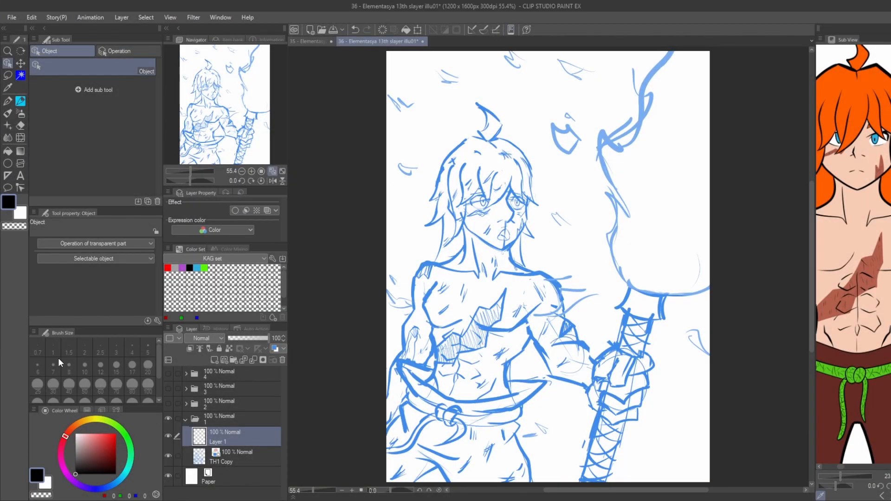
Rename Layer 1 as INK and lower the opacity of the TH1 Copy sketch layer to 35%.
{"action": "double_click", "coordinate": [217, 442]}
{"action": "type", "text": "INK"}
{"action": "key", "text": "Return"}
{"action": "left_click", "coordinate": [232, 457]}
{"action": "left_click_drag", "start_coordinate": [267, 339], "coordinate": [242, 338]}
Choose the KAG Ink pen and set its brush size to 25.
{"action": "left_click", "coordinate": [8, 101]}
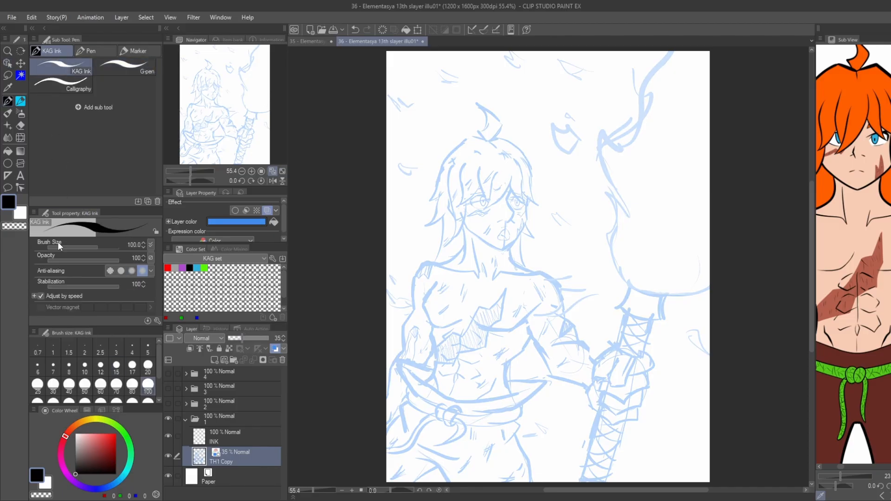
{"action": "left_click", "coordinate": [148, 367]}
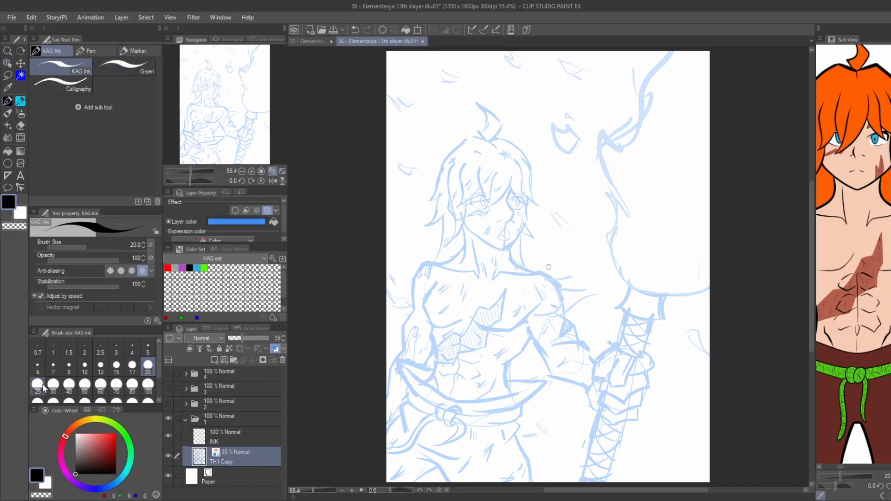
{"action": "left_click", "coordinate": [38, 384]}
On the INK layer, ink the character's jawline from both cheeks down to the chin in black.
{"action": "scroll", "coordinate": [557, 268], "scroll_direction": "up", "scroll_amount": 5}
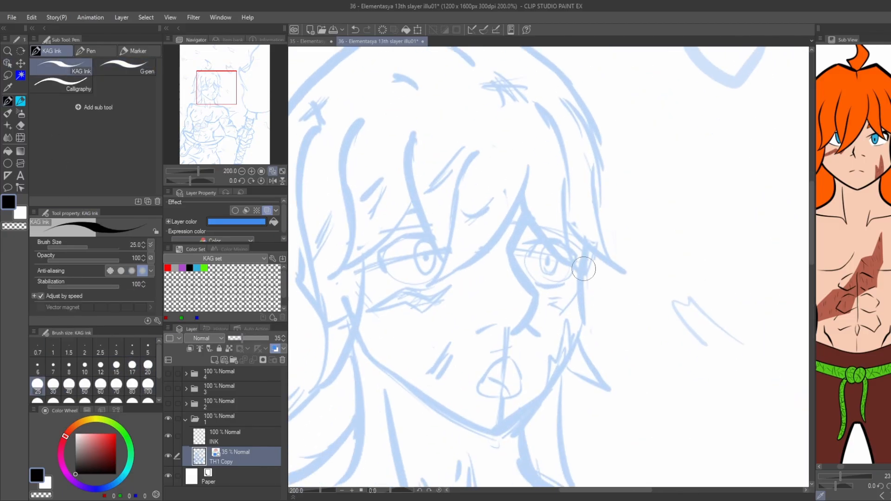
{"action": "left_click", "coordinate": [222, 436]}
{"action": "mouse_move", "coordinate": [586, 249]}
{"action": "left_mouse_down"}
{"action": "mouse_move", "coordinate": [585, 308]}
{"action": "mouse_move", "coordinate": [502, 433]}
{"action": "left_mouse_up"}
{"action": "key", "text": "ctrl+z"}
{"action": "mouse_move", "coordinate": [586, 319]}
{"action": "left_mouse_down"}
{"action": "mouse_move", "coordinate": [578, 345]}
{"action": "mouse_move", "coordinate": [497, 436]}
{"action": "left_mouse_up"}
{"action": "left_click_drag", "start_coordinate": [482, 351], "coordinate": [532, 269]}
{"action": "mouse_move", "coordinate": [409, 251]}
{"action": "left_mouse_down"}
{"action": "mouse_move", "coordinate": [534, 349]}
{"action": "mouse_move", "coordinate": [550, 352]}
{"action": "mouse_move", "coordinate": [641, 232]}
{"action": "mouse_move", "coordinate": [637, 164]}
{"action": "left_mouse_up"}
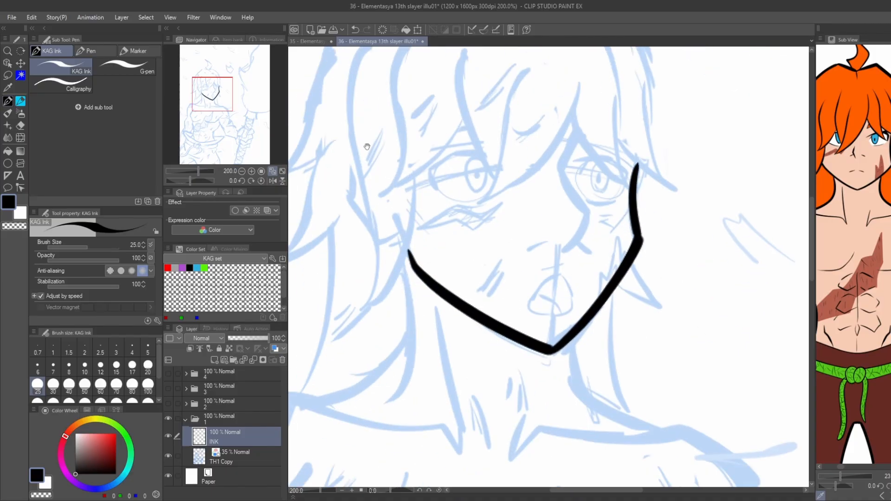
Ink the long pointed hair lock along the left side of the face, following the sketch.
{"action": "left_click_drag", "start_coordinate": [367, 146], "coordinate": [416, 187]}
{"action": "mouse_move", "coordinate": [465, 221]}
{"action": "left_mouse_down"}
{"action": "mouse_move", "coordinate": [463, 251]}
{"action": "mouse_move", "coordinate": [465, 219]}
{"action": "mouse_move", "coordinate": [413, 351]}
{"action": "left_mouse_up"}
{"action": "key", "text": "ctrl+z"}
{"action": "key", "text": "ctrl+z"}
{"action": "key", "text": "ctrl+z"}
{"action": "left_click_drag", "start_coordinate": [406, 292], "coordinate": [412, 341]}
{"action": "left_click_drag", "start_coordinate": [429, 394], "coordinate": [431, 128]}
{"action": "left_click_drag", "start_coordinate": [398, 182], "coordinate": [411, 206]}
{"action": "key", "text": "ctrl+z"}
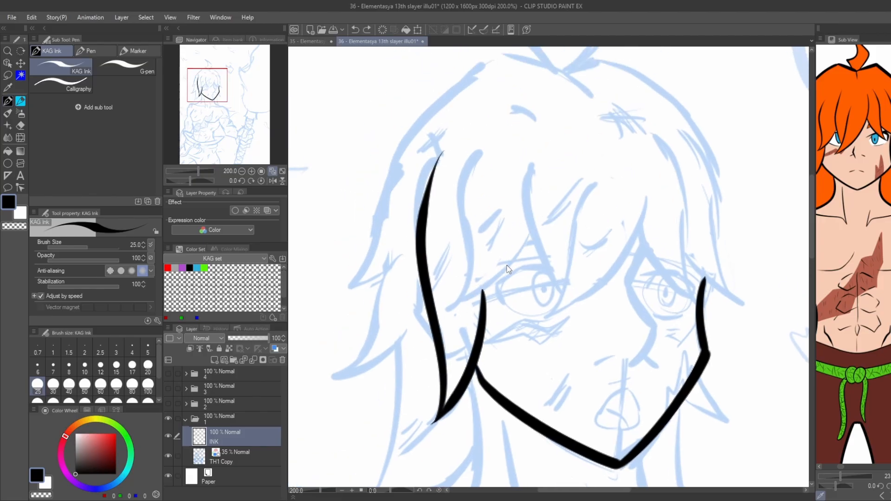
Ink the pointed bangs falling across the forehead and over both eyes.
{"action": "left_click_drag", "start_coordinate": [531, 232], "coordinate": [448, 309]}
{"action": "left_click_drag", "start_coordinate": [490, 136], "coordinate": [453, 304]}
{"action": "left_click_drag", "start_coordinate": [649, 188], "coordinate": [539, 319]}
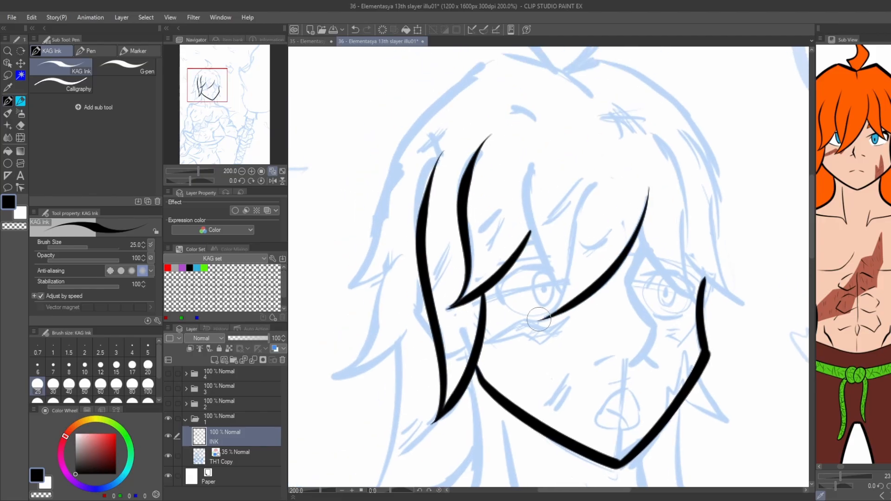
{"action": "mouse_move", "coordinate": [598, 176]}
{"action": "left_mouse_down"}
{"action": "mouse_move", "coordinate": [544, 320]}
{"action": "mouse_move", "coordinate": [539, 147]}
{"action": "mouse_move", "coordinate": [475, 189]}
{"action": "left_mouse_up"}
{"action": "left_click_drag", "start_coordinate": [576, 273], "coordinate": [608, 311]}
{"action": "key", "text": "ctrl+z"}
Ink the curled tuft on top of the head and the outer contour of the hair on both sides.
{"action": "key", "text": "ctrl+z"}
{"action": "left_click_drag", "start_coordinate": [578, 272], "coordinate": [630, 338]}
{"action": "left_click_drag", "start_coordinate": [628, 337], "coordinate": [589, 166]}
{"action": "left_click_drag", "start_coordinate": [622, 295], "coordinate": [674, 338]}
{"action": "mouse_move", "coordinate": [433, 117]}
{"action": "left_mouse_down"}
{"action": "mouse_move", "coordinate": [440, 143]}
{"action": "mouse_move", "coordinate": [424, 123]}
{"action": "left_mouse_up"}
{"action": "mouse_move", "coordinate": [478, 110]}
{"action": "left_mouse_down"}
{"action": "mouse_move", "coordinate": [460, 238]}
{"action": "mouse_move", "coordinate": [434, 205]}
{"action": "mouse_move", "coordinate": [483, 139]}
{"action": "mouse_move", "coordinate": [523, 178]}
{"action": "mouse_move", "coordinate": [474, 243]}
{"action": "mouse_move", "coordinate": [445, 179]}
{"action": "mouse_move", "coordinate": [467, 176]}
{"action": "mouse_move", "coordinate": [541, 221]}
{"action": "mouse_move", "coordinate": [606, 415]}
{"action": "left_mouse_up"}
{"action": "key", "text": "ctrl+z"}
{"action": "mouse_move", "coordinate": [358, 179]}
{"action": "left_mouse_down"}
{"action": "mouse_move", "coordinate": [484, 169]}
{"action": "mouse_move", "coordinate": [592, 213]}
{"action": "left_mouse_up"}
{"action": "mouse_move", "coordinate": [514, 164]}
{"action": "left_mouse_down"}
{"action": "mouse_move", "coordinate": [437, 204]}
{"action": "mouse_move", "coordinate": [501, 164]}
{"action": "mouse_move", "coordinate": [397, 265]}
{"action": "mouse_move", "coordinate": [403, 257]}
{"action": "mouse_move", "coordinate": [351, 385]}
{"action": "mouse_move", "coordinate": [336, 399]}
{"action": "left_mouse_up"}
{"action": "key", "text": "ctrl+z"}
Refine the left outer hair contour and ink the spiky hair tips beneath it.
{"action": "key", "text": "ctrl+z"}
{"action": "left_click_drag", "start_coordinate": [371, 287], "coordinate": [423, 227]}
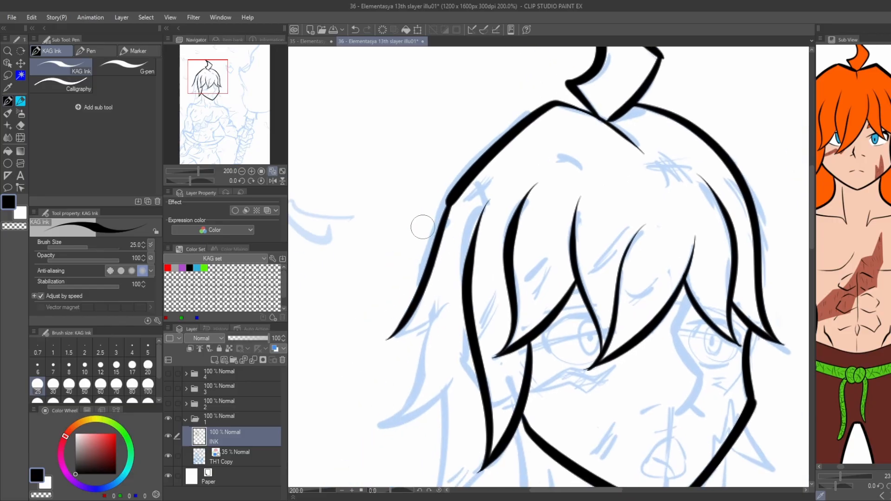
{"action": "key", "text": "ctrl+z"}
{"action": "mouse_move", "coordinate": [460, 191]}
{"action": "left_mouse_down"}
{"action": "mouse_move", "coordinate": [420, 298]}
{"action": "mouse_move", "coordinate": [388, 340]}
{"action": "left_mouse_up"}
{"action": "left_click_drag", "start_coordinate": [433, 318], "coordinate": [391, 340]}
{"action": "key", "text": "ctrl+z"}
{"action": "mouse_move", "coordinate": [399, 306]}
{"action": "left_mouse_down"}
{"action": "mouse_move", "coordinate": [424, 249]}
{"action": "mouse_move", "coordinate": [405, 287]}
{"action": "left_mouse_up"}
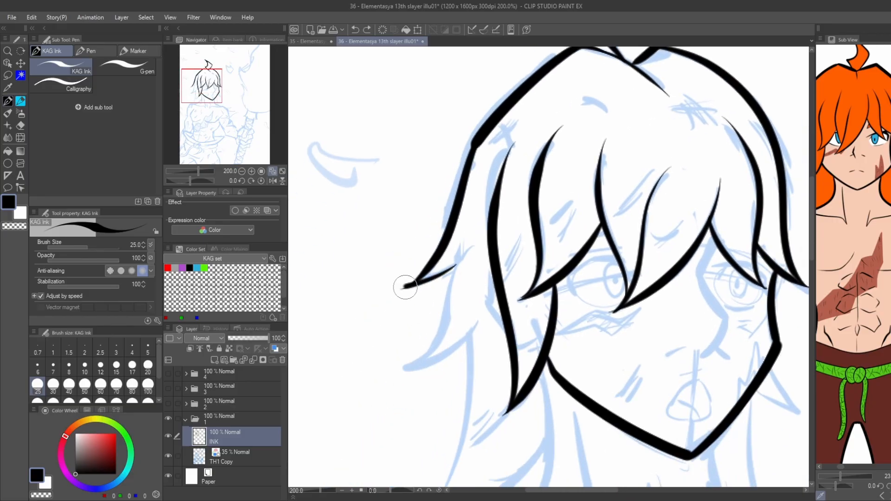
{"action": "key", "text": "ctrl+z"}
{"action": "left_click_drag", "start_coordinate": [473, 245], "coordinate": [393, 370]}
{"action": "left_click_drag", "start_coordinate": [488, 319], "coordinate": [400, 369]}
Ink the long back hair strands hanging from the left hair tips down to the shoulder.
{"action": "key", "text": "ctrl+z"}
{"action": "left_click_drag", "start_coordinate": [490, 316], "coordinate": [395, 370]}
{"action": "scroll", "coordinate": [466, 348], "scroll_direction": "down", "scroll_amount": 1}
{"action": "mouse_move", "coordinate": [466, 348]}
{"action": "left_mouse_down"}
{"action": "mouse_move", "coordinate": [449, 235]}
{"action": "mouse_move", "coordinate": [437, 351]}
{"action": "left_mouse_up"}
Ink the left side of the neck, the left collarbone and the top of the left shoulder.
{"action": "key", "text": "ctrl+z"}
{"action": "left_click_drag", "start_coordinate": [461, 225], "coordinate": [430, 350]}
{"action": "left_click_drag", "start_coordinate": [457, 259], "coordinate": [383, 271]}
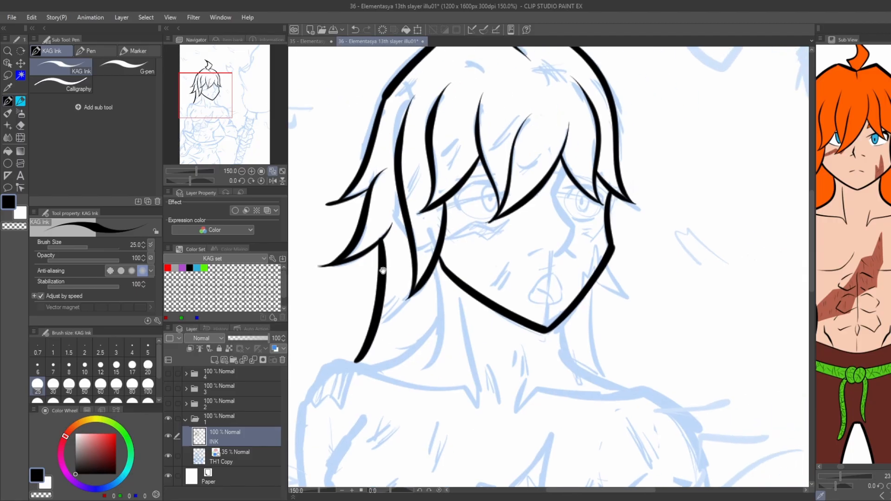
{"action": "left_click_drag", "start_coordinate": [436, 263], "coordinate": [427, 366]}
{"action": "mouse_move", "coordinate": [428, 326]}
{"action": "left_mouse_down"}
{"action": "mouse_move", "coordinate": [525, 261]}
{"action": "mouse_move", "coordinate": [453, 305]}
{"action": "left_mouse_up"}
{"action": "mouse_move", "coordinate": [559, 238]}
{"action": "left_mouse_down"}
{"action": "mouse_move", "coordinate": [575, 302]}
{"action": "mouse_move", "coordinate": [558, 256]}
{"action": "mouse_move", "coordinate": [573, 345]}
{"action": "mouse_move", "coordinate": [462, 304]}
{"action": "left_mouse_up"}
Ink the outer contour of the left arm from the shoulder down to the forearm.
{"action": "key", "text": "ctrl+z"}
{"action": "key", "text": "ctrl+z"}
{"action": "key", "text": "ctrl+z"}
{"action": "left_click_drag", "start_coordinate": [574, 344], "coordinate": [447, 308]}
{"action": "mouse_move", "coordinate": [460, 308]}
{"action": "left_mouse_down"}
{"action": "mouse_move", "coordinate": [420, 316]}
{"action": "mouse_move", "coordinate": [401, 344]}
{"action": "left_mouse_up"}
{"action": "left_click_drag", "start_coordinate": [400, 344], "coordinate": [442, 235]}
{"action": "mouse_move", "coordinate": [441, 236]}
{"action": "left_mouse_down"}
{"action": "mouse_move", "coordinate": [430, 334]}
{"action": "mouse_move", "coordinate": [476, 238]}
{"action": "left_mouse_up"}
{"action": "key", "text": "ctrl+z"}
{"action": "left_click_drag", "start_coordinate": [478, 224], "coordinate": [416, 420]}
{"action": "key", "text": "ctrl+z"}
{"action": "mouse_move", "coordinate": [432, 354]}
{"action": "left_mouse_down"}
{"action": "mouse_move", "coordinate": [484, 205]}
{"action": "mouse_move", "coordinate": [481, 262]}
{"action": "left_mouse_up"}
{"action": "left_click_drag", "start_coordinate": [482, 258], "coordinate": [482, 205]}
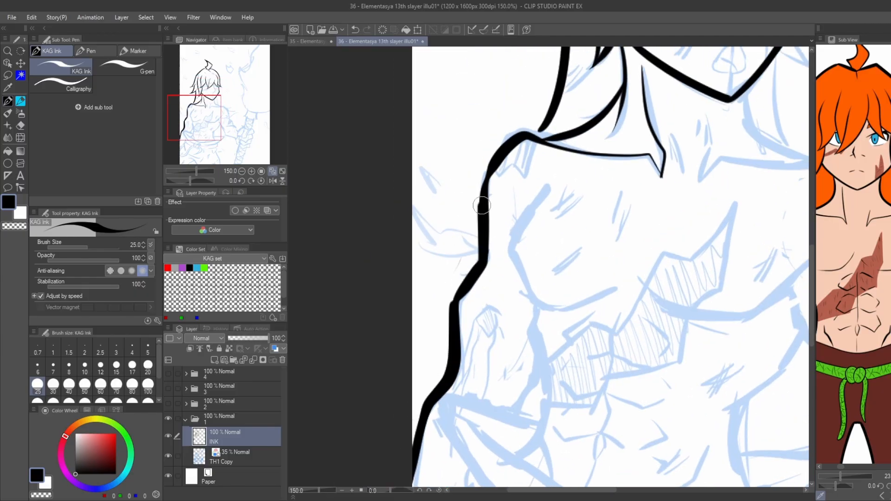
Ink the left chest muscle's curve, the inner arm and the left side of the torso.
{"action": "mouse_move", "coordinate": [540, 372]}
{"action": "left_mouse_down"}
{"action": "mouse_move", "coordinate": [521, 259]}
{"action": "mouse_move", "coordinate": [494, 297]}
{"action": "left_mouse_up"}
{"action": "key", "text": "ctrl+z"}
{"action": "left_click_drag", "start_coordinate": [523, 249], "coordinate": [493, 300]}
{"action": "mouse_move", "coordinate": [521, 194]}
{"action": "left_mouse_down"}
{"action": "mouse_move", "coordinate": [513, 228]}
{"action": "mouse_move", "coordinate": [530, 284]}
{"action": "mouse_move", "coordinate": [527, 276]}
{"action": "mouse_move", "coordinate": [519, 329]}
{"action": "left_mouse_up"}
{"action": "key", "text": "ctrl+z"}
{"action": "left_click_drag", "start_coordinate": [519, 328], "coordinate": [530, 367]}
{"action": "left_click_drag", "start_coordinate": [519, 330], "coordinate": [504, 346]}
{"action": "key", "text": "ctrl+minus"}
{"action": "mouse_move", "coordinate": [492, 201]}
{"action": "left_mouse_down"}
{"action": "mouse_move", "coordinate": [430, 277]}
{"action": "mouse_move", "coordinate": [455, 293]}
{"action": "left_mouse_up"}
{"action": "scroll", "coordinate": [474, 263], "scroll_direction": "up", "scroll_amount": 1}
{"action": "key", "text": "ctrl+z"}
{"action": "mouse_move", "coordinate": [440, 252]}
{"action": "left_mouse_down"}
{"action": "mouse_move", "coordinate": [465, 310]}
{"action": "mouse_move", "coordinate": [553, 282]}
{"action": "mouse_move", "coordinate": [483, 181]}
{"action": "mouse_move", "coordinate": [445, 193]}
{"action": "left_mouse_up"}
{"action": "key", "text": "ctrl+z"}
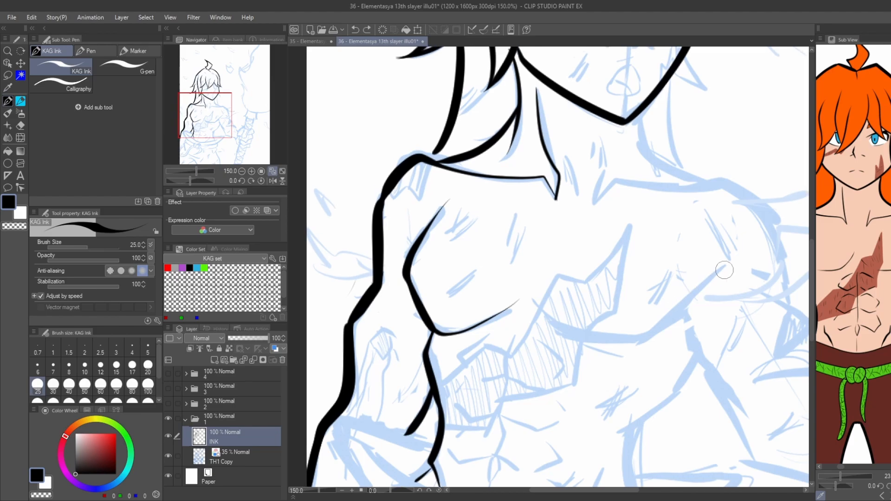
Ink the lower curve of the right chest muscle and the jagged outline of the chest scar.
{"action": "mouse_move", "coordinate": [725, 270]}
{"action": "left_mouse_down"}
{"action": "mouse_move", "coordinate": [650, 331]}
{"action": "mouse_move", "coordinate": [524, 298]}
{"action": "left_mouse_up"}
{"action": "mouse_move", "coordinate": [631, 223]}
{"action": "left_mouse_down"}
{"action": "mouse_move", "coordinate": [617, 300]}
{"action": "mouse_move", "coordinate": [579, 358]}
{"action": "mouse_move", "coordinate": [485, 418]}
{"action": "mouse_move", "coordinate": [482, 433]}
{"action": "mouse_move", "coordinate": [444, 433]}
{"action": "left_mouse_up"}
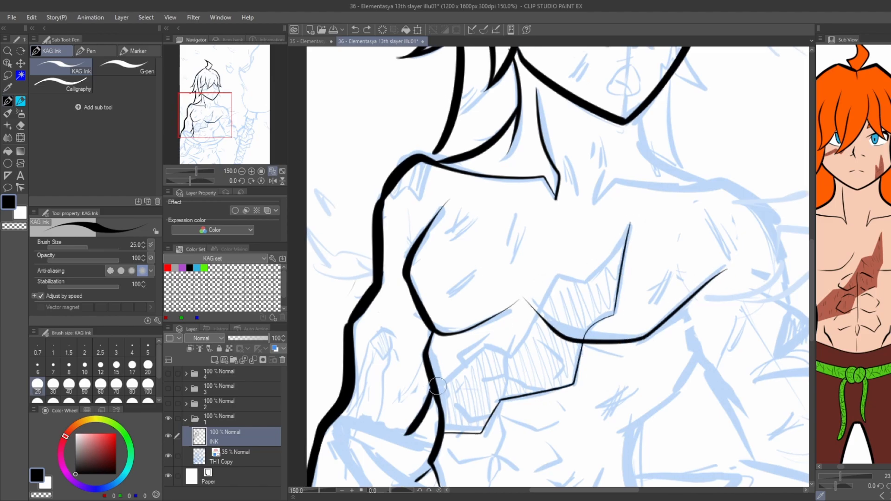
{"action": "mouse_move", "coordinate": [437, 387]}
{"action": "left_mouse_down"}
{"action": "mouse_move", "coordinate": [513, 352]}
{"action": "mouse_move", "coordinate": [550, 278]}
{"action": "mouse_move", "coordinate": [616, 246]}
{"action": "mouse_move", "coordinate": [635, 218]}
{"action": "left_mouse_up"}
Ink the right side of the neck, the right collarbone and the rounded right shoulder.
{"action": "mouse_move", "coordinate": [606, 181]}
{"action": "left_mouse_down"}
{"action": "mouse_move", "coordinate": [504, 268]}
{"action": "mouse_move", "coordinate": [491, 290]}
{"action": "mouse_move", "coordinate": [530, 271]}
{"action": "mouse_move", "coordinate": [522, 265]}
{"action": "mouse_move", "coordinate": [674, 322]}
{"action": "mouse_move", "coordinate": [687, 382]}
{"action": "left_mouse_up"}
{"action": "key", "text": "ctrl+z"}
{"action": "left_click_drag", "start_coordinate": [686, 382], "coordinate": [547, 259]}
{"action": "key", "text": "ctrl+z"}
{"action": "mouse_move", "coordinate": [357, 136]}
{"action": "left_mouse_down"}
{"action": "mouse_move", "coordinate": [409, 246]}
{"action": "mouse_move", "coordinate": [529, 260]}
{"action": "left_mouse_up"}
{"action": "mouse_move", "coordinate": [453, 183]}
{"action": "left_mouse_down"}
{"action": "mouse_move", "coordinate": [458, 209]}
{"action": "mouse_move", "coordinate": [492, 248]}
{"action": "mouse_move", "coordinate": [574, 282]}
{"action": "mouse_move", "coordinate": [598, 372]}
{"action": "left_mouse_up"}
{"action": "left_click_drag", "start_coordinate": [598, 372], "coordinate": [514, 227]}
Ink the right arm's muscle contours and its underside from the armpit towards the wrist.
{"action": "mouse_move", "coordinate": [479, 217]}
{"action": "left_mouse_down"}
{"action": "mouse_move", "coordinate": [512, 230]}
{"action": "mouse_move", "coordinate": [553, 302]}
{"action": "left_mouse_up"}
{"action": "key", "text": "ctrl+z"}
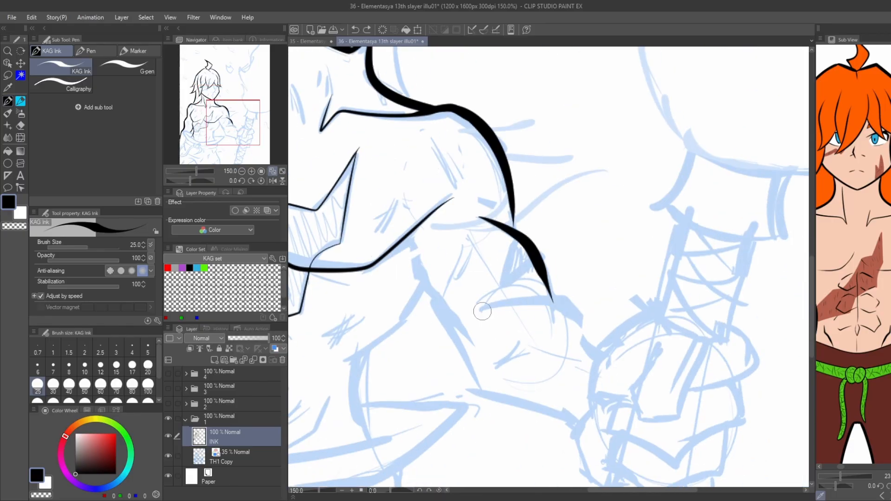
{"action": "left_click_drag", "start_coordinate": [483, 310], "coordinate": [599, 345]}
{"action": "mouse_move", "coordinate": [384, 244]}
{"action": "left_mouse_down"}
{"action": "mouse_move", "coordinate": [408, 201]}
{"action": "mouse_move", "coordinate": [494, 334]}
{"action": "mouse_move", "coordinate": [599, 377]}
{"action": "left_mouse_up"}
Ink the right side of the torso from beneath the arm down to the waist.
{"action": "key", "text": "ctrl+minus"}
{"action": "key", "text": "ctrl+minus"}
{"action": "mouse_move", "coordinate": [438, 215]}
{"action": "left_mouse_down"}
{"action": "mouse_move", "coordinate": [335, 180]}
{"action": "mouse_move", "coordinate": [492, 219]}
{"action": "left_mouse_up"}
{"action": "key", "text": "ctrl+plus"}
{"action": "mouse_move", "coordinate": [559, 252]}
{"action": "left_mouse_down"}
{"action": "mouse_move", "coordinate": [505, 308]}
{"action": "mouse_move", "coordinate": [522, 357]}
{"action": "left_mouse_up"}
{"action": "key", "text": "ctrl+z"}
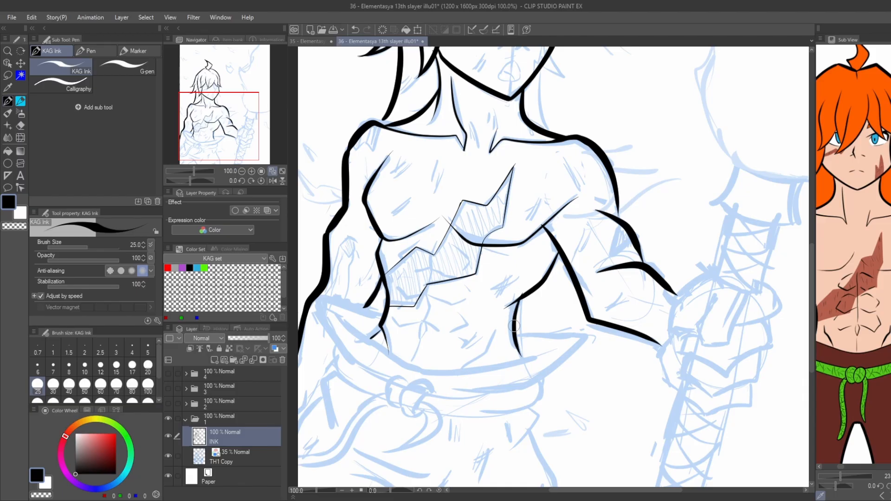
{"action": "key", "text": "ctrl+z"}
{"action": "left_click_drag", "start_coordinate": [519, 300], "coordinate": [524, 360]}
{"action": "key", "text": "ctrl+z"}
Ink the right pointed end and the edges of the cloth wrapped around the waist.
{"action": "mouse_move", "coordinate": [515, 336]}
{"action": "left_mouse_down"}
{"action": "mouse_move", "coordinate": [583, 336]}
{"action": "mouse_move", "coordinate": [501, 391]}
{"action": "left_mouse_up"}
{"action": "key", "text": "ctrl+z"}
{"action": "left_click_drag", "start_coordinate": [502, 390], "coordinate": [584, 350]}
{"action": "left_click_drag", "start_coordinate": [593, 349], "coordinate": [506, 356]}
{"action": "left_click", "coordinate": [624, 339]}
{"action": "key", "text": "ctrl+z"}
{"action": "mouse_move", "coordinate": [624, 339]}
{"action": "left_mouse_down"}
{"action": "mouse_move", "coordinate": [609, 366]}
{"action": "mouse_move", "coordinate": [517, 376]}
{"action": "left_mouse_up"}
Redraw the lower edge of the waist cloth and ink the rope belt's band beneath it.
{"action": "left_click_drag", "start_coordinate": [415, 207], "coordinate": [442, 235]}
{"action": "key", "text": "ctrl+z"}
{"action": "mouse_move", "coordinate": [652, 340]}
{"action": "left_mouse_down"}
{"action": "mouse_move", "coordinate": [585, 358]}
{"action": "mouse_move", "coordinate": [524, 357]}
{"action": "mouse_move", "coordinate": [444, 304]}
{"action": "mouse_move", "coordinate": [470, 297]}
{"action": "mouse_move", "coordinate": [432, 287]}
{"action": "mouse_move", "coordinate": [442, 322]}
{"action": "mouse_move", "coordinate": [494, 364]}
{"action": "left_mouse_up"}
{"action": "key", "text": "ctrl+z"}
{"action": "key", "text": "ctrl+z"}
{"action": "key", "text": "ctrl+z"}
{"action": "left_click_drag", "start_coordinate": [448, 338], "coordinate": [442, 351]}
Ink the rope belt's knot and its two hanging tails at the waist.
{"action": "key", "text": "ctrl+z"}
{"action": "mouse_move", "coordinate": [449, 338]}
{"action": "left_mouse_down"}
{"action": "mouse_move", "coordinate": [441, 356]}
{"action": "mouse_move", "coordinate": [482, 383]}
{"action": "left_mouse_up"}
{"action": "left_click_drag", "start_coordinate": [478, 334], "coordinate": [468, 270]}
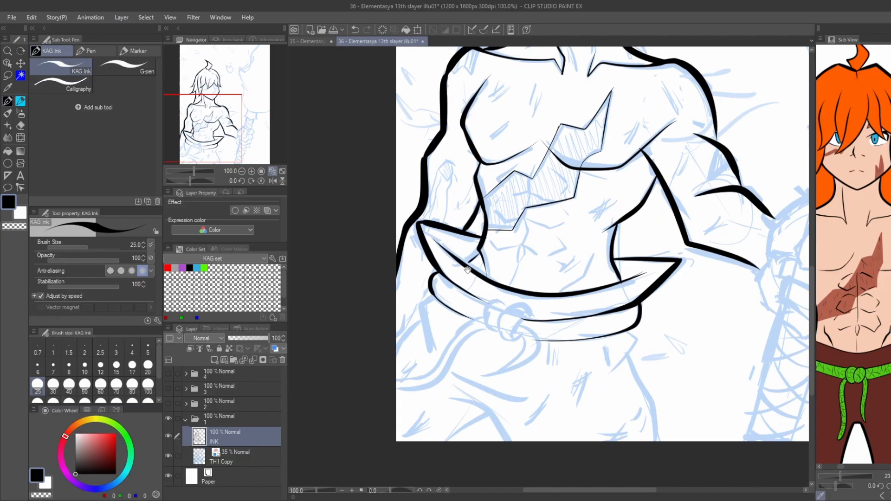
{"action": "scroll", "coordinate": [498, 314], "scroll_direction": "up", "scroll_amount": 2}
{"action": "mouse_move", "coordinate": [540, 361]}
{"action": "left_mouse_down"}
{"action": "mouse_move", "coordinate": [533, 296]}
{"action": "mouse_move", "coordinate": [563, 324]}
{"action": "mouse_move", "coordinate": [535, 352]}
{"action": "mouse_move", "coordinate": [590, 374]}
{"action": "left_mouse_up"}
{"action": "key", "text": "ctrl+z"}
{"action": "key", "text": "ctrl+z"}
{"action": "left_click_drag", "start_coordinate": [540, 337], "coordinate": [474, 423]}
{"action": "mouse_move", "coordinate": [496, 350]}
{"action": "left_mouse_down"}
{"action": "mouse_move", "coordinate": [487, 293]}
{"action": "mouse_move", "coordinate": [515, 296]}
{"action": "left_mouse_up"}
{"action": "key", "text": "ctrl+z"}
{"action": "left_click_drag", "start_coordinate": [405, 321], "coordinate": [537, 273]}
{"action": "mouse_move", "coordinate": [614, 296]}
{"action": "left_mouse_down"}
{"action": "mouse_move", "coordinate": [553, 348]}
{"action": "mouse_move", "coordinate": [422, 414]}
{"action": "left_mouse_up"}
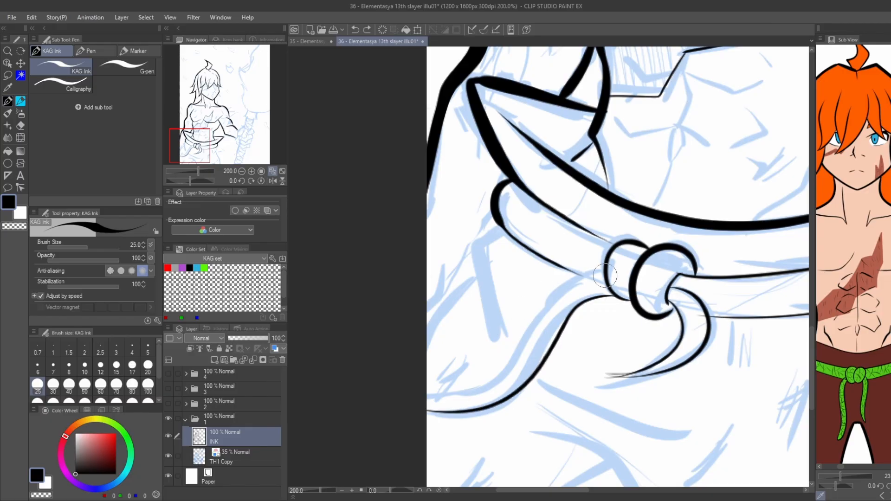
{"action": "mouse_move", "coordinate": [605, 274]}
{"action": "left_mouse_down"}
{"action": "mouse_move", "coordinate": [520, 356]}
{"action": "mouse_move", "coordinate": [422, 394]}
{"action": "left_mouse_up"}
Ink the outer contours and folds of the trousers below the rope belt on both sides.
{"action": "scroll", "coordinate": [431, 226], "scroll_direction": "down", "scroll_amount": 1}
{"action": "mouse_move", "coordinate": [469, 233]}
{"action": "left_mouse_down"}
{"action": "mouse_move", "coordinate": [420, 263]}
{"action": "mouse_move", "coordinate": [376, 358]}
{"action": "left_mouse_up"}
{"action": "scroll", "coordinate": [405, 242], "scroll_direction": "down", "scroll_amount": 2}
{"action": "scroll", "coordinate": [543, 275], "scroll_direction": "up", "scroll_amount": 2}
{"action": "left_click_drag", "start_coordinate": [554, 269], "coordinate": [523, 338]}
{"action": "left_click_drag", "start_coordinate": [551, 309], "coordinate": [596, 429]}
Ink short curved texture lines along the rope belt and its hanging tails.
{"action": "scroll", "coordinate": [523, 356], "scroll_direction": "down", "scroll_amount": 2}
{"action": "scroll", "coordinate": [443, 305], "scroll_direction": "up", "scroll_amount": 2}
{"action": "left_click_drag", "start_coordinate": [444, 305], "coordinate": [456, 292]}
{"action": "left_click_drag", "start_coordinate": [495, 319], "coordinate": [483, 301]}
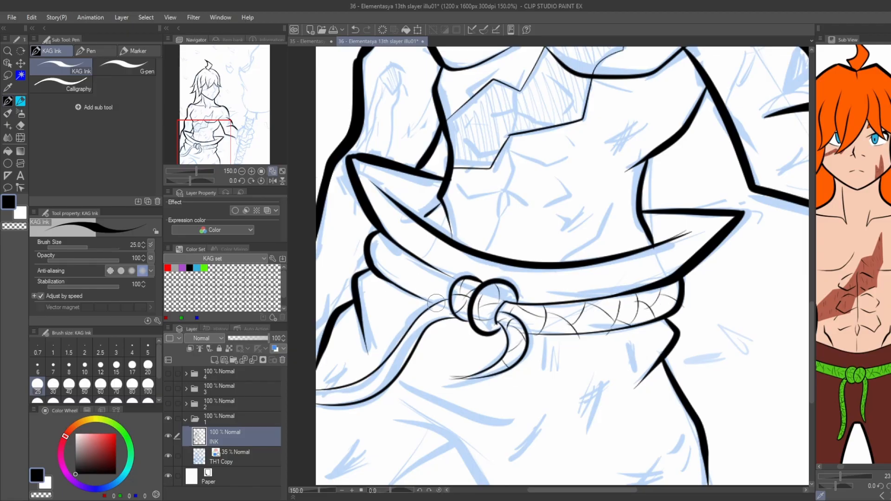
{"action": "left_click_drag", "start_coordinate": [439, 321], "coordinate": [464, 309]}
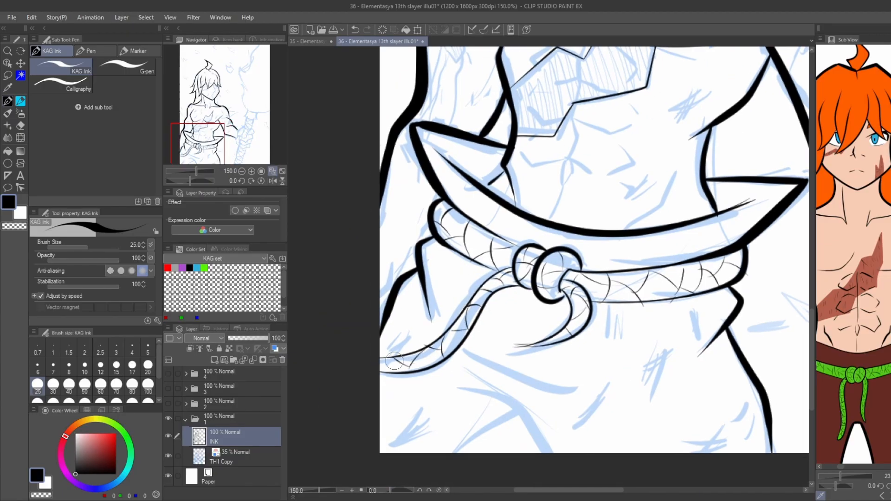
Ink the abdominal muscles and the vertical centre line of the torso above the waist cloth.
{"action": "scroll", "coordinate": [460, 333], "scroll_direction": "down", "scroll_amount": 1}
{"action": "mouse_move", "coordinate": [592, 242]}
{"action": "left_mouse_down"}
{"action": "mouse_move", "coordinate": [551, 331]}
{"action": "mouse_move", "coordinate": [515, 355]}
{"action": "left_mouse_up"}
{"action": "scroll", "coordinate": [549, 321], "scroll_direction": "up", "scroll_amount": 1}
{"action": "mouse_move", "coordinate": [474, 183]}
{"action": "left_mouse_down"}
{"action": "mouse_move", "coordinate": [475, 264]}
{"action": "mouse_move", "coordinate": [481, 251]}
{"action": "mouse_move", "coordinate": [472, 303]}
{"action": "left_mouse_up"}
{"action": "key", "text": "ctrl+z"}
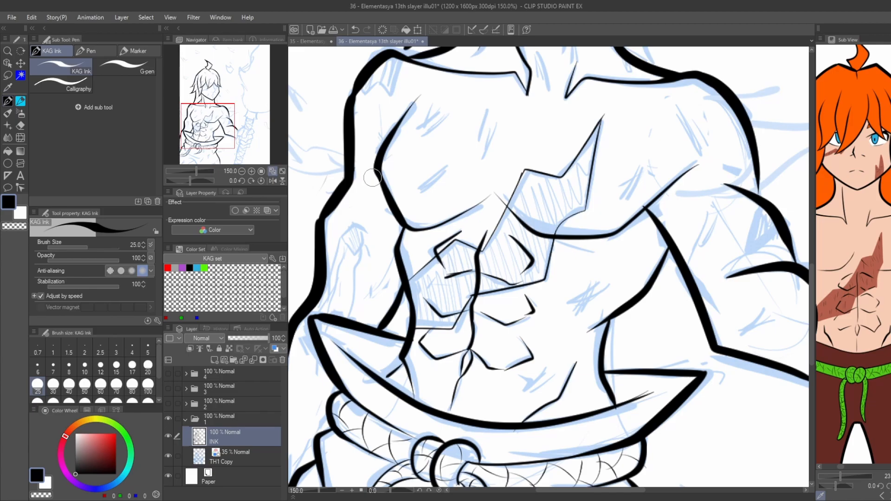
Ink the thin hair strands hanging beside the right cheek and the right side of the neck.
{"action": "scroll", "coordinate": [373, 177], "scroll_direction": "down", "scroll_amount": 3}
{"action": "scroll", "coordinate": [445, 185], "scroll_direction": "up", "scroll_amount": 4}
{"action": "key", "text": "ctrl+z"}
{"action": "mouse_move", "coordinate": [457, 134]}
{"action": "left_mouse_down"}
{"action": "mouse_move", "coordinate": [460, 193]}
{"action": "mouse_move", "coordinate": [448, 243]}
{"action": "mouse_move", "coordinate": [437, 236]}
{"action": "mouse_move", "coordinate": [459, 223]}
{"action": "left_mouse_up"}
{"action": "key", "text": "ctrl+z"}
{"action": "key", "text": "ctrl+z"}
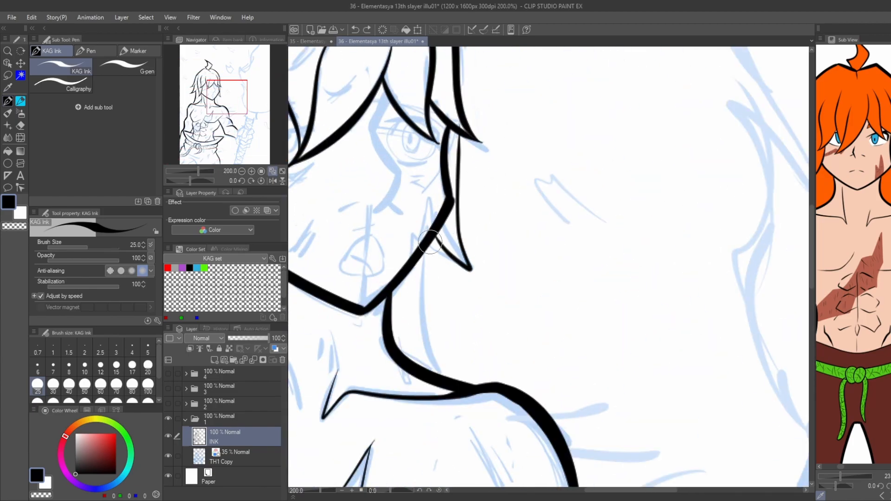
{"action": "scroll", "coordinate": [460, 185], "scroll_direction": "down", "scroll_amount": 3}
{"action": "scroll", "coordinate": [507, 189], "scroll_direction": "up", "scroll_amount": 3}
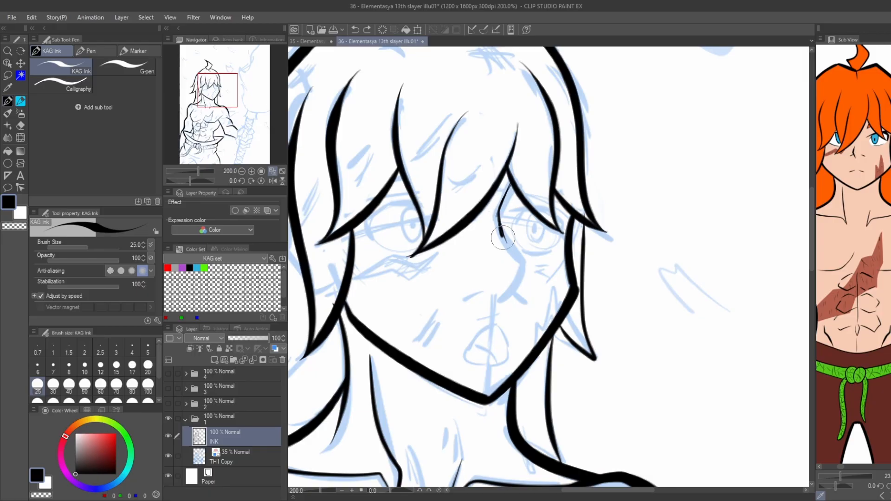
Ink the nose profile, the nostril marks, the open mouth and the jagged scar beside the jaw.
{"action": "key", "text": "ctrl+z"}
{"action": "left_click_drag", "start_coordinate": [503, 237], "coordinate": [495, 305]}
{"action": "scroll", "coordinate": [481, 333], "scroll_direction": "up", "scroll_amount": 2}
{"action": "key", "text": "ctrl+z"}
{"action": "mouse_move", "coordinate": [444, 370]}
{"action": "left_mouse_down"}
{"action": "mouse_move", "coordinate": [460, 338]}
{"action": "mouse_move", "coordinate": [506, 310]}
{"action": "mouse_move", "coordinate": [512, 391]}
{"action": "mouse_move", "coordinate": [441, 374]}
{"action": "left_mouse_up"}
{"action": "key", "text": "ctrl+z"}
{"action": "scroll", "coordinate": [440, 374], "scroll_direction": "down", "scroll_amount": 2}
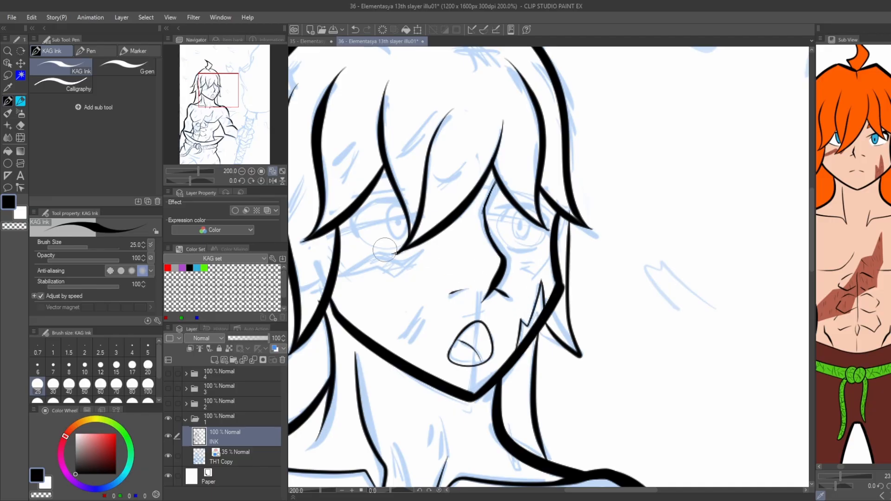
Ink the thin jagged outline of the cheek scar under the viewer's left eye.
{"action": "scroll", "coordinate": [385, 250], "scroll_direction": "up", "scroll_amount": 2}
{"action": "mouse_move", "coordinate": [481, 249]}
{"action": "left_mouse_down"}
{"action": "mouse_move", "coordinate": [434, 290]}
{"action": "mouse_move", "coordinate": [353, 283]}
{"action": "mouse_move", "coordinate": [479, 251]}
{"action": "left_mouse_up"}
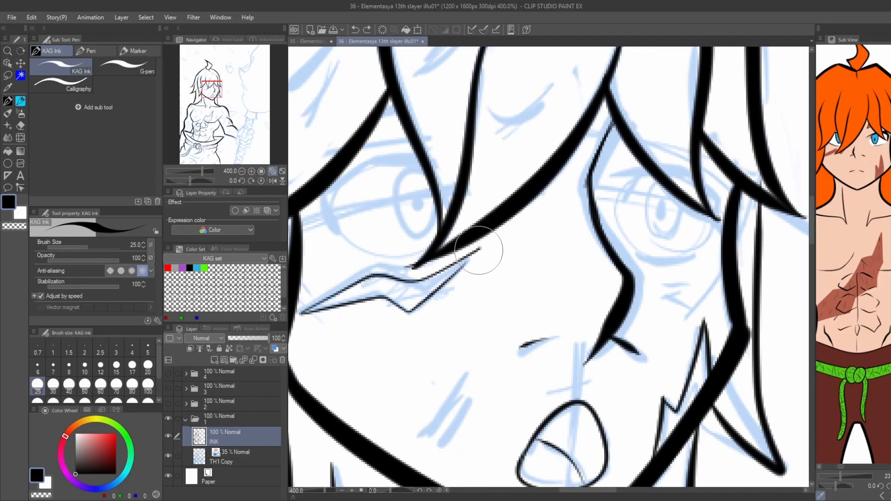
{"action": "scroll", "coordinate": [421, 321], "scroll_direction": "down", "scroll_amount": 2}
Ink the viewer's left eye with its upper lash line, lower lid, iris and pupil.
{"action": "scroll", "coordinate": [390, 248], "scroll_direction": "up", "scroll_amount": 2}
{"action": "left_click_drag", "start_coordinate": [462, 325], "coordinate": [411, 328]}
{"action": "mouse_move", "coordinate": [368, 311]}
{"action": "left_mouse_down"}
{"action": "mouse_move", "coordinate": [354, 268]}
{"action": "mouse_move", "coordinate": [450, 235]}
{"action": "left_mouse_up"}
{"action": "left_click_drag", "start_coordinate": [353, 268], "coordinate": [364, 304]}
{"action": "mouse_move", "coordinate": [465, 280]}
{"action": "left_mouse_down"}
{"action": "mouse_move", "coordinate": [431, 296]}
{"action": "mouse_move", "coordinate": [458, 246]}
{"action": "left_mouse_up"}
{"action": "mouse_move", "coordinate": [450, 275]}
{"action": "left_mouse_down"}
{"action": "mouse_move", "coordinate": [448, 284]}
{"action": "mouse_move", "coordinate": [449, 271]}
{"action": "left_mouse_up"}
{"action": "scroll", "coordinate": [404, 195], "scroll_direction": "down", "scroll_amount": 3}
Ink the viewer's right eye behind the bangs with its lashes, lower lid, iris and pupil.
{"action": "scroll", "coordinate": [517, 216], "scroll_direction": "up", "scroll_amount": 3}
{"action": "mouse_move", "coordinate": [488, 213]}
{"action": "left_mouse_down"}
{"action": "mouse_move", "coordinate": [470, 232]}
{"action": "mouse_move", "coordinate": [458, 217]}
{"action": "left_mouse_up"}
{"action": "left_click_drag", "start_coordinate": [528, 215], "coordinate": [558, 240]}
{"action": "left_click_drag", "start_coordinate": [558, 240], "coordinate": [552, 256]}
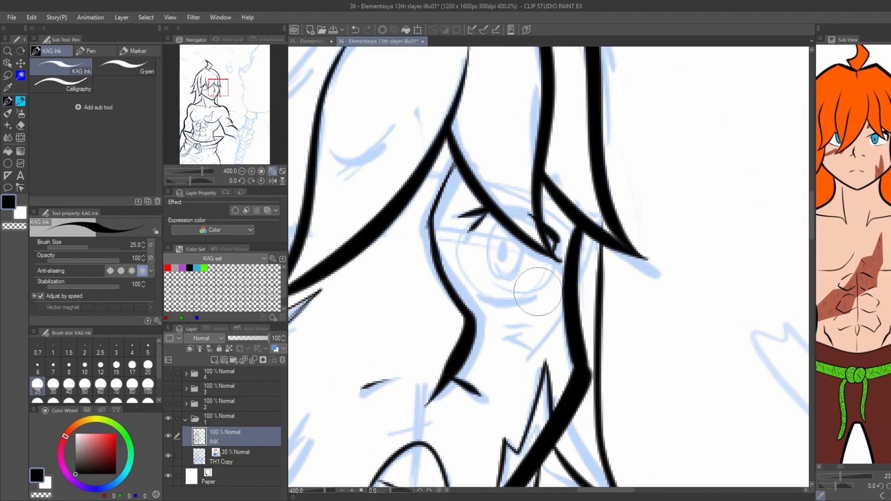
{"action": "left_click_drag", "start_coordinate": [538, 293], "coordinate": [483, 296]}
{"action": "left_click_drag", "start_coordinate": [548, 257], "coordinate": [538, 283]}
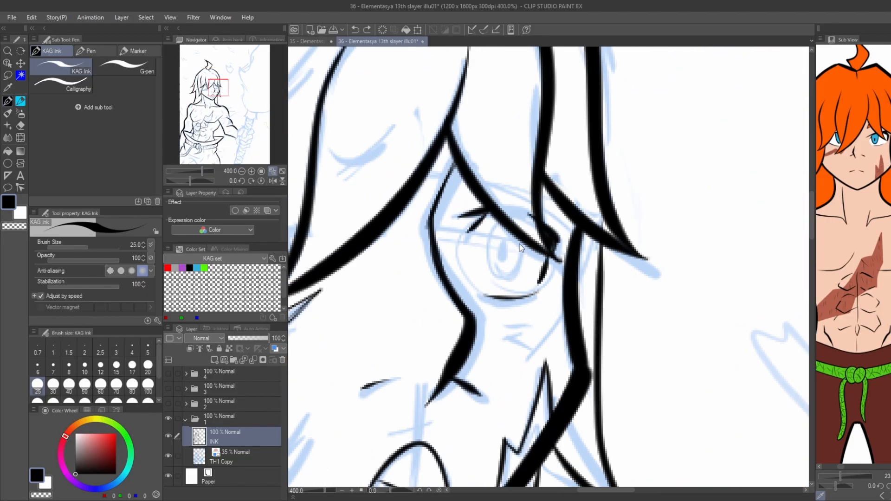
{"action": "mouse_move", "coordinate": [520, 243]}
{"action": "left_mouse_down"}
{"action": "mouse_move", "coordinate": [486, 265]}
{"action": "mouse_move", "coordinate": [491, 219]}
{"action": "left_mouse_up"}
{"action": "left_click_drag", "start_coordinate": [503, 244], "coordinate": [503, 260]}
{"action": "scroll", "coordinate": [437, 239], "scroll_direction": "down", "scroll_amount": 4}
Set the brush size to 40 and ink the back of the gripping fist, the thumb and its crease.
{"action": "scroll", "coordinate": [333, 209], "scroll_direction": "up", "scroll_amount": 1}
{"action": "left_click_drag", "start_coordinate": [333, 208], "coordinate": [399, 165]}
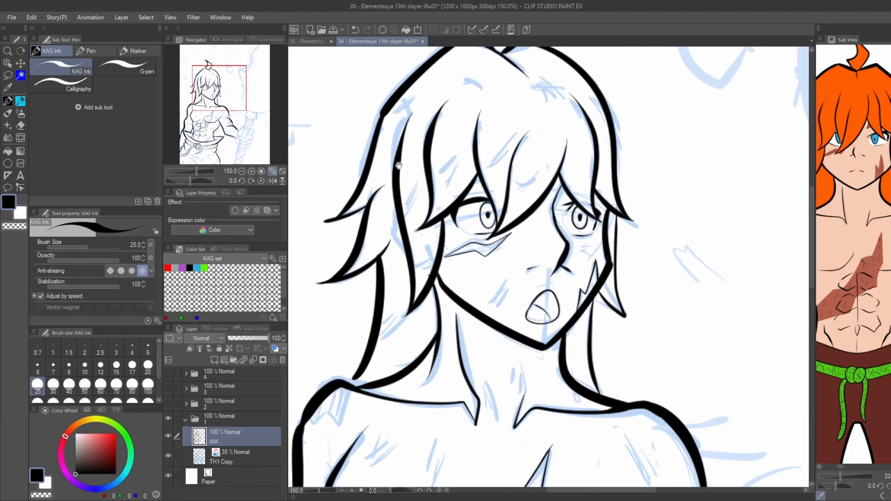
{"action": "scroll", "coordinate": [399, 166], "scroll_direction": "down", "scroll_amount": 2}
{"action": "scroll", "coordinate": [394, 242], "scroll_direction": "up", "scroll_amount": 3}
{"action": "scroll", "coordinate": [397, 240], "scroll_direction": "down", "scroll_amount": 2}
{"action": "scroll", "coordinate": [351, 153], "scroll_direction": "down", "scroll_amount": 1}
{"action": "scroll", "coordinate": [566, 371], "scroll_direction": "up", "scroll_amount": 2}
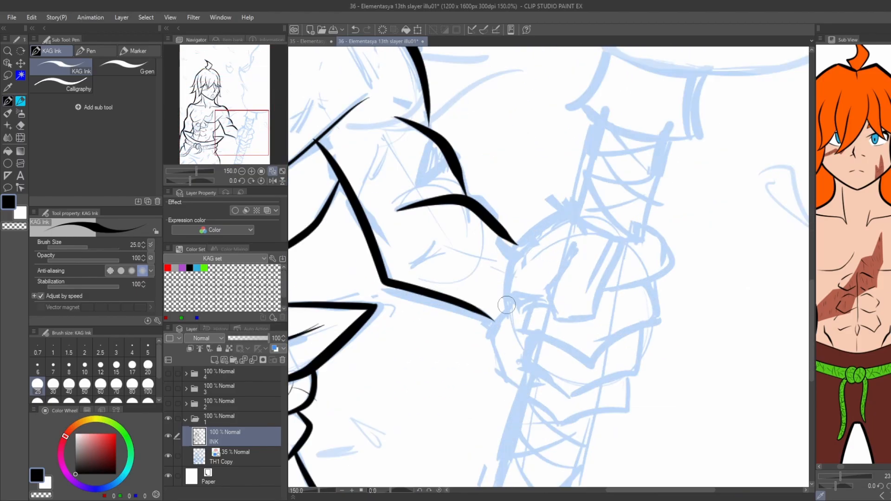
{"action": "left_click_drag", "start_coordinate": [507, 305], "coordinate": [543, 219]}
{"action": "key", "text": "ctrl+z"}
{"action": "left_click", "coordinate": [69, 384]}
{"action": "mouse_move", "coordinate": [506, 304]}
{"action": "left_mouse_down"}
{"action": "mouse_move", "coordinate": [568, 214]}
{"action": "mouse_move", "coordinate": [611, 273]}
{"action": "mouse_move", "coordinate": [548, 300]}
{"action": "mouse_move", "coordinate": [577, 250]}
{"action": "left_mouse_up"}
{"action": "left_click_drag", "start_coordinate": [560, 233], "coordinate": [558, 266]}
{"action": "key", "text": "ctrl+z"}
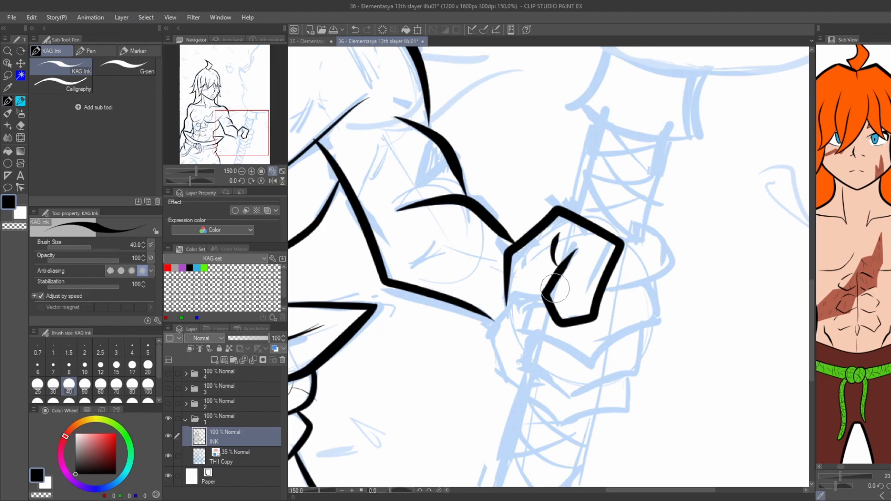
Ink the thumbnail and the four curled fingers of the fist around the torch handle.
{"action": "mouse_move", "coordinate": [622, 242]}
{"action": "left_mouse_down"}
{"action": "mouse_move", "coordinate": [646, 244]}
{"action": "mouse_move", "coordinate": [672, 264]}
{"action": "mouse_move", "coordinate": [607, 294]}
{"action": "left_mouse_up"}
{"action": "key", "text": "ctrl+z"}
{"action": "mouse_move", "coordinate": [646, 227]}
{"action": "left_mouse_down"}
{"action": "mouse_move", "coordinate": [676, 239]}
{"action": "mouse_move", "coordinate": [603, 293]}
{"action": "mouse_move", "coordinate": [658, 319]}
{"action": "mouse_move", "coordinate": [586, 364]}
{"action": "left_mouse_up"}
{"action": "left_click_drag", "start_coordinate": [646, 284], "coordinate": [640, 328]}
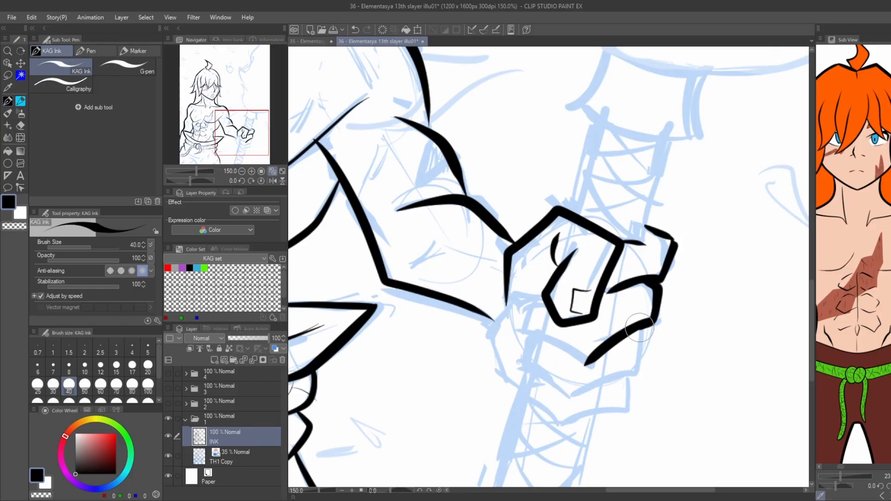
{"action": "key", "text": "ctrl+z"}
{"action": "mouse_move", "coordinate": [542, 316]}
{"action": "left_mouse_down"}
{"action": "mouse_move", "coordinate": [534, 334]}
{"action": "mouse_move", "coordinate": [586, 364]}
{"action": "left_mouse_up"}
{"action": "mouse_move", "coordinate": [646, 334]}
{"action": "left_mouse_down"}
{"action": "mouse_move", "coordinate": [641, 359]}
{"action": "mouse_move", "coordinate": [582, 393]}
{"action": "mouse_move", "coordinate": [529, 313]}
{"action": "mouse_move", "coordinate": [562, 356]}
{"action": "mouse_move", "coordinate": [620, 343]}
{"action": "mouse_move", "coordinate": [630, 323]}
{"action": "left_mouse_up"}
{"action": "scroll", "coordinate": [550, 306], "scroll_direction": "down", "scroll_amount": 3}
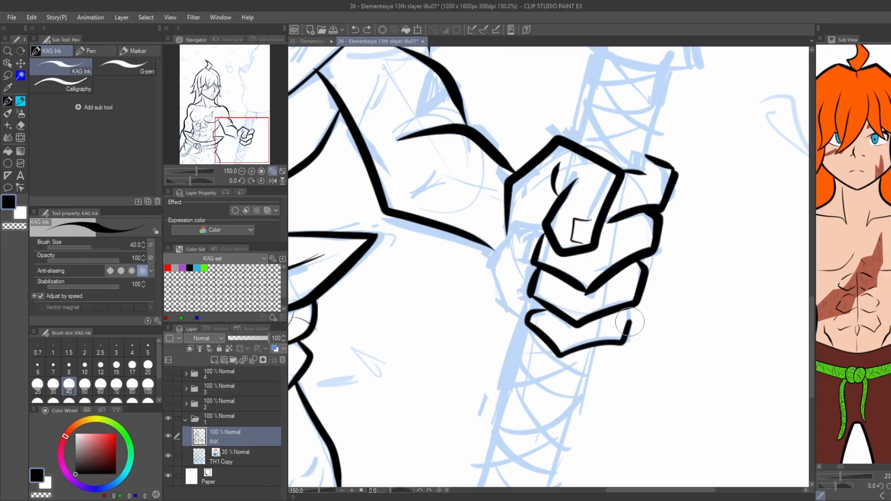
Ink the heel of the hand between the wrist and the lowest finger.
{"action": "scroll", "coordinate": [532, 315], "scroll_direction": "down", "scroll_amount": 2}
{"action": "scroll", "coordinate": [520, 229], "scroll_direction": "up", "scroll_amount": 3}
{"action": "mouse_move", "coordinate": [532, 213]}
{"action": "left_mouse_down"}
{"action": "mouse_move", "coordinate": [502, 249]}
{"action": "mouse_move", "coordinate": [501, 268]}
{"action": "left_mouse_up"}
{"action": "key", "text": "ctrl+z"}
{"action": "left_click_drag", "start_coordinate": [502, 268], "coordinate": [533, 321]}
Ink the two long edges of the torch handle from the fist down to the canvas edge.
{"action": "scroll", "coordinate": [540, 279], "scroll_direction": "down", "scroll_amount": 1}
{"action": "left_click_drag", "start_coordinate": [560, 236], "coordinate": [493, 441]}
{"action": "key", "text": "ctrl+z"}
{"action": "left_click_drag", "start_coordinate": [627, 276], "coordinate": [570, 440]}
{"action": "key", "text": "ctrl+z"}
{"action": "scroll", "coordinate": [495, 211], "scroll_direction": "down", "scroll_amount": 2}
{"action": "key", "text": "ctrl+z"}
{"action": "key", "text": "ctrl+z"}
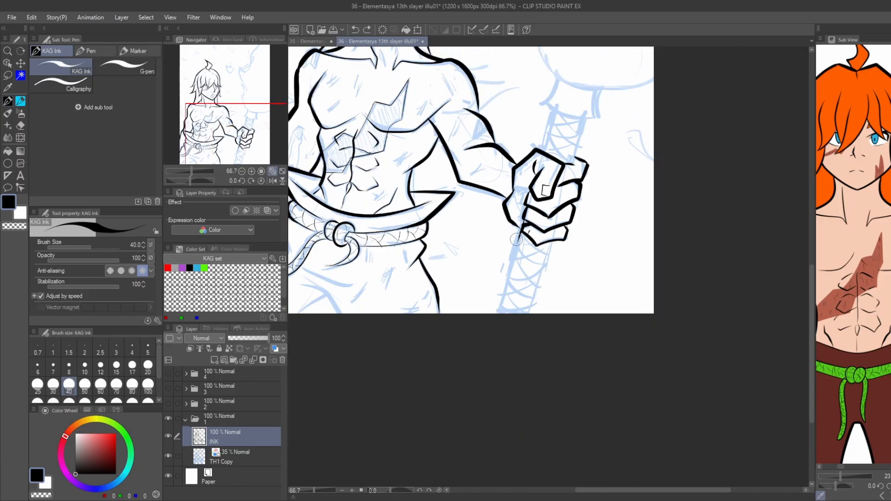
{"action": "scroll", "coordinate": [551, 243], "scroll_direction": "up", "scroll_amount": 1}
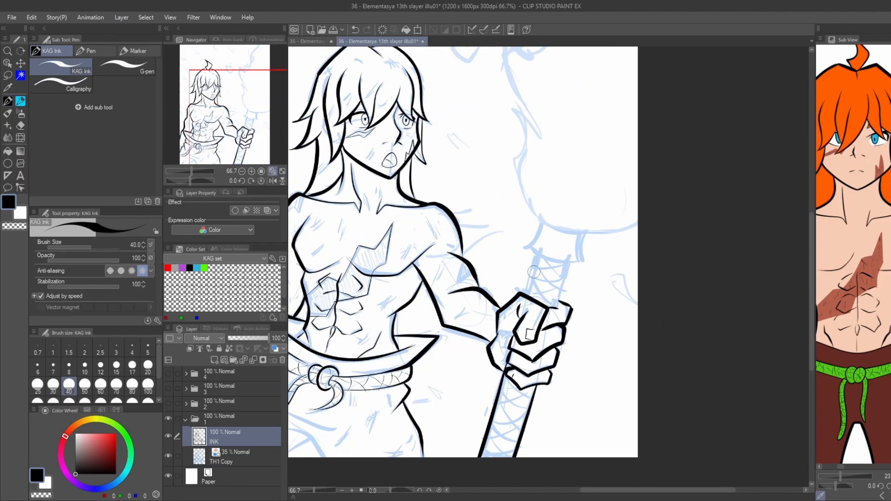
Ink the two edges of the torch handle between the fist and the collar.
{"action": "left_click_drag", "start_coordinate": [521, 302], "coordinate": [533, 268]}
{"action": "left_click_drag", "start_coordinate": [587, 261], "coordinate": [567, 325]}
{"action": "key", "text": "ctrl+z"}
{"action": "left_click_drag", "start_coordinate": [583, 257], "coordinate": [566, 324]}
Ink the flared collar at the upper end of the torch handle.
{"action": "left_click_drag", "start_coordinate": [536, 251], "coordinate": [532, 264]}
{"action": "left_click_drag", "start_coordinate": [599, 266], "coordinate": [525, 250]}
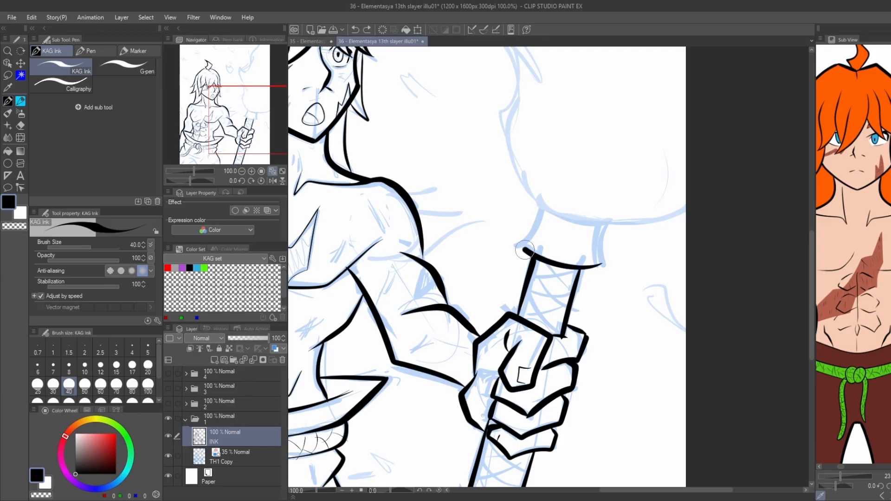
{"action": "left_click_drag", "start_coordinate": [607, 230], "coordinate": [604, 266]}
{"action": "scroll", "coordinate": [487, 341], "scroll_direction": "down", "scroll_amount": 3}
{"action": "scroll", "coordinate": [495, 283], "scroll_direction": "up", "scroll_amount": 2}
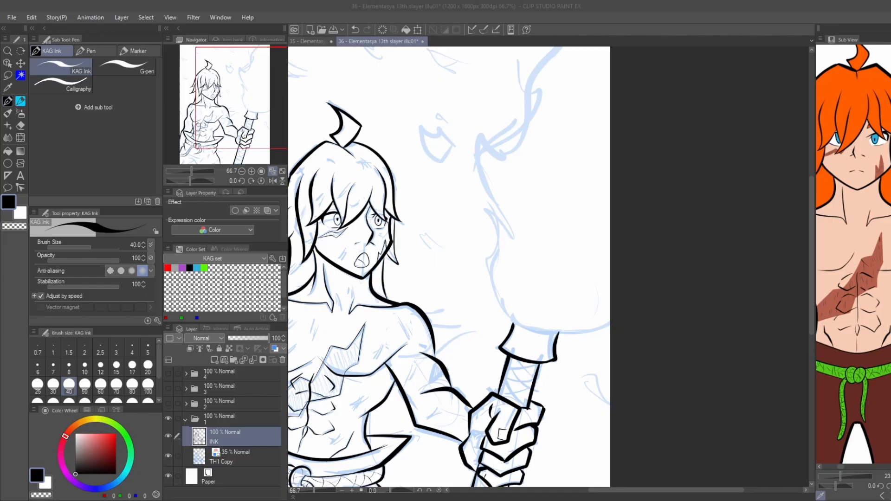
Ink the torch flame's rounded base and its jagged, curling edge up to the top of the canvas.
{"action": "mouse_move", "coordinate": [609, 319]}
{"action": "left_mouse_down"}
{"action": "mouse_move", "coordinate": [556, 335]}
{"action": "mouse_move", "coordinate": [499, 319]}
{"action": "left_mouse_up"}
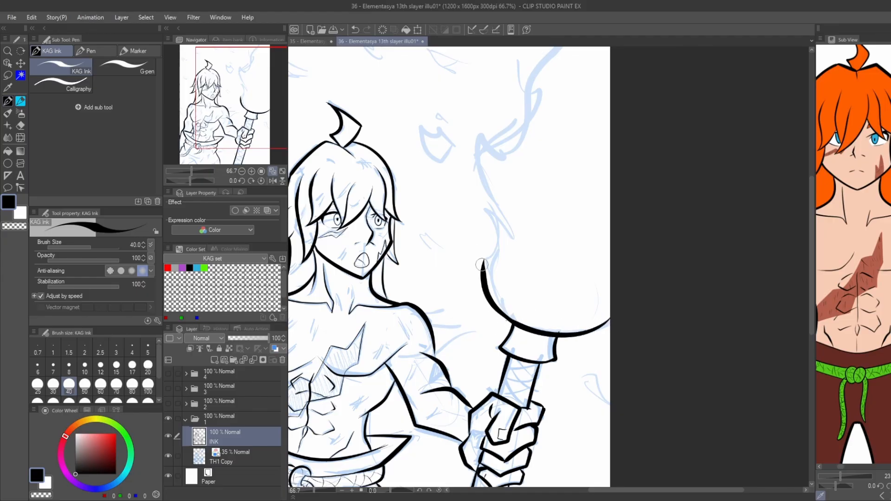
{"action": "key", "text": "ctrl+z"}
{"action": "scroll", "coordinate": [474, 274], "scroll_direction": "up", "scroll_amount": 2}
{"action": "mouse_move", "coordinate": [495, 273]}
{"action": "left_mouse_down"}
{"action": "mouse_move", "coordinate": [485, 248]}
{"action": "mouse_move", "coordinate": [483, 176]}
{"action": "left_mouse_up"}
{"action": "mouse_move", "coordinate": [478, 184]}
{"action": "left_mouse_down"}
{"action": "mouse_move", "coordinate": [450, 263]}
{"action": "mouse_move", "coordinate": [505, 281]}
{"action": "mouse_move", "coordinate": [472, 136]}
{"action": "left_mouse_up"}
{"action": "left_click_drag", "start_coordinate": [452, 109], "coordinate": [449, 229]}
{"action": "mouse_move", "coordinate": [467, 258]}
{"action": "left_mouse_down"}
{"action": "mouse_move", "coordinate": [468, 275]}
{"action": "mouse_move", "coordinate": [577, 118]}
{"action": "left_mouse_up"}
{"action": "scroll", "coordinate": [539, 160], "scroll_direction": "down", "scroll_amount": 2}
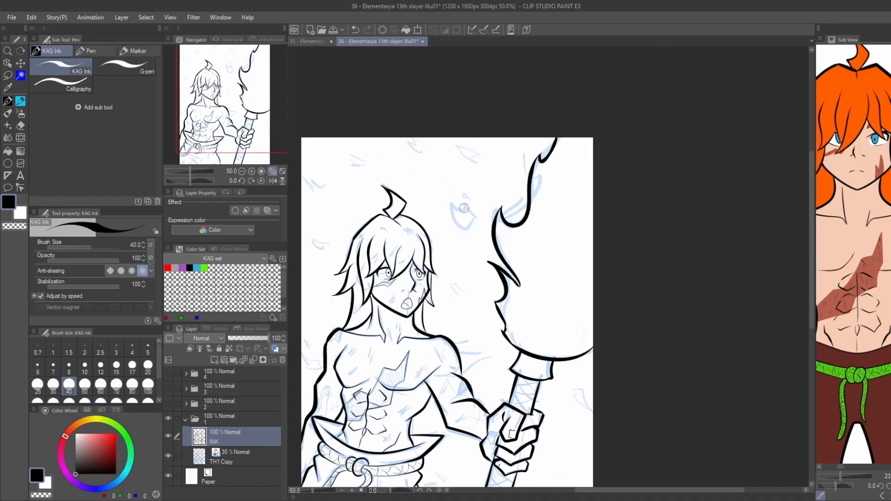
Ink the large pointed ember and the tiny fragment above it between the hair tuft and the flame.
{"action": "mouse_move", "coordinate": [466, 214]}
{"action": "left_mouse_down"}
{"action": "mouse_move", "coordinate": [558, 238]}
{"action": "mouse_move", "coordinate": [559, 282]}
{"action": "mouse_move", "coordinate": [512, 208]}
{"action": "left_mouse_up"}
{"action": "scroll", "coordinate": [558, 239], "scroll_direction": "up", "scroll_amount": 3}
{"action": "key", "text": "ctrl+z"}
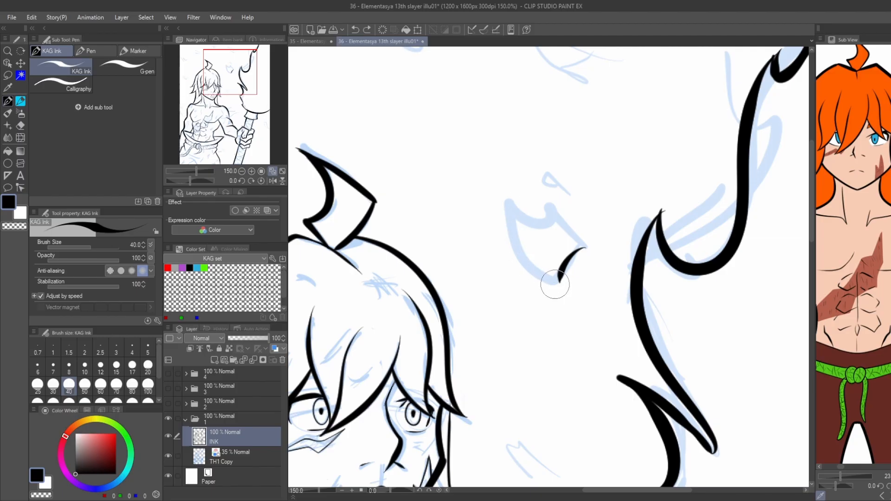
{"action": "left_click_drag", "start_coordinate": [558, 283], "coordinate": [511, 190]}
{"action": "mouse_move", "coordinate": [509, 199]}
{"action": "left_mouse_down"}
{"action": "mouse_move", "coordinate": [550, 206]}
{"action": "mouse_move", "coordinate": [586, 249]}
{"action": "left_mouse_up"}
{"action": "left_click_drag", "start_coordinate": [543, 188], "coordinate": [559, 193]}
Ink the small angular ember near the top of the canvas above the large pointed one.
{"action": "scroll", "coordinate": [548, 185], "scroll_direction": "down", "scroll_amount": 2}
{"action": "scroll", "coordinate": [574, 208], "scroll_direction": "up", "scroll_amount": 2}
{"action": "mouse_move", "coordinate": [533, 230]}
{"action": "left_mouse_down"}
{"action": "mouse_move", "coordinate": [491, 186]}
{"action": "mouse_move", "coordinate": [553, 217]}
{"action": "left_mouse_up"}
{"action": "scroll", "coordinate": [562, 199], "scroll_direction": "down", "scroll_amount": 2}
{"action": "scroll", "coordinate": [481, 199], "scroll_direction": "up", "scroll_amount": 1}
{"action": "key", "text": "ctrl+z"}
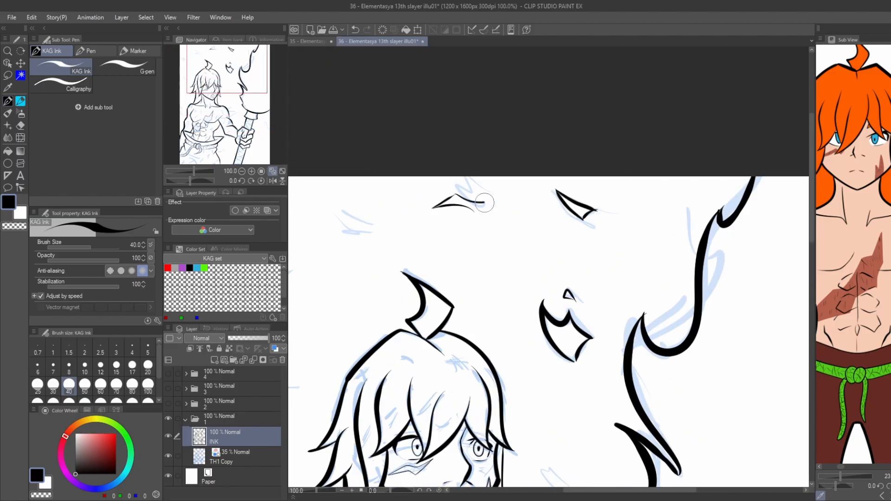
Ink the thin angular embers floating above and beside the hair tuft.
{"action": "left_click_drag", "start_coordinate": [330, 215], "coordinate": [398, 215]}
{"action": "scroll", "coordinate": [398, 215], "scroll_direction": "up", "scroll_amount": 2}
{"action": "mouse_move", "coordinate": [423, 241]}
{"action": "left_mouse_down"}
{"action": "mouse_move", "coordinate": [407, 208]}
{"action": "mouse_move", "coordinate": [495, 249]}
{"action": "left_mouse_up"}
{"action": "left_click_drag", "start_coordinate": [495, 249], "coordinate": [473, 249]}
{"action": "scroll", "coordinate": [409, 236], "scroll_direction": "down", "scroll_amount": 3}
{"action": "left_click_drag", "start_coordinate": [329, 274], "coordinate": [392, 193]}
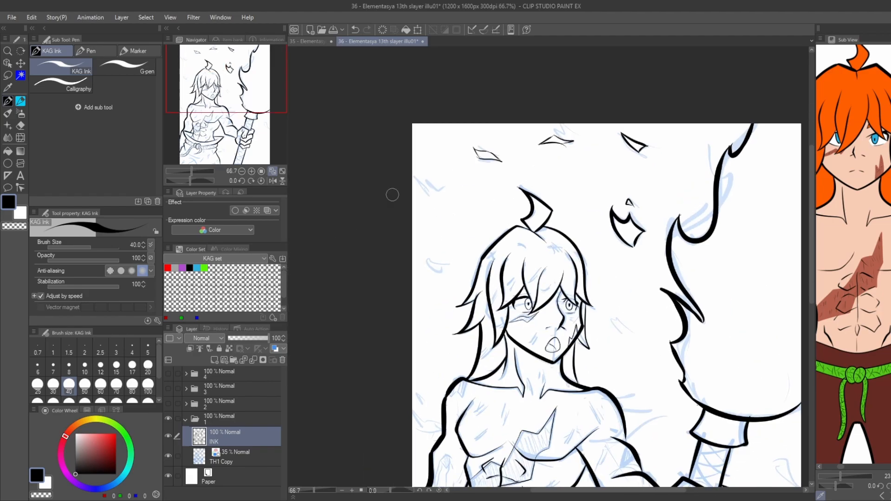
Ink the narrow pointed ember floating beside the fist near the right edge of the canvas.
{"action": "left_click_drag", "start_coordinate": [433, 394], "coordinate": [410, 195]}
{"action": "left_click_drag", "start_coordinate": [366, 271], "coordinate": [317, 289]}
{"action": "scroll", "coordinate": [706, 275], "scroll_direction": "up", "scroll_amount": 1}
{"action": "left_click_drag", "start_coordinate": [690, 266], "coordinate": [700, 280]}
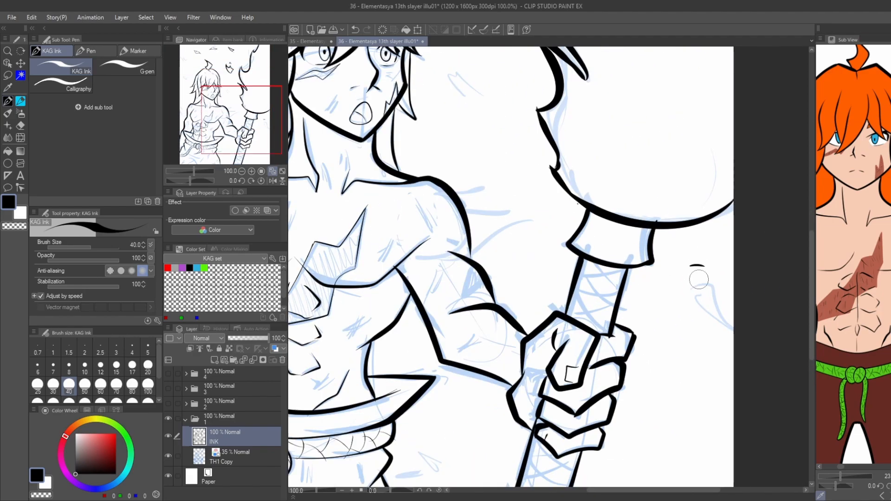
{"action": "left_click_drag", "start_coordinate": [723, 325], "coordinate": [689, 285]}
Ink a short finger crease and the crossing wrap lines on the torch handle below the fist.
{"action": "left_click_drag", "start_coordinate": [450, 413], "coordinate": [446, 193]}
{"action": "scroll", "coordinate": [447, 195], "scroll_direction": "up", "scroll_amount": 1}
{"action": "left_click_drag", "start_coordinate": [548, 271], "coordinate": [537, 285]}
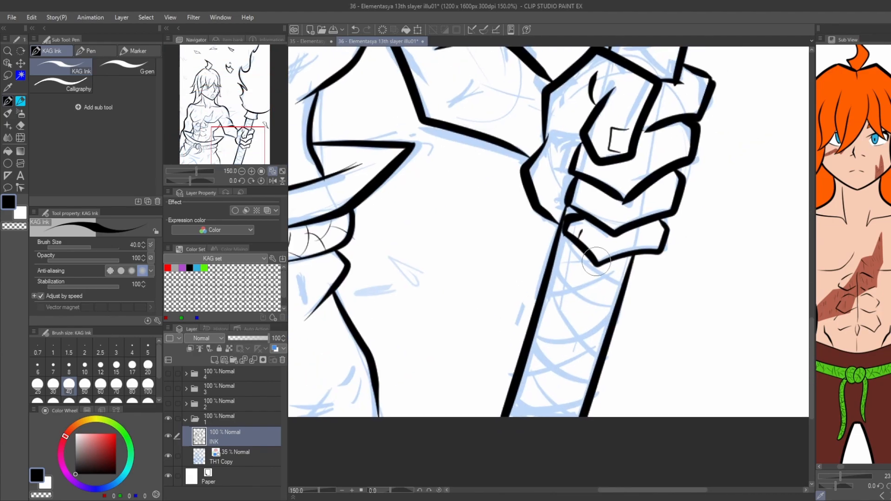
{"action": "mouse_move", "coordinate": [566, 238]}
{"action": "left_mouse_down"}
{"action": "mouse_move", "coordinate": [619, 284]}
{"action": "mouse_move", "coordinate": [543, 303]}
{"action": "mouse_move", "coordinate": [596, 355]}
{"action": "mouse_move", "coordinate": [551, 424]}
{"action": "mouse_move", "coordinate": [589, 393]}
{"action": "left_mouse_up"}
{"action": "left_click_drag", "start_coordinate": [589, 392], "coordinate": [534, 334]}
{"action": "left_click_drag", "start_coordinate": [618, 308], "coordinate": [554, 258]}
{"action": "mouse_move", "coordinate": [554, 259]}
{"action": "left_mouse_down"}
{"action": "mouse_move", "coordinate": [603, 264]}
{"action": "mouse_move", "coordinate": [554, 275]}
{"action": "mouse_move", "coordinate": [514, 214]}
{"action": "left_mouse_up"}
{"action": "scroll", "coordinate": [534, 265], "scroll_direction": "down", "scroll_amount": 3}
{"action": "scroll", "coordinate": [548, 226], "scroll_direction": "up", "scroll_amount": 3}
Ink the crossing wrap lines on the torch handle between the fist and the collar.
{"action": "mouse_move", "coordinate": [514, 214]}
{"action": "left_mouse_down"}
{"action": "mouse_move", "coordinate": [586, 213]}
{"action": "mouse_move", "coordinate": [530, 174]}
{"action": "left_mouse_up"}
{"action": "left_click_drag", "start_coordinate": [589, 188], "coordinate": [522, 199]}
{"action": "mouse_move", "coordinate": [522, 199]}
{"action": "left_mouse_down"}
{"action": "mouse_move", "coordinate": [571, 251]}
{"action": "mouse_move", "coordinate": [503, 249]}
{"action": "left_mouse_up"}
{"action": "scroll", "coordinate": [541, 250], "scroll_direction": "down", "scroll_amount": 4}
{"action": "scroll", "coordinate": [483, 210], "scroll_direction": "up", "scroll_amount": 1}
{"action": "scroll", "coordinate": [510, 203], "scroll_direction": "up", "scroll_amount": 3}
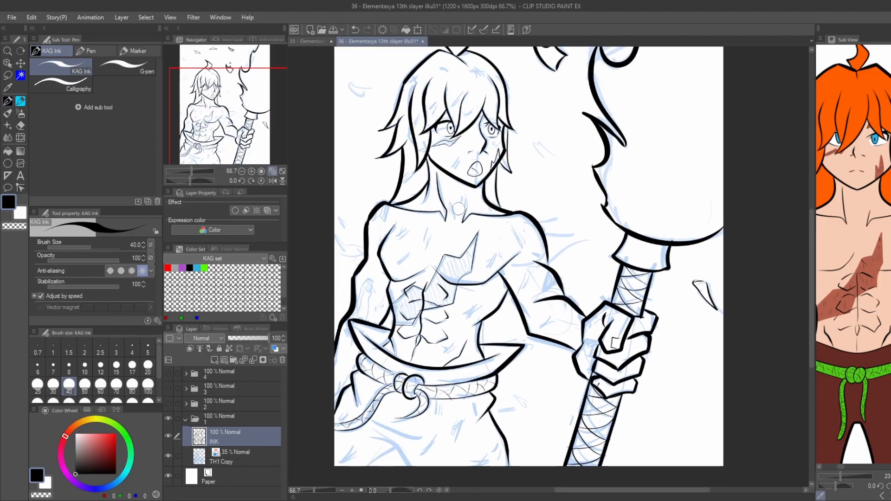
Ink the curved flame wisp trailing from the shoulder nearest the torch and erase the overlapping line ends.
{"action": "mouse_move", "coordinate": [636, 260]}
{"action": "left_mouse_down"}
{"action": "mouse_move", "coordinate": [528, 297]}
{"action": "mouse_move", "coordinate": [592, 245]}
{"action": "mouse_move", "coordinate": [642, 252]}
{"action": "mouse_move", "coordinate": [528, 292]}
{"action": "mouse_move", "coordinate": [578, 254]}
{"action": "left_mouse_up"}
{"action": "key", "text": "ctrl+z"}
{"action": "left_click_drag", "start_coordinate": [577, 247], "coordinate": [584, 249]}
{"action": "left_click_drag", "start_coordinate": [651, 263], "coordinate": [655, 266]}
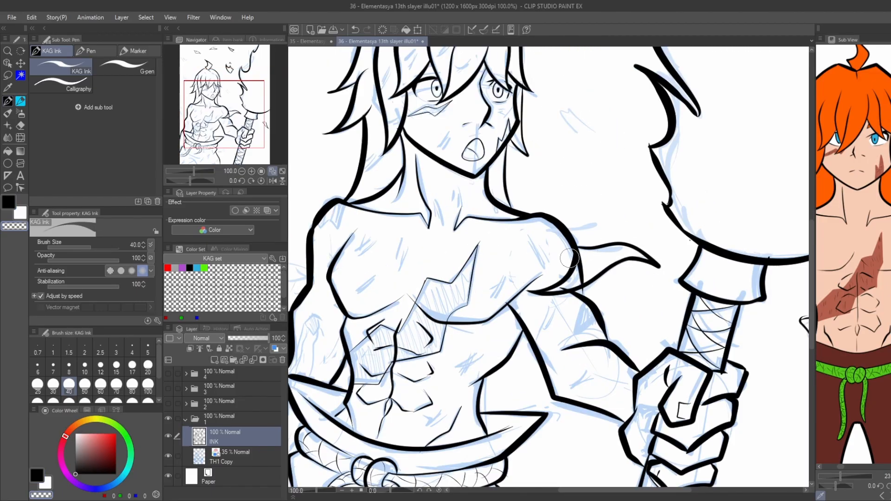
{"action": "scroll", "coordinate": [582, 254], "scroll_direction": "up", "scroll_amount": 4}
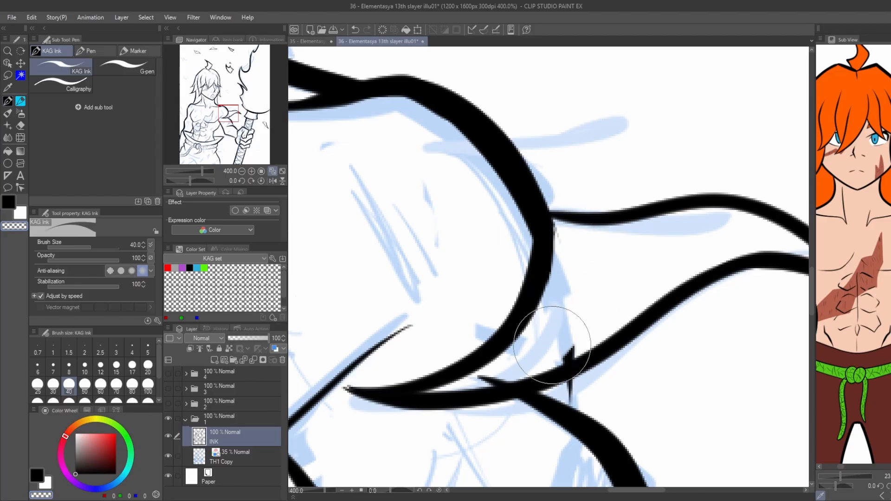
{"action": "scroll", "coordinate": [486, 231], "scroll_direction": "down", "scroll_amount": 6}
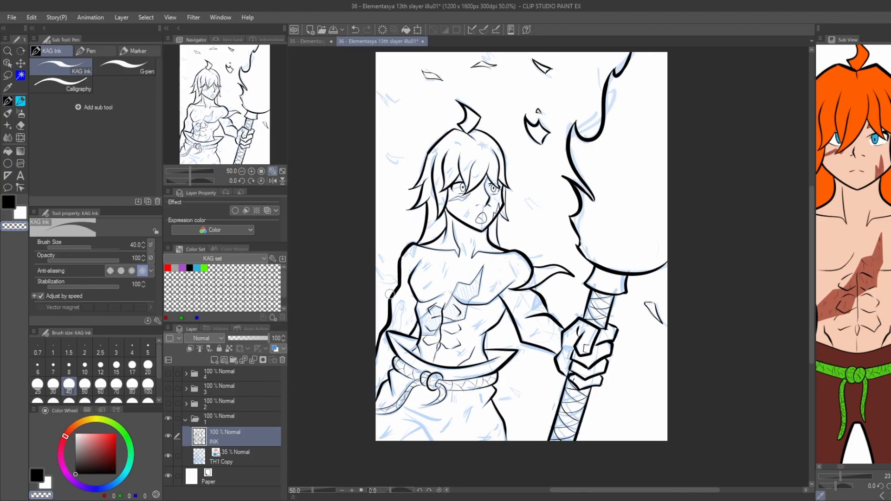
Ink the small flame wisp beside the outer upper arm near the left canvas edge.
{"action": "scroll", "coordinate": [390, 294], "scroll_direction": "up", "scroll_amount": 3}
{"action": "left_click_drag", "start_coordinate": [376, 283], "coordinate": [417, 325]}
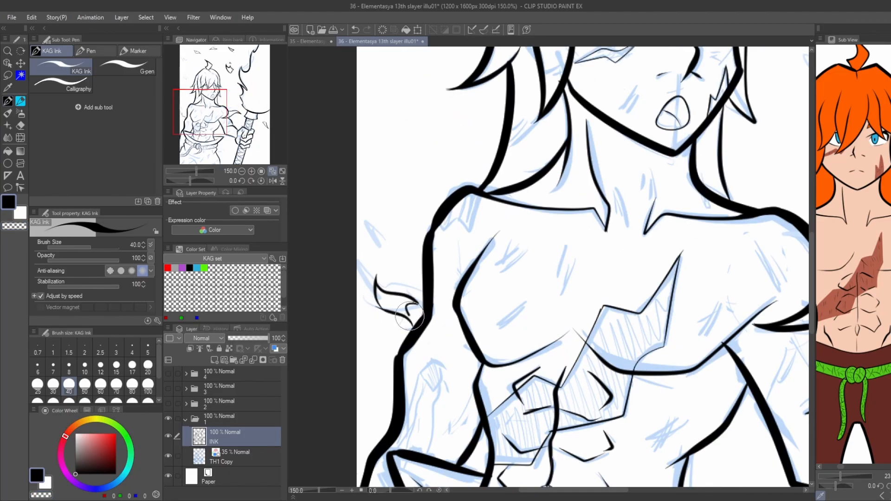
{"action": "scroll", "coordinate": [396, 178], "scroll_direction": "down", "scroll_amount": 3}
Ink the small embers floating on both sides of the head.
{"action": "scroll", "coordinate": [581, 239], "scroll_direction": "up", "scroll_amount": 1}
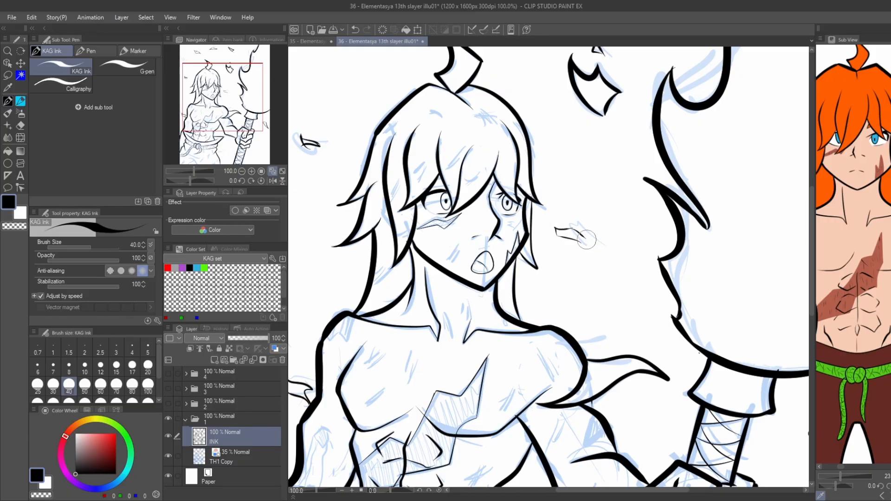
{"action": "scroll", "coordinate": [586, 240], "scroll_direction": "down", "scroll_amount": 2}
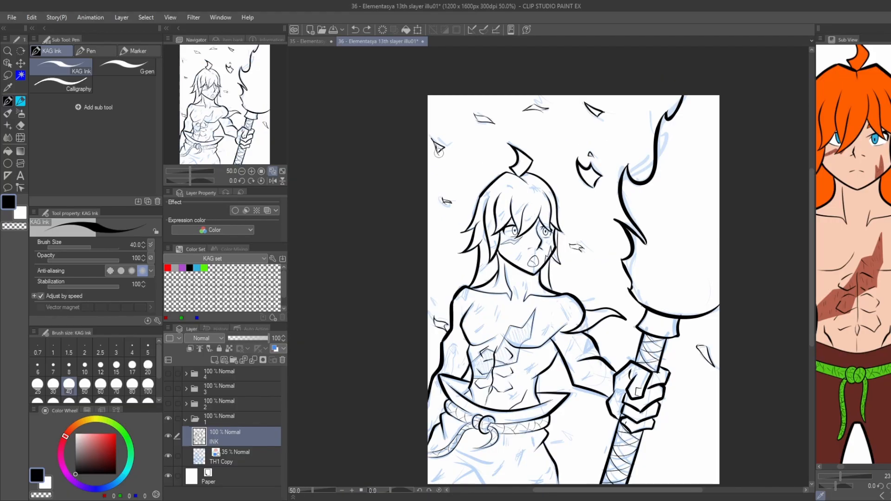
{"action": "scroll", "coordinate": [438, 152], "scroll_direction": "down", "scroll_amount": 1}
Ink the small jagged embers beside the trousers and next to the lower torch handle.
{"action": "scroll", "coordinate": [511, 353], "scroll_direction": "up", "scroll_amount": 3}
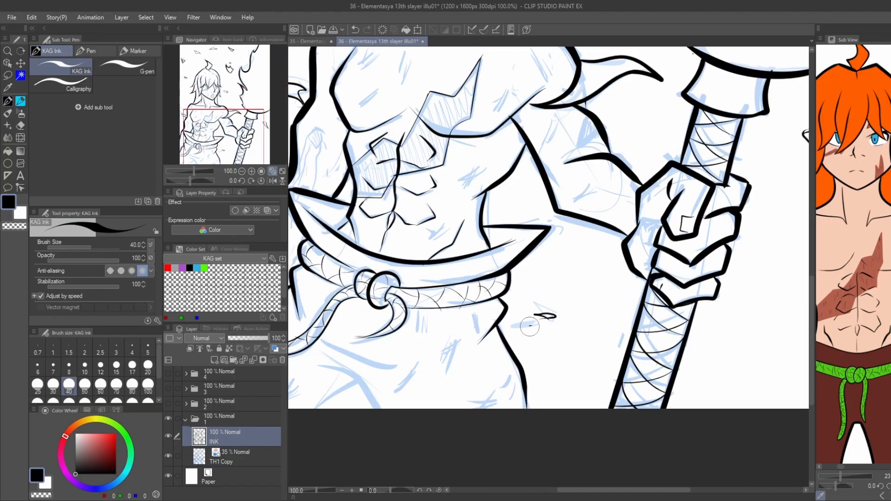
{"action": "scroll", "coordinate": [547, 313], "scroll_direction": "down", "scroll_amount": 1}
{"action": "mouse_move", "coordinate": [530, 326]}
{"action": "left_mouse_down"}
{"action": "mouse_move", "coordinate": [527, 312]}
{"action": "mouse_move", "coordinate": [549, 308]}
{"action": "left_mouse_up"}
{"action": "key", "text": "ctrl+z"}
{"action": "key", "text": "ctrl+z"}
{"action": "key", "text": "ctrl+z"}
{"action": "scroll", "coordinate": [548, 312], "scroll_direction": "up", "scroll_amount": 3}
{"action": "mouse_move", "coordinate": [549, 309]}
{"action": "left_mouse_down"}
{"action": "mouse_move", "coordinate": [567, 331]}
{"action": "mouse_move", "coordinate": [474, 340]}
{"action": "mouse_move", "coordinate": [519, 337]}
{"action": "left_mouse_up"}
{"action": "scroll", "coordinate": [507, 343], "scroll_direction": "down", "scroll_amount": 3}
{"action": "mouse_move", "coordinate": [583, 320]}
{"action": "left_mouse_down"}
{"action": "mouse_move", "coordinate": [602, 308]}
{"action": "mouse_move", "coordinate": [584, 320]}
{"action": "left_mouse_up"}
{"action": "scroll", "coordinate": [555, 309], "scroll_direction": "down", "scroll_amount": 1}
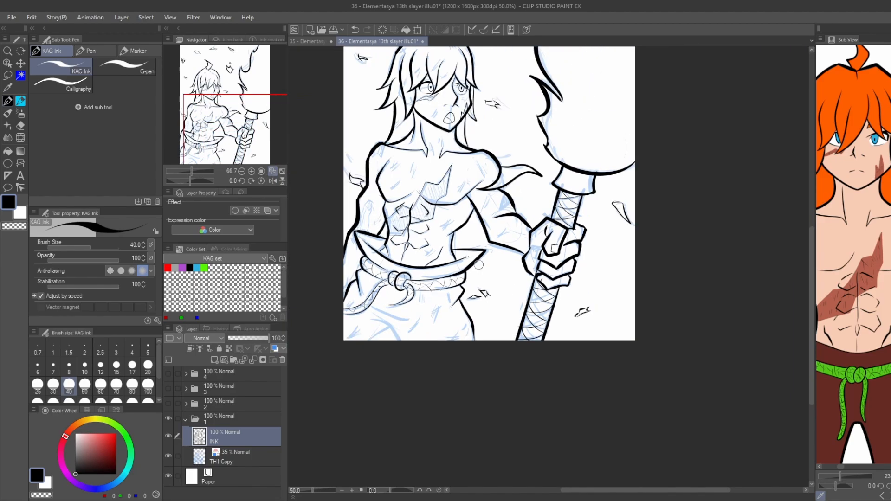
{"action": "scroll", "coordinate": [415, 258], "scroll_direction": "up", "scroll_amount": 3}
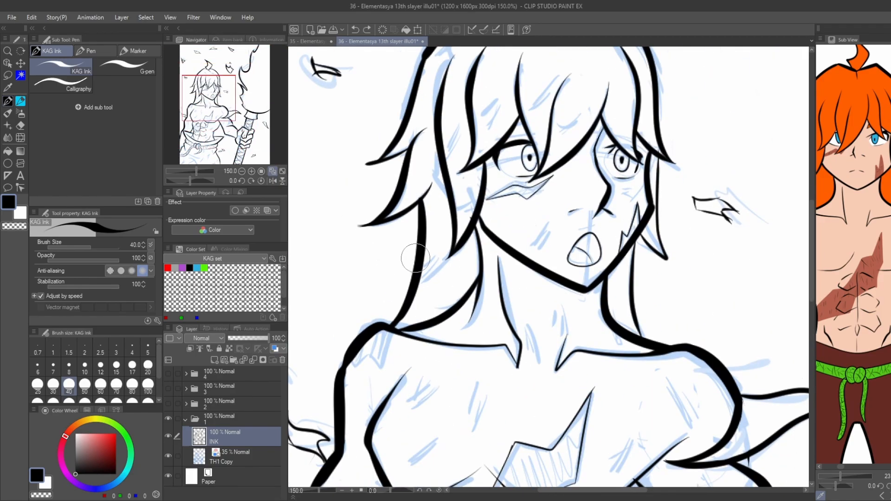
Add a new layer above INK, hide the sketch layer, set the INK layer's opacity to 42% and select the new layer.
{"action": "left_click", "coordinate": [214, 361]}
{"action": "left_click", "coordinate": [168, 476]}
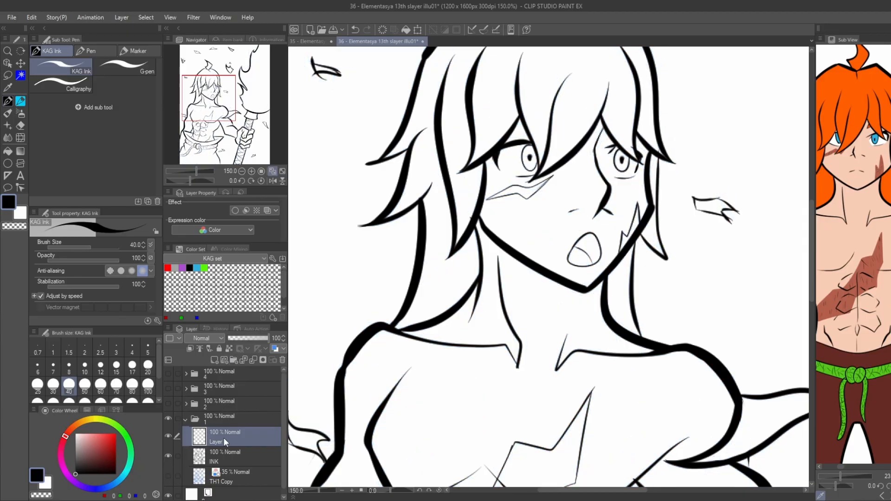
{"action": "left_click", "coordinate": [223, 456]}
{"action": "left_click_drag", "start_coordinate": [251, 339], "coordinate": [246, 338]}
{"action": "left_click", "coordinate": [226, 437]}
Set the pen stabilization to 0 and draw a small jagged ember over the hair strand beside the neck.
{"action": "scroll", "coordinate": [425, 261], "scroll_direction": "up", "scroll_amount": 3}
{"action": "mouse_move", "coordinate": [441, 273]}
{"action": "left_mouse_down"}
{"action": "mouse_move", "coordinate": [354, 274]}
{"action": "mouse_move", "coordinate": [373, 284]}
{"action": "left_mouse_up"}
{"action": "key", "text": "ctrl+z"}
{"action": "key", "text": "ctrl+z"}
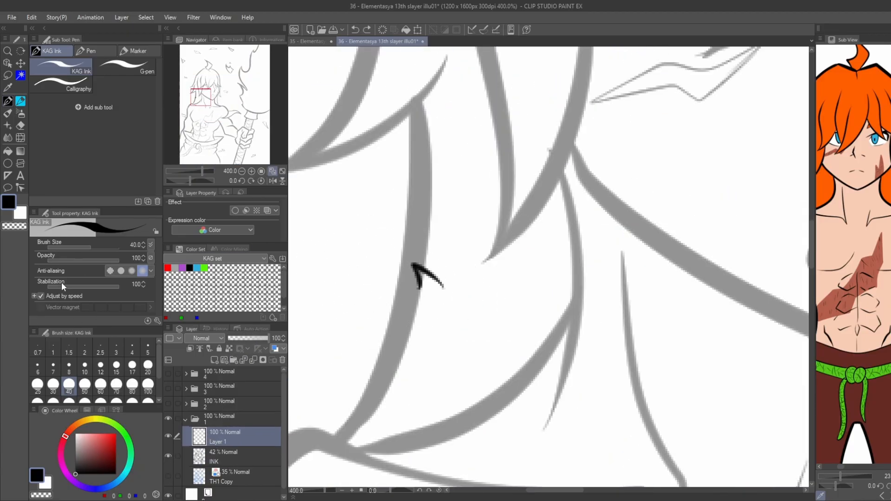
{"action": "left_click_drag", "start_coordinate": [61, 282], "coordinate": [47, 287]}
{"action": "mouse_move", "coordinate": [348, 275]}
{"action": "left_mouse_down"}
{"action": "mouse_move", "coordinate": [453, 294]}
{"action": "mouse_move", "coordinate": [337, 287]}
{"action": "left_mouse_up"}
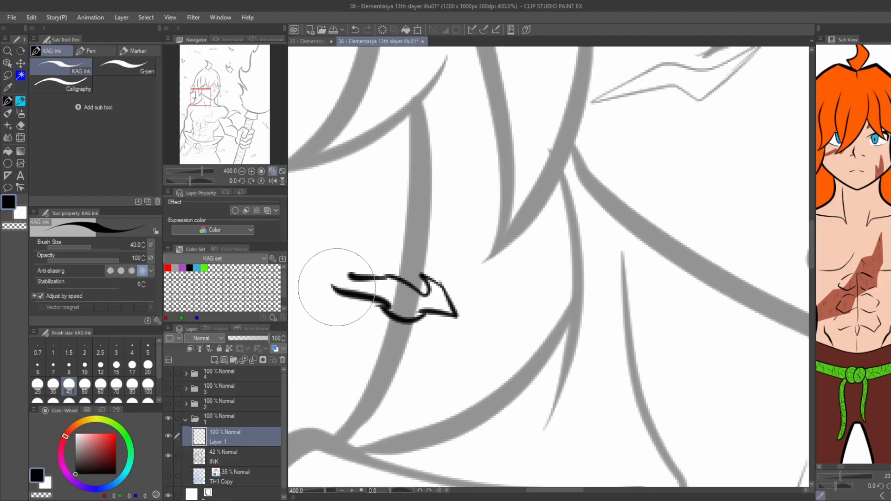
{"action": "scroll", "coordinate": [465, 298], "scroll_direction": "down", "scroll_amount": 5}
{"action": "scroll", "coordinate": [492, 209], "scroll_direction": "up", "scroll_amount": 1}
{"action": "scroll", "coordinate": [518, 223], "scroll_direction": "down", "scroll_amount": 1}
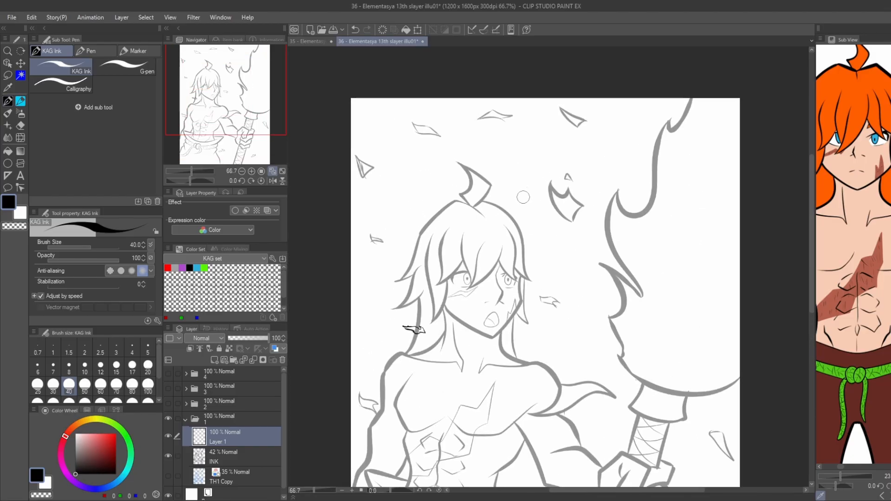
Draw small jagged embers on both sides of the hair tuft on top of the head.
{"action": "scroll", "coordinate": [515, 196], "scroll_direction": "up", "scroll_amount": 2}
{"action": "mouse_move", "coordinate": [466, 187]}
{"action": "left_mouse_down"}
{"action": "mouse_move", "coordinate": [480, 192]}
{"action": "mouse_move", "coordinate": [480, 204]}
{"action": "mouse_move", "coordinate": [383, 173]}
{"action": "mouse_move", "coordinate": [387, 187]}
{"action": "left_mouse_up"}
{"action": "key", "text": "ctrl+z"}
{"action": "scroll", "coordinate": [409, 180], "scroll_direction": "down", "scroll_amount": 3}
{"action": "scroll", "coordinate": [387, 187], "scroll_direction": "up", "scroll_amount": 1}
Erase the INK layer's lines where they run through the newly drawn embers.
{"action": "key", "text": "e"}
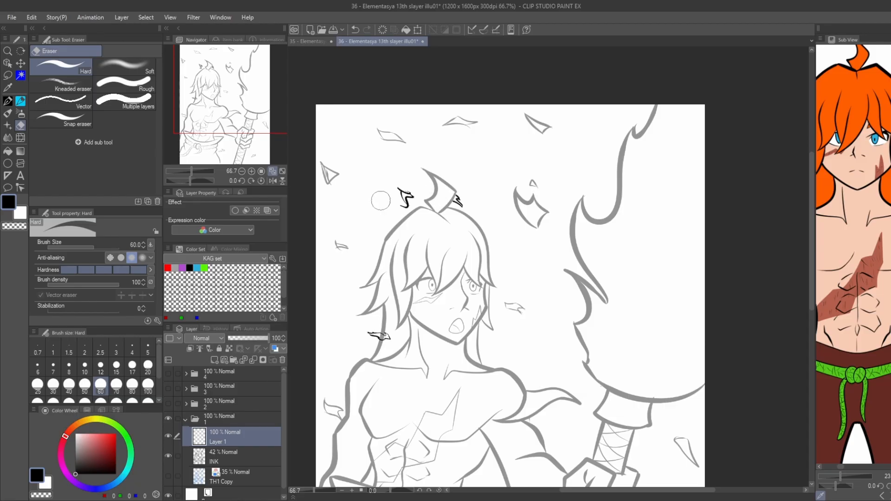
{"action": "left_click", "coordinate": [221, 457]}
{"action": "scroll", "coordinate": [369, 321], "scroll_direction": "up", "scroll_amount": 3}
{"action": "scroll", "coordinate": [415, 364], "scroll_direction": "up", "scroll_amount": 2}
{"action": "mouse_move", "coordinate": [427, 372]}
{"action": "left_mouse_down"}
{"action": "mouse_move", "coordinate": [423, 377]}
{"action": "mouse_move", "coordinate": [426, 359]}
{"action": "left_mouse_up"}
{"action": "scroll", "coordinate": [371, 351], "scroll_direction": "down", "scroll_amount": 7}
{"action": "left_click_drag", "start_coordinate": [352, 349], "coordinate": [397, 291]}
{"action": "mouse_move", "coordinate": [260, 339]}
{"action": "left_mouse_down"}
{"action": "mouse_move", "coordinate": [433, 313]}
{"action": "mouse_move", "coordinate": [451, 284]}
{"action": "mouse_move", "coordinate": [416, 253]}
{"action": "mouse_move", "coordinate": [393, 205]}
{"action": "left_mouse_up"}
Merge the ember layer into the INK layer at 100% opacity and show the sketch layer again.
{"action": "left_click", "coordinate": [223, 438]}
{"action": "key", "text": "ctrl+e"}
{"action": "left_click", "coordinate": [169, 458]}
Ink the fold lines on the trousers below the belt with the KAG Ink pen at size 25.
{"action": "scroll", "coordinate": [356, 342], "scroll_direction": "up", "scroll_amount": 2}
{"action": "scroll", "coordinate": [440, 363], "scroll_direction": "up", "scroll_amount": 1}
{"action": "mouse_move", "coordinate": [483, 395]}
{"action": "left_mouse_down"}
{"action": "mouse_move", "coordinate": [502, 298]}
{"action": "mouse_move", "coordinate": [426, 329]}
{"action": "left_mouse_up"}
{"action": "key", "text": "p"}
{"action": "key", "text": "p"}
{"action": "scroll", "coordinate": [535, 293], "scroll_direction": "up", "scroll_amount": 2}
{"action": "left_click_drag", "start_coordinate": [427, 241], "coordinate": [553, 328]}
{"action": "key", "text": "ctrl+z"}
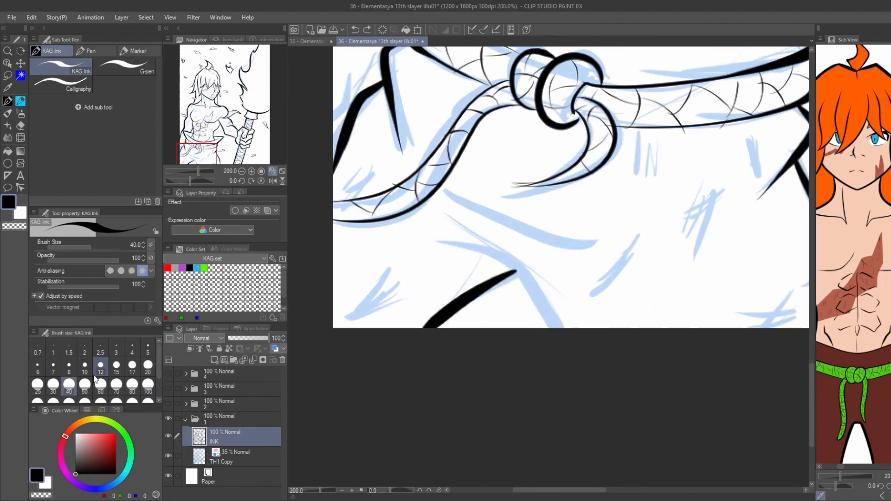
{"action": "key", "text": "ctrl+z"}
{"action": "left_click", "coordinate": [38, 387]}
{"action": "left_click_drag", "start_coordinate": [428, 244], "coordinate": [559, 329]}
{"action": "left_click_drag", "start_coordinate": [522, 280], "coordinate": [427, 328]}
{"action": "scroll", "coordinate": [471, 250], "scroll_direction": "down", "scroll_amount": 1}
{"action": "left_click_drag", "start_coordinate": [452, 204], "coordinate": [576, 254]}
{"action": "scroll", "coordinate": [376, 169], "scroll_direction": "down", "scroll_amount": 1}
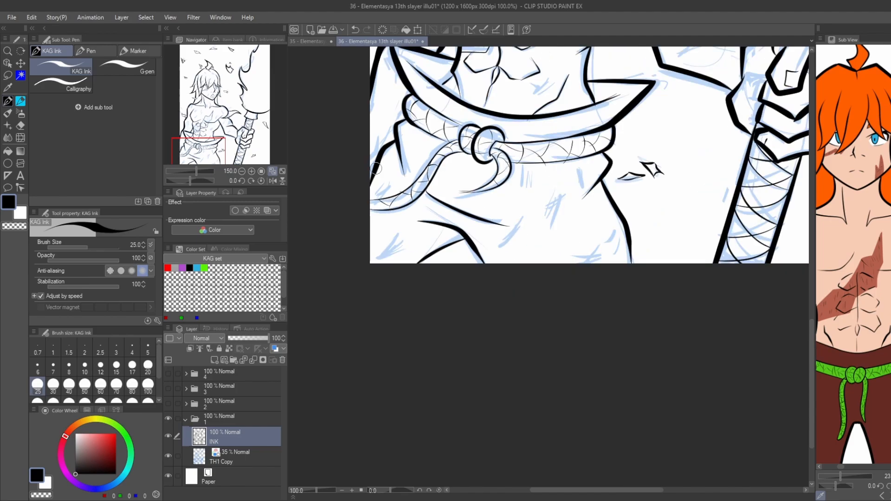
Hatch short scratch marks on the side of the abdomen, the chest and the shoulder.
{"action": "scroll", "coordinate": [466, 280], "scroll_direction": "down", "scroll_amount": 1}
{"action": "left_click_drag", "start_coordinate": [467, 280], "coordinate": [474, 422]}
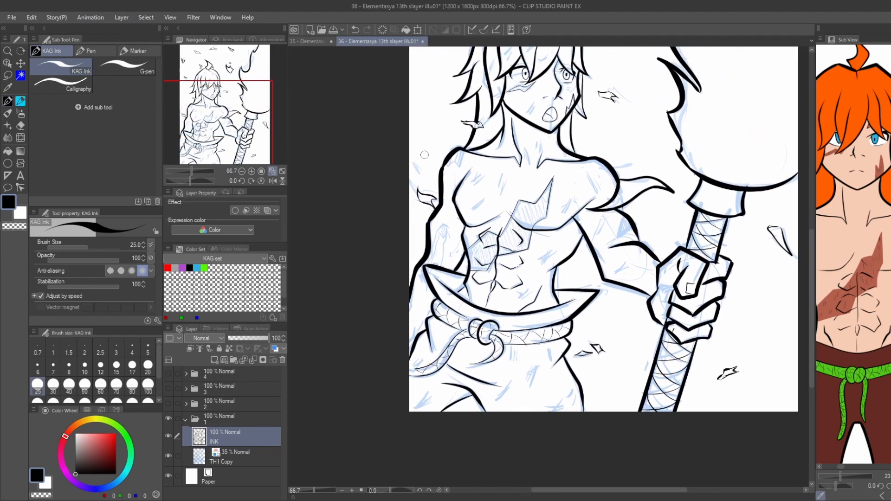
{"action": "left_click_drag", "start_coordinate": [424, 155], "coordinate": [457, 212]}
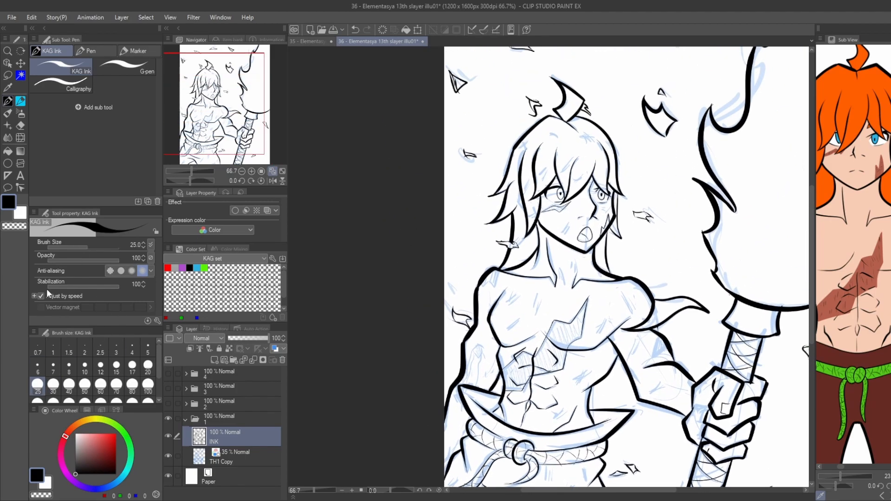
{"action": "left_click", "coordinate": [47, 290]}
{"action": "scroll", "coordinate": [535, 413], "scroll_direction": "up", "scroll_amount": 3}
{"action": "left_click_drag", "start_coordinate": [687, 292], "coordinate": [653, 332]}
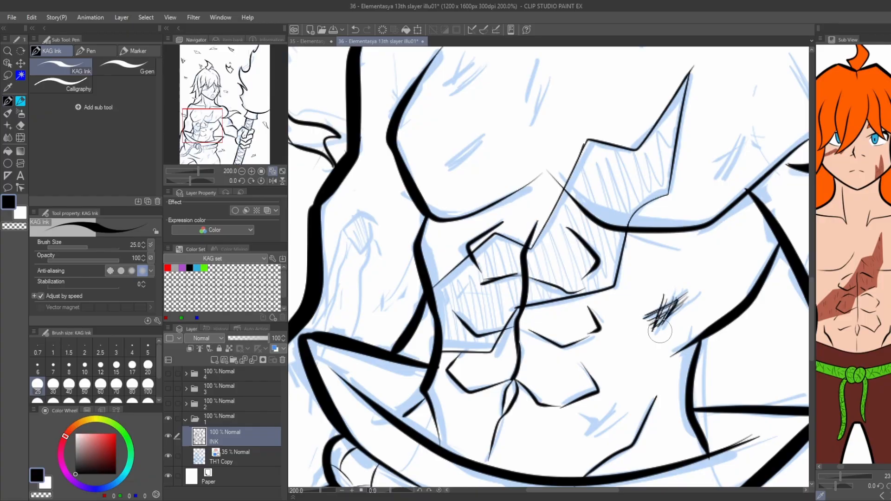
{"action": "scroll", "coordinate": [610, 417], "scroll_direction": "down", "scroll_amount": 1}
{"action": "left_click_drag", "start_coordinate": [687, 202], "coordinate": [695, 223]}
{"action": "mouse_move", "coordinate": [711, 287]}
{"action": "left_mouse_down"}
{"action": "mouse_move", "coordinate": [641, 252]}
{"action": "mouse_move", "coordinate": [664, 315]}
{"action": "left_mouse_up"}
Ink the pointed mark on the upper arm holding the torch and add short scratch marks along that arm.
{"action": "scroll", "coordinate": [702, 267], "scroll_direction": "up", "scroll_amount": 1}
{"action": "scroll", "coordinate": [673, 223], "scroll_direction": "down", "scroll_amount": 2}
{"action": "key", "text": "ctrl+z"}
{"action": "scroll", "coordinate": [685, 246], "scroll_direction": "up", "scroll_amount": 2}
{"action": "left_click_drag", "start_coordinate": [663, 219], "coordinate": [647, 280]}
{"action": "key", "text": "ctrl+z"}
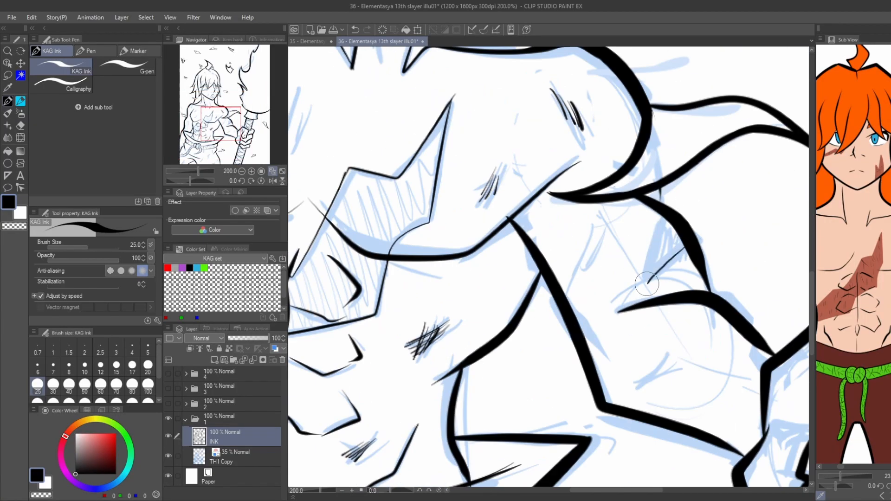
{"action": "left_click_drag", "start_coordinate": [664, 217], "coordinate": [648, 281]}
{"action": "scroll", "coordinate": [647, 367], "scroll_direction": "down", "scroll_amount": 1}
{"action": "left_click_drag", "start_coordinate": [707, 355], "coordinate": [721, 364]}
{"action": "scroll", "coordinate": [590, 284], "scroll_direction": "down", "scroll_amount": 1}
{"action": "scroll", "coordinate": [395, 297], "scroll_direction": "up", "scroll_amount": 1}
Ink the jagged scar outline on the shoulder opposite the torch.
{"action": "left_click_drag", "start_coordinate": [394, 297], "coordinate": [469, 343]}
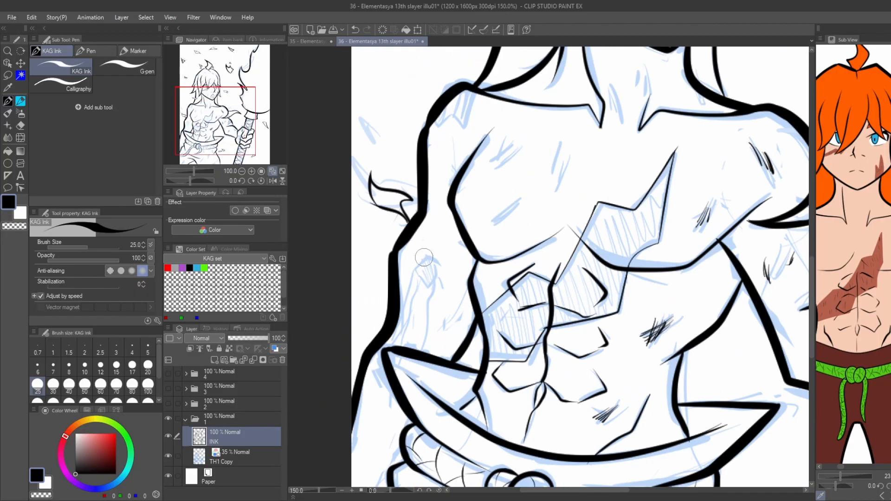
{"action": "scroll", "coordinate": [474, 233], "scroll_direction": "up", "scroll_amount": 1}
{"action": "left_click_drag", "start_coordinate": [482, 145], "coordinate": [466, 193]}
{"action": "key", "text": "ctrl+z"}
{"action": "mouse_move", "coordinate": [482, 145]}
{"action": "left_mouse_down"}
{"action": "mouse_move", "coordinate": [466, 195]}
{"action": "mouse_move", "coordinate": [495, 233]}
{"action": "left_mouse_up"}
Hatch short scratch marks across the chest, neck, face, hair and trousers.
{"action": "scroll", "coordinate": [457, 188], "scroll_direction": "down", "scroll_amount": 1}
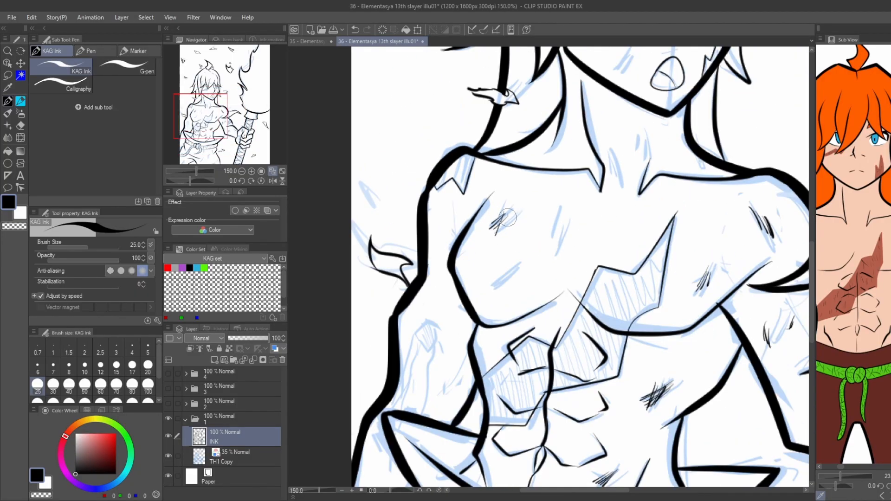
{"action": "scroll", "coordinate": [487, 294], "scroll_direction": "down", "scroll_amount": 2}
{"action": "scroll", "coordinate": [576, 223], "scroll_direction": "up", "scroll_amount": 1}
{"action": "scroll", "coordinate": [580, 238], "scroll_direction": "up", "scroll_amount": 1}
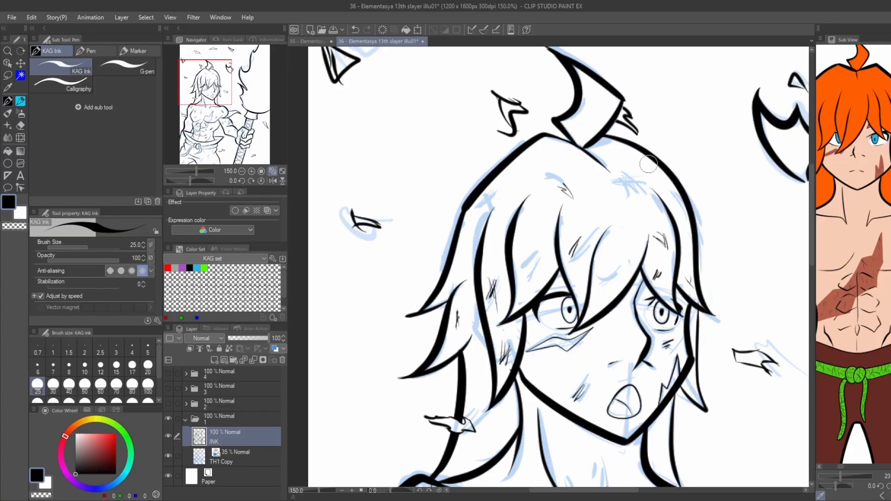
{"action": "scroll", "coordinate": [587, 254], "scroll_direction": "down", "scroll_amount": 5}
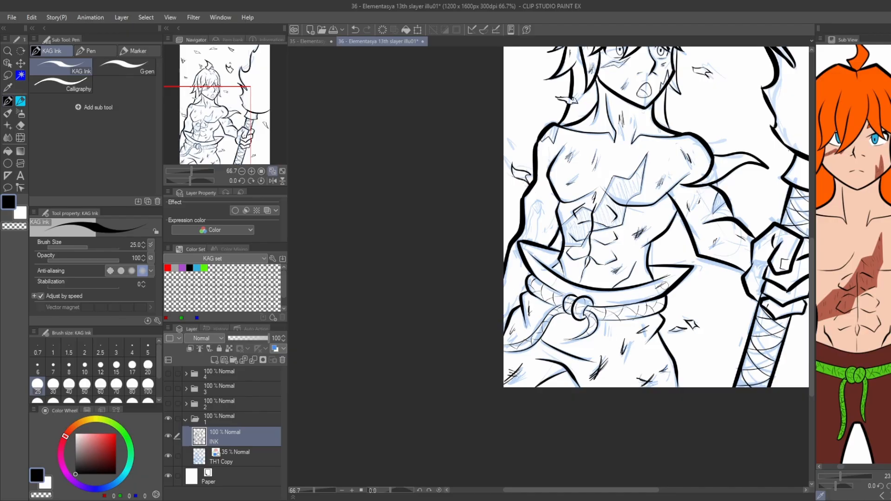
{"action": "left_click_drag", "start_coordinate": [551, 133], "coordinate": [539, 191]}
{"action": "left_click_drag", "start_coordinate": [618, 217], "coordinate": [609, 228]}
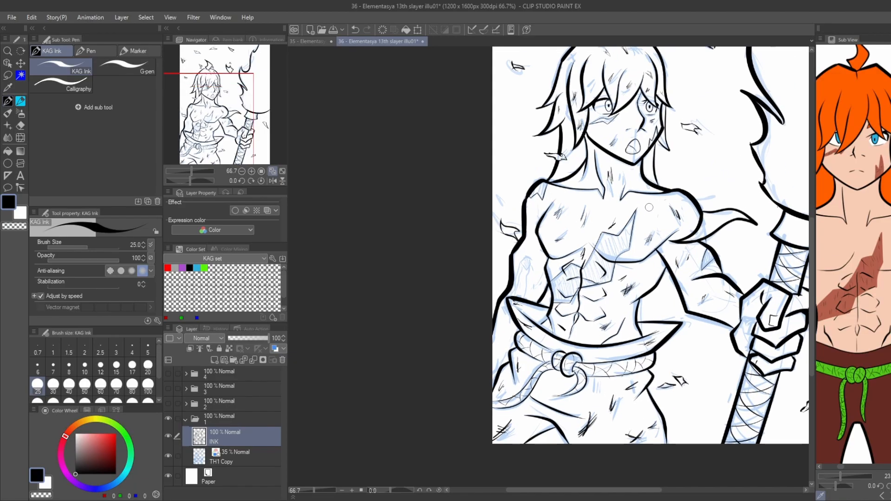
{"action": "left_click_drag", "start_coordinate": [653, 205], "coordinate": [641, 219]}
Ink thin broken contour lines inside the torch flame along its jagged side and its rounded base.
{"action": "key", "text": "ctrl+minus"}
{"action": "left_click_drag", "start_coordinate": [709, 232], "coordinate": [613, 251]}
{"action": "key", "text": "ctrl+plus"}
{"action": "key", "text": "ctrl+plus"}
{"action": "left_click_drag", "start_coordinate": [569, 218], "coordinate": [570, 234]}
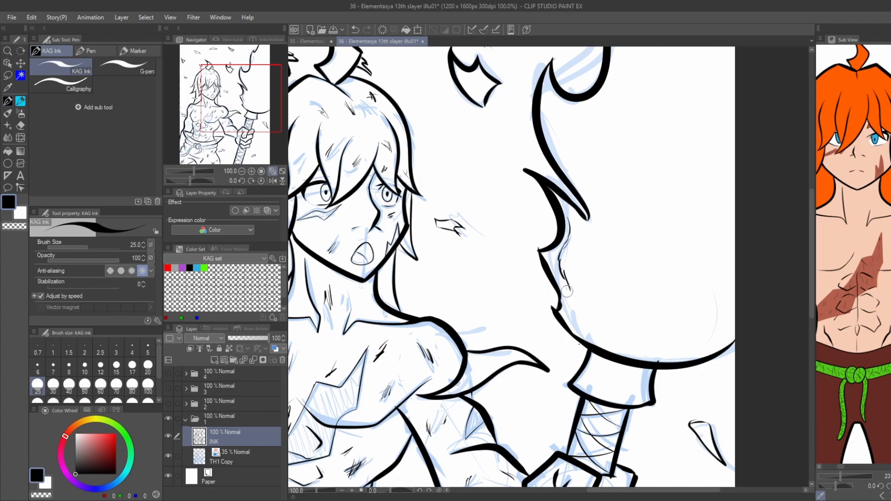
{"action": "left_click_drag", "start_coordinate": [566, 292], "coordinate": [562, 310]}
{"action": "left_click_drag", "start_coordinate": [653, 345], "coordinate": [642, 352]}
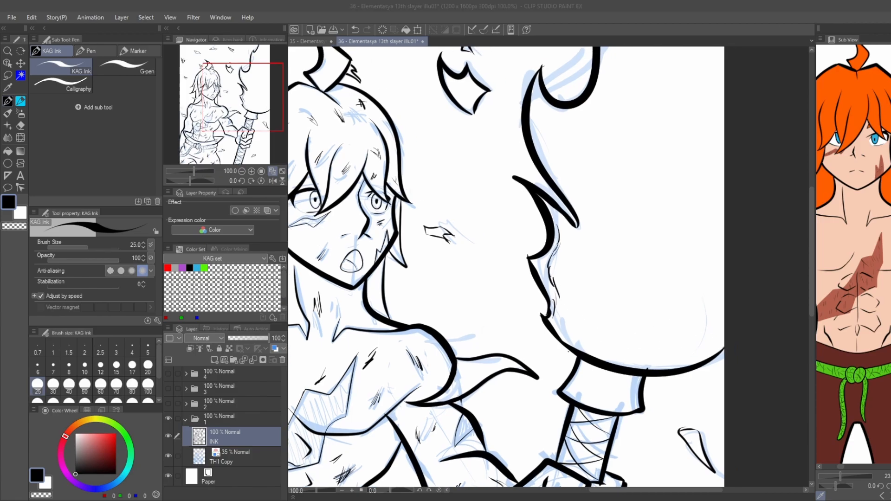
{"action": "left_click", "coordinate": [663, 346]}
{"action": "left_click_drag", "start_coordinate": [670, 351], "coordinate": [712, 319]}
{"action": "left_click_drag", "start_coordinate": [701, 335], "coordinate": [723, 237]}
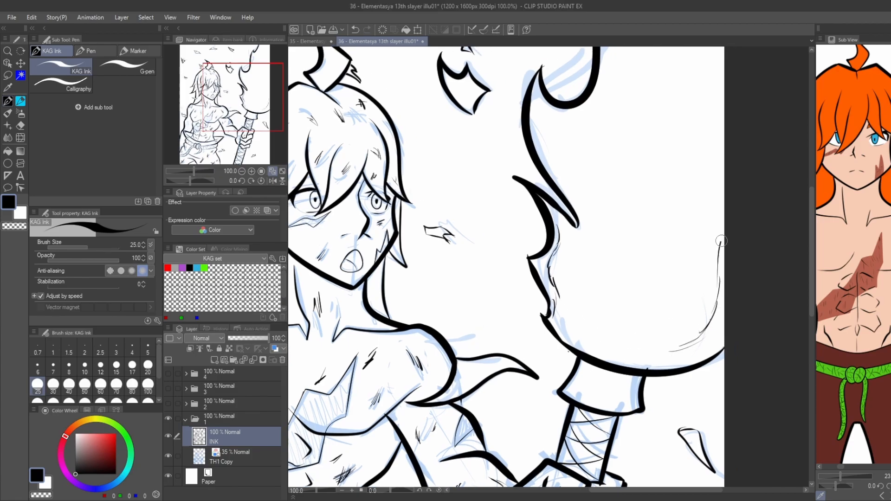
Ink thin wavy inner lines from the middle of the torch flame up to its tip, refining them with the eraser.
{"action": "mouse_move", "coordinate": [576, 172]}
{"action": "left_mouse_down"}
{"action": "mouse_move", "coordinate": [599, 285]}
{"action": "mouse_move", "coordinate": [567, 222]}
{"action": "left_mouse_up"}
{"action": "left_click_drag", "start_coordinate": [590, 255], "coordinate": [581, 278]}
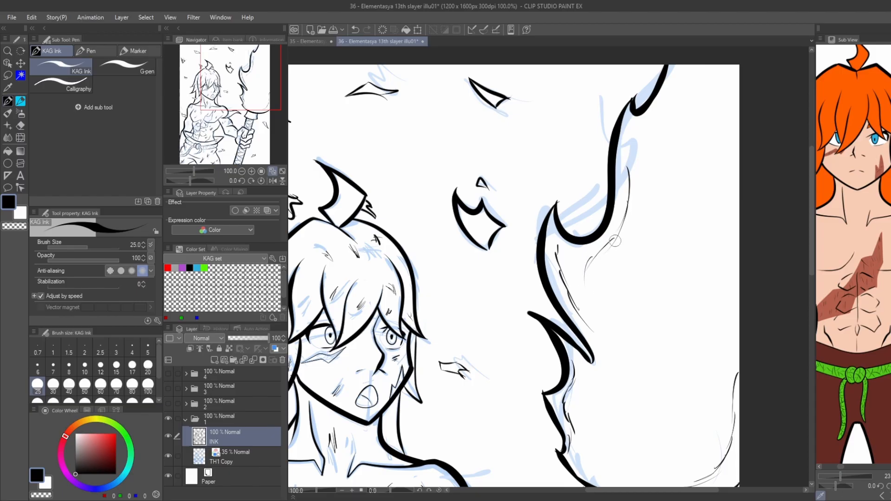
{"action": "scroll", "coordinate": [615, 241], "scroll_direction": "down", "scroll_amount": 3}
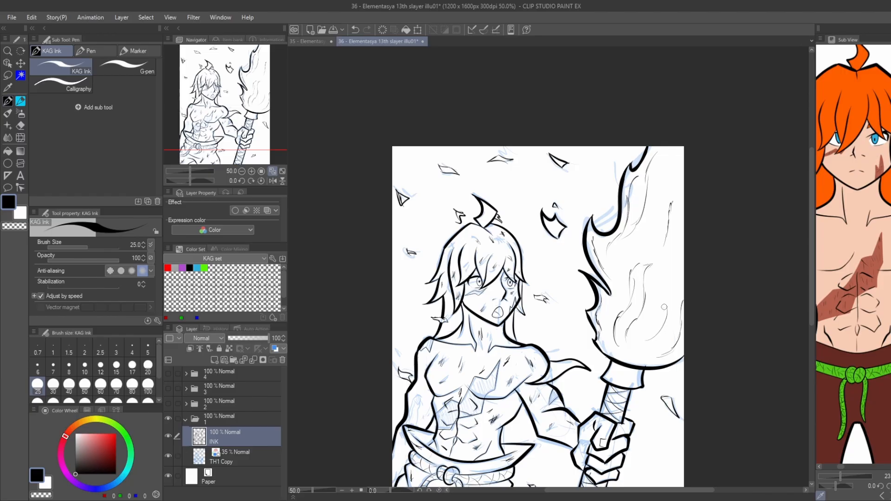
{"action": "scroll", "coordinate": [662, 284], "scroll_direction": "up", "scroll_amount": 3}
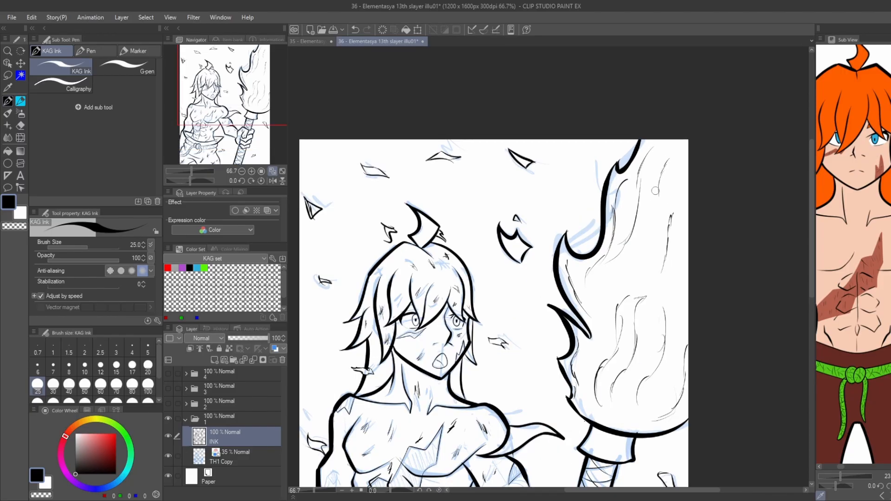
{"action": "scroll", "coordinate": [667, 200], "scroll_direction": "down", "scroll_amount": 2}
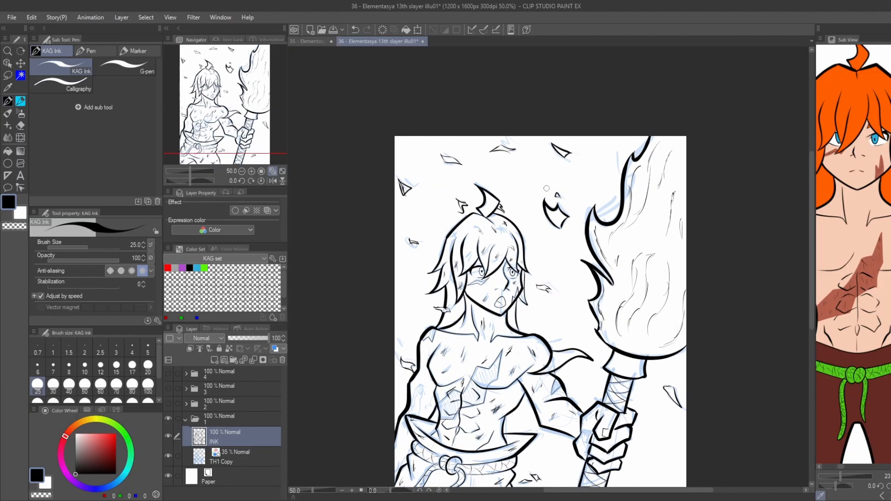
{"action": "key", "text": "e"}
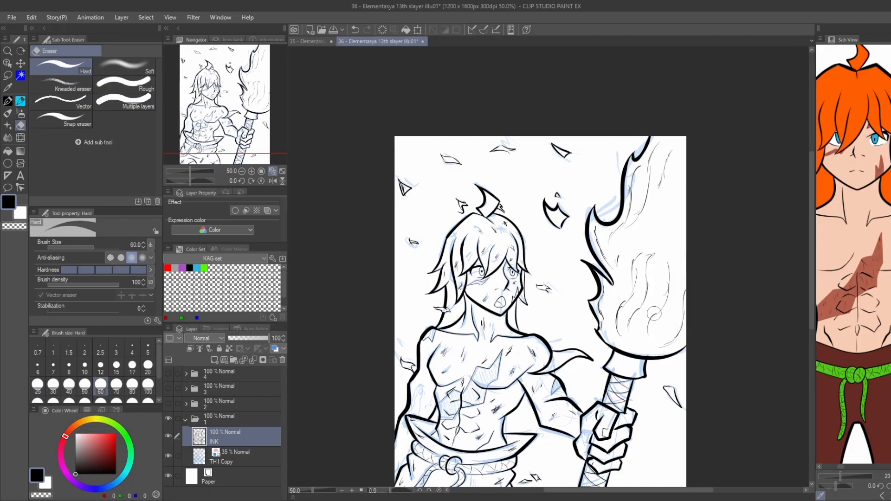
{"action": "key", "text": "p"}
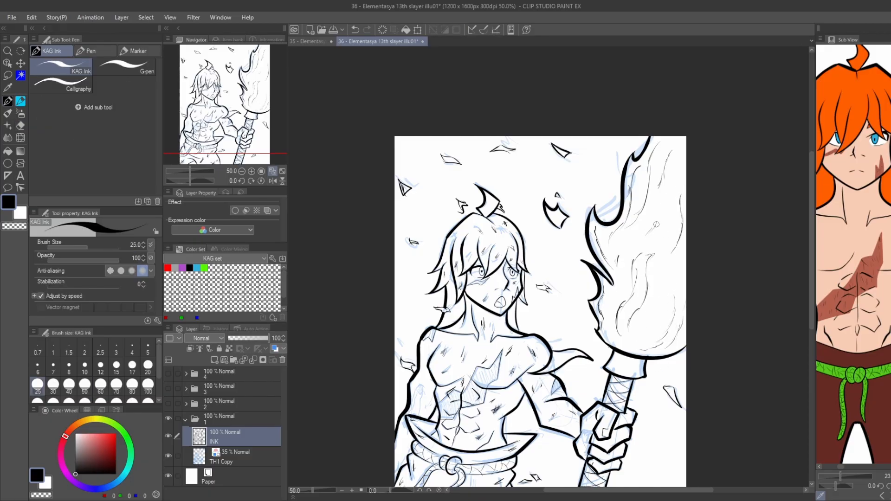
Add short scratch marks to the crown of the hair and the flared waistband.
{"action": "scroll", "coordinate": [490, 191], "scroll_direction": "up", "scroll_amount": 4}
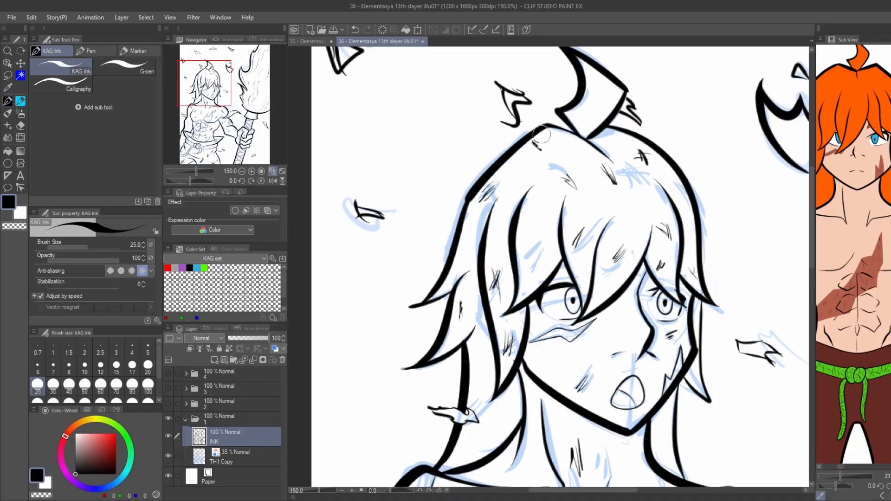
{"action": "left_click_drag", "start_coordinate": [552, 310], "coordinate": [517, 182]}
{"action": "scroll", "coordinate": [522, 186], "scroll_direction": "down", "scroll_amount": 2}
{"action": "left_click_drag", "start_coordinate": [528, 425], "coordinate": [586, 282]}
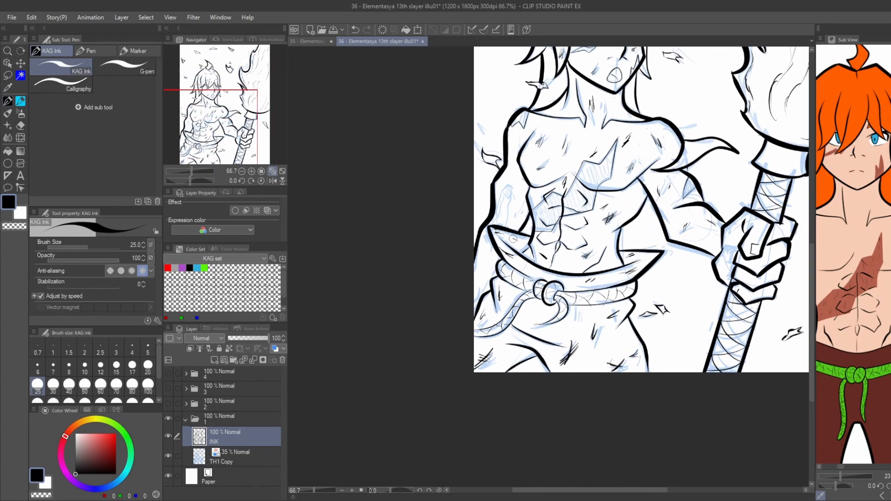
{"action": "scroll", "coordinate": [356, 185], "scroll_direction": "down", "scroll_amount": 1}
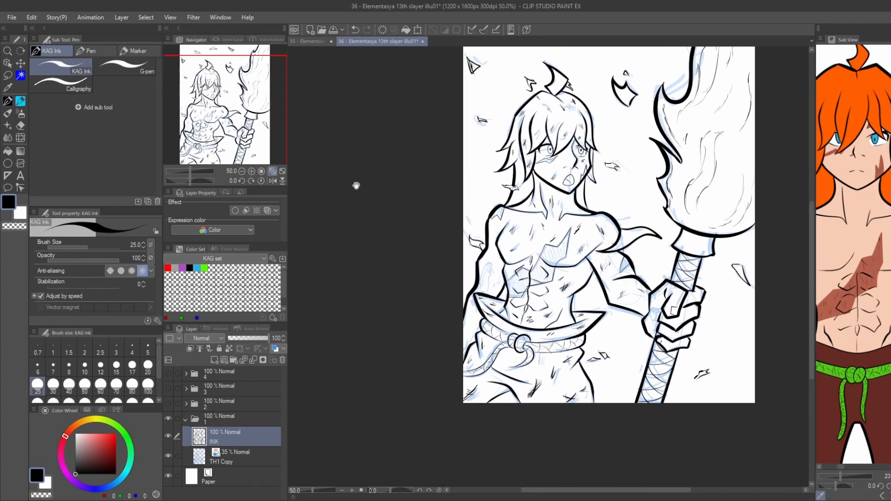
Ink thin inner contour lines inside the flame coming off the shoulder on the torch side.
{"action": "scroll", "coordinate": [643, 242], "scroll_direction": "up", "scroll_amount": 4}
{"action": "left_click_drag", "start_coordinate": [560, 260], "coordinate": [651, 203]}
{"action": "left_click_drag", "start_coordinate": [553, 253], "coordinate": [596, 207]}
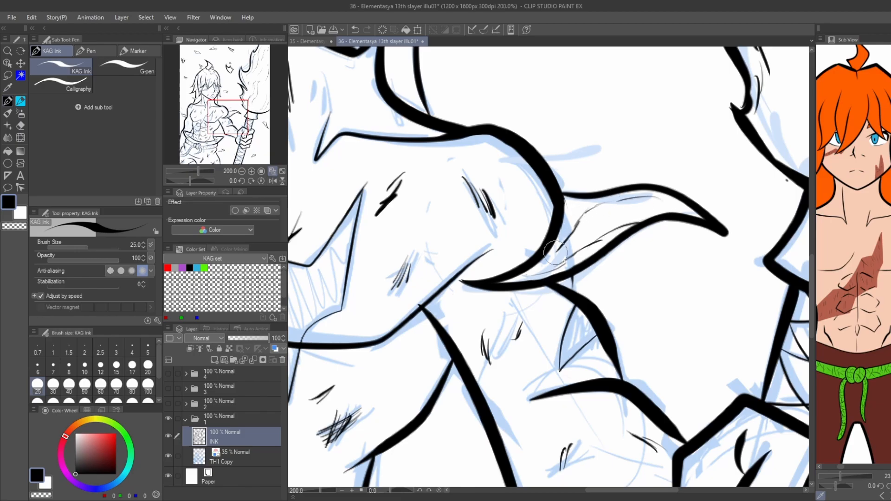
{"action": "scroll", "coordinate": [493, 252], "scroll_direction": "down", "scroll_amount": 4}
Ink thin inner lines inside the large ember beside the torch flame and the triangular ember near the canvas edge.
{"action": "left_click_drag", "start_coordinate": [414, 136], "coordinate": [477, 177]}
{"action": "scroll", "coordinate": [579, 138], "scroll_direction": "up", "scroll_amount": 6}
{"action": "mouse_move", "coordinate": [571, 243]}
{"action": "left_mouse_down"}
{"action": "mouse_move", "coordinate": [504, 161]}
{"action": "mouse_move", "coordinate": [611, 192]}
{"action": "left_mouse_up"}
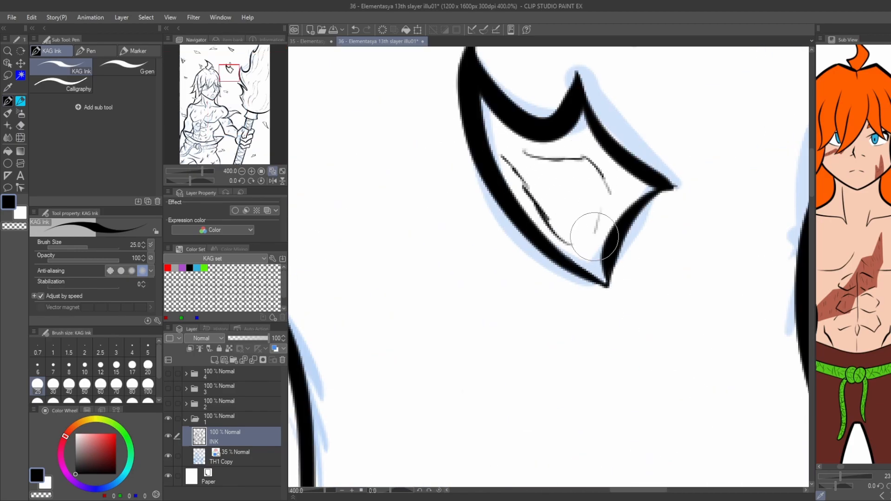
{"action": "scroll", "coordinate": [706, 240], "scroll_direction": "down", "scroll_amount": 5}
{"action": "scroll", "coordinate": [486, 180], "scroll_direction": "up", "scroll_amount": 6}
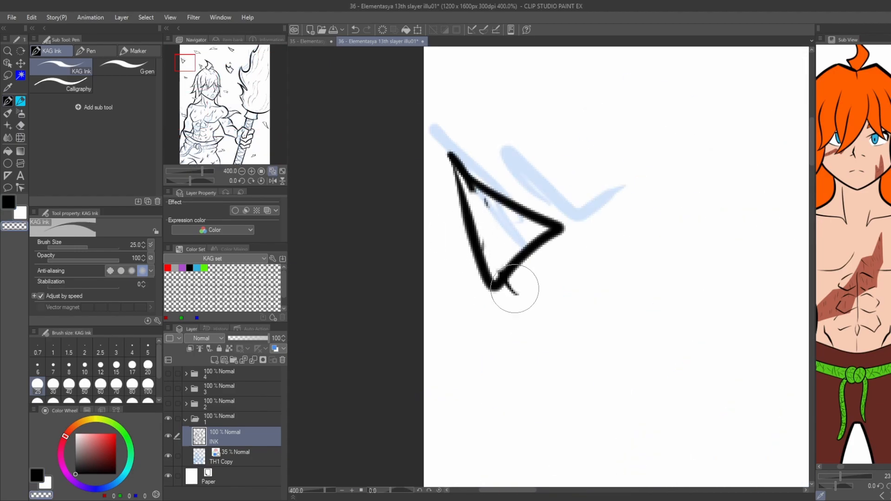
{"action": "scroll", "coordinate": [493, 288], "scroll_direction": "down", "scroll_amount": 6}
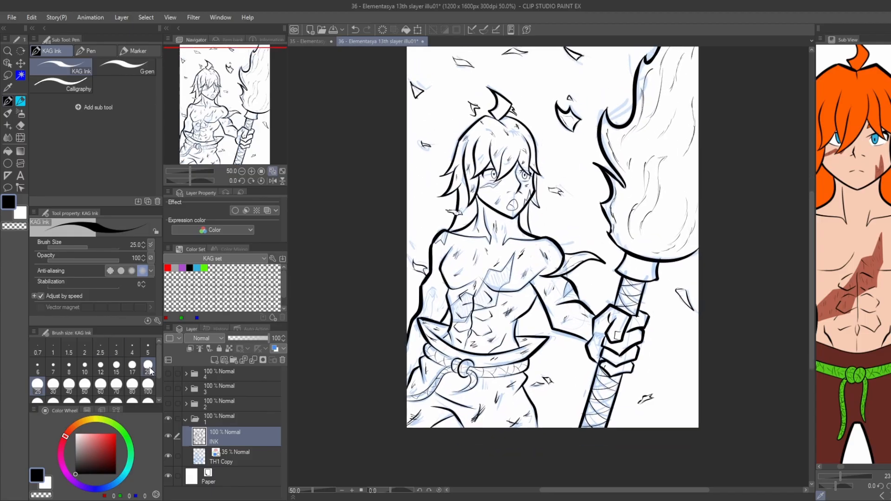
Fill the round wound on the lowered arm with black and ink thin drip lines running down from it.
{"action": "left_click", "coordinate": [168, 456]}
{"action": "left_click", "coordinate": [168, 456]}
{"action": "scroll", "coordinate": [334, 294], "scroll_direction": "up", "scroll_amount": 6}
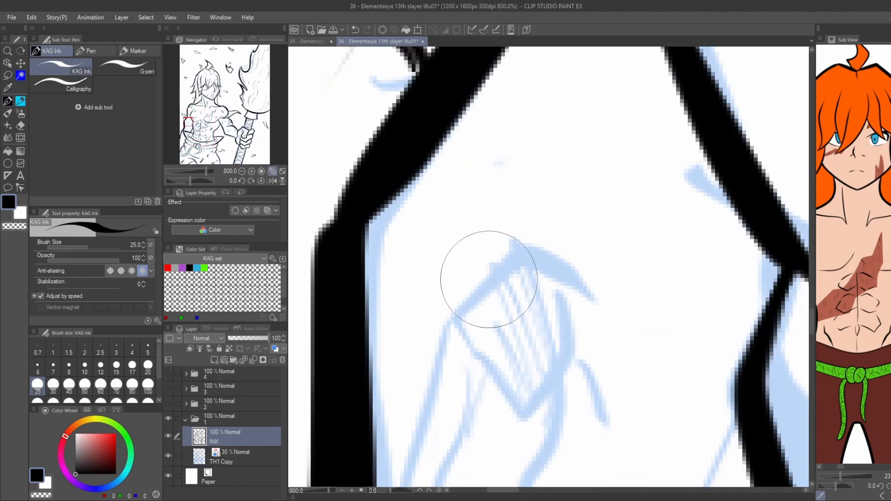
{"action": "mouse_move", "coordinate": [471, 320]}
{"action": "left_mouse_down"}
{"action": "mouse_move", "coordinate": [478, 282]}
{"action": "mouse_move", "coordinate": [500, 355]}
{"action": "mouse_move", "coordinate": [483, 274]}
{"action": "mouse_move", "coordinate": [514, 348]}
{"action": "mouse_move", "coordinate": [457, 454]}
{"action": "left_mouse_up"}
{"action": "scroll", "coordinate": [514, 349], "scroll_direction": "down", "scroll_amount": 3}
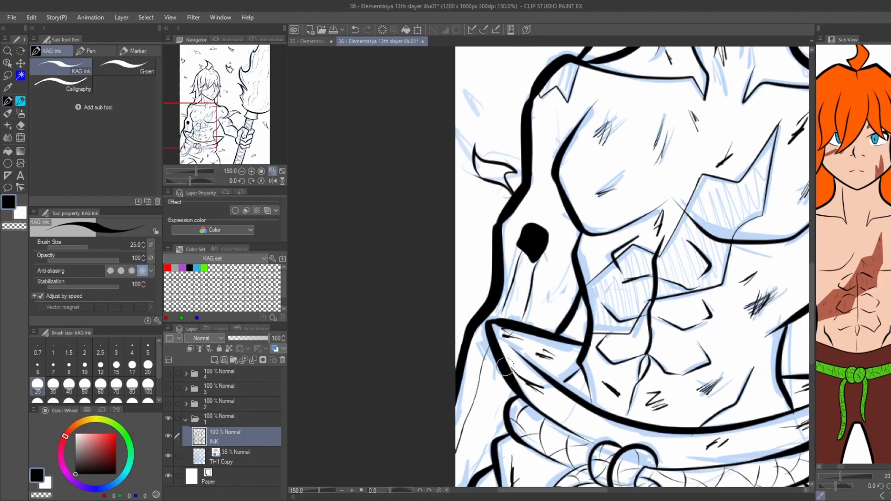
{"action": "left_click_drag", "start_coordinate": [514, 358], "coordinate": [465, 470]}
{"action": "left_click_drag", "start_coordinate": [534, 246], "coordinate": [548, 328]}
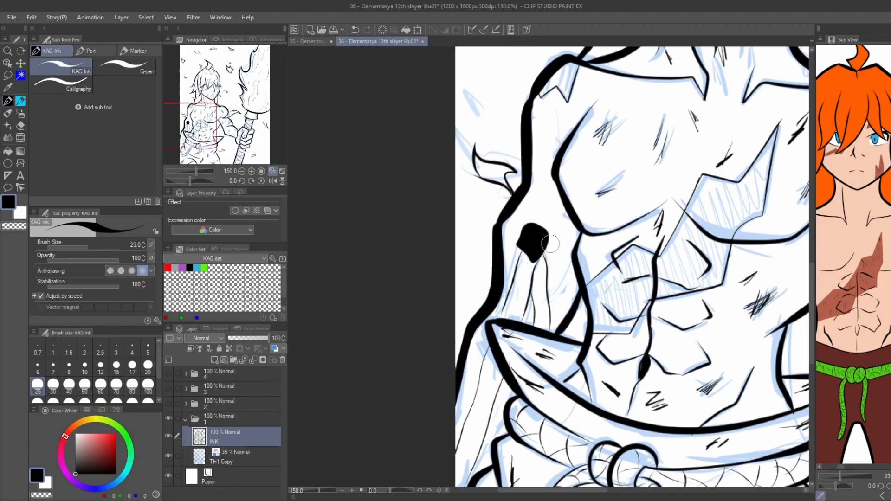
Trim the drip lines below the arm wound with transparent colour and redraw them in black.
{"action": "key", "text": "c"}
{"action": "left_click_drag", "start_coordinate": [534, 276], "coordinate": [534, 272]}
{"action": "key", "text": "c"}
{"action": "mouse_move", "coordinate": [522, 237]}
{"action": "left_mouse_down"}
{"action": "mouse_move", "coordinate": [508, 255]}
{"action": "mouse_move", "coordinate": [515, 268]}
{"action": "left_mouse_up"}
{"action": "key", "text": "c"}
{"action": "scroll", "coordinate": [454, 198], "scroll_direction": "down", "scroll_amount": 2}
{"action": "scroll", "coordinate": [498, 203], "scroll_direction": "up", "scroll_amount": 3}
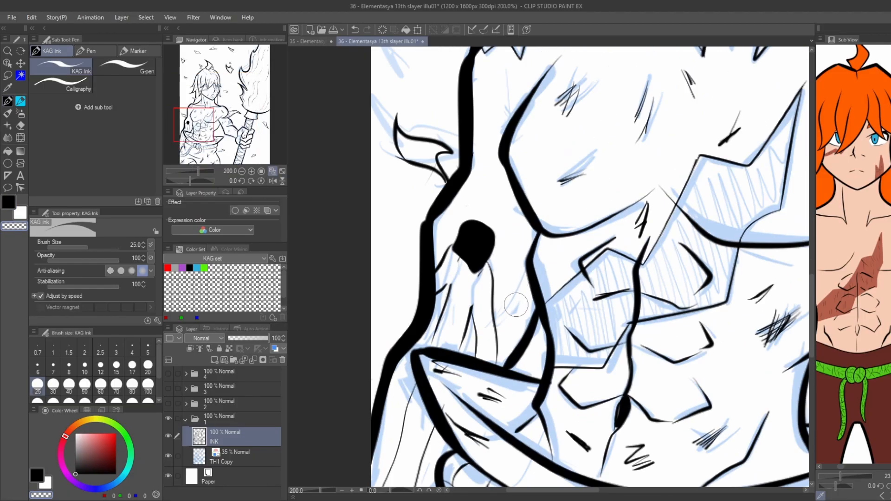
Switch back to black and add short scratch marks beside the wound and on the upper arm.
{"action": "left_click", "coordinate": [37, 480]}
{"action": "scroll", "coordinate": [485, 153], "scroll_direction": "up", "scroll_amount": 2}
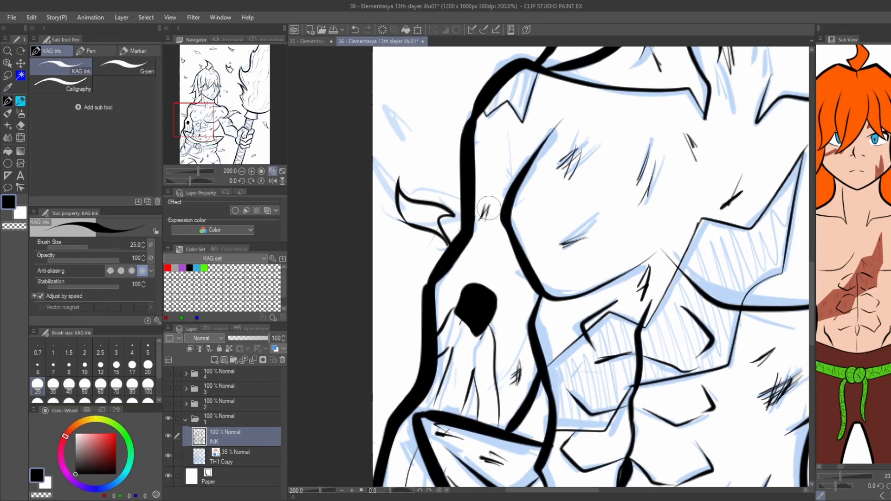
{"action": "scroll", "coordinate": [437, 288], "scroll_direction": "down", "scroll_amount": 1}
{"action": "scroll", "coordinate": [433, 295], "scroll_direction": "down", "scroll_amount": 2}
{"action": "scroll", "coordinate": [461, 288], "scroll_direction": "up", "scroll_amount": 2}
{"action": "scroll", "coordinate": [495, 348], "scroll_direction": "down", "scroll_amount": 3}
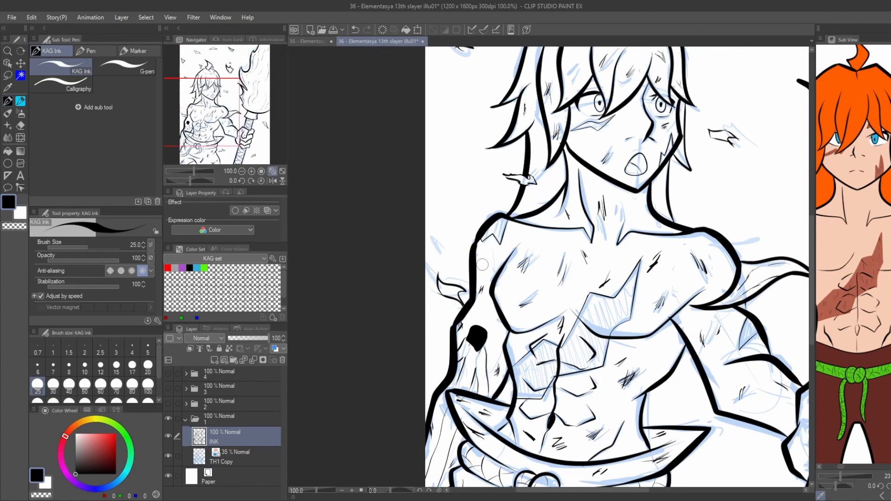
{"action": "scroll", "coordinate": [450, 203], "scroll_direction": "down", "scroll_amount": 1}
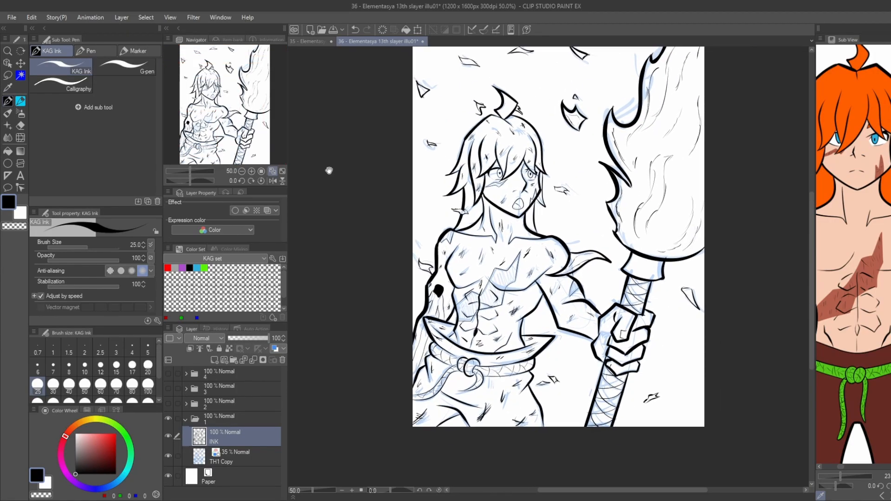
Hide the blue sketch layer and create a layer named "b" directly below the INK layer.
{"action": "left_click", "coordinate": [168, 456]}
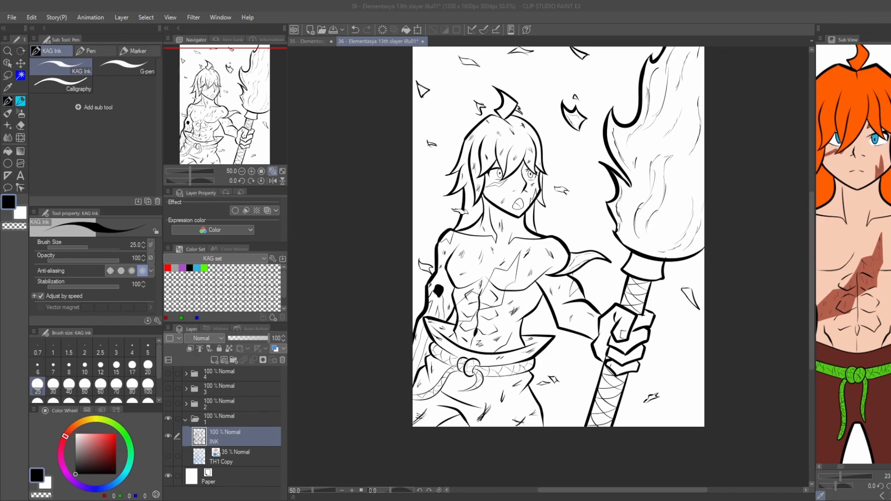
{"action": "left_click", "coordinate": [214, 361]}
{"action": "left_click_drag", "start_coordinate": [222, 438], "coordinate": [225, 464]}
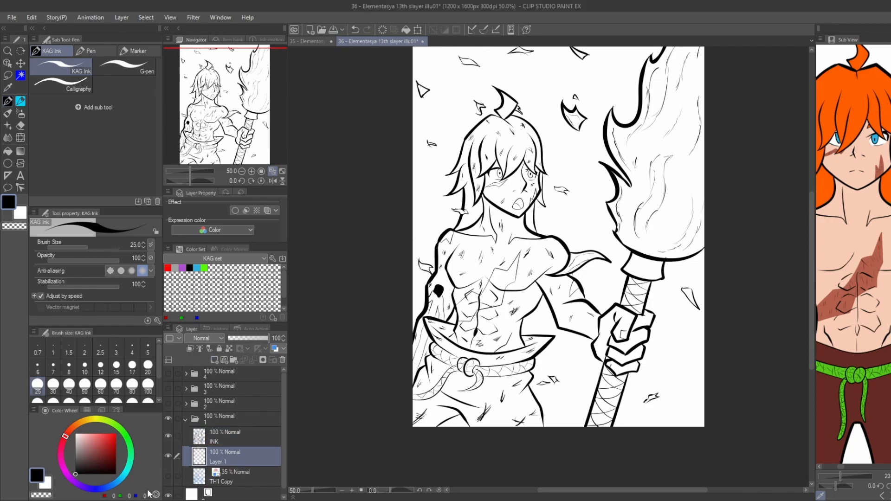
{"action": "double_click", "coordinate": [219, 462]}
{"action": "type", "text": "b"}
{"action": "key", "text": "Return"}
Outline a shadow shape on the neck beneath the jaw and fill it with black.
{"action": "scroll", "coordinate": [498, 209], "scroll_direction": "up", "scroll_amount": 2}
{"action": "key", "text": "g"}
{"action": "key", "text": "p"}
{"action": "scroll", "coordinate": [538, 194], "scroll_direction": "up", "scroll_amount": 2}
{"action": "left_click_drag", "start_coordinate": [477, 188], "coordinate": [555, 255]}
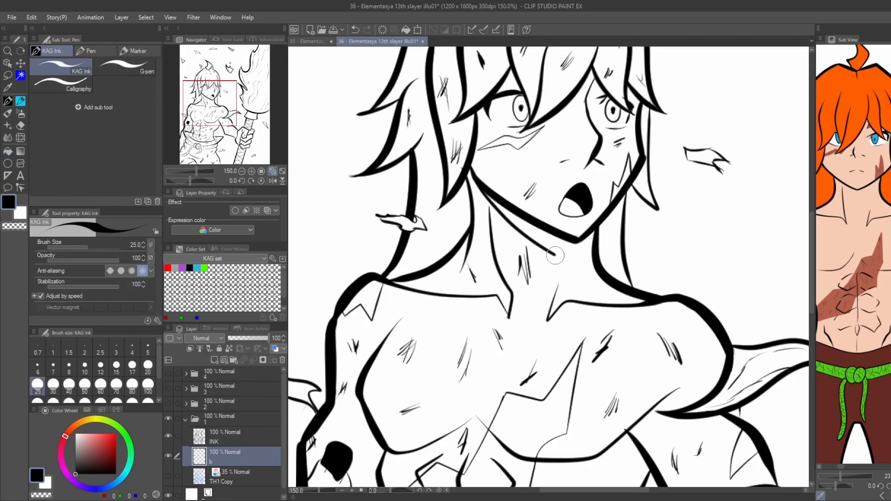
{"action": "key", "text": "g"}
{"action": "left_click", "coordinate": [564, 251]}
{"action": "key", "text": "p"}
{"action": "left_click_drag", "start_coordinate": [473, 179], "coordinate": [484, 191]}
{"action": "key", "text": "g"}
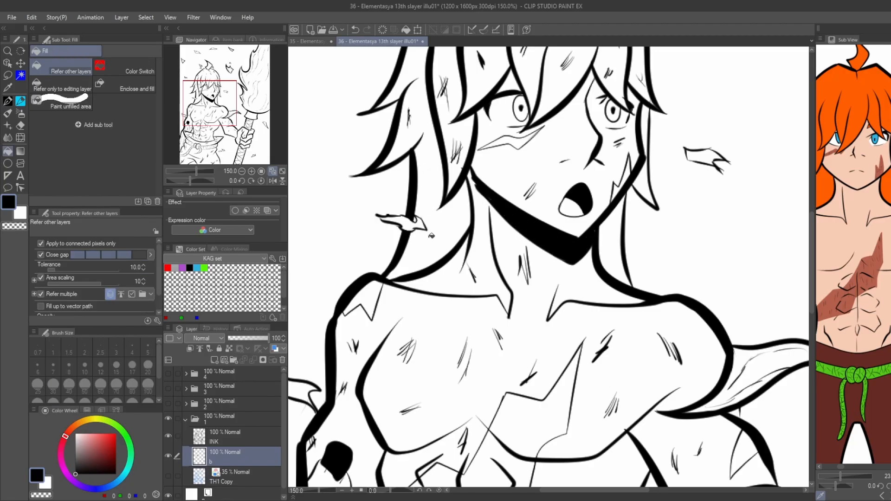
Fill the hair area behind the neck, on the wounded arm's side, with black.
{"action": "key", "text": "p"}
{"action": "mouse_move", "coordinate": [404, 279]}
{"action": "left_mouse_down"}
{"action": "mouse_move", "coordinate": [423, 255]}
{"action": "mouse_move", "coordinate": [430, 203]}
{"action": "mouse_move", "coordinate": [421, 171]}
{"action": "mouse_move", "coordinate": [432, 128]}
{"action": "mouse_move", "coordinate": [435, 194]}
{"action": "mouse_move", "coordinate": [423, 204]}
{"action": "mouse_move", "coordinate": [436, 118]}
{"action": "left_mouse_up"}
{"action": "key", "text": "ctrl+z"}
Outline a shadow shape on the side of the torso beneath the torch arm's armpit.
{"action": "key", "text": "ctrl+z"}
{"action": "key", "text": "g"}
{"action": "left_click", "coordinate": [446, 225]}
{"action": "scroll", "coordinate": [386, 188], "scroll_direction": "down", "scroll_amount": 2}
{"action": "mouse_move", "coordinate": [316, 191]}
{"action": "left_mouse_down"}
{"action": "mouse_move", "coordinate": [358, 168]}
{"action": "mouse_move", "coordinate": [369, 138]}
{"action": "left_mouse_up"}
{"action": "scroll", "coordinate": [534, 251], "scroll_direction": "up", "scroll_amount": 3}
{"action": "key", "text": "p"}
Fill the shadow shape under the torch arm's armpit with black and tidy its edge.
{"action": "key", "text": "ctrl+z"}
{"action": "left_click_drag", "start_coordinate": [529, 236], "coordinate": [550, 289]}
{"action": "key", "text": "g"}
{"action": "key", "text": "p"}
{"action": "key", "text": "g"}
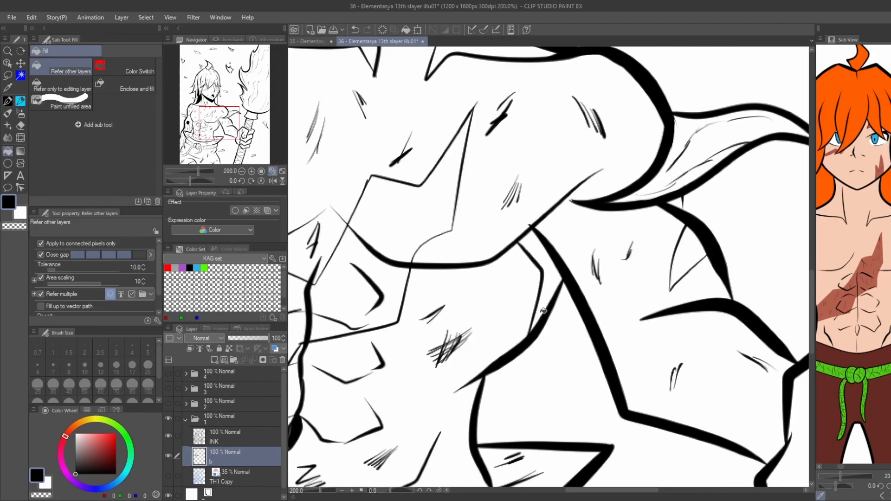
{"action": "scroll", "coordinate": [465, 204], "scroll_direction": "down", "scroll_amount": 3}
{"action": "scroll", "coordinate": [338, 171], "scroll_direction": "up", "scroll_amount": 3}
{"action": "left_click", "coordinate": [372, 246]}
{"action": "key", "text": "p"}
{"action": "key", "text": "ctrl+z"}
{"action": "key", "text": "g"}
{"action": "scroll", "coordinate": [380, 250], "scroll_direction": "down", "scroll_amount": 1}
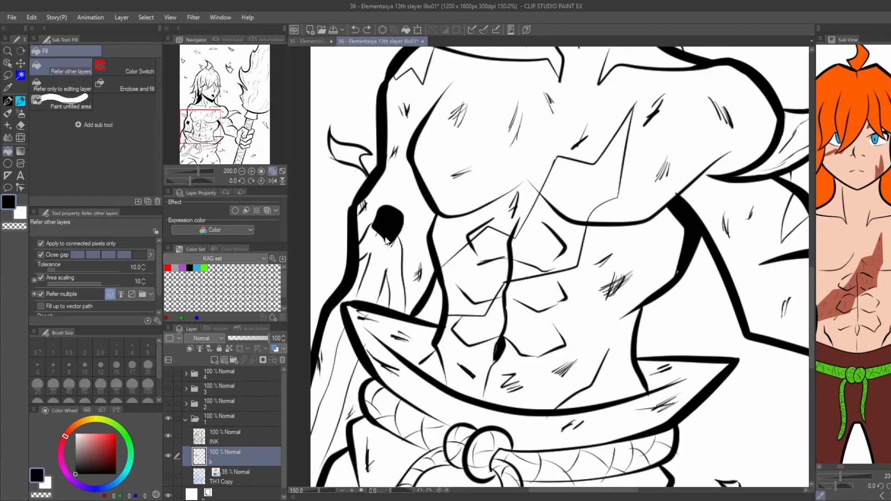
Outline and fill a black shadow on the lowered, wounded arm where it meets the torso.
{"action": "key", "text": "p"}
{"action": "left_click_drag", "start_coordinate": [427, 235], "coordinate": [416, 180]}
{"action": "left_click_drag", "start_coordinate": [421, 226], "coordinate": [420, 311]}
{"action": "key", "text": "g"}
{"action": "left_click", "coordinate": [422, 203]}
{"action": "key", "text": "p"}
{"action": "scroll", "coordinate": [416, 309], "scroll_direction": "down", "scroll_amount": 1}
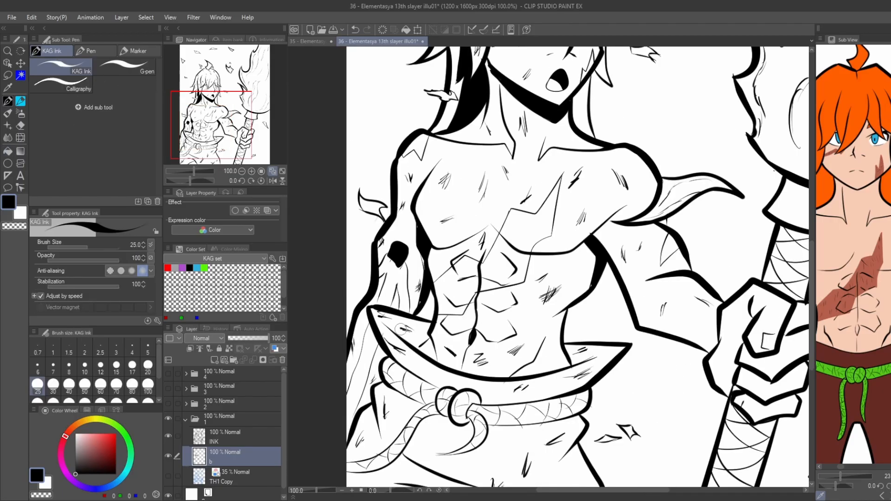
Outline a shadow inside the open waistband flap beside the wounded arm and fill it with black.
{"action": "scroll", "coordinate": [415, 329], "scroll_direction": "up", "scroll_amount": 2}
{"action": "left_click_drag", "start_coordinate": [360, 315], "coordinate": [447, 342]}
{"action": "key", "text": "g"}
{"action": "left_click", "coordinate": [413, 349]}
{"action": "key", "text": "ctrl+z"}
{"action": "key", "text": "p"}
{"action": "key", "text": "g"}
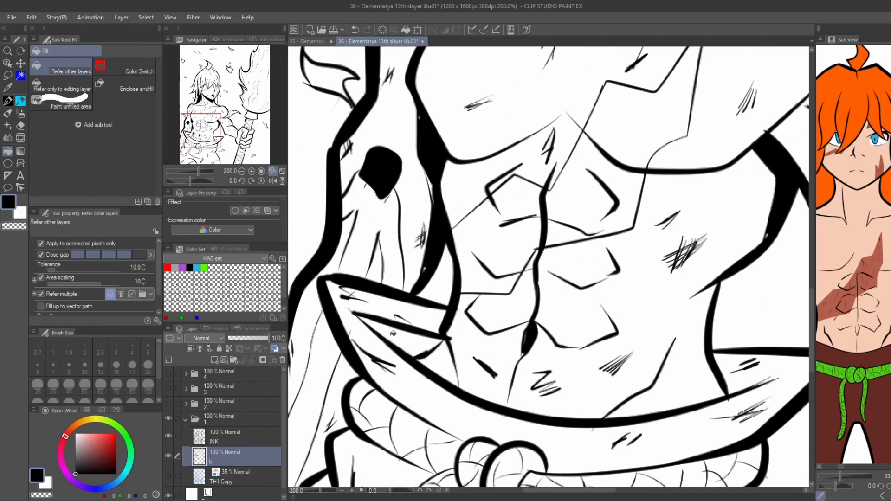
{"action": "left_click", "coordinate": [411, 352]}
Add a small black shadow inside the waistband flap on the torch arm's side.
{"action": "left_click_drag", "start_coordinate": [748, 399], "coordinate": [719, 369]}
{"action": "key", "text": "g"}
{"action": "left_click", "coordinate": [735, 386]}
Outline shadow shapes in the trouser folds below the belt and fill them with black.
{"action": "scroll", "coordinate": [742, 380], "scroll_direction": "down", "scroll_amount": 2}
{"action": "scroll", "coordinate": [538, 459], "scroll_direction": "up", "scroll_amount": 4}
{"action": "key", "text": "p"}
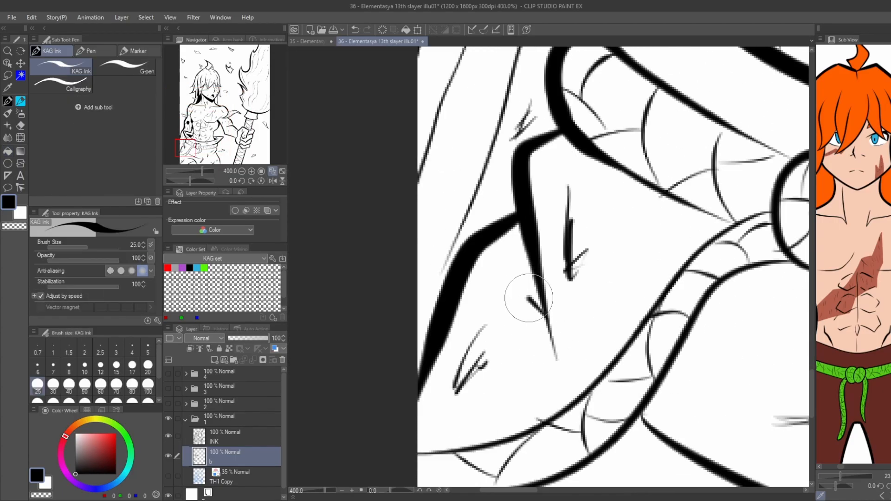
{"action": "left_click_drag", "start_coordinate": [544, 323], "coordinate": [452, 311]}
{"action": "key", "text": "g"}
{"action": "key", "text": "p"}
{"action": "key", "text": "g"}
{"action": "scroll", "coordinate": [534, 316], "scroll_direction": "down", "scroll_amount": 2}
{"action": "left_click_drag", "start_coordinate": [480, 243], "coordinate": [424, 247]}
{"action": "left_click_drag", "start_coordinate": [430, 97], "coordinate": [436, 270]}
{"action": "left_click_drag", "start_coordinate": [489, 216], "coordinate": [446, 115]}
Thicken the undersides of the lower fingers gripping the torch with black shadow strokes.
{"action": "scroll", "coordinate": [668, 304], "scroll_direction": "up", "scroll_amount": 2}
{"action": "key", "text": "p"}
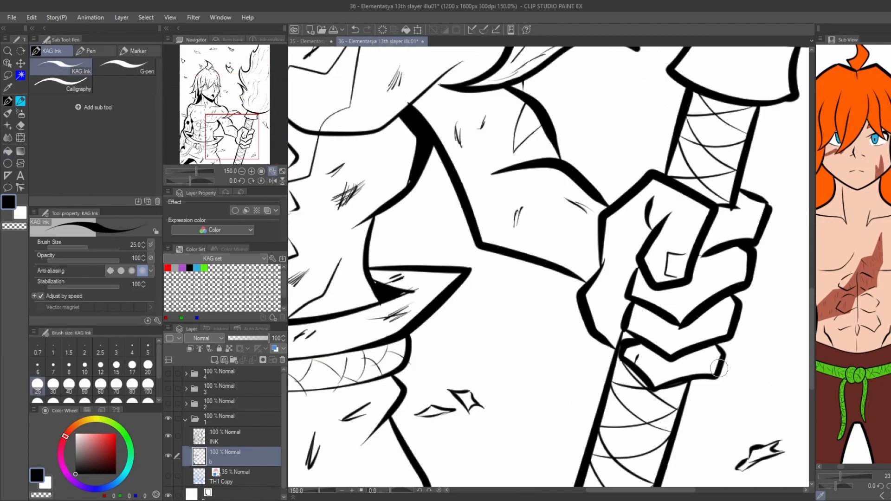
{"action": "mouse_move", "coordinate": [720, 366]}
{"action": "left_mouse_down"}
{"action": "mouse_move", "coordinate": [660, 376]}
{"action": "mouse_move", "coordinate": [633, 359]}
{"action": "left_mouse_up"}
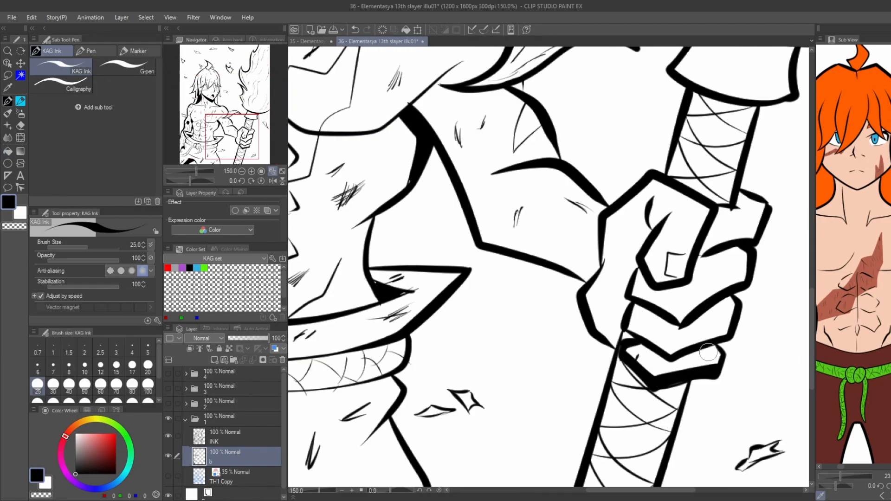
{"action": "mouse_move", "coordinate": [709, 353]}
{"action": "left_mouse_down"}
{"action": "mouse_move", "coordinate": [671, 361]}
{"action": "mouse_move", "coordinate": [640, 347]}
{"action": "left_mouse_up"}
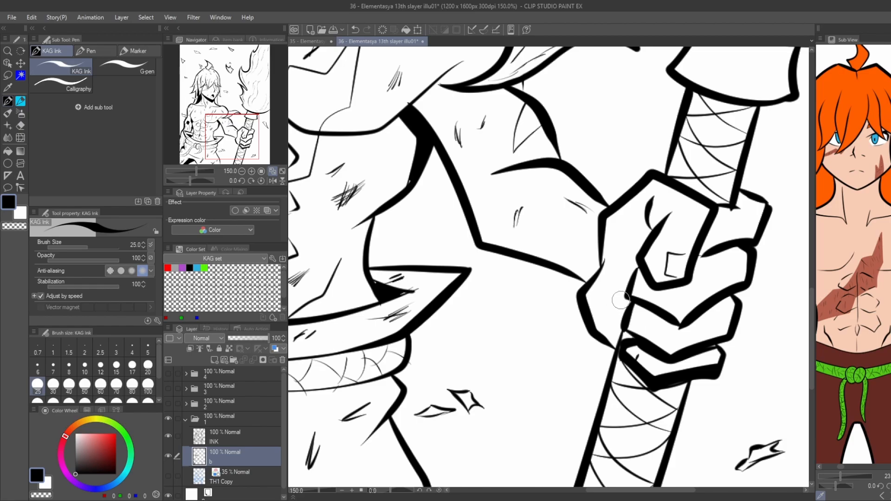
Outline and fill a black shadow on the torch handle just below its collar.
{"action": "scroll", "coordinate": [621, 300], "scroll_direction": "down", "scroll_amount": 2}
{"action": "key", "text": "g"}
{"action": "mouse_move", "coordinate": [648, 212]}
{"action": "left_mouse_down"}
{"action": "mouse_move", "coordinate": [594, 235]}
{"action": "mouse_move", "coordinate": [651, 234]}
{"action": "left_mouse_up"}
{"action": "key", "text": "p"}
{"action": "scroll", "coordinate": [594, 235], "scroll_direction": "up", "scroll_amount": 2}
{"action": "key", "text": "g"}
{"action": "left_click", "coordinate": [654, 233]}
{"action": "key", "text": "ctrl+z"}
{"action": "key", "text": "p"}
{"action": "key", "text": "g"}
Add black shadow to the hair locks beside the face on the wounded arm's side.
{"action": "scroll", "coordinate": [655, 233], "scroll_direction": "down", "scroll_amount": 3}
{"action": "left_click_drag", "start_coordinate": [409, 90], "coordinate": [439, 134]}
{"action": "scroll", "coordinate": [513, 185], "scroll_direction": "up", "scroll_amount": 3}
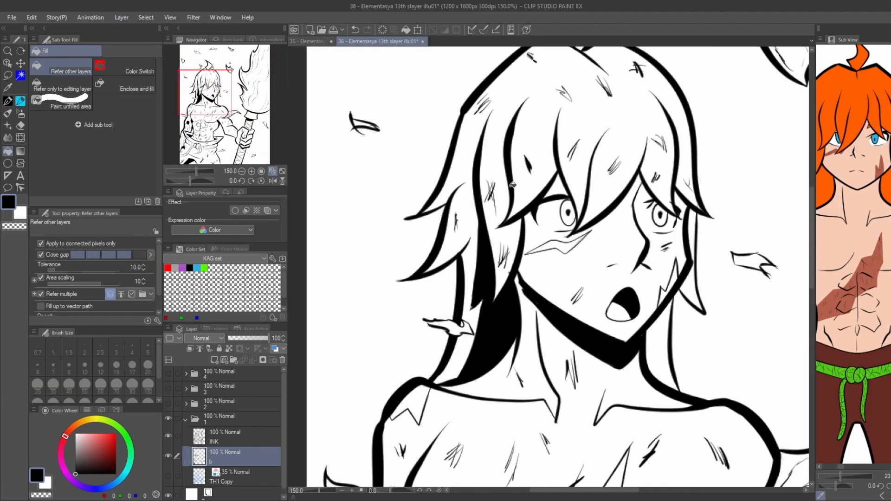
{"action": "mouse_move", "coordinate": [512, 216]}
{"action": "left_mouse_down"}
{"action": "mouse_move", "coordinate": [526, 236]}
{"action": "mouse_move", "coordinate": [490, 255]}
{"action": "left_mouse_up"}
{"action": "key", "text": "p"}
{"action": "scroll", "coordinate": [533, 233], "scroll_direction": "up", "scroll_amount": 1}
{"action": "key", "text": "g"}
{"action": "scroll", "coordinate": [484, 251], "scroll_direction": "down", "scroll_amount": 1}
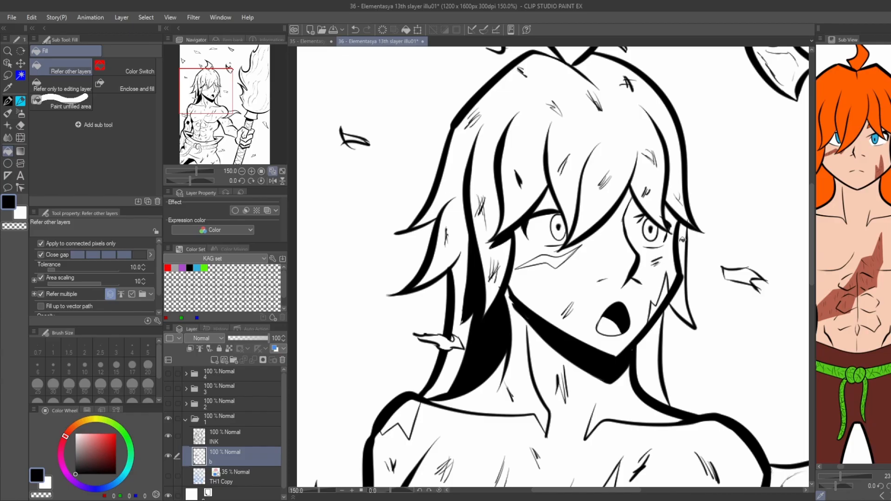
Outline and fill black shadow in the hair lock beside the cheek on the torch side.
{"action": "key", "text": "p"}
{"action": "left_click_drag", "start_coordinate": [683, 274], "coordinate": [687, 230]}
{"action": "key", "text": "g"}
{"action": "left_click", "coordinate": [683, 245]}
{"action": "key", "text": "p"}
{"action": "left_click_drag", "start_coordinate": [685, 278], "coordinate": [694, 322]}
{"action": "key", "text": "g"}
{"action": "scroll", "coordinate": [592, 279], "scroll_direction": "down", "scroll_amount": 2}
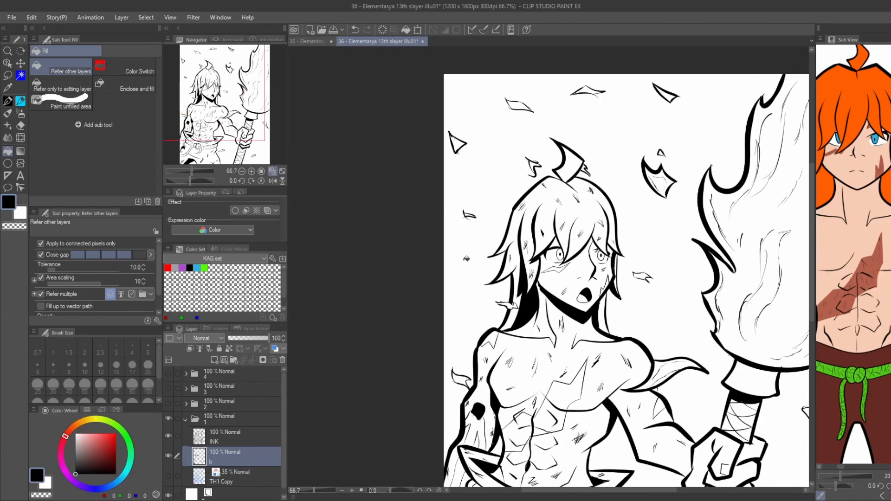
Hide the paper layer, add a layer named "w" above the sketch layer and switch the drawing colour to white.
{"action": "left_click_drag", "start_coordinate": [427, 265], "coordinate": [420, 172]}
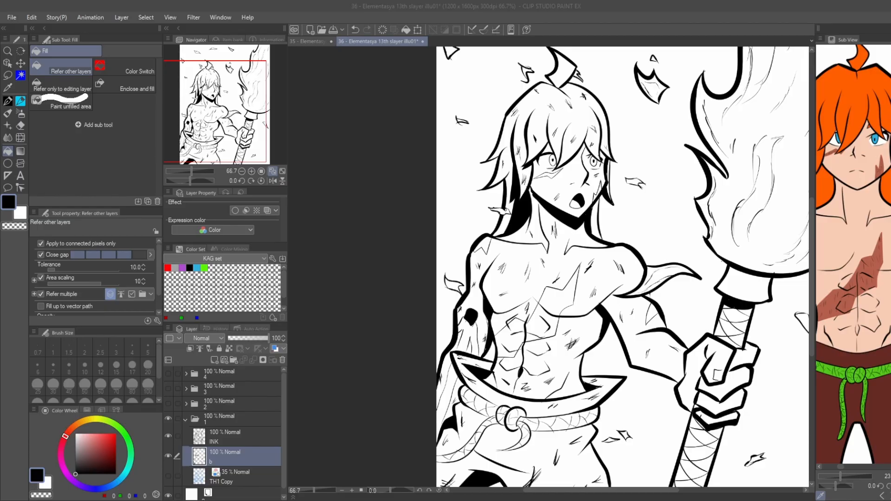
{"action": "scroll", "coordinate": [398, 291], "scroll_direction": "down", "scroll_amount": 1}
{"action": "left_click", "coordinate": [234, 479]}
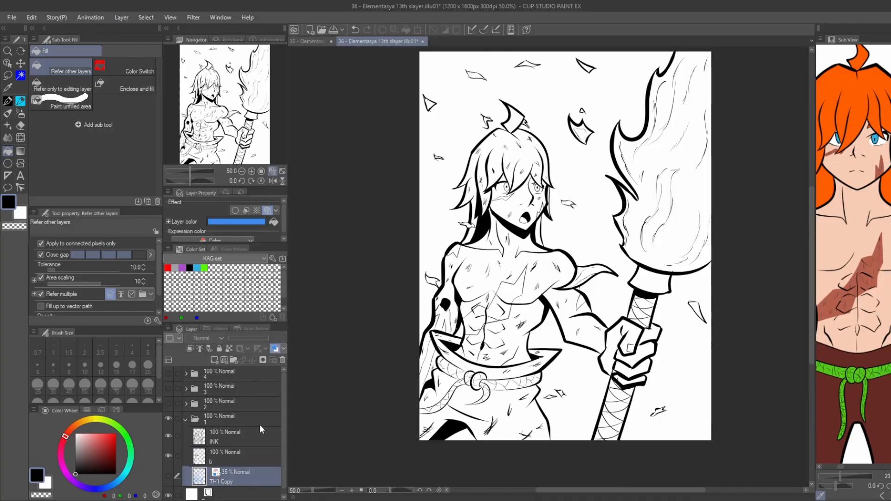
{"action": "left_click_drag", "start_coordinate": [329, 371], "coordinate": [329, 375]}
{"action": "left_click_drag", "start_coordinate": [228, 478], "coordinate": [229, 473]}
{"action": "left_click", "coordinate": [170, 488]}
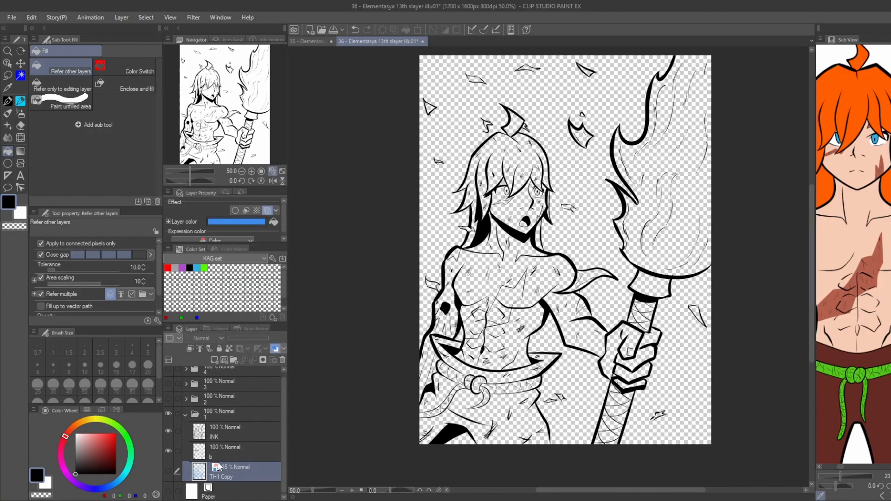
{"action": "key", "text": "ctrl+shift+n"}
{"action": "type", "text": "w"}
{"action": "left_click", "coordinate": [46, 483]}
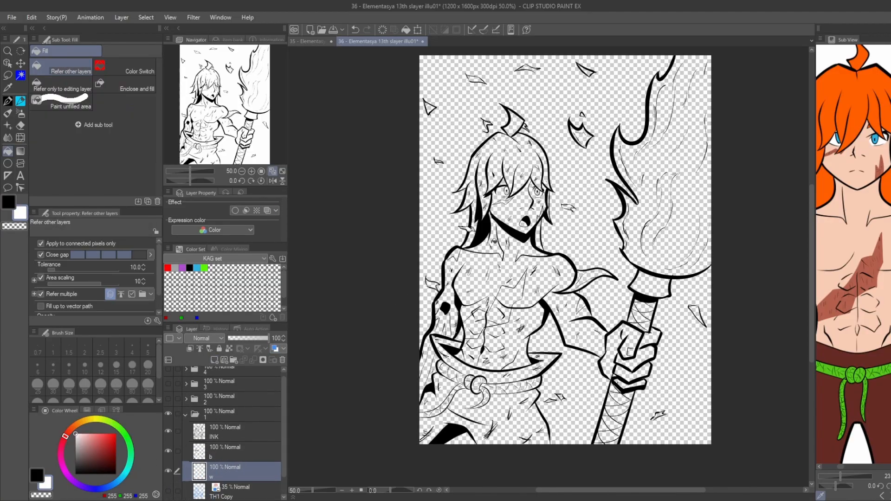
Fill the neck and chest with white on layer w and hide layer b.
{"action": "left_click", "coordinate": [495, 242]}
{"action": "left_click", "coordinate": [479, 268]}
{"action": "scroll", "coordinate": [485, 243], "scroll_direction": "up", "scroll_amount": 1}
{"action": "left_click", "coordinate": [170, 452]}
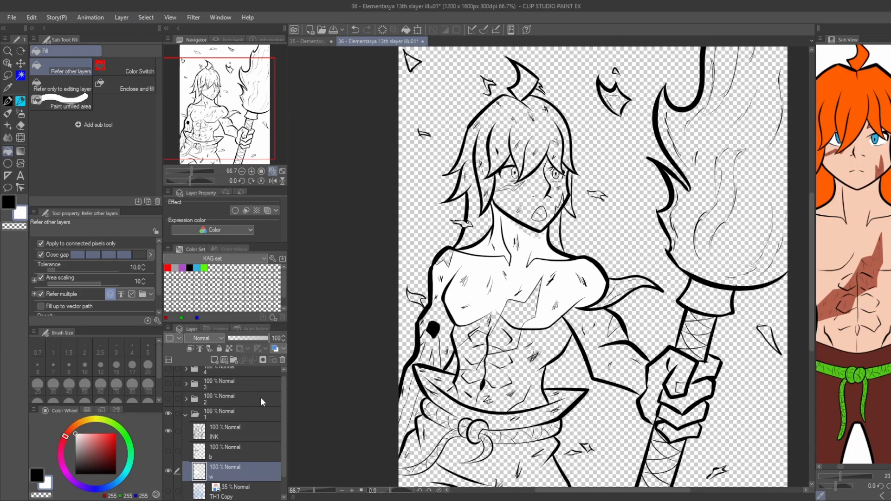
Auto-select the empty background areas around the figure, torch and embers on the INK layer.
{"action": "left_click", "coordinate": [220, 430]}
{"action": "key", "text": "w"}
{"action": "left_click", "coordinate": [61, 69]}
{"action": "left_click", "coordinate": [435, 172]}
{"action": "left_click_drag", "start_coordinate": [533, 348], "coordinate": [514, 270]}
{"action": "mouse_move", "coordinate": [339, 329]}
{"action": "left_mouse_down"}
{"action": "mouse_move", "coordinate": [372, 299]}
{"action": "mouse_move", "coordinate": [365, 341]}
{"action": "left_mouse_up"}
{"action": "left_click", "coordinate": [456, 299]}
{"action": "scroll", "coordinate": [450, 284], "scroll_direction": "up", "scroll_amount": 7}
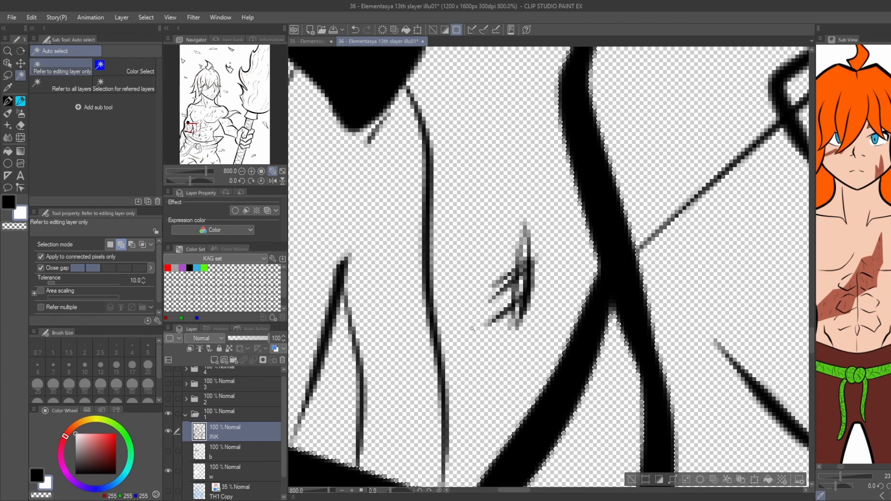
{"action": "scroll", "coordinate": [471, 328], "scroll_direction": "down", "scroll_amount": 7}
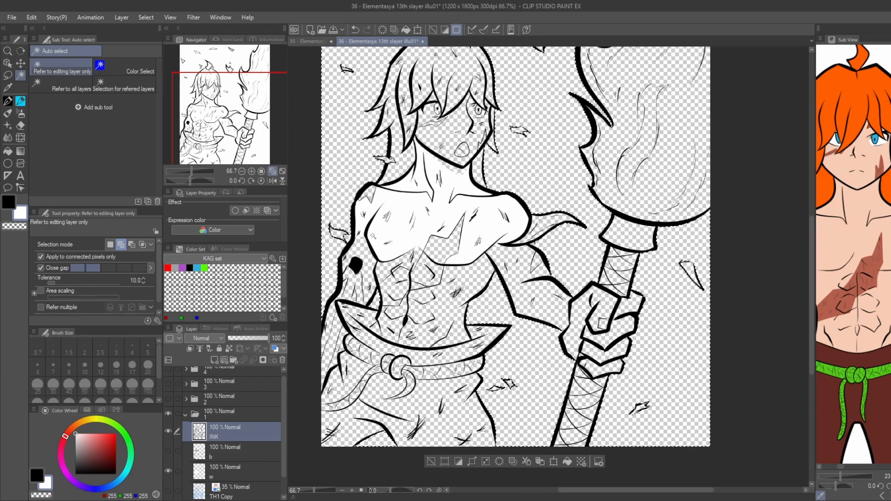
{"action": "left_click_drag", "start_coordinate": [374, 236], "coordinate": [442, 289]}
Invert the selection, fill it with white on layer w and deselect.
{"action": "key", "text": "ctrl+shift+i"}
{"action": "left_click", "coordinate": [225, 472]}
{"action": "key", "text": "alt+Delete"}
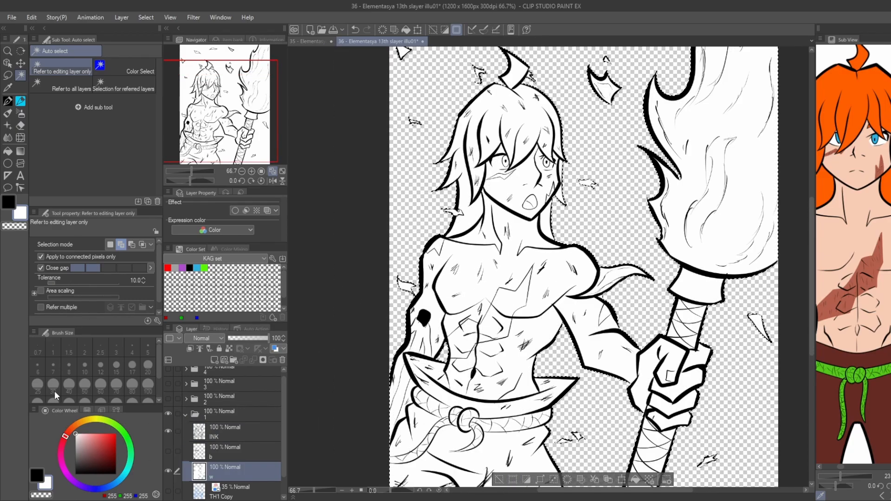
{"action": "key", "text": "ctrl+d"}
Examine the white fill around the figure, torch and embers for gaps.
{"action": "scroll", "coordinate": [625, 70], "scroll_direction": "up", "scroll_amount": 3}
{"action": "scroll", "coordinate": [513, 195], "scroll_direction": "down", "scroll_amount": 3}
{"action": "scroll", "coordinate": [418, 116], "scroll_direction": "up", "scroll_amount": 2}
{"action": "scroll", "coordinate": [399, 116], "scroll_direction": "down", "scroll_amount": 3}
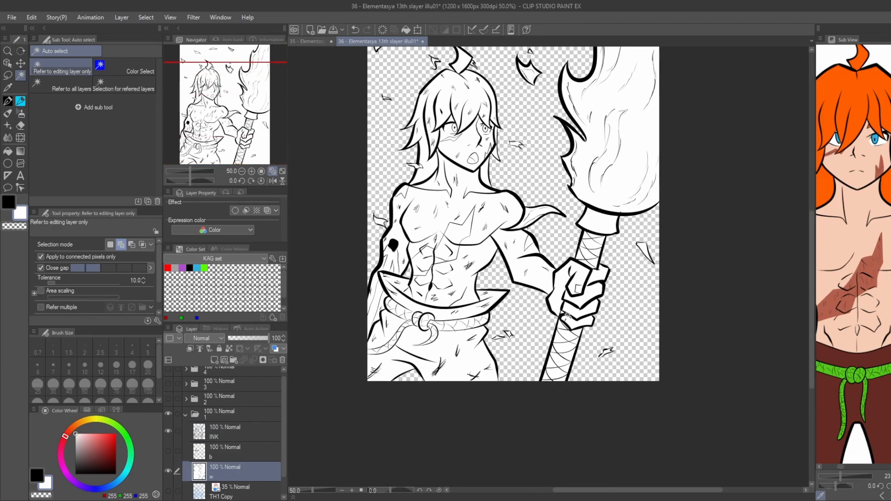
{"action": "scroll", "coordinate": [580, 325], "scroll_direction": "up", "scroll_amount": 4}
{"action": "scroll", "coordinate": [516, 339], "scroll_direction": "down", "scroll_amount": 2}
{"action": "left_click_drag", "start_coordinate": [431, 297], "coordinate": [756, 285]}
{"action": "scroll", "coordinate": [374, 209], "scroll_direction": "down", "scroll_amount": 1}
{"action": "left_click_drag", "start_coordinate": [378, 112], "coordinate": [342, 250]}
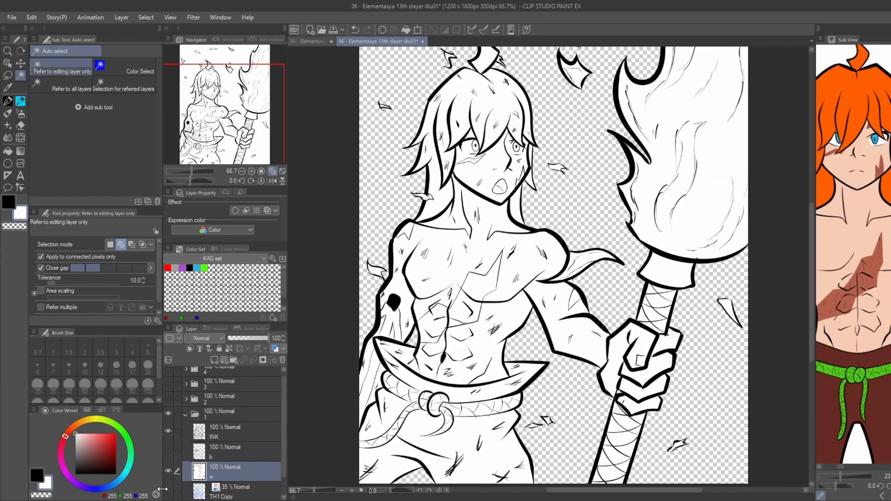
Show the paper layer again and create a layer named "BG" between layer w and the sketch layer.
{"action": "scroll", "coordinate": [162, 489], "scroll_direction": "down", "scroll_amount": 1}
{"action": "left_click", "coordinate": [164, 491]}
{"action": "left_click", "coordinate": [230, 472]}
{"action": "left_click", "coordinate": [214, 360]}
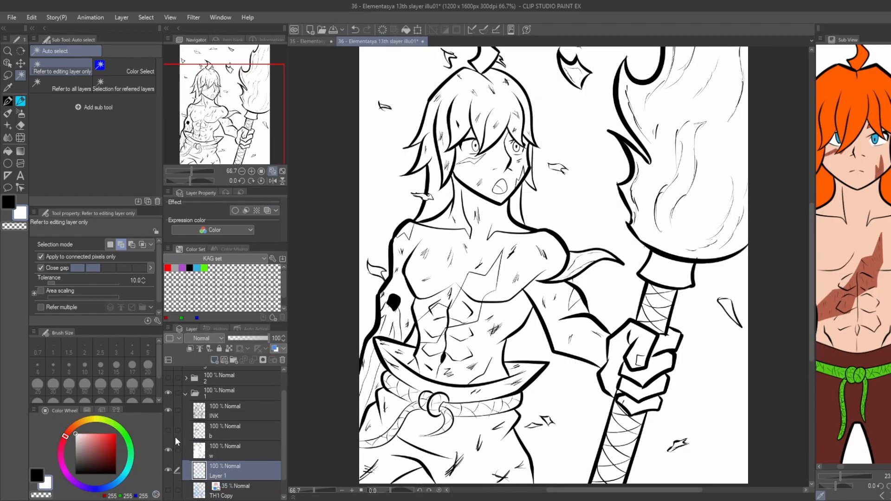
{"action": "type", "text": "BG"}
{"action": "key", "text": "Return"}
Draw a black arc from the head to the torch flame on layer BG and fill the background outside it with black.
{"action": "key", "text": "p"}
{"action": "key", "text": "ctrl+minus"}
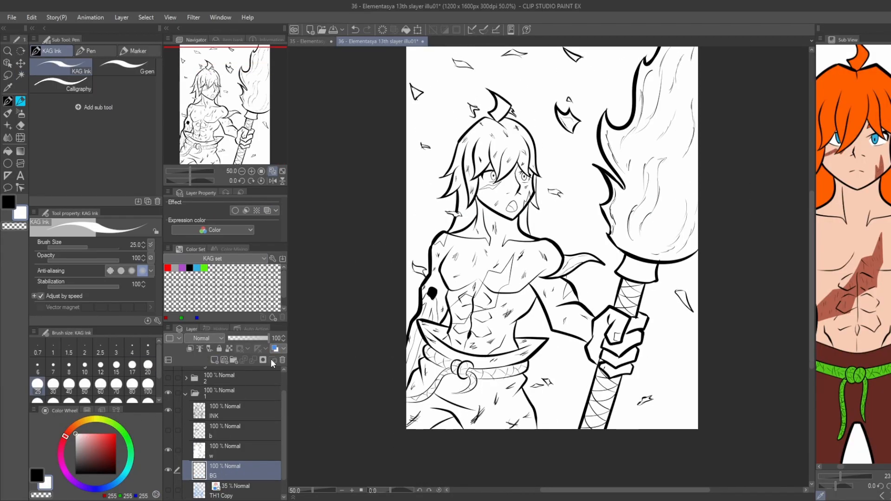
{"action": "left_click_drag", "start_coordinate": [292, 381], "coordinate": [271, 426]}
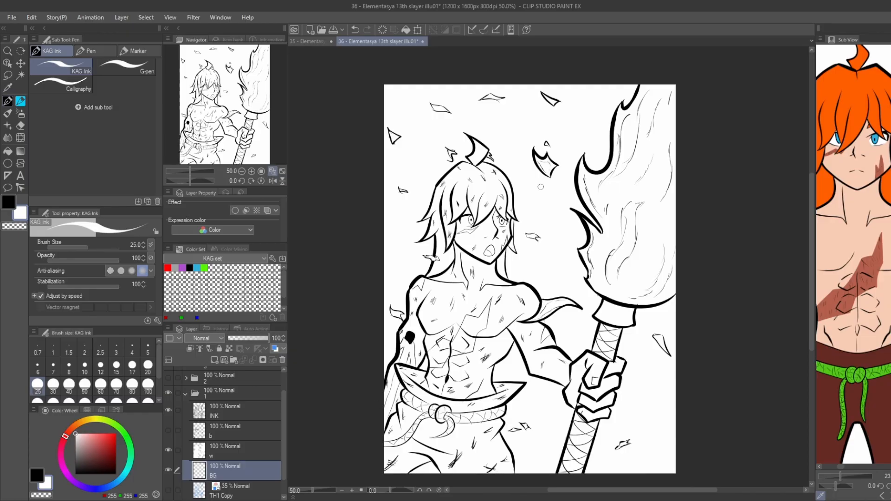
{"action": "key", "text": "ctrl+z"}
{"action": "key", "text": "x"}
{"action": "left_click_drag", "start_coordinate": [375, 382], "coordinate": [596, 160]}
{"action": "key", "text": "ctrl+z"}
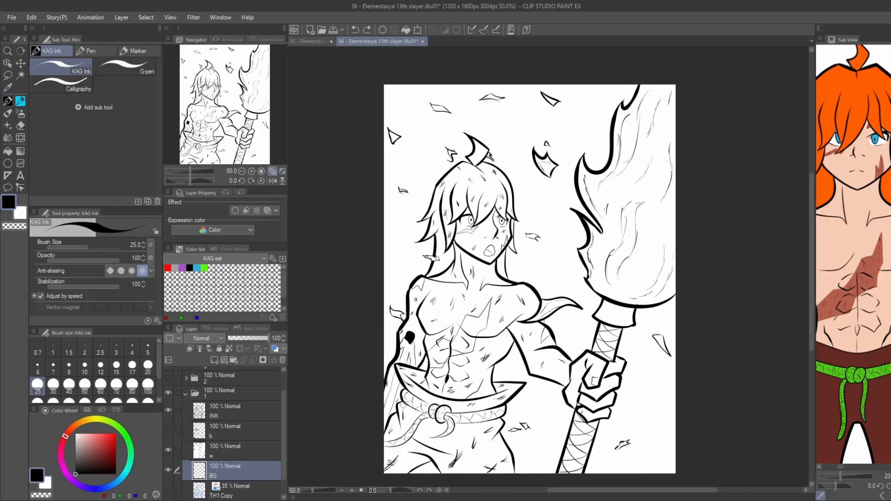
{"action": "left_click_drag", "start_coordinate": [514, 215], "coordinate": [579, 196]}
{"action": "key", "text": "g"}
{"action": "left_click", "coordinate": [400, 260]}
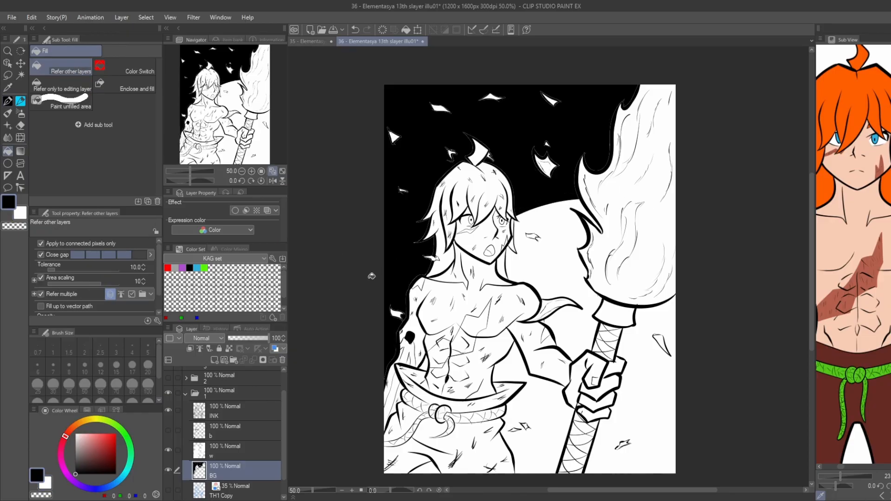
Apply the tone effect to layer BG and set its frequency to 51.3.
{"action": "left_click", "coordinate": [257, 211]}
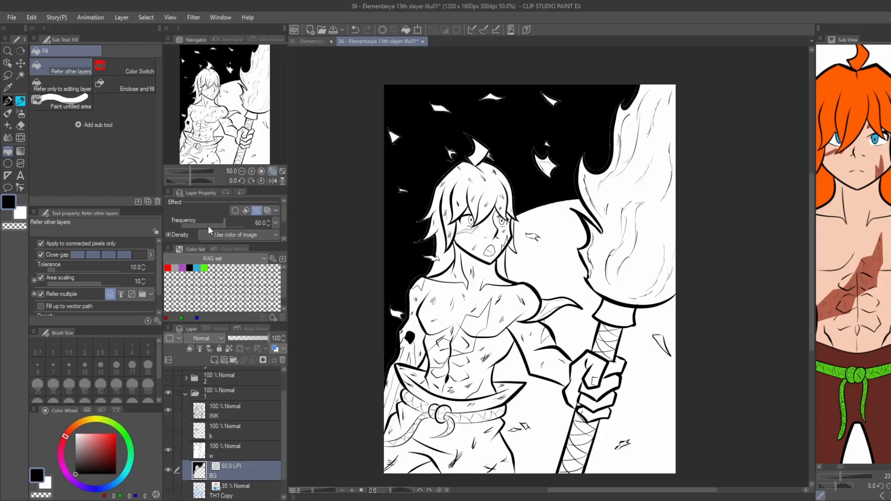
{"action": "left_click_drag", "start_coordinate": [284, 211], "coordinate": [284, 216]}
{"action": "mouse_move", "coordinate": [220, 211]}
{"action": "left_mouse_down"}
{"action": "mouse_move", "coordinate": [213, 210]}
{"action": "mouse_move", "coordinate": [227, 211]}
{"action": "left_mouse_up"}
{"action": "left_click_drag", "start_coordinate": [284, 215], "coordinate": [281, 208]}
{"action": "left_click_drag", "start_coordinate": [212, 222], "coordinate": [225, 223]}
Fade the toned background towards the figure with the Soft eraser at size 200.
{"action": "key", "text": "e"}
{"action": "mouse_move", "coordinate": [378, 404]}
{"action": "left_mouse_down"}
{"action": "mouse_move", "coordinate": [432, 210]}
{"action": "mouse_move", "coordinate": [596, 139]}
{"action": "left_mouse_up"}
{"action": "left_click_drag", "start_coordinate": [338, 255], "coordinate": [462, 158]}
{"action": "left_click_drag", "start_coordinate": [390, 402], "coordinate": [362, 343]}
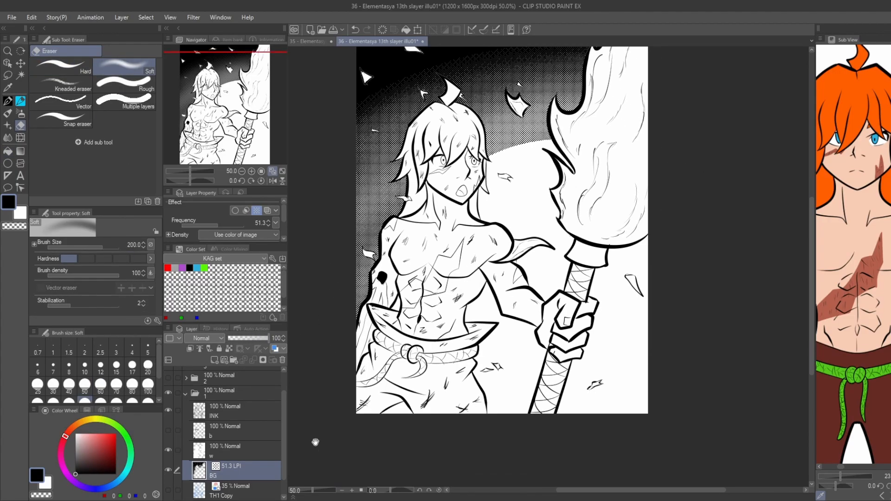
Clear layer BG and fill the whole layer with black.
{"action": "left_click", "coordinate": [382, 30]}
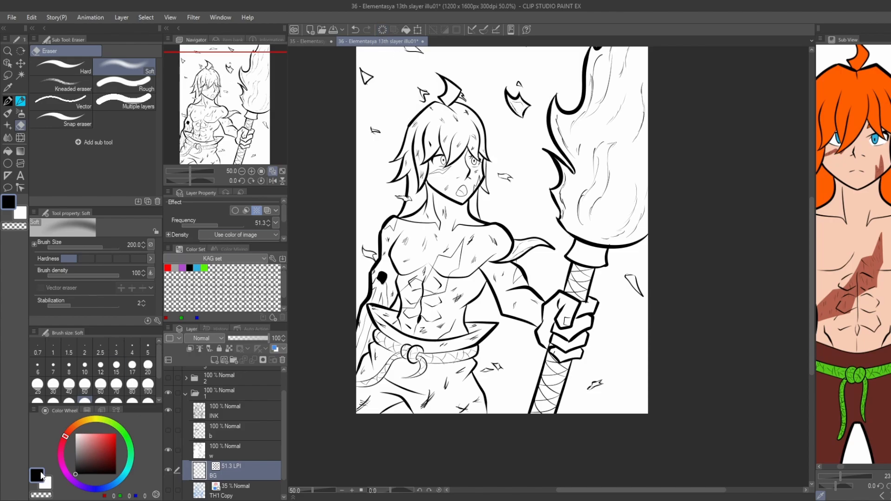
{"action": "key", "text": "alt+BackSpace"}
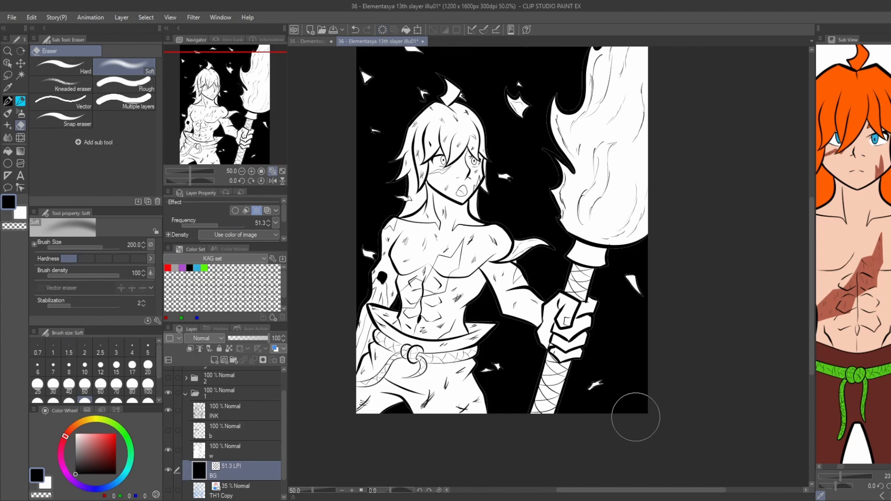
Fade the black background on layer BG into a dotted gradient around the figure and torch with the Soft eraser at size 600.
{"action": "key", "text": "bracketright"}
{"action": "key", "text": "bracketright"}
{"action": "key", "text": "bracketright"}
{"action": "key", "text": "bracketright"}
{"action": "key", "text": "bracketright"}
{"action": "left_click_drag", "start_coordinate": [353, 329], "coordinate": [351, 380]}
{"action": "mouse_move", "coordinate": [353, 320]}
{"action": "left_mouse_down"}
{"action": "mouse_move", "coordinate": [381, 251]}
{"action": "mouse_move", "coordinate": [592, 279]}
{"action": "mouse_move", "coordinate": [598, 411]}
{"action": "mouse_move", "coordinate": [680, 417]}
{"action": "mouse_move", "coordinate": [682, 295]}
{"action": "mouse_move", "coordinate": [520, 223]}
{"action": "mouse_move", "coordinate": [468, 327]}
{"action": "mouse_move", "coordinate": [617, 378]}
{"action": "mouse_move", "coordinate": [595, 441]}
{"action": "left_mouse_up"}
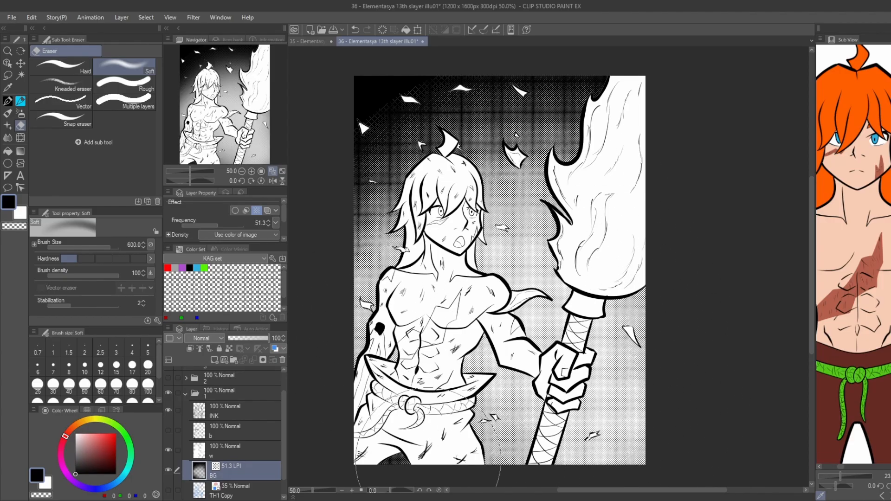
{"action": "left_click_drag", "start_coordinate": [346, 235], "coordinate": [342, 233]}
{"action": "left_click_drag", "start_coordinate": [389, 462], "coordinate": [382, 466]}
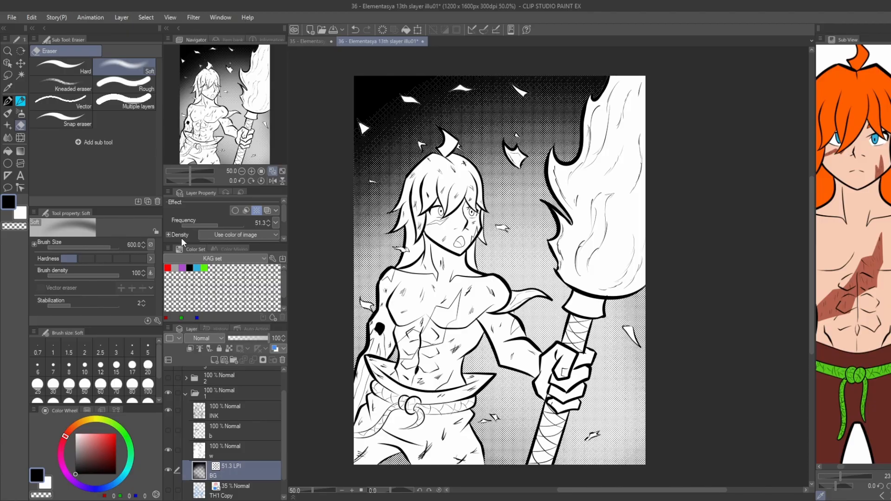
Fill the hair with a 60% circle tone at frequency 85.0 on a new tone layer above layer w.
{"action": "left_click", "coordinate": [218, 453]}
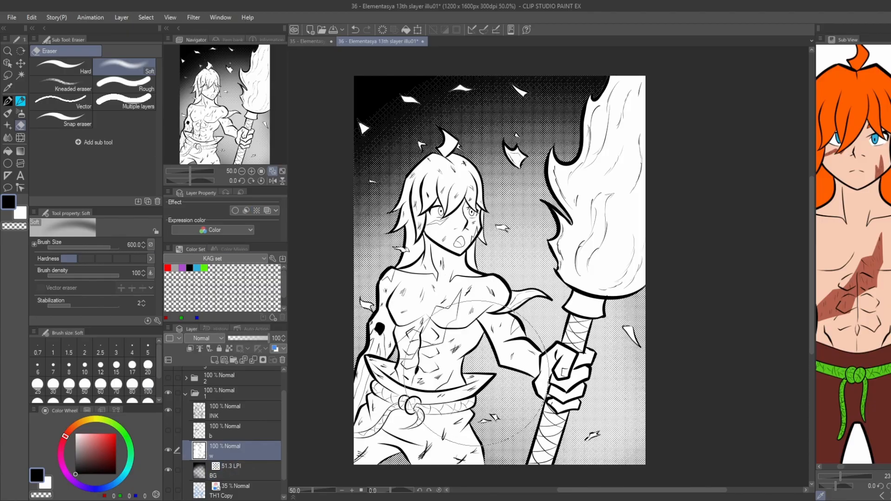
{"action": "key", "text": "g"}
{"action": "key", "text": "g"}
{"action": "scroll", "coordinate": [446, 174], "scroll_direction": "up", "scroll_amount": 3}
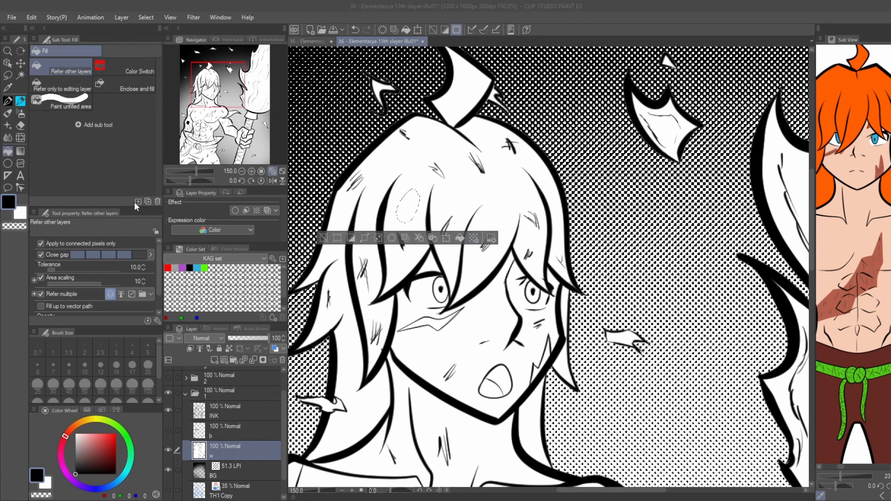
{"action": "left_click", "coordinate": [425, 185]}
{"action": "scroll", "coordinate": [425, 184], "scroll_direction": "down", "scroll_amount": 2}
{"action": "scroll", "coordinate": [364, 254], "scroll_direction": "up", "scroll_amount": 2}
Tone the unfilled gaps in the hair beside the face, in the fringe and around the small marks on the crown.
{"action": "key", "text": "p"}
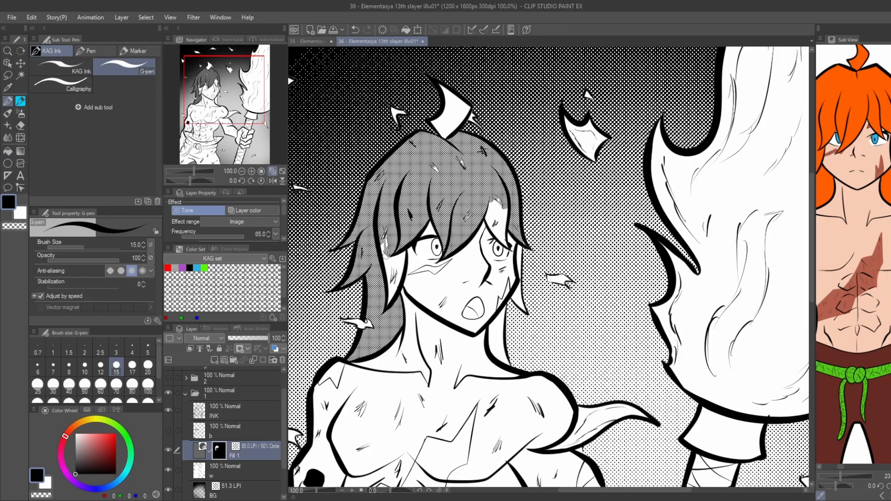
{"action": "left_click_drag", "start_coordinate": [386, 278], "coordinate": [395, 270]}
{"action": "key", "text": "g"}
{"action": "left_click", "coordinate": [497, 211]}
{"action": "key", "text": "p"}
{"action": "left_click", "coordinate": [435, 168]}
{"action": "left_click", "coordinate": [463, 163]}
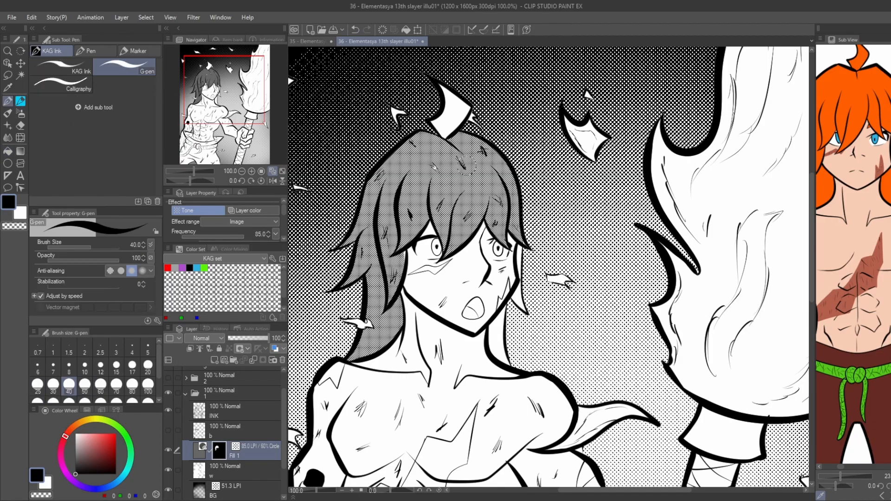
Fill the remaining hair behind the neck, the strand beside the face and the tuft on top with the same tone.
{"action": "scroll", "coordinate": [366, 319], "scroll_direction": "up", "scroll_amount": 2}
{"action": "scroll", "coordinate": [346, 329], "scroll_direction": "down", "scroll_amount": 2}
{"action": "key", "text": "g"}
{"action": "left_click", "coordinate": [489, 338]}
{"action": "left_click", "coordinate": [510, 281]}
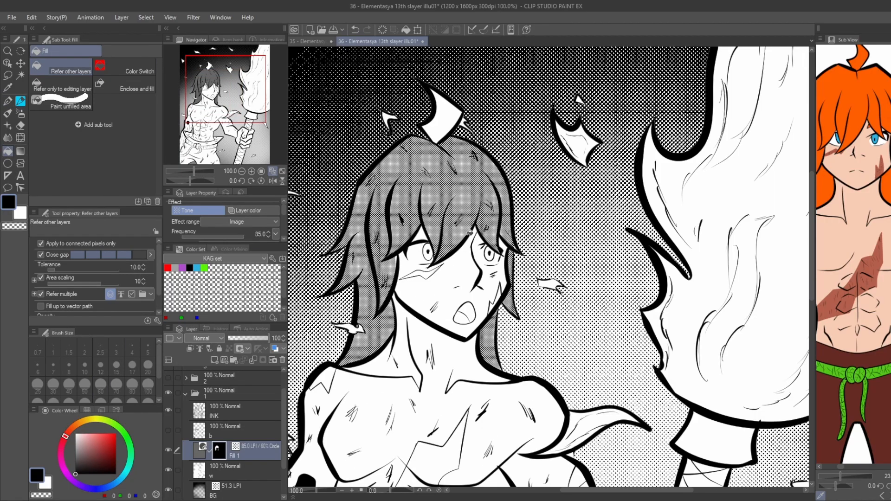
{"action": "scroll", "coordinate": [457, 170], "scroll_direction": "down", "scroll_amount": 1}
{"action": "left_click", "coordinate": [447, 129]}
Ink the outline of a hair lock between the torso and raised arm on layer INK with KAG Ink at size 25.
{"action": "scroll", "coordinate": [357, 255], "scroll_direction": "down", "scroll_amount": 1}
{"action": "left_click_drag", "start_coordinate": [314, 333], "coordinate": [345, 282]}
{"action": "left_click_drag", "start_coordinate": [379, 232], "coordinate": [378, 191]}
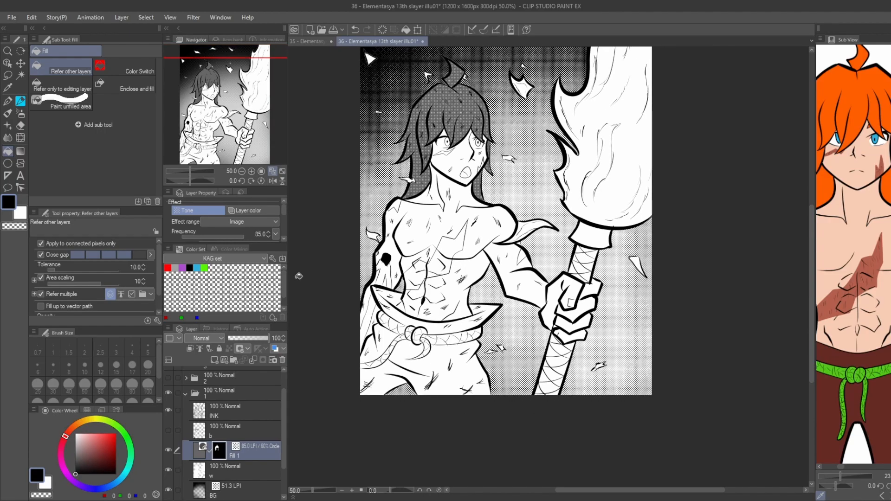
{"action": "scroll", "coordinate": [169, 474], "scroll_direction": "down", "scroll_amount": 2}
{"action": "left_click", "coordinate": [219, 374]}
{"action": "scroll", "coordinate": [501, 260], "scroll_direction": "up", "scroll_amount": 3}
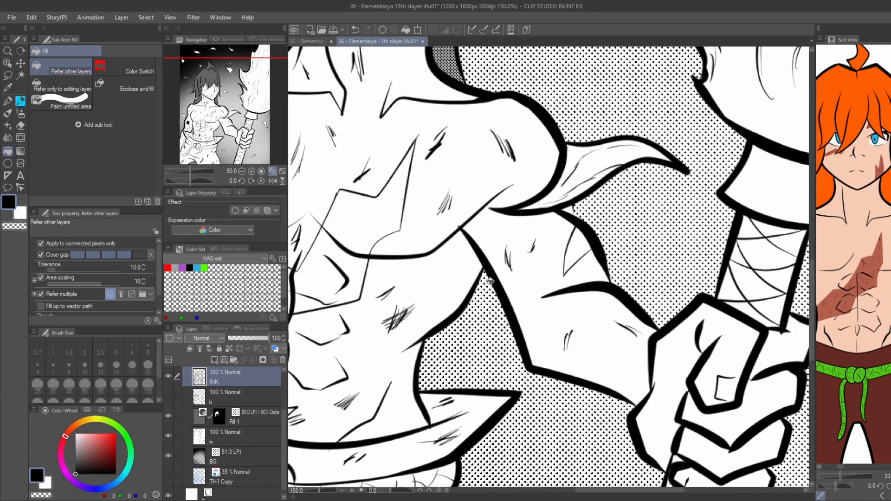
{"action": "key", "text": "p"}
{"action": "left_click_drag", "start_coordinate": [471, 295], "coordinate": [482, 382]}
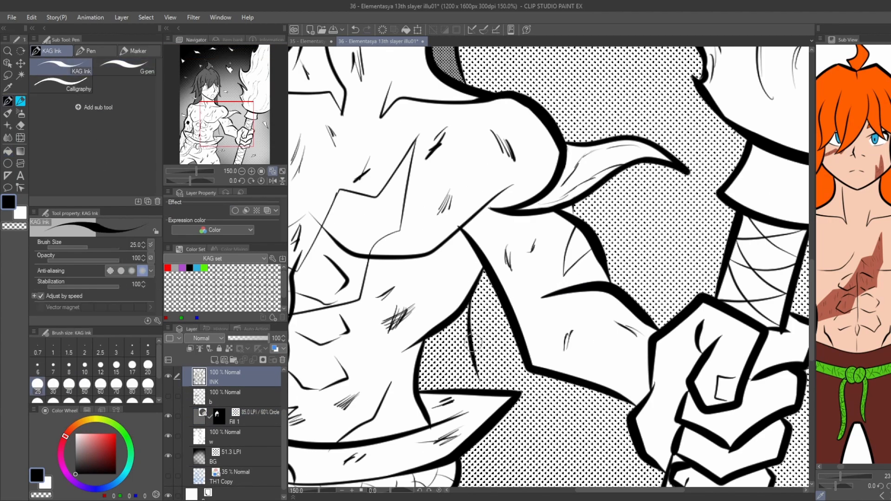
Paint the area inside the new hair lock white on layer w with the G-pen at size 40.
{"action": "scroll", "coordinate": [520, 275], "scroll_direction": "down", "scroll_amount": 2}
{"action": "left_click", "coordinate": [48, 485]}
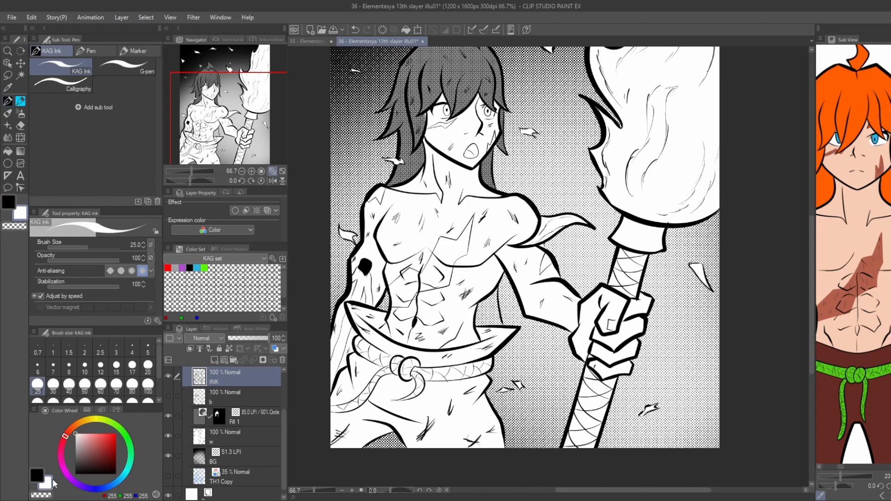
{"action": "left_click", "coordinate": [232, 437]}
{"action": "left_click", "coordinate": [124, 67]}
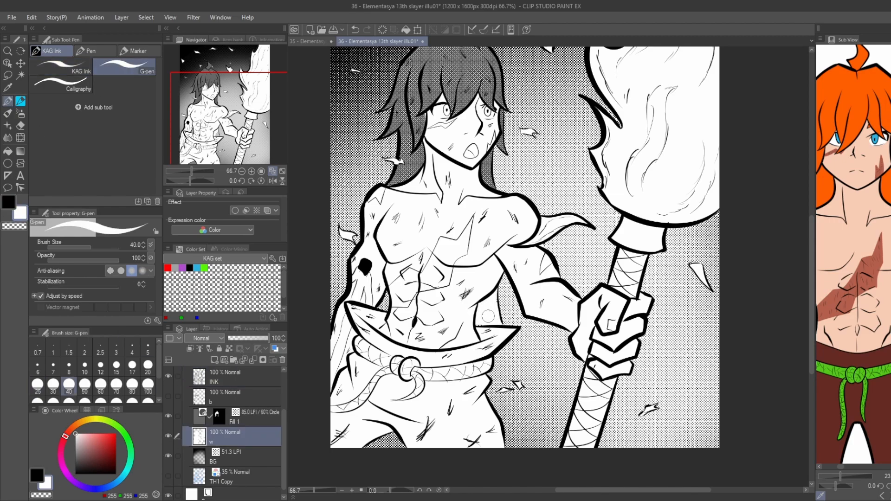
{"action": "scroll", "coordinate": [384, 300], "scroll_direction": "down", "scroll_amount": 1}
{"action": "key", "text": "g"}
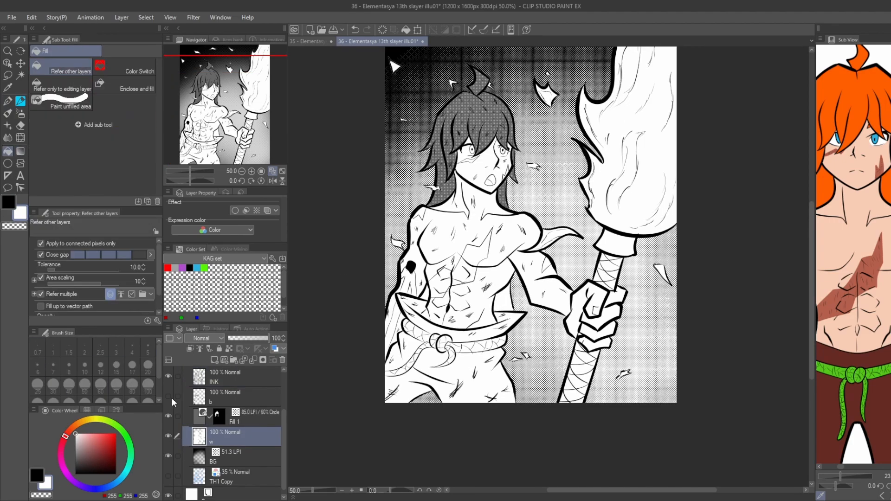
Show layer b and fill the new hair lock beside the waist with the 60% hair tone.
{"action": "key", "text": "x"}
{"action": "left_click", "coordinate": [241, 396]}
{"action": "left_click", "coordinate": [168, 396]}
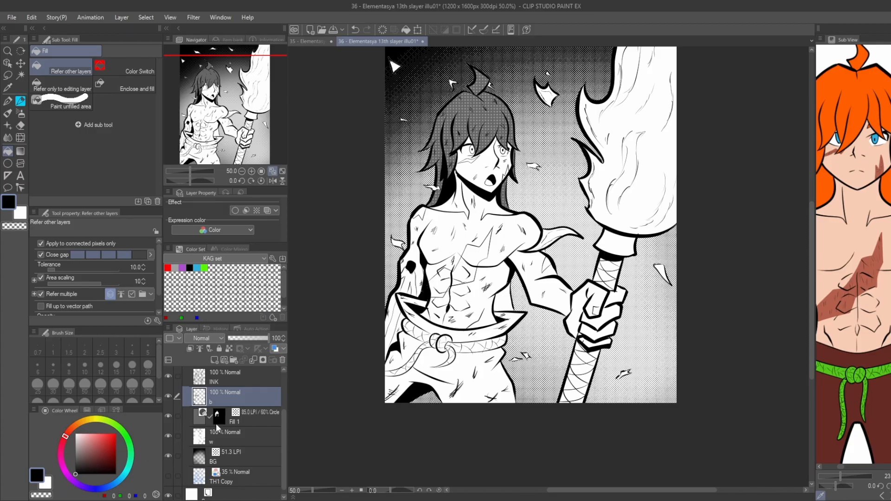
{"action": "left_click", "coordinate": [217, 428]}
{"action": "left_click", "coordinate": [505, 298]}
{"action": "scroll", "coordinate": [511, 307], "scroll_direction": "up", "scroll_amount": 2}
{"action": "key", "text": "p"}
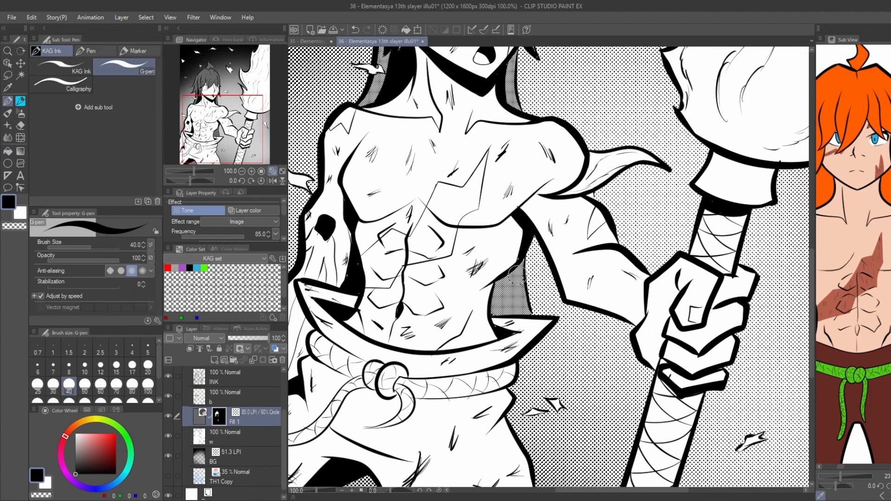
{"action": "scroll", "coordinate": [515, 271], "scroll_direction": "down", "scroll_amount": 1}
{"action": "key", "text": "g"}
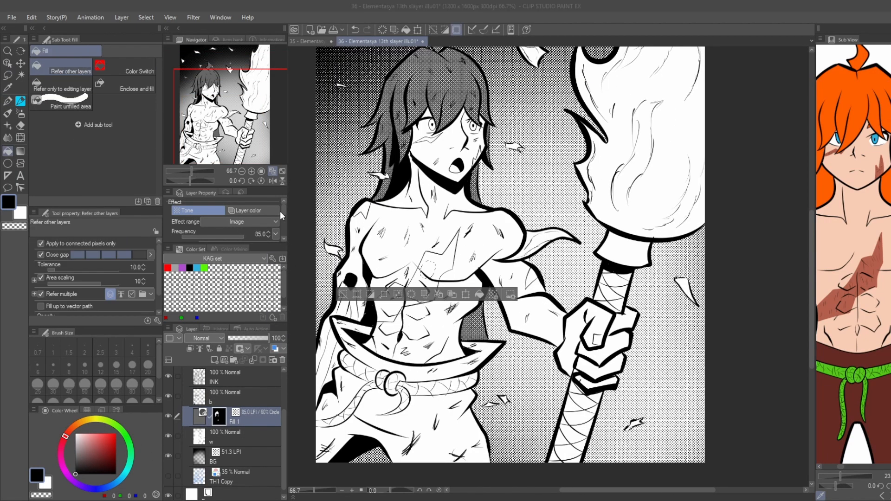
Fill the chest, face, shoulder and arm scars with a 30% circle tone at frequency 85.0 on a new tone layer.
{"action": "left_click", "coordinate": [83, 261]}
{"action": "left_click_drag", "start_coordinate": [417, 289], "coordinate": [395, 292]}
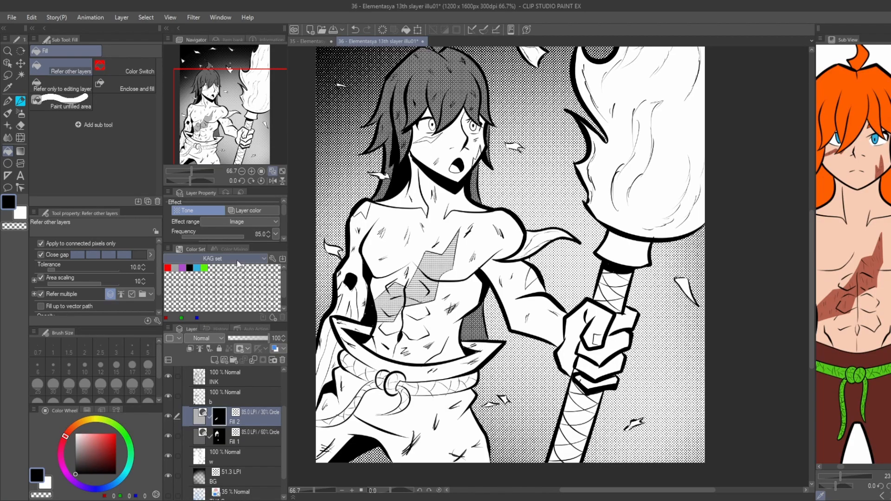
{"action": "scroll", "coordinate": [431, 135], "scroll_direction": "up", "scroll_amount": 3}
{"action": "left_click", "coordinate": [418, 148]}
{"action": "left_click", "coordinate": [564, 202]}
{"action": "scroll", "coordinate": [484, 216], "scroll_direction": "down", "scroll_amount": 3}
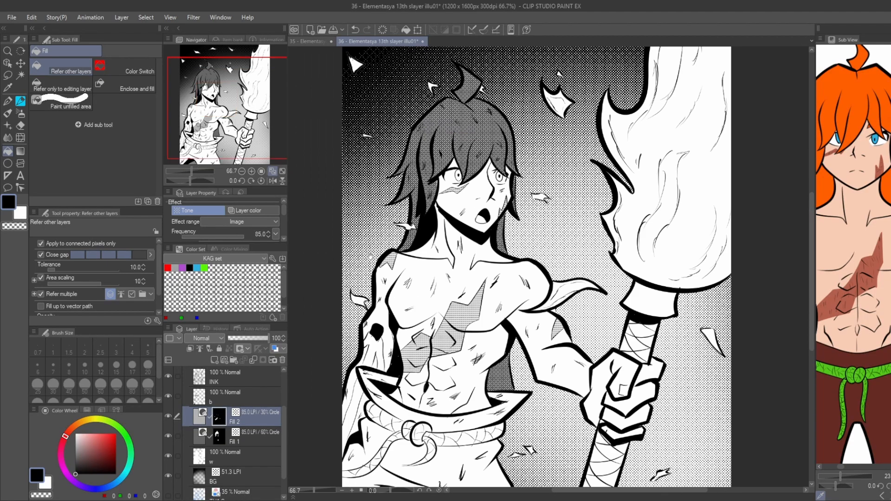
{"action": "left_click_drag", "start_coordinate": [380, 325], "coordinate": [411, 254]}
{"action": "scroll", "coordinate": [417, 282], "scroll_direction": "up", "scroll_amount": 1}
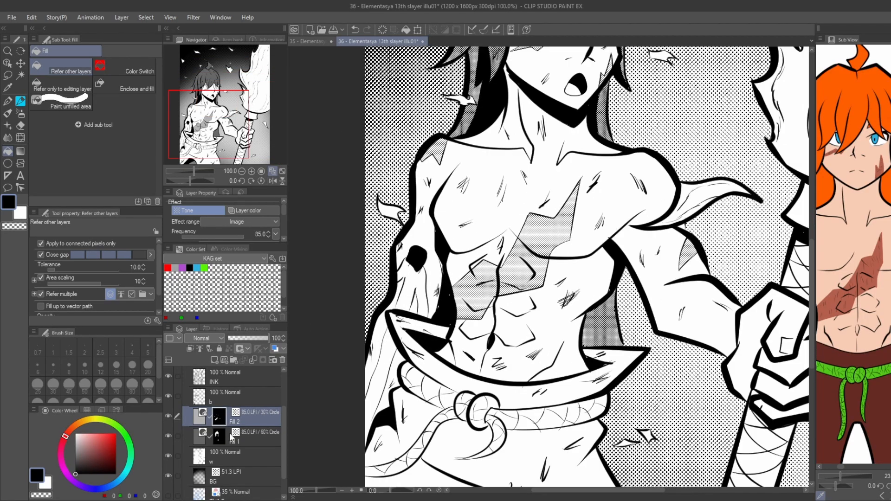
{"action": "left_click", "coordinate": [224, 435]}
{"action": "left_click", "coordinate": [403, 275]}
{"action": "scroll", "coordinate": [398, 276], "scroll_direction": "down", "scroll_amount": 1}
{"action": "key", "text": "ctrl+z"}
{"action": "scroll", "coordinate": [305, 207], "scroll_direction": "down", "scroll_amount": 1}
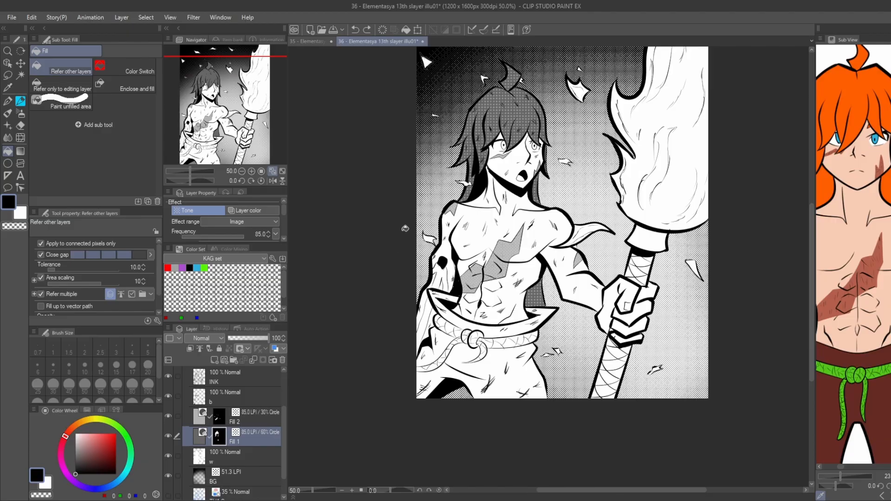
Fill the lowered arm's upper part and forearm with solid black on layer b.
{"action": "left_click", "coordinate": [225, 398]}
{"action": "scroll", "coordinate": [443, 271], "scroll_direction": "up", "scroll_amount": 3}
{"action": "left_click", "coordinate": [429, 286]}
{"action": "left_click", "coordinate": [386, 397]}
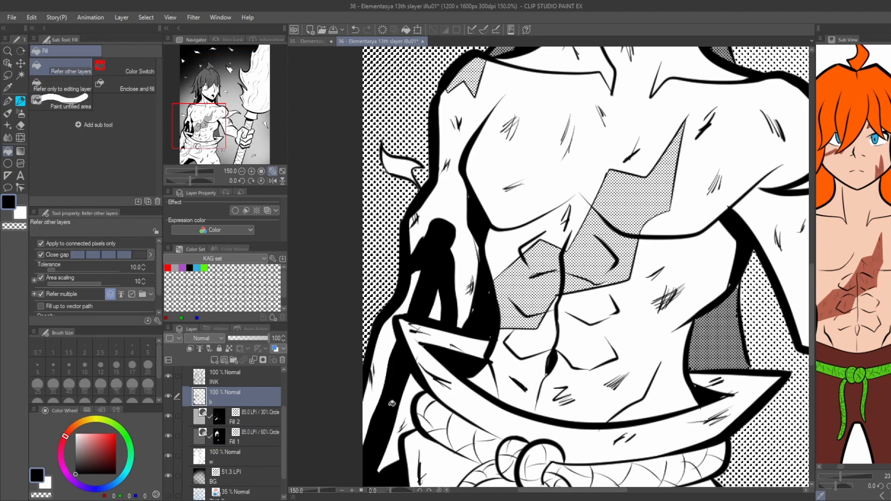
Carve highlights out of the black arm with the G-pen in transparent colour at size 40.
{"action": "scroll", "coordinate": [391, 395], "scroll_direction": "down", "scroll_amount": 1}
{"action": "left_click_drag", "start_coordinate": [391, 395], "coordinate": [422, 299]}
{"action": "key", "text": "p"}
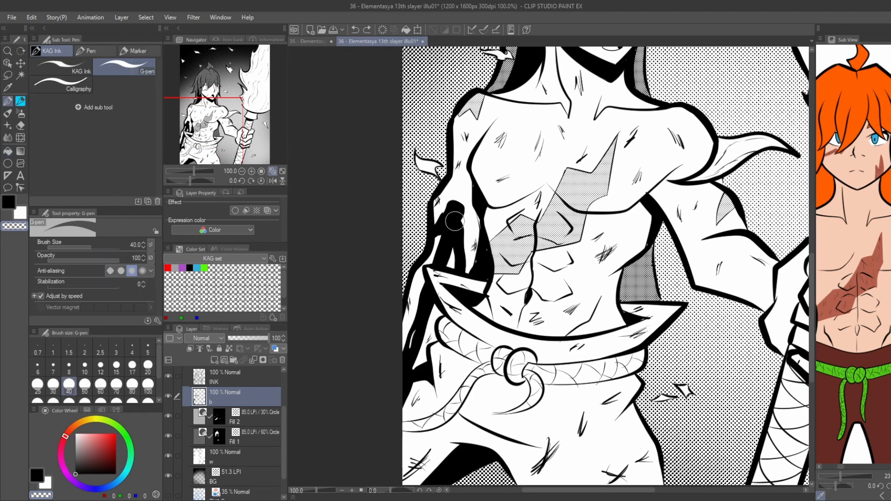
{"action": "scroll", "coordinate": [443, 260], "scroll_direction": "down", "scroll_amount": 2}
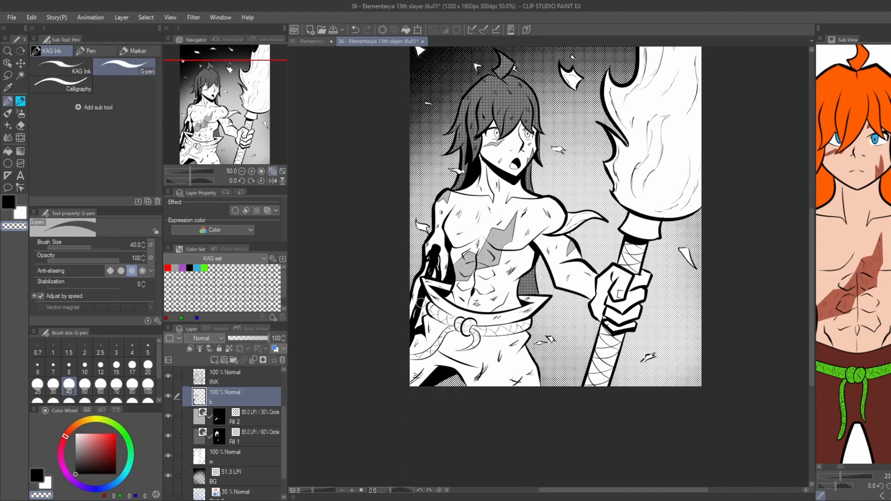
{"action": "scroll", "coordinate": [395, 258], "scroll_direction": "down", "scroll_amount": 1}
{"action": "key", "text": "g"}
Paint black shadows on the heel of the torch hand and the underside of its forearm on layer b.
{"action": "scroll", "coordinate": [542, 267], "scroll_direction": "up", "scroll_amount": 3}
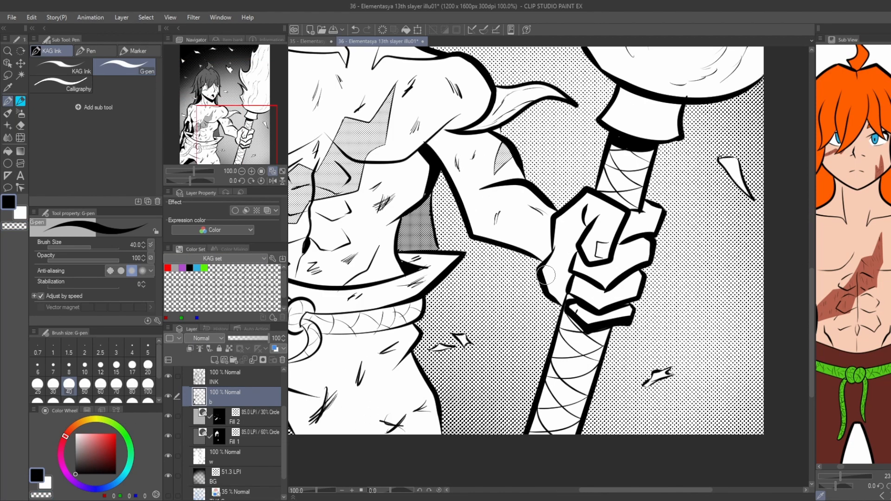
{"action": "key", "text": "p"}
{"action": "left_click_drag", "start_coordinate": [546, 260], "coordinate": [514, 247]}
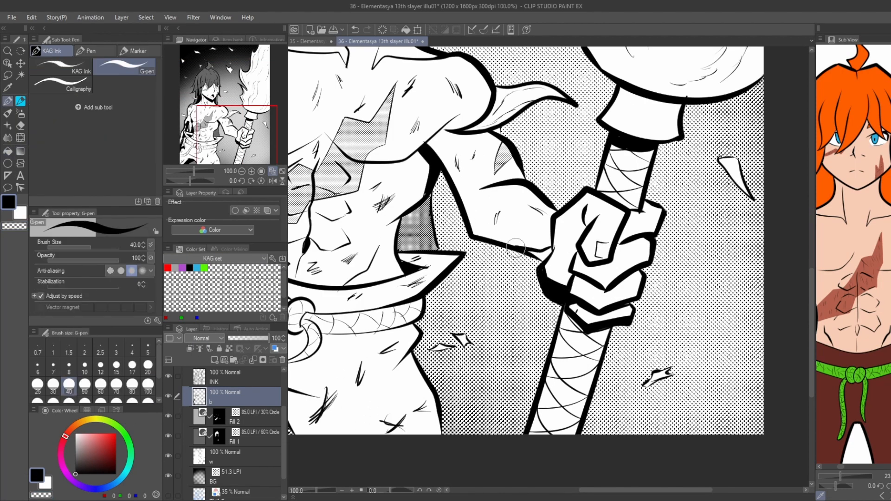
{"action": "key", "text": "g"}
{"action": "key", "text": "p"}
{"action": "key", "text": "g"}
Paint a black shadow on the hair lock along the side of the waist.
{"action": "scroll", "coordinate": [325, 182], "scroll_direction": "down", "scroll_amount": 2}
{"action": "scroll", "coordinate": [302, 191], "scroll_direction": "up", "scroll_amount": 2}
{"action": "key", "text": "p"}
{"action": "left_click_drag", "start_coordinate": [435, 200], "coordinate": [438, 242]}
{"action": "key", "text": "g"}
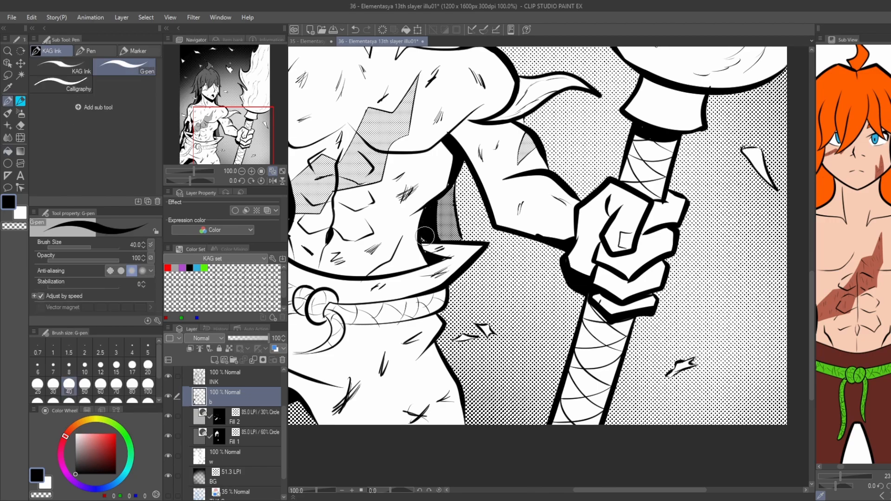
{"action": "scroll", "coordinate": [425, 238], "scroll_direction": "down", "scroll_amount": 1}
{"action": "left_click", "coordinate": [243, 419]}
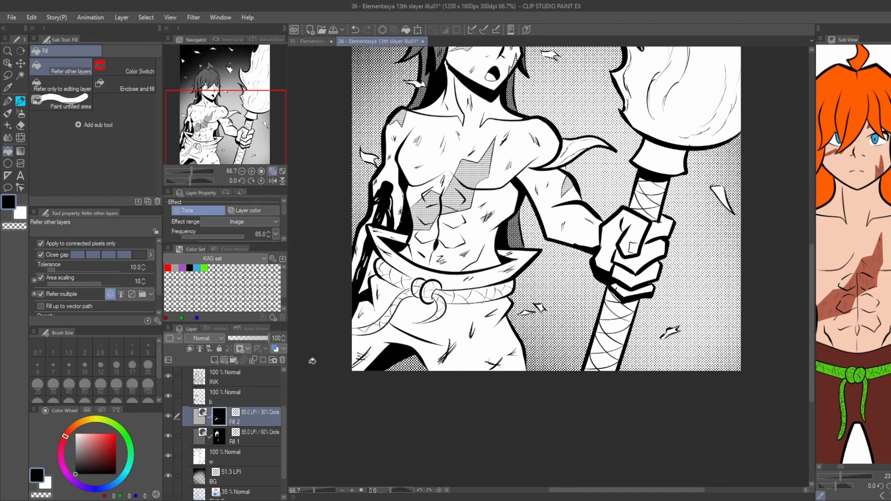
{"action": "left_click", "coordinate": [467, 316]}
{"action": "key", "text": "ctrl+z"}
Fill the trousers with the 60% hair tone, hiding layer b to reach the area beneath its shadows.
{"action": "left_click", "coordinate": [247, 437]}
{"action": "left_click", "coordinate": [417, 325]}
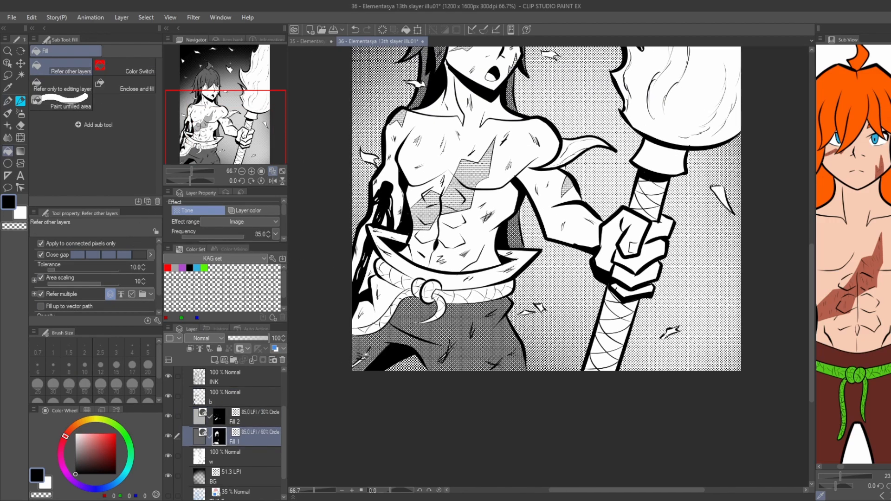
{"action": "left_click", "coordinate": [168, 396]}
{"action": "left_click", "coordinate": [391, 358]}
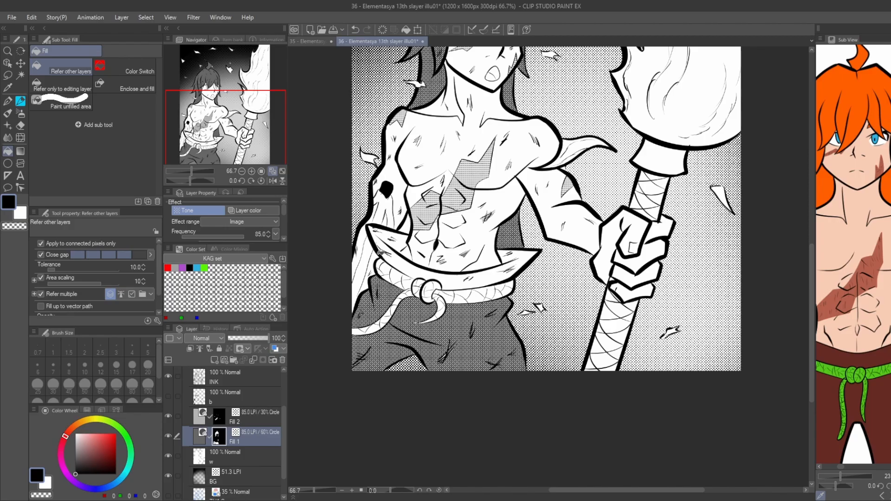
Fill the waistband and its pointed flaps with the 60% tone.
{"action": "left_click", "coordinate": [381, 252]}
{"action": "left_click", "coordinate": [380, 238]}
{"action": "key", "text": "p"}
{"action": "left_click_drag", "start_coordinate": [400, 244], "coordinate": [373, 232]}
{"action": "key", "text": "g"}
{"action": "left_click", "coordinate": [520, 258]}
{"action": "key", "text": "p"}
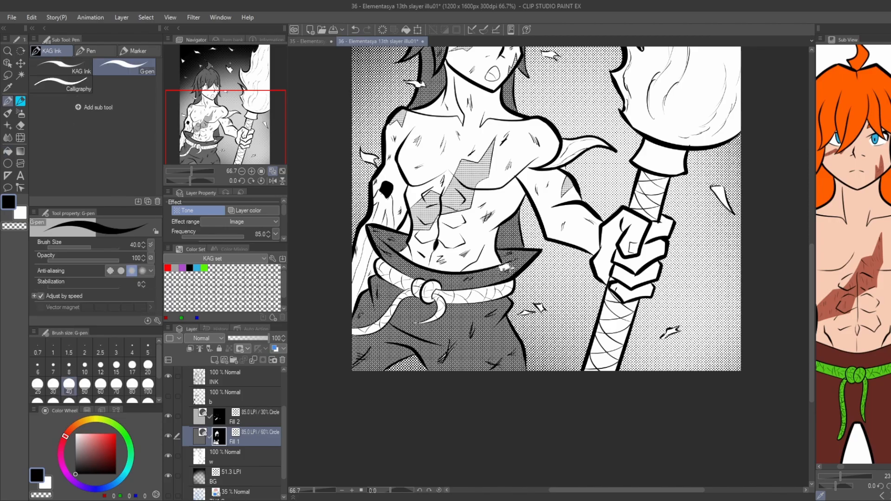
Tone the leftover gaps in the waistband and show layer b again.
{"action": "key", "text": "g"}
{"action": "scroll", "coordinate": [354, 218], "scroll_direction": "down", "scroll_amount": 1}
{"action": "key", "text": "p"}
{"action": "key", "text": "g"}
{"action": "scroll", "coordinate": [387, 239], "scroll_direction": "up", "scroll_amount": 1}
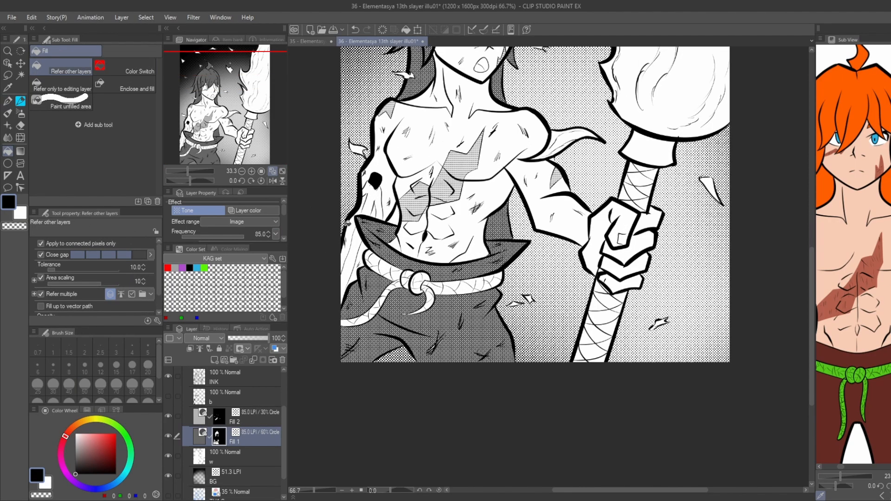
{"action": "key", "text": "p"}
{"action": "key", "text": "g"}
{"action": "scroll", "coordinate": [364, 214], "scroll_direction": "down", "scroll_amount": 1}
{"action": "scroll", "coordinate": [168, 367], "scroll_direction": "down", "scroll_amount": 2}
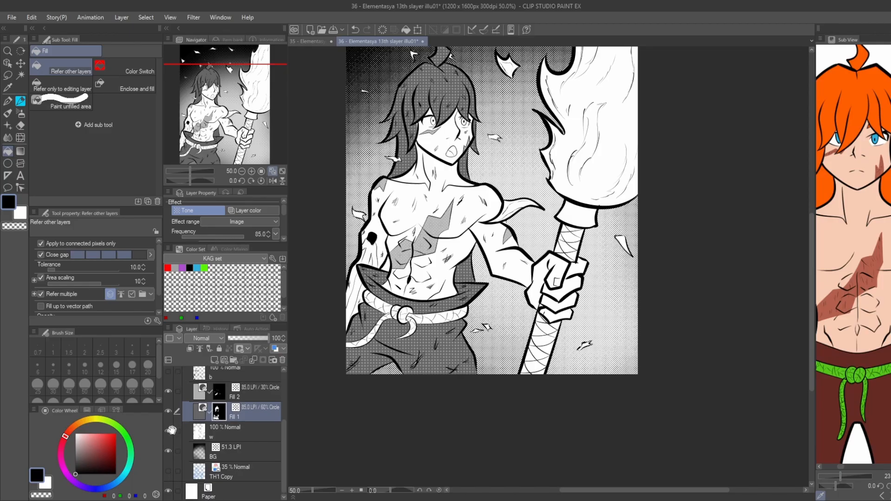
{"action": "left_click_drag", "start_coordinate": [325, 280], "coordinate": [339, 340]}
{"action": "left_click_drag", "start_coordinate": [331, 269], "coordinate": [335, 298]}
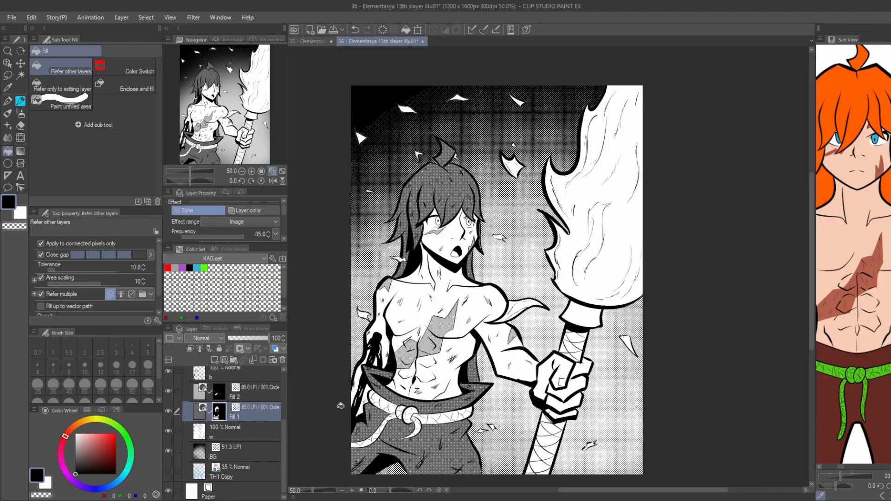
Lighten the 60% tone on the top of the hair and the tuft with the Soft eraser at size 120.
{"action": "key", "text": "p"}
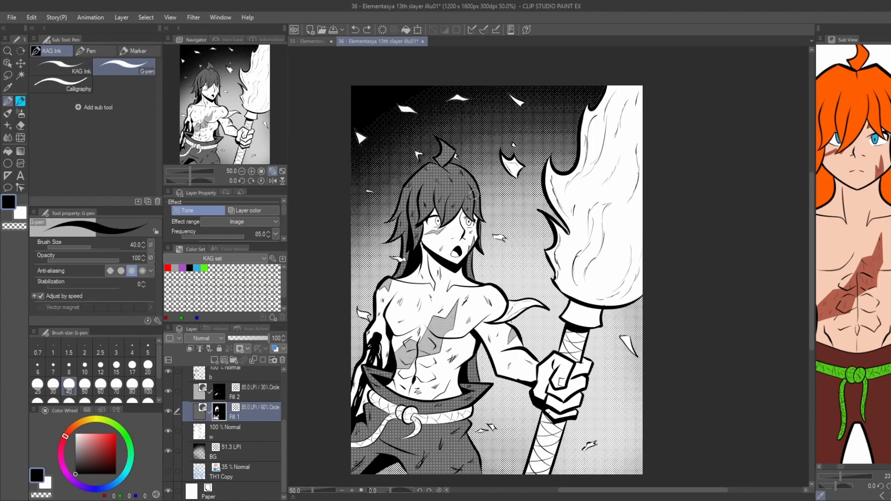
{"action": "key", "text": "e"}
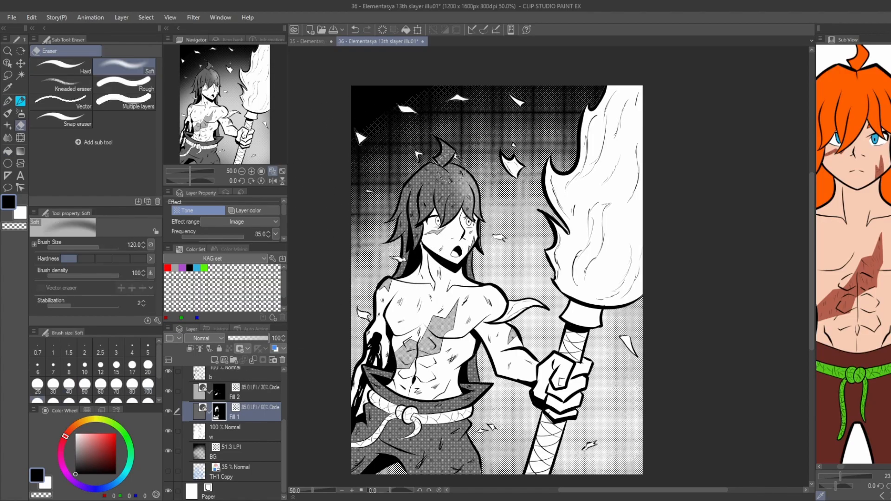
{"action": "left_click_drag", "start_coordinate": [453, 168], "coordinate": [443, 146]}
{"action": "mouse_move", "coordinate": [453, 191]}
{"action": "left_mouse_down"}
{"action": "mouse_move", "coordinate": [443, 140]}
{"action": "mouse_move", "coordinate": [463, 171]}
{"action": "mouse_move", "coordinate": [467, 245]}
{"action": "mouse_move", "coordinate": [455, 179]}
{"action": "left_mouse_up"}
{"action": "key", "text": "ctrl+minus"}
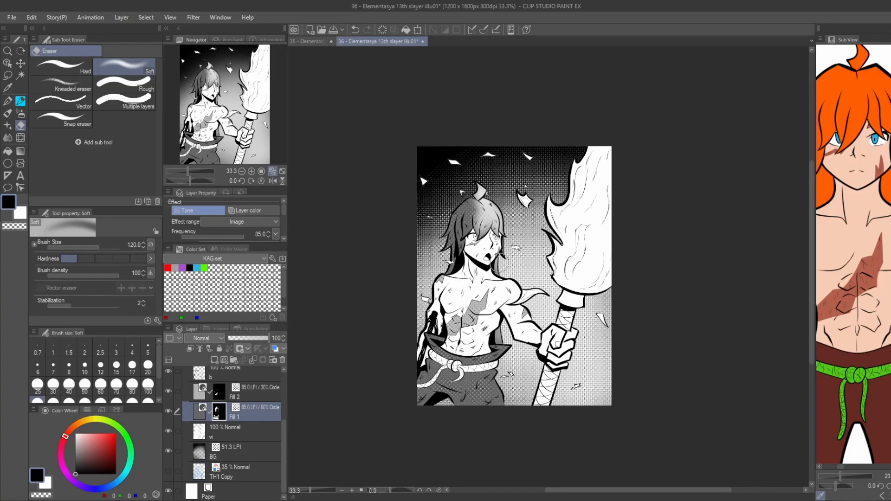
{"action": "left_click_drag", "start_coordinate": [406, 346], "coordinate": [386, 342]}
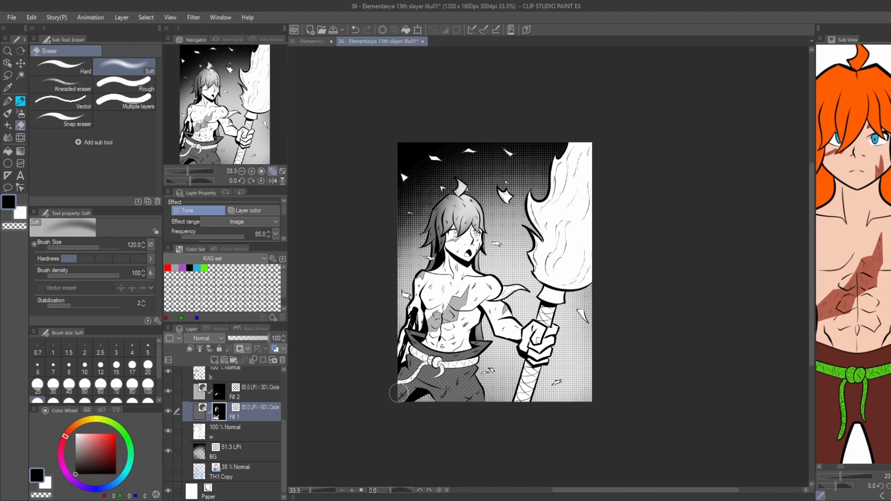
Create a new 80% tone layer above the 30% one from a lassoed patch on the lower torch handle.
{"action": "key", "text": "ctrl+plus"}
{"action": "left_click_drag", "start_coordinate": [531, 419], "coordinate": [529, 352]}
{"action": "left_click", "coordinate": [252, 396]}
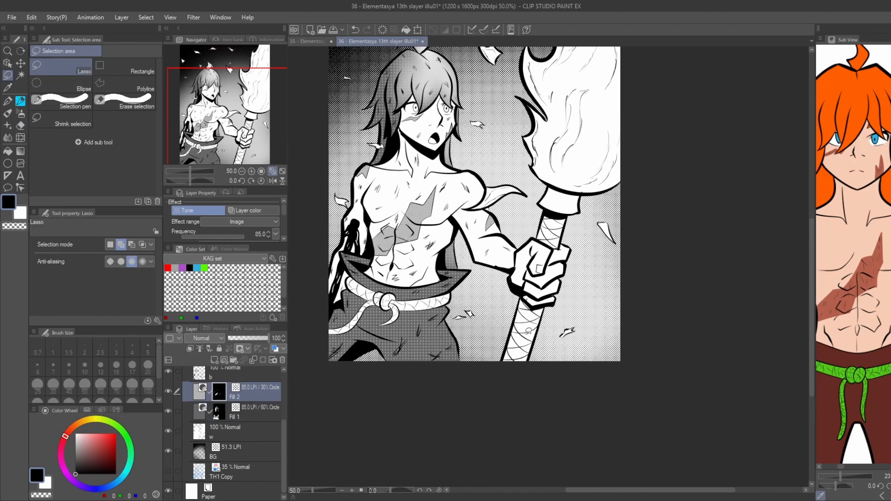
{"action": "key", "text": "ctrl+a"}
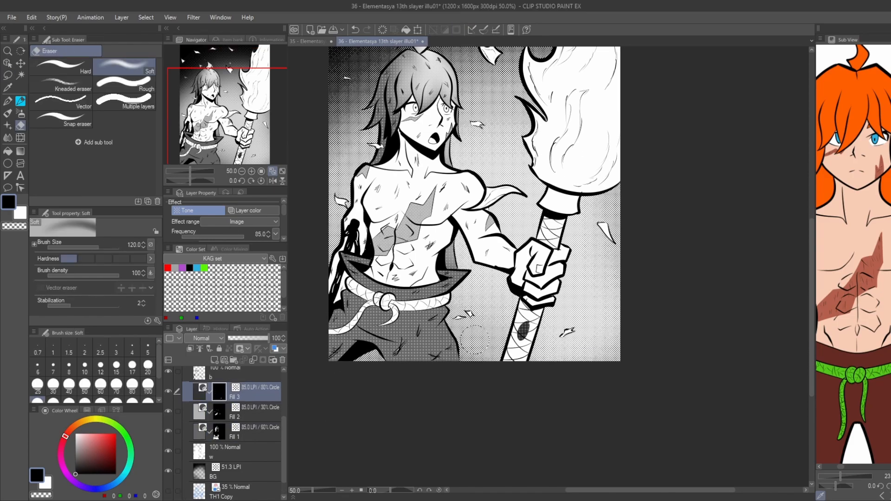
{"action": "key", "text": "g"}
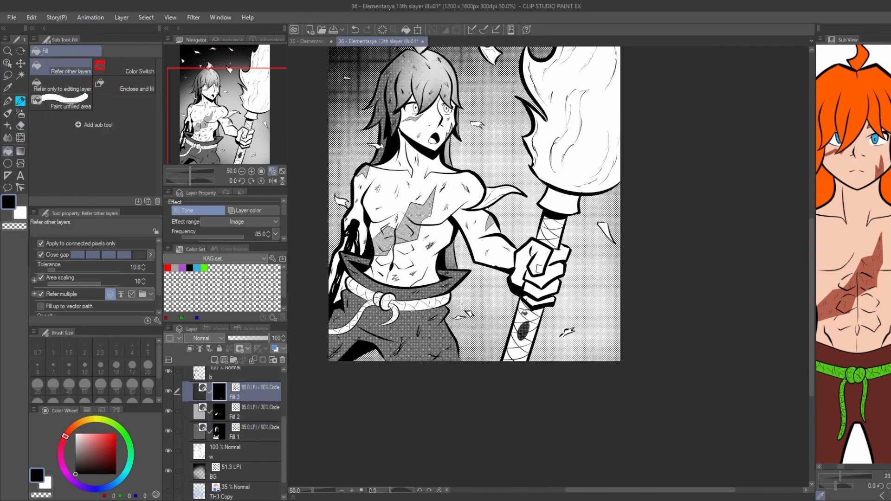
Fill the wrapped torch handle above and below the fist with the 80% tone, then show layer b again.
{"action": "scroll", "coordinate": [508, 354], "scroll_direction": "up", "scroll_amount": 2}
{"action": "key", "text": "p"}
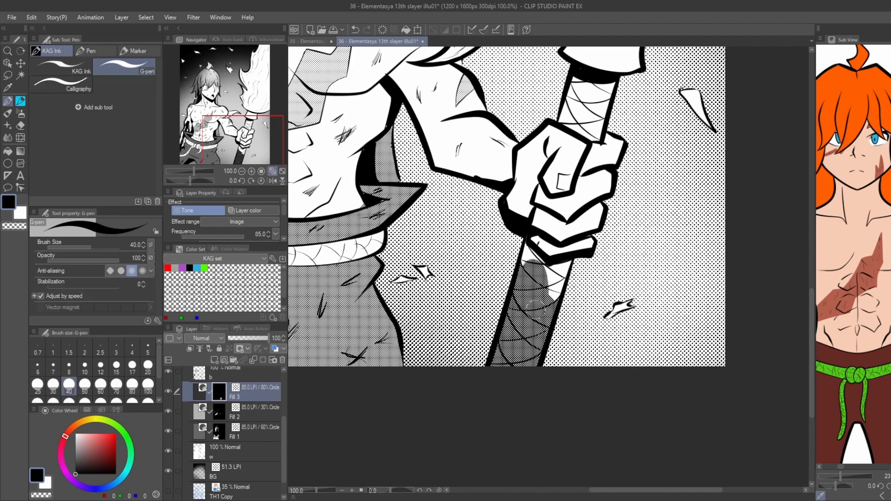
{"action": "key", "text": "g"}
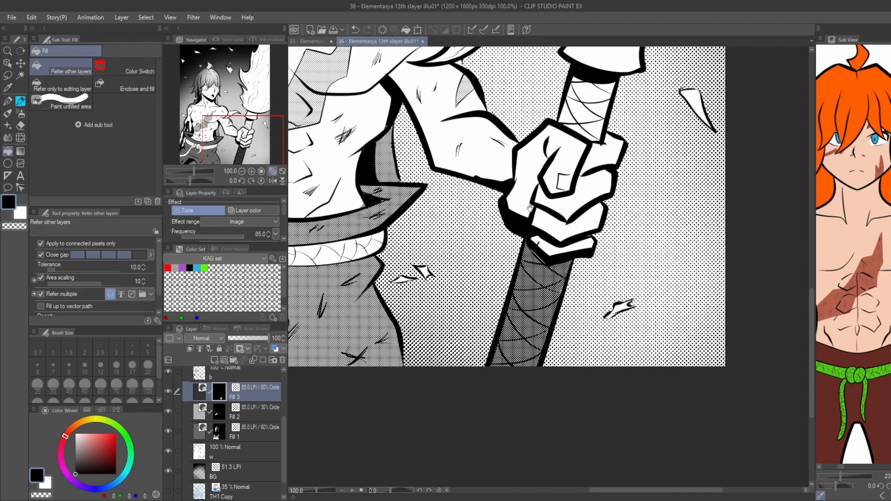
{"action": "scroll", "coordinate": [548, 274], "scroll_direction": "up", "scroll_amount": 3}
{"action": "left_click_drag", "start_coordinate": [526, 284], "coordinate": [552, 302]}
{"action": "key", "text": "ctrl+minus"}
{"action": "key", "text": "ctrl+minus"}
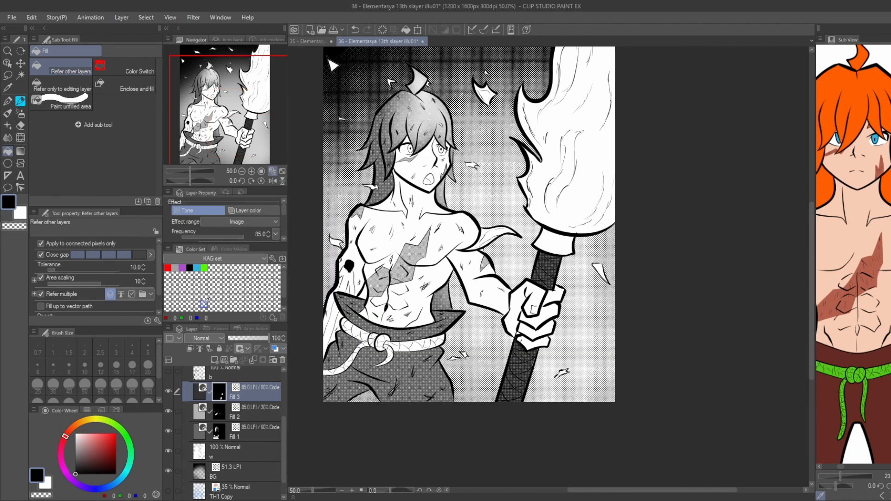
{"action": "left_click", "coordinate": [168, 372]}
On the INK layer, paint a white break in the iris outline of the eye on the face's left side.
{"action": "left_click_drag", "start_coordinate": [337, 338], "coordinate": [394, 371]}
{"action": "left_click_drag", "start_coordinate": [380, 316], "coordinate": [348, 348]}
{"action": "scroll", "coordinate": [218, 383], "scroll_direction": "up", "scroll_amount": 2}
{"action": "left_click", "coordinate": [218, 392]}
{"action": "scroll", "coordinate": [430, 194], "scroll_direction": "up", "scroll_amount": 8}
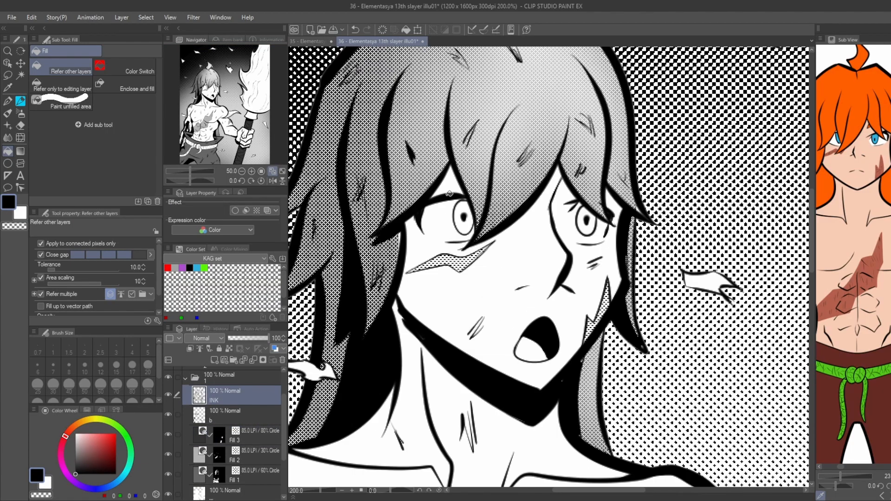
{"action": "left_click", "coordinate": [457, 258]}
{"action": "key", "text": "ctrl+z"}
{"action": "key", "text": "p"}
{"action": "key", "text": "g"}
{"action": "key", "text": "x"}
{"action": "key", "text": "p"}
{"action": "left_click_drag", "start_coordinate": [484, 254], "coordinate": [448, 249]}
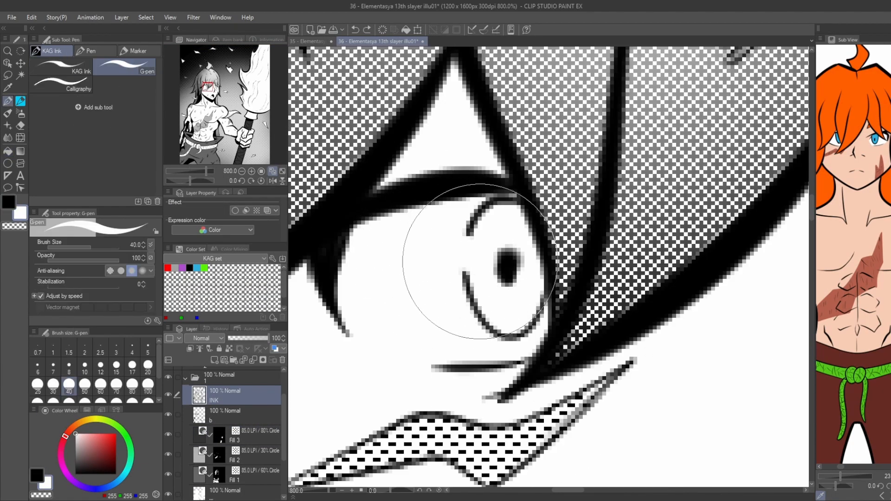
Paint a matching white break in the iris outline of the other eye.
{"action": "left_click_drag", "start_coordinate": [743, 260], "coordinate": [302, 250]}
{"action": "key", "text": "g"}
{"action": "key", "text": "p"}
{"action": "left_click_drag", "start_coordinate": [483, 255], "coordinate": [453, 246]}
Fill both irises with the 30% tone on the Fill 2 layer.
{"action": "key", "text": "g"}
{"action": "scroll", "coordinate": [487, 200], "scroll_direction": "down", "scroll_amount": 4}
{"action": "left_click", "coordinate": [239, 458]}
{"action": "scroll", "coordinate": [477, 201], "scroll_direction": "up", "scroll_amount": 4}
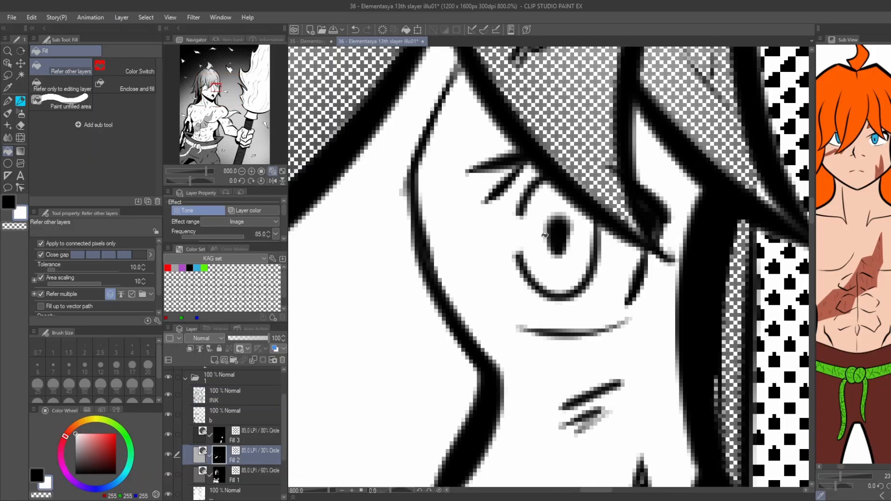
{"action": "left_click", "coordinate": [541, 255]}
{"action": "scroll", "coordinate": [493, 209], "scroll_direction": "down", "scroll_amount": 4}
{"action": "left_click", "coordinate": [383, 220]}
{"action": "key", "text": "p"}
{"action": "key", "text": "g"}
{"action": "scroll", "coordinate": [382, 218], "scroll_direction": "down", "scroll_amount": 5}
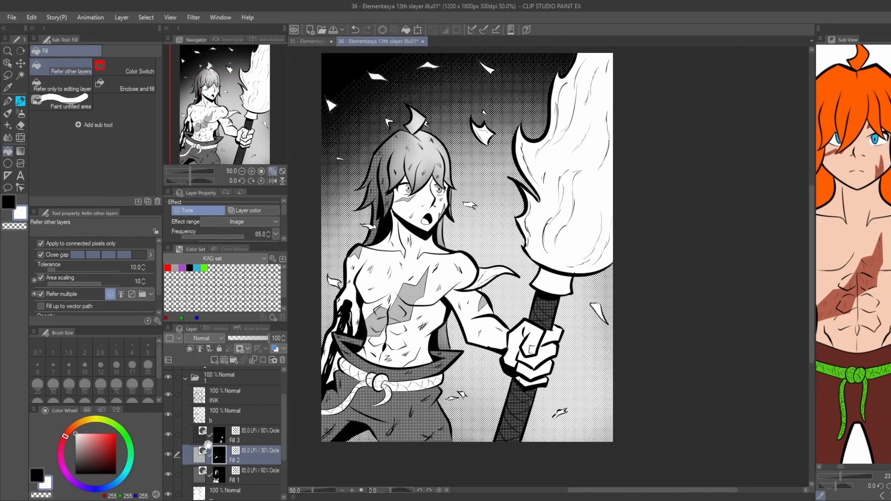
Add small black scratch marks beside the nose and on the cheek on layer b using KAG Ink at size 25.
{"action": "left_click", "coordinate": [223, 414]}
{"action": "key", "text": "x"}
{"action": "scroll", "coordinate": [393, 242], "scroll_direction": "up", "scroll_amount": 5}
{"action": "key", "text": "p"}
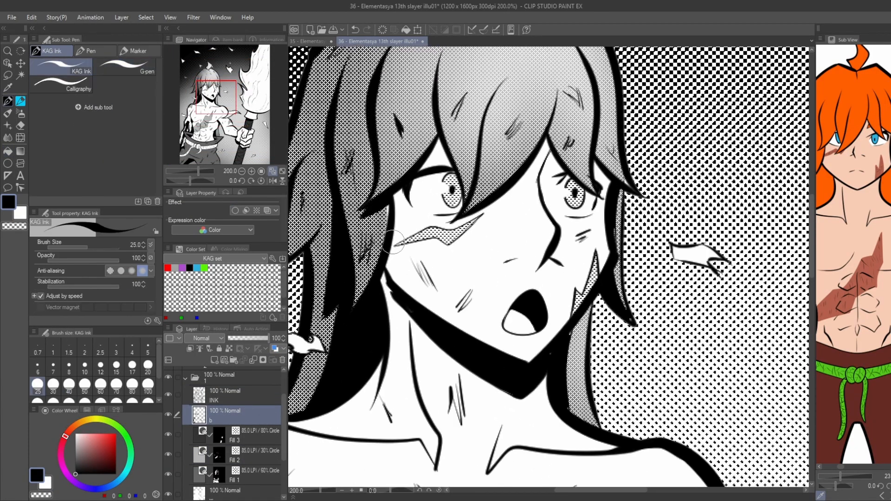
{"action": "left_click_drag", "start_coordinate": [502, 235], "coordinate": [532, 213]}
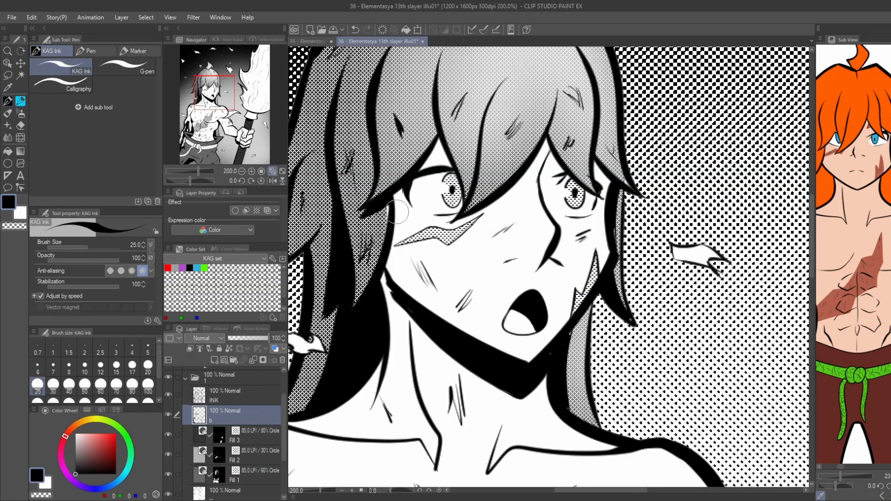
{"action": "scroll", "coordinate": [462, 331], "scroll_direction": "down", "scroll_amount": 4}
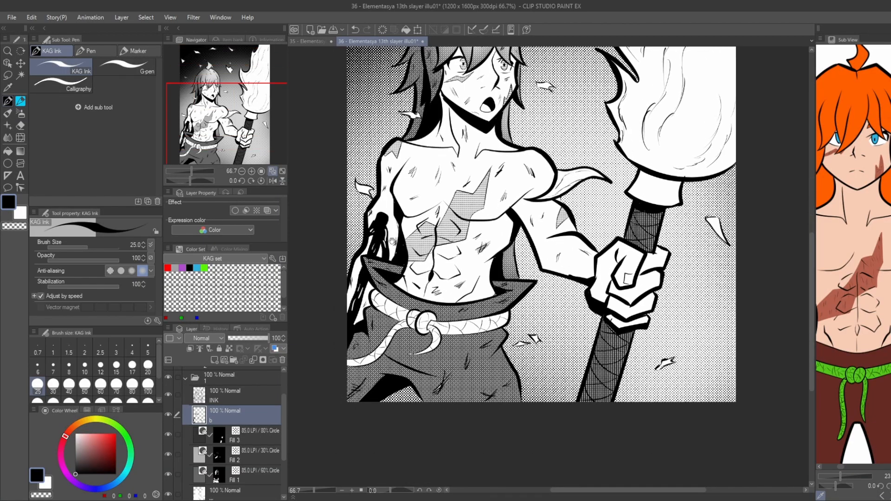
Select the Fill 1 layer, fit the whole illustration in view and save the file.
{"action": "left_click", "coordinate": [223, 474]}
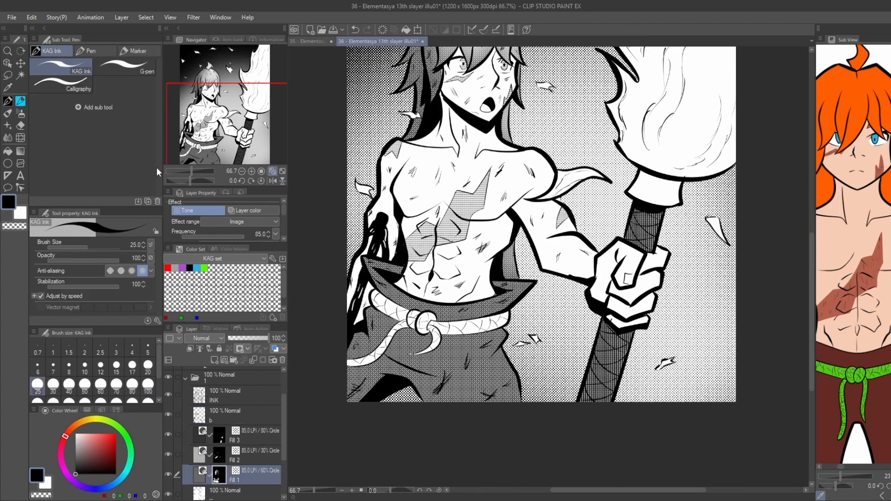
{"action": "scroll", "coordinate": [353, 302], "scroll_direction": "down", "scroll_amount": 1}
{"action": "left_click_drag", "start_coordinate": [375, 121], "coordinate": [331, 202]}
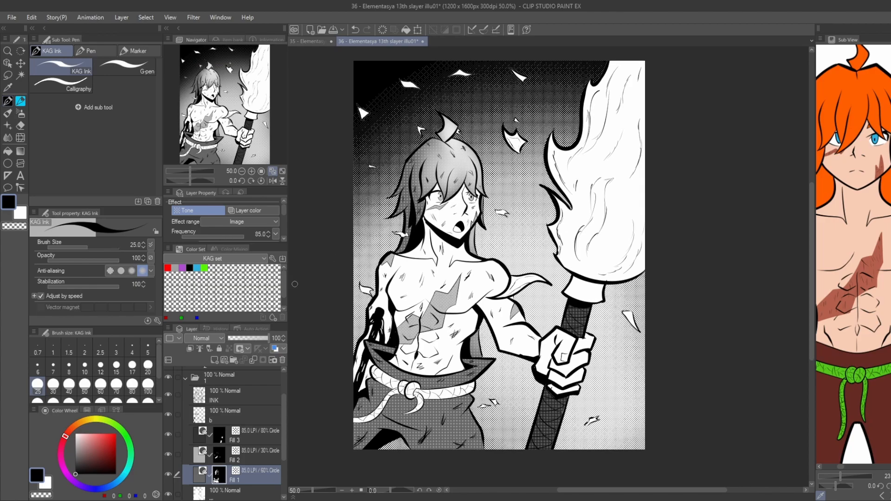
{"action": "key", "text": "ctrl+0"}
{"action": "left_click_drag", "start_coordinate": [359, 372], "coordinate": [351, 372]}
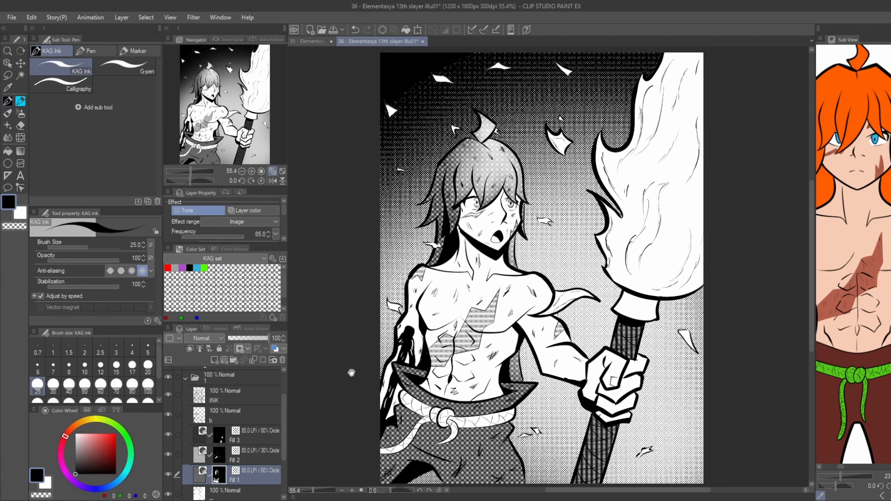
{"action": "left_click", "coordinate": [271, 172]}
{"action": "key", "text": "ctrl+s"}
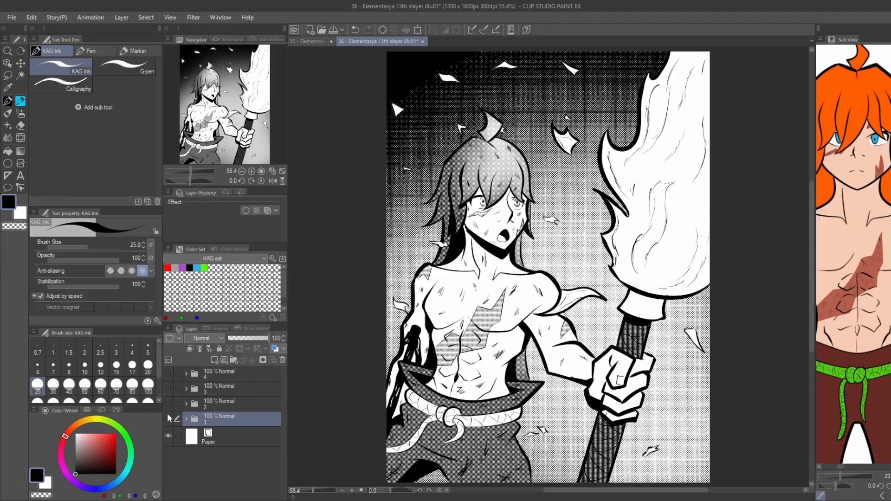
Hide folder 1, show folder 2 and add a layer named INK above its TH4 Copy sketch.
{"action": "left_click", "coordinate": [168, 419]}
{"action": "left_click", "coordinate": [168, 403]}
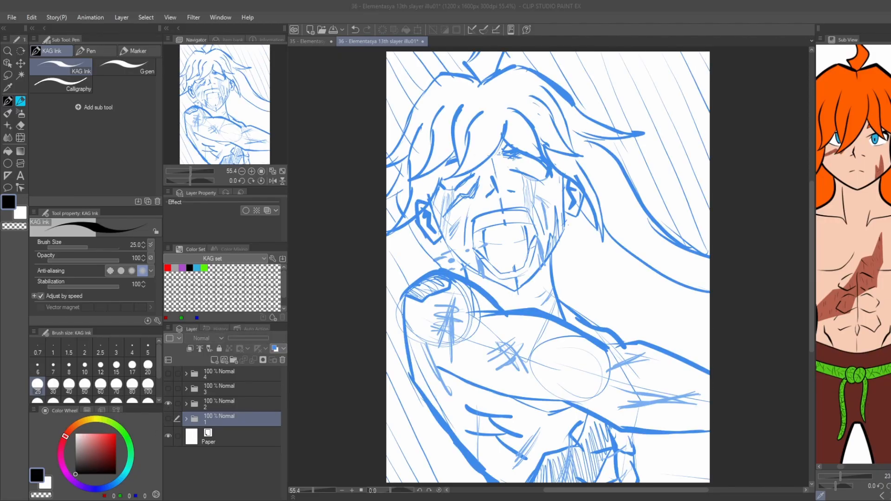
{"action": "left_click", "coordinate": [187, 404]}
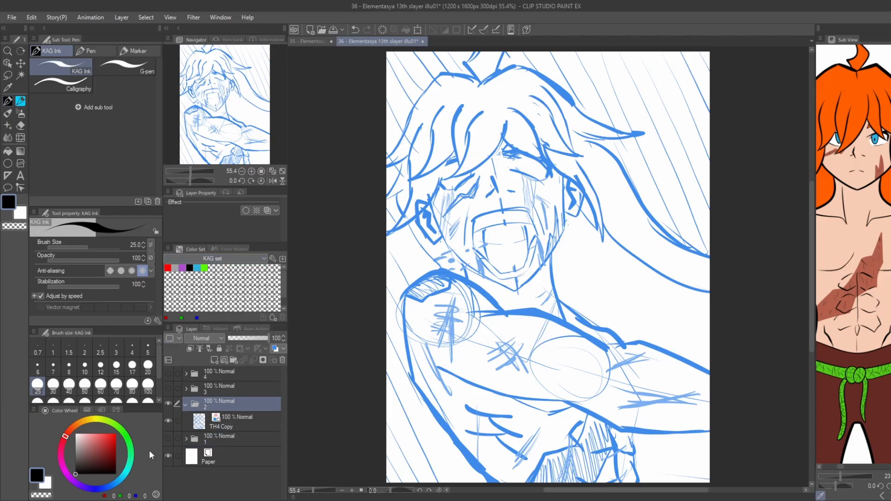
{"action": "left_click", "coordinate": [225, 422]}
{"action": "key", "text": "ctrl+shift+n"}
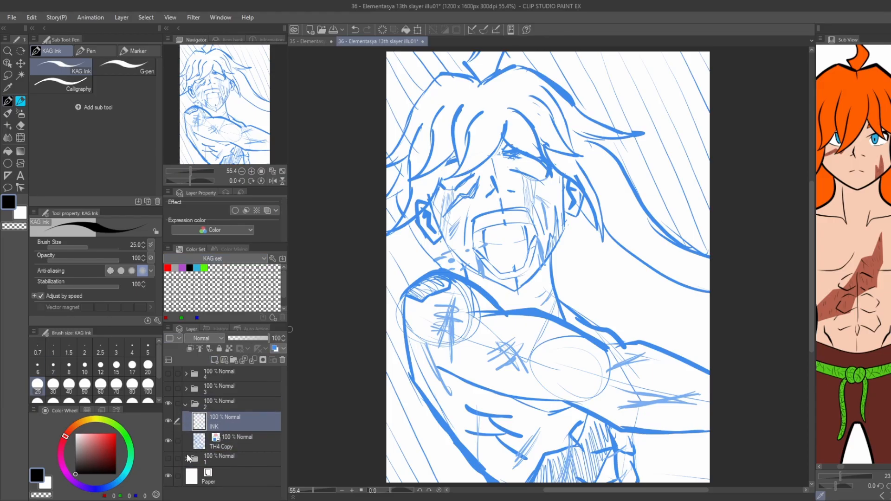
Lower the TH4 Copy sketch's opacity to 33% and return to the INK layer.
{"action": "left_click", "coordinate": [227, 441]}
{"action": "left_click_drag", "start_coordinate": [268, 338], "coordinate": [241, 334]}
{"action": "left_click", "coordinate": [232, 421]}
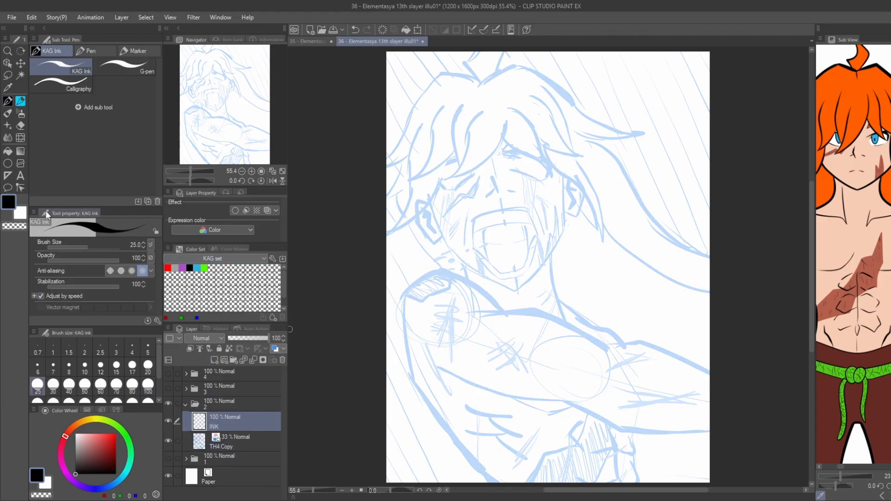
Ink the tapered hair locks over the left side of the forehead using KAG Ink at size 60.
{"action": "key", "text": "bracketright"}
{"action": "key", "text": "bracketright"}
{"action": "key", "text": "ctrl+alt+0"}
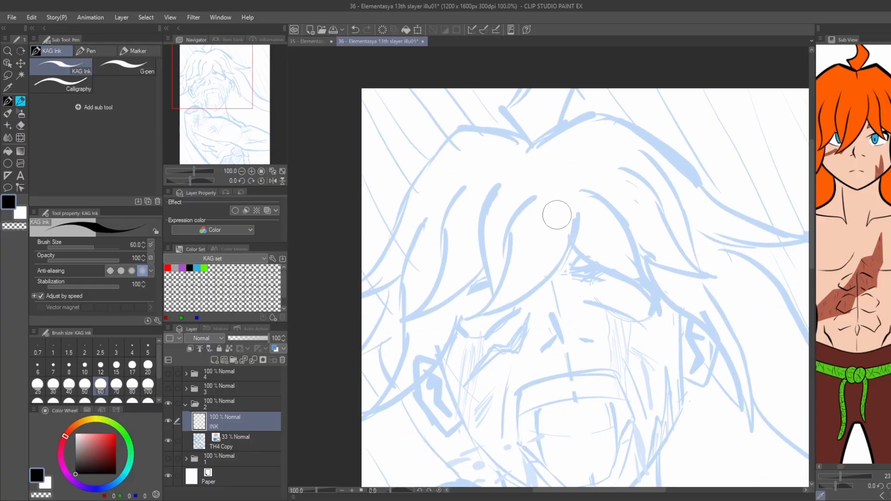
{"action": "mouse_move", "coordinate": [574, 234]}
{"action": "left_mouse_down"}
{"action": "mouse_move", "coordinate": [579, 211]}
{"action": "mouse_move", "coordinate": [463, 319]}
{"action": "mouse_move", "coordinate": [543, 187]}
{"action": "left_mouse_up"}
{"action": "key", "text": "ctrl+z"}
{"action": "left_click_drag", "start_coordinate": [486, 304], "coordinate": [544, 186]}
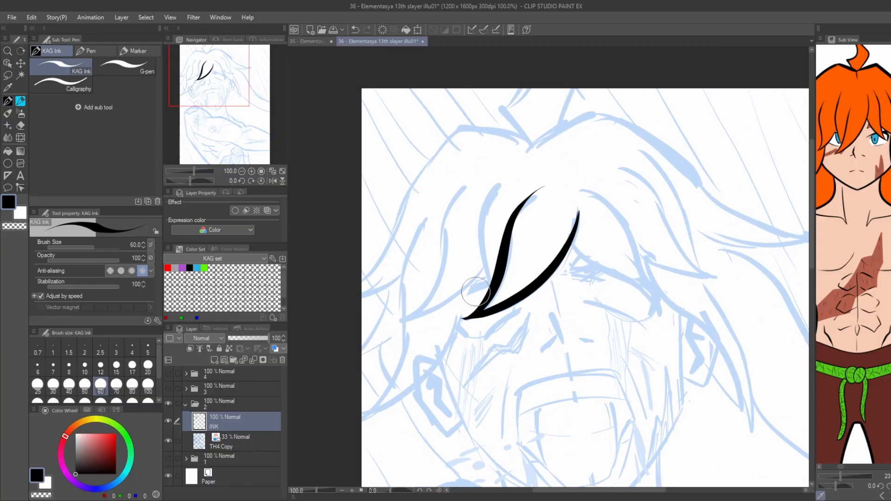
{"action": "left_click_drag", "start_coordinate": [486, 303], "coordinate": [502, 175]}
{"action": "mouse_move", "coordinate": [487, 261]}
{"action": "left_mouse_down"}
{"action": "mouse_move", "coordinate": [391, 322]}
{"action": "mouse_move", "coordinate": [470, 178]}
{"action": "left_mouse_up"}
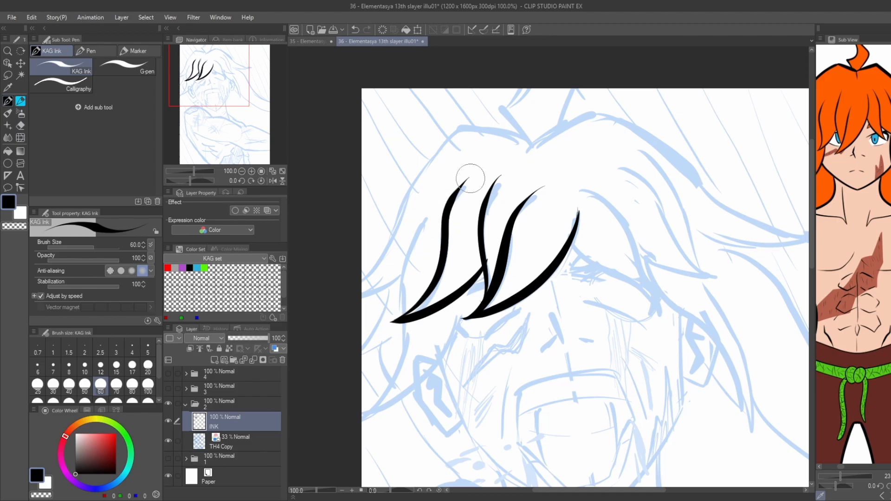
{"action": "left_click_drag", "start_coordinate": [431, 312], "coordinate": [447, 272]}
{"action": "left_click_drag", "start_coordinate": [486, 250], "coordinate": [449, 319]}
{"action": "key", "text": "ctrl+z"}
Ink the fringe locks falling over the right side of the forehead.
{"action": "mouse_move", "coordinate": [485, 249]}
{"action": "left_mouse_down"}
{"action": "mouse_move", "coordinate": [378, 375]}
{"action": "mouse_move", "coordinate": [448, 175]}
{"action": "left_mouse_up"}
{"action": "mouse_move", "coordinate": [582, 199]}
{"action": "left_mouse_down"}
{"action": "mouse_move", "coordinate": [488, 251]}
{"action": "mouse_move", "coordinate": [579, 301]}
{"action": "left_mouse_up"}
{"action": "key", "text": "ctrl+z"}
{"action": "key", "text": "ctrl+z"}
{"action": "left_click_drag", "start_coordinate": [493, 259], "coordinate": [579, 297]}
{"action": "left_click_drag", "start_coordinate": [580, 300], "coordinate": [499, 188]}
{"action": "left_click_drag", "start_coordinate": [562, 266], "coordinate": [639, 291]}
{"action": "left_click_drag", "start_coordinate": [638, 292], "coordinate": [530, 170]}
Ink the outer contour of the hair up the left side and over the crown.
{"action": "key", "text": "ctrl+z"}
{"action": "mouse_move", "coordinate": [642, 292]}
{"action": "left_mouse_down"}
{"action": "mouse_move", "coordinate": [592, 235]}
{"action": "mouse_move", "coordinate": [535, 176]}
{"action": "left_mouse_up"}
{"action": "mouse_move", "coordinate": [322, 292]}
{"action": "left_mouse_down"}
{"action": "mouse_move", "coordinate": [445, 293]}
{"action": "mouse_move", "coordinate": [401, 309]}
{"action": "mouse_move", "coordinate": [461, 198]}
{"action": "left_mouse_up"}
{"action": "key", "text": "ctrl+z"}
{"action": "left_click_drag", "start_coordinate": [396, 296], "coordinate": [503, 142]}
{"action": "left_click_drag", "start_coordinate": [505, 140], "coordinate": [446, 193]}
{"action": "mouse_move", "coordinate": [444, 193]}
{"action": "left_mouse_down"}
{"action": "mouse_move", "coordinate": [515, 208]}
{"action": "mouse_move", "coordinate": [588, 181]}
{"action": "left_mouse_up"}
{"action": "mouse_move", "coordinate": [576, 184]}
{"action": "left_mouse_down"}
{"action": "mouse_move", "coordinate": [496, 189]}
{"action": "mouse_move", "coordinate": [572, 218]}
{"action": "left_mouse_up"}
{"action": "key", "text": "ctrl+z"}
Ink the hair's right contour with its pointed tip, the short top strands and the long trailing strand.
{"action": "left_click_drag", "start_coordinate": [505, 185], "coordinate": [738, 307]}
{"action": "mouse_move", "coordinate": [738, 307]}
{"action": "left_mouse_down"}
{"action": "mouse_move", "coordinate": [706, 316]}
{"action": "mouse_move", "coordinate": [602, 301]}
{"action": "left_mouse_up"}
{"action": "left_click_drag", "start_coordinate": [519, 191], "coordinate": [550, 215]}
{"action": "left_click_drag", "start_coordinate": [428, 201], "coordinate": [464, 236]}
{"action": "left_click_drag", "start_coordinate": [428, 201], "coordinate": [451, 184]}
{"action": "left_click_drag", "start_coordinate": [495, 218], "coordinate": [506, 184]}
{"action": "mouse_move", "coordinate": [674, 339]}
{"action": "left_mouse_down"}
{"action": "mouse_move", "coordinate": [547, 177]}
{"action": "mouse_move", "coordinate": [783, 378]}
{"action": "left_mouse_up"}
{"action": "scroll", "coordinate": [783, 379], "scroll_direction": "down", "scroll_amount": 2}
Ink both edges of the pointed hair lock hanging in front of the right ear.
{"action": "mouse_move", "coordinate": [463, 269]}
{"action": "left_mouse_down"}
{"action": "mouse_move", "coordinate": [382, 146]}
{"action": "mouse_move", "coordinate": [344, 166]}
{"action": "left_mouse_up"}
{"action": "scroll", "coordinate": [510, 173], "scroll_direction": "up", "scroll_amount": 3}
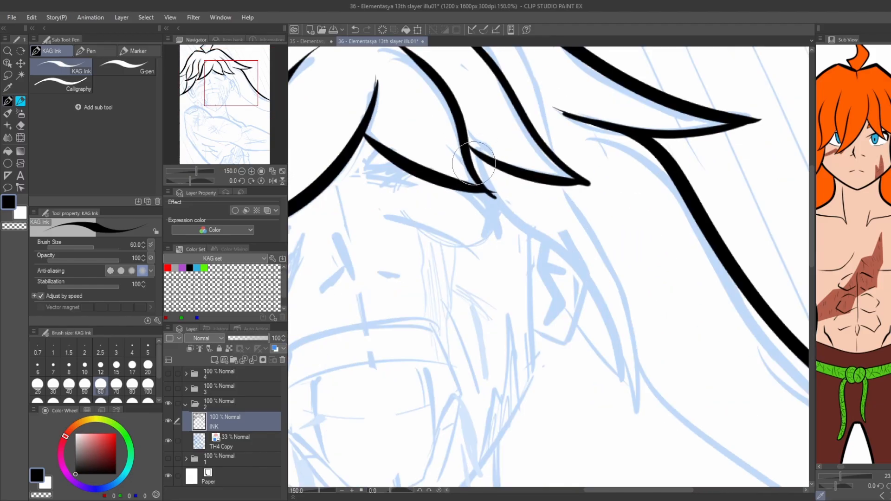
{"action": "left_click_drag", "start_coordinate": [480, 189], "coordinate": [627, 418]}
{"action": "mouse_move", "coordinate": [559, 180]}
{"action": "left_mouse_down"}
{"action": "mouse_move", "coordinate": [595, 240]}
{"action": "mouse_move", "coordinate": [628, 427]}
{"action": "left_mouse_up"}
{"action": "scroll", "coordinate": [628, 427], "scroll_direction": "down", "scroll_amount": 3}
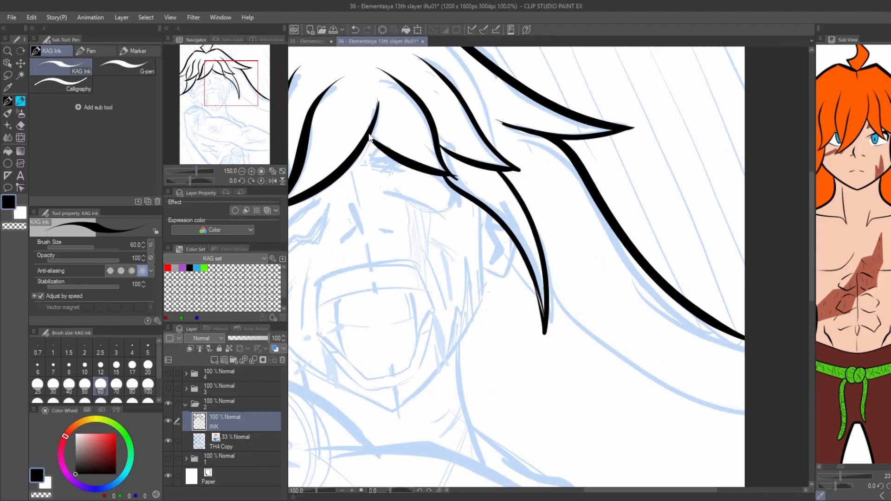
Ink the right side of the face from the temple down the jaw to the chin.
{"action": "scroll", "coordinate": [550, 164], "scroll_direction": "up", "scroll_amount": 1}
{"action": "left_click_drag", "start_coordinate": [558, 165], "coordinate": [605, 209]}
{"action": "scroll", "coordinate": [612, 210], "scroll_direction": "up", "scroll_amount": 1}
{"action": "mouse_move", "coordinate": [612, 199]}
{"action": "left_mouse_down"}
{"action": "mouse_move", "coordinate": [618, 293]}
{"action": "mouse_move", "coordinate": [534, 414]}
{"action": "left_mouse_up"}
{"action": "key", "text": "ctrl+z"}
{"action": "key", "text": "ctrl+z"}
{"action": "key", "text": "ctrl+z"}
Ink the left jawline down to the chin and thicken the right jawline.
{"action": "key", "text": "ctrl+z"}
{"action": "left_click_drag", "start_coordinate": [618, 284], "coordinate": [527, 411]}
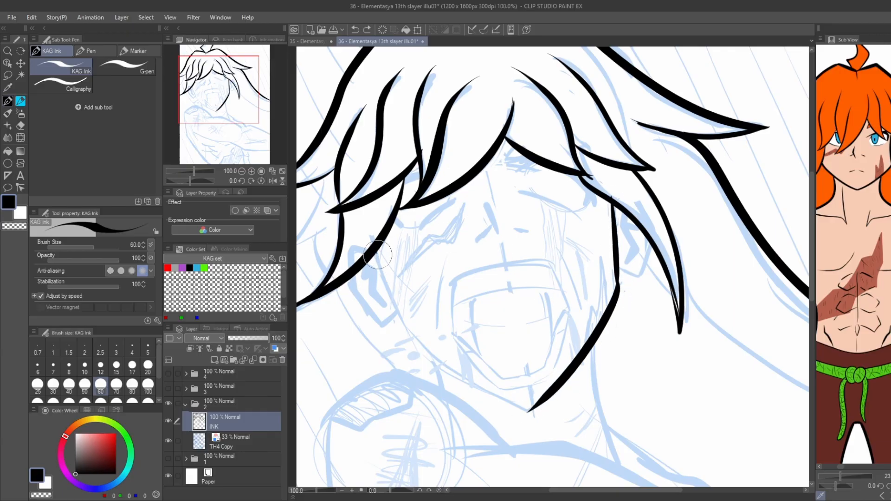
{"action": "mouse_move", "coordinate": [378, 254]}
{"action": "left_mouse_down"}
{"action": "mouse_move", "coordinate": [409, 332]}
{"action": "mouse_move", "coordinate": [533, 416]}
{"action": "mouse_move", "coordinate": [409, 335]}
{"action": "mouse_move", "coordinate": [528, 411]}
{"action": "left_mouse_up"}
{"action": "key", "text": "ctrl+z"}
{"action": "key", "text": "ctrl+z"}
{"action": "key", "text": "ctrl+z"}
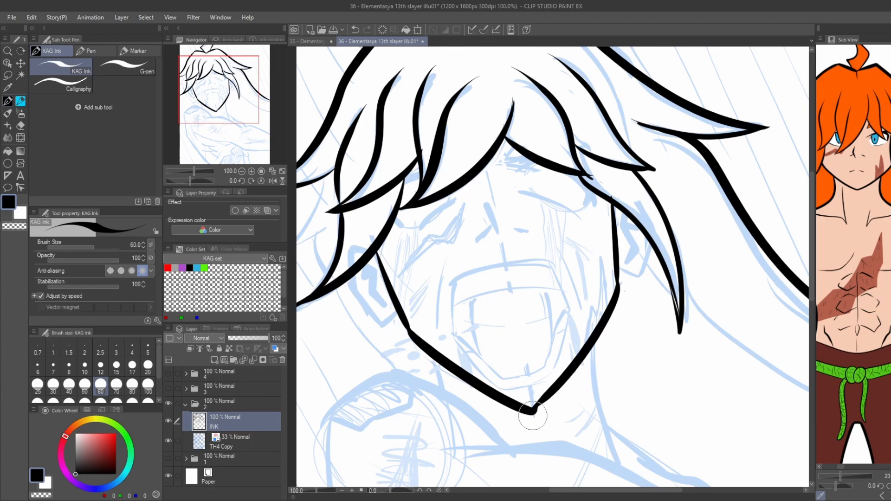
{"action": "left_click_drag", "start_coordinate": [571, 369], "coordinate": [620, 284]}
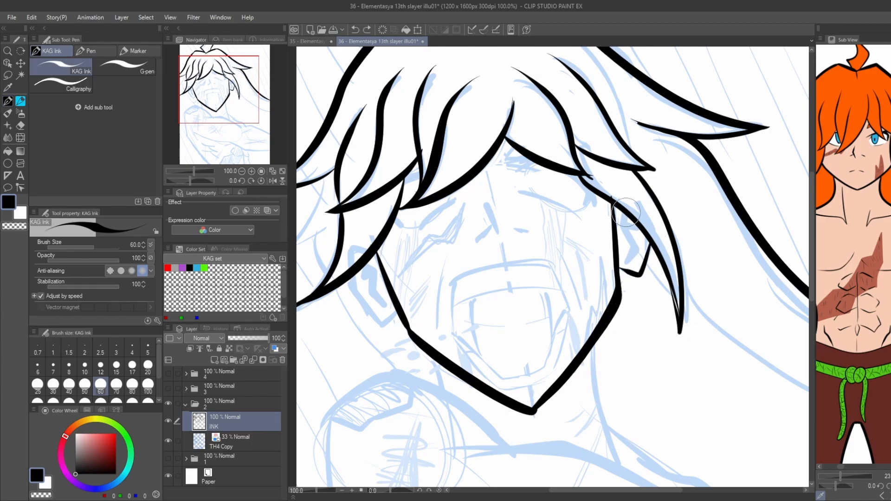
Ink the inner details of both ears and the two sides of the neck.
{"action": "left_click_drag", "start_coordinate": [623, 215], "coordinate": [629, 263]}
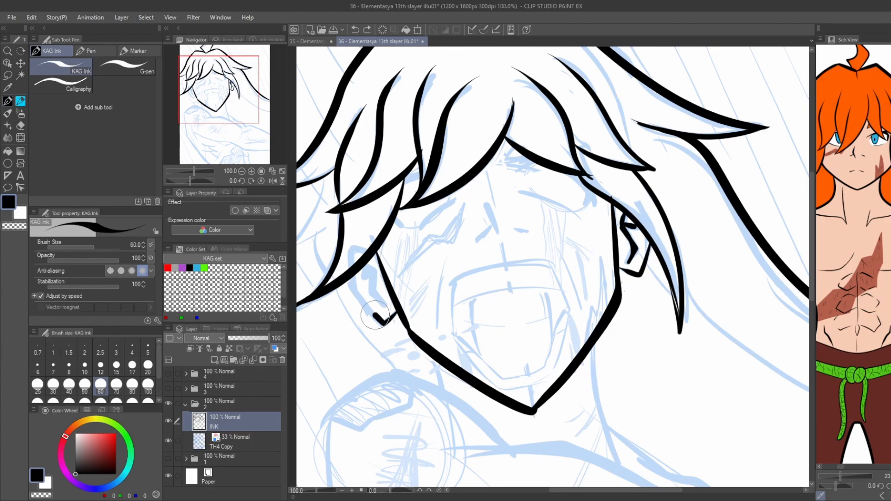
{"action": "key", "text": "ctrl+z"}
{"action": "mouse_move", "coordinate": [394, 316]}
{"action": "left_mouse_down"}
{"action": "mouse_move", "coordinate": [351, 282]}
{"action": "mouse_move", "coordinate": [384, 232]}
{"action": "left_mouse_up"}
{"action": "left_click_drag", "start_coordinate": [418, 288], "coordinate": [426, 329]}
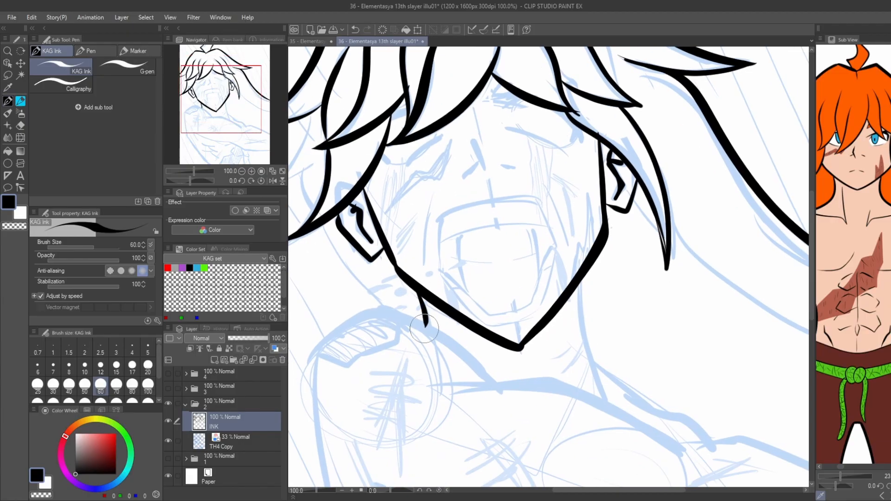
{"action": "left_click_drag", "start_coordinate": [583, 283], "coordinate": [609, 400]}
Ink the shoulder and the upper edge of the arm stretched across the chest.
{"action": "key", "text": "ctrl+minus"}
{"action": "left_click_drag", "start_coordinate": [340, 284], "coordinate": [315, 204]}
{"action": "key", "text": "ctrl+z"}
{"action": "mouse_move", "coordinate": [375, 317]}
{"action": "left_mouse_down"}
{"action": "mouse_move", "coordinate": [379, 339]}
{"action": "mouse_move", "coordinate": [403, 215]}
{"action": "mouse_move", "coordinate": [617, 306]}
{"action": "left_mouse_up"}
{"action": "key", "text": "ctrl+z"}
{"action": "mouse_move", "coordinate": [448, 266]}
{"action": "left_mouse_down"}
{"action": "mouse_move", "coordinate": [547, 268]}
{"action": "mouse_move", "coordinate": [668, 307]}
{"action": "mouse_move", "coordinate": [740, 347]}
{"action": "left_mouse_up"}
{"action": "key", "text": "ctrl+z"}
Ink the underside of the outstretched arm and the left side of the torso.
{"action": "mouse_move", "coordinate": [742, 408]}
{"action": "left_mouse_down"}
{"action": "mouse_move", "coordinate": [669, 409]}
{"action": "mouse_move", "coordinate": [557, 367]}
{"action": "mouse_move", "coordinate": [399, 326]}
{"action": "left_mouse_up"}
{"action": "scroll", "coordinate": [399, 326], "scroll_direction": "down", "scroll_amount": 3}
{"action": "mouse_move", "coordinate": [374, 246]}
{"action": "left_mouse_down"}
{"action": "mouse_move", "coordinate": [386, 274]}
{"action": "mouse_move", "coordinate": [481, 386]}
{"action": "left_mouse_up"}
Ink the fingers and knuckles of the fist below the outstretched arm.
{"action": "scroll", "coordinate": [652, 393], "scroll_direction": "up", "scroll_amount": 1}
{"action": "left_click_drag", "start_coordinate": [635, 295], "coordinate": [650, 379]}
{"action": "key", "text": "ctrl+z"}
{"action": "left_click_drag", "start_coordinate": [606, 290], "coordinate": [619, 378]}
{"action": "mouse_move", "coordinate": [603, 318]}
{"action": "left_mouse_down"}
{"action": "mouse_move", "coordinate": [573, 327]}
{"action": "mouse_move", "coordinate": [537, 304]}
{"action": "left_mouse_up"}
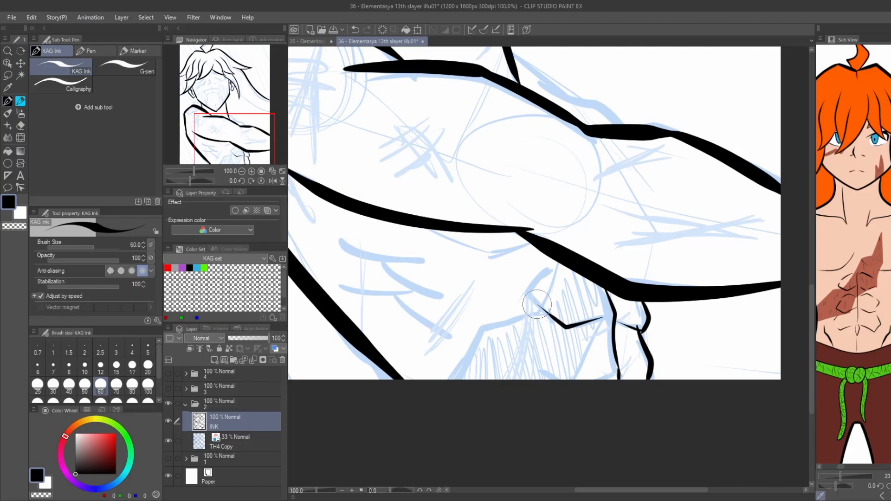
{"action": "left_click_drag", "start_coordinate": [561, 385], "coordinate": [552, 340]}
Ink the rib and muscle lines on the torso beneath the outstretched arm.
{"action": "left_click_drag", "start_coordinate": [337, 154], "coordinate": [409, 183]}
{"action": "left_click_drag", "start_coordinate": [513, 285], "coordinate": [402, 273]}
{"action": "left_click_drag", "start_coordinate": [528, 329], "coordinate": [455, 288]}
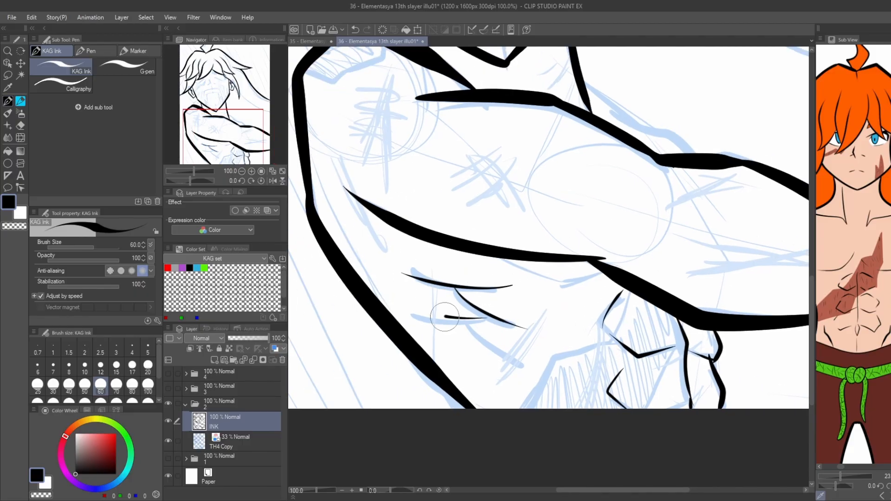
{"action": "left_click_drag", "start_coordinate": [490, 317], "coordinate": [417, 314]}
{"action": "left_click_drag", "start_coordinate": [520, 362], "coordinate": [458, 322]}
Ink the lower contour of the marked patch on top of the left shoulder.
{"action": "scroll", "coordinate": [394, 233], "scroll_direction": "down", "scroll_amount": 1}
{"action": "left_click_drag", "start_coordinate": [394, 233], "coordinate": [464, 339]}
{"action": "scroll", "coordinate": [450, 186], "scroll_direction": "up", "scroll_amount": 1}
{"action": "mouse_move", "coordinate": [467, 211]}
{"action": "left_mouse_down"}
{"action": "mouse_move", "coordinate": [466, 225]}
{"action": "mouse_move", "coordinate": [418, 249]}
{"action": "left_mouse_up"}
{"action": "scroll", "coordinate": [409, 237], "scroll_direction": "down", "scroll_amount": 1}
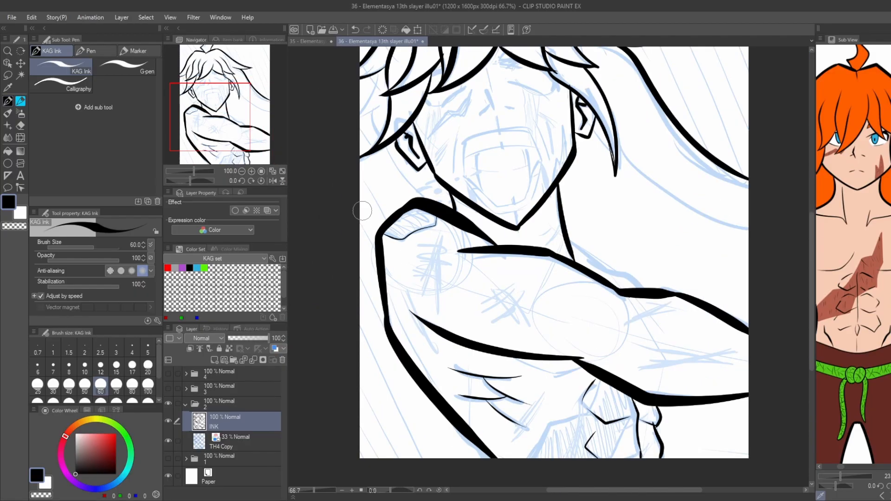
Ink the thin tendon lines on the neck below the jaw.
{"action": "scroll", "coordinate": [430, 197], "scroll_direction": "up", "scroll_amount": 2}
{"action": "mouse_move", "coordinate": [430, 197]}
{"action": "left_mouse_down"}
{"action": "mouse_move", "coordinate": [464, 255]}
{"action": "mouse_move", "coordinate": [533, 281]}
{"action": "left_mouse_up"}
{"action": "scroll", "coordinate": [464, 255], "scroll_direction": "down", "scroll_amount": 1}
{"action": "scroll", "coordinate": [484, 155], "scroll_direction": "down", "scroll_amount": 3}
{"action": "scroll", "coordinate": [492, 209], "scroll_direction": "up", "scroll_amount": 2}
{"action": "scroll", "coordinate": [343, 157], "scroll_direction": "down", "scroll_amount": 2}
Ink the far shoulder line beside the neck and the crease at the elbow.
{"action": "left_click_drag", "start_coordinate": [297, 116], "coordinate": [379, 135]}
{"action": "scroll", "coordinate": [520, 161], "scroll_direction": "up", "scroll_amount": 3}
{"action": "left_click_drag", "start_coordinate": [464, 217], "coordinate": [524, 266]}
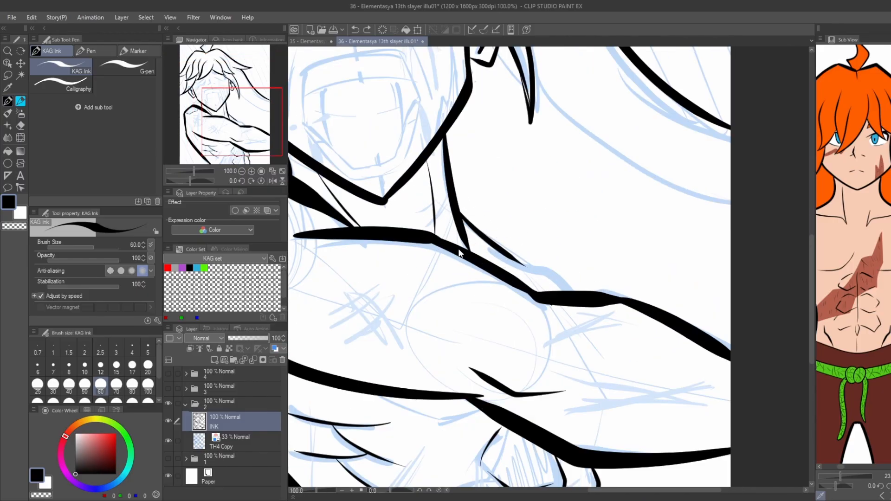
{"action": "scroll", "coordinate": [459, 253], "scroll_direction": "down", "scroll_amount": 3}
Ink the small hair tuft at the left edge and the line running from behind the left ear to the shoulder.
{"action": "scroll", "coordinate": [450, 249], "scroll_direction": "up", "scroll_amount": 3}
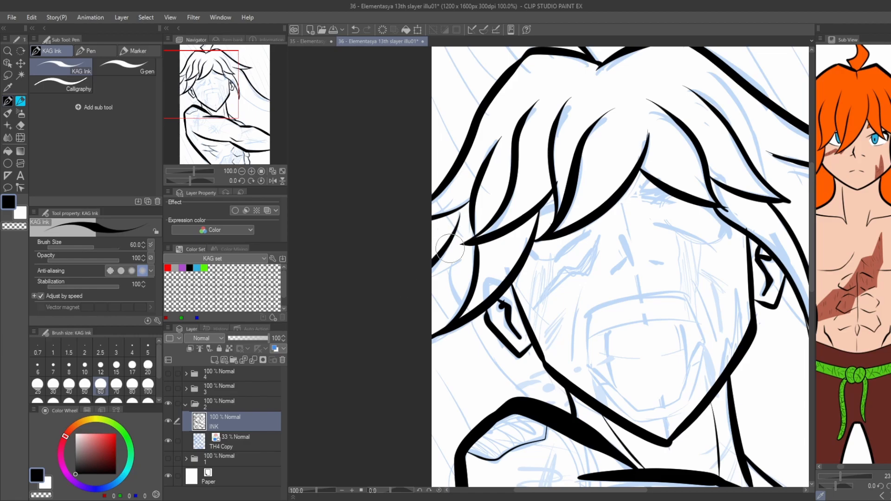
{"action": "mouse_move", "coordinate": [465, 257]}
{"action": "left_mouse_down"}
{"action": "mouse_move", "coordinate": [436, 277]}
{"action": "mouse_move", "coordinate": [448, 292]}
{"action": "left_mouse_up"}
{"action": "key", "text": "ctrl+z"}
{"action": "mouse_move", "coordinate": [434, 279]}
{"action": "left_mouse_down"}
{"action": "mouse_move", "coordinate": [462, 260]}
{"action": "mouse_move", "coordinate": [458, 304]}
{"action": "left_mouse_up"}
{"action": "left_click_drag", "start_coordinate": [471, 318], "coordinate": [514, 395]}
{"action": "key", "text": "ctrl+z"}
Ink the lower edge of the ponytail sweeping from the right ear to the canvas edge.
{"action": "scroll", "coordinate": [435, 281], "scroll_direction": "down", "scroll_amount": 2}
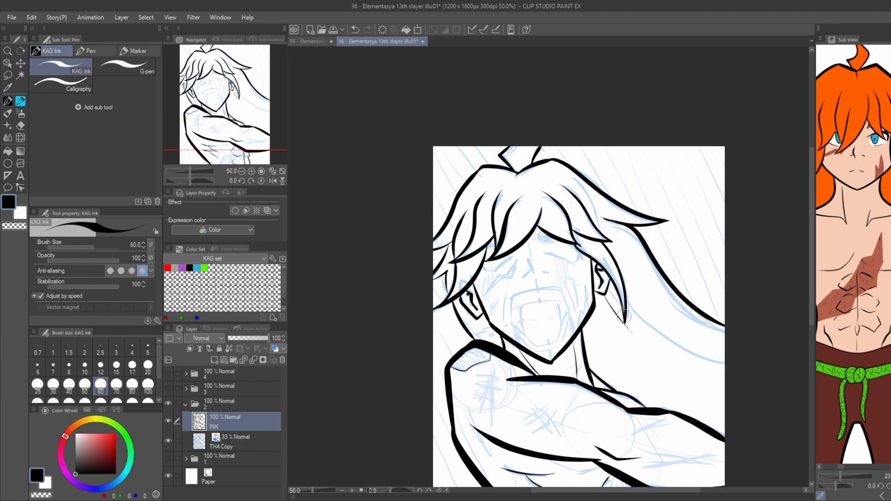
{"action": "mouse_move", "coordinate": [597, 299]}
{"action": "left_mouse_down"}
{"action": "mouse_move", "coordinate": [624, 324]}
{"action": "mouse_move", "coordinate": [724, 364]}
{"action": "left_mouse_up"}
{"action": "scroll", "coordinate": [576, 306], "scroll_direction": "up", "scroll_amount": 3}
{"action": "key", "text": "ctrl+z"}
Set the brush size to 30 and ink the outline of the wide-open mouth.
{"action": "left_click", "coordinate": [53, 386]}
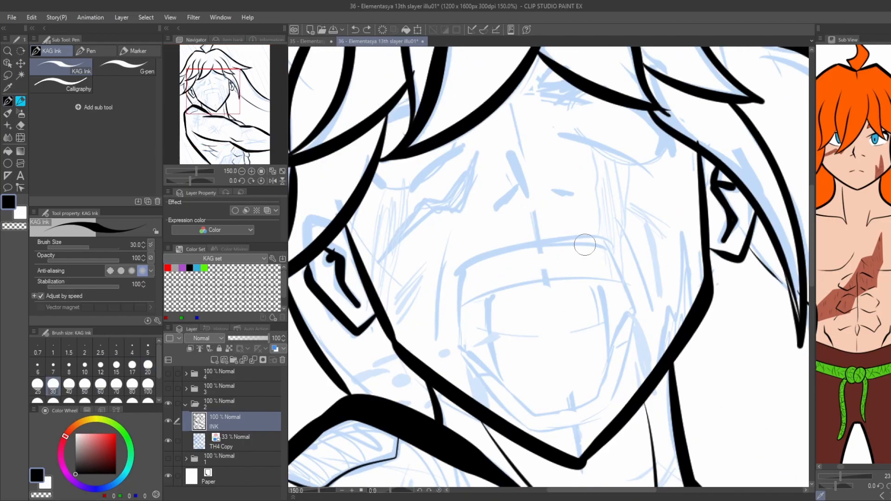
{"action": "mouse_move", "coordinate": [606, 247]}
{"action": "left_mouse_down"}
{"action": "mouse_move", "coordinate": [538, 244]}
{"action": "mouse_move", "coordinate": [461, 265]}
{"action": "mouse_move", "coordinate": [459, 354]}
{"action": "left_mouse_up"}
{"action": "left_click", "coordinate": [461, 266]}
{"action": "key", "text": "ctrl+z"}
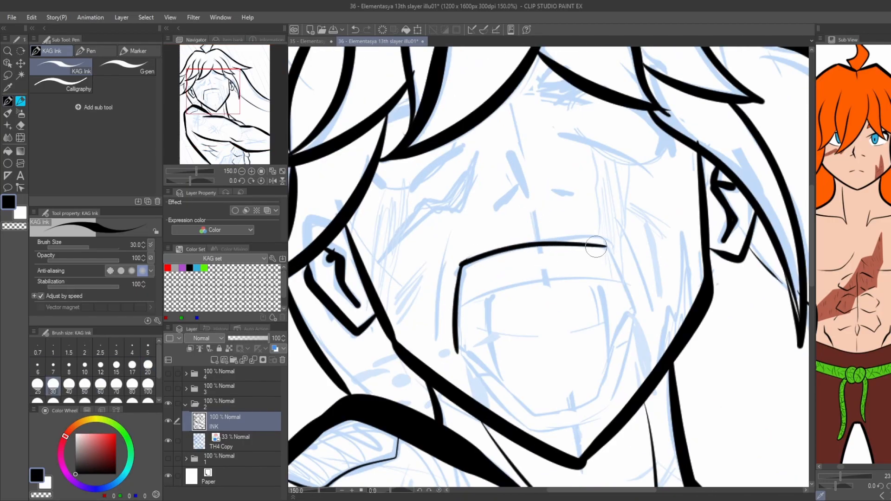
{"action": "mouse_move", "coordinate": [604, 245]}
{"action": "left_mouse_down"}
{"action": "mouse_move", "coordinate": [636, 318]}
{"action": "mouse_move", "coordinate": [606, 410]}
{"action": "mouse_move", "coordinate": [530, 428]}
{"action": "left_mouse_up"}
{"action": "key", "text": "ctrl+z"}
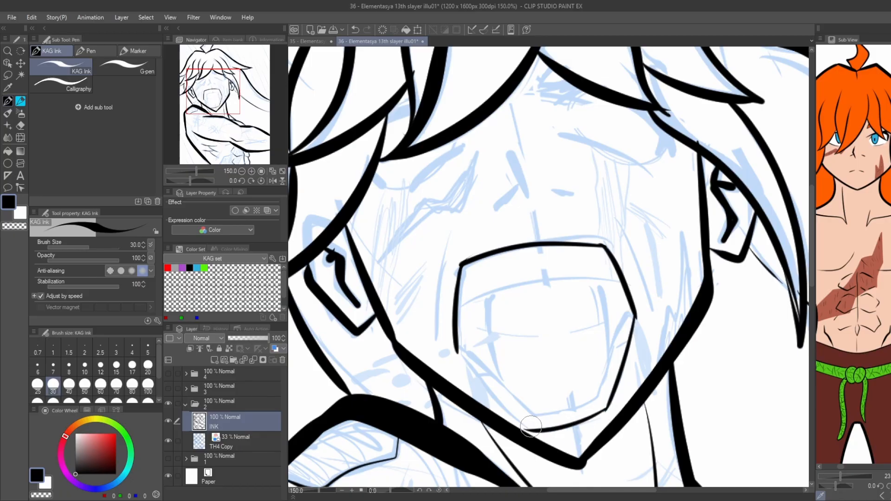
{"action": "key", "text": "ctrl+z"}
{"action": "mouse_move", "coordinate": [607, 410]}
{"action": "left_mouse_down"}
{"action": "mouse_move", "coordinate": [552, 429]}
{"action": "mouse_move", "coordinate": [459, 354]}
{"action": "left_mouse_up"}
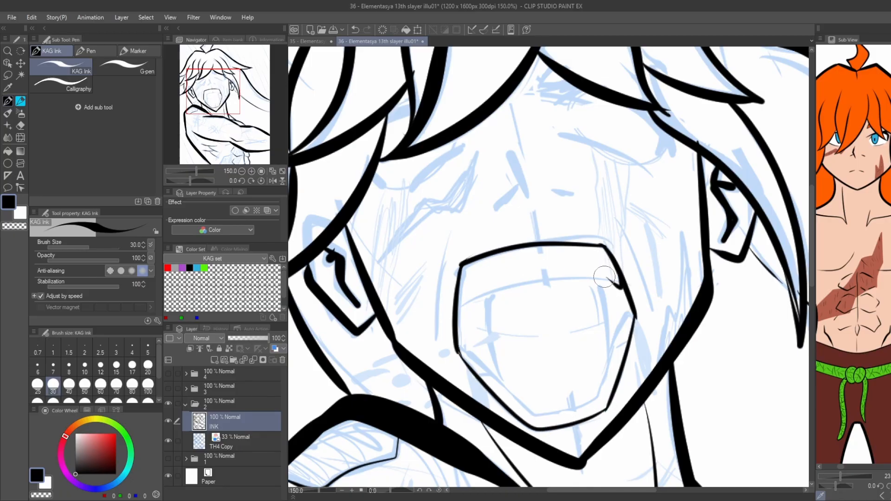
Ink the upper and lower teeth edges and the tongue with its centre line inside the mouth.
{"action": "key", "text": "ctrl+z"}
{"action": "left_click_drag", "start_coordinate": [606, 278], "coordinate": [474, 293]}
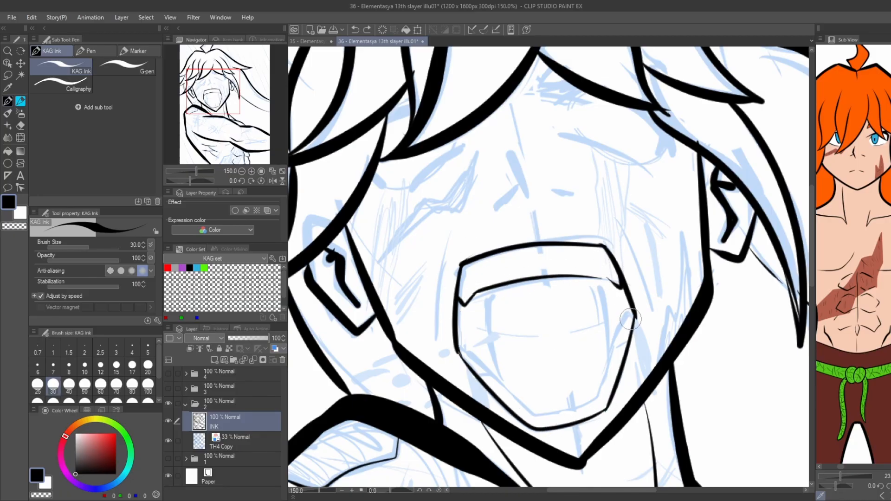
{"action": "mouse_move", "coordinate": [630, 319]}
{"action": "left_mouse_down"}
{"action": "mouse_move", "coordinate": [599, 384]}
{"action": "mouse_move", "coordinate": [530, 411]}
{"action": "mouse_move", "coordinate": [495, 377]}
{"action": "mouse_move", "coordinate": [487, 291]}
{"action": "left_mouse_up"}
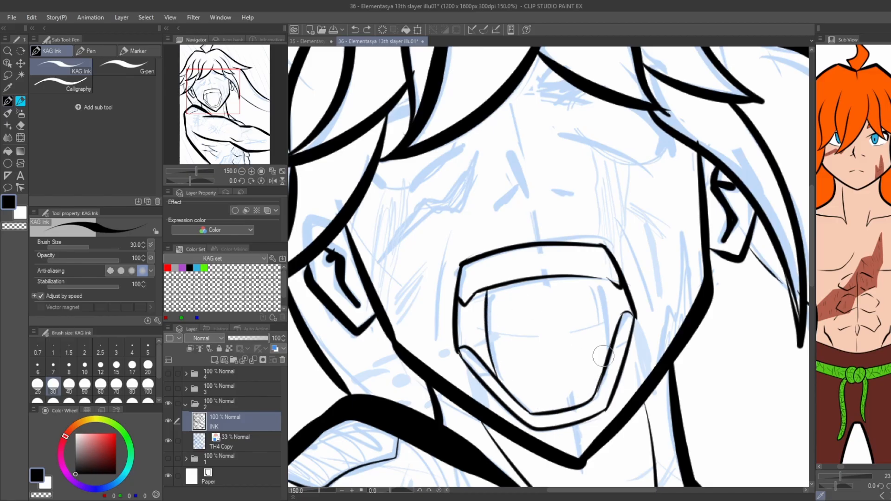
{"action": "left_click_drag", "start_coordinate": [606, 359], "coordinate": [592, 279]}
{"action": "left_click_drag", "start_coordinate": [553, 352], "coordinate": [544, 296]}
Ink the nose with its nostrils and the closed lid line of the right eye.
{"action": "scroll", "coordinate": [529, 292], "scroll_direction": "up", "scroll_amount": 1}
{"action": "mouse_move", "coordinate": [528, 169]}
{"action": "left_mouse_down"}
{"action": "mouse_move", "coordinate": [528, 293]}
{"action": "mouse_move", "coordinate": [505, 209]}
{"action": "mouse_move", "coordinate": [530, 299]}
{"action": "mouse_move", "coordinate": [485, 299]}
{"action": "left_mouse_up"}
{"action": "key", "text": "ctrl+z"}
{"action": "key", "text": "ctrl+z"}
{"action": "left_click_drag", "start_coordinate": [557, 276], "coordinate": [587, 280]}
{"action": "mouse_move", "coordinate": [555, 207]}
{"action": "left_mouse_down"}
{"action": "mouse_move", "coordinate": [517, 229]}
{"action": "mouse_move", "coordinate": [659, 280]}
{"action": "mouse_move", "coordinate": [676, 234]}
{"action": "left_mouse_up"}
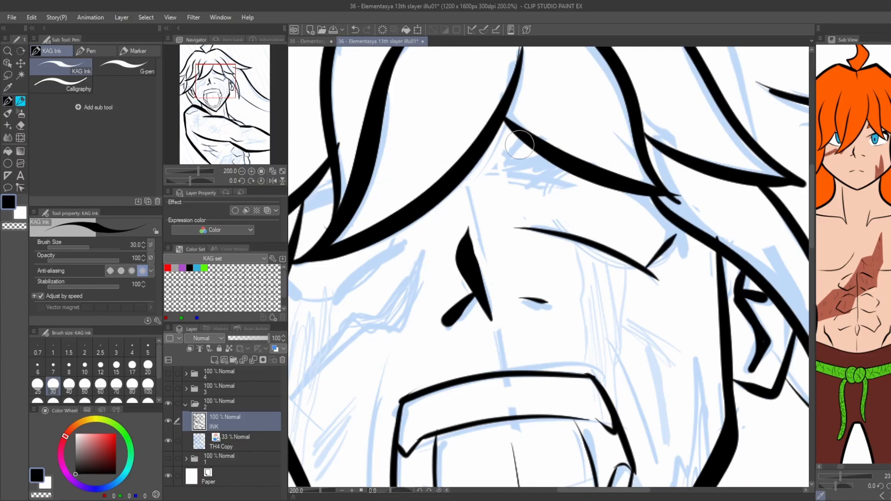
Ink the furrow marks between the brows and thicken the outer corner of the right eye.
{"action": "left_click_drag", "start_coordinate": [520, 144], "coordinate": [515, 163]}
{"action": "left_click_drag", "start_coordinate": [501, 187], "coordinate": [554, 185]}
{"action": "left_click_drag", "start_coordinate": [618, 212], "coordinate": [664, 242]}
{"action": "key", "text": "ctrl+z"}
{"action": "mouse_move", "coordinate": [628, 210]}
{"action": "left_mouse_down"}
{"action": "mouse_move", "coordinate": [638, 212]}
{"action": "mouse_move", "coordinate": [641, 287]}
{"action": "left_mouse_up"}
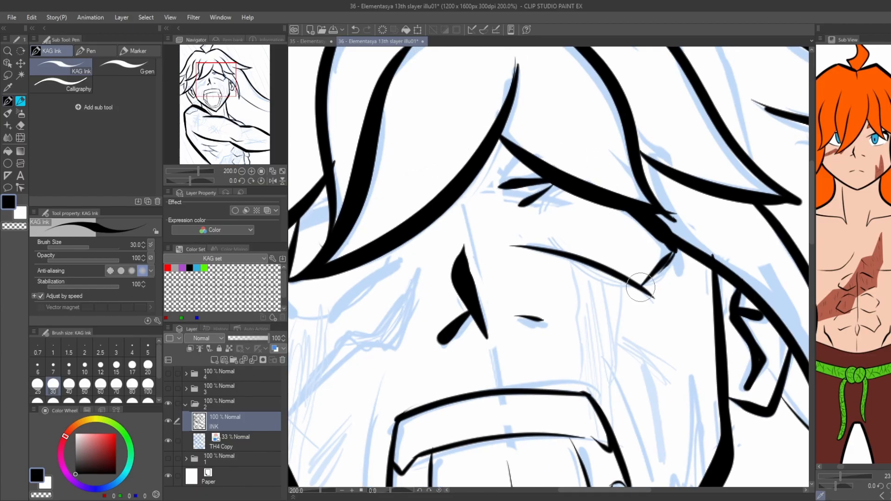
{"action": "left_click_drag", "start_coordinate": [662, 238], "coordinate": [649, 278]}
Ink the closed left eye beneath the fringe.
{"action": "scroll", "coordinate": [441, 195], "scroll_direction": "down", "scroll_amount": 1}
{"action": "left_click_drag", "start_coordinate": [442, 195], "coordinate": [542, 147]}
{"action": "key", "text": "ctrl+z"}
{"action": "mouse_move", "coordinate": [509, 201]}
{"action": "left_mouse_down"}
{"action": "mouse_move", "coordinate": [449, 251]}
{"action": "mouse_move", "coordinate": [456, 241]}
{"action": "left_mouse_up"}
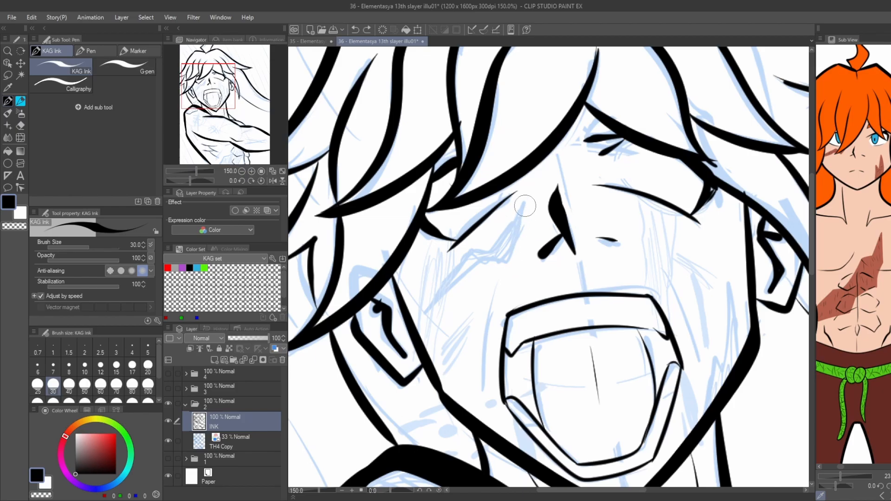
Ink the jagged scar outlines under the left eye and on the right cheek.
{"action": "left_click_drag", "start_coordinate": [453, 284], "coordinate": [422, 311]}
{"action": "left_click_drag", "start_coordinate": [422, 312], "coordinate": [477, 246]}
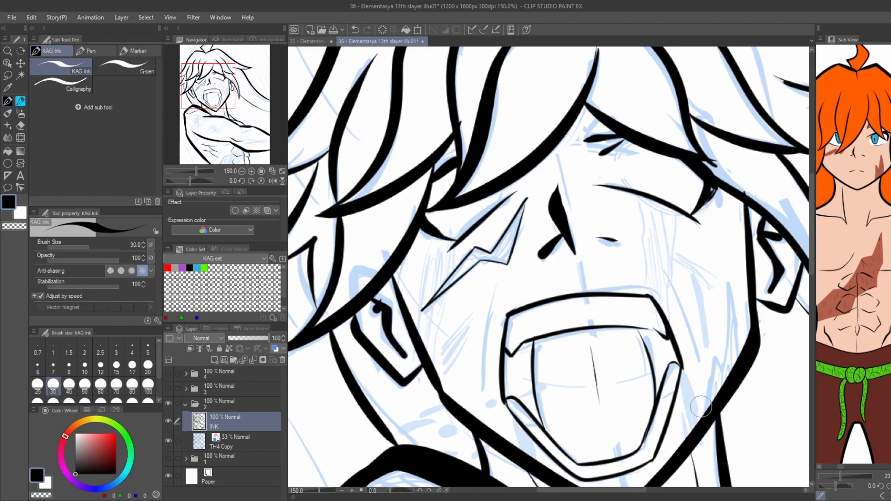
{"action": "key", "text": "ctrl+z"}
{"action": "left_click_drag", "start_coordinate": [701, 418], "coordinate": [729, 284]}
{"action": "mouse_move", "coordinate": [729, 281]}
{"action": "left_mouse_down"}
{"action": "mouse_move", "coordinate": [743, 368]}
{"action": "mouse_move", "coordinate": [711, 174]}
{"action": "left_mouse_up"}
Close the end of the shoulder patch and reinforce its lower contour.
{"action": "scroll", "coordinate": [744, 368], "scroll_direction": "down", "scroll_amount": 1}
{"action": "scroll", "coordinate": [510, 281], "scroll_direction": "up", "scroll_amount": 2}
{"action": "key", "text": "ctrl+z"}
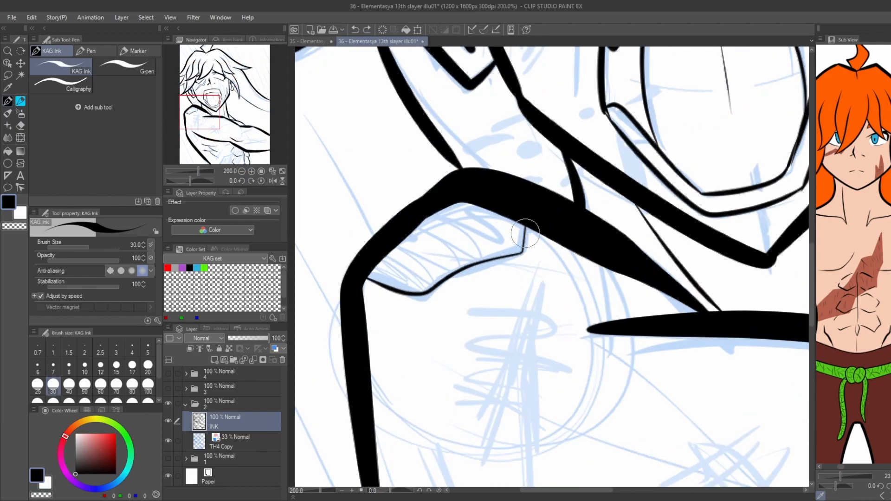
{"action": "left_click_drag", "start_coordinate": [523, 253], "coordinate": [370, 281]}
{"action": "scroll", "coordinate": [355, 285], "scroll_direction": "down", "scroll_amount": 3}
Ink the long fold lines on both cheeks beside the open mouth.
{"action": "mouse_move", "coordinate": [317, 114]}
{"action": "left_mouse_down"}
{"action": "mouse_move", "coordinate": [334, 183]}
{"action": "mouse_move", "coordinate": [347, 168]}
{"action": "left_mouse_up"}
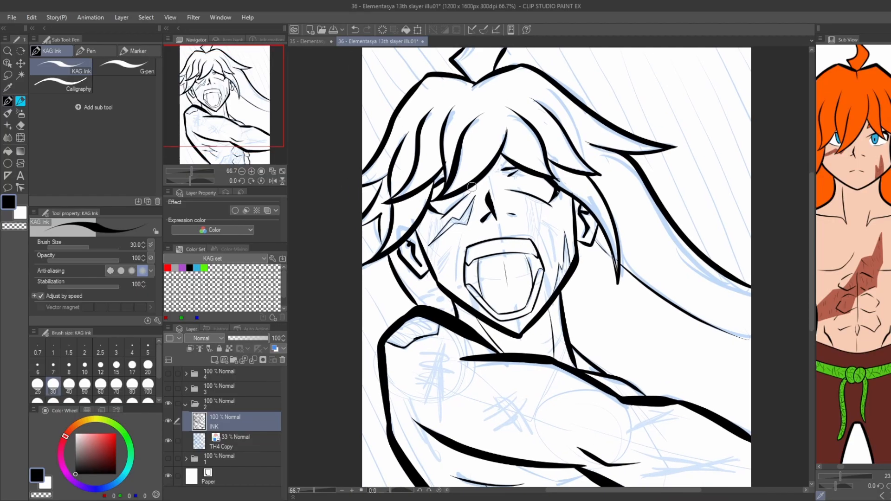
{"action": "scroll", "coordinate": [551, 274], "scroll_direction": "up", "scroll_amount": 2}
{"action": "scroll", "coordinate": [355, 172], "scroll_direction": "down", "scroll_amount": 2}
{"action": "left_click_drag", "start_coordinate": [292, 104], "coordinate": [388, 173]}
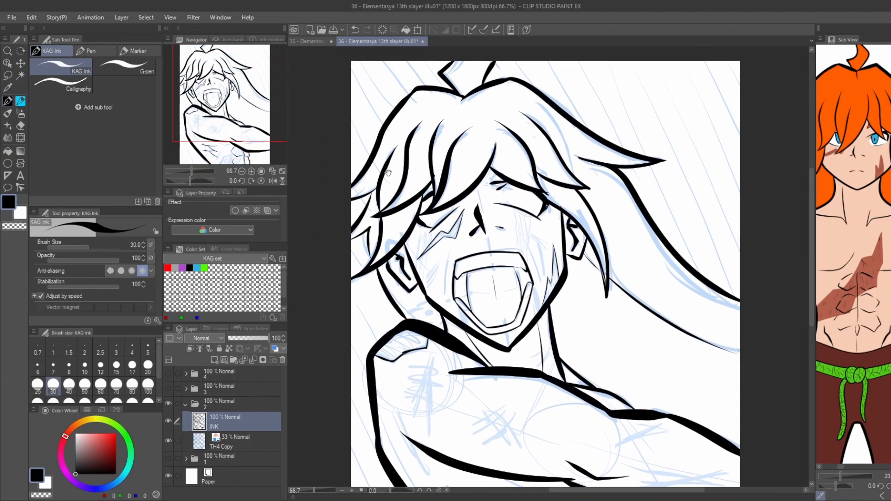
{"action": "scroll", "coordinate": [411, 264], "scroll_direction": "up", "scroll_amount": 3}
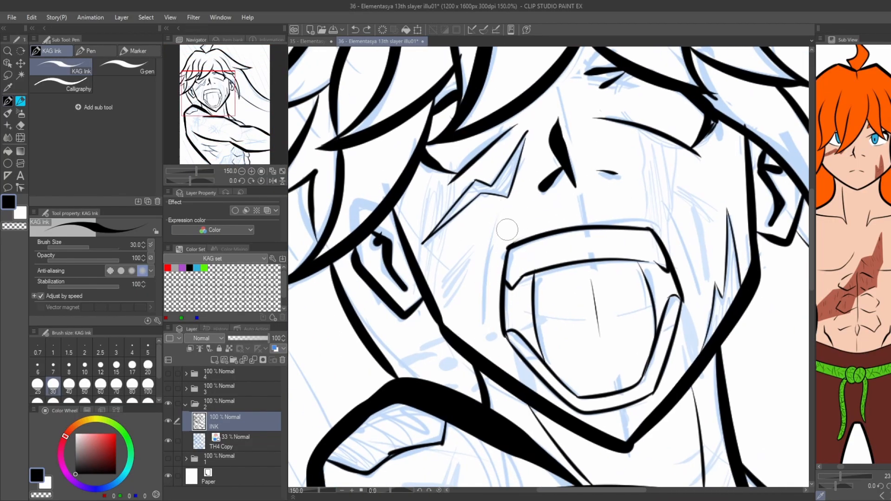
{"action": "left_click_drag", "start_coordinate": [514, 207], "coordinate": [481, 331]}
{"action": "left_click_drag", "start_coordinate": [655, 192], "coordinate": [700, 309]}
Add hatching strokes to the left cheek near the jaw and to the right cheek.
{"action": "left_click_drag", "start_coordinate": [345, 237], "coordinate": [368, 239]}
{"action": "left_click_drag", "start_coordinate": [498, 245], "coordinate": [458, 301]}
{"action": "left_click_drag", "start_coordinate": [493, 263], "coordinate": [466, 313]}
{"action": "left_click_drag", "start_coordinate": [488, 260], "coordinate": [467, 312]}
{"action": "left_click_drag", "start_coordinate": [708, 188], "coordinate": [734, 228]}
{"action": "left_click_drag", "start_coordinate": [713, 209], "coordinate": [734, 243]}
Ink the tear stream running down from the right eye and hatch the left cheek beside the scar.
{"action": "left_click_drag", "start_coordinate": [666, 142], "coordinate": [684, 223]}
{"action": "key", "text": "ctrl+z"}
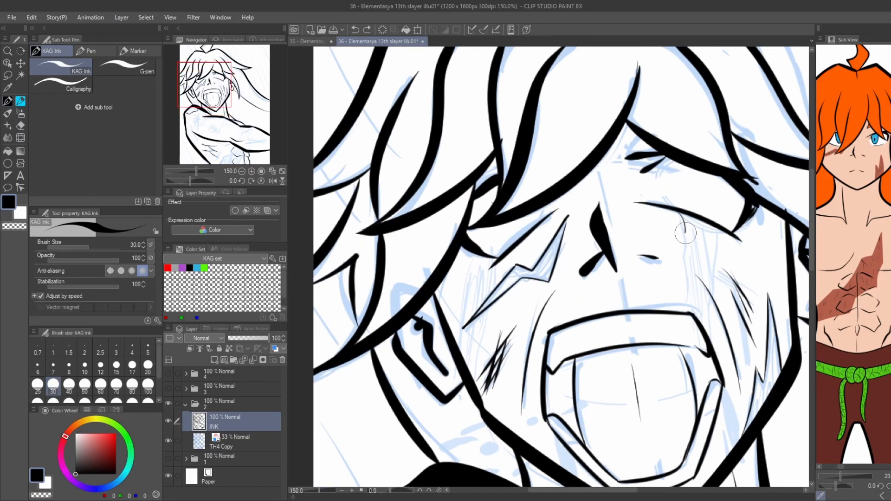
{"action": "left_click_drag", "start_coordinate": [712, 316], "coordinate": [718, 262]}
{"action": "mouse_move", "coordinate": [718, 261]}
{"action": "left_mouse_down"}
{"action": "mouse_move", "coordinate": [720, 275]}
{"action": "mouse_move", "coordinate": [763, 181]}
{"action": "left_mouse_up"}
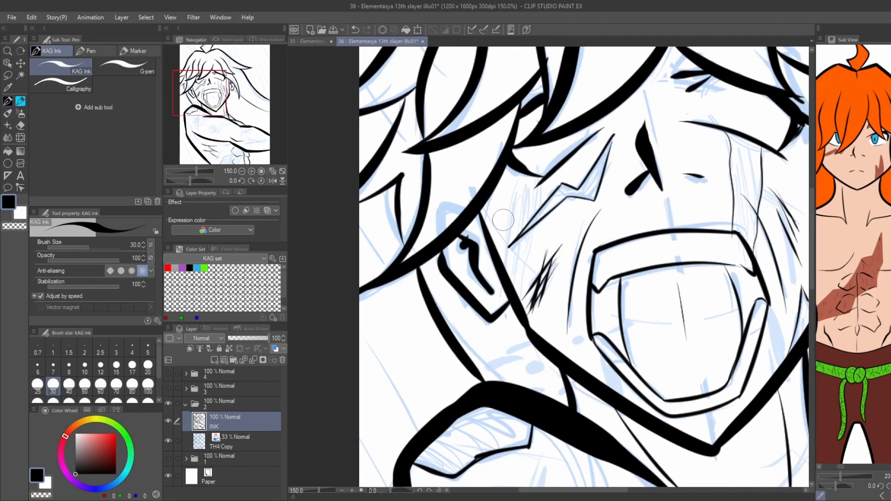
{"action": "left_click_drag", "start_coordinate": [524, 199], "coordinate": [502, 229]}
{"action": "left_click_drag", "start_coordinate": [525, 202], "coordinate": [510, 276]}
Add hatching strokes to the left shoulder and the middle of the upper arm.
{"action": "scroll", "coordinate": [529, 273], "scroll_direction": "down", "scroll_amount": 2}
{"action": "mouse_move", "coordinate": [512, 404]}
{"action": "left_mouse_down"}
{"action": "mouse_move", "coordinate": [504, 299]}
{"action": "mouse_move", "coordinate": [529, 259]}
{"action": "left_mouse_up"}
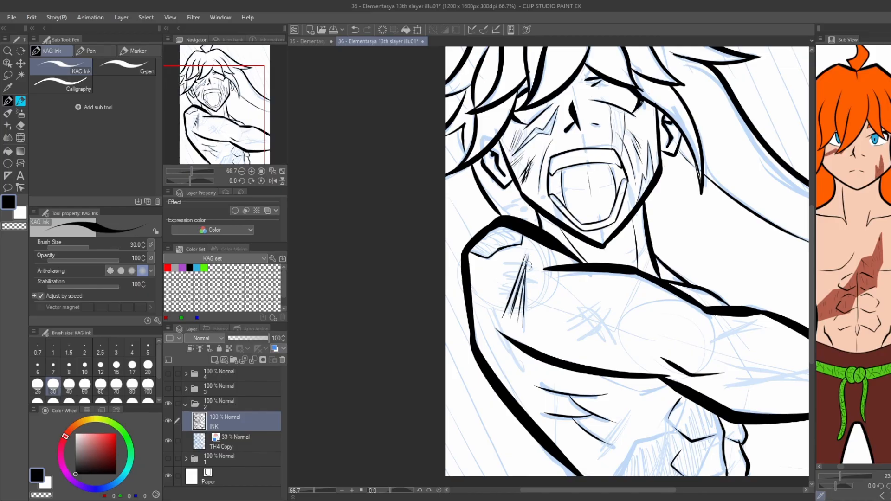
{"action": "left_click_drag", "start_coordinate": [567, 343], "coordinate": [611, 315]}
Add long and short hatching strokes along the outstretched forearm.
{"action": "scroll", "coordinate": [557, 243], "scroll_direction": "down", "scroll_amount": 5}
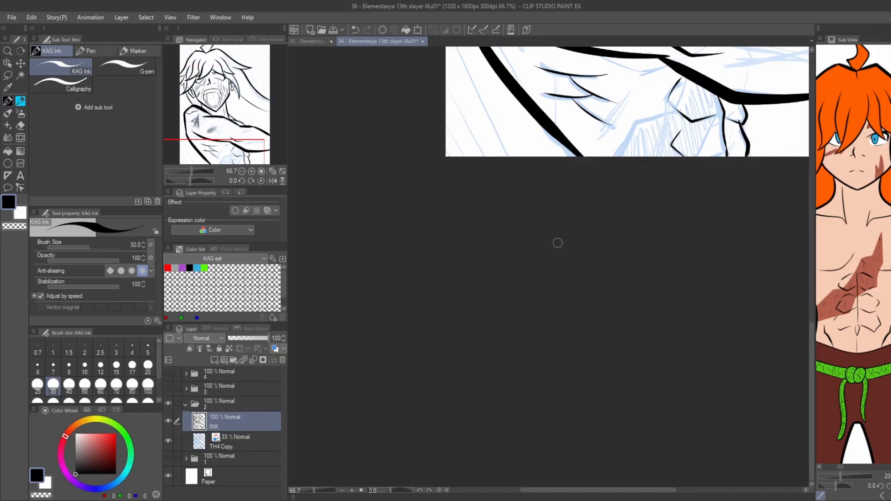
{"action": "left_click_drag", "start_coordinate": [673, 140], "coordinate": [510, 443]}
{"action": "left_click_drag", "start_coordinate": [555, 369], "coordinate": [663, 349]}
{"action": "left_click_drag", "start_coordinate": [560, 372], "coordinate": [663, 352]}
{"action": "left_click_drag", "start_coordinate": [553, 356], "coordinate": [649, 349]}
{"action": "left_click_drag", "start_coordinate": [554, 326], "coordinate": [598, 298]}
Hatch the side and lower part of the torso and ink the shaded area's edge beside the fist.
{"action": "left_click_drag", "start_coordinate": [339, 362], "coordinate": [394, 275]}
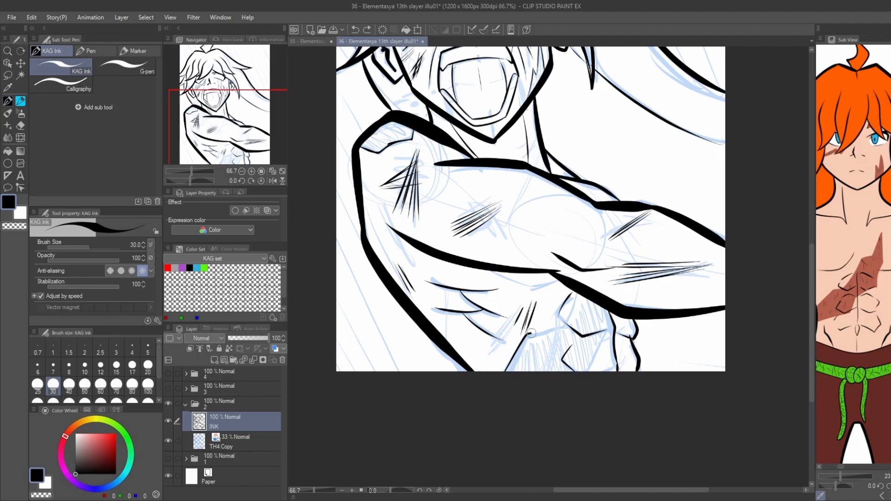
{"action": "left_click_drag", "start_coordinate": [607, 340], "coordinate": [621, 319]}
{"action": "left_click_drag", "start_coordinate": [437, 222], "coordinate": [445, 232]}
Ink the short crease near the arm's upper edge and add hatching strokes above the elbow.
{"action": "left_click_drag", "start_coordinate": [561, 189], "coordinate": [564, 210]}
{"action": "left_click_drag", "start_coordinate": [560, 188], "coordinate": [557, 214]}
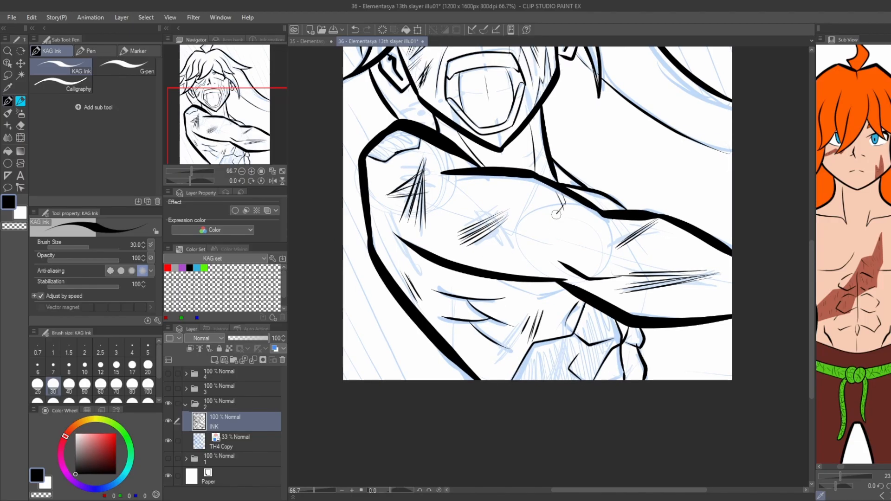
{"action": "key", "text": "ctrl+z"}
{"action": "mouse_move", "coordinate": [536, 266]}
{"action": "left_mouse_down"}
{"action": "mouse_move", "coordinate": [569, 359]}
{"action": "mouse_move", "coordinate": [599, 379]}
{"action": "left_mouse_up"}
{"action": "mouse_move", "coordinate": [366, 152]}
{"action": "left_mouse_down"}
{"action": "mouse_move", "coordinate": [374, 157]}
{"action": "mouse_move", "coordinate": [394, 302]}
{"action": "mouse_move", "coordinate": [391, 132]}
{"action": "left_mouse_up"}
{"action": "key", "text": "ctrl+plus"}
Ink thin tear lines across the left scar and down the left cheek beside the mouth.
{"action": "scroll", "coordinate": [391, 132], "scroll_direction": "down", "scroll_amount": 1}
{"action": "left_click_drag", "start_coordinate": [489, 93], "coordinate": [509, 142]}
{"action": "scroll", "coordinate": [509, 143], "scroll_direction": "up", "scroll_amount": 2}
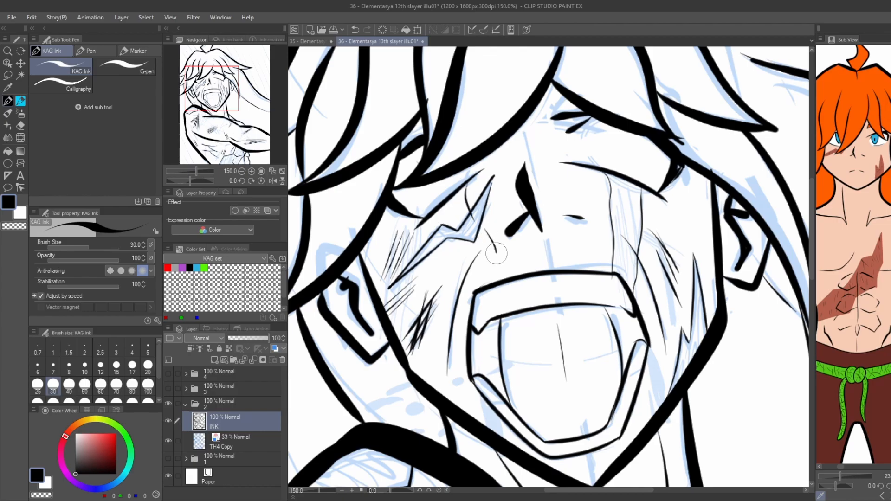
{"action": "key", "text": "ctrl+z"}
{"action": "left_click_drag", "start_coordinate": [435, 389], "coordinate": [438, 290]}
{"action": "left_click_drag", "start_coordinate": [470, 333], "coordinate": [456, 405]}
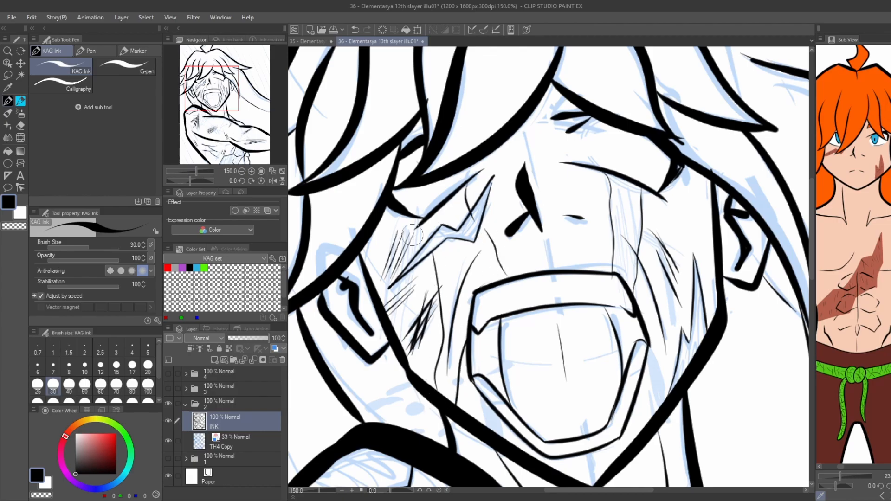
{"action": "left_click_drag", "start_coordinate": [423, 241], "coordinate": [417, 218]}
Ink the tear trail running down beside the nose from under the fringe.
{"action": "mouse_move", "coordinate": [530, 119]}
{"action": "left_mouse_down"}
{"action": "mouse_move", "coordinate": [504, 238]}
{"action": "mouse_move", "coordinate": [448, 235]}
{"action": "left_mouse_up"}
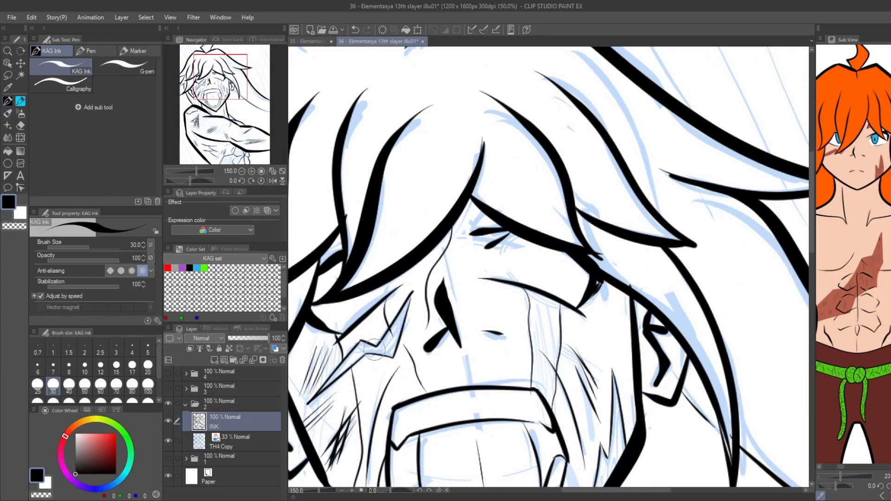
{"action": "key", "text": "c"}
{"action": "key", "text": "c"}
{"action": "left_click_drag", "start_coordinate": [418, 265], "coordinate": [420, 261]}
{"action": "key", "text": "ctrl+minus"}
{"action": "left_click_drag", "start_coordinate": [549, 467], "coordinate": [582, 285]}
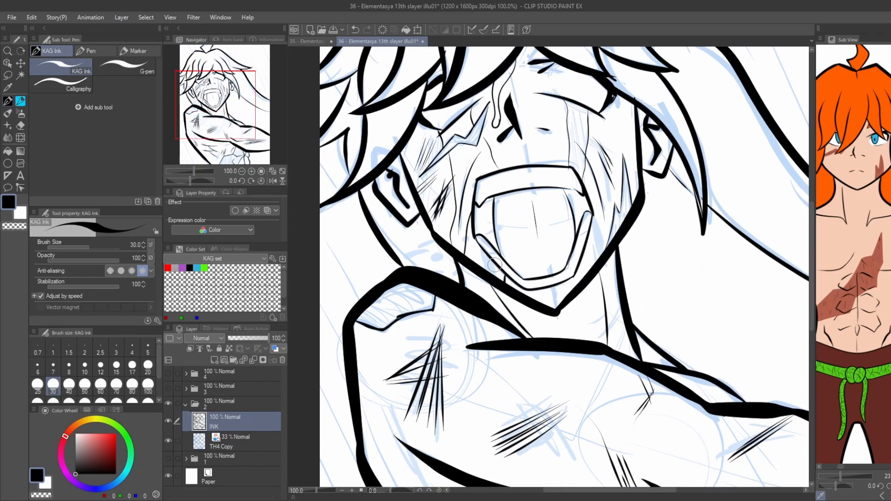
Add short hatch marks along the ponytail and set the pen's stabilization to 0.
{"action": "key", "text": "ctrl+minus"}
{"action": "key", "text": "ctrl+minus"}
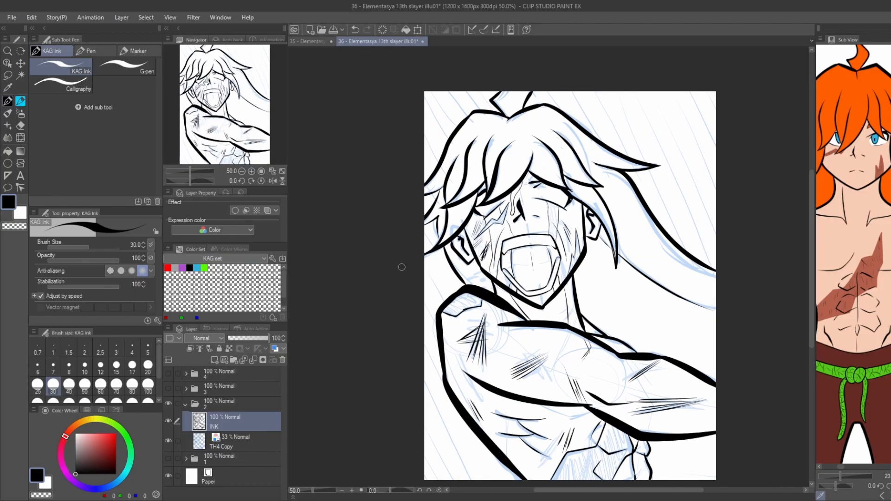
{"action": "left_click_drag", "start_coordinate": [578, 231], "coordinate": [585, 187]}
{"action": "scroll", "coordinate": [589, 195], "scroll_direction": "up", "scroll_amount": 1}
{"action": "scroll", "coordinate": [588, 182], "scroll_direction": "down", "scroll_amount": 1}
{"action": "mouse_move", "coordinate": [588, 182]}
{"action": "left_mouse_down"}
{"action": "mouse_move", "coordinate": [570, 253]}
{"action": "mouse_move", "coordinate": [522, 217]}
{"action": "left_mouse_up"}
{"action": "left_click_drag", "start_coordinate": [594, 244], "coordinate": [602, 259]}
{"action": "left_click_drag", "start_coordinate": [61, 288], "coordinate": [46, 286]}
{"action": "left_click_drag", "start_coordinate": [459, 165], "coordinate": [484, 201]}
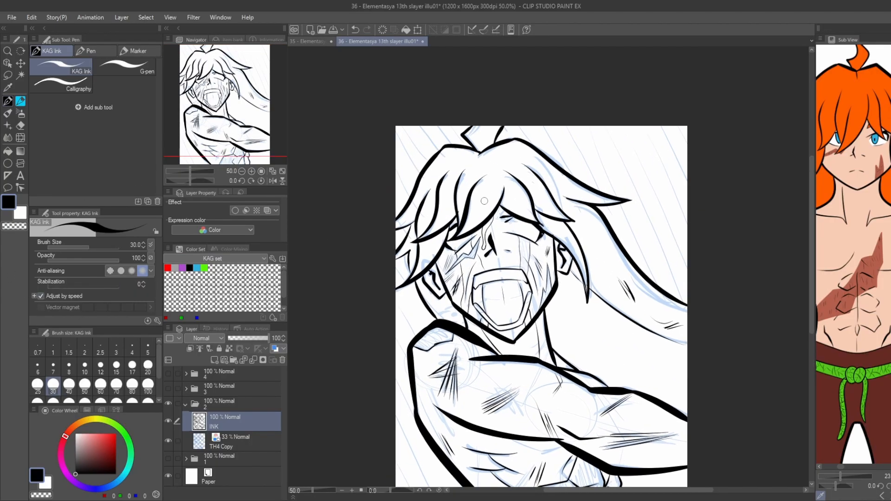
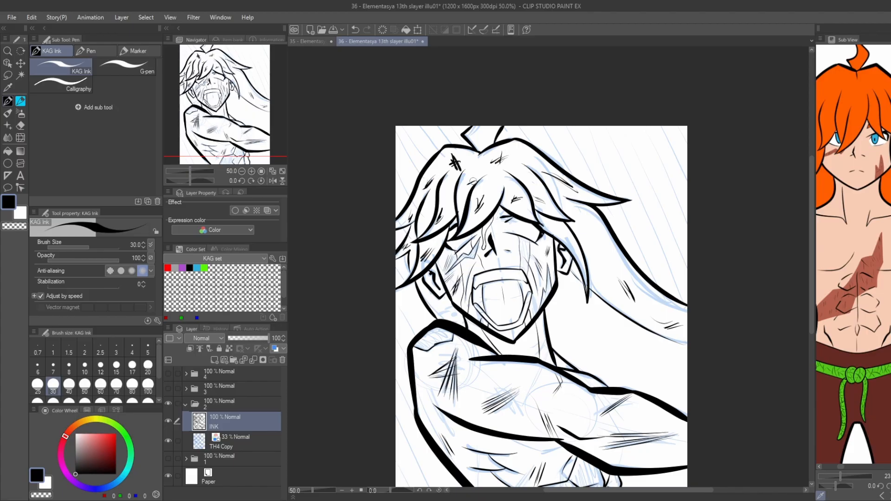
Ink the short drip lines running from the nostril down toward the upper lip.
{"action": "mouse_move", "coordinate": [493, 252]}
{"action": "left_mouse_down"}
{"action": "mouse_move", "coordinate": [494, 223]}
{"action": "mouse_move", "coordinate": [473, 244]}
{"action": "mouse_move", "coordinate": [490, 273]}
{"action": "left_mouse_up"}
{"action": "scroll", "coordinate": [495, 223], "scroll_direction": "up", "scroll_amount": 3}
{"action": "key", "text": "ctrl+z"}
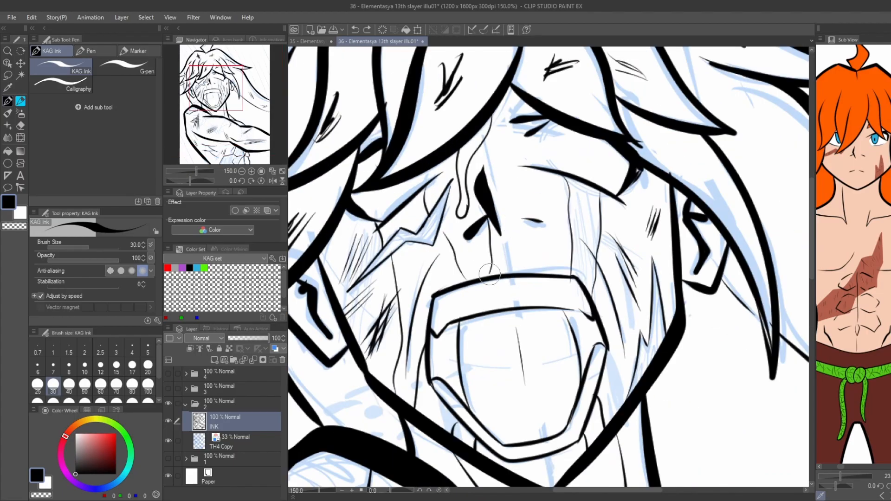
{"action": "key", "text": "ctrl+z"}
{"action": "left_click_drag", "start_coordinate": [540, 226], "coordinate": [518, 273]}
{"action": "scroll", "coordinate": [416, 210], "scroll_direction": "down", "scroll_amount": 3}
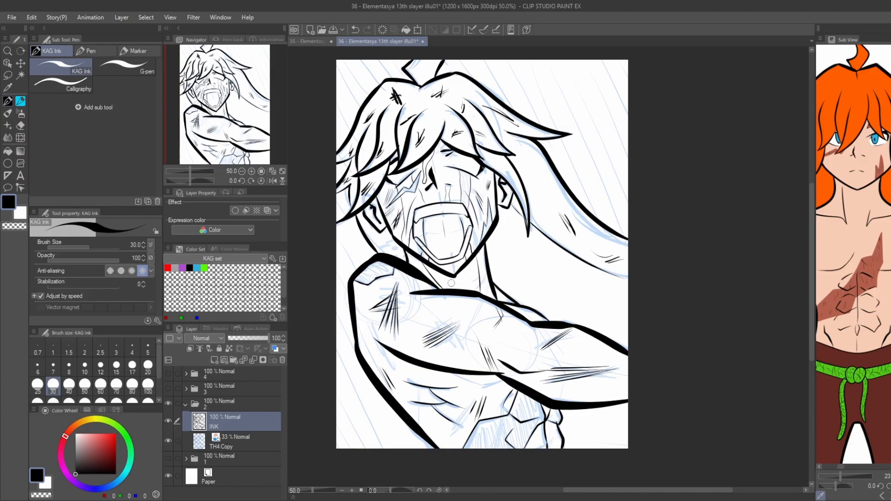
Set the ink pen to size 20 and stabilization 100, and draw small drops in the mouth and on the chin.
{"action": "left_click", "coordinate": [147, 367]}
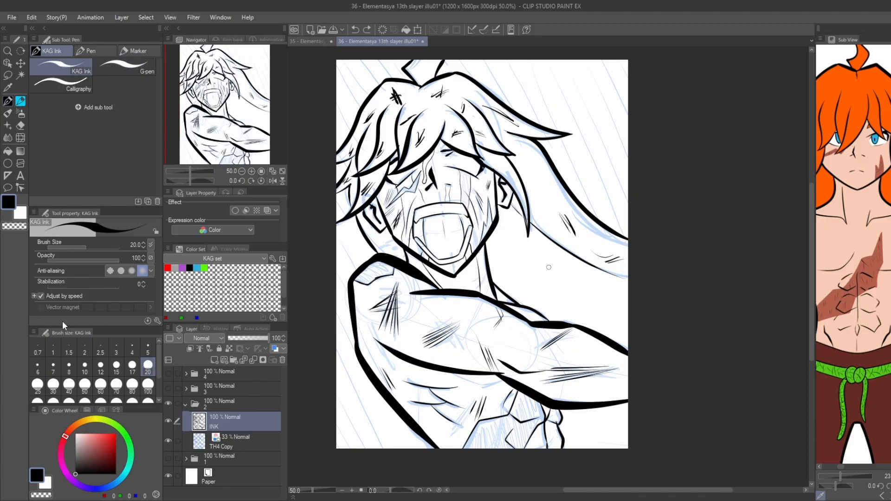
{"action": "left_click_drag", "start_coordinate": [84, 287], "coordinate": [122, 288]}
{"action": "scroll", "coordinate": [451, 241], "scroll_direction": "up", "scroll_amount": 2}
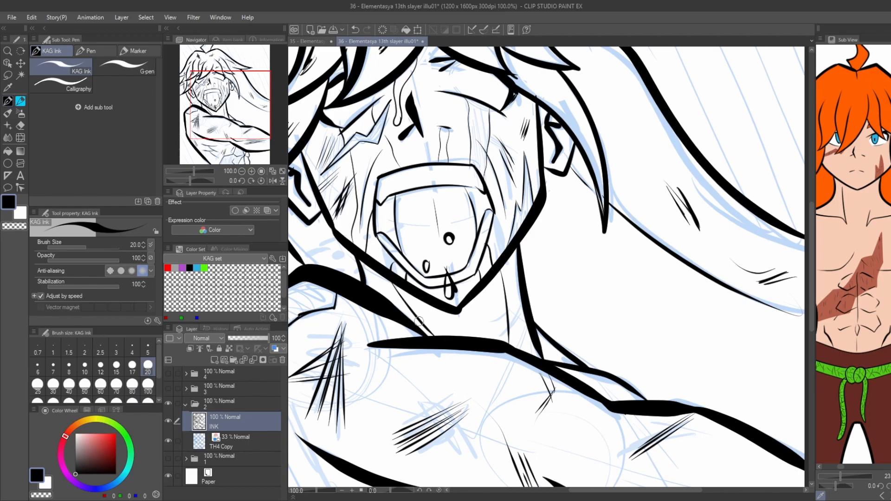
Lower the INK layer's opacity to 38, hide the blue sketch layer and add a new layer above INK.
{"action": "left_click", "coordinate": [243, 338]}
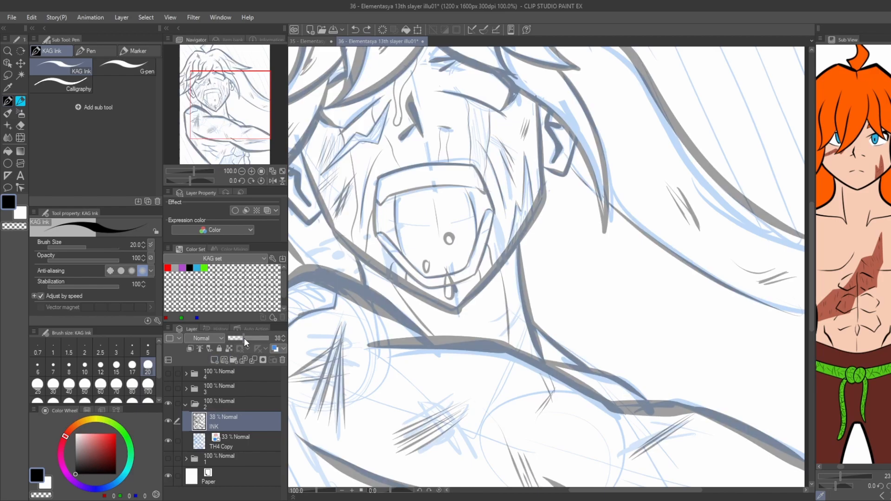
{"action": "left_click", "coordinate": [168, 441]}
{"action": "key", "text": "ctrl+shift+n"}
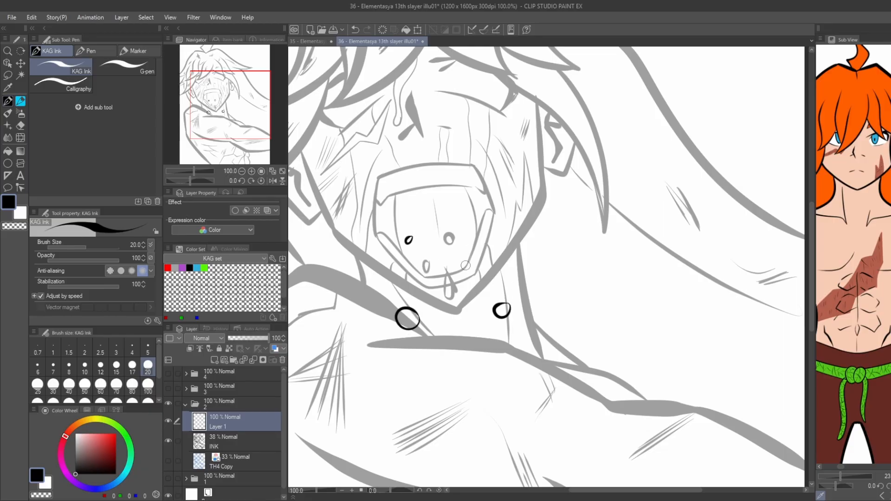
Draw scattered dots and drops inside the mouth, around the chin and on the upper arm on the new layer.
{"action": "scroll", "coordinate": [465, 266], "scroll_direction": "up", "scroll_amount": 2}
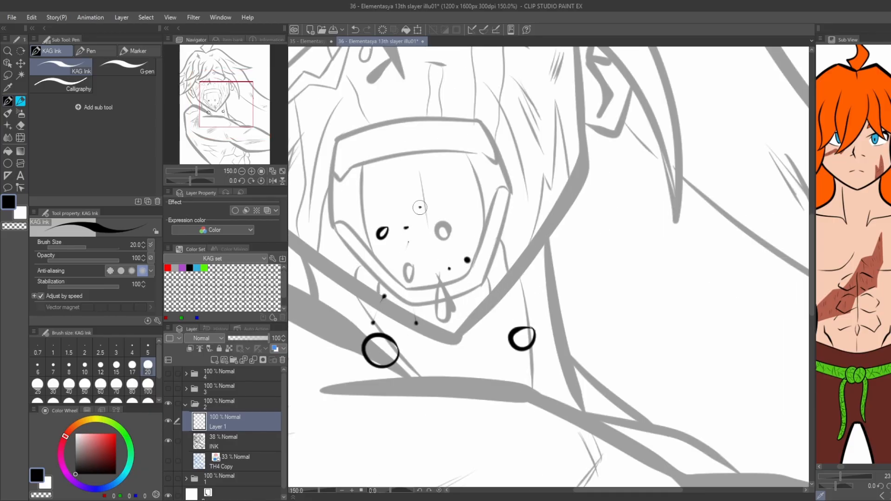
{"action": "scroll", "coordinate": [507, 286], "scroll_direction": "down", "scroll_amount": 2}
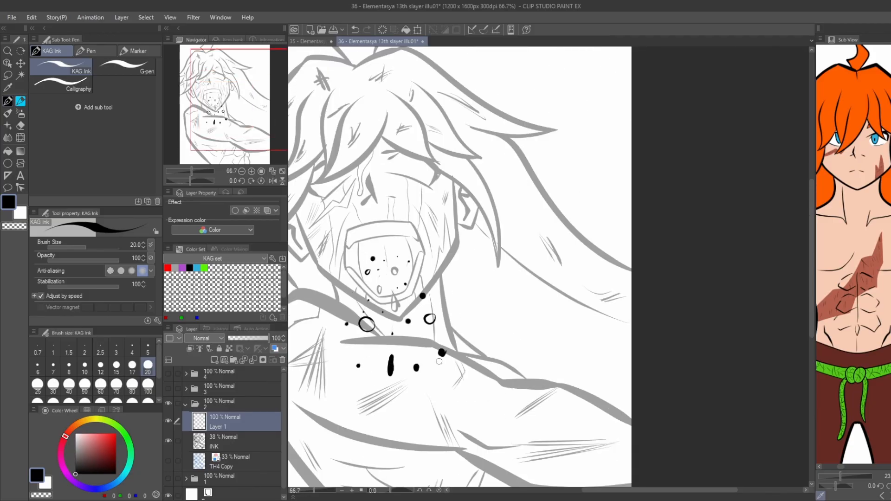
{"action": "left_click", "coordinate": [392, 246]}
{"action": "key", "text": "ctrl+minus"}
{"action": "mouse_move", "coordinate": [302, 156]}
{"action": "left_mouse_down"}
{"action": "mouse_move", "coordinate": [248, 133]}
{"action": "mouse_move", "coordinate": [346, 147]}
{"action": "left_mouse_up"}
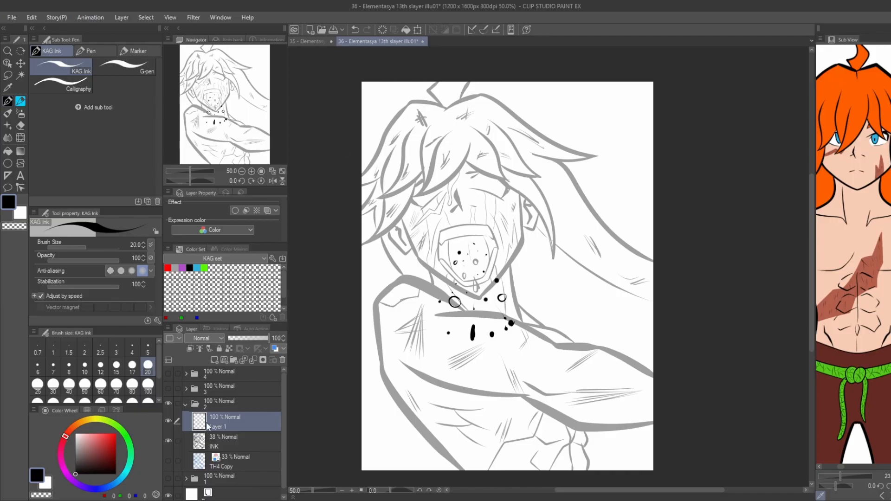
Fill in the hollow drops around the mouth and chin solid black using the G-pen at size 40.
{"action": "scroll", "coordinate": [455, 298], "scroll_direction": "up", "scroll_amount": 4}
{"action": "left_click", "coordinate": [125, 67]}
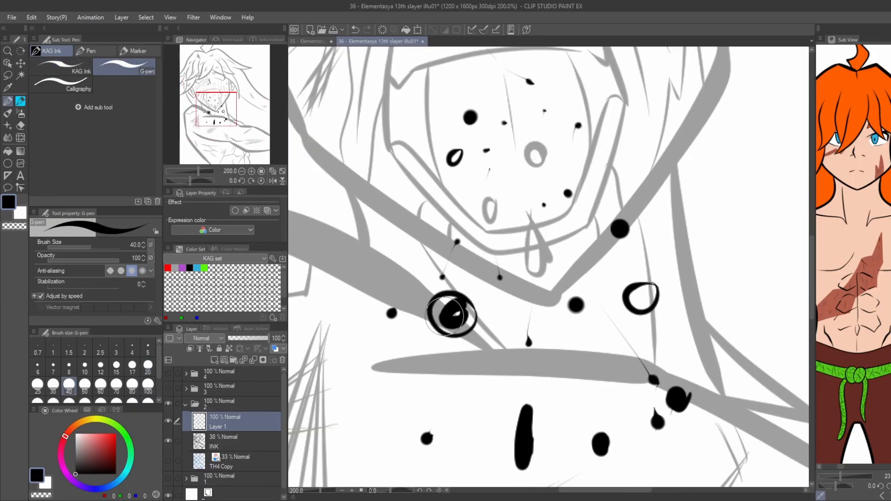
{"action": "left_click_drag", "start_coordinate": [445, 316], "coordinate": [467, 319]}
{"action": "left_click_drag", "start_coordinate": [652, 296], "coordinate": [640, 296]}
{"action": "left_click_drag", "start_coordinate": [531, 241], "coordinate": [561, 295]}
{"action": "mouse_move", "coordinate": [562, 285]}
{"action": "left_mouse_down"}
{"action": "mouse_move", "coordinate": [561, 318]}
{"action": "mouse_move", "coordinate": [568, 292]}
{"action": "mouse_move", "coordinate": [571, 308]}
{"action": "left_mouse_up"}
{"action": "left_click_drag", "start_coordinate": [521, 261], "coordinate": [523, 272]}
{"action": "left_click_drag", "start_coordinate": [566, 202], "coordinate": [568, 210]}
{"action": "left_click_drag", "start_coordinate": [484, 215], "coordinate": [486, 211]}
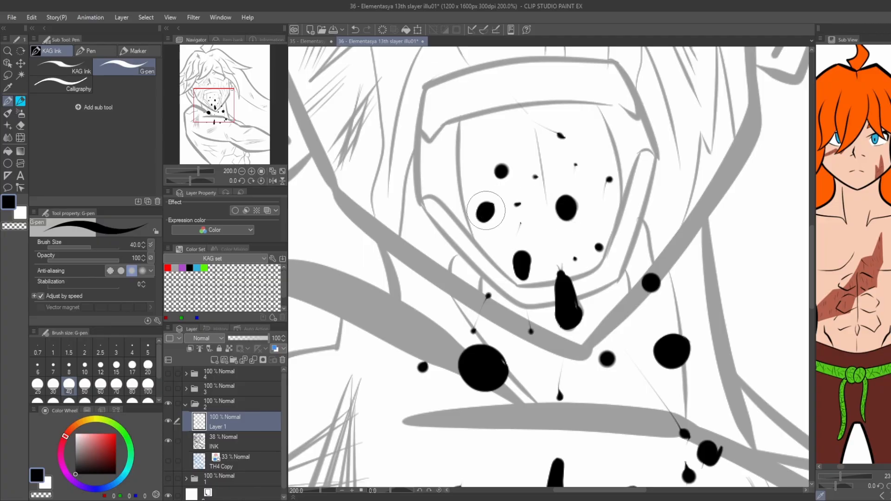
Restore the INK layer's opacity to 100.
{"action": "scroll", "coordinate": [414, 186], "scroll_direction": "down", "scroll_amount": 3}
{"action": "left_click_drag", "start_coordinate": [361, 164], "coordinate": [390, 168]}
{"action": "left_click", "coordinate": [241, 442]}
{"action": "left_click", "coordinate": [267, 339]}
{"action": "mouse_move", "coordinate": [353, 233]}
{"action": "left_mouse_down"}
{"action": "mouse_move", "coordinate": [320, 338]}
{"action": "mouse_move", "coordinate": [303, 321]}
{"action": "left_mouse_up"}
Move the drops layer beneath the INK layer and rename it B.
{"action": "left_click_drag", "start_coordinate": [223, 423], "coordinate": [216, 453]}
{"action": "double_click", "coordinate": [218, 447]}
{"action": "type", "text": "B"}
{"action": "key", "text": "Return"}
Add a new layer directly above the sketch layer and name it W.
{"action": "left_click", "coordinate": [215, 464]}
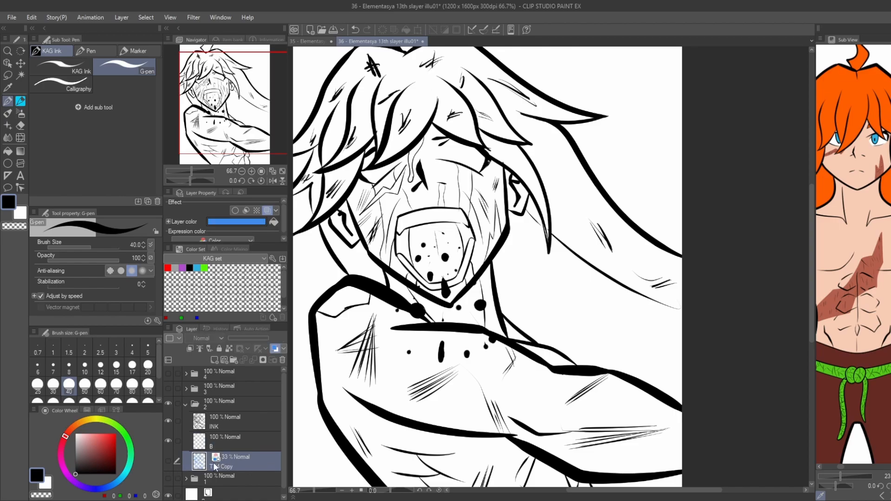
{"action": "key", "text": "ctrl+shift+n"}
{"action": "double_click", "coordinate": [218, 467]}
{"action": "type", "text": "W"}
{"action": "key", "text": "Return"}
Auto-select all background areas around the figure on the INK layer and invert the selection, with white as the active color.
{"action": "key", "text": "x"}
{"action": "key", "text": "w"}
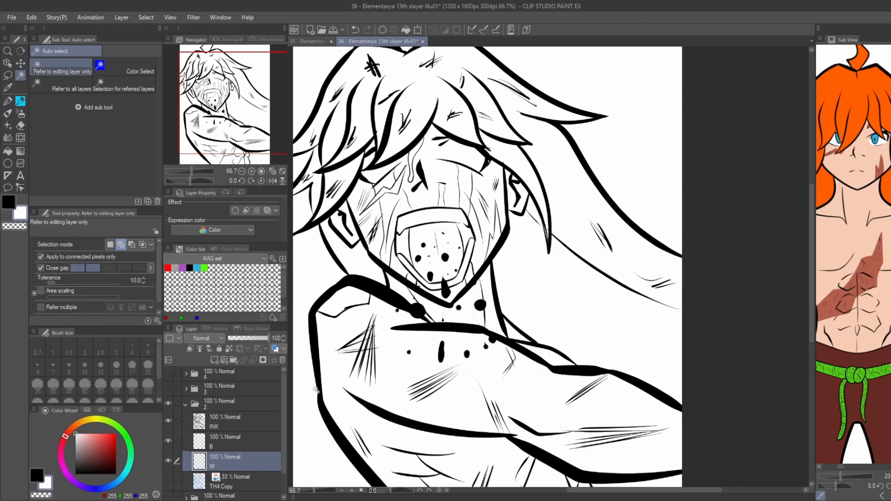
{"action": "scroll", "coordinate": [315, 398], "scroll_direction": "down", "scroll_amount": 2}
{"action": "left_click", "coordinate": [315, 388]}
{"action": "key", "text": "ctrl+z"}
{"action": "left_click", "coordinate": [227, 431]}
{"action": "left_click", "coordinate": [316, 395]}
{"action": "left_click", "coordinate": [478, 435]}
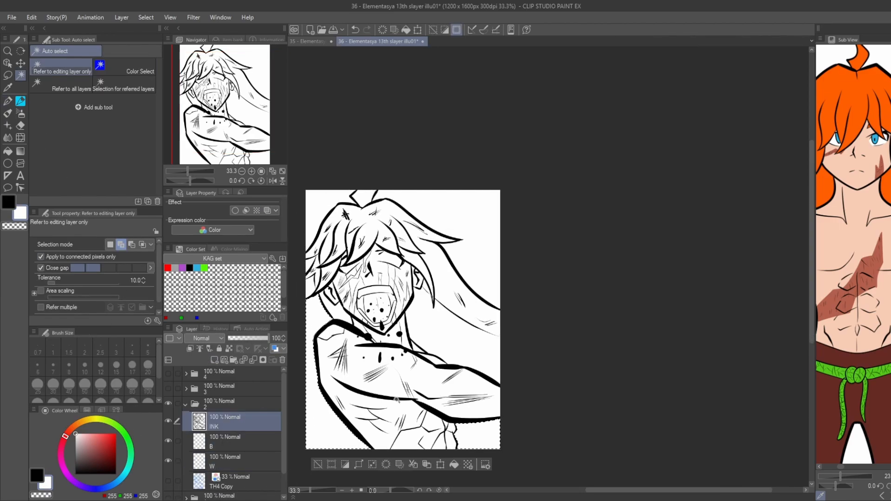
{"action": "left_click", "coordinate": [319, 212]}
{"action": "scroll", "coordinate": [306, 259], "scroll_direction": "up", "scroll_amount": 2}
{"action": "left_click", "coordinate": [311, 269]}
{"action": "left_click", "coordinate": [492, 135]}
{"action": "scroll", "coordinate": [322, 223], "scroll_direction": "down", "scroll_amount": 1}
{"action": "key", "text": "ctrl+shift+i"}
{"action": "scroll", "coordinate": [203, 439], "scroll_direction": "down", "scroll_amount": 2}
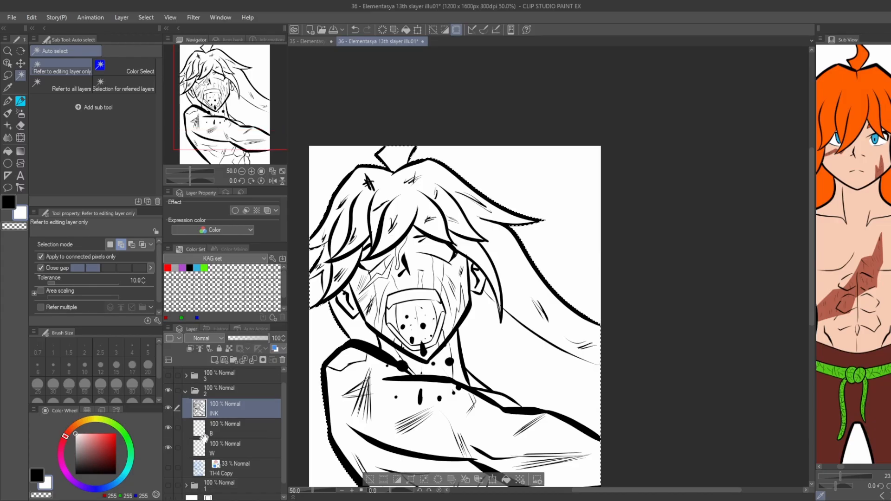
Hide the Paper layer, fill the selected figure with white on layer W and deselect.
{"action": "left_click", "coordinate": [169, 491]}
{"action": "left_click", "coordinate": [225, 436]}
{"action": "key", "text": "alt+Delete"}
{"action": "left_click_drag", "start_coordinate": [325, 371], "coordinate": [328, 291]}
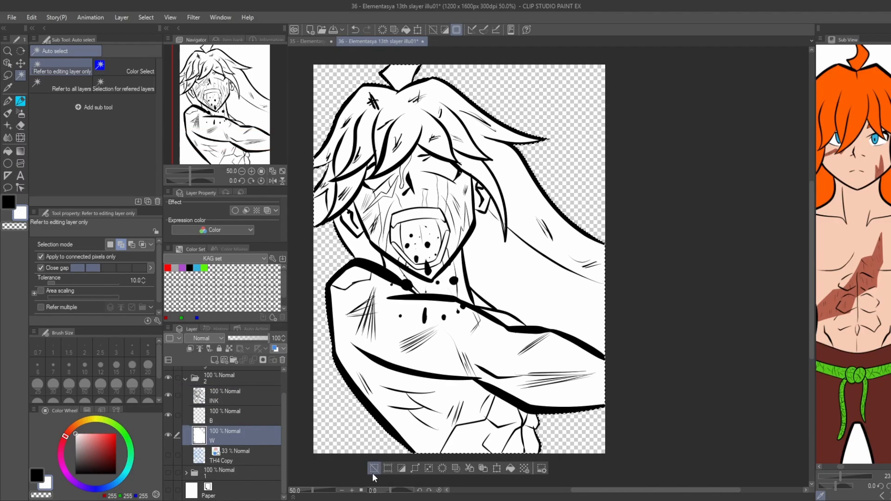
{"action": "left_click", "coordinate": [373, 474]}
Select the sketch layer below W and choose the Dark speed lines tool.
{"action": "left_click", "coordinate": [228, 463]}
{"action": "left_click", "coordinate": [8, 163]}
{"action": "left_click", "coordinate": [138, 51]}
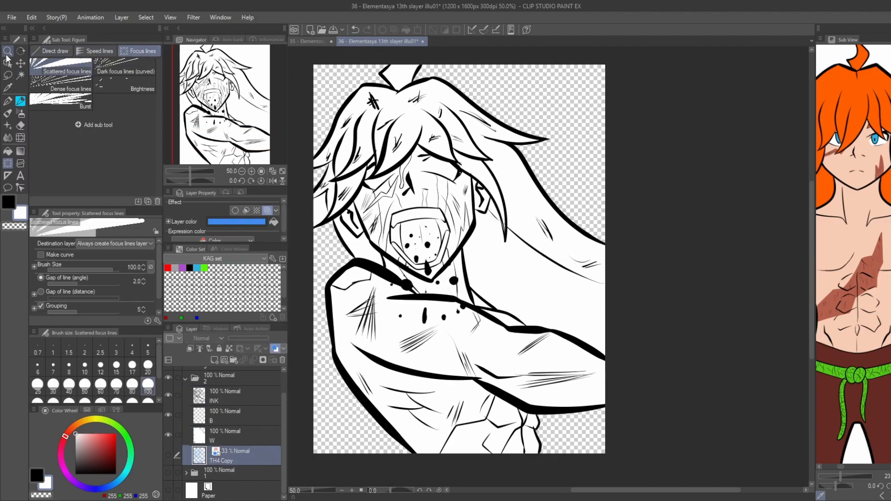
{"action": "left_click", "coordinate": [96, 51]}
{"action": "scroll", "coordinate": [386, 310], "scroll_direction": "down", "scroll_amount": 1}
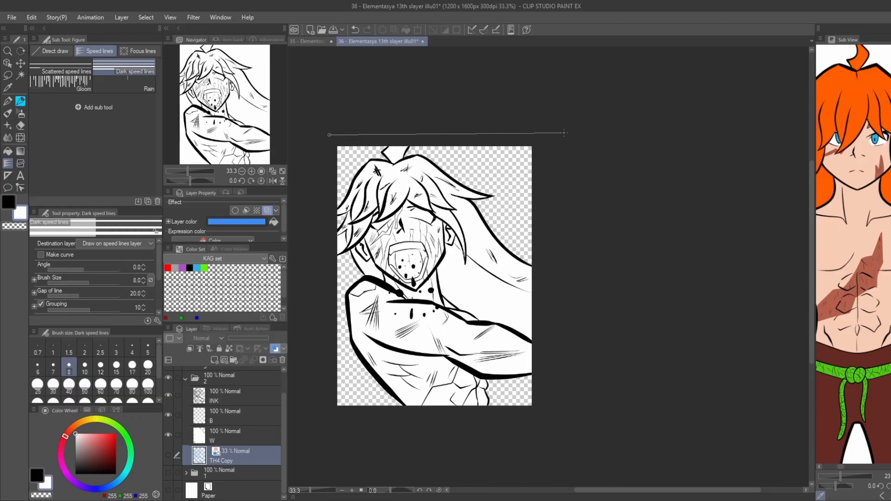
{"action": "left_click", "coordinate": [564, 134]}
{"action": "left_click", "coordinate": [561, 435]}
{"action": "left_click", "coordinate": [320, 430]}
{"action": "left_click", "coordinate": [329, 136]}
{"action": "key", "text": "ctrl+z"}
Create black dark speed lines inside a closed shape that surrounds the whole canvas.
{"action": "left_click", "coordinate": [37, 475]}
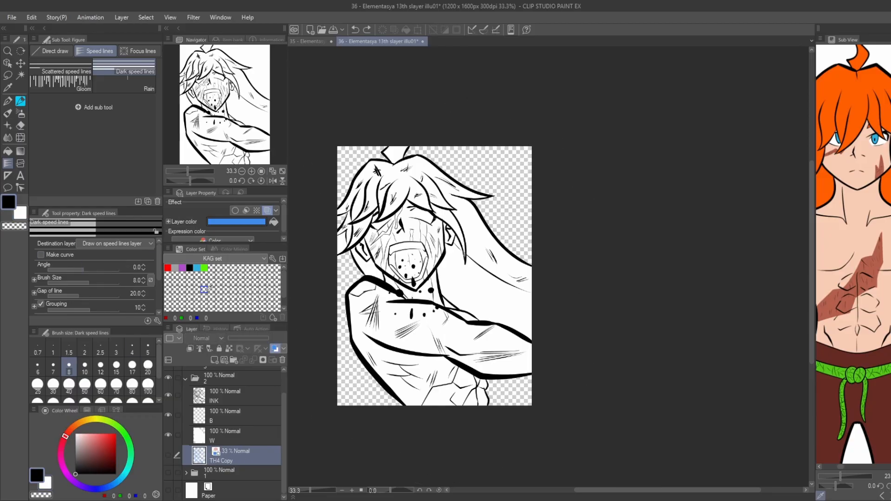
{"action": "left_click", "coordinate": [318, 132]}
{"action": "left_click", "coordinate": [551, 131]}
{"action": "left_click", "coordinate": [554, 427]}
{"action": "left_click", "coordinate": [317, 431]}
{"action": "left_click", "coordinate": [318, 132]}
Rotate the speed lines to an angle of 38.7 and show the Paper layer again.
{"action": "left_click", "coordinate": [8, 63]}
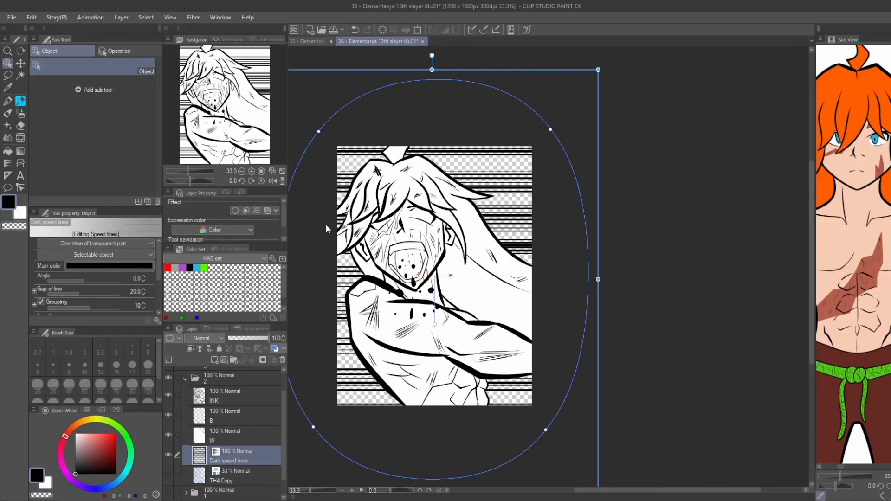
{"action": "scroll", "coordinate": [343, 227], "scroll_direction": "down", "scroll_amount": 1}
{"action": "left_click_drag", "start_coordinate": [381, 281], "coordinate": [405, 194]}
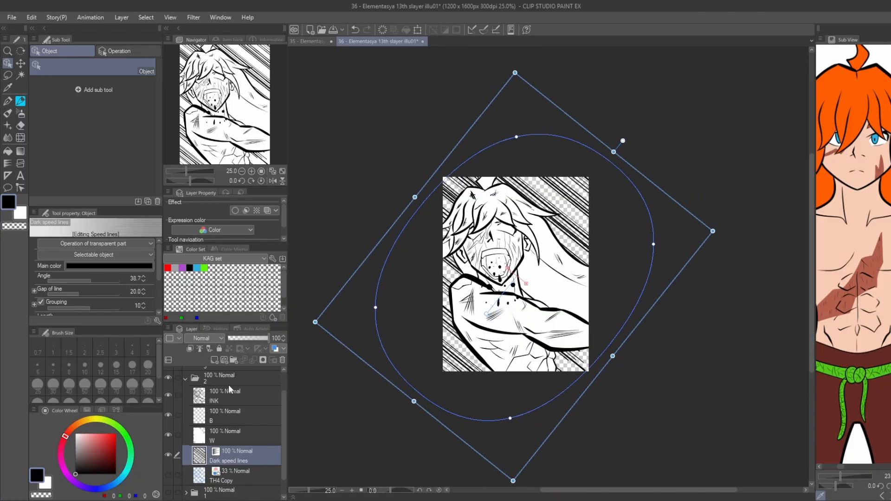
{"action": "left_click", "coordinate": [226, 441]}
{"action": "scroll", "coordinate": [227, 441], "scroll_direction": "down", "scroll_amount": 1}
{"action": "scroll", "coordinate": [424, 371], "scroll_direction": "up", "scroll_amount": 2}
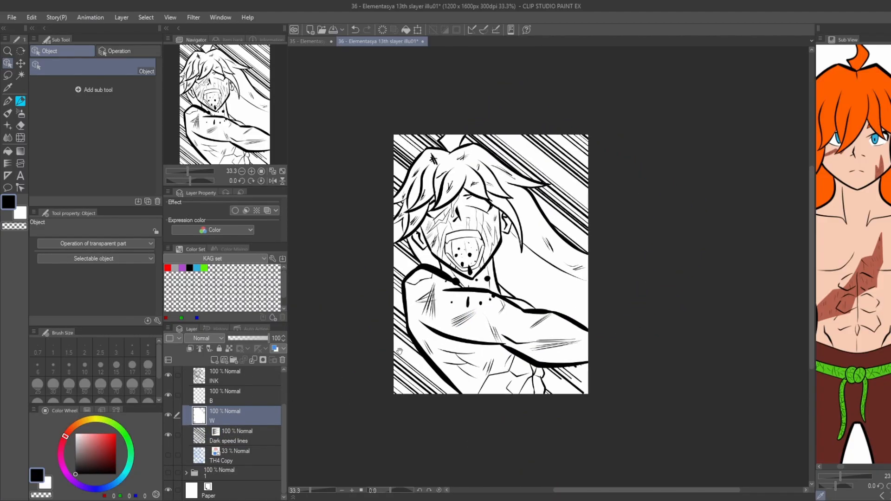
Ink long curved strand lines on layer B below the ponytail, running from behind the jaw to the canvas edge.
{"action": "left_click_drag", "start_coordinate": [406, 397], "coordinate": [394, 456]}
{"action": "left_click", "coordinate": [217, 402]}
{"action": "scroll", "coordinate": [528, 241], "scroll_direction": "up", "scroll_amount": 1}
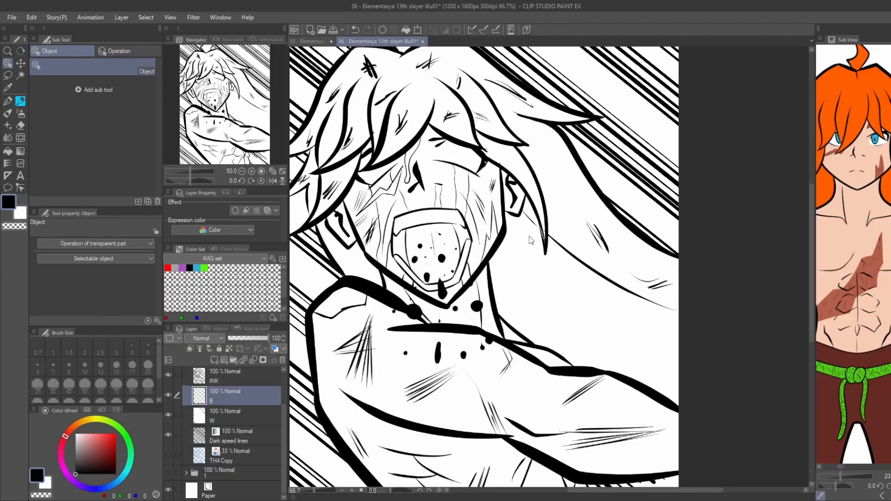
{"action": "key", "text": "p"}
{"action": "left_click", "coordinate": [69, 68]}
{"action": "key", "text": "g"}
{"action": "key", "text": "p"}
{"action": "left_click_drag", "start_coordinate": [503, 234], "coordinate": [678, 371]}
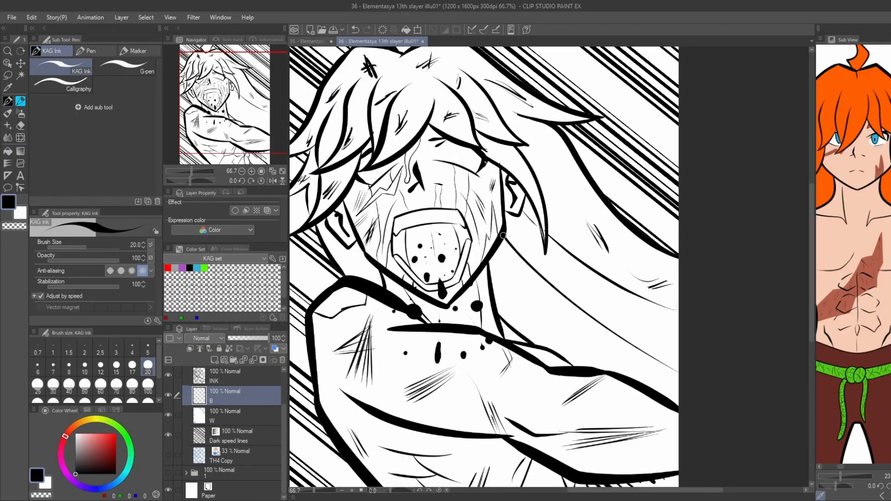
{"action": "key", "text": "g"}
{"action": "key", "text": "ctrl+z"}
{"action": "key", "text": "p"}
{"action": "key", "text": "ctrl+y"}
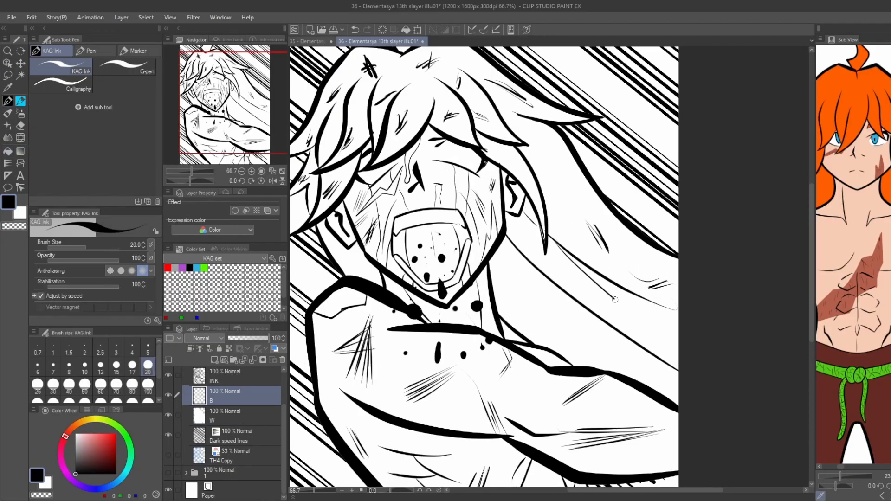
{"action": "left_click_drag", "start_coordinate": [650, 320], "coordinate": [568, 274]}
Fill the area between the ponytail's underside and the neck and arm with black.
{"action": "key", "text": "g"}
{"action": "left_click", "coordinate": [531, 242]}
{"action": "key", "text": "ctrl+z"}
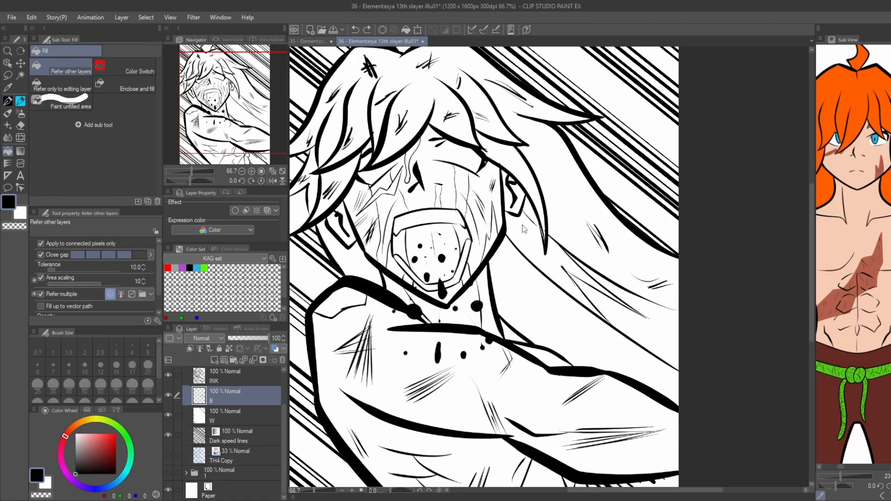
{"action": "scroll", "coordinate": [526, 223], "scroll_direction": "up", "scroll_amount": 3}
{"action": "key", "text": "p"}
{"action": "key", "text": "g"}
{"action": "scroll", "coordinate": [509, 235], "scroll_direction": "down", "scroll_amount": 2}
{"action": "left_click", "coordinate": [515, 246]}
{"action": "key", "text": "ctrl+z"}
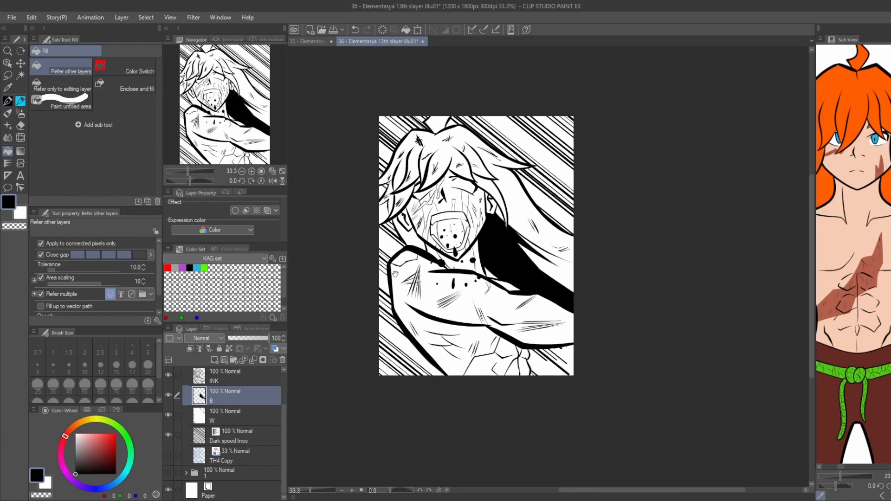
Fill the inner corners of the open mouth beside the tongue with black.
{"action": "scroll", "coordinate": [511, 263], "scroll_direction": "up", "scroll_amount": 3}
{"action": "key", "text": "p"}
{"action": "scroll", "coordinate": [511, 264], "scroll_direction": "up", "scroll_amount": 2}
{"action": "key", "text": "g"}
{"action": "scroll", "coordinate": [499, 263], "scroll_direction": "down", "scroll_amount": 3}
{"action": "left_click", "coordinate": [511, 271]}
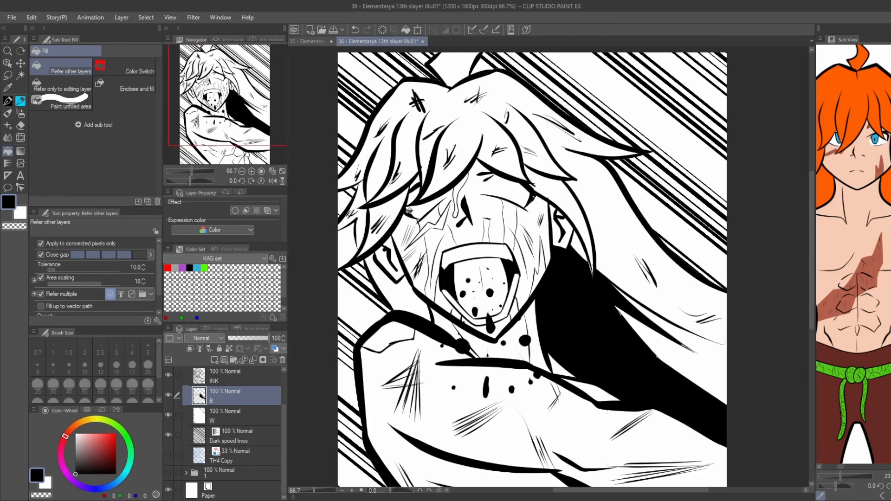
Fill the drip under the nose, the tear strip below the right eye and the crease beside the mouth with black.
{"action": "left_click", "coordinate": [488, 234]}
{"action": "scroll", "coordinate": [492, 234], "scroll_direction": "up", "scroll_amount": 2}
{"action": "left_click", "coordinate": [534, 218]}
{"action": "scroll", "coordinate": [511, 255], "scroll_direction": "down", "scroll_amount": 1}
{"action": "left_click", "coordinate": [529, 363]}
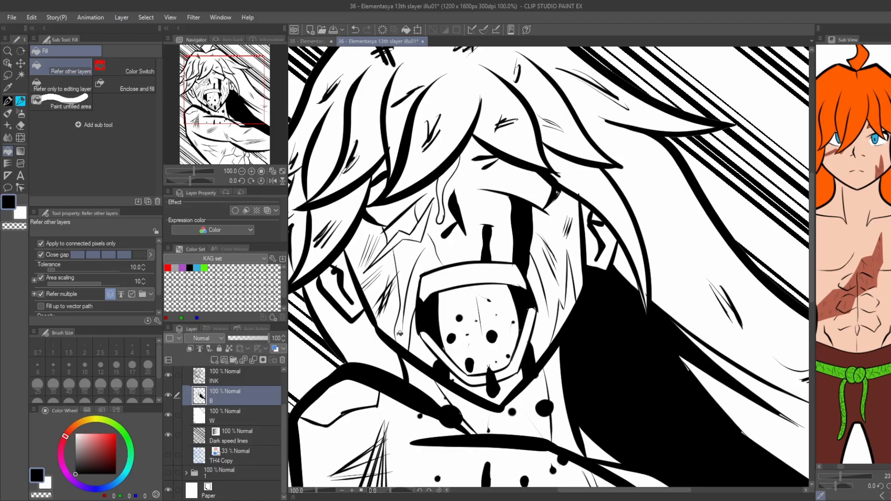
Fill the left cheek's tear strip, the jagged scar and the tear trail beside the nose with black.
{"action": "left_click", "coordinate": [417, 278]}
{"action": "left_click", "coordinate": [413, 219]}
{"action": "left_click", "coordinate": [446, 183]}
{"action": "scroll", "coordinate": [447, 183], "scroll_direction": "down", "scroll_amount": 1}
Ink pointed shadow edges on the neck below the left ear and fill them with black.
{"action": "scroll", "coordinate": [386, 269], "scroll_direction": "up", "scroll_amount": 1}
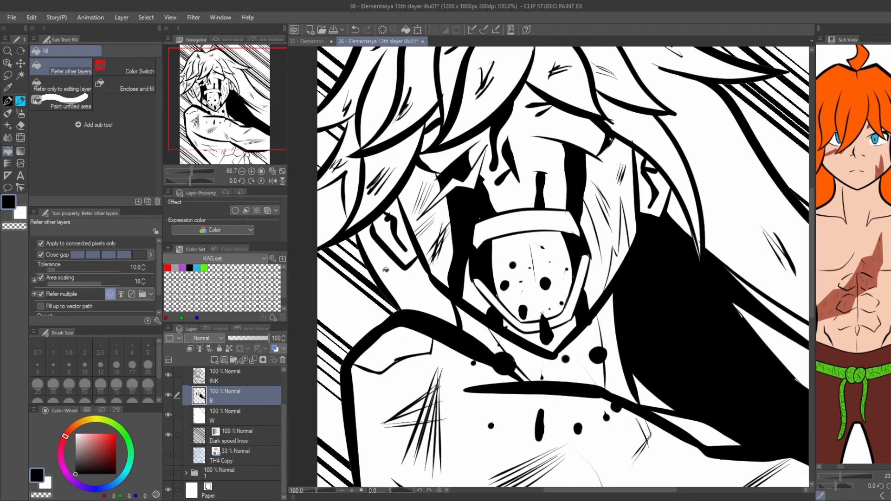
{"action": "scroll", "coordinate": [386, 270], "scroll_direction": "up", "scroll_amount": 1}
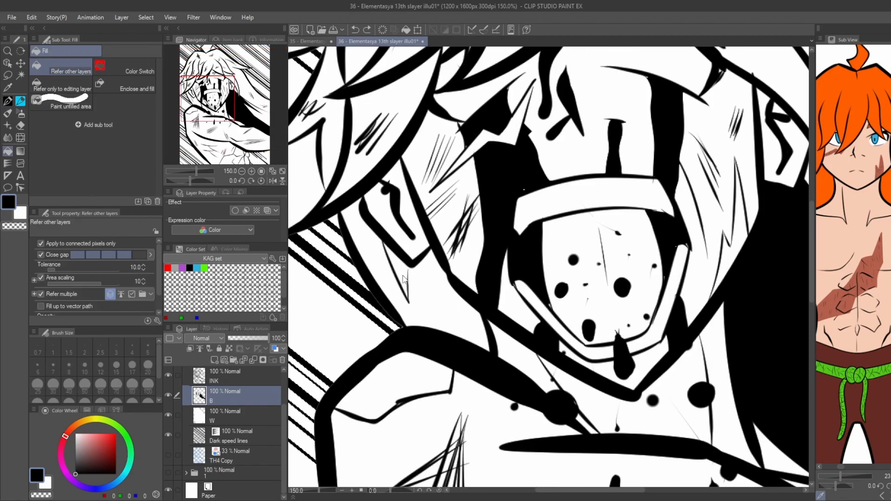
{"action": "key", "text": "p"}
{"action": "key", "text": "g"}
{"action": "left_click", "coordinate": [432, 297]}
{"action": "left_click", "coordinate": [474, 328]}
{"action": "scroll", "coordinate": [387, 258], "scroll_direction": "down", "scroll_amount": 2}
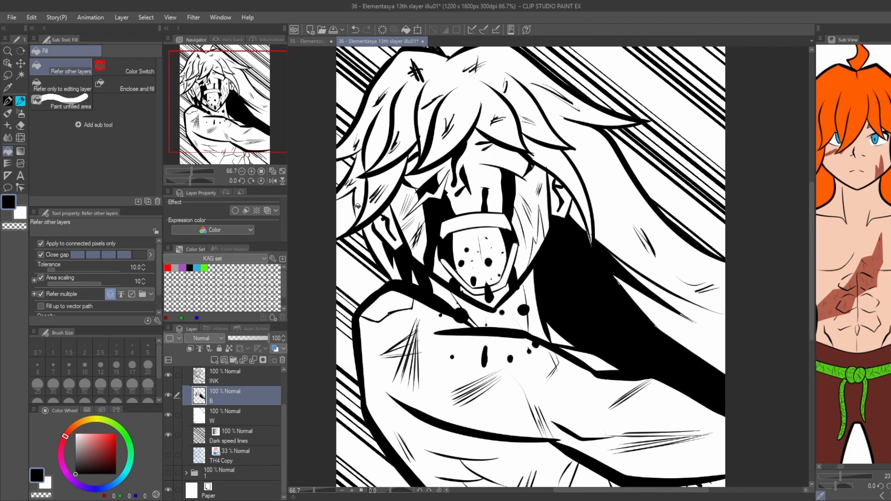
Ink and fill a black shadow wedge under the hair tip at the base of the ponytail.
{"action": "scroll", "coordinate": [504, 206], "scroll_direction": "up", "scroll_amount": 2}
{"action": "key", "text": "p"}
{"action": "key", "text": "g"}
{"action": "left_click", "coordinate": [549, 229]}
{"action": "scroll", "coordinate": [460, 190], "scroll_direction": "down", "scroll_amount": 2}
{"action": "key", "text": "p"}
{"action": "key", "text": "g"}
{"action": "left_click", "coordinate": [534, 191]}
{"action": "scroll", "coordinate": [582, 153], "scroll_direction": "down", "scroll_amount": 1}
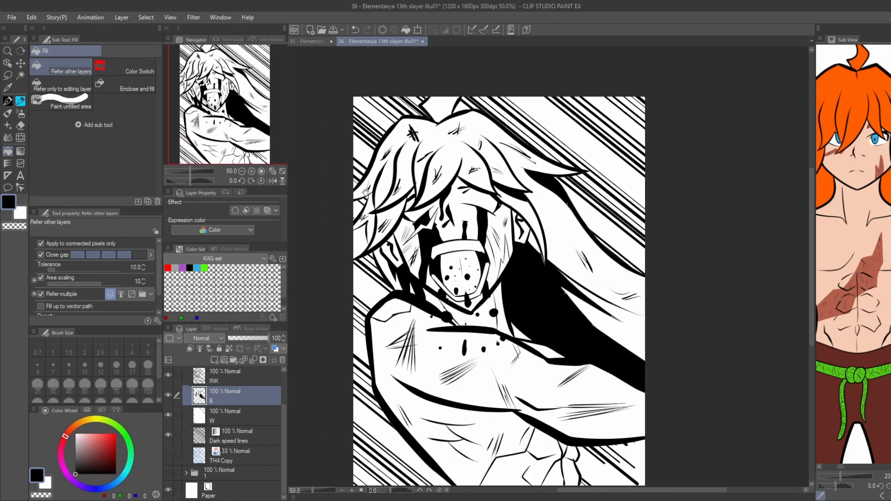
Ink and fill black shadows beneath the hair locks on the left side of the head.
{"action": "scroll", "coordinate": [330, 198], "scroll_direction": "up", "scroll_amount": 1}
{"action": "key", "text": "p"}
{"action": "key", "text": "g"}
{"action": "mouse_move", "coordinate": [358, 234]}
{"action": "left_mouse_down"}
{"action": "mouse_move", "coordinate": [352, 244]}
{"action": "mouse_move", "coordinate": [347, 234]}
{"action": "left_mouse_up"}
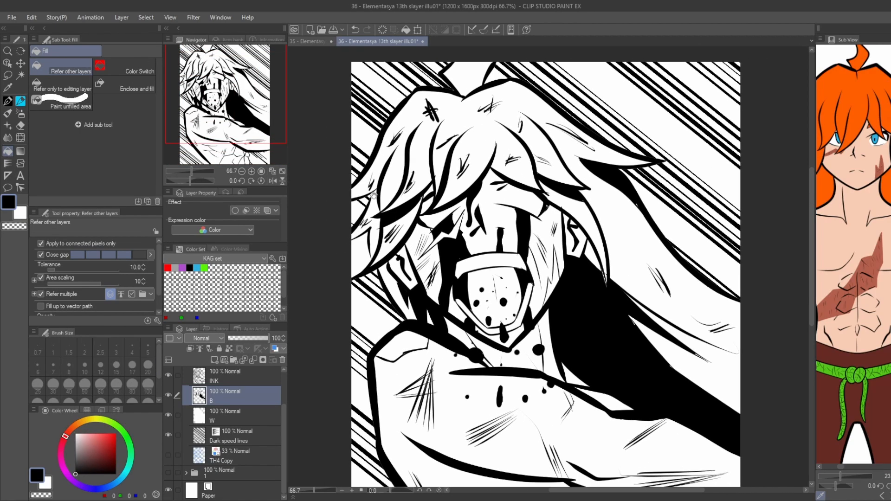
{"action": "left_click_drag", "start_coordinate": [375, 197], "coordinate": [368, 190]}
On the INK layer, paint white highlights on the drops hanging from the chin and around the neck.
{"action": "key", "text": "x"}
{"action": "scroll", "coordinate": [497, 327], "scroll_direction": "up", "scroll_amount": 3}
{"action": "key", "text": "p"}
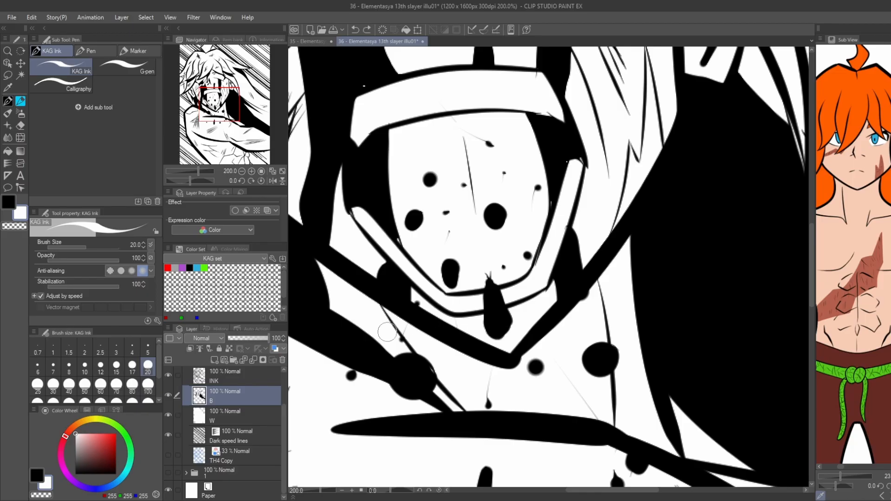
{"action": "left_click", "coordinate": [219, 380]}
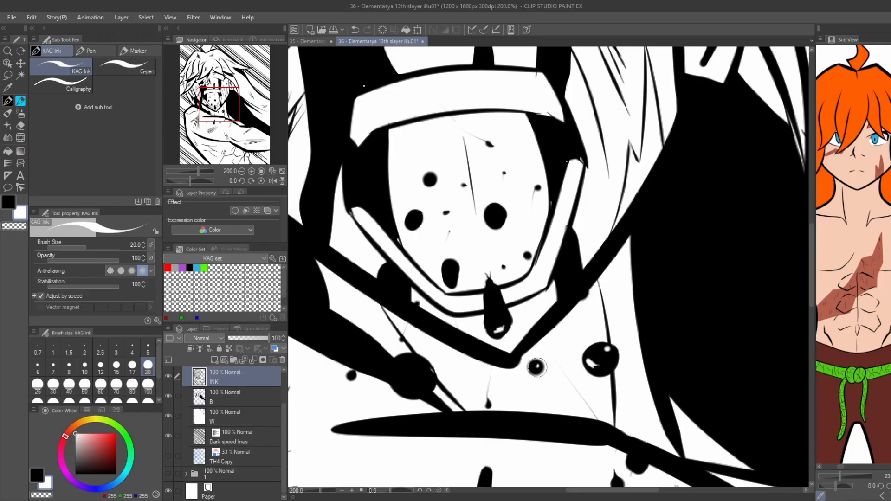
{"action": "left_click_drag", "start_coordinate": [537, 367], "coordinate": [536, 369]}
{"action": "scroll", "coordinate": [403, 378], "scroll_direction": "up", "scroll_amount": 2}
{"action": "left_click_drag", "start_coordinate": [375, 367], "coordinate": [428, 388]}
{"action": "left_click", "coordinate": [435, 357]}
{"action": "scroll", "coordinate": [417, 339], "scroll_direction": "down", "scroll_amount": 2}
With the G-pen, paint white highlights on the long and round drops below the collarbone and beside the neck.
{"action": "left_click", "coordinate": [123, 70]}
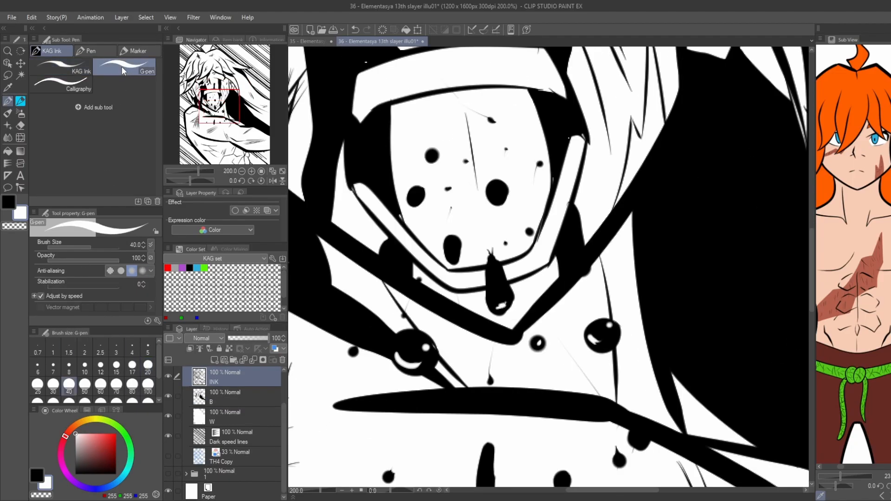
{"action": "scroll", "coordinate": [511, 343], "scroll_direction": "down", "scroll_amount": 1}
{"action": "scroll", "coordinate": [469, 376], "scroll_direction": "up", "scroll_amount": 1}
{"action": "left_click_drag", "start_coordinate": [474, 367], "coordinate": [469, 378]}
{"action": "left_click_drag", "start_coordinate": [468, 339], "coordinate": [465, 351]}
{"action": "left_click_drag", "start_coordinate": [546, 366], "coordinate": [546, 357]}
{"action": "left_click", "coordinate": [599, 341]}
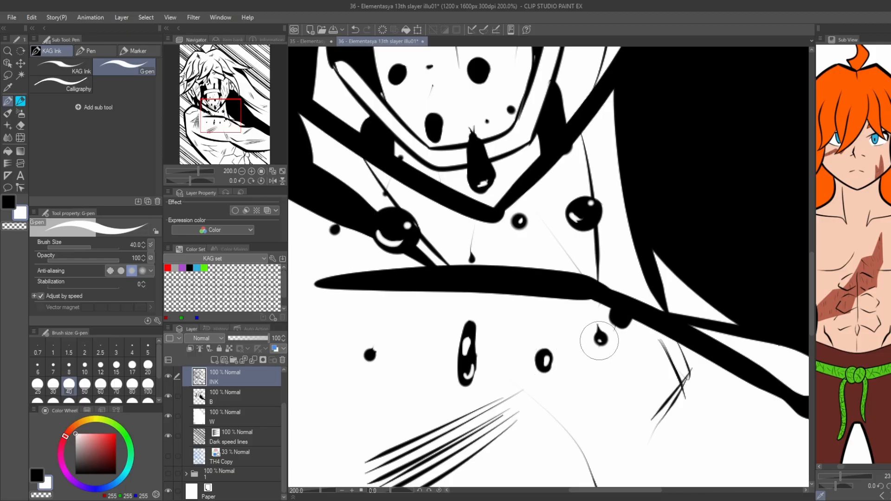
{"action": "left_click_drag", "start_coordinate": [599, 341], "coordinate": [604, 338]}
{"action": "key", "text": "ctrl+z"}
{"action": "left_click", "coordinate": [601, 340]}
{"action": "left_click", "coordinate": [622, 316]}
Paint white highlights on the larger drops inside the open mouth.
{"action": "scroll", "coordinate": [623, 317], "scroll_direction": "down", "scroll_amount": 3}
{"action": "scroll", "coordinate": [499, 267], "scroll_direction": "up", "scroll_amount": 5}
{"action": "left_click_drag", "start_coordinate": [524, 256], "coordinate": [514, 272]}
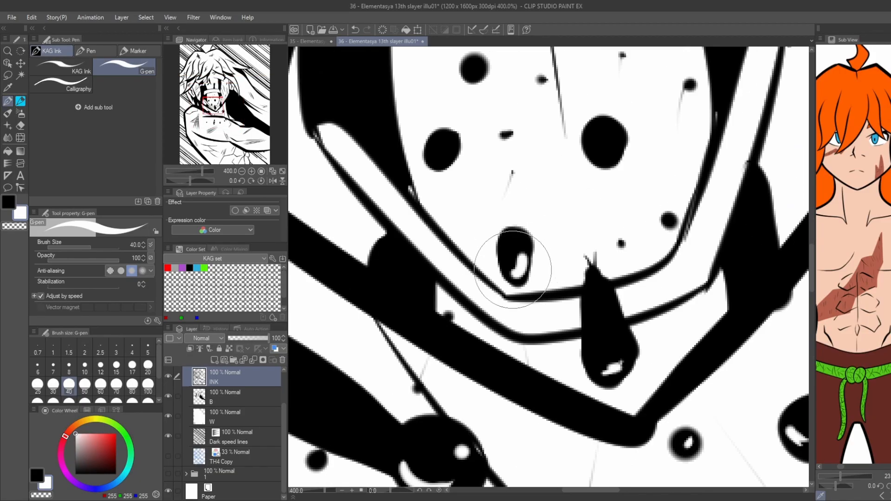
{"action": "scroll", "coordinate": [513, 269], "scroll_direction": "down", "scroll_amount": 2}
{"action": "scroll", "coordinate": [465, 167], "scroll_direction": "down", "scroll_amount": 1}
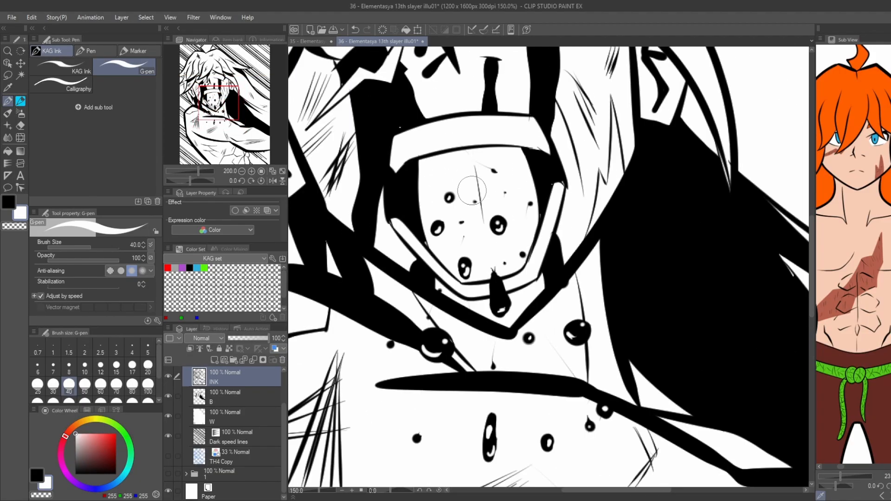
{"action": "scroll", "coordinate": [472, 190], "scroll_direction": "down", "scroll_amount": 3}
Return to layer B with black as the drawing colour.
{"action": "left_click", "coordinate": [215, 402]}
{"action": "key", "text": "x"}
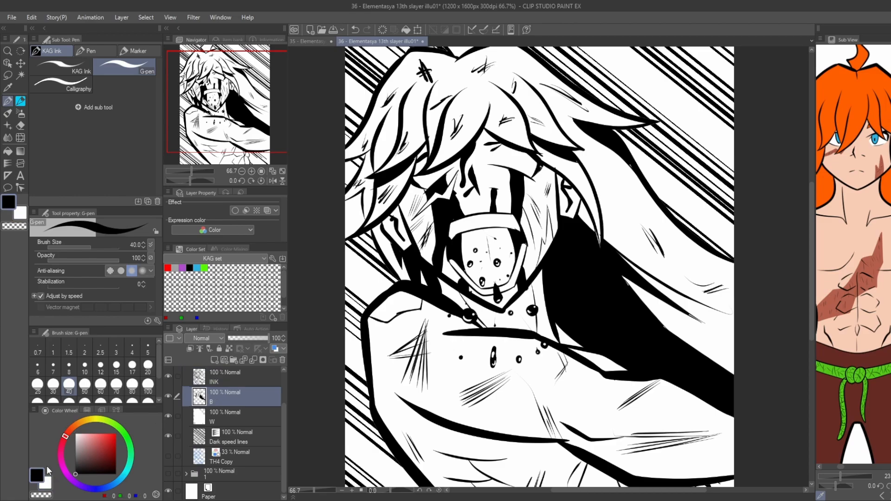
{"action": "left_click", "coordinate": [64, 68]}
{"action": "scroll", "coordinate": [511, 274], "scroll_direction": "up", "scroll_amount": 2}
{"action": "scroll", "coordinate": [493, 275], "scroll_direction": "down", "scroll_amount": 2}
{"action": "scroll", "coordinate": [486, 276], "scroll_direction": "up", "scroll_amount": 1}
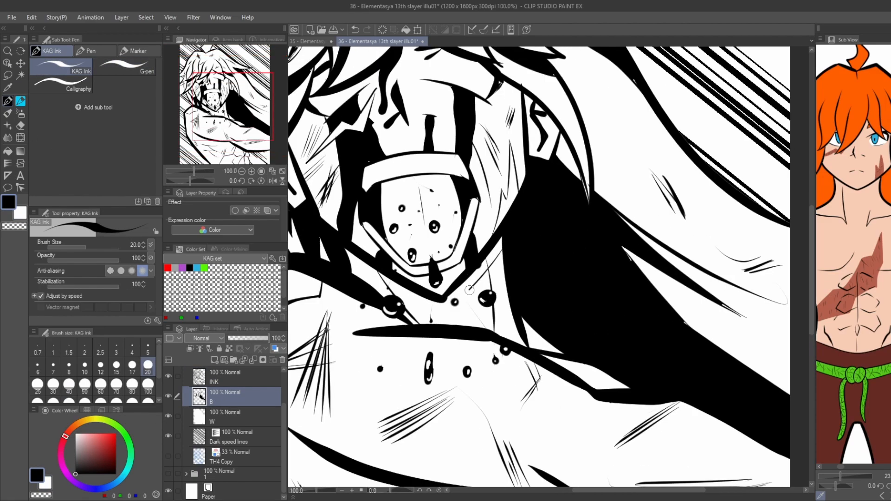
{"action": "key", "text": "g"}
{"action": "key", "text": "p"}
{"action": "key", "text": "g"}
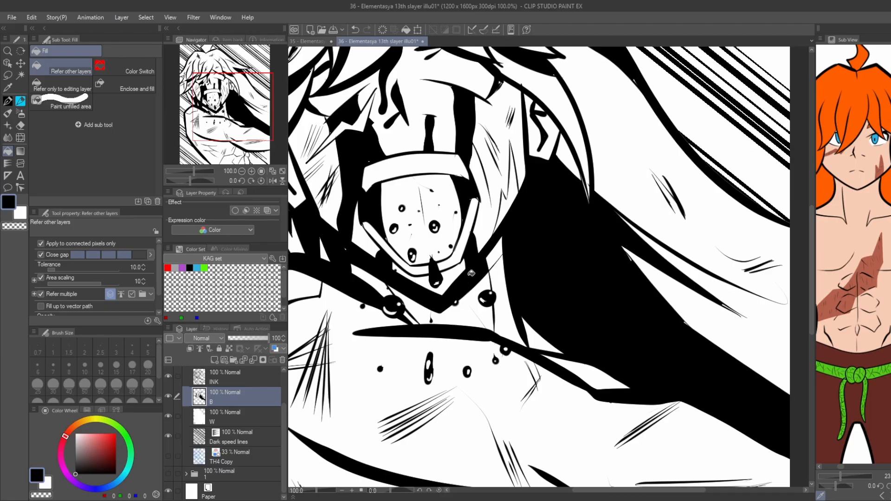
{"action": "scroll", "coordinate": [494, 246], "scroll_direction": "down", "scroll_amount": 2}
{"action": "left_click_drag", "start_coordinate": [341, 142], "coordinate": [369, 271]}
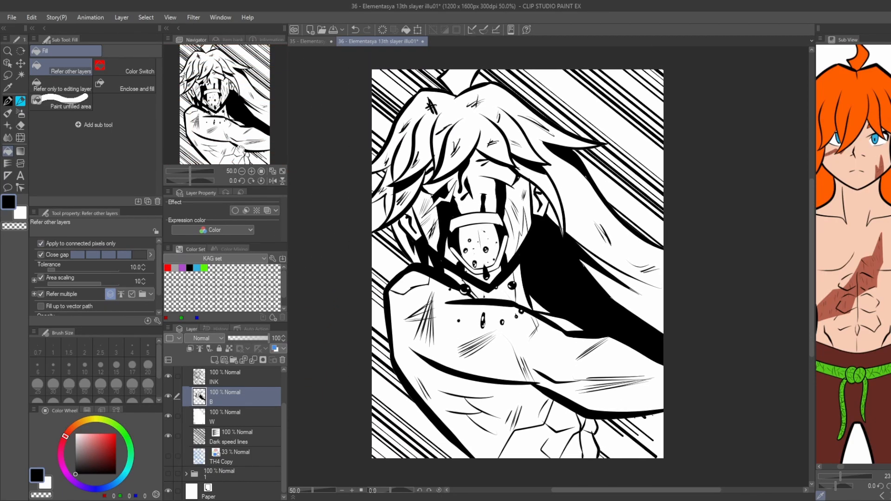
Hide layer B and add an 85 LPI, 60% circle screentone above layer W, filling the main hair mass and ponytail.
{"action": "left_click", "coordinate": [222, 418]}
{"action": "left_click", "coordinate": [169, 397]}
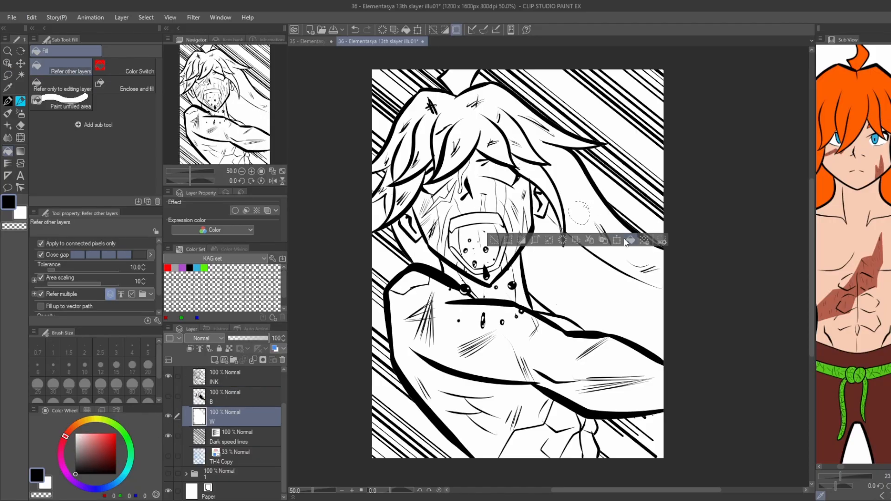
{"action": "left_click", "coordinate": [644, 240]}
{"action": "left_click", "coordinate": [161, 185]}
{"action": "left_click", "coordinate": [572, 187]}
{"action": "left_click", "coordinate": [533, 218]}
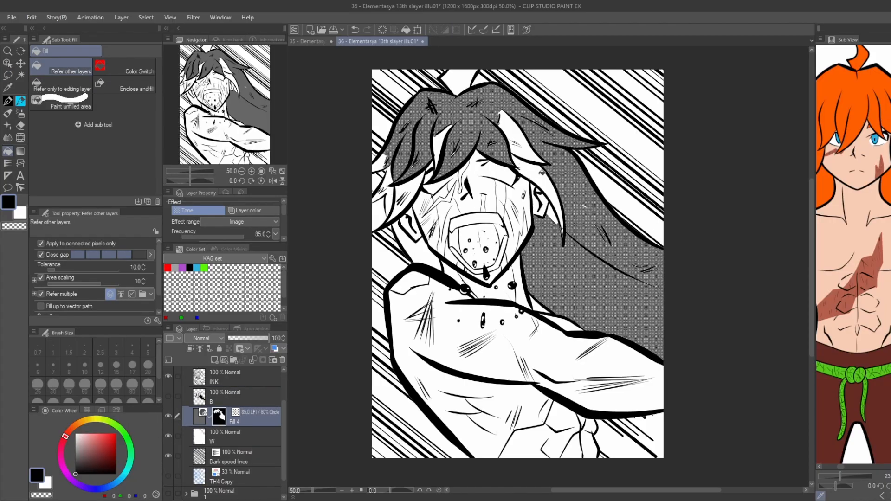
Fill the remaining white fringe locks and the locks on the left side of the head with the 60% tone.
{"action": "left_click", "coordinate": [543, 195]}
{"action": "left_click", "coordinate": [520, 139]}
{"action": "key", "text": "p"}
{"action": "key", "text": "g"}
{"action": "left_click", "coordinate": [438, 141]}
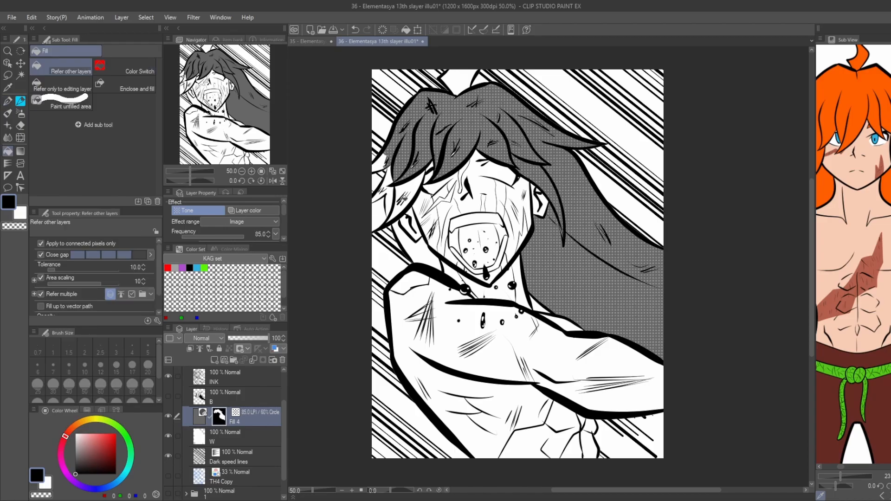
{"action": "left_click", "coordinate": [407, 197]}
{"action": "key", "text": "p"}
{"action": "left_click", "coordinate": [386, 197]}
{"action": "key", "text": "g"}
{"action": "left_click", "coordinate": [387, 202]}
{"action": "left_click", "coordinate": [390, 176]}
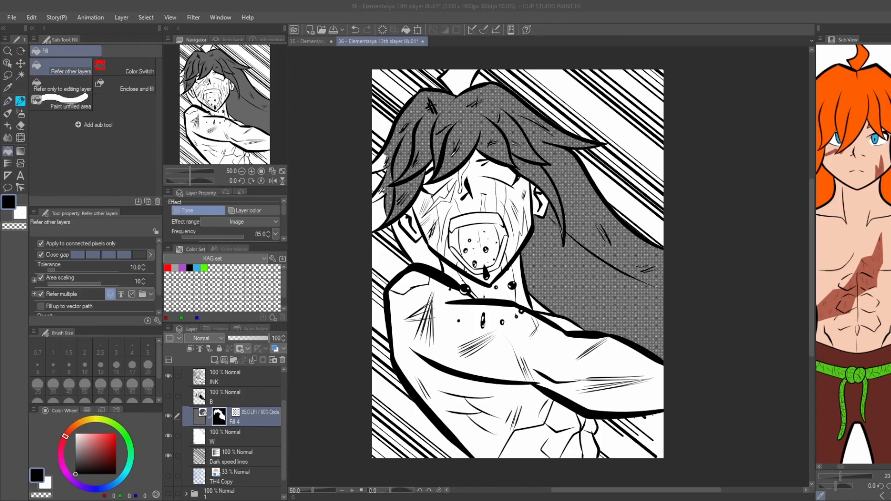
Tone the hair behind the left ear, the raised tuft on top and the small leftover gaps along the hair's edge.
{"action": "scroll", "coordinate": [379, 186], "scroll_direction": "up", "scroll_amount": 2}
{"action": "key", "text": "p"}
{"action": "key", "text": "g"}
{"action": "key", "text": "p"}
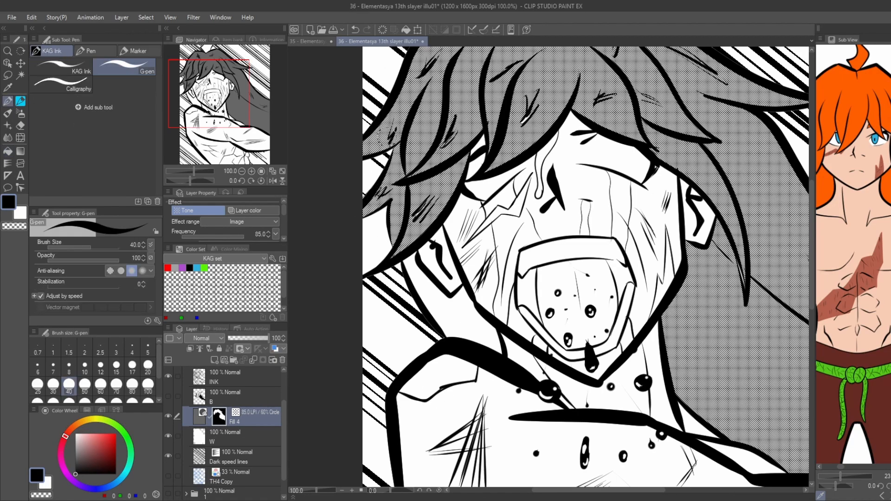
{"action": "key", "text": "g"}
{"action": "scroll", "coordinate": [371, 130], "scroll_direction": "down", "scroll_amount": 3}
{"action": "left_click", "coordinate": [404, 254]}
{"action": "scroll", "coordinate": [426, 197], "scroll_direction": "up", "scroll_amount": 1}
{"action": "scroll", "coordinate": [425, 200], "scroll_direction": "up", "scroll_amount": 1}
{"action": "key", "text": "p"}
{"action": "left_click_drag", "start_coordinate": [424, 195], "coordinate": [413, 211]}
{"action": "key", "text": "g"}
{"action": "left_click", "coordinate": [445, 91]}
{"action": "scroll", "coordinate": [433, 99], "scroll_direction": "down", "scroll_amount": 1}
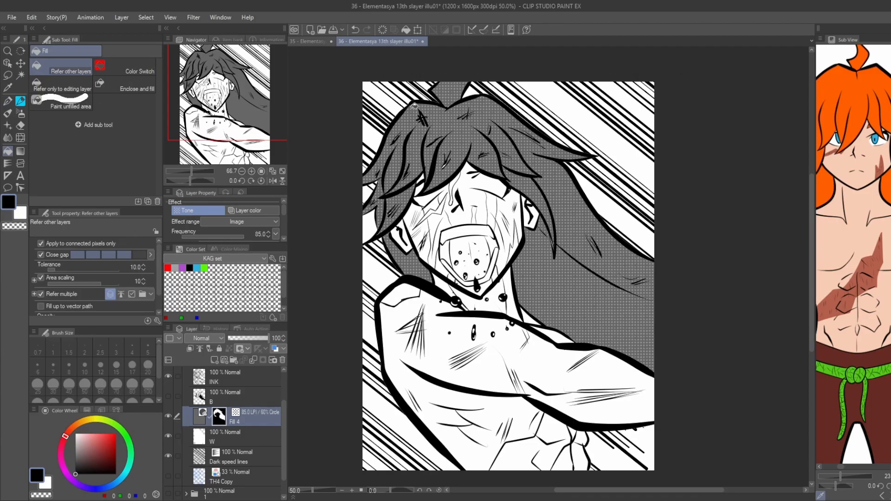
{"action": "left_click_drag", "start_coordinate": [353, 202], "coordinate": [366, 190]}
{"action": "left_click_drag", "start_coordinate": [366, 149], "coordinate": [361, 105]}
{"action": "mouse_move", "coordinate": [393, 130]}
{"action": "left_mouse_down"}
{"action": "mouse_move", "coordinate": [418, 185]}
{"action": "mouse_move", "coordinate": [398, 123]}
{"action": "left_mouse_up"}
Add an 85 LPI, 30% circle screentone layer and fill the scar areas on the lower abdomen.
{"action": "key", "text": "m"}
{"action": "left_click_drag", "start_coordinate": [534, 358], "coordinate": [535, 364]}
{"action": "key", "text": "g"}
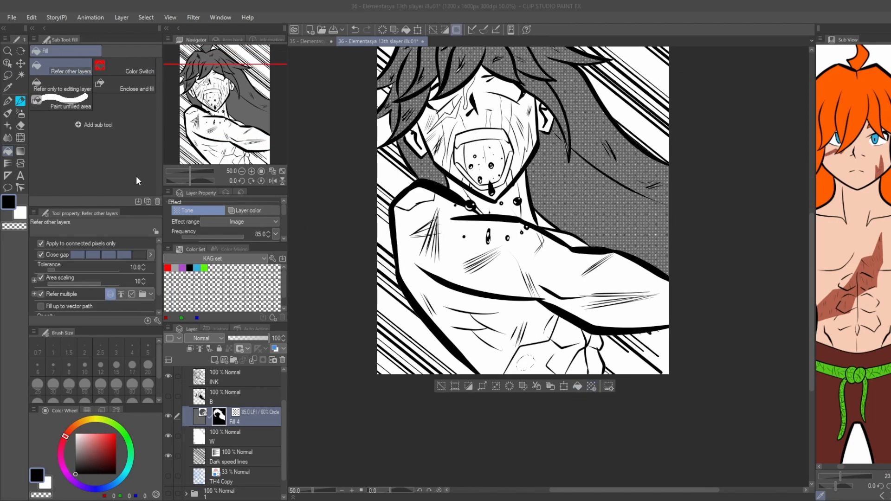
{"action": "left_click", "coordinate": [136, 177]}
{"action": "left_click", "coordinate": [546, 360]}
{"action": "left_click", "coordinate": [567, 336]}
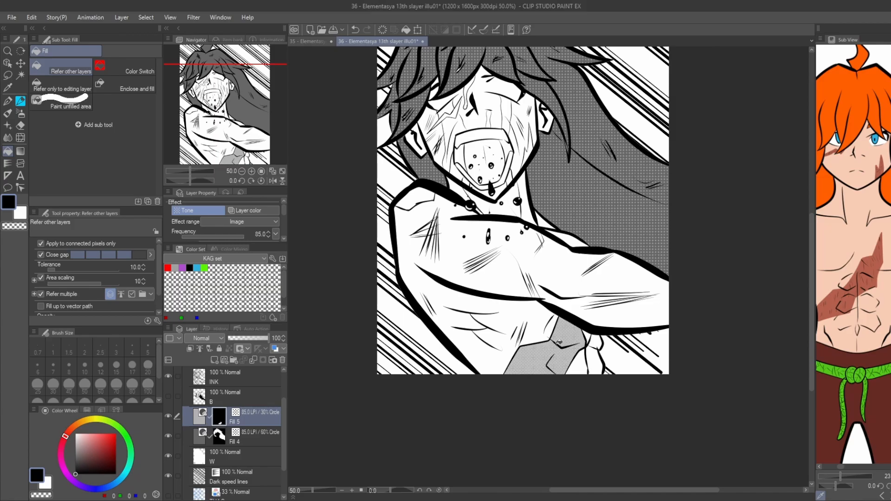
{"action": "scroll", "coordinate": [586, 332], "scroll_direction": "up", "scroll_amount": 2}
{"action": "scroll", "coordinate": [434, 228], "scroll_direction": "down", "scroll_amount": 2}
Fill the shoulder scar patch, the jagged cheek scar and the scar on the right cheek with the 30% tone.
{"action": "left_click", "coordinate": [340, 145]}
{"action": "left_click_drag", "start_coordinate": [353, 158], "coordinate": [397, 259]}
{"action": "scroll", "coordinate": [416, 154], "scroll_direction": "up", "scroll_amount": 2}
{"action": "left_click", "coordinate": [428, 164]}
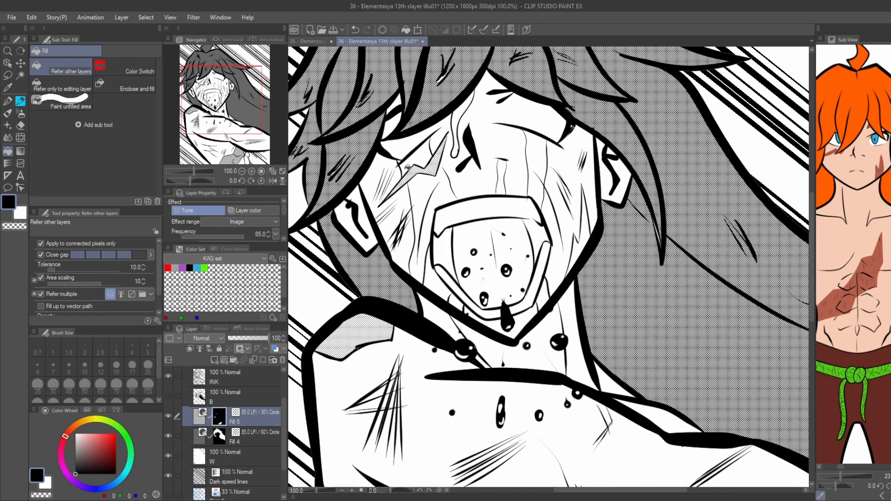
{"action": "left_click", "coordinate": [580, 236]}
{"action": "scroll", "coordinate": [321, 130], "scroll_direction": "down", "scroll_amount": 1}
{"action": "mouse_move", "coordinate": [321, 130]}
{"action": "left_mouse_down"}
{"action": "mouse_move", "coordinate": [356, 179]}
{"action": "mouse_move", "coordinate": [393, 192]}
{"action": "left_mouse_up"}
Show the black shadow layer B again and save the illustration.
{"action": "left_click", "coordinate": [248, 437]}
{"action": "key", "text": "p"}
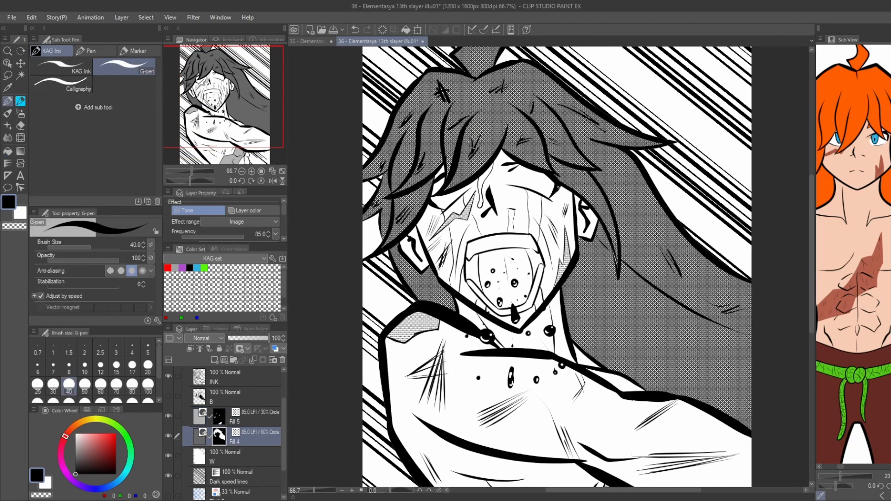
{"action": "key", "text": "g"}
{"action": "scroll", "coordinate": [364, 220], "scroll_direction": "down", "scroll_amount": 1}
{"action": "left_click", "coordinate": [168, 396]}
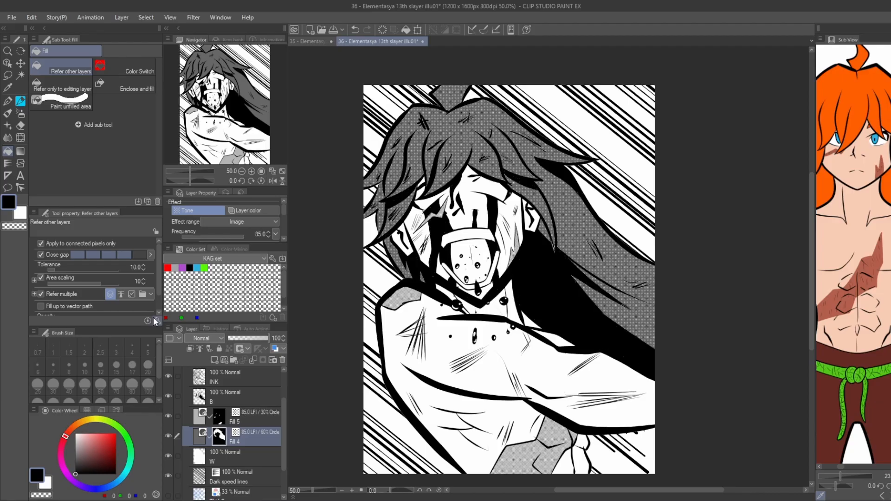
{"action": "left_click_drag", "start_coordinate": [497, 360], "coordinate": [487, 295]}
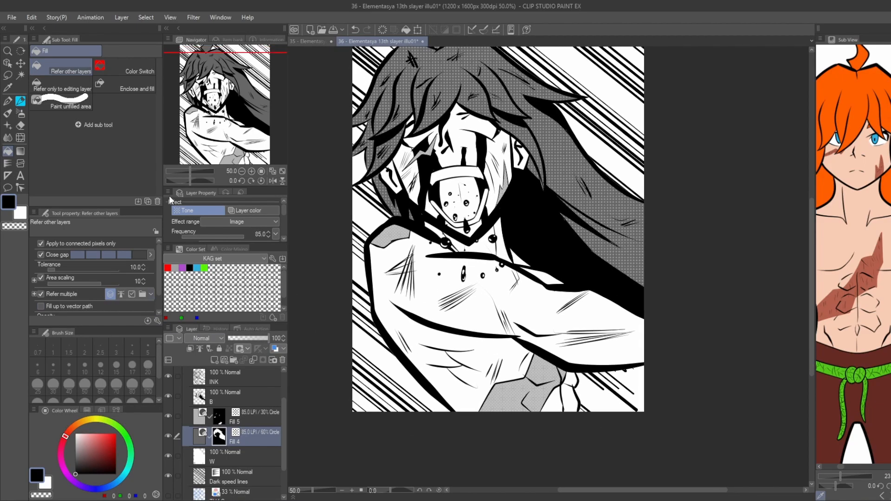
{"action": "left_click_drag", "start_coordinate": [360, 389], "coordinate": [378, 449]}
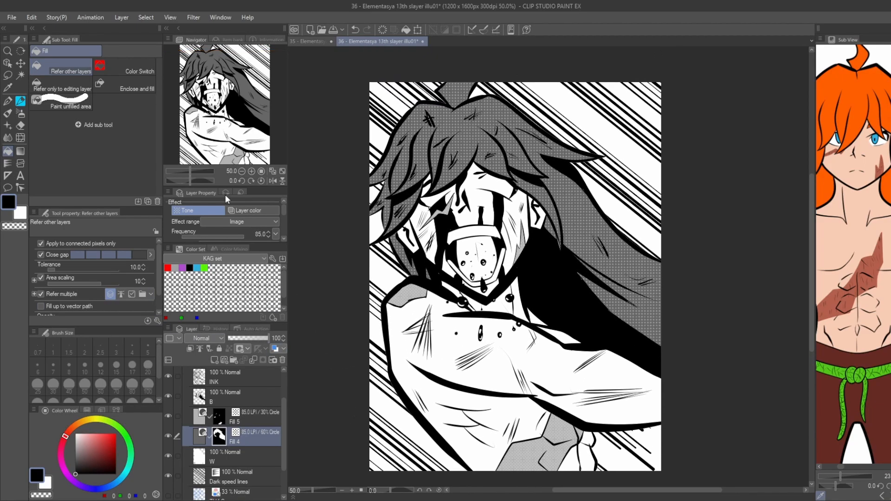
{"action": "left_click", "coordinate": [273, 172]}
{"action": "key", "text": "ctrl+s"}
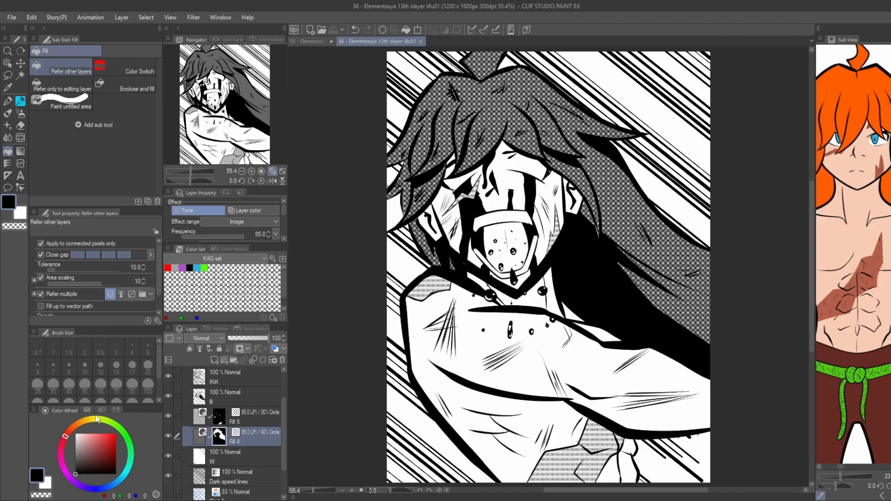
Hide folder 2, then show and expand folder 3 and select its TH6 Copy sketch layer.
{"action": "scroll", "coordinate": [178, 404], "scroll_direction": "up", "scroll_amount": 3}
{"action": "left_click", "coordinate": [186, 404]}
{"action": "left_click", "coordinate": [168, 404]}
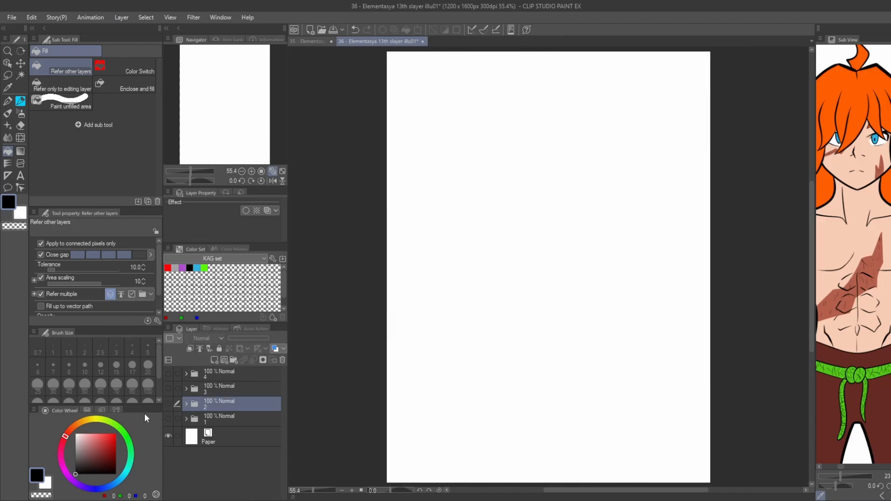
{"action": "left_click", "coordinate": [168, 388]}
{"action": "left_click", "coordinate": [186, 389]}
{"action": "left_click", "coordinate": [223, 407]}
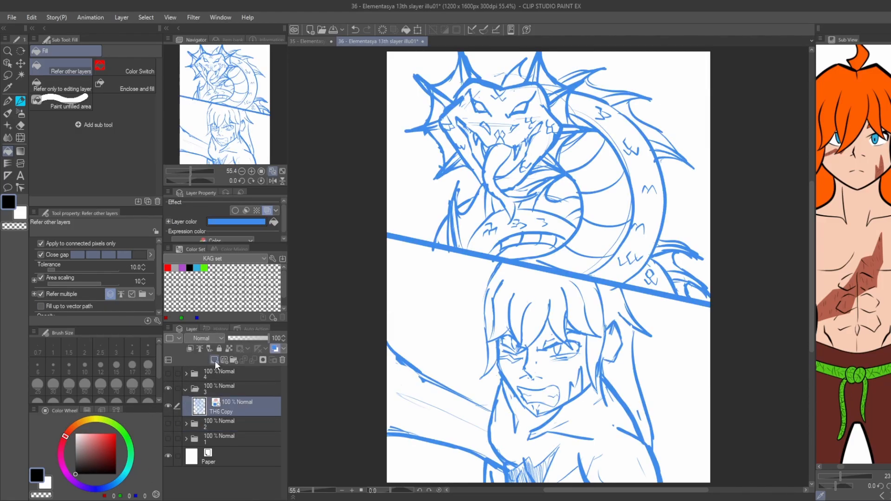
Add INK and BORDER layers above the sketch and draw a thick black slanted panel divider on BORDER.
{"action": "left_click", "coordinate": [215, 360]}
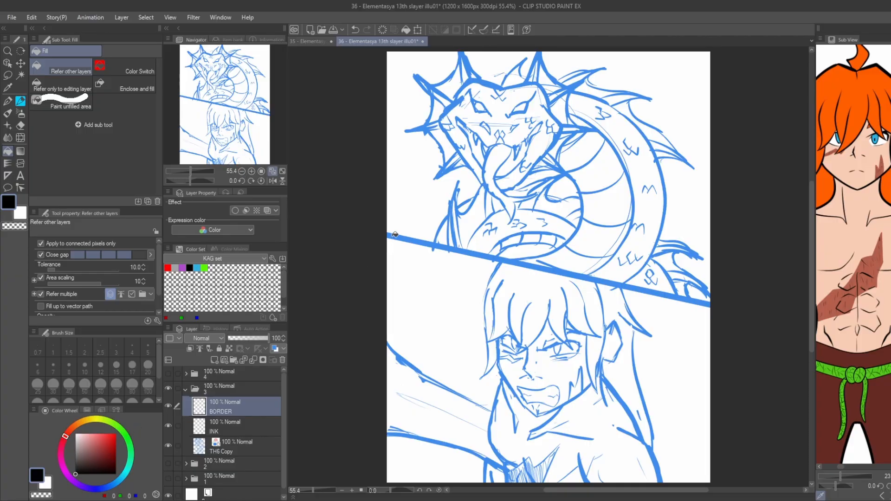
{"action": "key", "text": "p"}
{"action": "mouse_move", "coordinate": [385, 235]}
{"action": "left_mouse_down"}
{"action": "mouse_move", "coordinate": [706, 304]}
{"action": "mouse_move", "coordinate": [385, 235]}
{"action": "left_mouse_up"}
Rename the INK layer KAL and set the KAG Ink pen to size 30.
{"action": "left_click", "coordinate": [199, 425]}
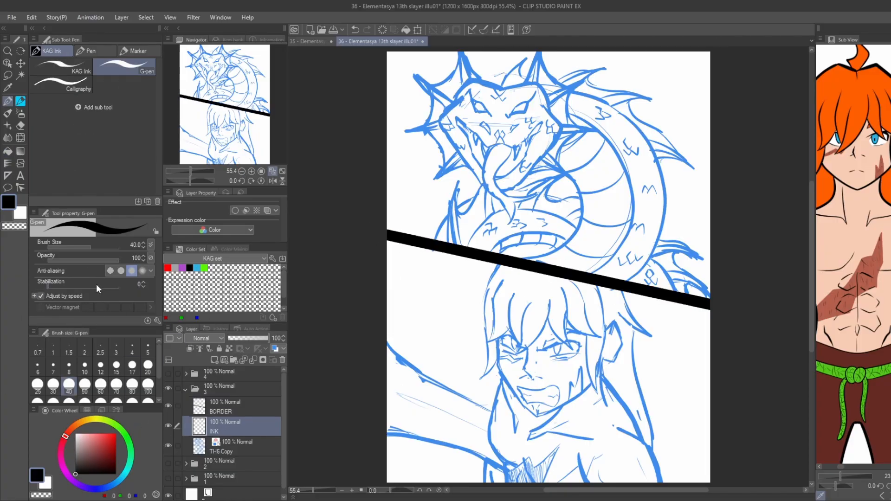
{"action": "left_click", "coordinate": [68, 67]}
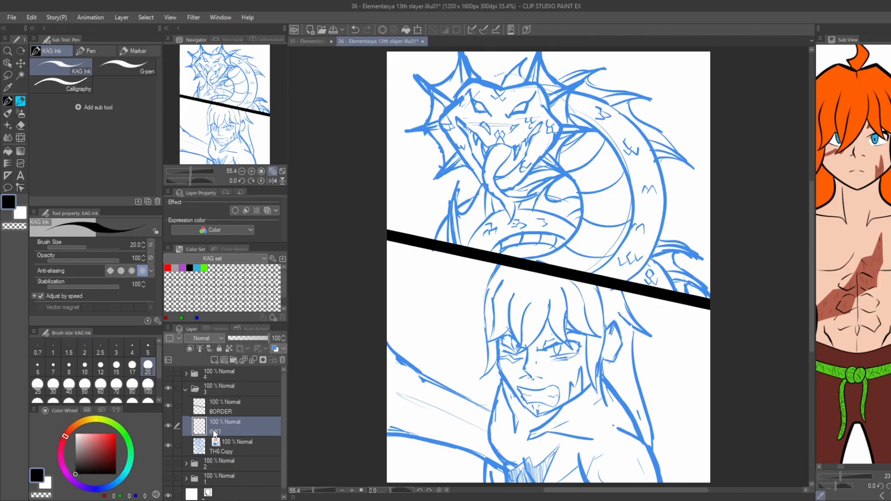
{"action": "left_click", "coordinate": [53, 383]}
{"action": "scroll", "coordinate": [510, 354], "scroll_direction": "up", "scroll_amount": 4}
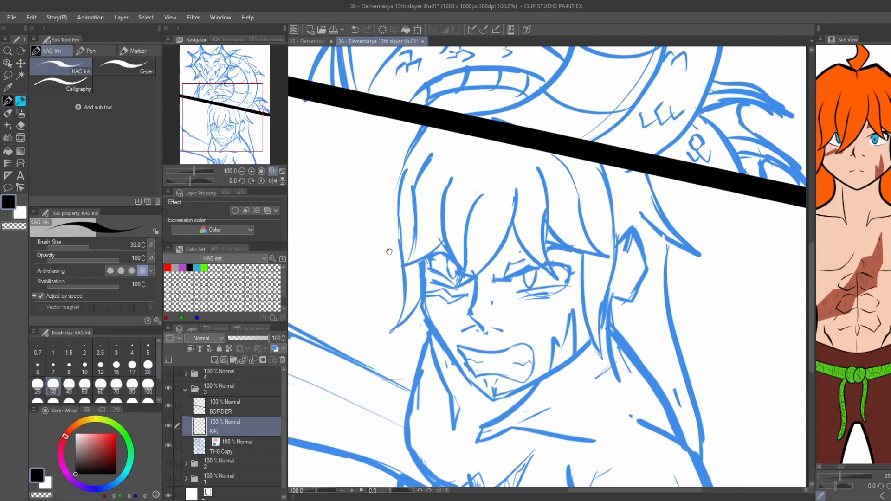
Lower the TH6 Copy sketch layer's opacity to 43% and make KAL the active layer.
{"action": "left_click", "coordinate": [236, 446]}
{"action": "left_click", "coordinate": [246, 338]}
{"action": "mouse_move", "coordinate": [485, 321]}
{"action": "left_mouse_down"}
{"action": "mouse_move", "coordinate": [428, 344]}
{"action": "mouse_move", "coordinate": [502, 298]}
{"action": "left_mouse_up"}
{"action": "left_click", "coordinate": [235, 426]}
Ink the leftmost pointed fringe lock of the lower panel's character, redoing strokes that miss the sketch.
{"action": "key", "text": "ctrl+z"}
{"action": "left_click", "coordinate": [8, 100]}
{"action": "left_click", "coordinate": [20, 126]}
{"action": "left_click", "coordinate": [7, 101]}
{"action": "key", "text": "ctrl+z"}
{"action": "key", "text": "ctrl+z"}
{"action": "left_click_drag", "start_coordinate": [427, 348], "coordinate": [508, 296]}
{"action": "key", "text": "ctrl+z"}
{"action": "mouse_move", "coordinate": [409, 355]}
{"action": "left_mouse_down"}
{"action": "mouse_move", "coordinate": [454, 295]}
{"action": "mouse_move", "coordinate": [497, 119]}
{"action": "left_mouse_up"}
Ink the central pointed fringe locks hanging between and over the eyes.
{"action": "key", "text": "ctrl+z"}
{"action": "left_click_drag", "start_coordinate": [562, 296], "coordinate": [546, 311]}
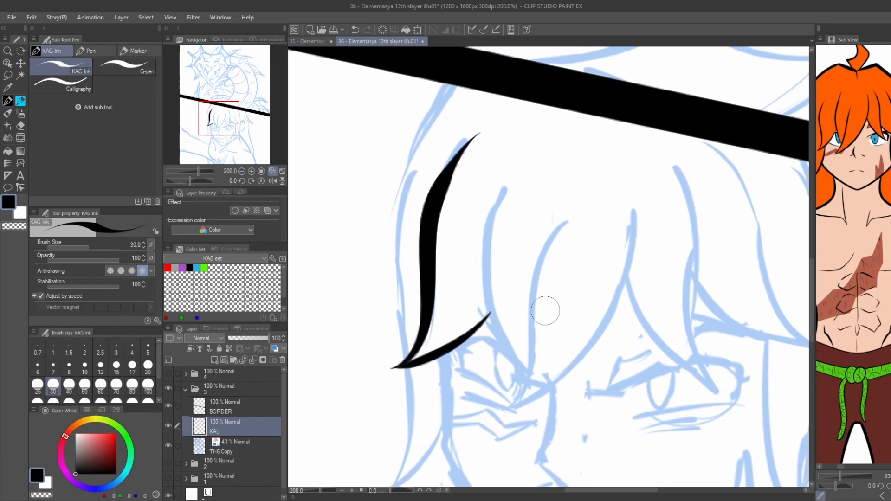
{"action": "mouse_move", "coordinate": [636, 197]}
{"action": "left_mouse_down"}
{"action": "mouse_move", "coordinate": [613, 298]}
{"action": "mouse_move", "coordinate": [502, 414]}
{"action": "mouse_move", "coordinate": [545, 296]}
{"action": "left_mouse_up"}
{"action": "key", "text": "ctrl+z"}
{"action": "key", "text": "ctrl+z"}
{"action": "left_click_drag", "start_coordinate": [498, 417], "coordinate": [576, 203]}
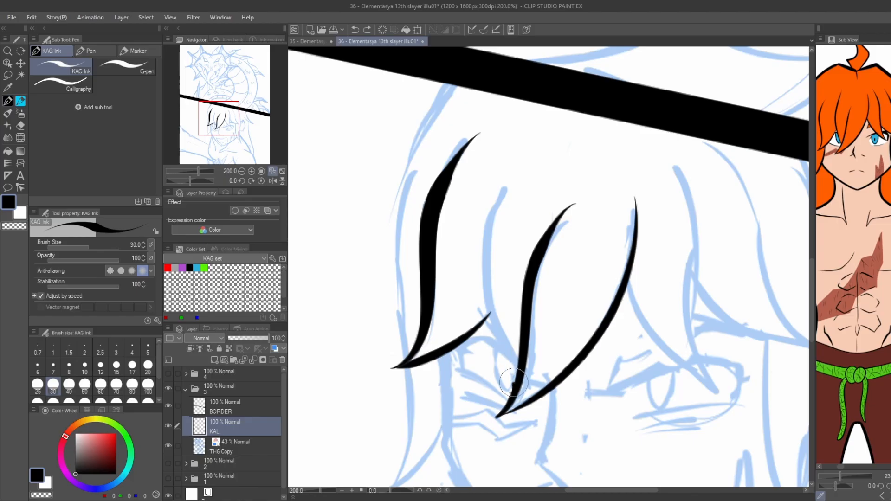
{"action": "left_click_drag", "start_coordinate": [514, 384], "coordinate": [503, 173]}
{"action": "left_click_drag", "start_coordinate": [382, 299], "coordinate": [353, 185]}
{"action": "mouse_move", "coordinate": [581, 189]}
{"action": "left_mouse_down"}
{"action": "mouse_move", "coordinate": [494, 296]}
{"action": "mouse_move", "coordinate": [595, 384]}
{"action": "mouse_move", "coordinate": [551, 139]}
{"action": "left_mouse_up"}
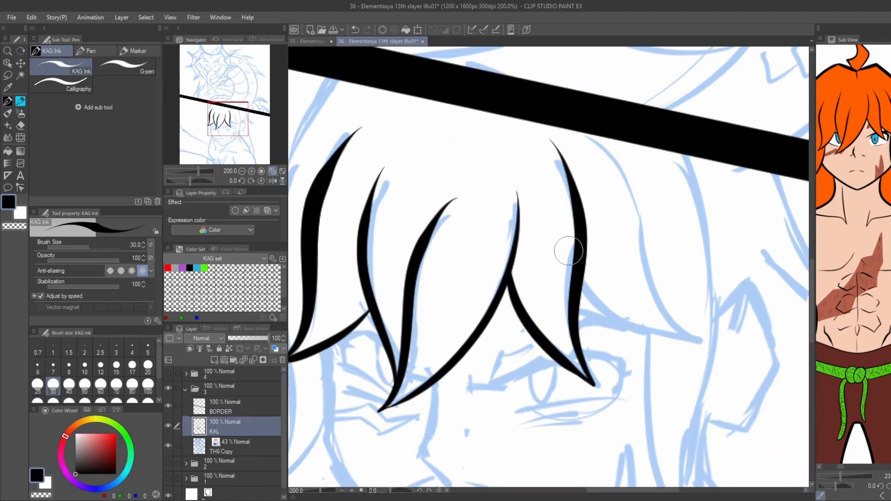
Ink the right fringe locks and the long pointed lock framing the right side of the face.
{"action": "mouse_move", "coordinate": [585, 285]}
{"action": "left_mouse_down"}
{"action": "mouse_move", "coordinate": [620, 324]}
{"action": "mouse_move", "coordinate": [701, 341]}
{"action": "left_mouse_up"}
{"action": "mouse_move", "coordinate": [702, 341]}
{"action": "left_mouse_down"}
{"action": "mouse_move", "coordinate": [614, 157]}
{"action": "mouse_move", "coordinate": [590, 139]}
{"action": "left_mouse_up"}
{"action": "key", "text": "ctrl+z"}
{"action": "key", "text": "ctrl+minus"}
{"action": "mouse_move", "coordinate": [359, 354]}
{"action": "left_mouse_down"}
{"action": "mouse_move", "coordinate": [458, 314]}
{"action": "mouse_move", "coordinate": [455, 259]}
{"action": "left_mouse_up"}
{"action": "mouse_move", "coordinate": [482, 220]}
{"action": "left_mouse_down"}
{"action": "mouse_move", "coordinate": [480, 287]}
{"action": "mouse_move", "coordinate": [493, 324]}
{"action": "mouse_move", "coordinate": [484, 314]}
{"action": "mouse_move", "coordinate": [480, 299]}
{"action": "mouse_move", "coordinate": [575, 431]}
{"action": "left_mouse_up"}
{"action": "key", "text": "ctrl+z"}
{"action": "left_click_drag", "start_coordinate": [479, 297], "coordinate": [583, 443]}
{"action": "left_click_drag", "start_coordinate": [716, 362], "coordinate": [731, 338]}
{"action": "key", "text": "ctrl+z"}
{"action": "mouse_move", "coordinate": [749, 324]}
{"action": "left_mouse_down"}
{"action": "mouse_move", "coordinate": [718, 355]}
{"action": "mouse_move", "coordinate": [592, 417]}
{"action": "left_mouse_up"}
{"action": "mouse_move", "coordinate": [725, 207]}
{"action": "left_mouse_down"}
{"action": "mouse_move", "coordinate": [630, 249]}
{"action": "mouse_move", "coordinate": [668, 396]}
{"action": "mouse_move", "coordinate": [688, 218]}
{"action": "mouse_move", "coordinate": [663, 104]}
{"action": "left_mouse_up"}
{"action": "left_click_drag", "start_coordinate": [576, 232], "coordinate": [640, 243]}
Ink the left side's outer hair outline and hanging lock, along with the jawline.
{"action": "mouse_move", "coordinate": [465, 328]}
{"action": "left_mouse_down"}
{"action": "mouse_move", "coordinate": [420, 363]}
{"action": "mouse_move", "coordinate": [443, 287]}
{"action": "mouse_move", "coordinate": [460, 333]}
{"action": "mouse_move", "coordinate": [416, 371]}
{"action": "left_mouse_up"}
{"action": "key", "text": "ctrl+z"}
{"action": "key", "text": "ctrl+z"}
{"action": "left_click_drag", "start_coordinate": [416, 371], "coordinate": [441, 273]}
{"action": "left_click_drag", "start_coordinate": [417, 171], "coordinate": [426, 249]}
{"action": "left_click_drag", "start_coordinate": [448, 338], "coordinate": [437, 239]}
{"action": "scroll", "coordinate": [437, 239], "scroll_direction": "down", "scroll_amount": 3}
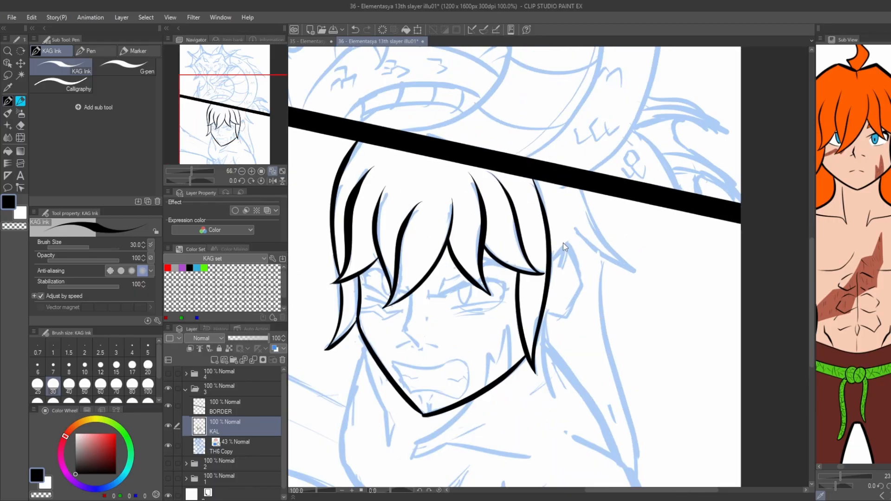
{"action": "scroll", "coordinate": [548, 250], "scroll_direction": "up", "scroll_amount": 3}
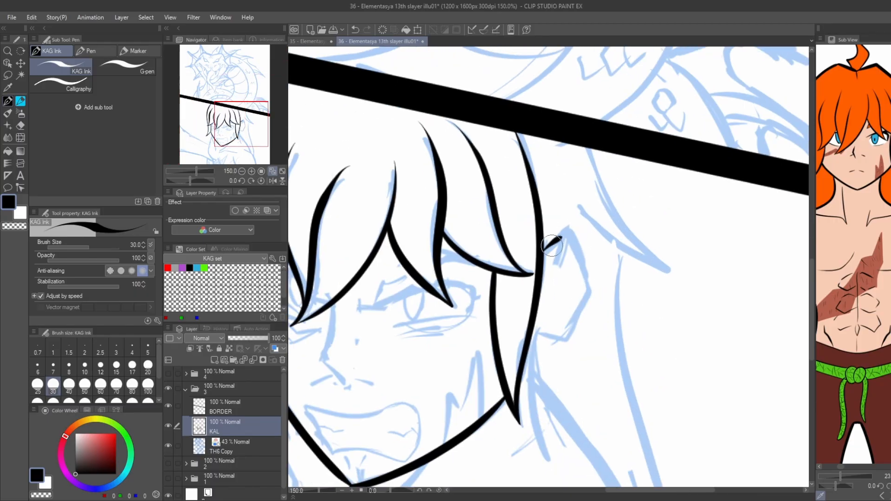
Ink the outline and inner fold of the ear beside the right hair lock.
{"action": "mouse_move", "coordinate": [553, 246]}
{"action": "left_mouse_down"}
{"action": "mouse_move", "coordinate": [580, 286]}
{"action": "mouse_move", "coordinate": [537, 330]}
{"action": "left_mouse_up"}
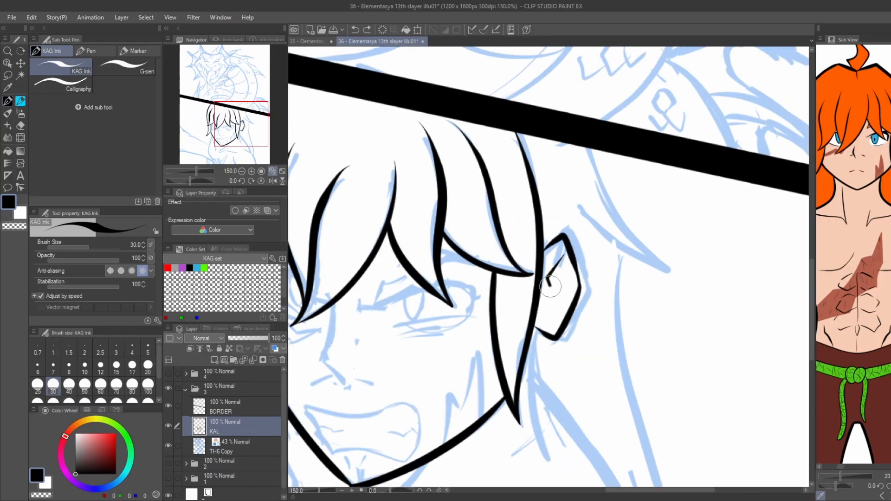
{"action": "scroll", "coordinate": [561, 280], "scroll_direction": "down", "scroll_amount": 3}
{"action": "scroll", "coordinate": [542, 242], "scroll_direction": "up", "scroll_amount": 4}
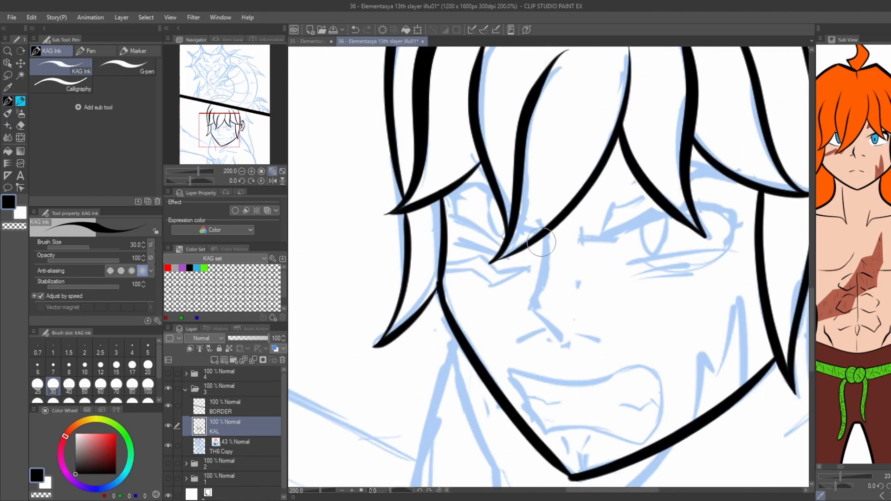
Ink the nose, the open shouting mouth with its teeth, and the small chin creases.
{"action": "key", "text": "ctrl+z"}
{"action": "mouse_move", "coordinate": [547, 235]}
{"action": "left_mouse_down"}
{"action": "mouse_move", "coordinate": [524, 295]}
{"action": "mouse_move", "coordinate": [532, 314]}
{"action": "left_mouse_up"}
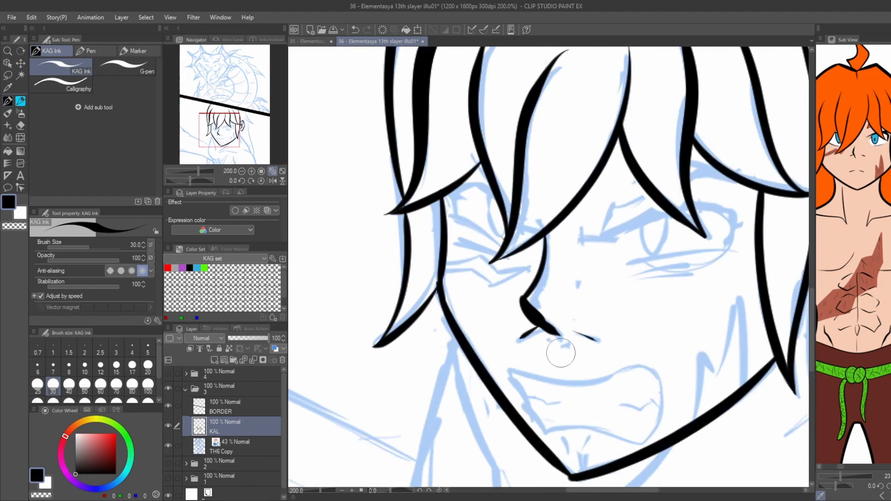
{"action": "mouse_move", "coordinate": [501, 377]}
{"action": "left_mouse_down"}
{"action": "mouse_move", "coordinate": [510, 373]}
{"action": "mouse_move", "coordinate": [639, 364]}
{"action": "mouse_move", "coordinate": [632, 361]}
{"action": "mouse_move", "coordinate": [653, 429]}
{"action": "mouse_move", "coordinate": [546, 432]}
{"action": "left_mouse_up"}
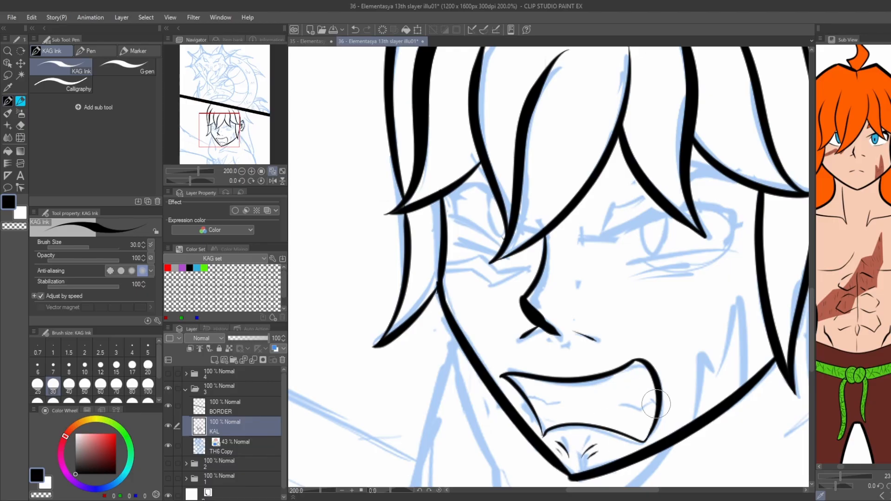
{"action": "left_click_drag", "start_coordinate": [638, 318], "coordinate": [608, 328]}
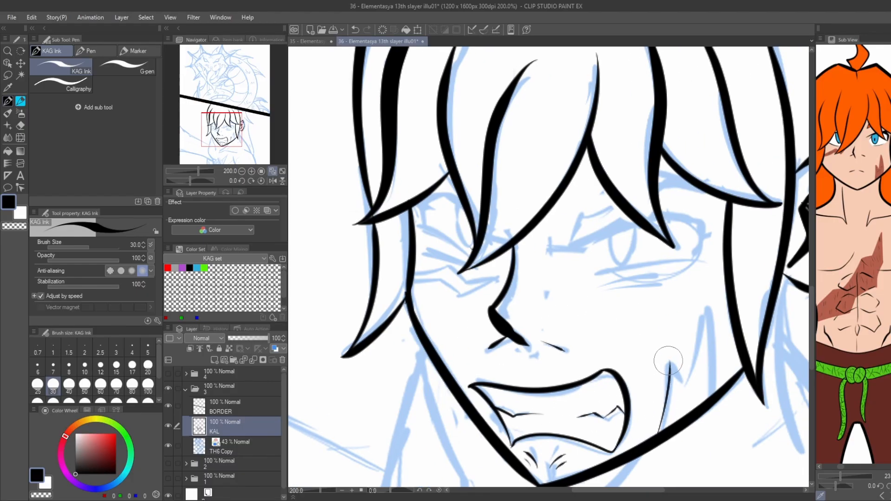
Ink the jagged scar rising from the jaw on the right cheek.
{"action": "left_click_drag", "start_coordinate": [670, 362], "coordinate": [687, 387]}
{"action": "left_click_drag", "start_coordinate": [687, 386], "coordinate": [707, 307]}
{"action": "left_click_drag", "start_coordinate": [706, 306], "coordinate": [715, 392]}
Ink the eyebrow and the upper and lower lid lines of the right eye.
{"action": "left_click_drag", "start_coordinate": [650, 260], "coordinate": [636, 305]}
{"action": "left_click_drag", "start_coordinate": [614, 263], "coordinate": [550, 293]}
{"action": "mouse_move", "coordinate": [550, 292]}
{"action": "left_mouse_down"}
{"action": "mouse_move", "coordinate": [560, 263]}
{"action": "mouse_move", "coordinate": [639, 243]}
{"action": "mouse_move", "coordinate": [644, 218]}
{"action": "left_mouse_up"}
{"action": "left_click_drag", "start_coordinate": [612, 269], "coordinate": [574, 305]}
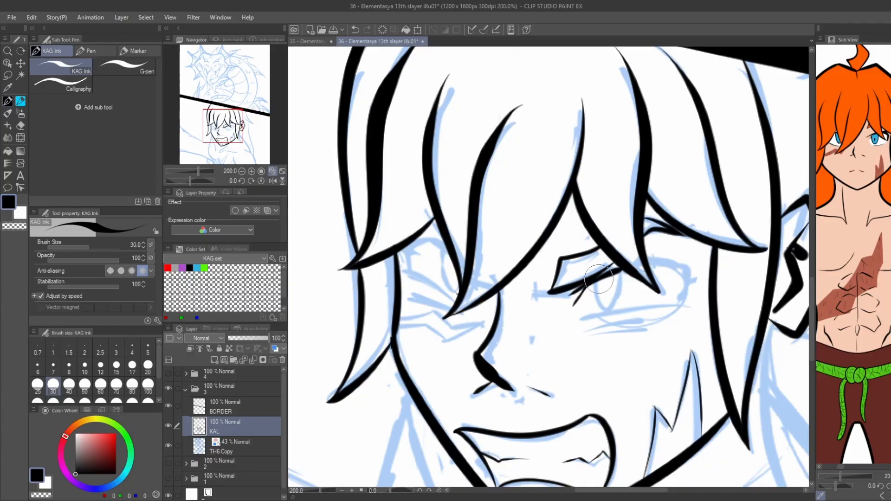
{"action": "mouse_move", "coordinate": [644, 262]}
{"action": "left_mouse_down"}
{"action": "mouse_move", "coordinate": [680, 265]}
{"action": "mouse_move", "coordinate": [686, 298]}
{"action": "mouse_move", "coordinate": [580, 319]}
{"action": "left_mouse_up"}
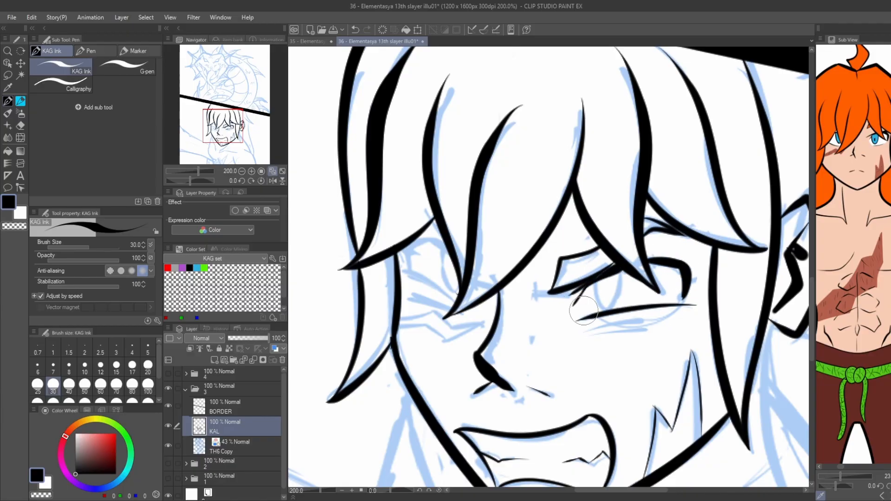
Ink the right eye's iris and pupil and the crease lines under the eye.
{"action": "key", "text": "ctrl+z"}
{"action": "left_click_drag", "start_coordinate": [620, 274], "coordinate": [610, 309]}
{"action": "left_click_drag", "start_coordinate": [593, 283], "coordinate": [607, 310]}
{"action": "key", "text": "ctrl+z"}
{"action": "left_click_drag", "start_coordinate": [574, 333], "coordinate": [651, 317]}
{"action": "left_click_drag", "start_coordinate": [591, 336], "coordinate": [650, 326]}
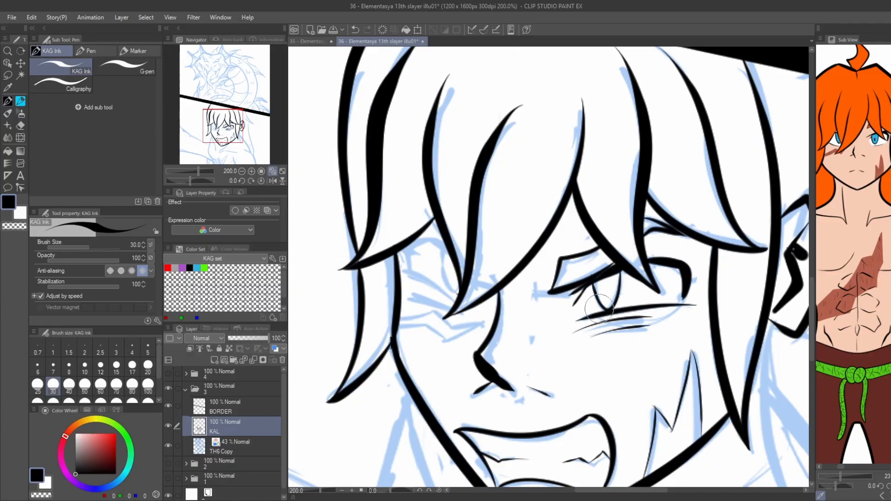
{"action": "scroll", "coordinate": [470, 221], "scroll_direction": "down", "scroll_amount": 1}
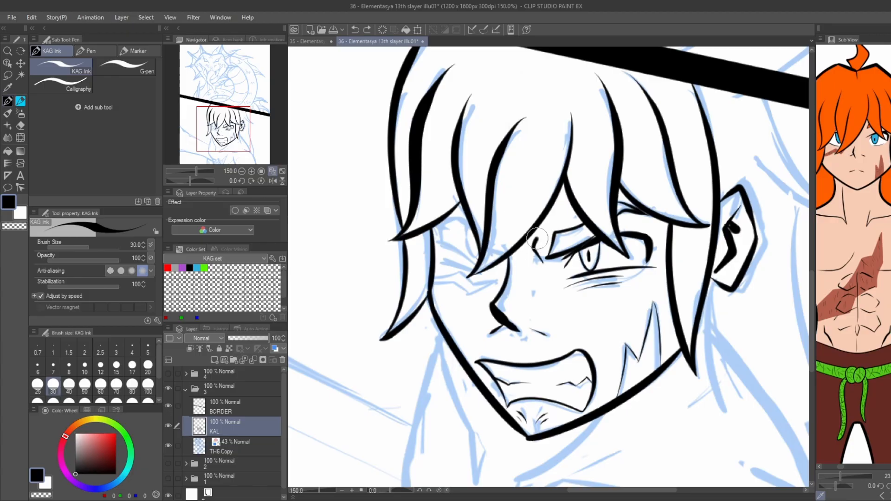
Ink the frown crease between the brows and the left eye under the fringe, redoing strokes that miss the sketch.
{"action": "scroll", "coordinate": [506, 273], "scroll_direction": "up", "scroll_amount": 1}
{"action": "key", "text": "ctrl+z"}
{"action": "left_click_drag", "start_coordinate": [524, 294], "coordinate": [482, 266]}
{"action": "left_click_drag", "start_coordinate": [482, 264], "coordinate": [476, 243]}
{"action": "key", "text": "ctrl+z"}
{"action": "key", "text": "ctrl+z"}
{"action": "left_click_drag", "start_coordinate": [524, 294], "coordinate": [482, 262]}
{"action": "mouse_move", "coordinate": [482, 264]}
{"action": "left_mouse_down"}
{"action": "mouse_move", "coordinate": [480, 235]}
{"action": "mouse_move", "coordinate": [511, 237]}
{"action": "mouse_move", "coordinate": [483, 261]}
{"action": "left_mouse_up"}
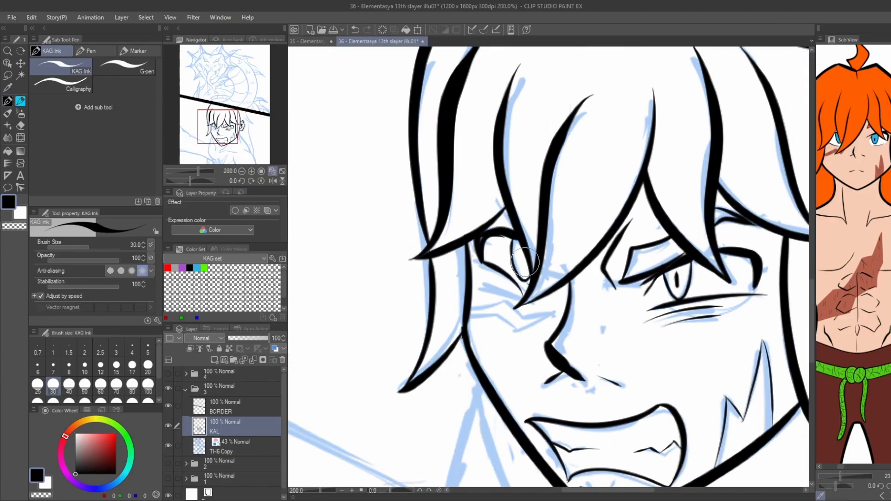
Ink the jagged scar running beneath the left eye toward the nose.
{"action": "key", "text": "ctrl+z"}
{"action": "mouse_move", "coordinate": [553, 315]}
{"action": "left_mouse_down"}
{"action": "mouse_move", "coordinate": [510, 325]}
{"action": "mouse_move", "coordinate": [469, 315]}
{"action": "left_mouse_up"}
{"action": "mouse_move", "coordinate": [470, 307]}
{"action": "left_mouse_down"}
{"action": "mouse_move", "coordinate": [506, 299]}
{"action": "mouse_move", "coordinate": [553, 313]}
{"action": "left_mouse_up"}
{"action": "scroll", "coordinate": [451, 286], "scroll_direction": "down", "scroll_amount": 3}
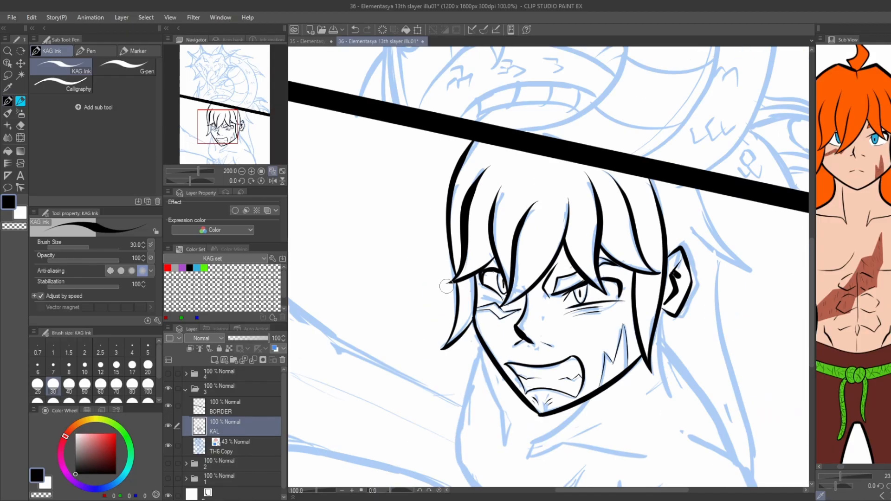
Ink the pointed hair lock that flares out above and behind the ear.
{"action": "scroll", "coordinate": [574, 229], "scroll_direction": "up", "scroll_amount": 2}
{"action": "key", "text": "ctrl+z"}
{"action": "left_click_drag", "start_coordinate": [586, 203], "coordinate": [669, 333]}
{"action": "left_click_drag", "start_coordinate": [574, 262], "coordinate": [670, 333]}
{"action": "scroll", "coordinate": [575, 223], "scroll_direction": "down", "scroll_amount": 2}
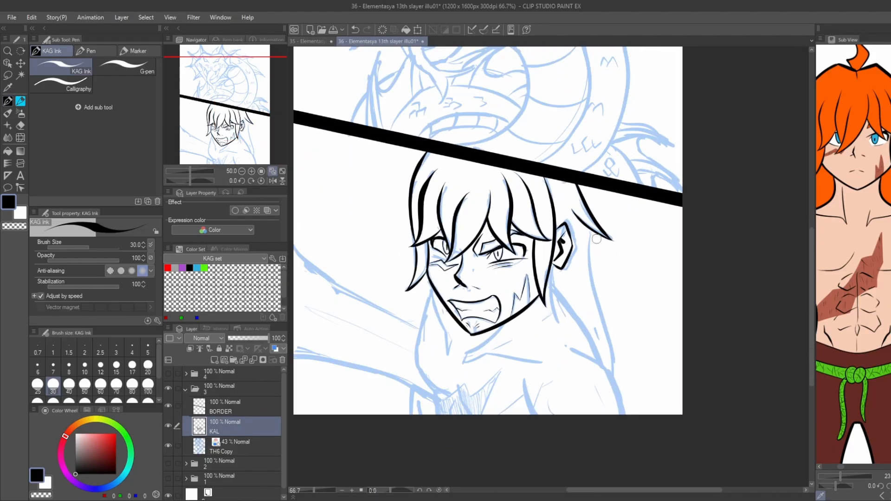
Ink the long hair lock falling behind the shoulder and the short strand below the ear.
{"action": "left_click_drag", "start_coordinate": [589, 231], "coordinate": [609, 367]}
{"action": "scroll", "coordinate": [561, 233], "scroll_direction": "up", "scroll_amount": 2}
{"action": "left_click_drag", "start_coordinate": [561, 263], "coordinate": [576, 337]}
{"action": "scroll", "coordinate": [553, 218], "scroll_direction": "down", "scroll_amount": 2}
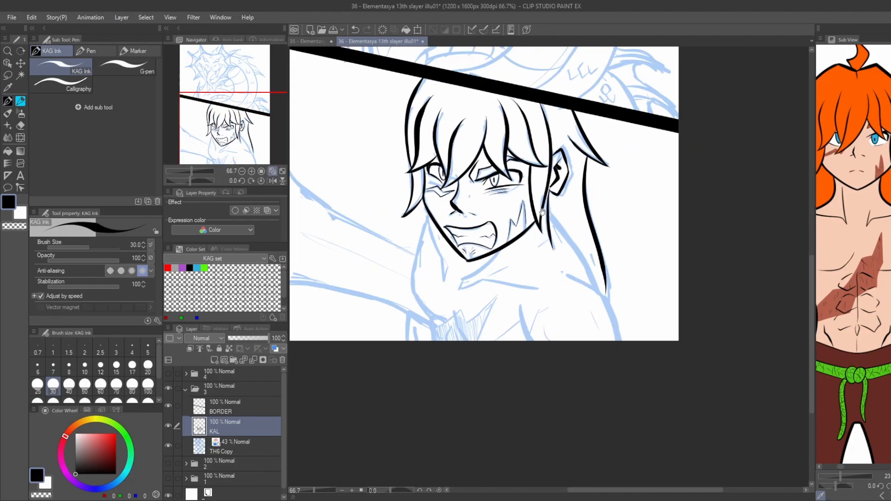
Ink the right side's neck and shoulder contours, the collarbone, and the armpit crease.
{"action": "key", "text": "ctrl+z"}
{"action": "left_click_drag", "start_coordinate": [549, 213], "coordinate": [597, 289]}
{"action": "mouse_move", "coordinate": [564, 268]}
{"action": "left_mouse_down"}
{"action": "mouse_move", "coordinate": [616, 323]}
{"action": "mouse_move", "coordinate": [620, 345]}
{"action": "left_mouse_up"}
{"action": "scroll", "coordinate": [497, 251], "scroll_direction": "up", "scroll_amount": 1}
{"action": "left_click_drag", "start_coordinate": [450, 292], "coordinate": [441, 310]}
{"action": "left_click_drag", "start_coordinate": [442, 310], "coordinate": [576, 303]}
{"action": "left_click_drag", "start_coordinate": [533, 329], "coordinate": [551, 387]}
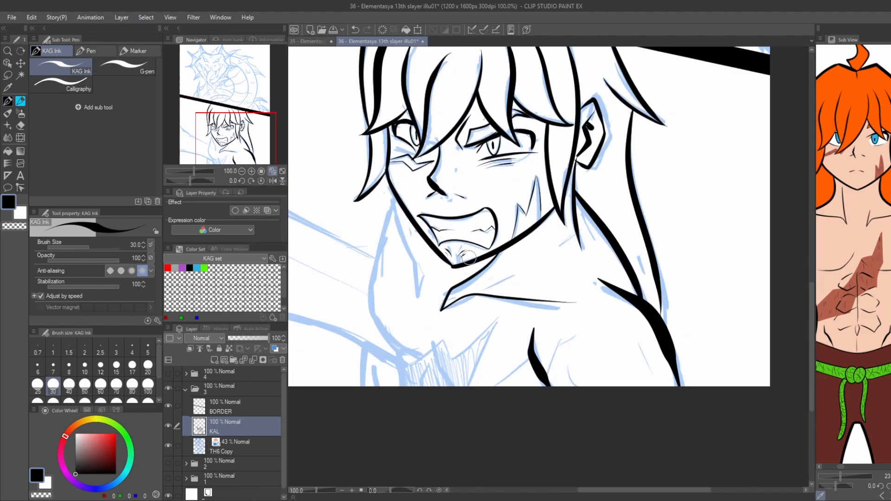
Ink the left shoulder outline, the neck muscle line, and the zigzag edge of the chest scar.
{"action": "left_click_drag", "start_coordinate": [469, 258], "coordinate": [579, 281]}
{"action": "left_click_drag", "start_coordinate": [507, 226], "coordinate": [476, 329]}
{"action": "mouse_move", "coordinate": [476, 329]}
{"action": "left_mouse_down"}
{"action": "mouse_move", "coordinate": [466, 257]}
{"action": "mouse_move", "coordinate": [508, 304]}
{"action": "left_mouse_up"}
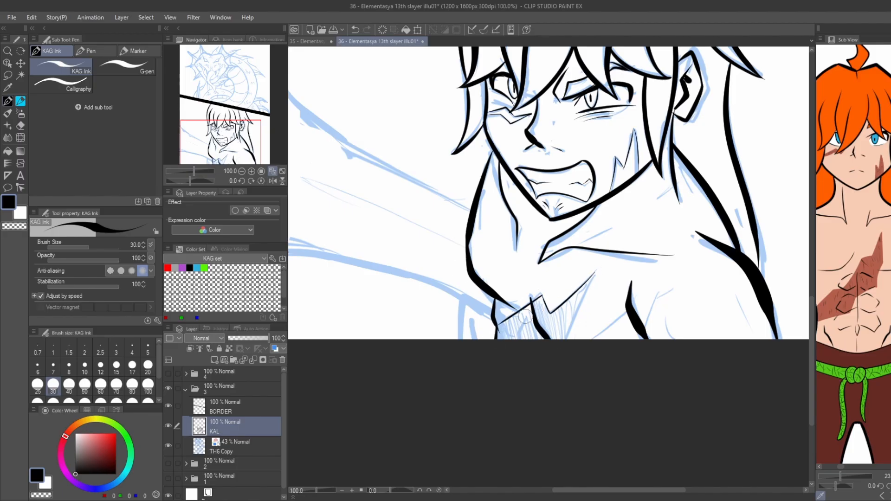
Ink the left armpit lines and the upper and lower contours of the outstretched arm.
{"action": "left_click_drag", "start_coordinate": [375, 244], "coordinate": [430, 219]}
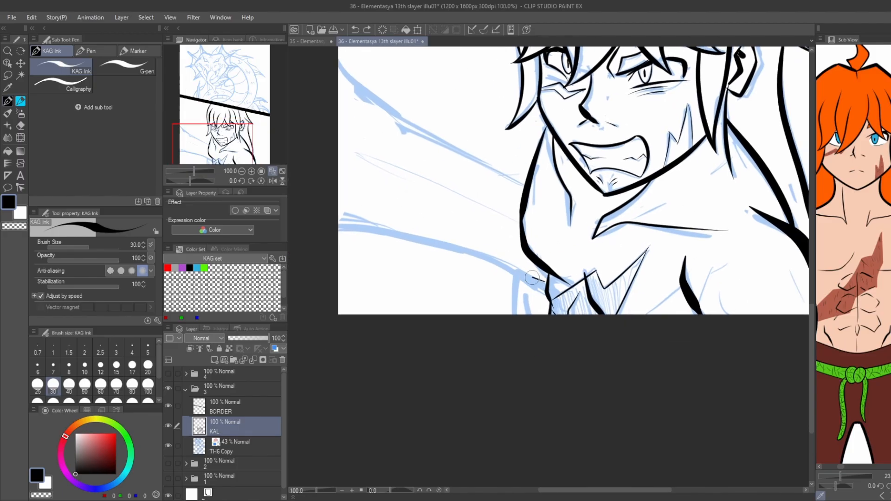
{"action": "left_click_drag", "start_coordinate": [516, 271], "coordinate": [549, 284]}
{"action": "mouse_move", "coordinate": [516, 272]}
{"action": "left_mouse_down"}
{"action": "mouse_move", "coordinate": [512, 314]}
{"action": "mouse_move", "coordinate": [529, 315]}
{"action": "left_mouse_up"}
{"action": "left_click_drag", "start_coordinate": [386, 201], "coordinate": [456, 237]}
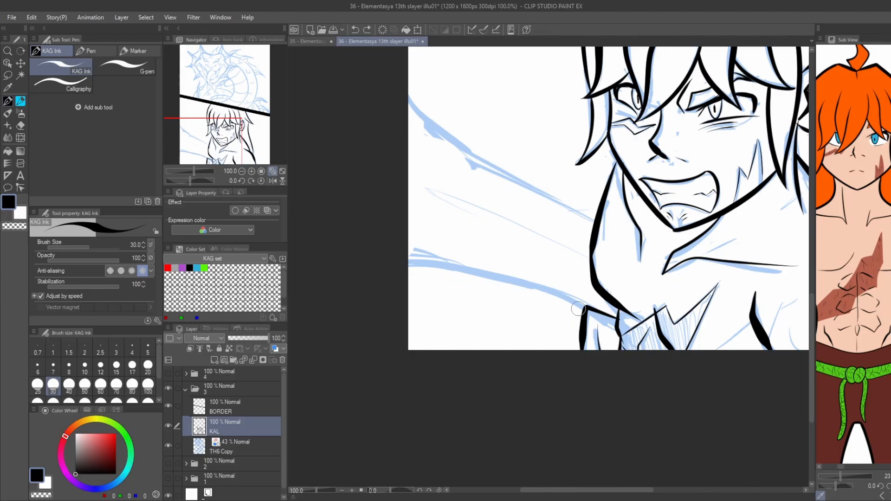
{"action": "left_click_drag", "start_coordinate": [377, 189], "coordinate": [403, 267]}
{"action": "mouse_move", "coordinate": [621, 297]}
{"action": "left_mouse_down"}
{"action": "mouse_move", "coordinate": [465, 190]}
{"action": "mouse_move", "coordinate": [534, 256]}
{"action": "left_mouse_up"}
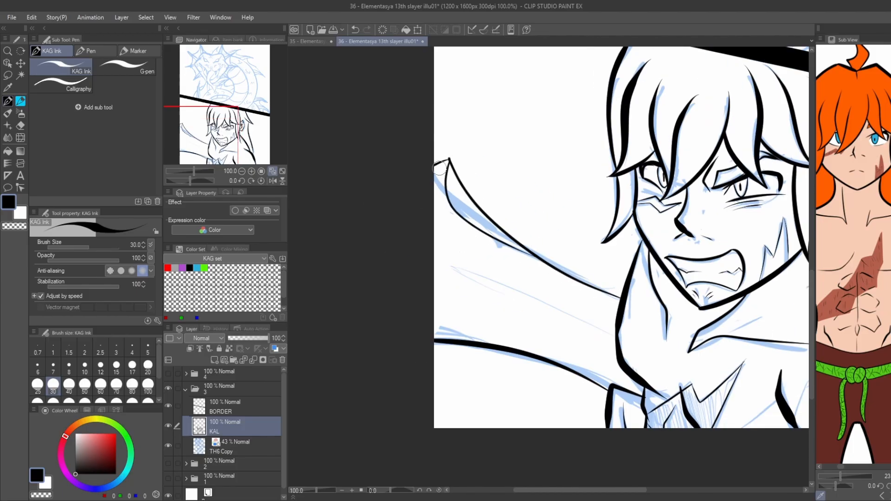
{"action": "left_click_drag", "start_coordinate": [450, 330], "coordinate": [408, 330]}
{"action": "scroll", "coordinate": [338, 279], "scroll_direction": "down", "scroll_amount": 1}
{"action": "left_click_drag", "start_coordinate": [505, 254], "coordinate": [366, 243]}
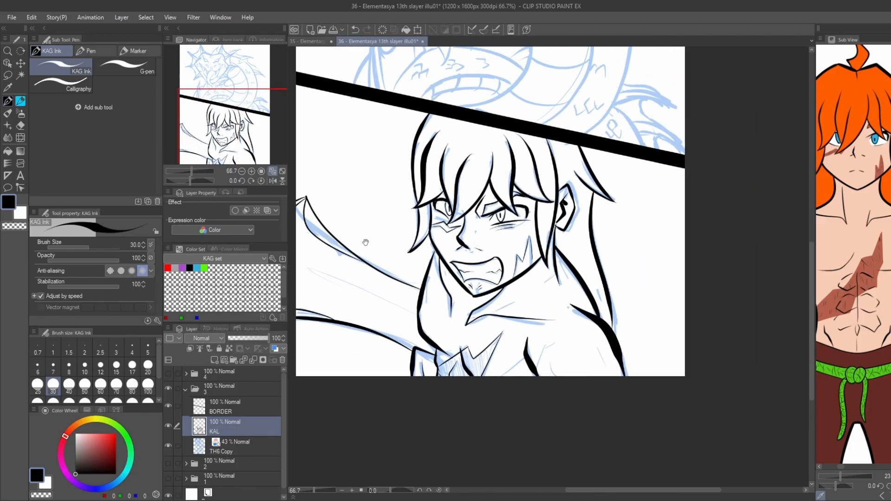
Add a layer named SEF above the KAL layer for the dragon's line art.
{"action": "mouse_move", "coordinate": [342, 133]}
{"action": "left_mouse_down"}
{"action": "mouse_move", "coordinate": [382, 146]}
{"action": "mouse_move", "coordinate": [374, 246]}
{"action": "left_mouse_up"}
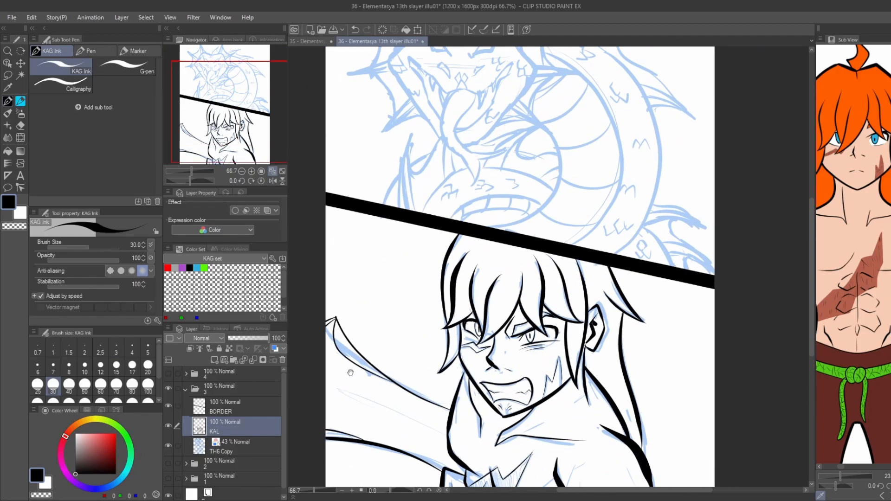
{"action": "left_click_drag", "start_coordinate": [350, 373], "coordinate": [333, 324]}
{"action": "mouse_move", "coordinate": [351, 215]}
{"action": "left_mouse_down"}
{"action": "mouse_move", "coordinate": [371, 322]}
{"action": "mouse_move", "coordinate": [367, 392]}
{"action": "left_mouse_up"}
{"action": "left_click", "coordinate": [214, 360]}
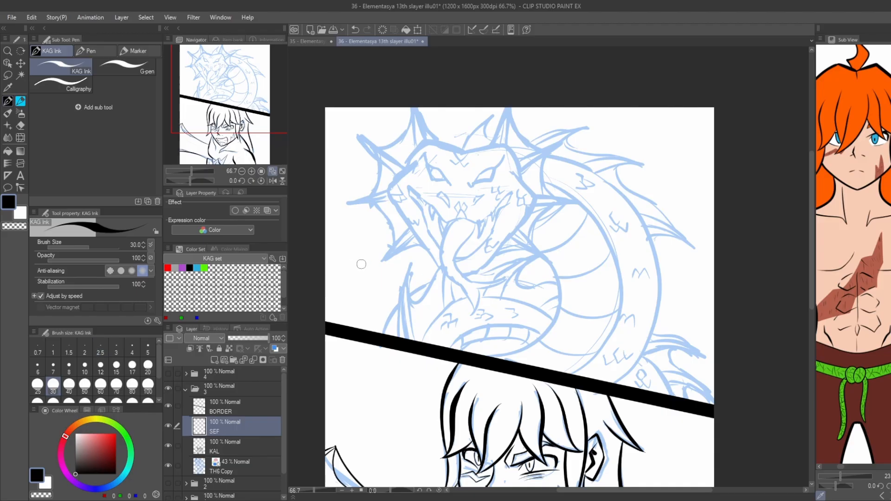
Place a vertical two-line symmetrical ruler through the centre of the dragon's face.
{"action": "left_click_drag", "start_coordinate": [361, 264], "coordinate": [416, 331]}
{"action": "scroll", "coordinate": [416, 325], "scroll_direction": "up", "scroll_amount": 1}
{"action": "left_click_drag", "start_coordinate": [387, 237], "coordinate": [411, 251]}
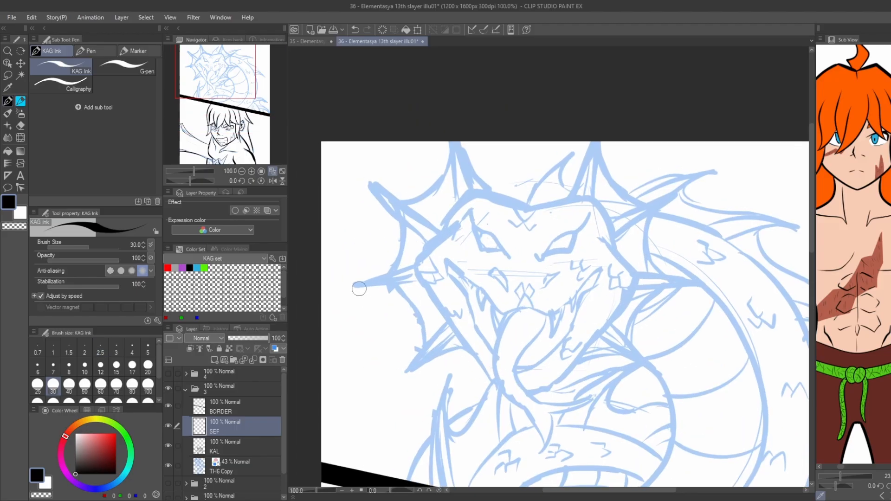
{"action": "key", "text": "u"}
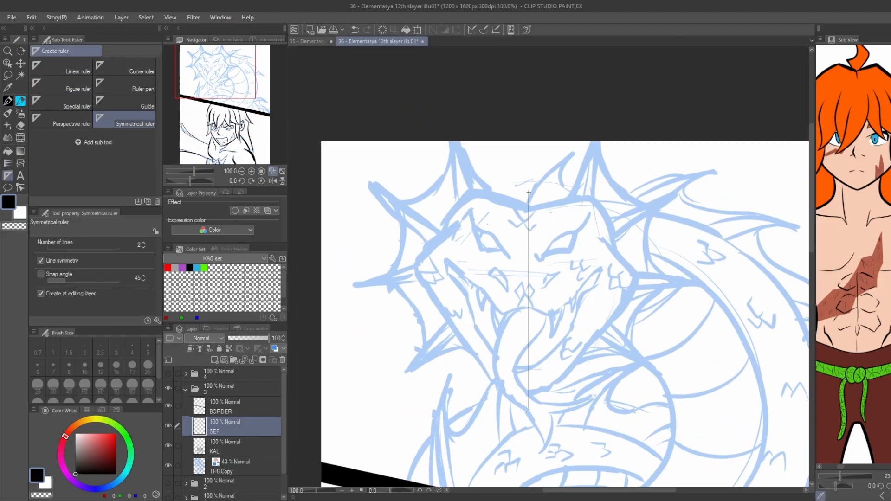
{"action": "left_click_drag", "start_coordinate": [526, 410], "coordinate": [526, 411]}
{"action": "mouse_move", "coordinate": [526, 411]}
{"action": "left_mouse_down"}
{"action": "mouse_move", "coordinate": [525, 333]}
{"action": "mouse_move", "coordinate": [508, 442]}
{"action": "left_mouse_up"}
Ink the dragon's mirrored head outline from brow to chin, redoing strokes that miss the sketch.
{"action": "key", "text": "p"}
{"action": "scroll", "coordinate": [506, 236], "scroll_direction": "up", "scroll_amount": 1}
{"action": "mouse_move", "coordinate": [514, 240]}
{"action": "left_mouse_down"}
{"action": "mouse_move", "coordinate": [445, 214]}
{"action": "mouse_move", "coordinate": [343, 322]}
{"action": "mouse_move", "coordinate": [363, 276]}
{"action": "left_mouse_up"}
{"action": "key", "text": "ctrl+z"}
{"action": "key", "text": "ctrl+z"}
{"action": "mouse_move", "coordinate": [432, 211]}
{"action": "left_mouse_down"}
{"action": "mouse_move", "coordinate": [361, 278]}
{"action": "mouse_move", "coordinate": [386, 341]}
{"action": "left_mouse_up"}
{"action": "key", "text": "ctrl+z"}
{"action": "mouse_move", "coordinate": [362, 278]}
{"action": "left_mouse_down"}
{"action": "mouse_move", "coordinate": [474, 448]}
{"action": "mouse_move", "coordinate": [451, 391]}
{"action": "left_mouse_up"}
{"action": "left_click_drag", "start_coordinate": [586, 416], "coordinate": [537, 442]}
Ink the dragon's mirrored mouth, fangs, nostrils and eyes.
{"action": "key", "text": "ctrl+z"}
{"action": "left_click_drag", "start_coordinate": [580, 419], "coordinate": [527, 444]}
{"action": "left_click_drag", "start_coordinate": [345, 245], "coordinate": [346, 268]}
{"action": "scroll", "coordinate": [516, 335], "scroll_direction": "up", "scroll_amount": 1}
{"action": "mouse_move", "coordinate": [531, 334]}
{"action": "left_mouse_down"}
{"action": "mouse_move", "coordinate": [518, 340]}
{"action": "mouse_move", "coordinate": [439, 303]}
{"action": "mouse_move", "coordinate": [397, 274]}
{"action": "mouse_move", "coordinate": [377, 246]}
{"action": "mouse_move", "coordinate": [367, 267]}
{"action": "left_mouse_up"}
{"action": "key", "text": "ctrl+z"}
{"action": "mouse_move", "coordinate": [367, 267]}
{"action": "left_mouse_down"}
{"action": "mouse_move", "coordinate": [396, 298]}
{"action": "mouse_move", "coordinate": [422, 370]}
{"action": "mouse_move", "coordinate": [471, 438]}
{"action": "mouse_move", "coordinate": [419, 342]}
{"action": "mouse_move", "coordinate": [486, 383]}
{"action": "left_mouse_up"}
Ink the mirrored top horns and upper side spikes of the dragon's frill with the webbing between them.
{"action": "key", "text": "ctrl+z"}
{"action": "mouse_move", "coordinate": [421, 252]}
{"action": "left_mouse_down"}
{"action": "mouse_move", "coordinate": [451, 323]}
{"action": "mouse_move", "coordinate": [413, 275]}
{"action": "mouse_move", "coordinate": [398, 301]}
{"action": "mouse_move", "coordinate": [435, 348]}
{"action": "left_mouse_up"}
{"action": "mouse_move", "coordinate": [440, 190]}
{"action": "left_mouse_down"}
{"action": "mouse_move", "coordinate": [486, 246]}
{"action": "mouse_move", "coordinate": [529, 270]}
{"action": "mouse_move", "coordinate": [449, 230]}
{"action": "left_mouse_up"}
{"action": "left_click_drag", "start_coordinate": [445, 344], "coordinate": [403, 266]}
{"action": "mouse_move", "coordinate": [490, 310]}
{"action": "left_mouse_down"}
{"action": "mouse_move", "coordinate": [510, 280]}
{"action": "mouse_move", "coordinate": [434, 230]}
{"action": "mouse_move", "coordinate": [466, 275]}
{"action": "left_mouse_up"}
{"action": "scroll", "coordinate": [325, 140], "scroll_direction": "down", "scroll_amount": 1}
{"action": "left_click_drag", "start_coordinate": [325, 139], "coordinate": [499, 312]}
{"action": "mouse_move", "coordinate": [586, 264]}
{"action": "left_mouse_down"}
{"action": "mouse_move", "coordinate": [536, 188]}
{"action": "mouse_move", "coordinate": [548, 263]}
{"action": "mouse_move", "coordinate": [525, 189]}
{"action": "left_mouse_up"}
{"action": "mouse_move", "coordinate": [526, 224]}
{"action": "left_mouse_down"}
{"action": "mouse_move", "coordinate": [488, 266]}
{"action": "mouse_move", "coordinate": [450, 275]}
{"action": "left_mouse_up"}
{"action": "key", "text": "ctrl+z"}
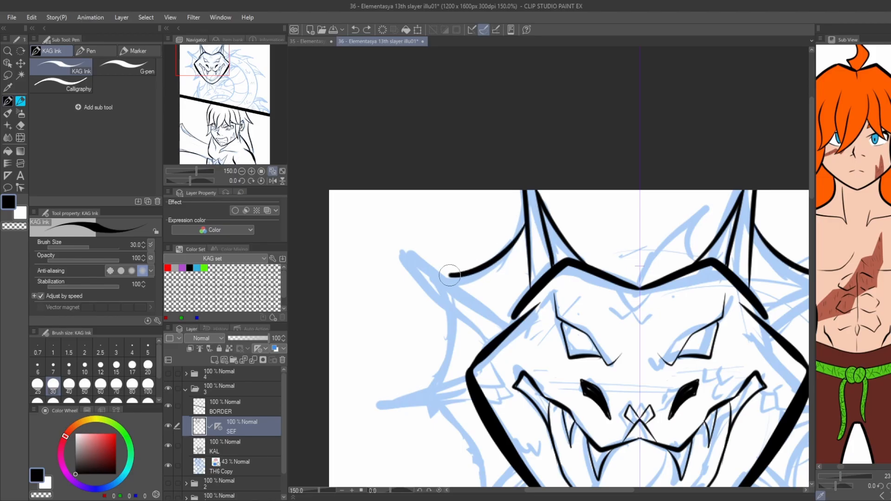
{"action": "left_click_drag", "start_coordinate": [410, 252], "coordinate": [512, 328]}
{"action": "left_click_drag", "start_coordinate": [512, 328], "coordinate": [470, 235]}
{"action": "left_click_drag", "start_coordinate": [373, 165], "coordinate": [446, 252]}
{"action": "left_click_drag", "start_coordinate": [403, 210], "coordinate": [373, 304]}
Ink the mirrored middle and lower side spikes of the dragon's frill and their webbing.
{"action": "key", "text": "ctrl+z"}
{"action": "key", "text": "ctrl+z"}
{"action": "left_click_drag", "start_coordinate": [391, 190], "coordinate": [378, 300]}
{"action": "left_click_drag", "start_coordinate": [423, 286], "coordinate": [326, 318]}
{"action": "key", "text": "ctrl+z"}
{"action": "key", "text": "ctrl+z"}
{"action": "mouse_move", "coordinate": [429, 306]}
{"action": "left_mouse_down"}
{"action": "mouse_move", "coordinate": [328, 319]}
{"action": "mouse_move", "coordinate": [335, 246]}
{"action": "left_mouse_up"}
{"action": "key", "text": "ctrl+z"}
{"action": "key", "text": "ctrl+z"}
{"action": "mouse_move", "coordinate": [374, 267]}
{"action": "left_mouse_down"}
{"action": "mouse_move", "coordinate": [416, 314]}
{"action": "mouse_move", "coordinate": [420, 366]}
{"action": "left_mouse_up"}
{"action": "key", "text": "ctrl+z"}
{"action": "key", "text": "ctrl+z"}
{"action": "left_click_drag", "start_coordinate": [457, 325], "coordinate": [401, 390]}
{"action": "left_click_drag", "start_coordinate": [472, 343], "coordinate": [398, 397]}
{"action": "key", "text": "ctrl+z"}
{"action": "left_click_drag", "start_coordinate": [451, 370], "coordinate": [499, 366]}
Remove the symmetrical ruler from the SEF layer and ink the dragon's forked tongue hanging out of its mouth.
{"action": "scroll", "coordinate": [341, 260], "scroll_direction": "down", "scroll_amount": 3}
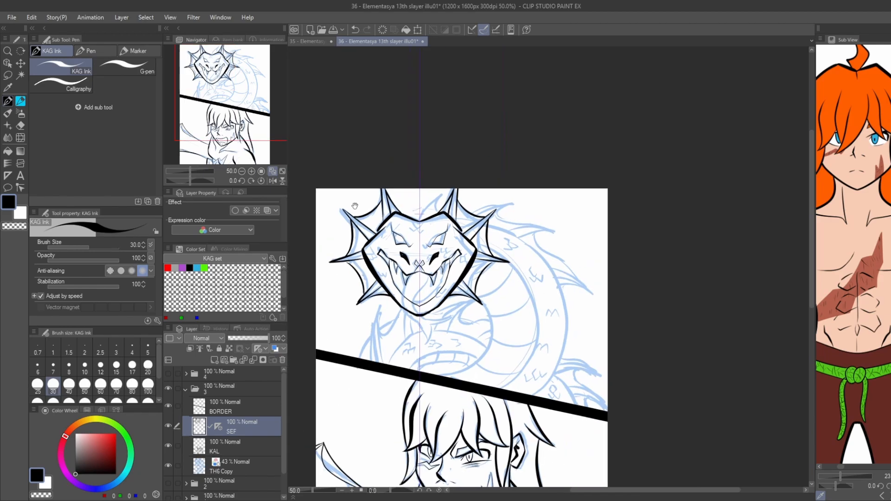
{"action": "left_click_drag", "start_coordinate": [316, 203], "coordinate": [371, 221]}
{"action": "scroll", "coordinate": [503, 271], "scroll_direction": "up", "scroll_amount": 4}
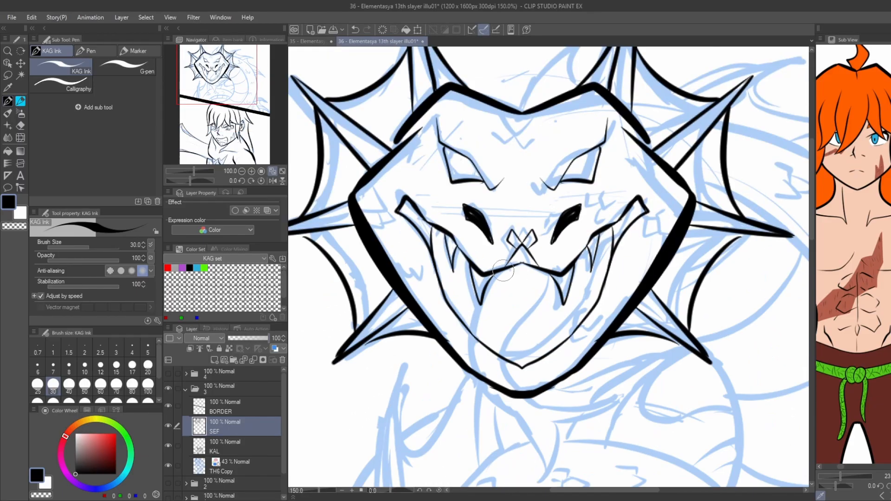
{"action": "key", "text": "ctrl+z"}
{"action": "mouse_move", "coordinate": [503, 270]}
{"action": "left_mouse_down"}
{"action": "mouse_move", "coordinate": [516, 239]}
{"action": "mouse_move", "coordinate": [524, 358]}
{"action": "mouse_move", "coordinate": [603, 386]}
{"action": "mouse_move", "coordinate": [552, 449]}
{"action": "mouse_move", "coordinate": [516, 366]}
{"action": "mouse_move", "coordinate": [493, 266]}
{"action": "left_mouse_up"}
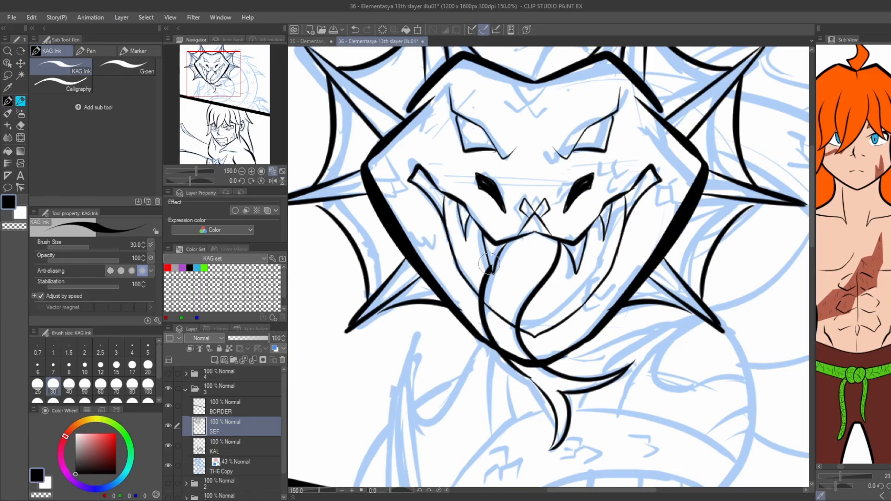
Erase the mouth and jaw lines that overlap the tongue, and save the illustration.
{"action": "key", "text": "e"}
{"action": "scroll", "coordinate": [487, 263], "scroll_direction": "up", "scroll_amount": 5}
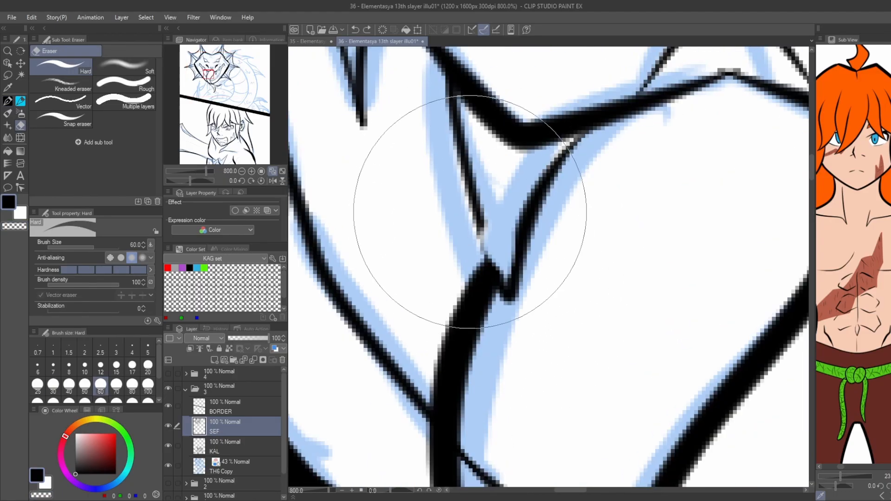
{"action": "scroll", "coordinate": [470, 212], "scroll_direction": "down", "scroll_amount": 3}
{"action": "key", "text": "p"}
{"action": "scroll", "coordinate": [488, 259], "scroll_direction": "down", "scroll_amount": 2}
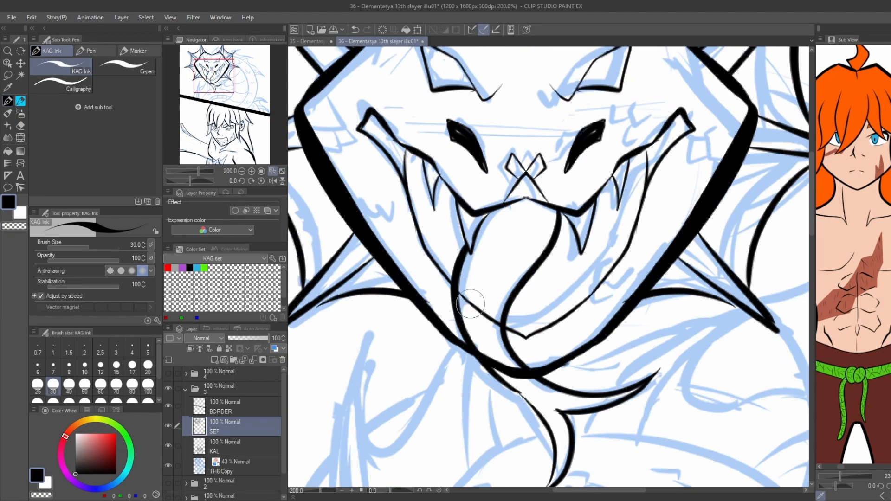
{"action": "scroll", "coordinate": [471, 304], "scroll_direction": "up", "scroll_amount": 1}
{"action": "scroll", "coordinate": [472, 283], "scroll_direction": "up", "scroll_amount": 1}
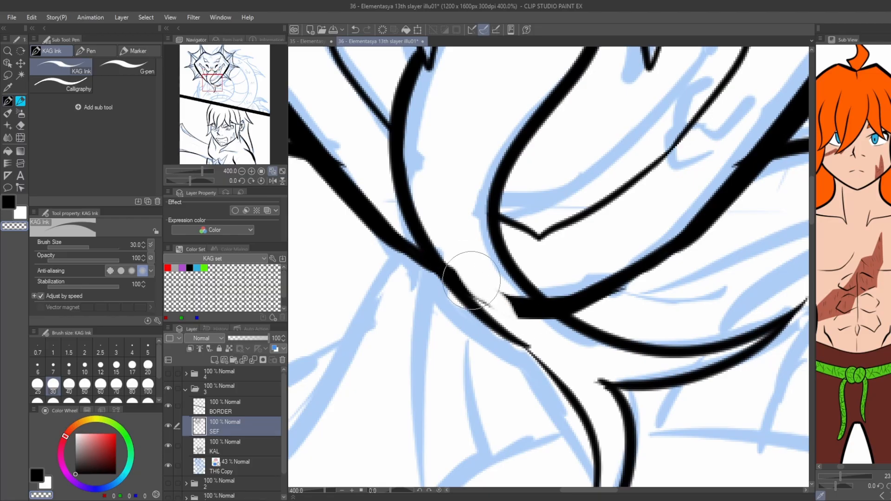
{"action": "left_click_drag", "start_coordinate": [472, 280], "coordinate": [542, 321]}
{"action": "scroll", "coordinate": [464, 261], "scroll_direction": "down", "scroll_amount": 5}
{"action": "scroll", "coordinate": [465, 265], "scroll_direction": "up", "scroll_amount": 1}
{"action": "mouse_move", "coordinate": [327, 227]}
{"action": "left_mouse_down"}
{"action": "mouse_move", "coordinate": [301, 217]}
{"action": "mouse_move", "coordinate": [363, 301]}
{"action": "left_mouse_up"}
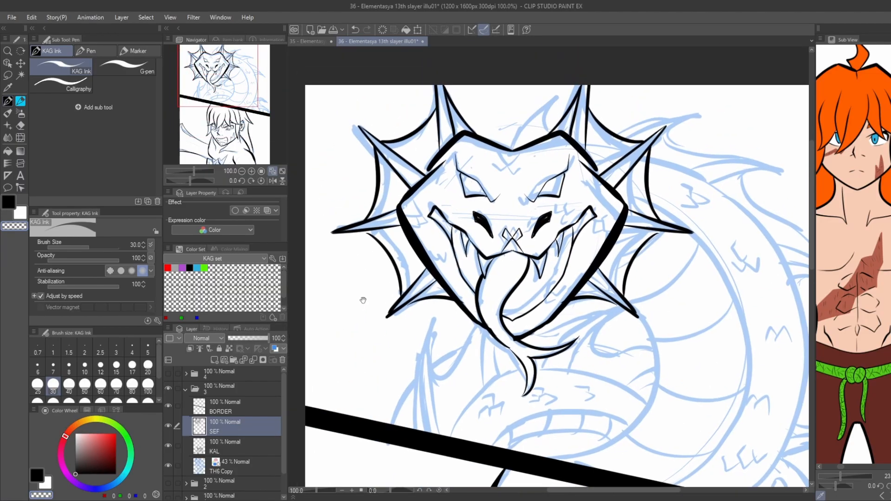
{"action": "key", "text": "ctrl+s"}
Ink the small curved fin rising behind the dragon's head between the two top horns.
{"action": "scroll", "coordinate": [409, 270], "scroll_direction": "up", "scroll_amount": 2}
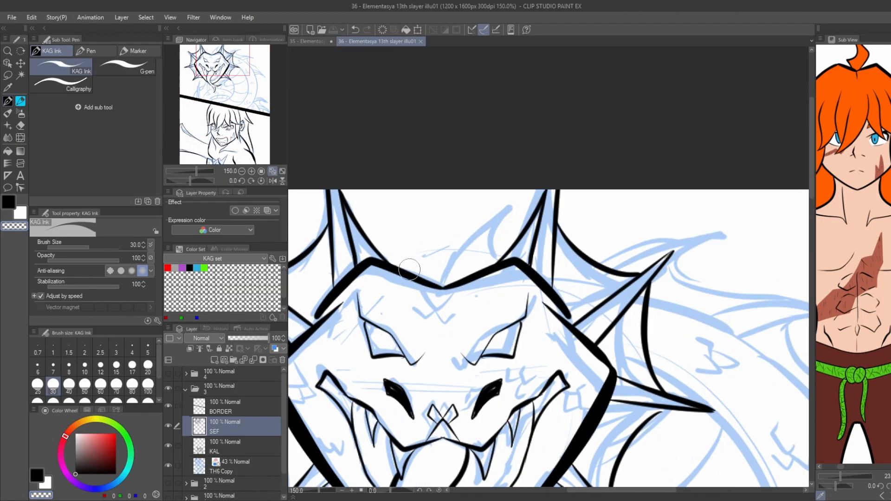
{"action": "mouse_move", "coordinate": [441, 269]}
{"action": "left_mouse_down"}
{"action": "mouse_move", "coordinate": [434, 285]}
{"action": "mouse_move", "coordinate": [532, 185]}
{"action": "left_mouse_up"}
{"action": "scroll", "coordinate": [442, 274], "scroll_direction": "up", "scroll_amount": 1}
{"action": "mouse_move", "coordinate": [529, 187]}
{"action": "left_mouse_down"}
{"action": "mouse_move", "coordinate": [517, 212]}
{"action": "mouse_move", "coordinate": [526, 246]}
{"action": "left_mouse_up"}
{"action": "key", "text": "ctrl+z"}
{"action": "key", "text": "ctrl+z"}
{"action": "mouse_move", "coordinate": [470, 259]}
{"action": "left_mouse_down"}
{"action": "mouse_move", "coordinate": [536, 178]}
{"action": "mouse_move", "coordinate": [496, 266]}
{"action": "left_mouse_up"}
{"action": "left_click_drag", "start_coordinate": [514, 195], "coordinate": [434, 288]}
{"action": "left_click_drag", "start_coordinate": [506, 226], "coordinate": [530, 243]}
Ink the first two pointed spines of the back fin behind the dragon's head.
{"action": "mouse_move", "coordinate": [496, 211]}
{"action": "left_mouse_down"}
{"action": "mouse_move", "coordinate": [444, 208]}
{"action": "mouse_move", "coordinate": [333, 232]}
{"action": "left_mouse_up"}
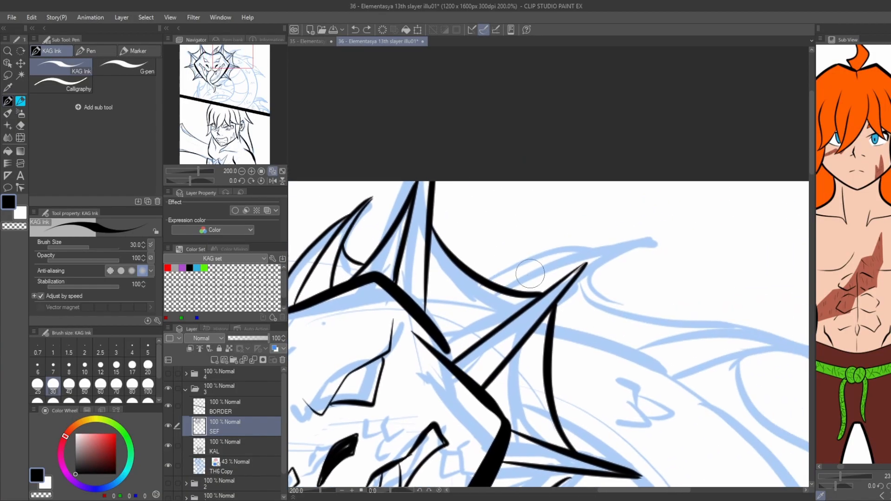
{"action": "mouse_move", "coordinate": [501, 288]}
{"action": "left_mouse_down"}
{"action": "mouse_move", "coordinate": [650, 243]}
{"action": "mouse_move", "coordinate": [587, 267]}
{"action": "left_mouse_up"}
{"action": "key", "text": "ctrl+z"}
{"action": "mouse_move", "coordinate": [609, 245]}
{"action": "left_mouse_down"}
{"action": "mouse_move", "coordinate": [559, 247]}
{"action": "mouse_move", "coordinate": [479, 274]}
{"action": "left_mouse_up"}
{"action": "mouse_move", "coordinate": [609, 262]}
{"action": "left_mouse_down"}
{"action": "mouse_move", "coordinate": [558, 250]}
{"action": "mouse_move", "coordinate": [661, 311]}
{"action": "left_mouse_up"}
{"action": "left_click_drag", "start_coordinate": [593, 285], "coordinate": [519, 259]}
{"action": "mouse_move", "coordinate": [509, 314]}
{"action": "left_mouse_down"}
{"action": "mouse_move", "coordinate": [556, 297]}
{"action": "mouse_move", "coordinate": [703, 317]}
{"action": "mouse_move", "coordinate": [551, 340]}
{"action": "left_mouse_up"}
{"action": "left_click_drag", "start_coordinate": [550, 273], "coordinate": [498, 204]}
{"action": "scroll", "coordinate": [518, 211], "scroll_direction": "down", "scroll_amount": 1}
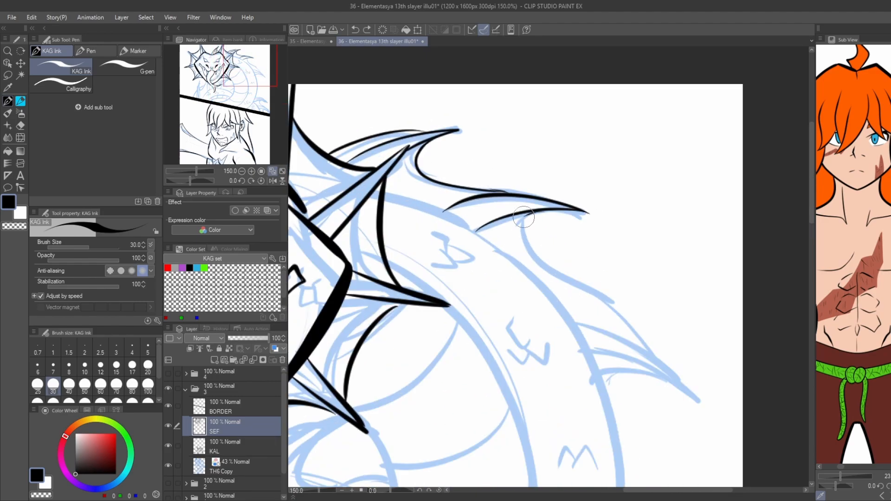
Ink the next pointed spine of the dragon's back fin, including its lower edge and inner rib lines.
{"action": "left_click_drag", "start_coordinate": [526, 226], "coordinate": [614, 308]}
{"action": "key", "text": "ctrl+z"}
{"action": "left_click_drag", "start_coordinate": [556, 211], "coordinate": [644, 345]}
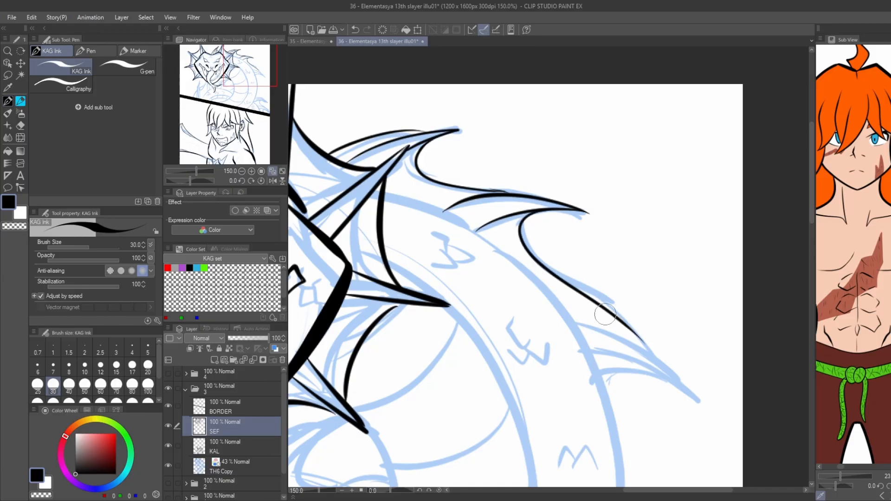
{"action": "mouse_move", "coordinate": [570, 318]}
{"action": "left_mouse_down"}
{"action": "mouse_move", "coordinate": [699, 400]}
{"action": "mouse_move", "coordinate": [591, 355]}
{"action": "left_mouse_up"}
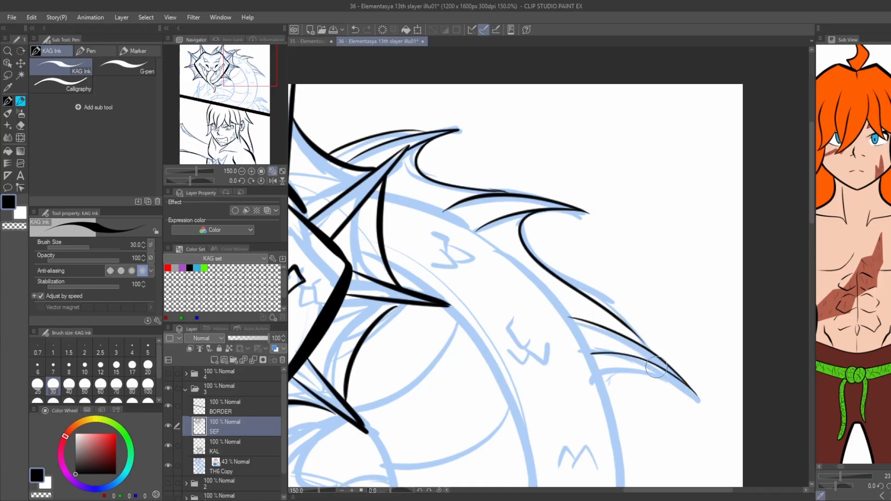
Ink the thick outer contours of the dragon's body and the thin belly line with its cross bands.
{"action": "scroll", "coordinate": [374, 201], "scroll_direction": "down", "scroll_amount": 1}
{"action": "mouse_move", "coordinate": [409, 146]}
{"action": "left_mouse_down"}
{"action": "mouse_move", "coordinate": [495, 193]}
{"action": "mouse_move", "coordinate": [496, 486]}
{"action": "left_mouse_up"}
{"action": "mouse_move", "coordinate": [385, 303]}
{"action": "left_mouse_down"}
{"action": "mouse_move", "coordinate": [475, 230]}
{"action": "mouse_move", "coordinate": [484, 390]}
{"action": "left_mouse_up"}
{"action": "scroll", "coordinate": [476, 229], "scroll_direction": "up", "scroll_amount": 1}
{"action": "scroll", "coordinate": [485, 390], "scroll_direction": "down", "scroll_amount": 1}
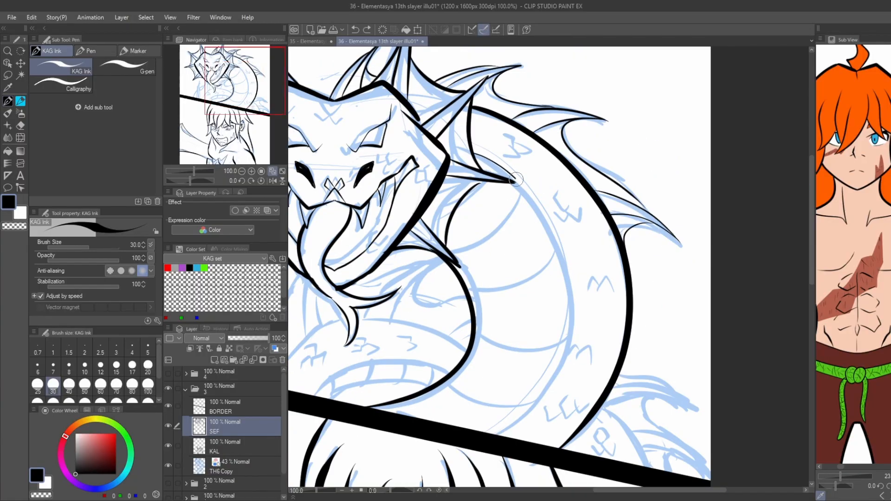
{"action": "left_click_drag", "start_coordinate": [515, 179], "coordinate": [490, 434]}
{"action": "scroll", "coordinate": [516, 186], "scroll_direction": "down", "scroll_amount": 1}
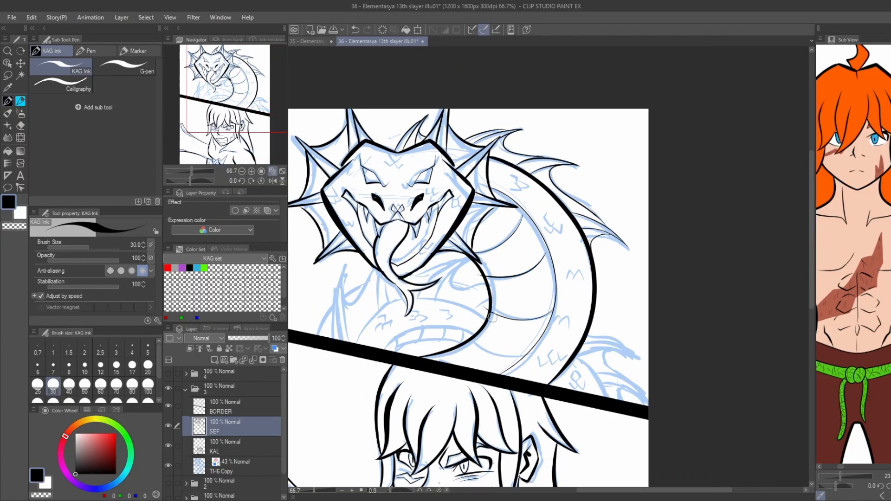
Redraw the inner edge of the dragon's lower coil as a curve rising from the panel border.
{"action": "scroll", "coordinate": [492, 317], "scroll_direction": "up", "scroll_amount": 2}
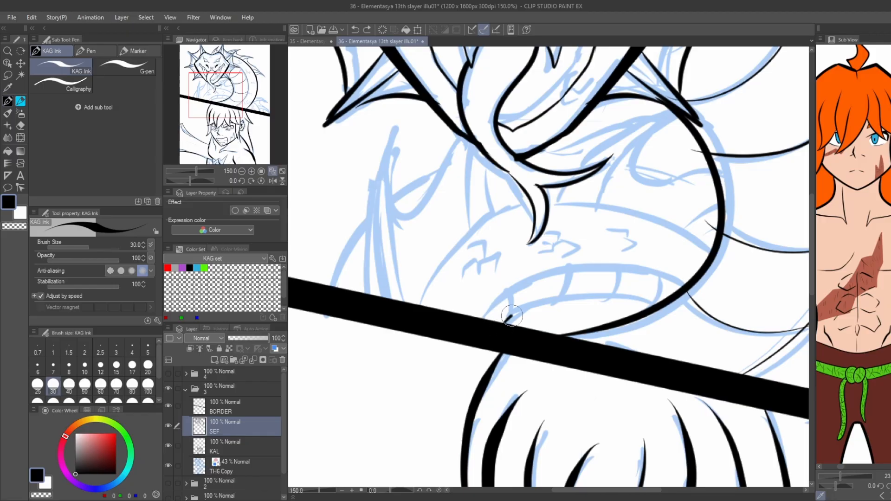
{"action": "key", "text": "ctrl+z"}
{"action": "mouse_move", "coordinate": [512, 317]}
{"action": "left_mouse_down"}
{"action": "mouse_move", "coordinate": [636, 299]}
{"action": "mouse_move", "coordinate": [666, 314]}
{"action": "left_mouse_up"}
Ink the pointed fin left of the lower coil with its ribs, and the curved edge linking it to the chin.
{"action": "left_click_drag", "start_coordinate": [358, 233], "coordinate": [410, 256]}
{"action": "left_click_drag", "start_coordinate": [418, 318], "coordinate": [425, 245]}
{"action": "mouse_move", "coordinate": [435, 321]}
{"action": "left_mouse_down"}
{"action": "mouse_move", "coordinate": [428, 220]}
{"action": "mouse_move", "coordinate": [442, 163]}
{"action": "mouse_move", "coordinate": [428, 272]}
{"action": "mouse_move", "coordinate": [440, 176]}
{"action": "left_mouse_up"}
{"action": "key", "text": "ctrl+z"}
{"action": "left_click_drag", "start_coordinate": [437, 188], "coordinate": [456, 322]}
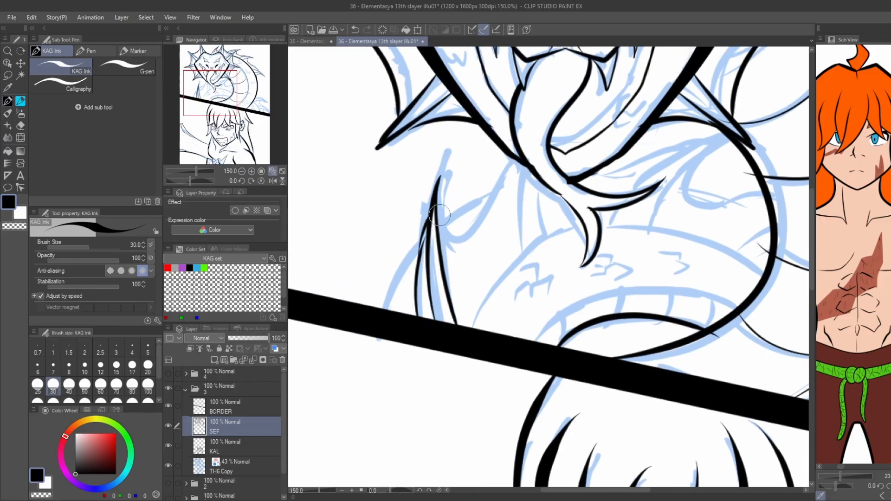
{"action": "left_click_drag", "start_coordinate": [446, 236], "coordinate": [513, 178]}
{"action": "key", "text": "ctrl+z"}
{"action": "mouse_move", "coordinate": [437, 206]}
{"action": "left_mouse_down"}
{"action": "mouse_move", "coordinate": [474, 241]}
{"action": "mouse_move", "coordinate": [514, 169]}
{"action": "left_mouse_up"}
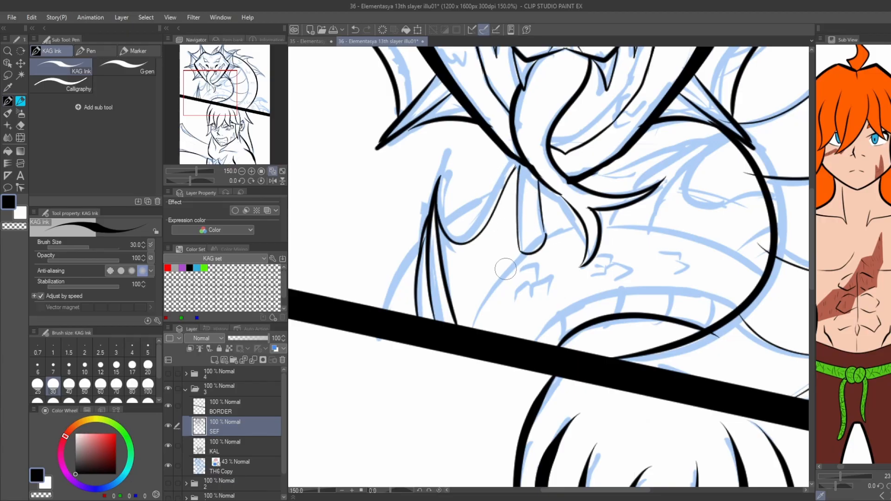
Ink the hanging fold beneath the dragon's chin and the left contour of the lower coil down to the panel border.
{"action": "left_click_drag", "start_coordinate": [526, 255], "coordinate": [470, 326]}
{"action": "left_click_drag", "start_coordinate": [548, 232], "coordinate": [511, 267]}
{"action": "left_click_drag", "start_coordinate": [509, 272], "coordinate": [546, 258]}
{"action": "left_click_drag", "start_coordinate": [552, 211], "coordinate": [522, 230]}
{"action": "left_click_drag", "start_coordinate": [521, 231], "coordinate": [534, 227]}
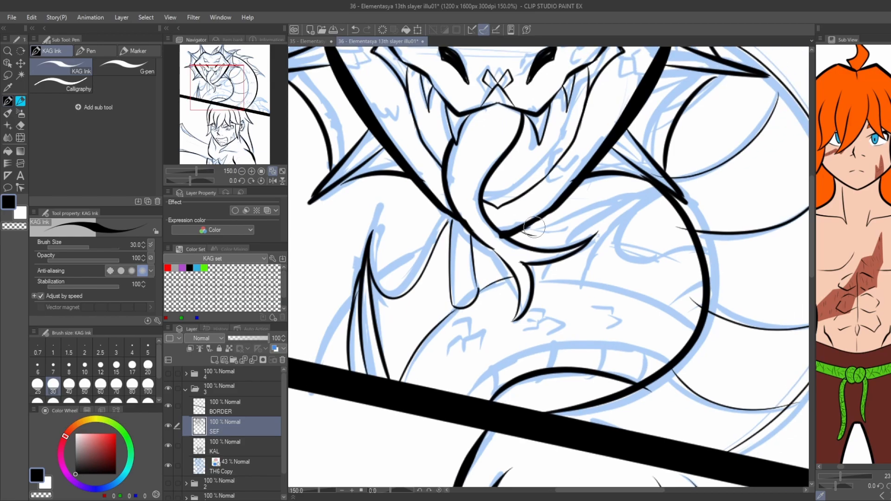
Ink the fin beneath the jaw right of the tongue, the lower coil's top edge and its segmented belly band.
{"action": "mouse_move", "coordinate": [579, 284]}
{"action": "left_mouse_down"}
{"action": "mouse_move", "coordinate": [645, 189]}
{"action": "mouse_move", "coordinate": [582, 228]}
{"action": "left_mouse_up"}
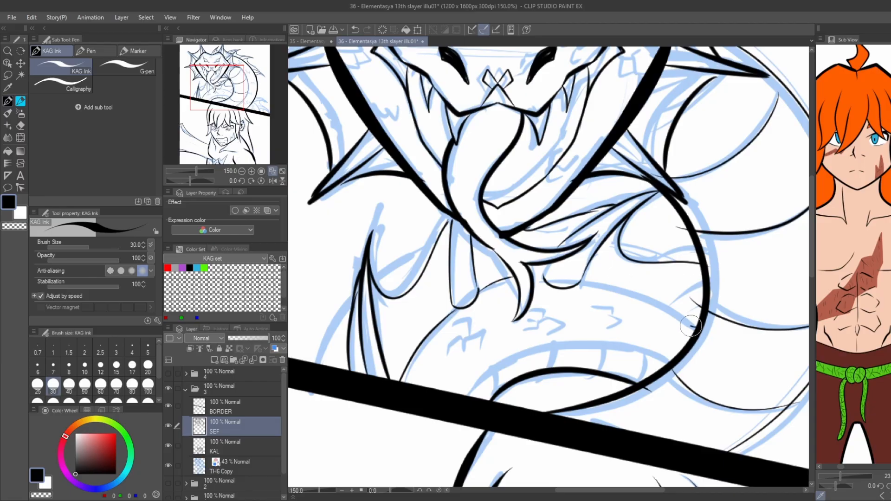
{"action": "left_click_drag", "start_coordinate": [652, 307], "coordinate": [513, 277]}
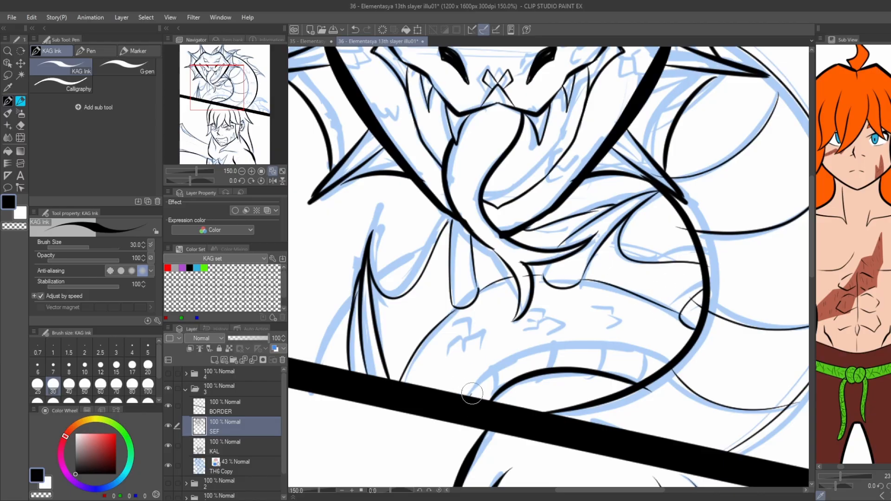
{"action": "left_click_drag", "start_coordinate": [514, 350], "coordinate": [668, 360]}
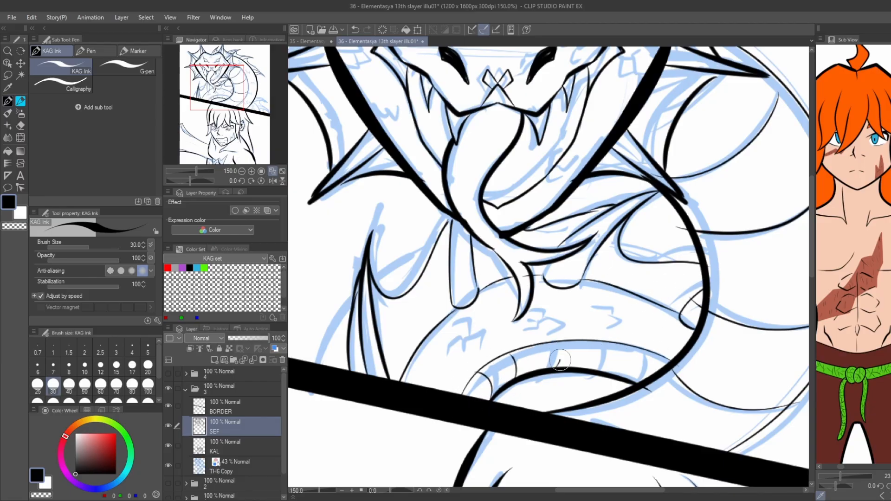
Ink the spiny fin on the dragon's tail beside the panel border, with its curved membranes and ribs.
{"action": "scroll", "coordinate": [337, 195], "scroll_direction": "down", "scroll_amount": 2}
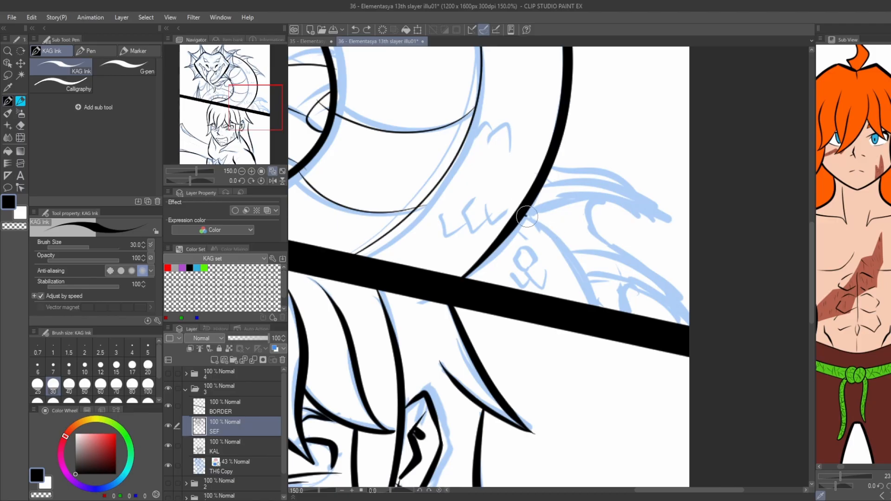
{"action": "scroll", "coordinate": [585, 277], "scroll_direction": "up", "scroll_amount": 1}
{"action": "mouse_move", "coordinate": [587, 278]}
{"action": "left_mouse_down"}
{"action": "mouse_move", "coordinate": [562, 257]}
{"action": "mouse_move", "coordinate": [573, 249]}
{"action": "mouse_move", "coordinate": [718, 317]}
{"action": "mouse_move", "coordinate": [680, 292]}
{"action": "left_mouse_up"}
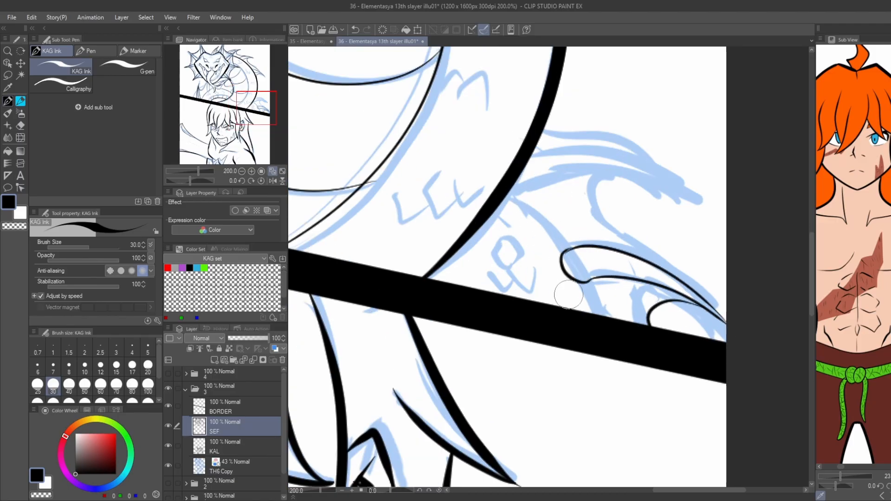
{"action": "mouse_move", "coordinate": [568, 257]}
{"action": "left_mouse_down"}
{"action": "mouse_move", "coordinate": [505, 195]}
{"action": "mouse_move", "coordinate": [519, 179]}
{"action": "mouse_move", "coordinate": [649, 179]}
{"action": "mouse_move", "coordinate": [692, 200]}
{"action": "left_mouse_up"}
{"action": "mouse_move", "coordinate": [696, 202]}
{"action": "left_mouse_down"}
{"action": "mouse_move", "coordinate": [521, 160]}
{"action": "mouse_move", "coordinate": [571, 145]}
{"action": "left_mouse_up"}
{"action": "key", "text": "ctrl+z"}
{"action": "mouse_move", "coordinate": [657, 183]}
{"action": "left_mouse_down"}
{"action": "mouse_move", "coordinate": [636, 243]}
{"action": "mouse_move", "coordinate": [685, 291]}
{"action": "left_mouse_up"}
{"action": "left_click_drag", "start_coordinate": [638, 161], "coordinate": [543, 128]}
Look over the inked dragon and the lower portrait, and save the illustration.
{"action": "scroll", "coordinate": [372, 126], "scroll_direction": "down", "scroll_amount": 3}
{"action": "scroll", "coordinate": [444, 171], "scroll_direction": "up", "scroll_amount": 2}
{"action": "scroll", "coordinate": [445, 170], "scroll_direction": "down", "scroll_amount": 2}
{"action": "left_click_drag", "start_coordinate": [444, 171], "coordinate": [604, 260]}
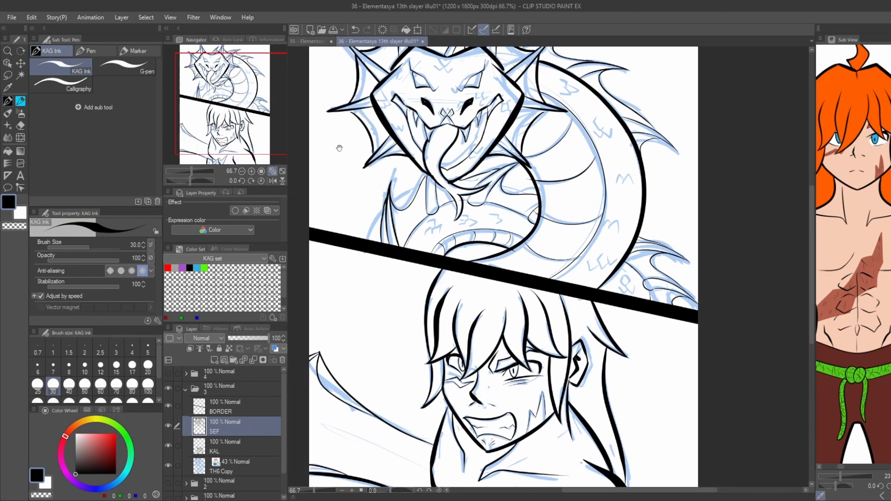
{"action": "left_click_drag", "start_coordinate": [338, 147], "coordinate": [370, 207]}
{"action": "left_click_drag", "start_coordinate": [383, 420], "coordinate": [342, 328]}
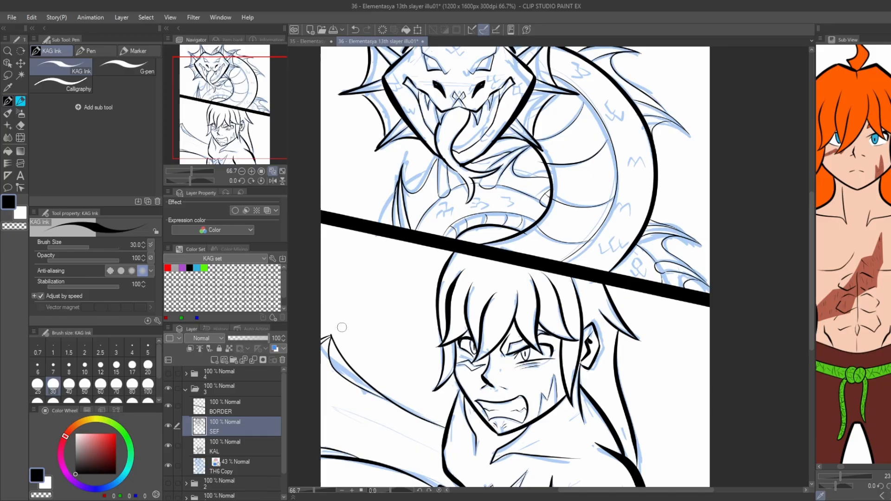
{"action": "left_click_drag", "start_coordinate": [413, 233], "coordinate": [395, 260]}
Ink the missing body lines on both sides of the lower left fin, and set the pen's stabilization to 0.
{"action": "scroll", "coordinate": [395, 199], "scroll_direction": "up", "scroll_amount": 5}
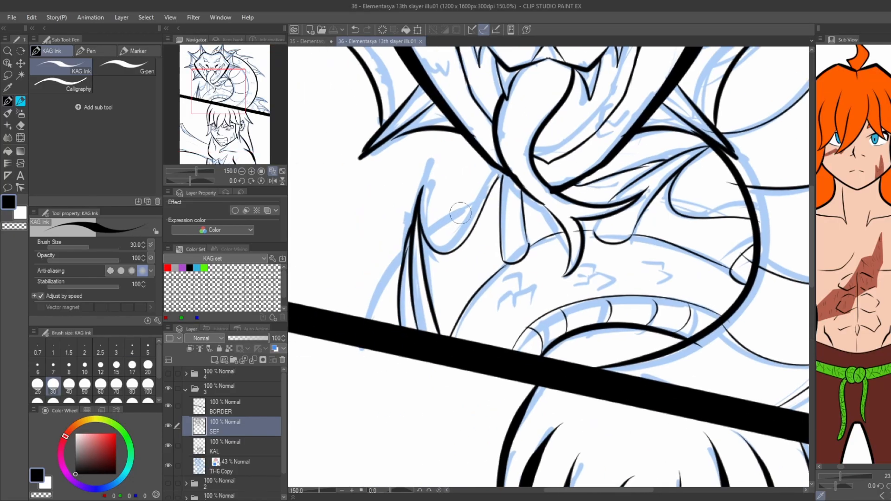
{"action": "scroll", "coordinate": [483, 197], "scroll_direction": "down", "scroll_amount": 3}
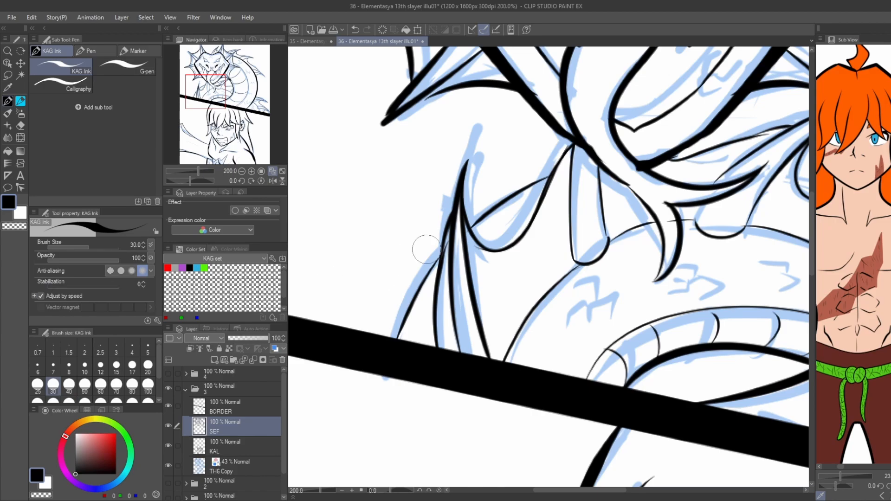
{"action": "scroll", "coordinate": [423, 335], "scroll_direction": "up", "scroll_amount": 2}
Ink angular scale marks beside the lower left fin and across the dragon's lower coil.
{"action": "mouse_move", "coordinate": [428, 341]}
{"action": "left_mouse_down"}
{"action": "mouse_move", "coordinate": [424, 321]}
{"action": "mouse_move", "coordinate": [407, 326]}
{"action": "left_mouse_up"}
{"action": "mouse_move", "coordinate": [411, 334]}
{"action": "left_mouse_down"}
{"action": "mouse_move", "coordinate": [388, 334]}
{"action": "mouse_move", "coordinate": [398, 316]}
{"action": "left_mouse_up"}
{"action": "scroll", "coordinate": [415, 297], "scroll_direction": "down", "scroll_amount": 2}
{"action": "left_click_drag", "start_coordinate": [412, 258], "coordinate": [411, 264]}
{"action": "left_click_drag", "start_coordinate": [584, 309], "coordinate": [562, 297]}
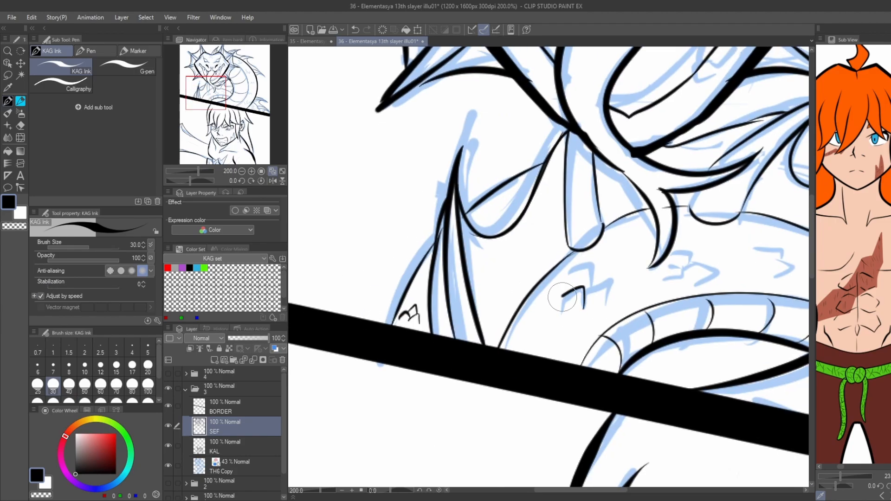
{"action": "left_click_drag", "start_coordinate": [689, 250], "coordinate": [552, 251]}
{"action": "left_click_drag", "start_coordinate": [656, 226], "coordinate": [657, 234]}
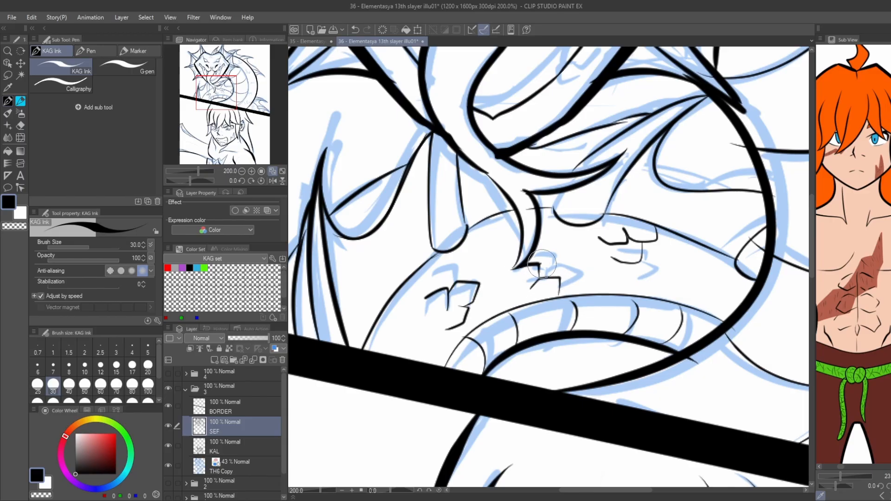
Ink clusters of angular scale marks along the large outer curve of the dragon's body.
{"action": "scroll", "coordinate": [542, 263], "scroll_direction": "down", "scroll_amount": 3}
{"action": "scroll", "coordinate": [625, 373], "scroll_direction": "up", "scroll_amount": 2}
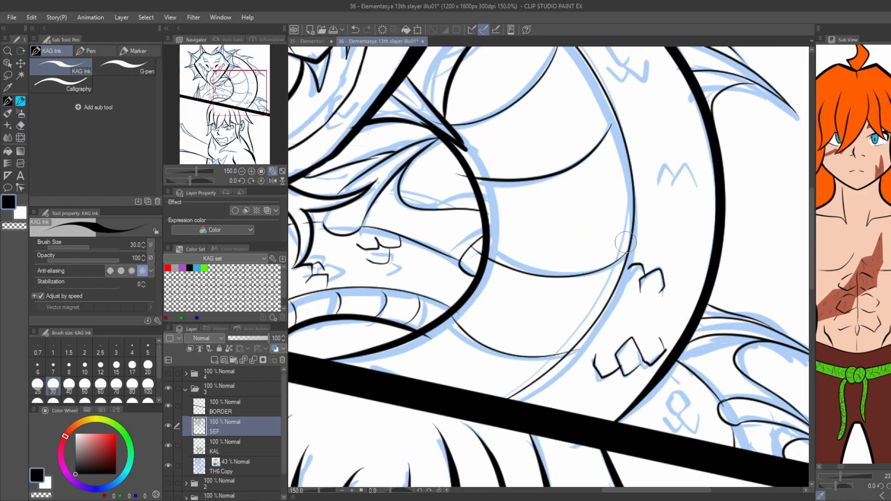
{"action": "left_click_drag", "start_coordinate": [625, 242], "coordinate": [596, 314]}
{"action": "left_click_drag", "start_coordinate": [644, 254], "coordinate": [647, 276]}
{"action": "left_click_drag", "start_coordinate": [632, 240], "coordinate": [646, 306]}
{"action": "mouse_move", "coordinate": [631, 197]}
{"action": "left_mouse_down"}
{"action": "mouse_move", "coordinate": [613, 209]}
{"action": "mouse_move", "coordinate": [592, 203]}
{"action": "left_mouse_up"}
{"action": "mouse_move", "coordinate": [499, 98]}
{"action": "left_mouse_down"}
{"action": "mouse_move", "coordinate": [535, 176]}
{"action": "mouse_move", "coordinate": [587, 191]}
{"action": "mouse_move", "coordinate": [564, 233]}
{"action": "left_mouse_up"}
{"action": "scroll", "coordinate": [551, 181], "scroll_direction": "up", "scroll_amount": 3}
{"action": "left_click_drag", "start_coordinate": [595, 199], "coordinate": [567, 132]}
{"action": "key", "text": "ctrl+z"}
{"action": "mouse_move", "coordinate": [607, 173]}
{"action": "left_mouse_down"}
{"action": "mouse_move", "coordinate": [665, 205]}
{"action": "mouse_move", "coordinate": [616, 222]}
{"action": "left_mouse_up"}
Ink a small scale mark on the body section between the lower left fin and the chin.
{"action": "scroll", "coordinate": [576, 195], "scroll_direction": "down", "scroll_amount": 4}
{"action": "left_click_drag", "start_coordinate": [446, 325], "coordinate": [548, 246]}
{"action": "scroll", "coordinate": [451, 275], "scroll_direction": "up", "scroll_amount": 2}
{"action": "left_click_drag", "start_coordinate": [445, 276], "coordinate": [449, 275]}
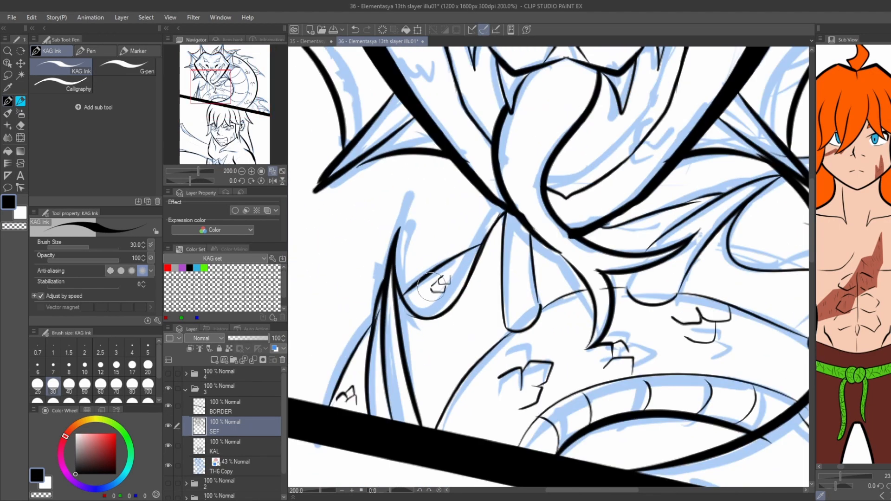
{"action": "scroll", "coordinate": [431, 283], "scroll_direction": "down", "scroll_amount": 2}
Ink angular scale marks on the left cheek and lower left jaw of the dragon's head.
{"action": "mouse_move", "coordinate": [428, 223]}
{"action": "left_mouse_down"}
{"action": "mouse_move", "coordinate": [441, 283]}
{"action": "mouse_move", "coordinate": [434, 246]}
{"action": "left_mouse_up"}
{"action": "scroll", "coordinate": [440, 231], "scroll_direction": "up", "scroll_amount": 2}
{"action": "left_click_drag", "start_coordinate": [435, 231], "coordinate": [454, 244]}
{"action": "left_click_drag", "start_coordinate": [432, 204], "coordinate": [452, 233]}
{"action": "mouse_move", "coordinate": [392, 195]}
{"action": "left_mouse_down"}
{"action": "mouse_move", "coordinate": [418, 200]}
{"action": "mouse_move", "coordinate": [417, 173]}
{"action": "mouse_move", "coordinate": [419, 216]}
{"action": "left_mouse_up"}
Ink scale marks on the dragon's right cheek, inside the lower right jaw and beside the right nostril.
{"action": "left_click_drag", "start_coordinate": [706, 347], "coordinate": [608, 398]}
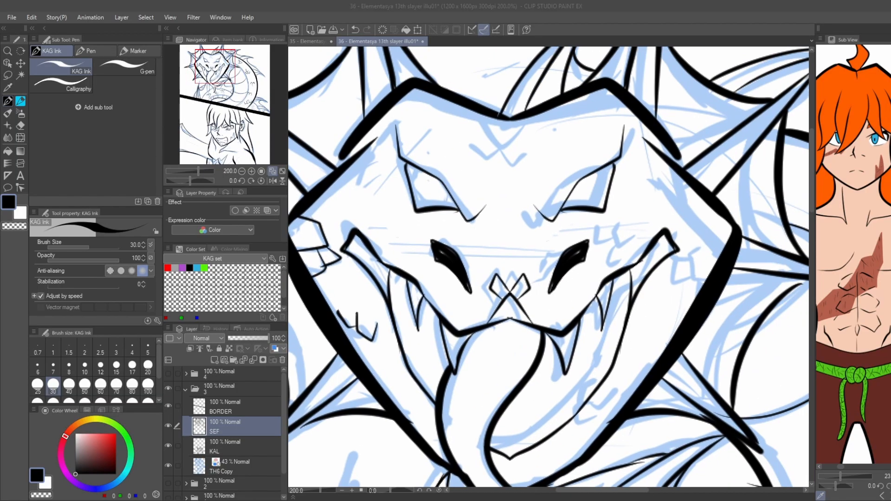
{"action": "left_click", "coordinate": [704, 274]}
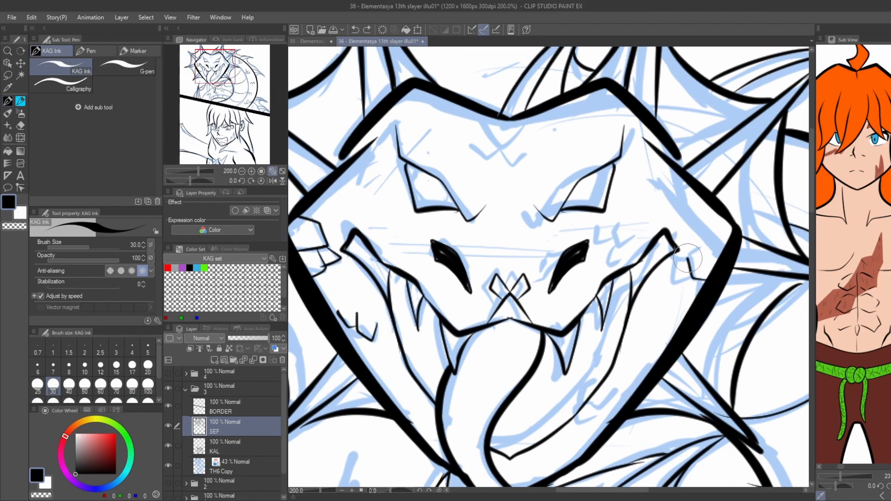
{"action": "left_click_drag", "start_coordinate": [601, 404], "coordinate": [585, 409]}
{"action": "left_click_drag", "start_coordinate": [470, 262], "coordinate": [447, 294]}
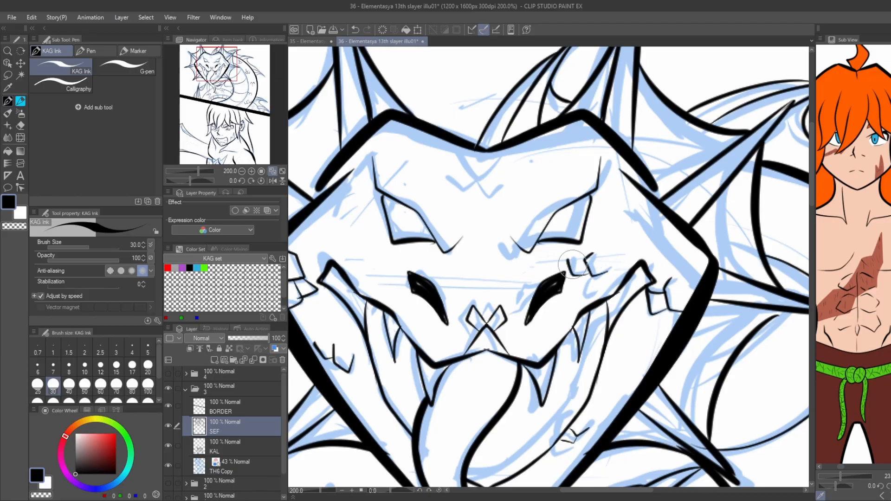
Ink the scale marks on the dragon's snout tip, forehead and above both eyes.
{"action": "left_click_drag", "start_coordinate": [426, 181], "coordinate": [449, 237]}
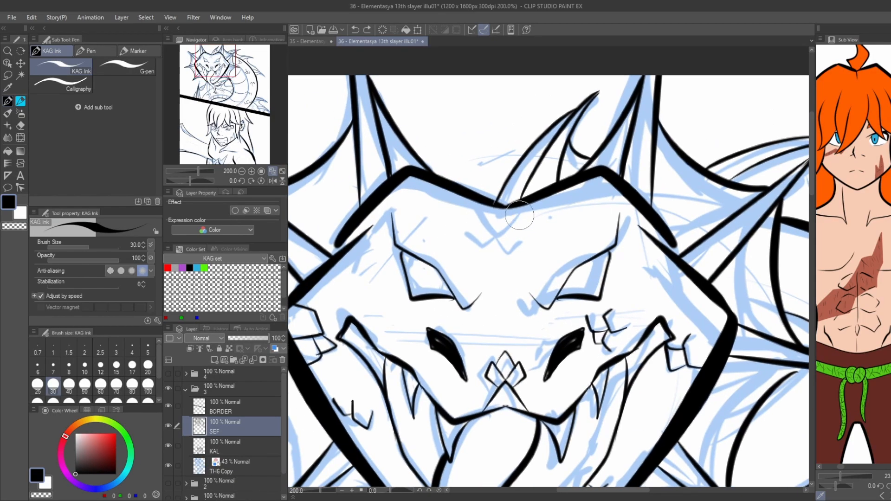
{"action": "mouse_move", "coordinate": [520, 215]}
{"action": "left_mouse_down"}
{"action": "mouse_move", "coordinate": [474, 211]}
{"action": "mouse_move", "coordinate": [493, 236]}
{"action": "left_mouse_up"}
{"action": "left_click_drag", "start_coordinate": [470, 201], "coordinate": [491, 236]}
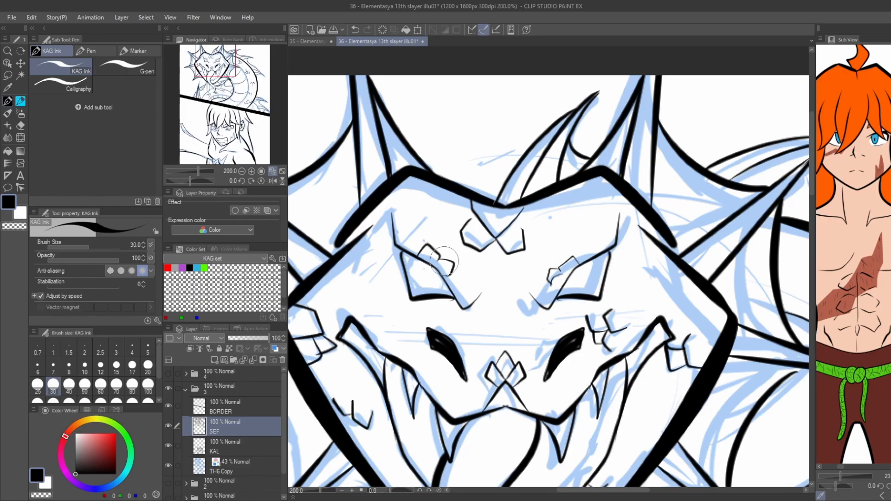
Hide the TH6 Copy sketch layer and look over the clean line art of both panels.
{"action": "scroll", "coordinate": [444, 261], "scroll_direction": "down", "scroll_amount": 4}
{"action": "left_click", "coordinate": [168, 466]}
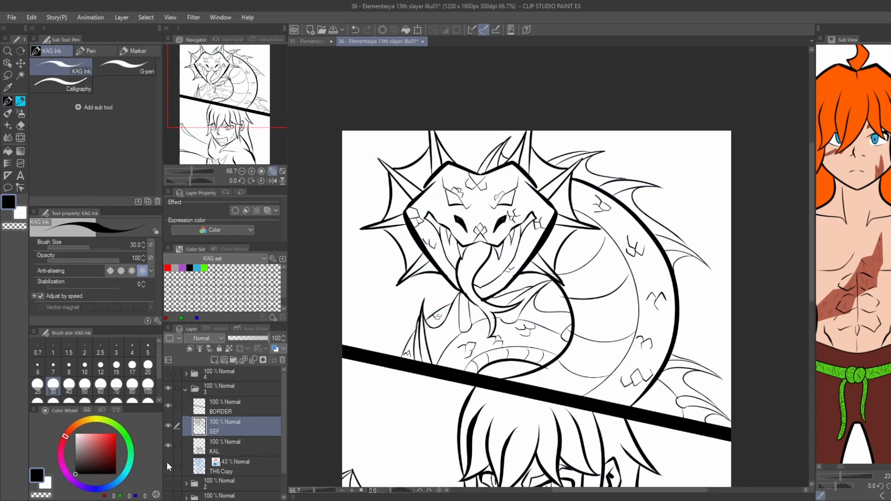
{"action": "left_click_drag", "start_coordinate": [360, 227], "coordinate": [372, 196]}
{"action": "left_click_drag", "start_coordinate": [374, 270], "coordinate": [347, 188]}
{"action": "left_click_drag", "start_coordinate": [347, 379], "coordinate": [339, 318]}
{"action": "left_click_drag", "start_coordinate": [379, 259], "coordinate": [454, 309]}
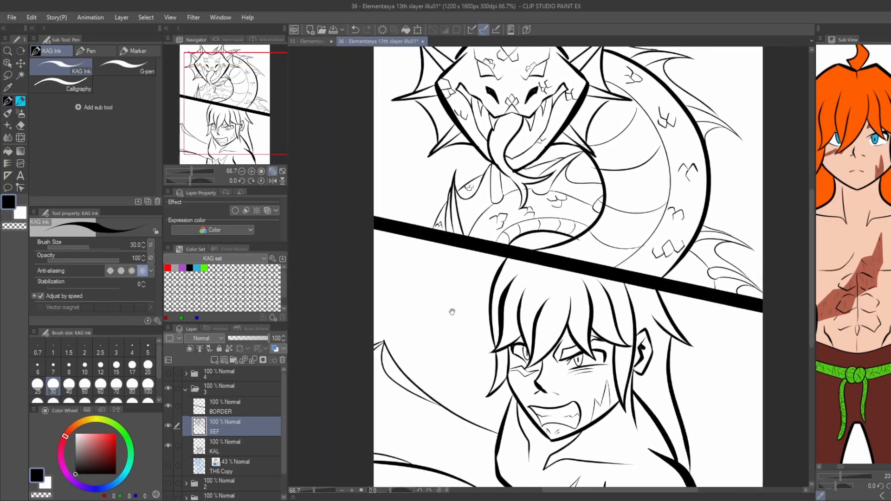
Add a new layer named B above the KAL layer and fill the inside of the dragon's mouth with black.
{"action": "scroll", "coordinate": [454, 309], "scroll_direction": "down", "scroll_amount": 1}
{"action": "left_click", "coordinate": [204, 445]}
{"action": "left_click", "coordinate": [214, 360]}
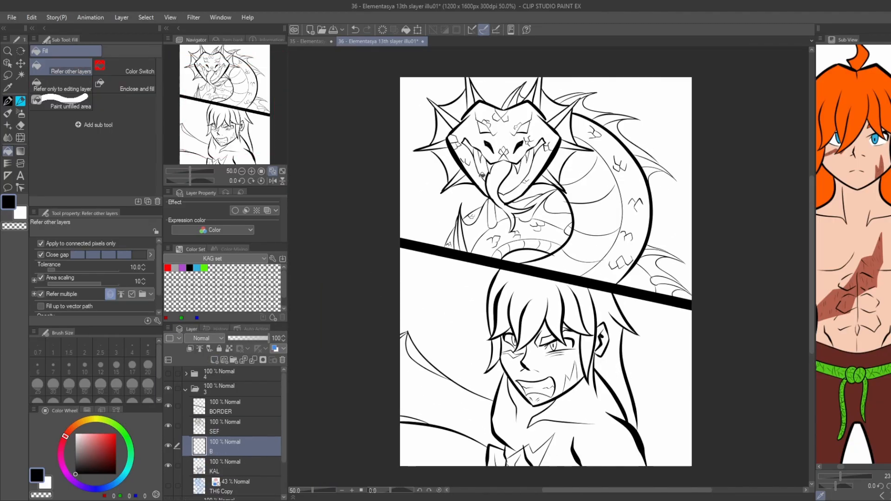
{"action": "scroll", "coordinate": [483, 163], "scroll_direction": "up", "scroll_amount": 1}
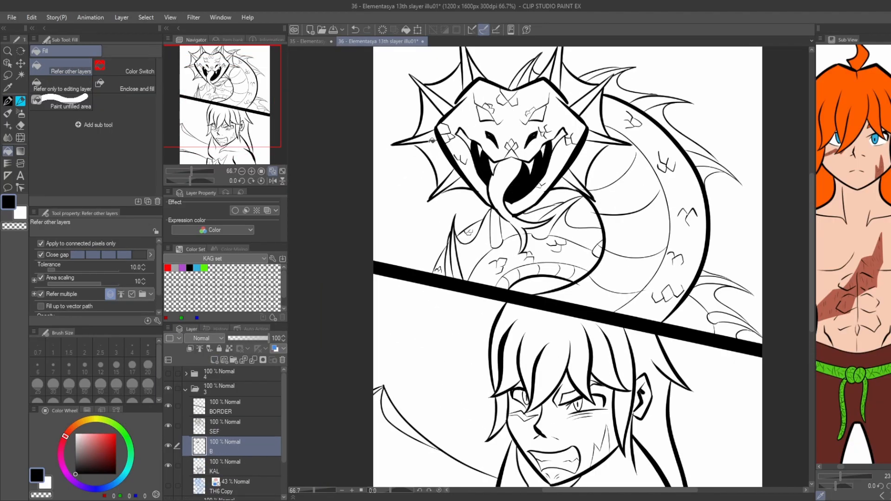
{"action": "mouse_move", "coordinate": [396, 164]}
{"action": "left_mouse_down"}
{"action": "mouse_move", "coordinate": [376, 212]}
{"action": "mouse_move", "coordinate": [362, 219]}
{"action": "left_mouse_up"}
{"action": "left_click_drag", "start_coordinate": [399, 184], "coordinate": [390, 138]}
Draw a boundary line at the right end of the lower coil's belly band and fill the enclosed shadow black.
{"action": "scroll", "coordinate": [546, 272], "scroll_direction": "up", "scroll_amount": 2}
{"action": "key", "text": "p"}
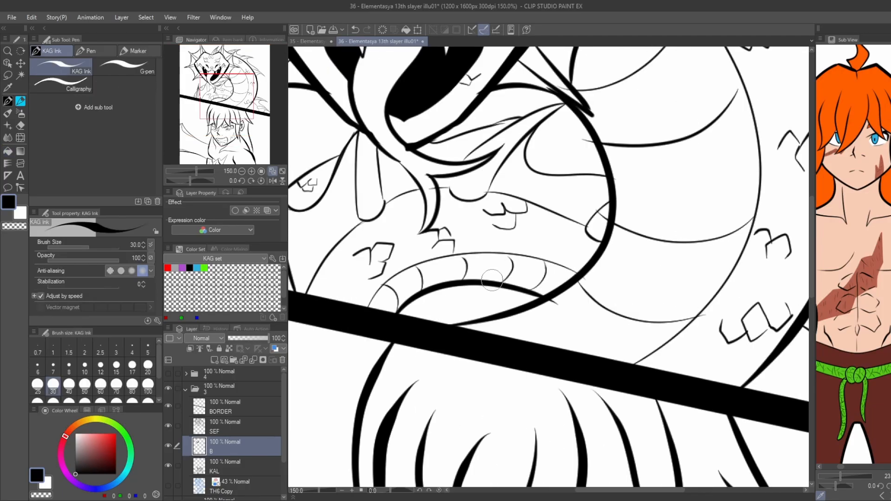
{"action": "left_click_drag", "start_coordinate": [493, 281], "coordinate": [548, 264]}
{"action": "key", "text": "g"}
{"action": "left_click", "coordinate": [550, 280]}
{"action": "key", "text": "p"}
{"action": "key", "text": "ctrl+0"}
Ink small scale marks on the tail section beside the spiny fin, working on the SEF layer.
{"action": "scroll", "coordinate": [580, 287], "scroll_direction": "up", "scroll_amount": 4}
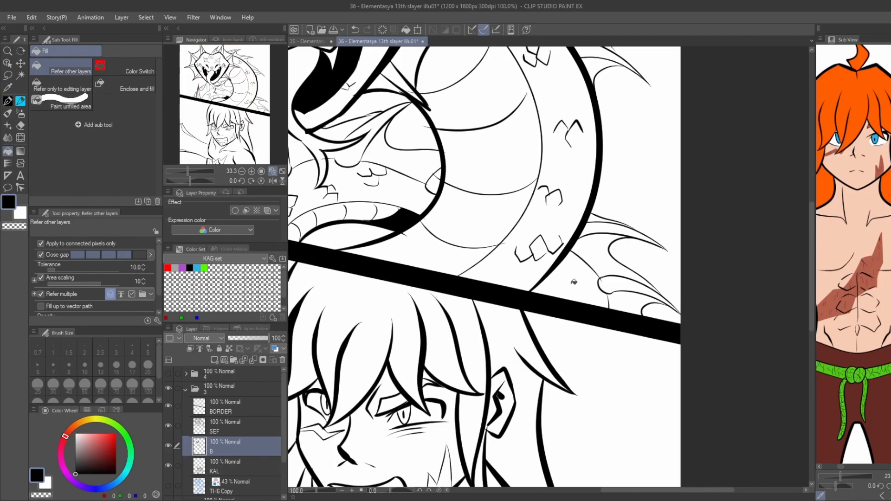
{"action": "left_click", "coordinate": [202, 422]}
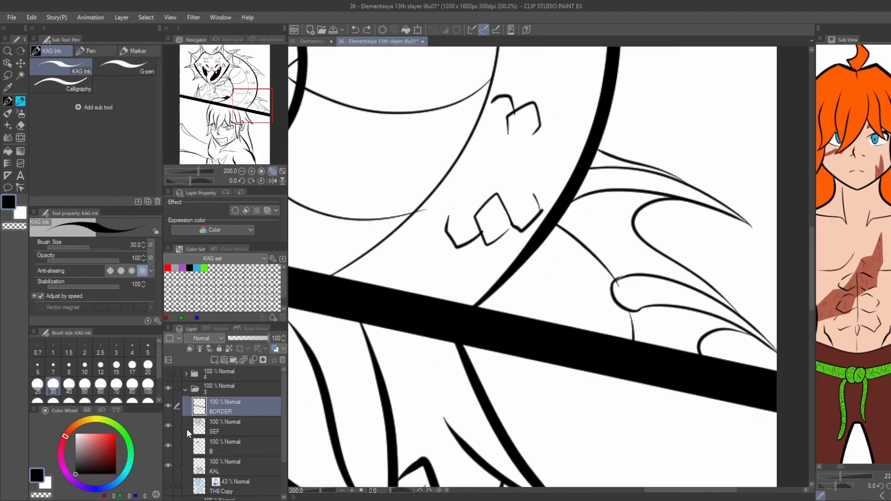
{"action": "left_click", "coordinate": [168, 426]}
{"action": "left_click", "coordinate": [168, 426]}
{"action": "left_click", "coordinate": [168, 426]}
{"action": "left_click", "coordinate": [168, 426]}
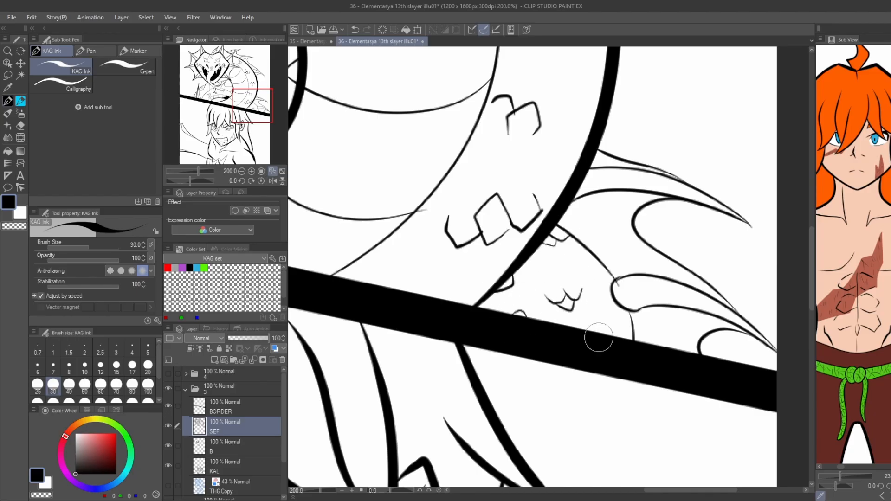
{"action": "scroll", "coordinate": [463, 243], "scroll_direction": "down", "scroll_amount": 3}
{"action": "left_click_drag", "start_coordinate": [463, 243], "coordinate": [617, 308]}
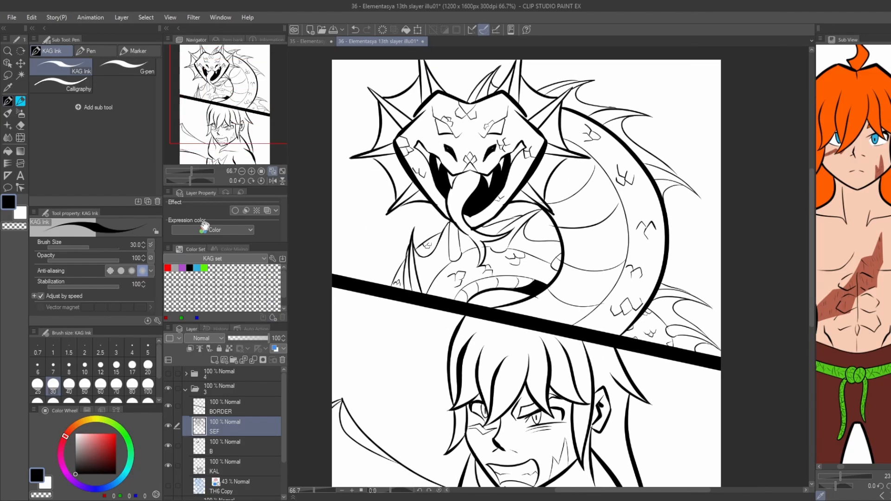
On the B layer, draw a boundary line between the dragon's jaw and its lower-left frill and fill the enclosed gap black.
{"action": "left_click", "coordinate": [213, 450]}
{"action": "scroll", "coordinate": [422, 189], "scroll_direction": "up", "scroll_amount": 5}
{"action": "left_click_drag", "start_coordinate": [392, 236], "coordinate": [427, 243]}
{"action": "key", "text": "g"}
{"action": "left_click", "coordinate": [377, 238]}
{"action": "scroll", "coordinate": [399, 210], "scroll_direction": "down", "scroll_amount": 3}
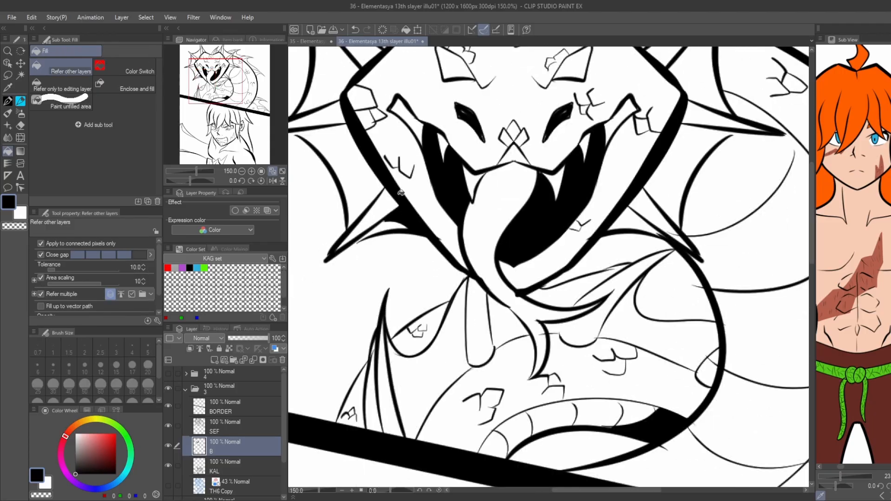
Draw a matching boundary between the dragon's jaw and its lower-right frill and fill the enclosed shadow black.
{"action": "left_click_drag", "start_coordinate": [622, 232], "coordinate": [560, 274]}
{"action": "key", "text": "p"}
{"action": "scroll", "coordinate": [602, 255], "scroll_direction": "up", "scroll_amount": 4}
{"action": "key", "text": "g"}
{"action": "key", "text": "p"}
{"action": "left_click_drag", "start_coordinate": [478, 293], "coordinate": [534, 274]}
{"action": "key", "text": "g"}
{"action": "left_click", "coordinate": [492, 283]}
{"action": "scroll", "coordinate": [484, 236], "scroll_direction": "down", "scroll_amount": 6}
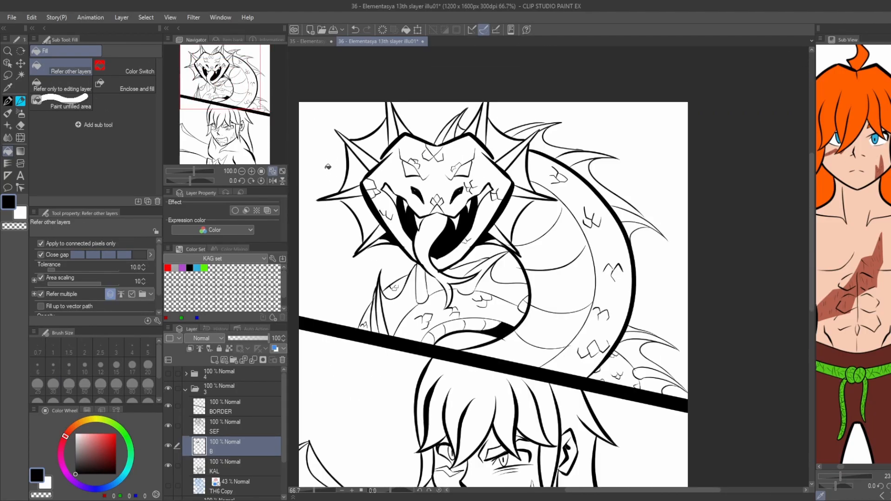
On the SEF layer, ink fine shading lines on the spiny fin at the panel's lower left and the barbel hanging under the chin.
{"action": "left_click_drag", "start_coordinate": [329, 165], "coordinate": [402, 177]}
{"action": "left_click_drag", "start_coordinate": [427, 288], "coordinate": [410, 181]}
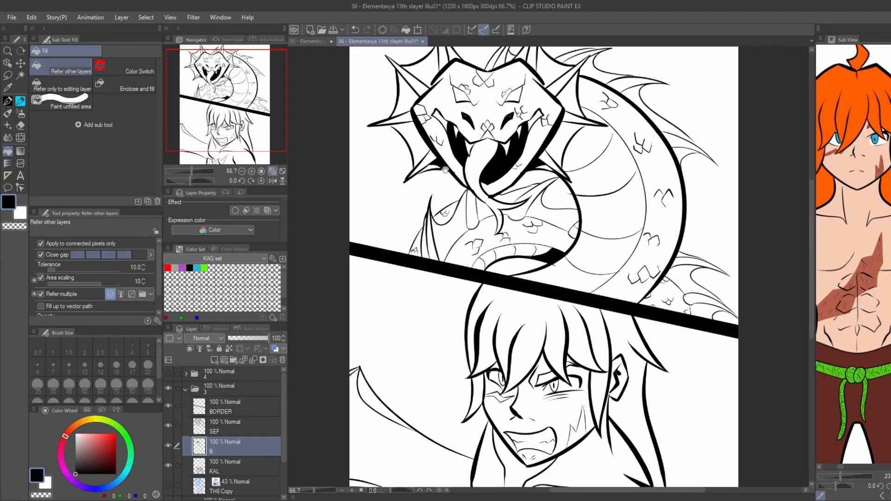
{"action": "scroll", "coordinate": [432, 243], "scroll_direction": "up", "scroll_amount": 1}
{"action": "left_click", "coordinate": [228, 428]}
{"action": "key", "text": "p"}
{"action": "scroll", "coordinate": [415, 255], "scroll_direction": "up", "scroll_amount": 1}
{"action": "left_click_drag", "start_coordinate": [461, 203], "coordinate": [466, 255]}
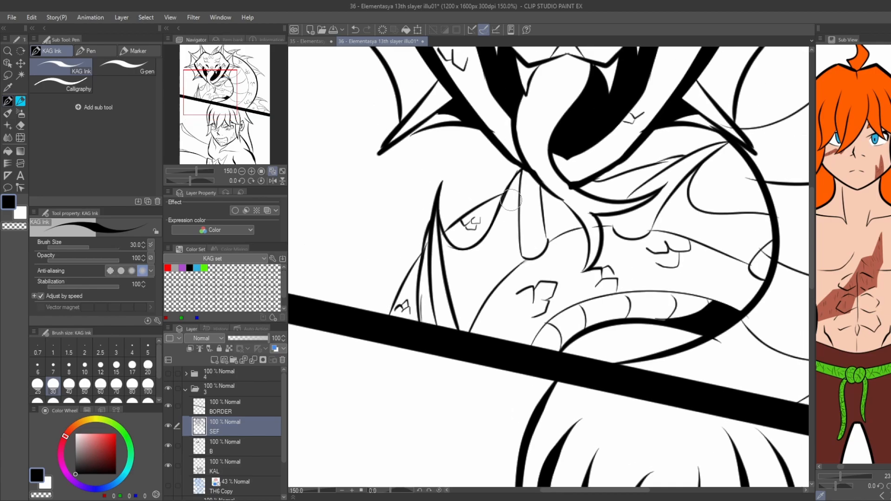
{"action": "left_click_drag", "start_coordinate": [534, 247], "coordinate": [532, 192]}
{"action": "scroll", "coordinate": [531, 218], "scroll_direction": "down", "scroll_amount": 2}
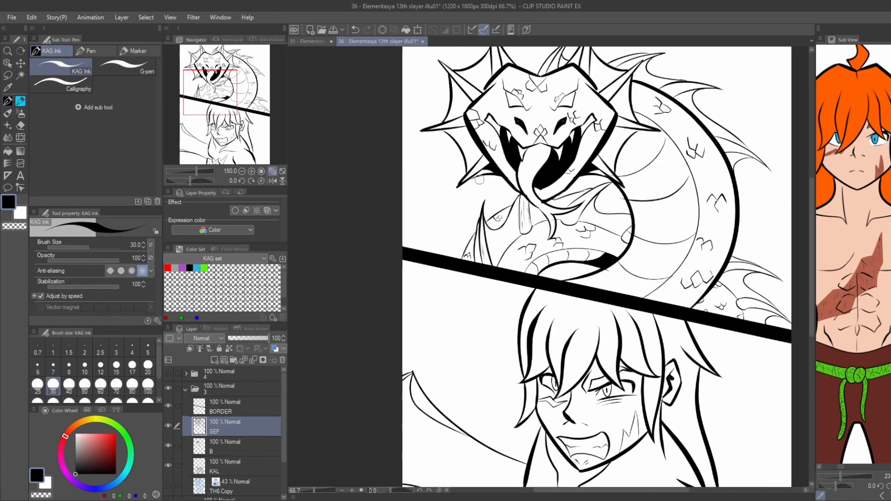
Ink fine shading lines on the tail fins at the lower right of the dragon panel.
{"action": "scroll", "coordinate": [790, 243], "scroll_direction": "up", "scroll_amount": 2}
{"action": "left_click_drag", "start_coordinate": [680, 315], "coordinate": [723, 321]}
{"action": "left_click_drag", "start_coordinate": [692, 403], "coordinate": [742, 407]}
{"action": "scroll", "coordinate": [650, 418], "scroll_direction": "down", "scroll_amount": 1}
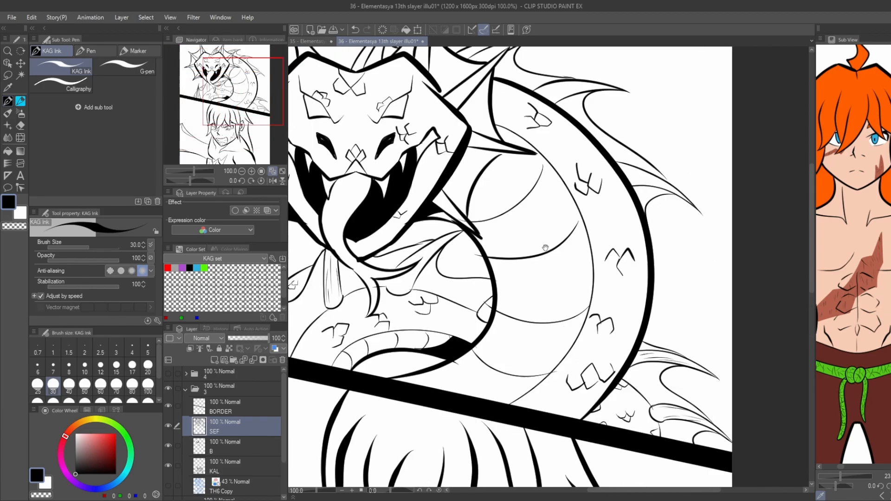
Ink fine shading lines along the spiny fins on the outer edge of the dragon's back.
{"action": "scroll", "coordinate": [678, 121], "scroll_direction": "up", "scroll_amount": 1}
{"action": "left_click_drag", "start_coordinate": [606, 232], "coordinate": [650, 230]}
{"action": "left_click_drag", "start_coordinate": [487, 97], "coordinate": [540, 212]}
{"action": "left_click_drag", "start_coordinate": [409, 152], "coordinate": [464, 205]}
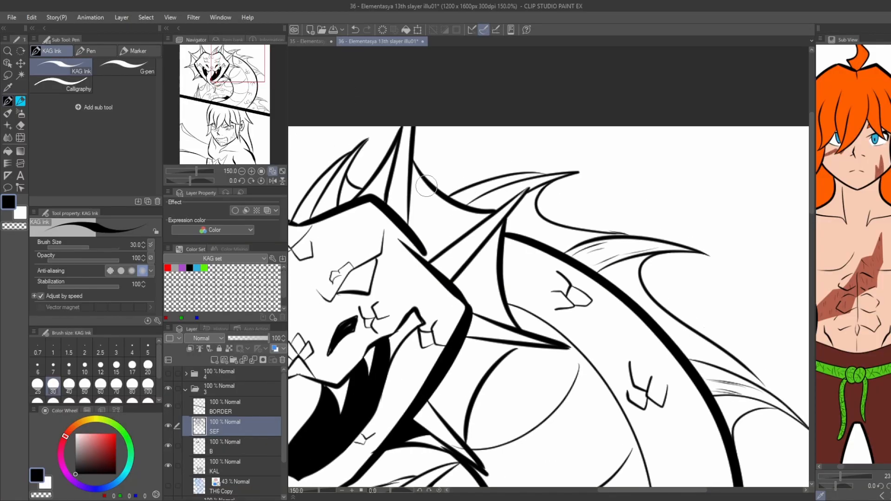
{"action": "left_click_drag", "start_coordinate": [558, 177], "coordinate": [530, 186]}
{"action": "scroll", "coordinate": [464, 241], "scroll_direction": "down", "scroll_amount": 2}
Ink fine shading lines inside the spines of the frill on the left side of the dragon's head.
{"action": "left_click_drag", "start_coordinate": [442, 260], "coordinate": [654, 240]}
{"action": "scroll", "coordinate": [502, 291], "scroll_direction": "up", "scroll_amount": 2}
{"action": "left_click_drag", "start_coordinate": [536, 356], "coordinate": [515, 370]}
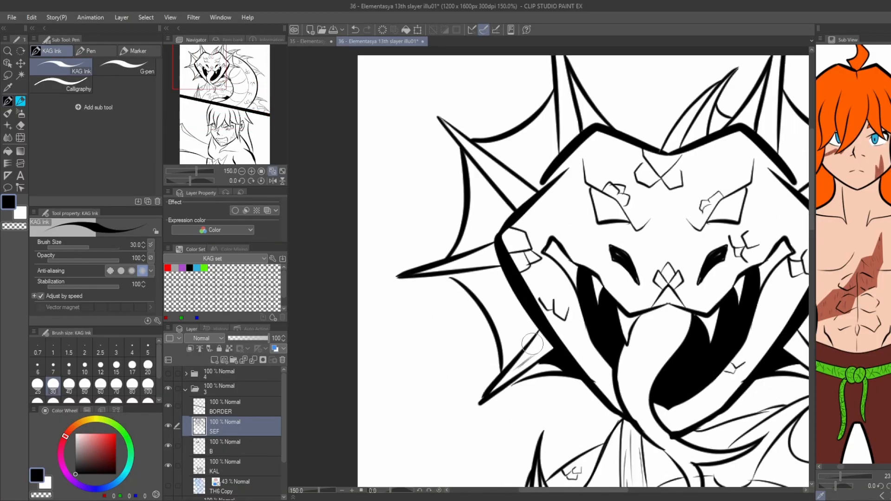
{"action": "left_click_drag", "start_coordinate": [469, 149], "coordinate": [507, 180]}
{"action": "left_click_drag", "start_coordinate": [534, 121], "coordinate": [514, 237]}
{"action": "left_click_drag", "start_coordinate": [545, 202], "coordinate": [553, 240]}
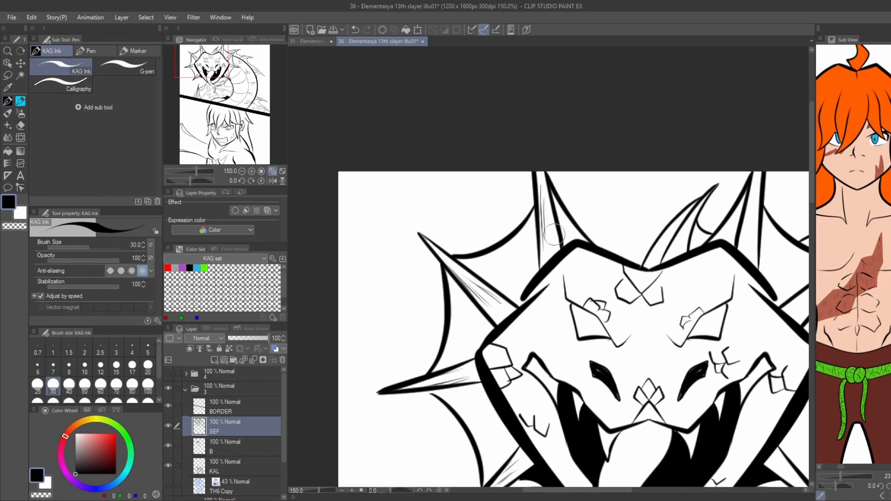
Ink fine shading lines inside the spines on the right side of the dragon's head, undoing the last stray stroke.
{"action": "scroll", "coordinate": [550, 202], "scroll_direction": "down", "scroll_amount": 1}
{"action": "mouse_move", "coordinate": [677, 229]}
{"action": "left_mouse_down"}
{"action": "mouse_move", "coordinate": [658, 242]}
{"action": "mouse_move", "coordinate": [574, 222]}
{"action": "left_mouse_up"}
{"action": "mouse_move", "coordinate": [653, 280]}
{"action": "left_mouse_down"}
{"action": "mouse_move", "coordinate": [666, 260]}
{"action": "mouse_move", "coordinate": [631, 224]}
{"action": "left_mouse_up"}
{"action": "left_click_drag", "start_coordinate": [632, 287], "coordinate": [647, 289]}
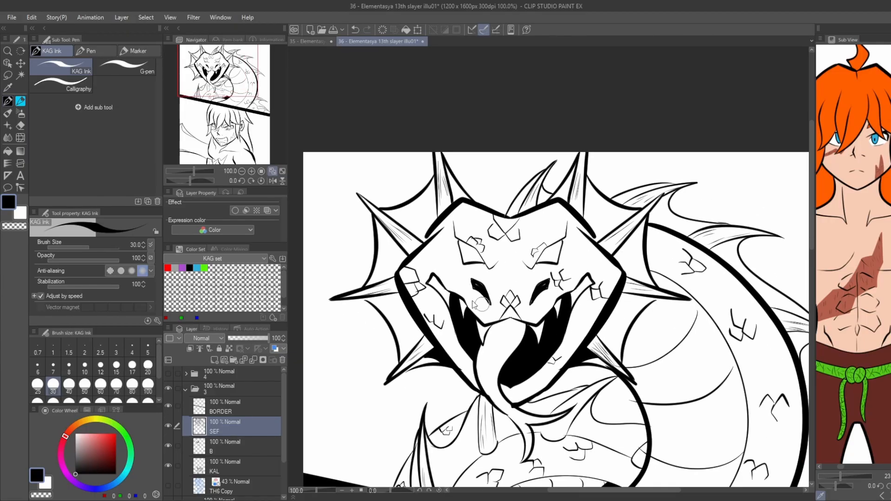
{"action": "scroll", "coordinate": [472, 305], "scroll_direction": "down", "scroll_amount": 2}
{"action": "scroll", "coordinate": [502, 241], "scroll_direction": "up", "scroll_amount": 2}
{"action": "key", "text": "ctrl+z"}
{"action": "key", "text": "ctrl+minus"}
{"action": "left_click_drag", "start_coordinate": [358, 281], "coordinate": [319, 187]}
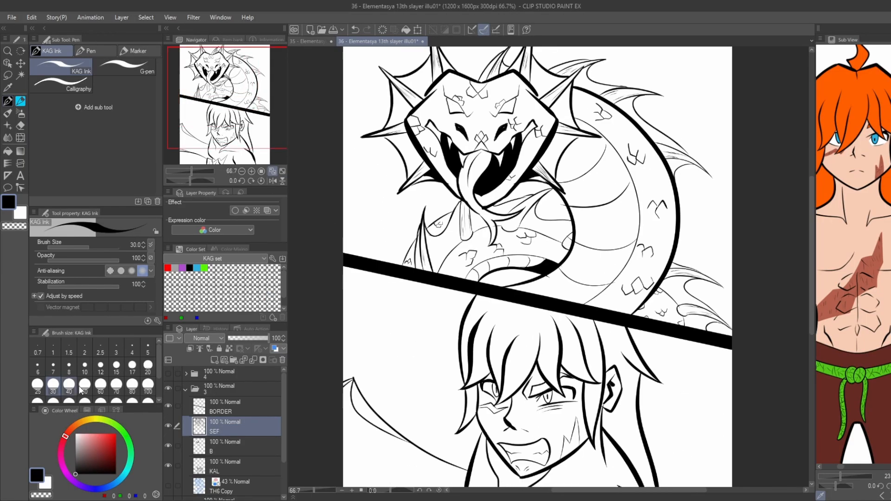
Move the B layer below the KAL layer in folder 3.
{"action": "left_click", "coordinate": [212, 447]}
{"action": "left_click_drag", "start_coordinate": [180, 417], "coordinate": [178, 307]}
{"action": "left_click_drag", "start_coordinate": [171, 452], "coordinate": [179, 469]}
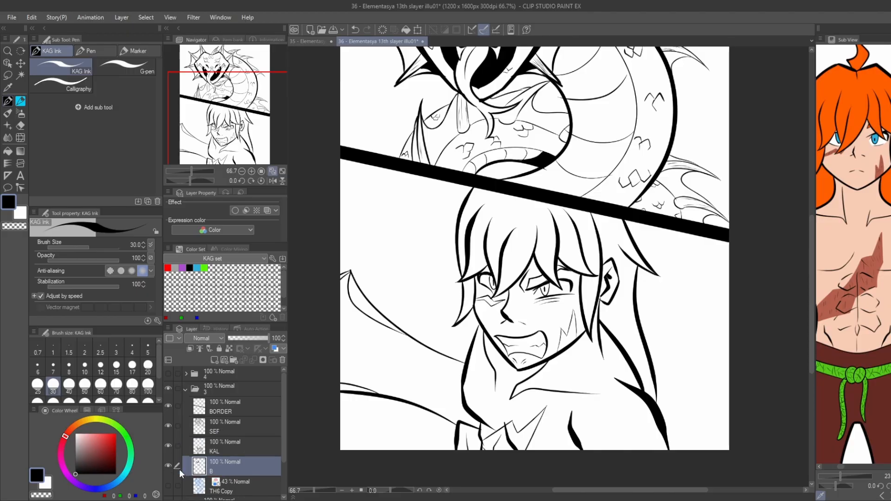
Draw a shadow boundary beneath the character's jaw on the B layer and fill the area under the chin black.
{"action": "scroll", "coordinate": [519, 264], "scroll_direction": "up", "scroll_amount": 3}
{"action": "key", "text": "g"}
{"action": "key", "text": "p"}
{"action": "key", "text": "g"}
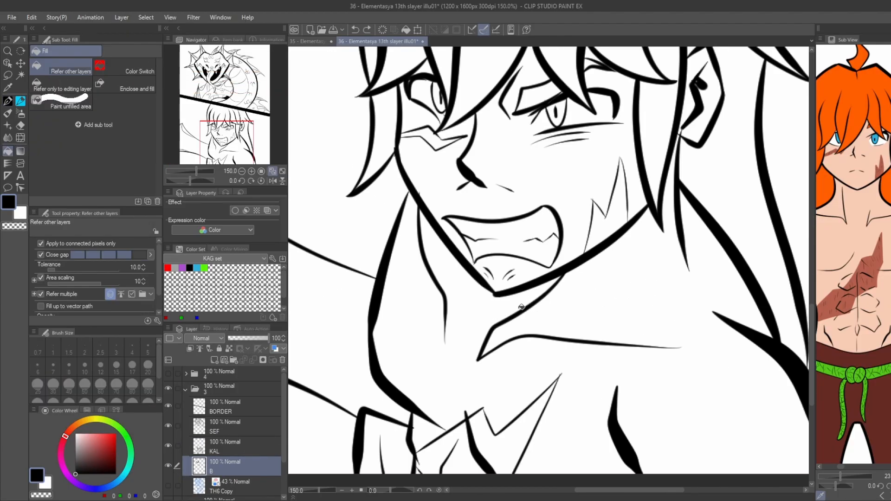
{"action": "key", "text": "p"}
{"action": "left_click_drag", "start_coordinate": [417, 208], "coordinate": [497, 325]}
{"action": "key", "text": "ctrl+z"}
{"action": "mouse_move", "coordinate": [563, 278]}
{"action": "left_mouse_down"}
{"action": "mouse_move", "coordinate": [485, 310]}
{"action": "mouse_move", "coordinate": [450, 251]}
{"action": "left_mouse_up"}
{"action": "key", "text": "g"}
{"action": "left_click", "coordinate": [471, 281]}
{"action": "scroll", "coordinate": [471, 281], "scroll_direction": "down", "scroll_amount": 3}
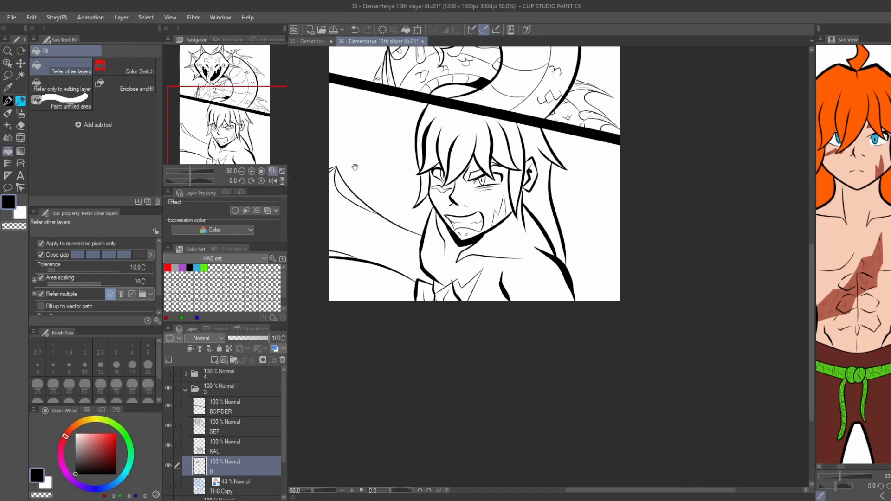
Fill the hair shadow behind the character's neck below the ear with black, closing any leftover gaps.
{"action": "scroll", "coordinate": [512, 215], "scroll_direction": "up", "scroll_amount": 2}
{"action": "key", "text": "p"}
{"action": "key", "text": "g"}
{"action": "left_click", "coordinate": [530, 280]}
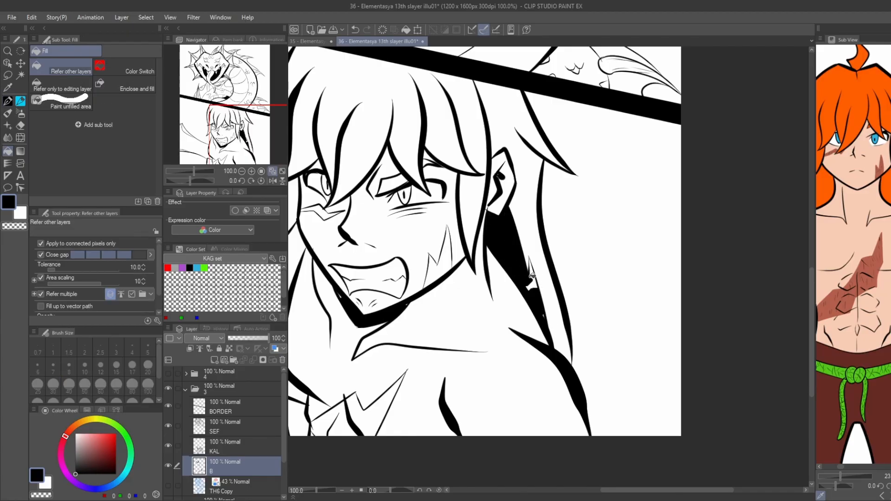
{"action": "key", "text": "p"}
{"action": "key", "text": "g"}
{"action": "scroll", "coordinate": [521, 232], "scroll_direction": "down", "scroll_amount": 2}
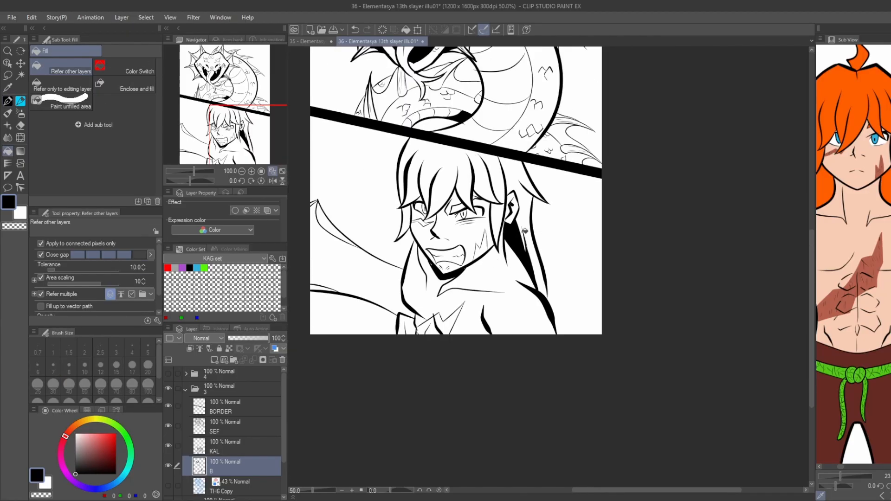
Try to outline and fill a black shadow in the hair lock at the left side of the face.
{"action": "scroll", "coordinate": [375, 186], "scroll_direction": "up", "scroll_amount": 2}
{"action": "key", "text": "p"}
{"action": "left_click_drag", "start_coordinate": [438, 226], "coordinate": [416, 291]}
{"action": "key", "text": "g"}
{"action": "left_click", "coordinate": [431, 261]}
{"action": "key", "text": "ctrl+z"}
{"action": "key", "text": "ctrl+z"}
Draw a new boundary in the hair lock at the left side of the face and fill the shadow black.
{"action": "key", "text": "p"}
{"action": "left_click_drag", "start_coordinate": [437, 230], "coordinate": [415, 296]}
{"action": "key", "text": "g"}
{"action": "left_click", "coordinate": [433, 265]}
Draw shadow boundaries between the bangs above the eyes and fill the enclosed areas black.
{"action": "key", "text": "p"}
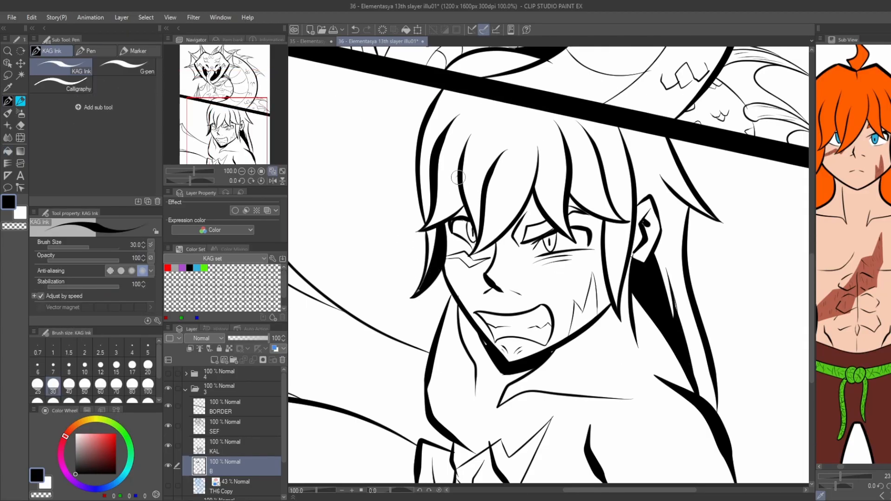
{"action": "left_click_drag", "start_coordinate": [460, 177], "coordinate": [433, 224]}
{"action": "key", "text": "g"}
{"action": "left_click", "coordinate": [459, 206]}
{"action": "scroll", "coordinate": [510, 255], "scroll_direction": "down", "scroll_amount": 2}
Add black-filled shadows to the side lock in front of the ear and the long hair strand behind it.
{"action": "key", "text": "p"}
{"action": "left_click_drag", "start_coordinate": [586, 261], "coordinate": [576, 294]}
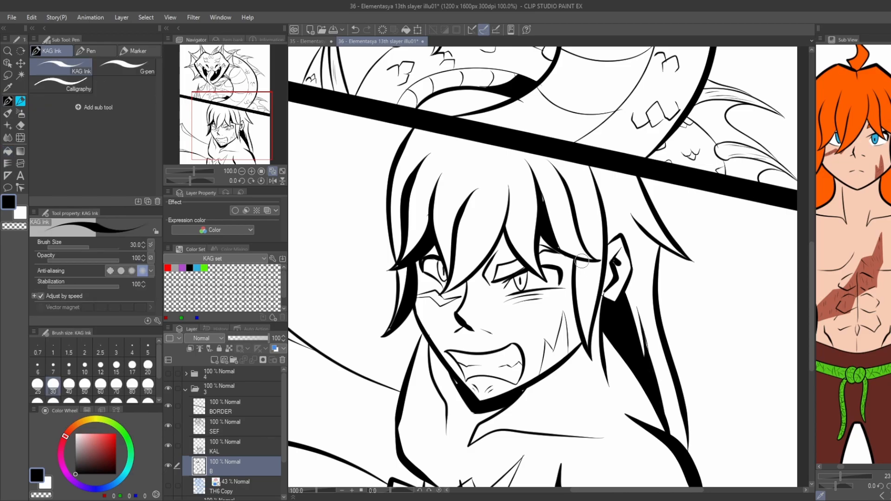
{"action": "key", "text": "g"}
{"action": "left_click", "coordinate": [579, 268]}
{"action": "key", "text": "p"}
{"action": "left_click_drag", "start_coordinate": [662, 245], "coordinate": [657, 295]}
{"action": "key", "text": "g"}
{"action": "scroll", "coordinate": [344, 186], "scroll_direction": "down", "scroll_amount": 2}
Outline and fill a narrow black shadow between the central bangs and save the file.
{"action": "scroll", "coordinate": [434, 204], "scroll_direction": "up", "scroll_amount": 2}
{"action": "key", "text": "p"}
{"action": "left_click_drag", "start_coordinate": [436, 179], "coordinate": [438, 229]}
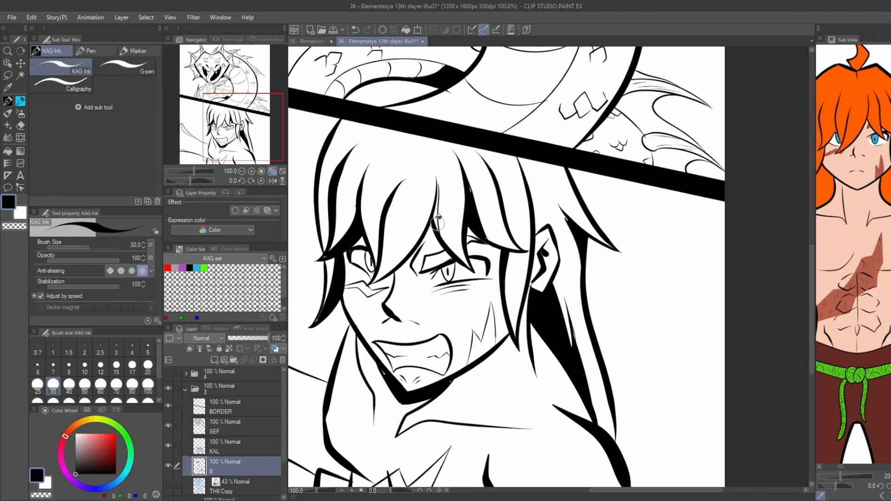
{"action": "key", "text": "g"}
{"action": "scroll", "coordinate": [436, 211], "scroll_direction": "down", "scroll_amount": 2}
{"action": "key", "text": "ctrl+s"}
Outline and fill a small black shadow in the crease where the character's arm meets the chest.
{"action": "scroll", "coordinate": [478, 252], "scroll_direction": "up", "scroll_amount": 3}
{"action": "key", "text": "p"}
{"action": "left_click_drag", "start_coordinate": [478, 252], "coordinate": [461, 278]}
{"action": "key", "text": "g"}
{"action": "left_click", "coordinate": [466, 258]}
{"action": "scroll", "coordinate": [464, 251], "scroll_direction": "down", "scroll_amount": 3}
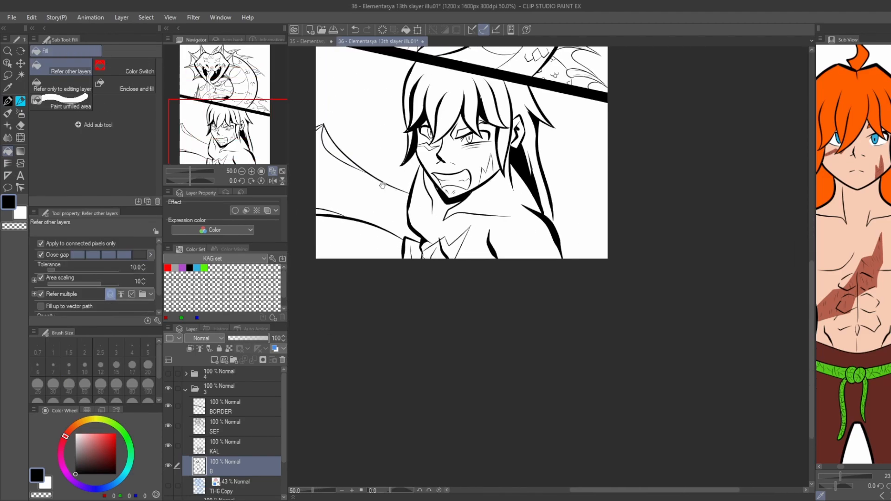
Draw a boundary along the left side of the character's open mouth and fill the narrow shadow black.
{"action": "mouse_move", "coordinate": [360, 119]}
{"action": "left_mouse_down"}
{"action": "mouse_move", "coordinate": [330, 143]}
{"action": "mouse_move", "coordinate": [401, 207]}
{"action": "left_mouse_up"}
{"action": "scroll", "coordinate": [465, 264], "scroll_direction": "up", "scroll_amount": 3}
{"action": "key", "text": "p"}
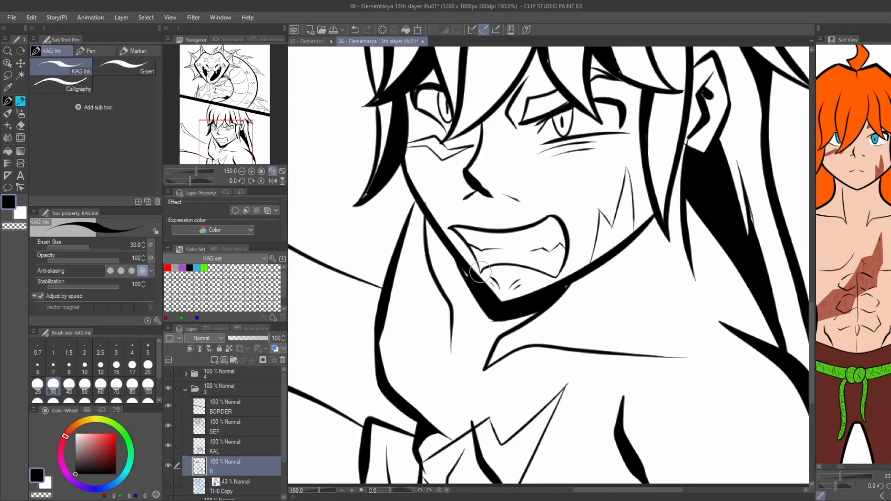
{"action": "left_click_drag", "start_coordinate": [486, 278], "coordinate": [451, 224]}
{"action": "key", "text": "g"}
{"action": "scroll", "coordinate": [429, 255], "scroll_direction": "down", "scroll_amount": 1}
{"action": "scroll", "coordinate": [386, 253], "scroll_direction": "down", "scroll_amount": 1}
{"action": "left_click_drag", "start_coordinate": [297, 153], "coordinate": [364, 193]}
{"action": "scroll", "coordinate": [348, 187], "scroll_direction": "down", "scroll_amount": 1}
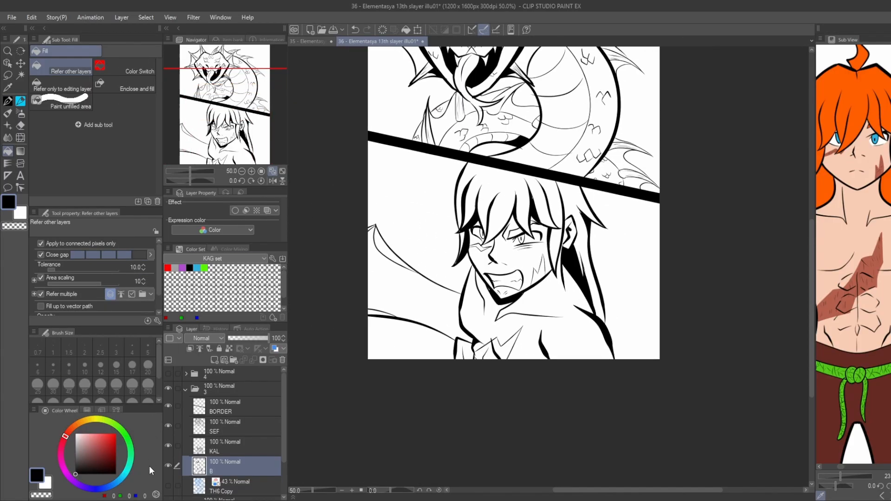
Make the KAL layer active and hide the paper background so the canvas is transparent.
{"action": "left_click", "coordinate": [217, 446]}
{"action": "left_click_drag", "start_coordinate": [284, 448], "coordinate": [284, 406]}
{"action": "left_click", "coordinate": [168, 493]}
{"action": "key", "text": "w"}
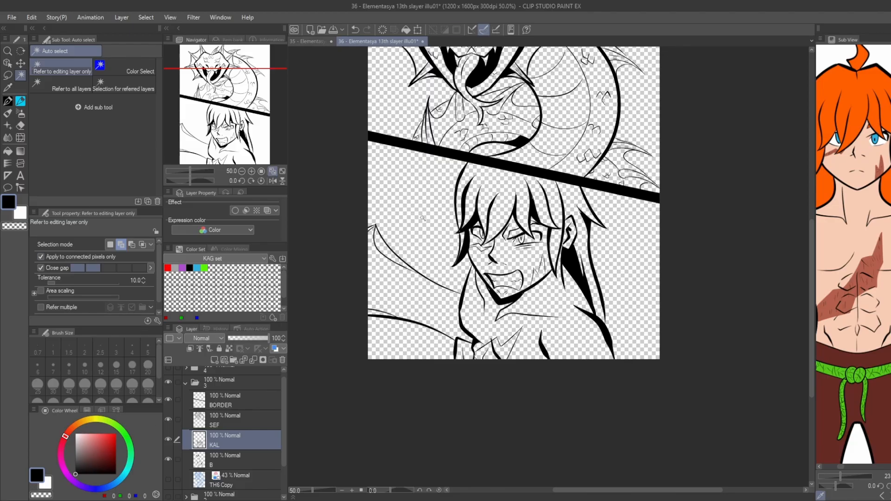
Close the open top of the character's hair with a line along the panel border on the KAL layer.
{"action": "scroll", "coordinate": [418, 205], "scroll_direction": "up", "scroll_amount": 2}
{"action": "key", "text": "p"}
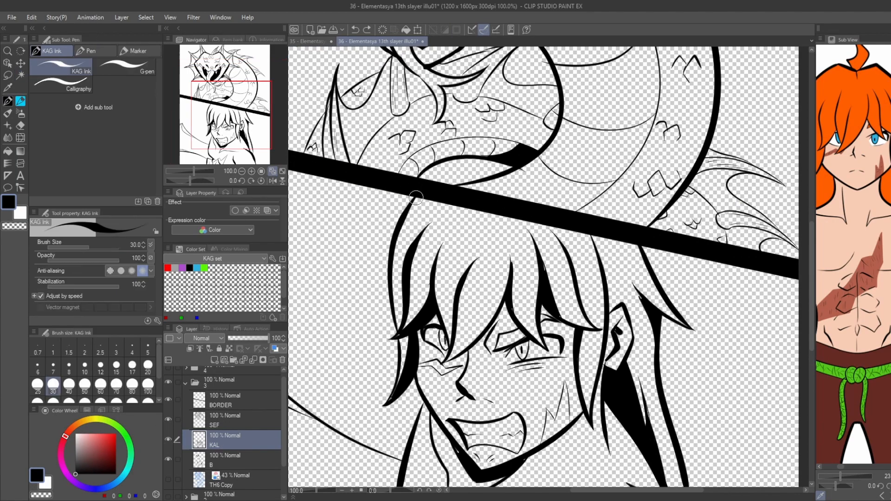
{"action": "key", "text": "w"}
{"action": "scroll", "coordinate": [558, 222], "scroll_direction": "down", "scroll_amount": 2}
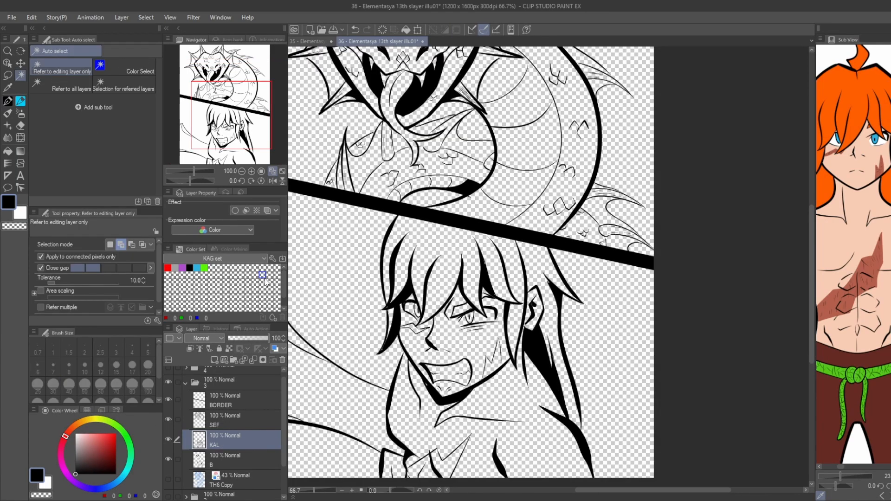
Auto-select the empty areas outside the character on the KAL layer and invert the selection.
{"action": "left_click", "coordinate": [380, 402]}
{"action": "left_click", "coordinate": [380, 403]}
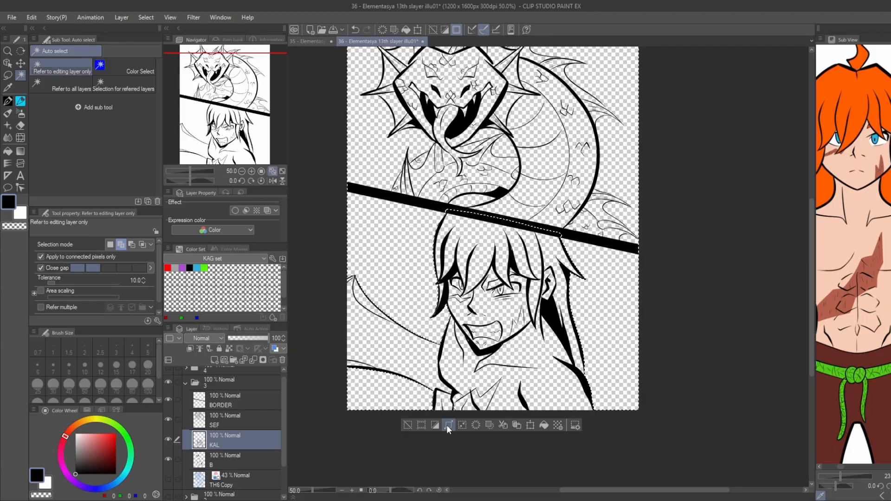
{"action": "left_click", "coordinate": [435, 425]}
Add a new layer named W below the B layer.
{"action": "left_click", "coordinate": [221, 461]}
{"action": "left_click", "coordinate": [214, 361]}
{"action": "left_click_drag", "start_coordinate": [217, 465], "coordinate": [220, 487]}
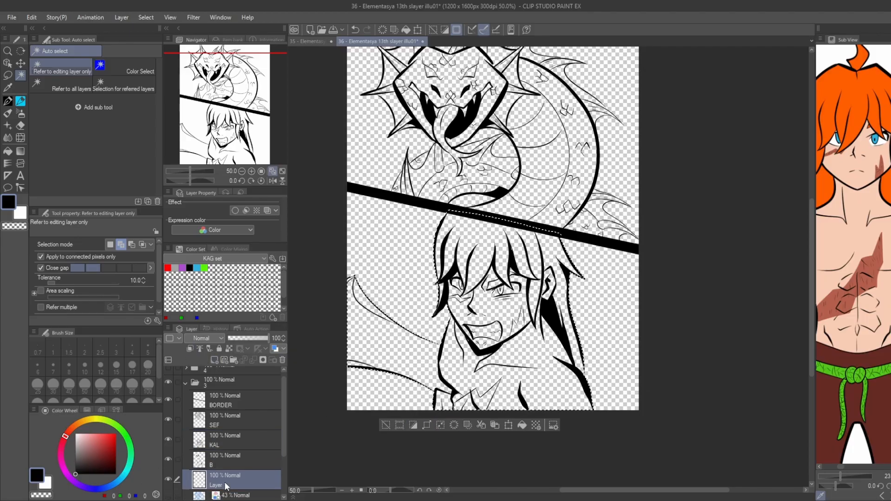
{"action": "double_click", "coordinate": [219, 485]}
{"action": "type", "text": "W"}
{"action": "key", "text": "Return"}
Fill the selected character and blade shape with white on the W layer, deselect, and check it without the panel border.
{"action": "left_click", "coordinate": [46, 485]}
{"action": "key", "text": "alt+Delete"}
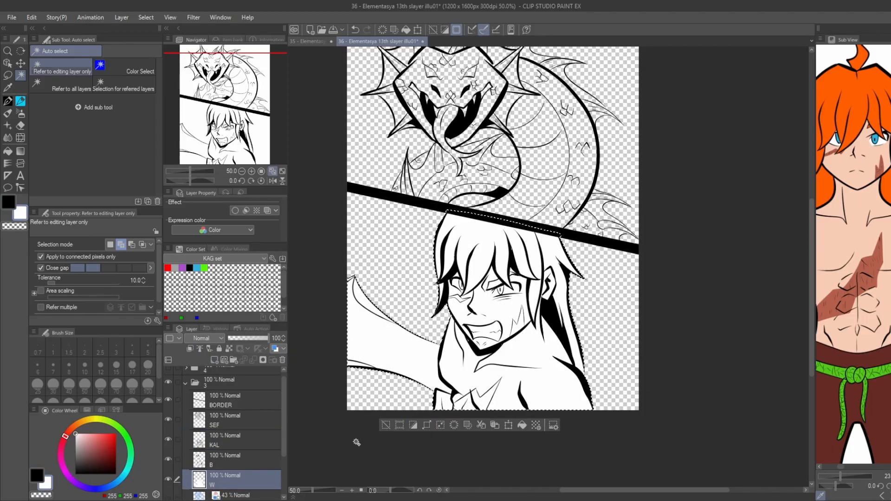
{"action": "key", "text": "ctrl+d"}
{"action": "left_click_drag", "start_coordinate": [377, 323], "coordinate": [351, 399]}
{"action": "left_click", "coordinate": [168, 399]}
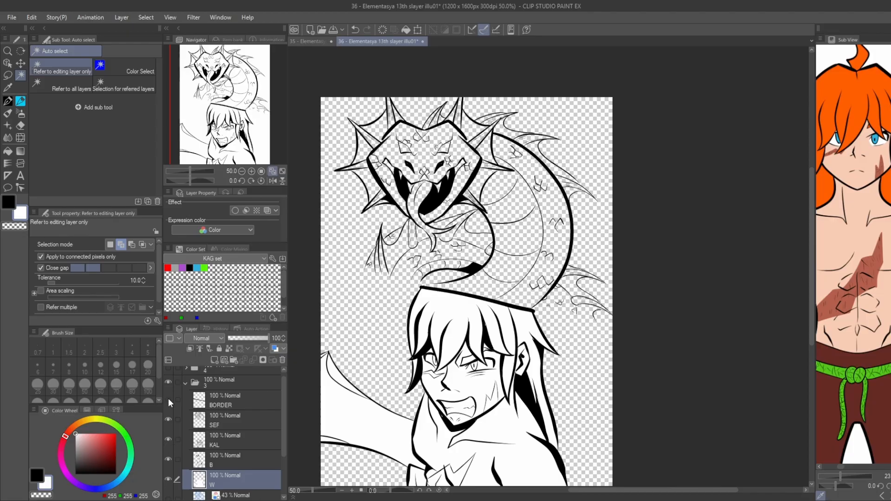
{"action": "left_click", "coordinate": [168, 399]}
Make the SEF layer active for inking and hide the BORDER layer to expose the dragon's open lower edges.
{"action": "key", "text": "p"}
{"action": "left_click", "coordinate": [197, 440]}
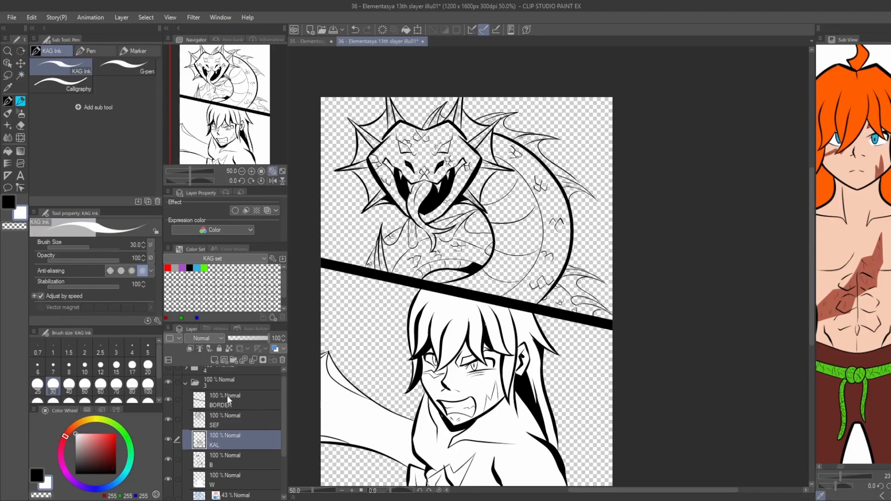
{"action": "left_click", "coordinate": [183, 421]}
{"action": "scroll", "coordinate": [377, 290], "scroll_direction": "up", "scroll_amount": 3}
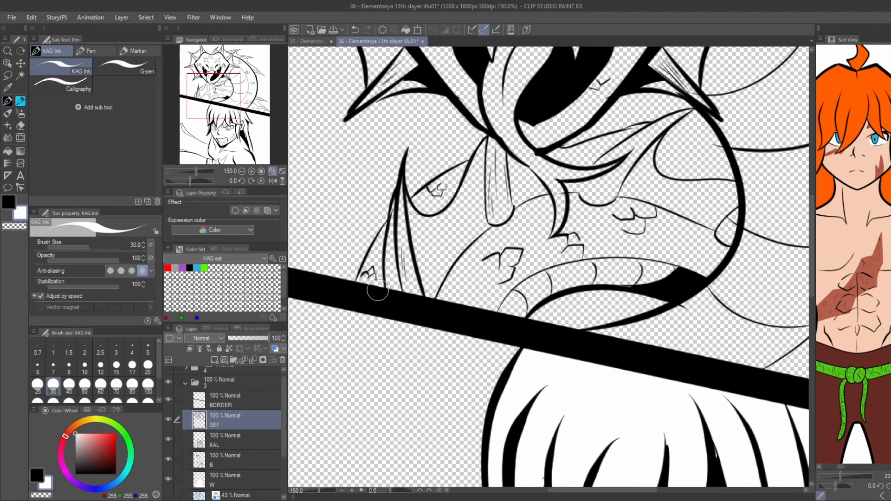
{"action": "left_click_drag", "start_coordinate": [557, 302], "coordinate": [386, 248]}
{"action": "left_click", "coordinate": [168, 399]}
{"action": "left_click_drag", "start_coordinate": [372, 279], "coordinate": [404, 282]}
{"action": "left_click_drag", "start_coordinate": [290, 257], "coordinate": [495, 295]}
{"action": "key", "text": "ctrl+z"}
Switch to black, draw lines closing the dragon's lower edges beneath the panel border, and show the BORDER layer again.
{"action": "key", "text": "x"}
{"action": "left_click_drag", "start_coordinate": [363, 263], "coordinate": [380, 267]}
{"action": "left_click_drag", "start_coordinate": [510, 293], "coordinate": [534, 297]}
{"action": "left_click_drag", "start_coordinate": [569, 307], "coordinate": [423, 283]}
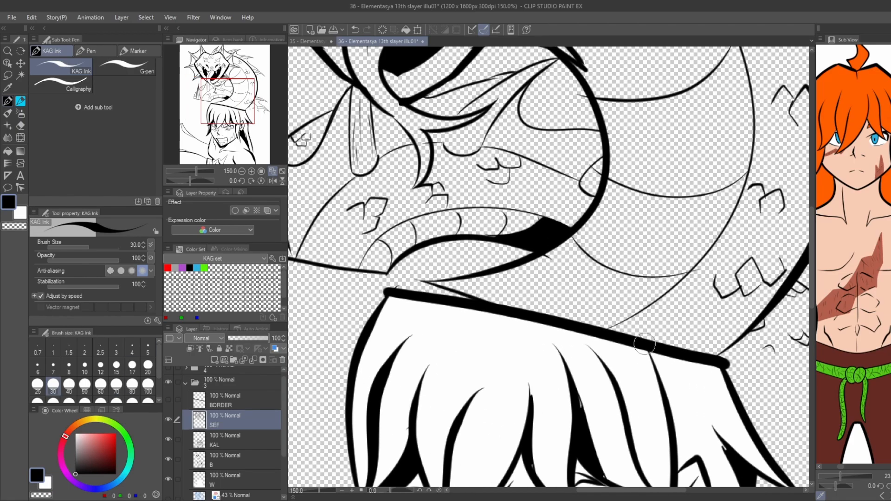
{"action": "scroll", "coordinate": [645, 344], "scroll_direction": "down", "scroll_amount": 2}
{"action": "scroll", "coordinate": [398, 351], "scroll_direction": "down", "scroll_amount": 2}
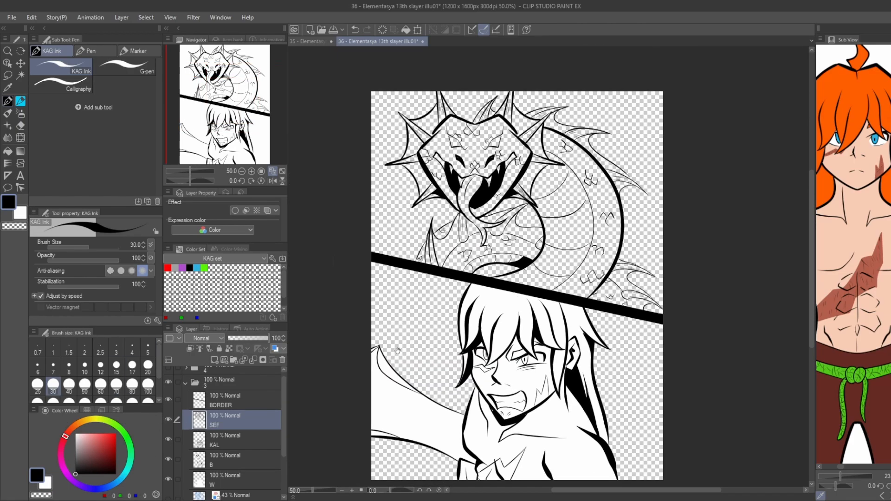
Auto-select the empty areas around the dragon on the SEF layer, including the gaps between its spines, and invert the selection.
{"action": "key", "text": "w"}
{"action": "left_click", "coordinate": [397, 219]}
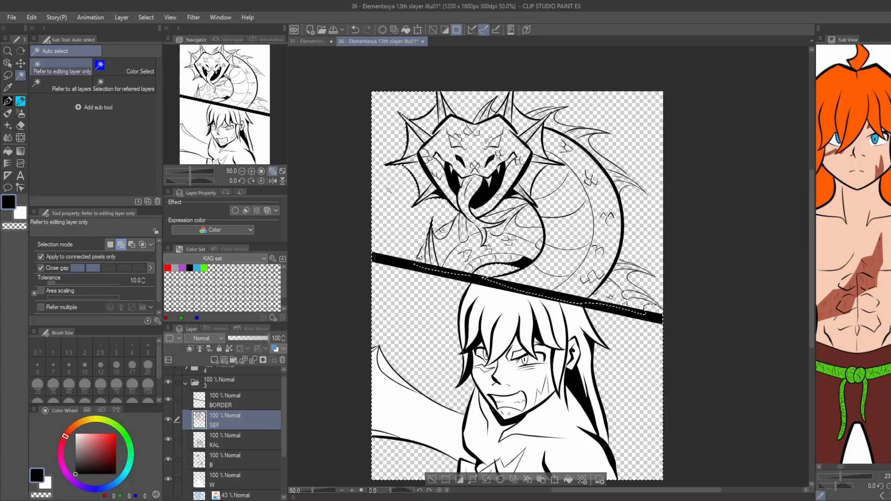
{"action": "left_click_drag", "start_coordinate": [458, 103], "coordinate": [443, 118]}
{"action": "left_click", "coordinate": [442, 118]}
{"action": "left_click", "coordinate": [586, 126]}
{"action": "key", "text": "ctrl+shift+i"}
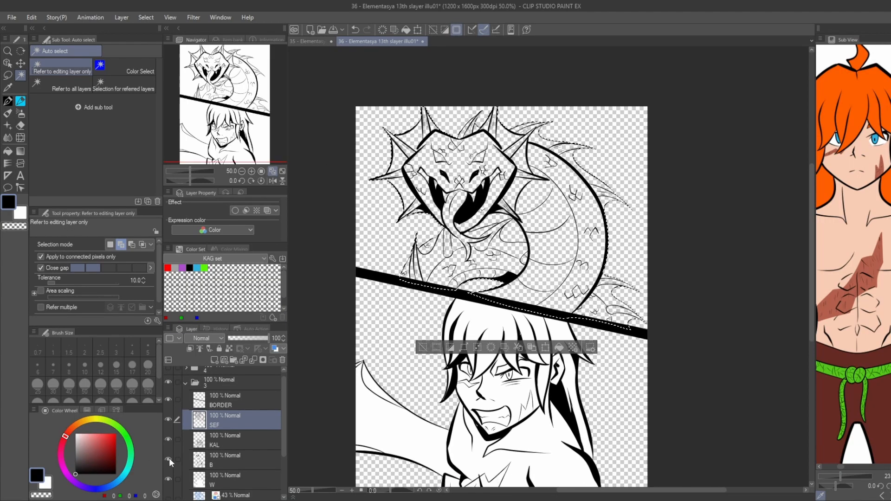
Fill the selected dragon shape with white on the W layer and deselect.
{"action": "left_click", "coordinate": [212, 480]}
{"action": "key", "text": "alt+Delete"}
{"action": "key", "text": "ctrl+z"}
{"action": "left_click", "coordinate": [45, 484]}
{"action": "key", "text": "alt+Delete"}
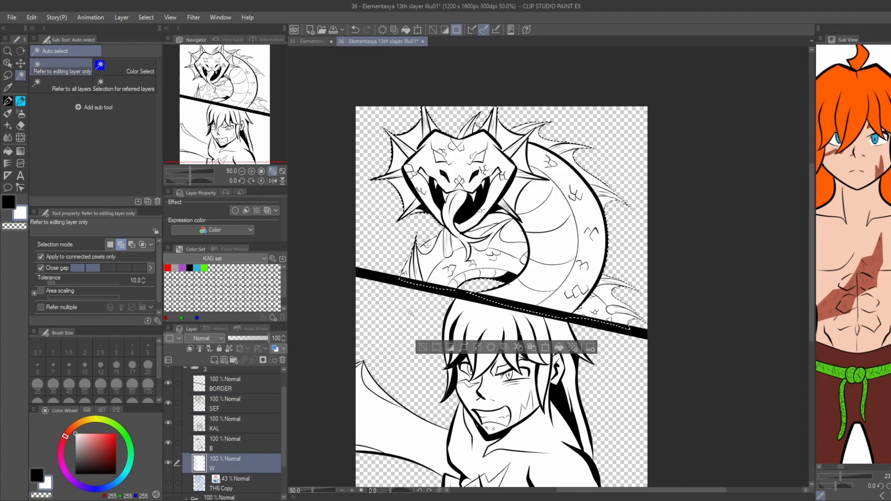
{"action": "key", "text": "ctrl+d"}
{"action": "mouse_move", "coordinate": [368, 352]}
{"action": "left_mouse_down"}
{"action": "mouse_move", "coordinate": [370, 313]}
{"action": "mouse_move", "coordinate": [369, 327]}
{"action": "left_mouse_up"}
Add a new raster layer between the W and TH6 Copy layers and switch the drawing color to black.
{"action": "left_click_drag", "start_coordinate": [245, 374], "coordinate": [241, 347]}
{"action": "left_click", "coordinate": [221, 483]}
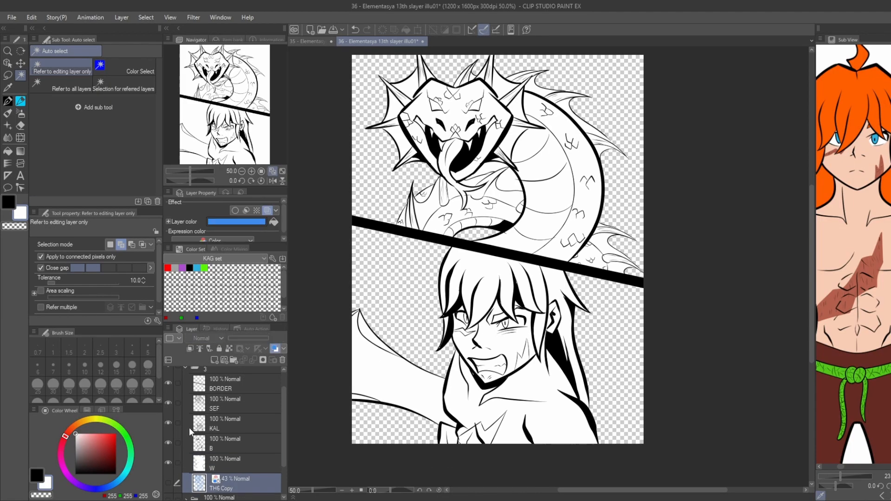
{"action": "key", "text": "ctrl+shift+n"}
{"action": "left_click", "coordinate": [38, 474]}
{"action": "left_click_drag", "start_coordinate": [362, 427], "coordinate": [364, 408]}
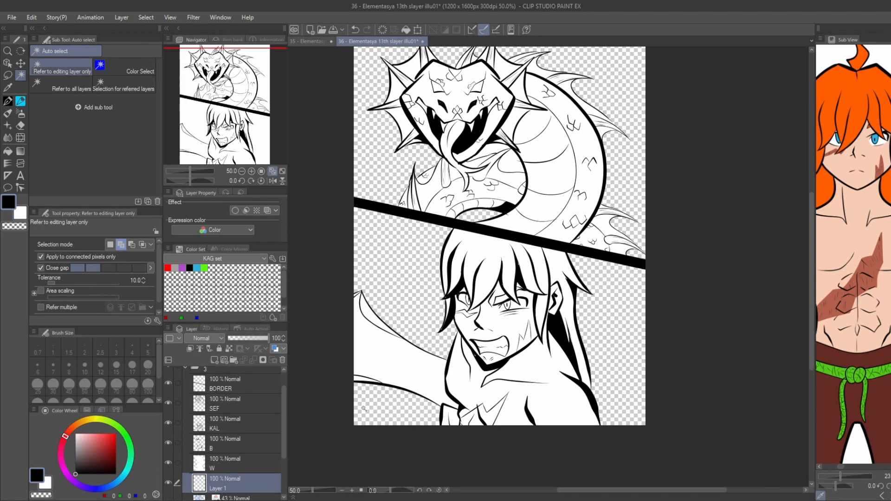
Name the new layer BG, hide the SEF, KAL, B and W layers, and fill the lower panel as a black 43.1 LPI tone.
{"action": "key", "text": "g"}
{"action": "left_click", "coordinate": [169, 423]}
{"action": "left_click", "coordinate": [168, 403]}
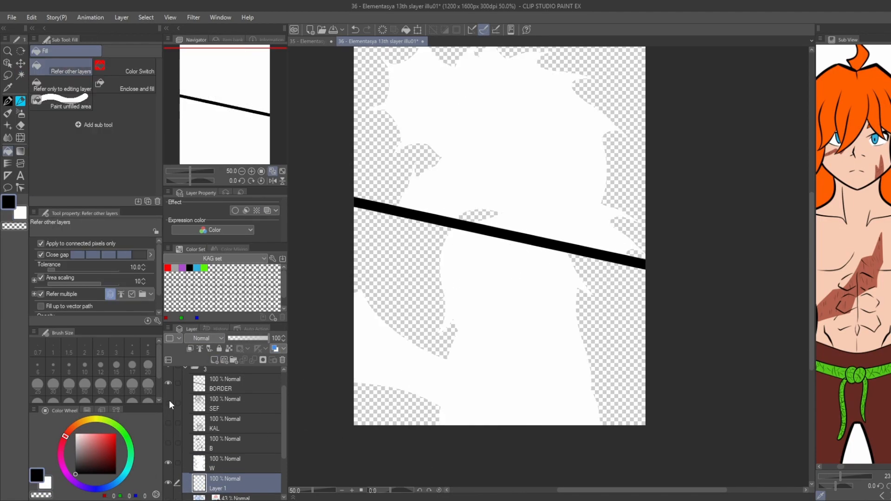
{"action": "left_click", "coordinate": [168, 442]}
{"action": "left_click", "coordinate": [168, 462]}
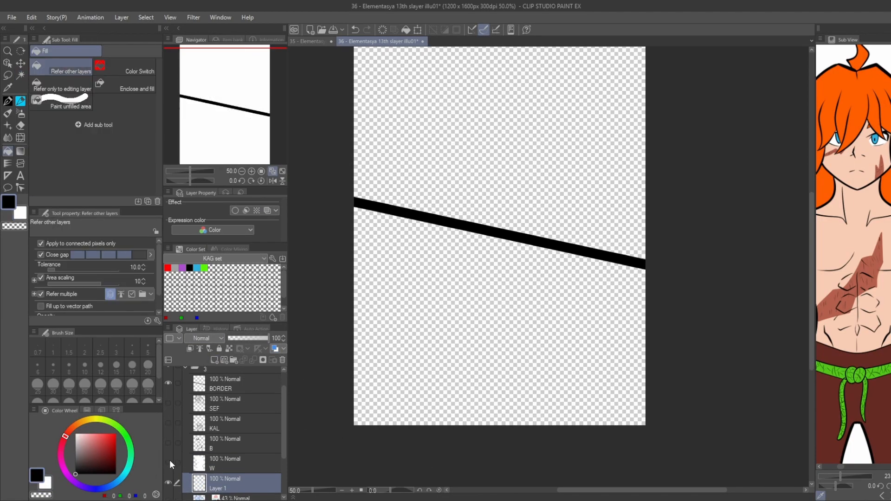
{"action": "left_click", "coordinate": [427, 301]}
{"action": "left_click", "coordinate": [256, 210]}
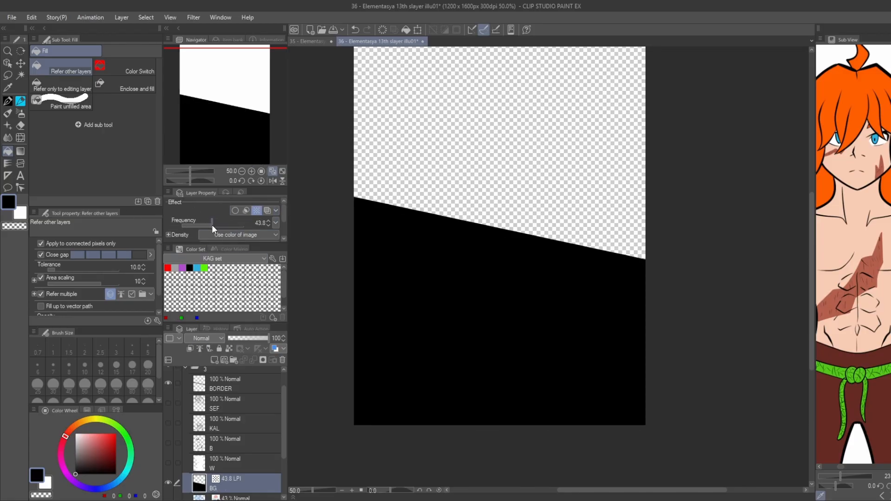
Erase a large glow in the middle of the lower panel with the Soft eraser at size 600 and check it behind the character.
{"action": "key", "text": "e"}
{"action": "key", "text": "bracketright"}
{"action": "key", "text": "bracketright"}
{"action": "key", "text": "bracketright"}
{"action": "key", "text": "bracketright"}
{"action": "key", "text": "bracketright"}
{"action": "key", "text": "bracketright"}
{"action": "key", "text": "bracketright"}
{"action": "key", "text": "bracketright"}
{"action": "mouse_move", "coordinate": [495, 321]}
{"action": "left_mouse_down"}
{"action": "mouse_move", "coordinate": [489, 339]}
{"action": "mouse_move", "coordinate": [440, 349]}
{"action": "mouse_move", "coordinate": [543, 338]}
{"action": "mouse_move", "coordinate": [474, 340]}
{"action": "left_mouse_up"}
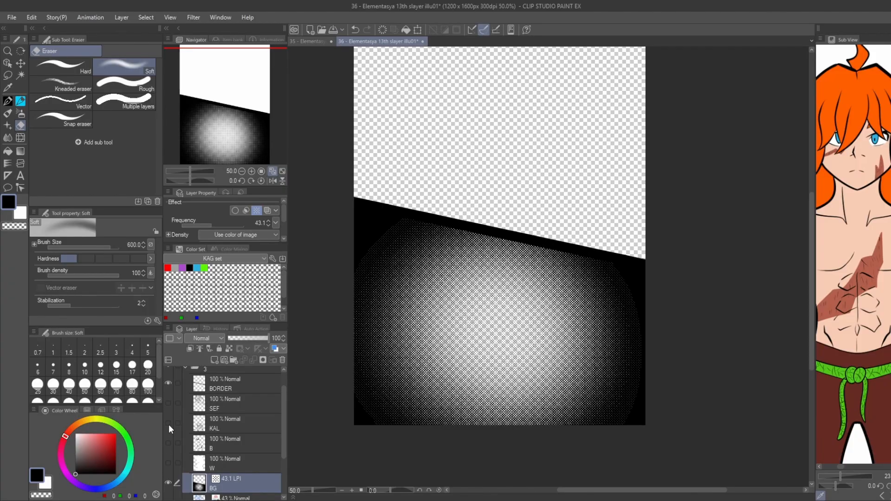
{"action": "left_click", "coordinate": [169, 423]}
{"action": "left_click", "coordinate": [166, 466]}
{"action": "left_click_drag", "start_coordinate": [362, 359], "coordinate": [352, 420]}
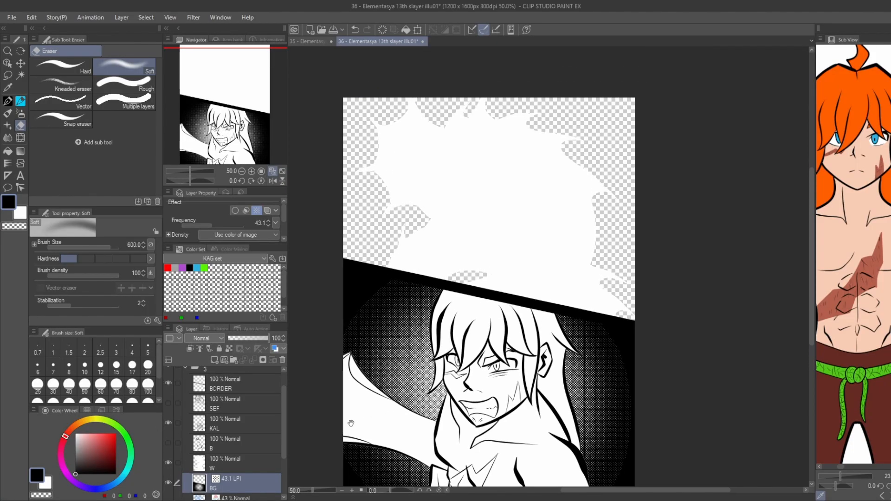
{"action": "left_click", "coordinate": [167, 466]}
Fill the empty upper panel with black on the BG tone layer.
{"action": "key", "text": "g"}
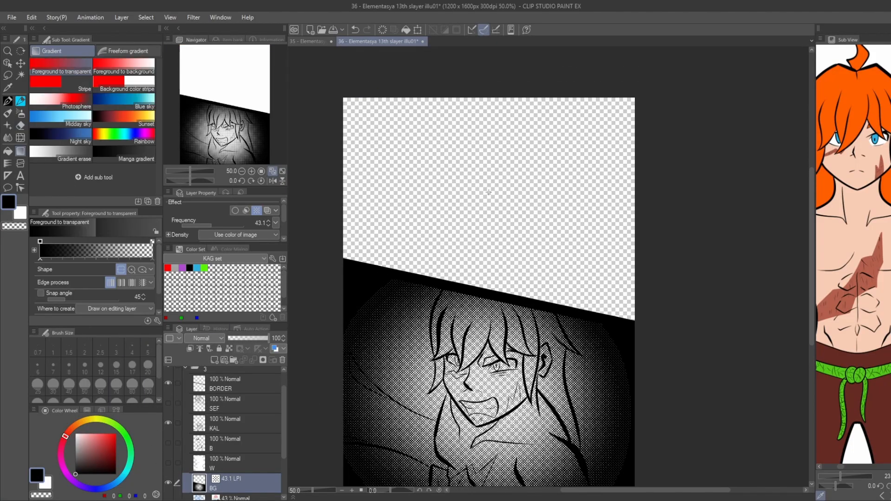
{"action": "key", "text": "g"}
{"action": "left_click", "coordinate": [488, 194]}
{"action": "key", "text": "b"}
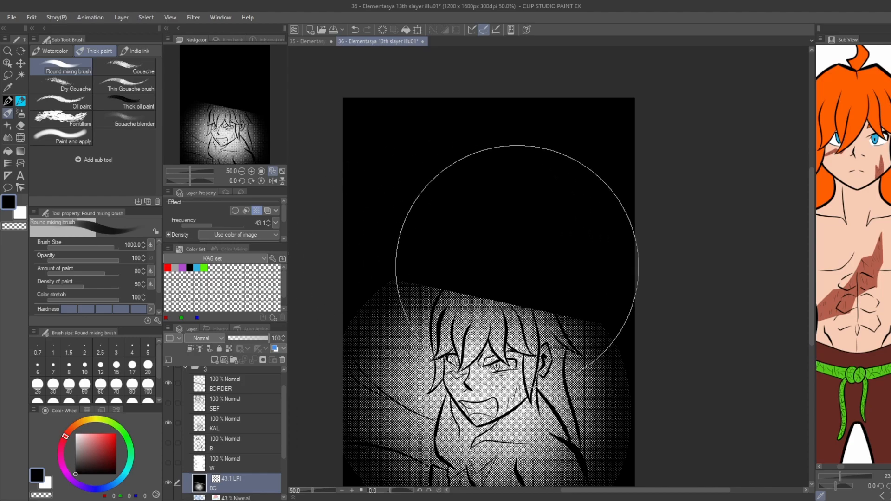
Erase a soft glow in the upper panel at eraser size 400 and show the W and SEF layers again.
{"action": "key", "text": "e"}
{"action": "key", "text": "bracketleft"}
{"action": "key", "text": "bracketleft"}
{"action": "mouse_move", "coordinate": [552, 272]}
{"action": "left_mouse_down"}
{"action": "mouse_move", "coordinate": [466, 225]}
{"action": "mouse_move", "coordinate": [548, 266]}
{"action": "mouse_move", "coordinate": [388, 199]}
{"action": "mouse_move", "coordinate": [432, 175]}
{"action": "mouse_move", "coordinate": [434, 162]}
{"action": "mouse_move", "coordinate": [398, 156]}
{"action": "left_mouse_up"}
{"action": "key", "text": "ctrl+z"}
{"action": "left_click", "coordinate": [168, 464]}
{"action": "left_click", "coordinate": [169, 403]}
{"action": "left_click_drag", "start_coordinate": [417, 407], "coordinate": [417, 394]}
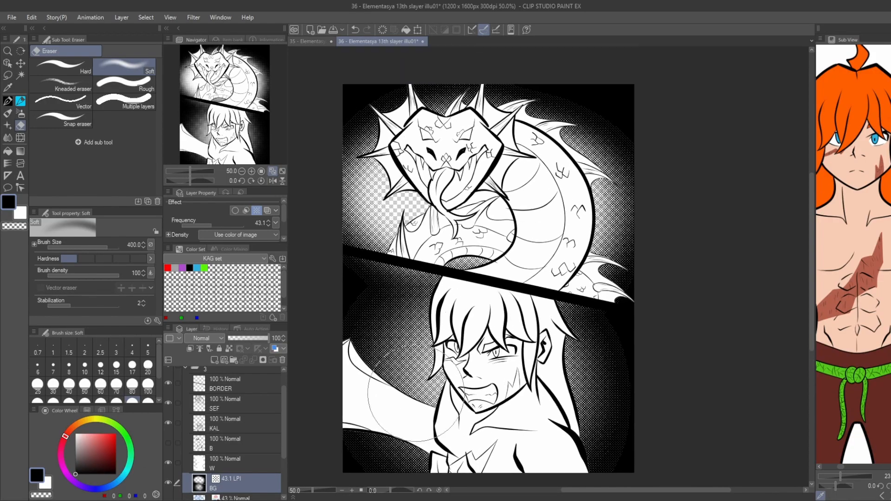
Show the Paper layer, softly erase more of the tone around the dragon and the character, and show the B layer again.
{"action": "scroll", "coordinate": [218, 445], "scroll_direction": "down", "scroll_amount": 3}
{"action": "left_click", "coordinate": [168, 490]}
{"action": "left_click_drag", "start_coordinate": [604, 280], "coordinate": [574, 133]}
{"action": "mouse_move", "coordinate": [369, 247]}
{"action": "left_mouse_down"}
{"action": "mouse_move", "coordinate": [430, 146]}
{"action": "mouse_move", "coordinate": [576, 136]}
{"action": "left_mouse_up"}
{"action": "left_click_drag", "start_coordinate": [534, 297], "coordinate": [552, 226]}
{"action": "mouse_move", "coordinate": [438, 320]}
{"action": "left_mouse_down"}
{"action": "mouse_move", "coordinate": [594, 325]}
{"action": "mouse_move", "coordinate": [541, 374]}
{"action": "left_mouse_up"}
{"action": "left_click_drag", "start_coordinate": [434, 274], "coordinate": [396, 321]}
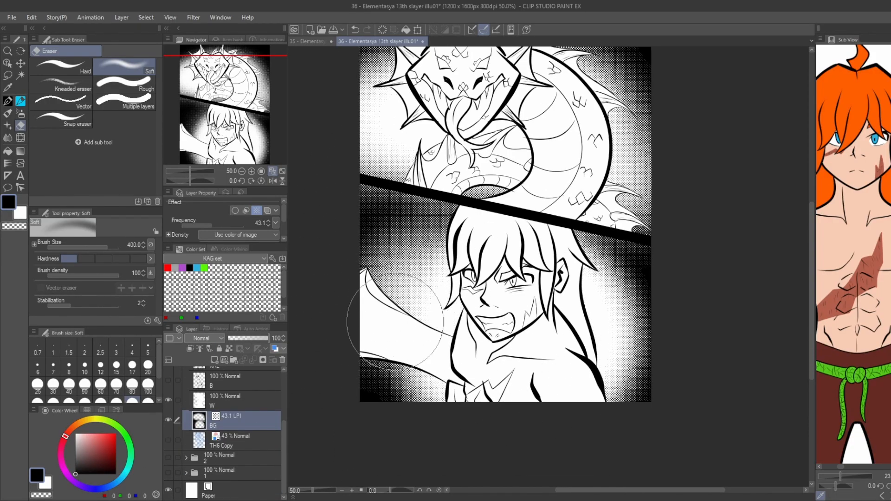
{"action": "scroll", "coordinate": [394, 320], "scroll_direction": "down", "scroll_amount": 2}
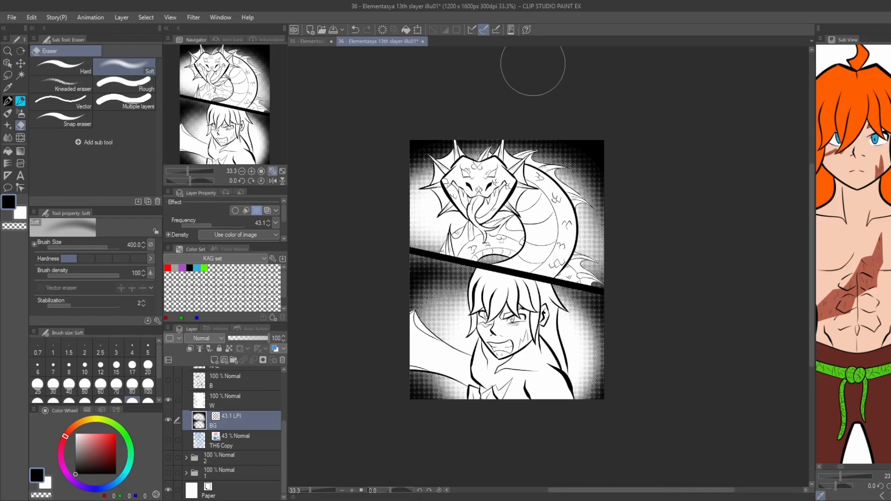
{"action": "scroll", "coordinate": [168, 413], "scroll_direction": "up", "scroll_amount": 2}
{"action": "left_click", "coordinate": [168, 413]}
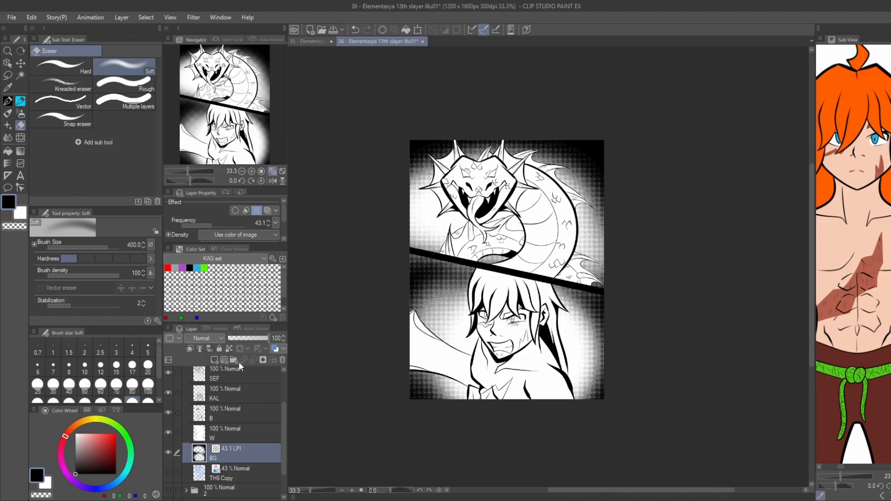
{"action": "mouse_move", "coordinate": [393, 388]}
{"action": "left_mouse_down"}
{"action": "mouse_move", "coordinate": [392, 380]}
{"action": "mouse_move", "coordinate": [372, 426]}
{"action": "left_mouse_up"}
Lasso a small patch of the character's hair and undo the tone layer created from it above BG.
{"action": "key", "text": "g"}
{"action": "key", "text": "g"}
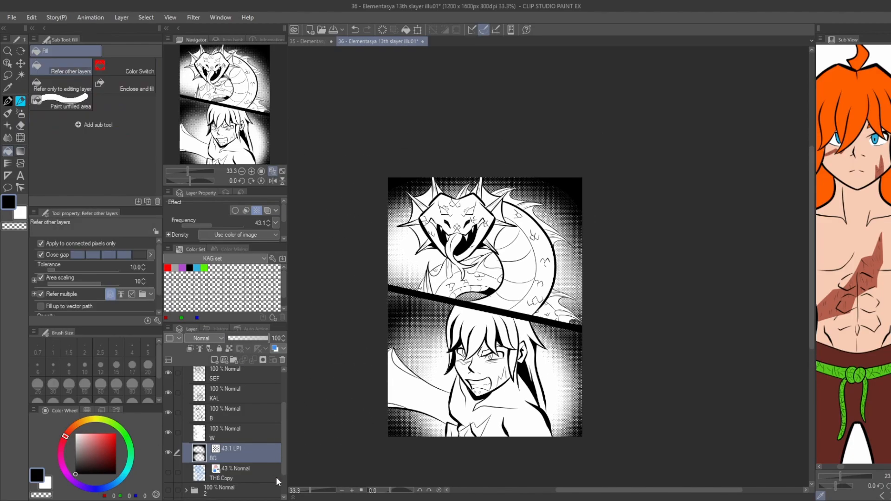
{"action": "scroll", "coordinate": [476, 336], "scroll_direction": "up", "scroll_amount": 2}
{"action": "key", "text": "m"}
{"action": "left_click_drag", "start_coordinate": [485, 308], "coordinate": [485, 320]}
{"action": "left_click", "coordinate": [158, 214]}
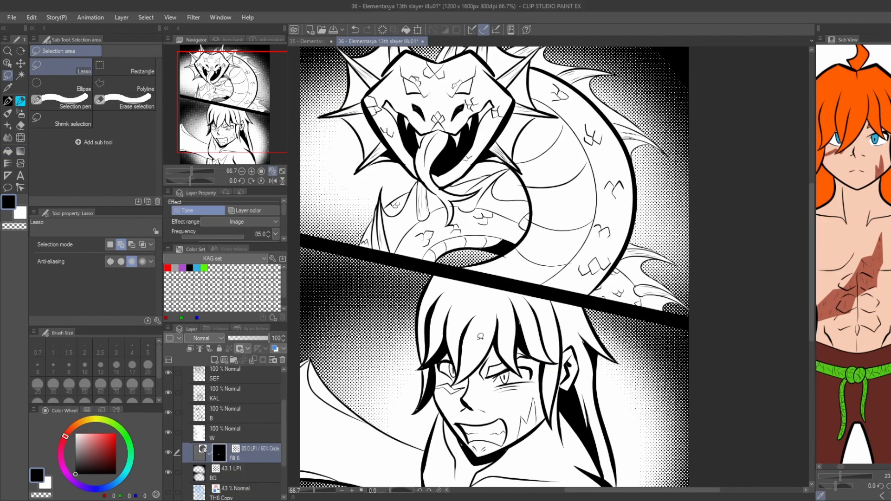
{"action": "key", "text": "g"}
{"action": "key", "text": "g"}
{"action": "key", "text": "ctrl+z"}
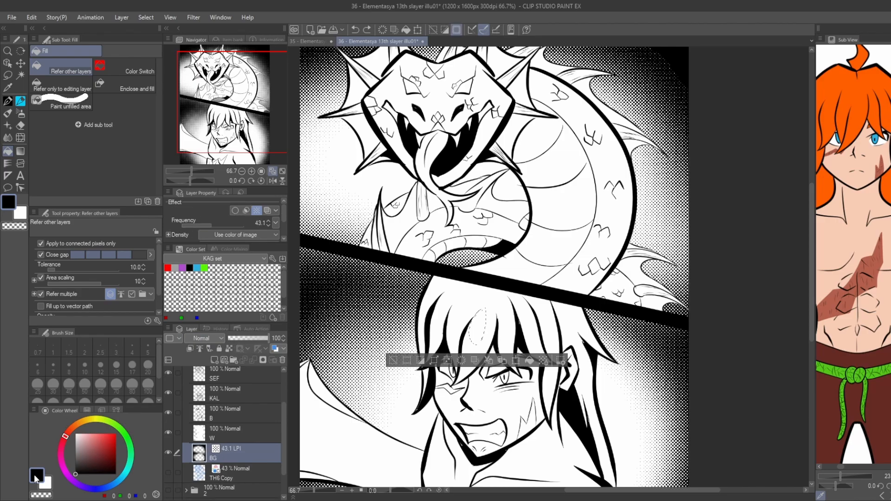
Create an 85 LPI, 60% circle tone layer above W from the selection and fill the front of the character's hair with it.
{"action": "left_click", "coordinate": [225, 436]}
{"action": "left_click", "coordinate": [544, 360]}
{"action": "left_click", "coordinate": [479, 228]}
{"action": "left_click", "coordinate": [469, 308]}
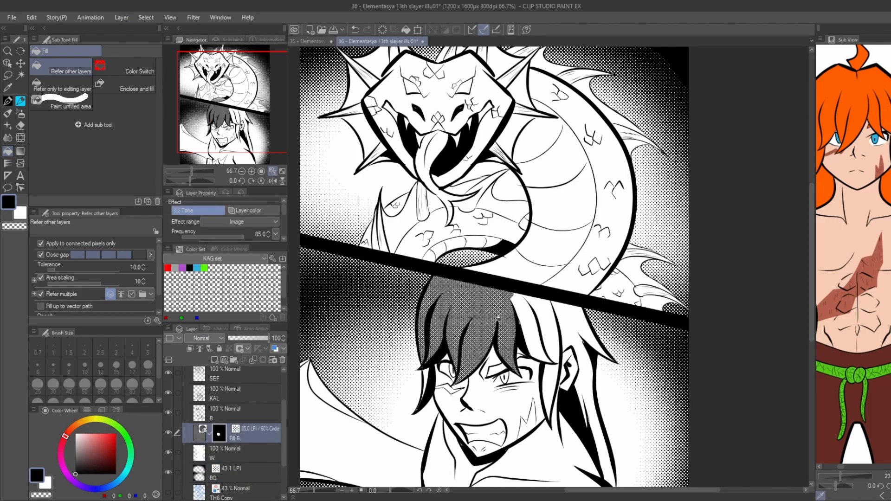
Hide the B layer and fill the remaining hair strands and the eyebrow with the 60% tone.
{"action": "key", "text": "p"}
{"action": "key", "text": "g"}
{"action": "left_click", "coordinate": [168, 413]}
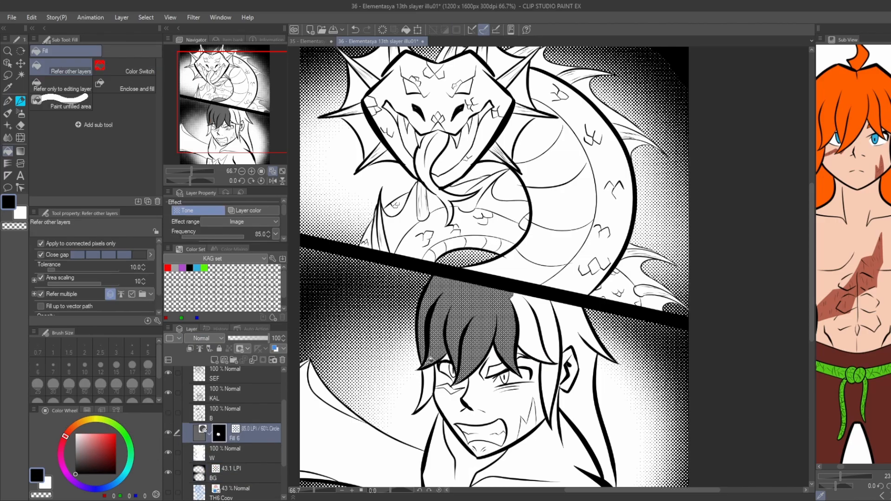
{"action": "left_click", "coordinate": [533, 327]}
{"action": "left_click", "coordinate": [550, 342]}
{"action": "left_click", "coordinate": [576, 332]}
{"action": "scroll", "coordinate": [497, 352], "scroll_direction": "down", "scroll_amount": 1}
{"action": "scroll", "coordinate": [510, 367], "scroll_direction": "up", "scroll_amount": 2}
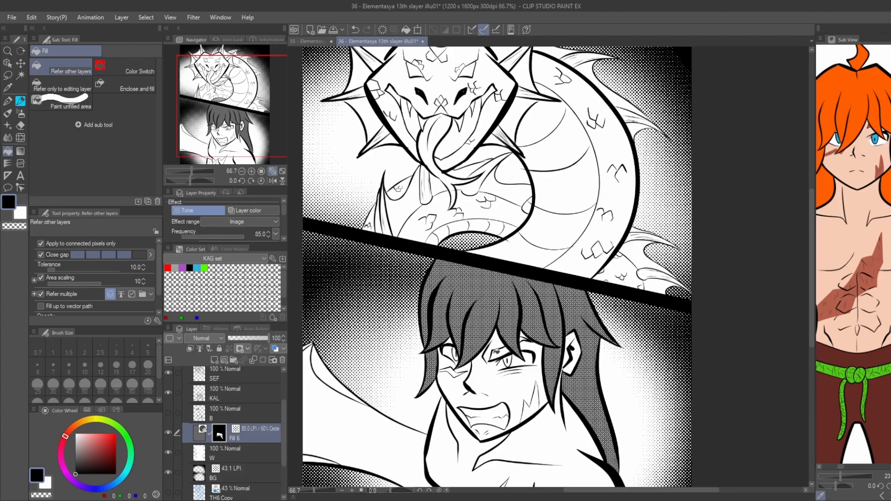
{"action": "left_click", "coordinate": [492, 361]}
{"action": "left_click", "coordinate": [526, 338]}
Create an 85 LPI, 30% circle tone layer above the hair tone and fill the scar on the character's chest.
{"action": "scroll", "coordinate": [426, 345], "scroll_direction": "down", "scroll_amount": 1}
{"action": "left_click_drag", "start_coordinate": [369, 225], "coordinate": [386, 225]}
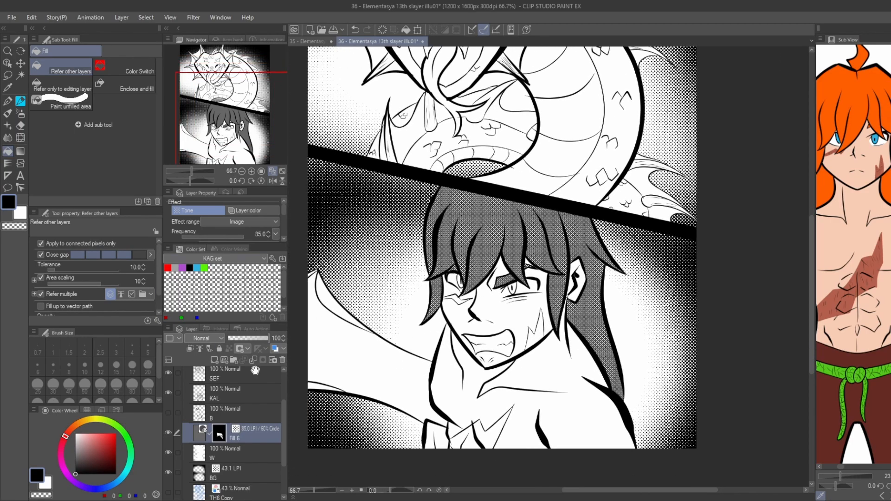
{"action": "left_click", "coordinate": [199, 453], "text": "ctrl"}
{"action": "left_click", "coordinate": [552, 460]}
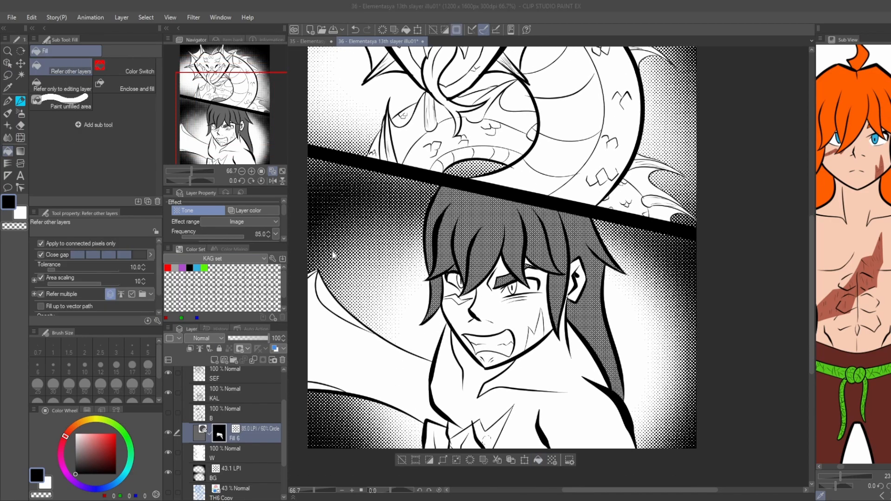
{"action": "left_click", "coordinate": [248, 237]}
{"action": "scroll", "coordinate": [393, 435], "scroll_direction": "up", "scroll_amount": 1}
{"action": "left_click_drag", "start_coordinate": [408, 288], "coordinate": [384, 247]}
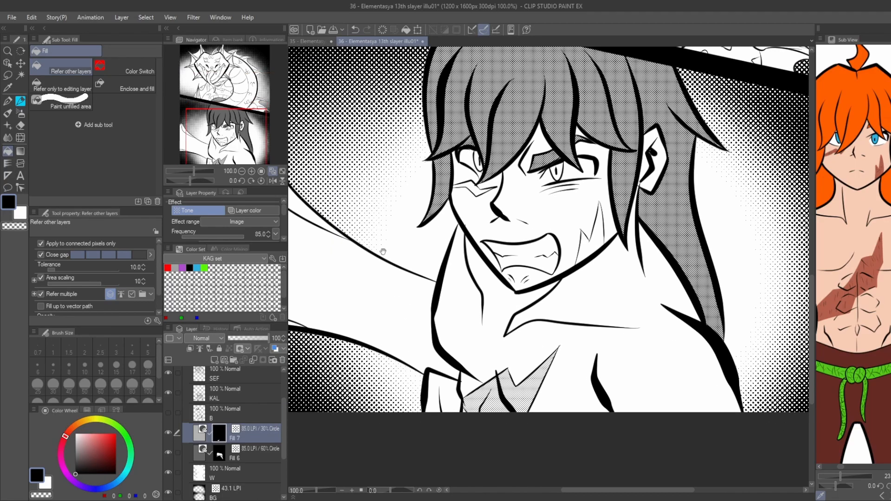
Fill the small shape beside the chest at the page's lower edge with 60% tone and the irises with 30% tone.
{"action": "scroll", "coordinate": [347, 311], "scroll_direction": "down", "scroll_amount": 1}
{"action": "left_click_drag", "start_coordinate": [348, 311], "coordinate": [398, 330]}
{"action": "left_click", "coordinate": [268, 446]}
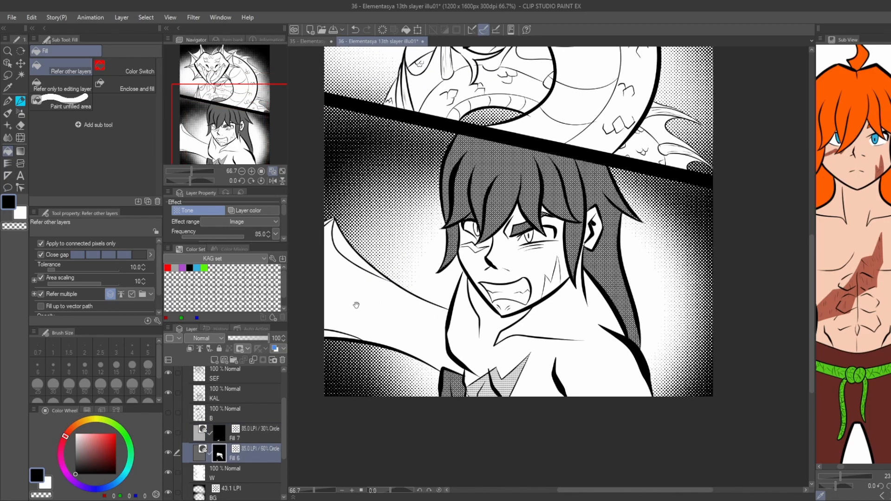
{"action": "left_click_drag", "start_coordinate": [356, 305], "coordinate": [354, 338]}
{"action": "left_click", "coordinate": [236, 437]}
{"action": "scroll", "coordinate": [534, 263], "scroll_direction": "up", "scroll_amount": 3}
{"action": "left_click", "coordinate": [515, 283]}
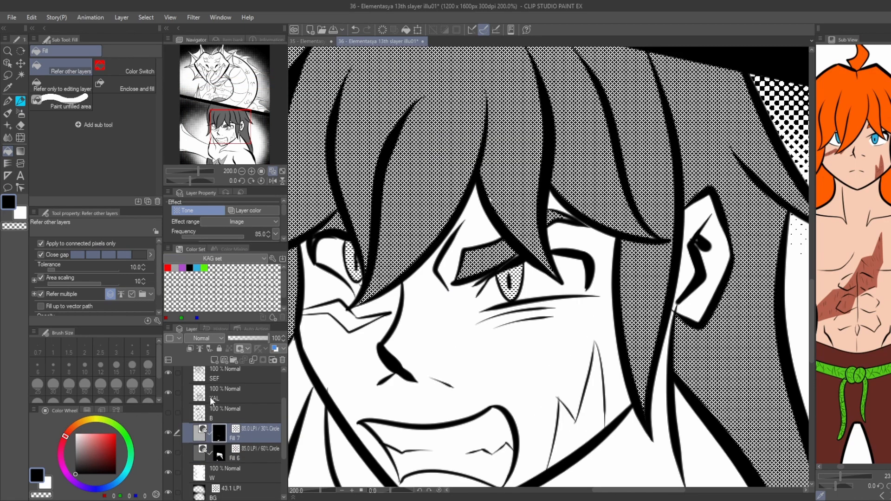
Draw white highlights over the character's irises on the KAL layer.
{"action": "left_click", "coordinate": [222, 400]}
{"action": "scroll", "coordinate": [538, 269], "scroll_direction": "up", "scroll_amount": 4}
{"action": "key", "text": "p"}
{"action": "left_click_drag", "start_coordinate": [456, 329], "coordinate": [515, 329]}
{"action": "key", "text": "g"}
{"action": "scroll", "coordinate": [518, 329], "scroll_direction": "down", "scroll_amount": 5}
{"action": "scroll", "coordinate": [430, 325], "scroll_direction": "up", "scroll_amount": 3}
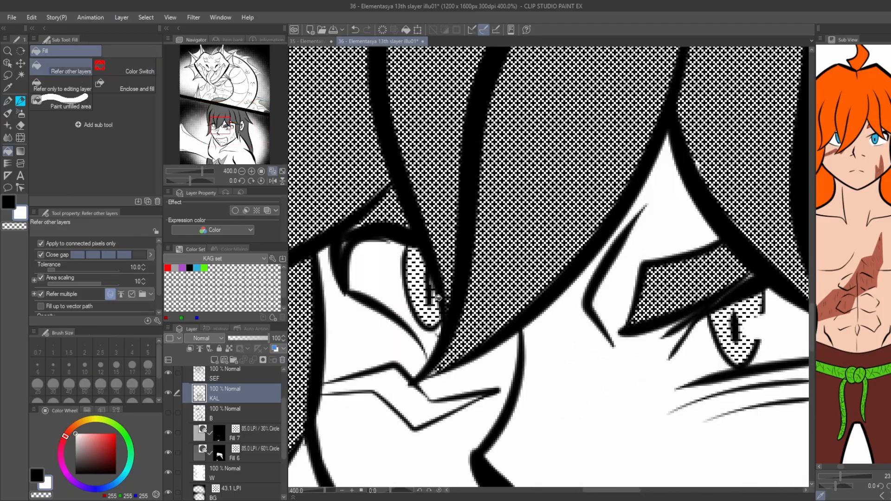
{"action": "key", "text": "p"}
{"action": "key", "text": "g"}
{"action": "scroll", "coordinate": [433, 297], "scroll_direction": "down", "scroll_amount": 6}
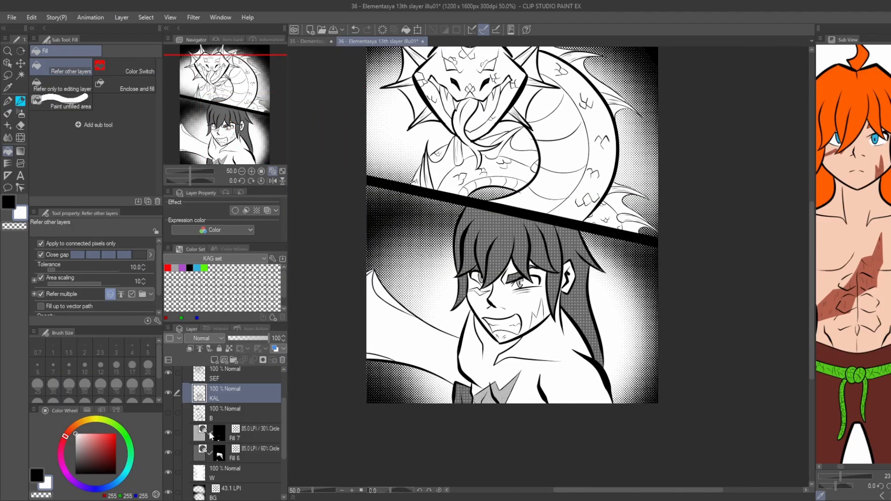
Fill the scars on the character's face with the 30% tone on the Fill 7 layer.
{"action": "left_click", "coordinate": [211, 436]}
{"action": "scroll", "coordinate": [341, 257], "scroll_direction": "up", "scroll_amount": 3}
{"action": "scroll", "coordinate": [342, 256], "scroll_direction": "down", "scroll_amount": 3}
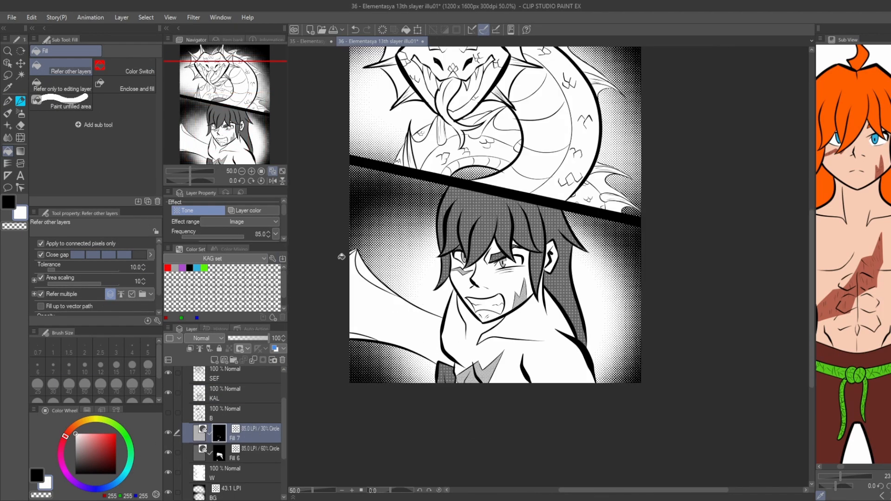
Auto-select the empty areas around the dragon on the SEF layer, including the gaps between its spines and coils.
{"action": "left_click_drag", "start_coordinate": [390, 309], "coordinate": [386, 388]}
{"action": "key", "text": "u"}
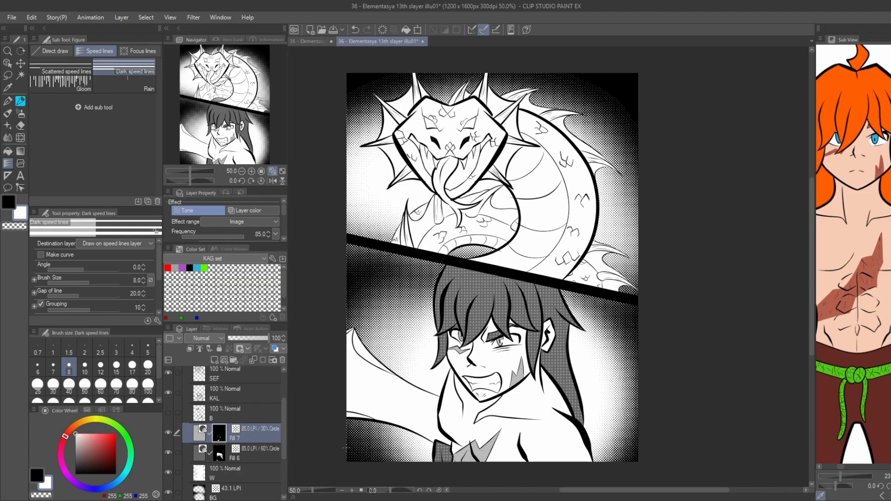
{"action": "key", "text": "w"}
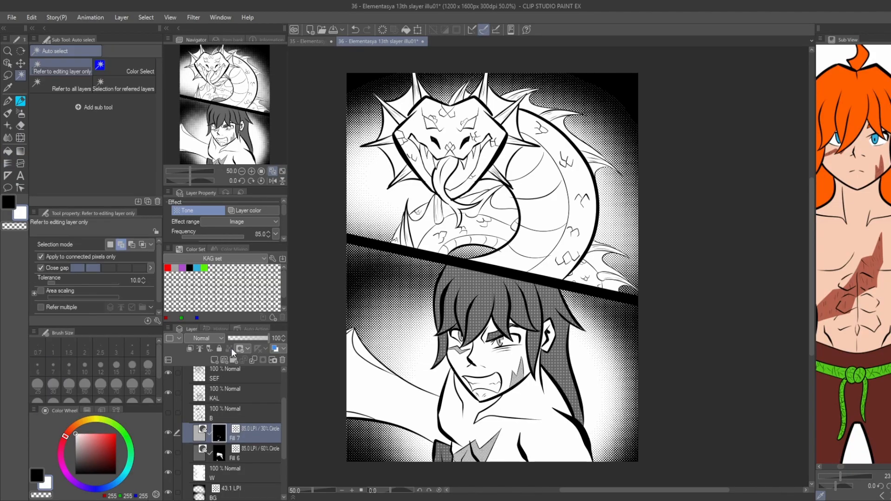
{"action": "scroll", "coordinate": [212, 397], "scroll_direction": "up", "scroll_amount": 1}
{"action": "left_click", "coordinate": [213, 397]}
{"action": "scroll", "coordinate": [216, 398], "scroll_direction": "up", "scroll_amount": 1}
{"action": "left_click", "coordinate": [217, 397]}
{"action": "left_click", "coordinate": [253, 361]}
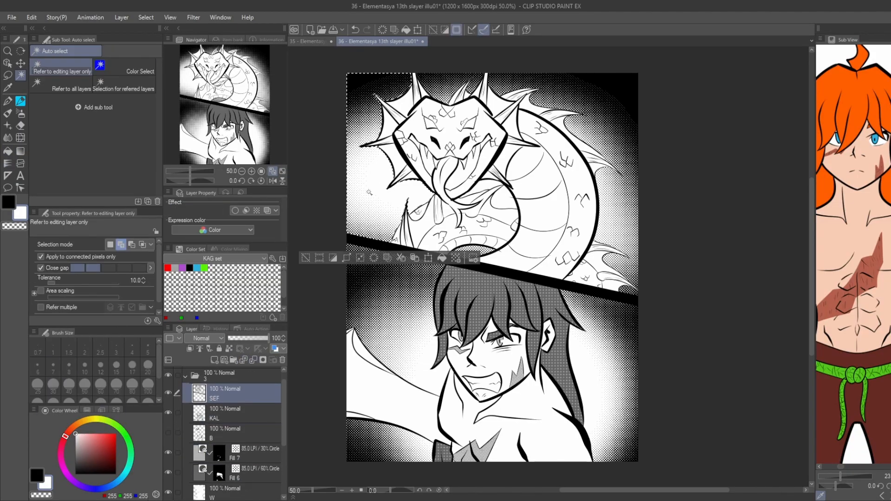
{"action": "scroll", "coordinate": [484, 178], "scroll_direction": "up", "scroll_amount": 2}
{"action": "scroll", "coordinate": [485, 178], "scroll_direction": "down", "scroll_amount": 1}
{"action": "left_click_drag", "start_coordinate": [484, 178], "coordinate": [479, 248]}
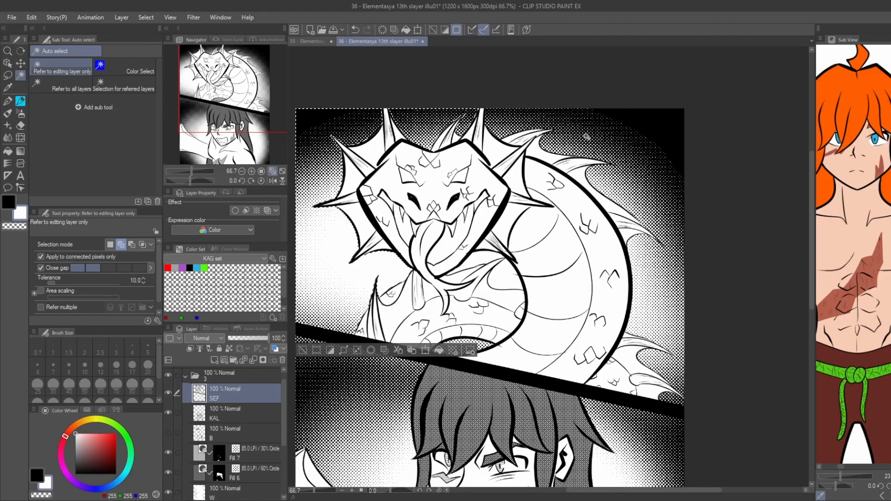
{"action": "scroll", "coordinate": [462, 250], "scroll_direction": "up", "scroll_amount": 1}
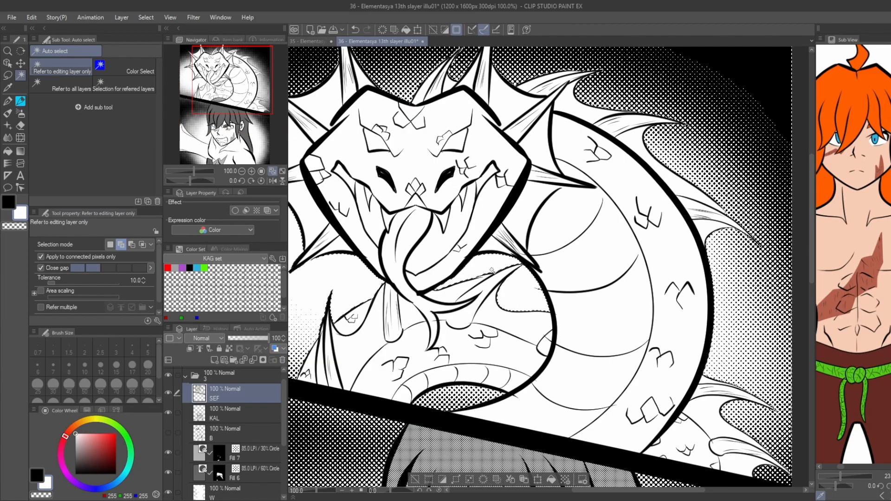
{"action": "scroll", "coordinate": [492, 271], "scroll_direction": "down", "scroll_amount": 1}
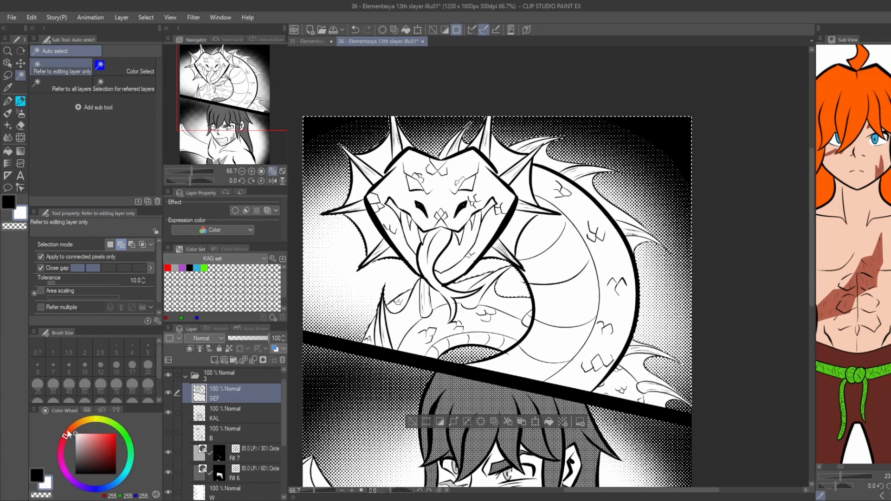
{"action": "left_click", "coordinate": [492, 422]}
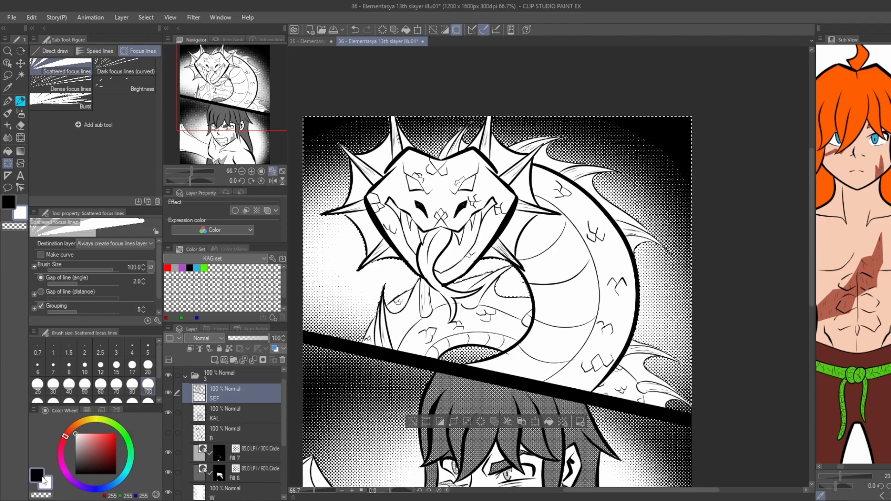
Add white scattered focus lines radiating around the dragon with brush size 40, replacing the earlier trial lines.
{"action": "key", "text": "ctrl+z"}
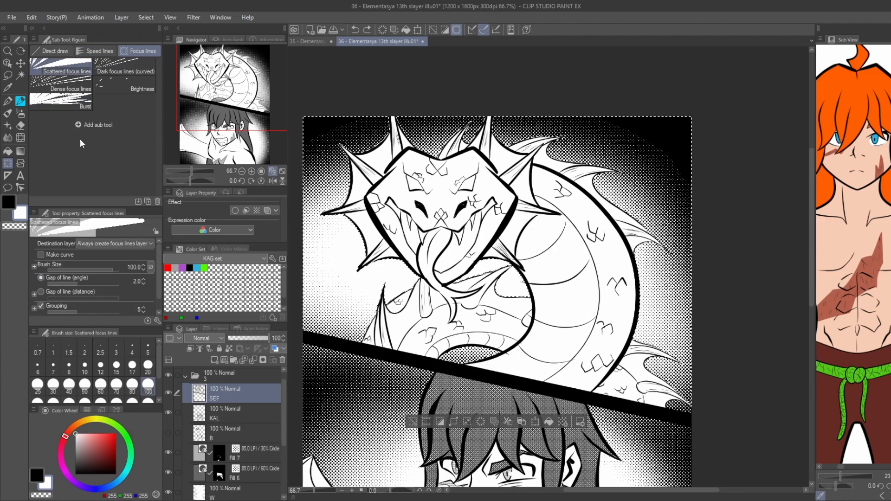
{"action": "left_click_drag", "start_coordinate": [94, 266], "coordinate": [88, 270]}
{"action": "left_click_drag", "start_coordinate": [343, 130], "coordinate": [539, 283]}
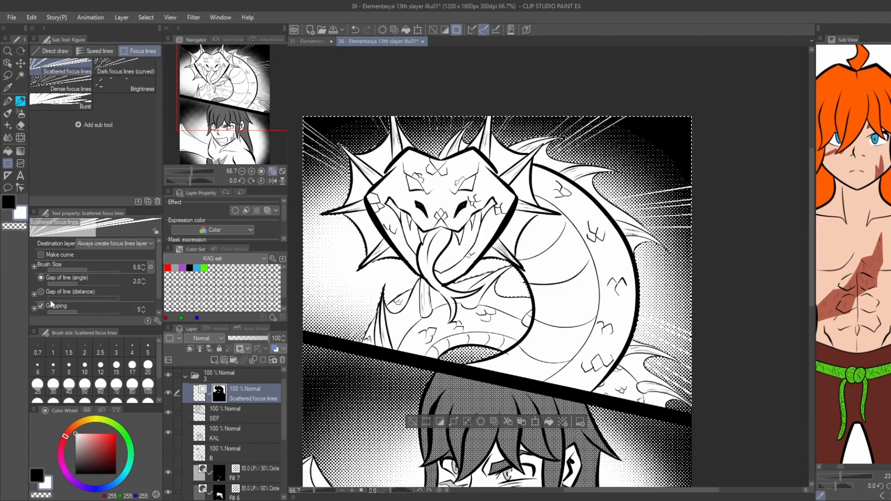
{"action": "key", "text": "ctrl+z"}
{"action": "left_click_drag", "start_coordinate": [344, 130], "coordinate": [539, 283]}
{"action": "key", "text": "ctrl+minus"}
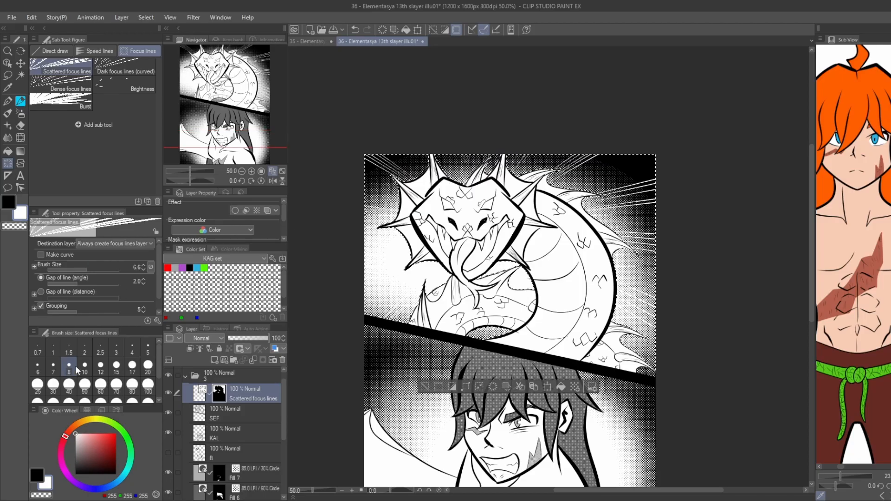
{"action": "left_click", "coordinate": [69, 384]}
{"action": "left_click_drag", "start_coordinate": [490, 362], "coordinate": [487, 358]}
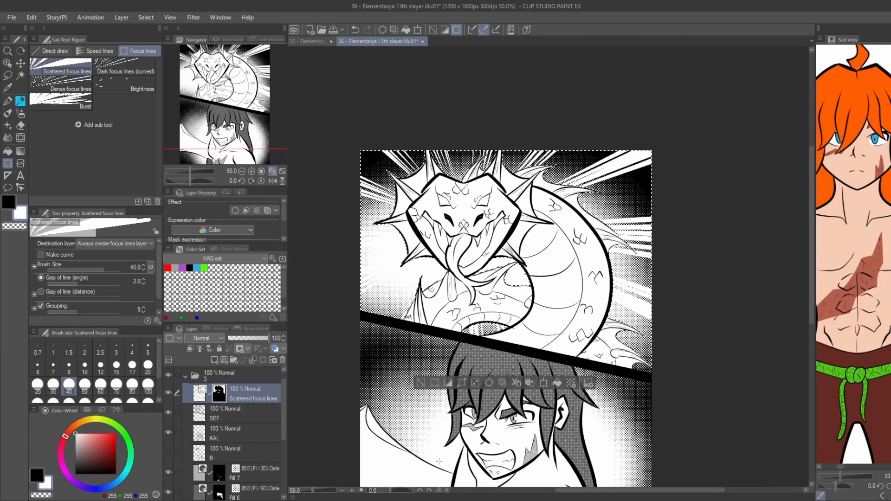
Darken the toned BG layer at both sides of the dragon with a black soft airbrush at size 500.
{"action": "key", "text": "e"}
{"action": "key", "text": "b"}
{"action": "key", "text": "b"}
{"action": "key", "text": "b"}
{"action": "key", "text": "b"}
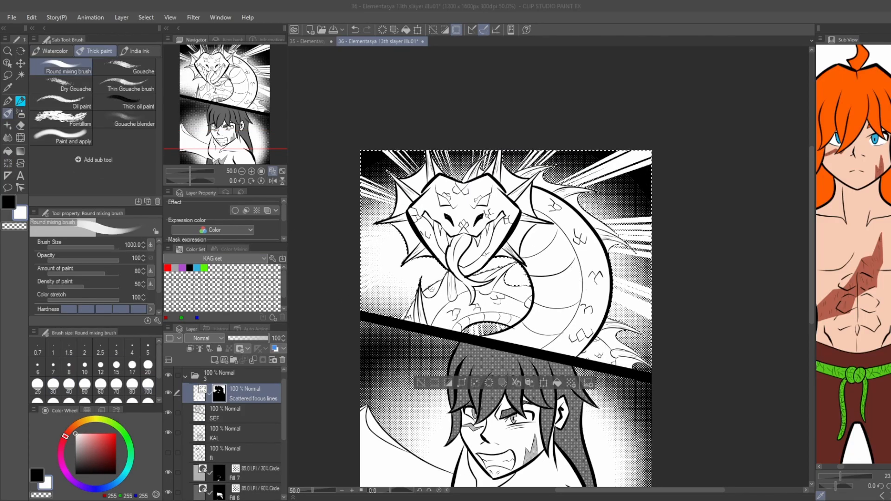
{"action": "key", "text": "b"}
{"action": "key", "text": "x"}
{"action": "scroll", "coordinate": [221, 441], "scroll_direction": "down", "scroll_amount": 3}
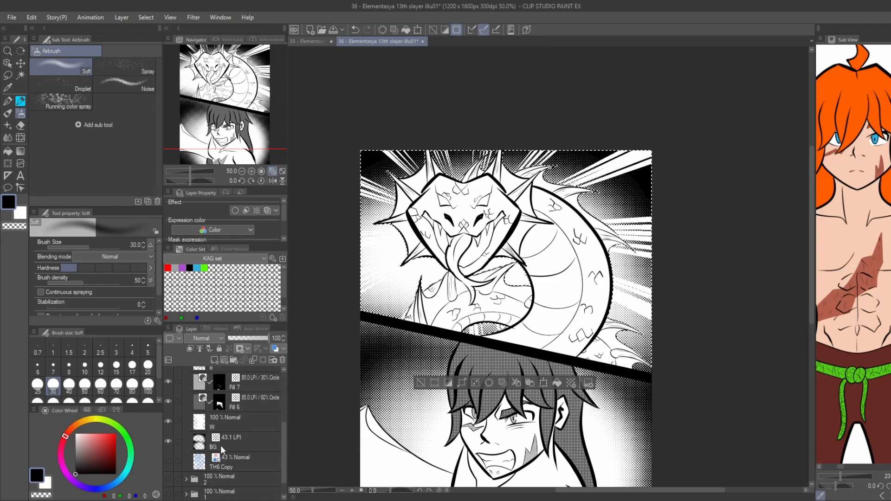
{"action": "left_click", "coordinate": [221, 445]}
{"action": "left_click", "coordinate": [148, 400]}
{"action": "left_click_drag", "start_coordinate": [395, 292], "coordinate": [391, 253]}
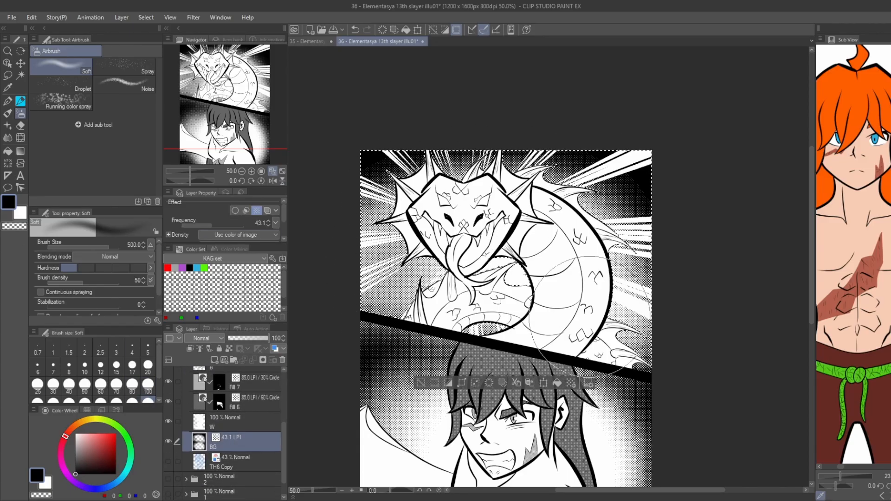
{"action": "left_click_drag", "start_coordinate": [643, 288], "coordinate": [646, 260]}
{"action": "mouse_move", "coordinate": [404, 297]}
{"action": "left_mouse_down"}
{"action": "mouse_move", "coordinate": [388, 282]}
{"action": "mouse_move", "coordinate": [387, 260]}
{"action": "left_mouse_up"}
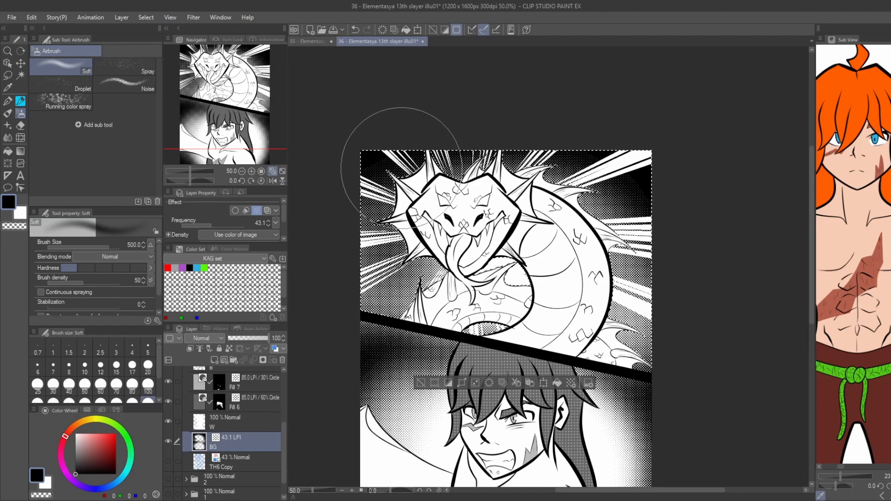
{"action": "scroll", "coordinate": [501, 245], "scroll_direction": "up", "scroll_amount": 2}
{"action": "scroll", "coordinate": [343, 281], "scroll_direction": "down", "scroll_amount": 1}
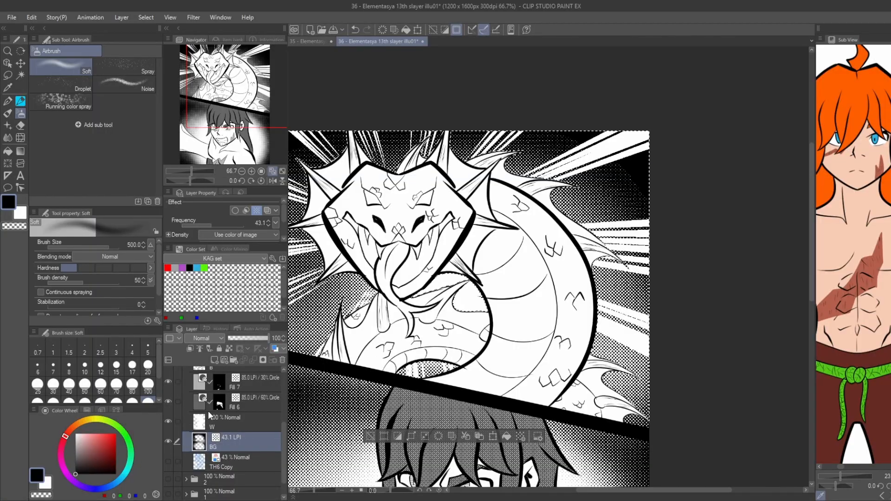
Try to erase white on the W layer near the gaps between the dragon's coils with the hard eraser.
{"action": "scroll", "coordinate": [210, 411], "scroll_direction": "up", "scroll_amount": 2}
{"action": "left_click", "coordinate": [210, 412]}
{"action": "left_click", "coordinate": [227, 395]}
{"action": "left_click", "coordinate": [225, 470]}
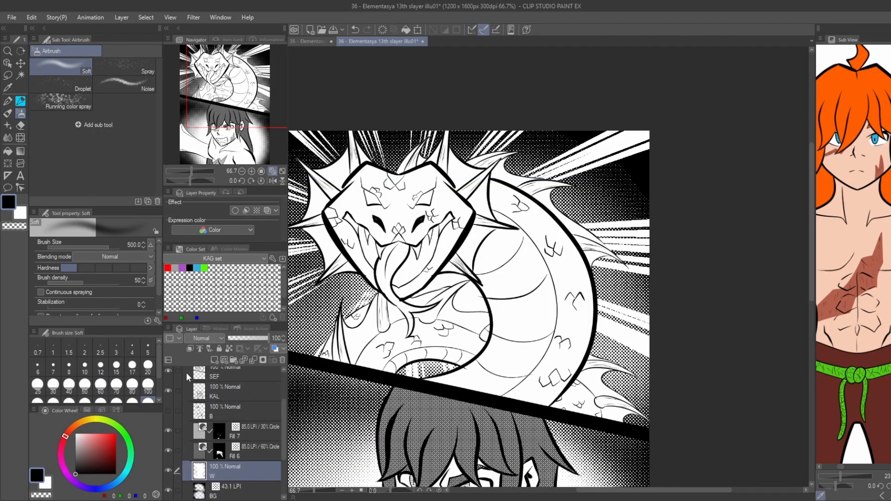
{"action": "key", "text": "e"}
{"action": "left_click", "coordinate": [70, 69]}
{"action": "scroll", "coordinate": [437, 284], "scroll_direction": "up", "scroll_amount": 2}
{"action": "left_click_drag", "start_coordinate": [418, 291], "coordinate": [425, 287]}
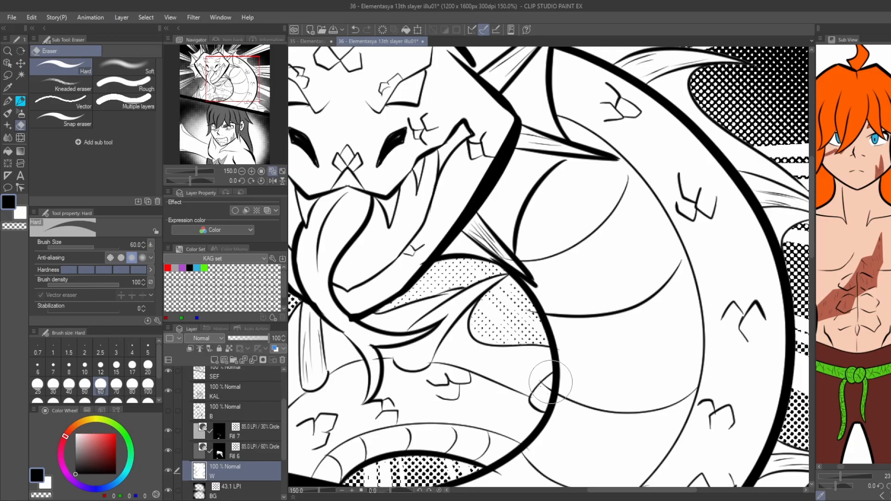
{"action": "scroll", "coordinate": [551, 382], "scroll_direction": "up", "scroll_amount": 3}
{"action": "scroll", "coordinate": [458, 297], "scroll_direction": "down", "scroll_amount": 4}
{"action": "scroll", "coordinate": [457, 307], "scroll_direction": "up", "scroll_amount": 2}
{"action": "key", "text": "ctrl+z"}
{"action": "scroll", "coordinate": [297, 202], "scroll_direction": "down", "scroll_amount": 2}
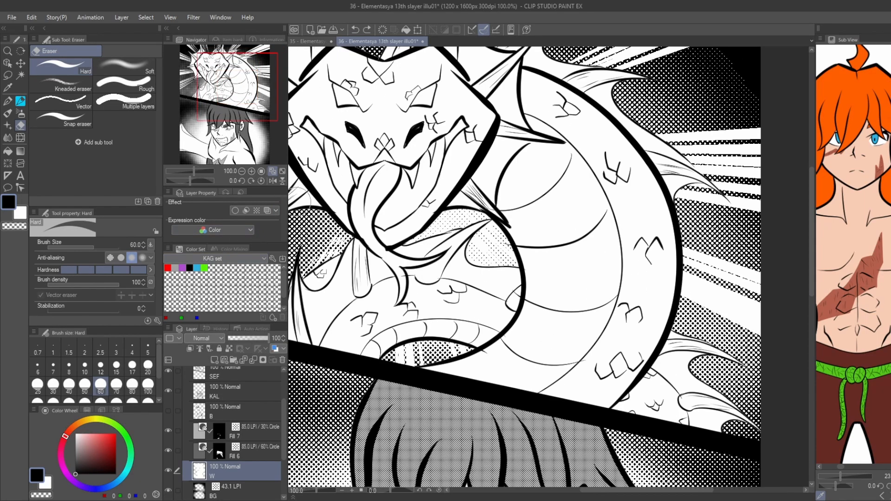
{"action": "scroll", "coordinate": [497, 245], "scroll_direction": "down", "scroll_amount": 2}
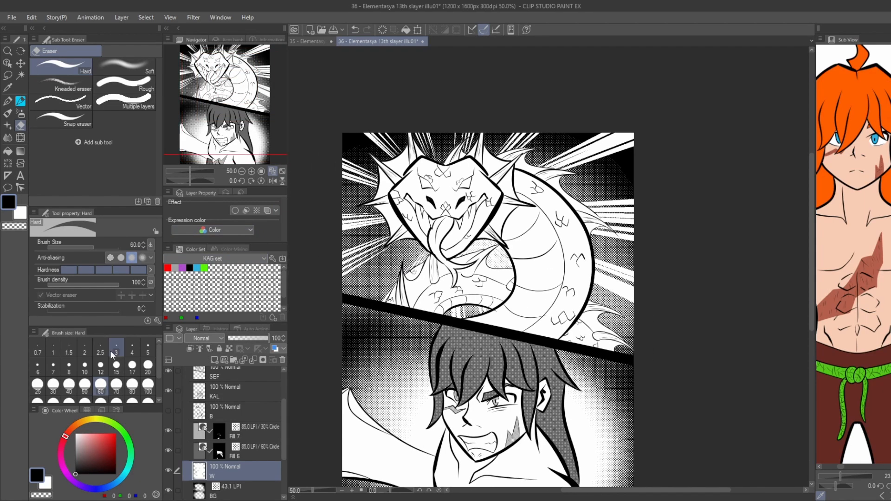
Show the B layer with the solid black fills.
{"action": "left_click_drag", "start_coordinate": [378, 388], "coordinate": [380, 327]}
{"action": "left_click", "coordinate": [168, 411]}
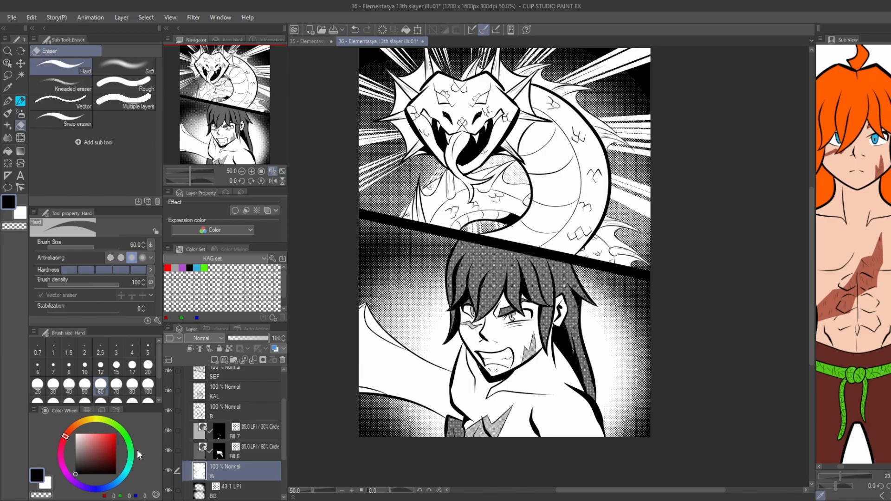
{"action": "left_click_drag", "start_coordinate": [382, 365], "coordinate": [333, 341]}
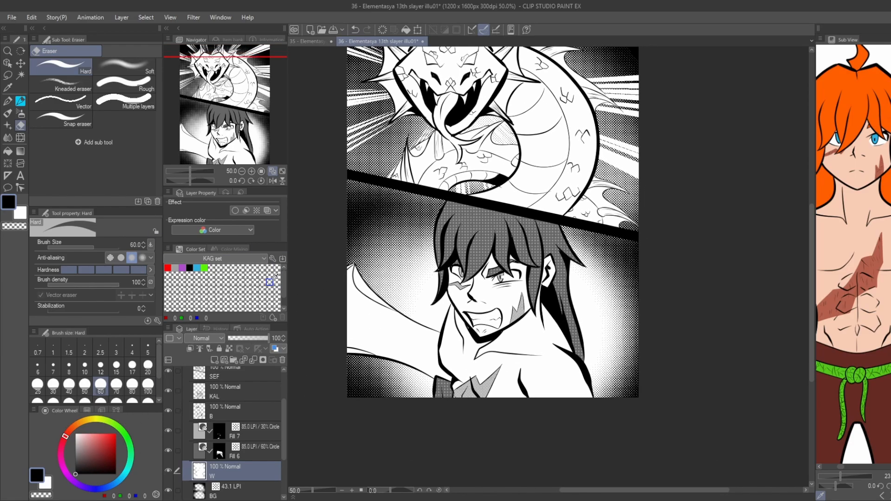
Fill the large curved shape beside the character with the 30% tone on the Fill 7 layer, touching up its tip.
{"action": "left_click", "coordinate": [247, 433]}
{"action": "key", "text": "g"}
{"action": "left_click", "coordinate": [365, 344]}
{"action": "left_click", "coordinate": [353, 351]}
{"action": "left_click", "coordinate": [357, 278]}
{"action": "scroll", "coordinate": [351, 267], "scroll_direction": "up", "scroll_amount": 3}
{"action": "key", "text": "p"}
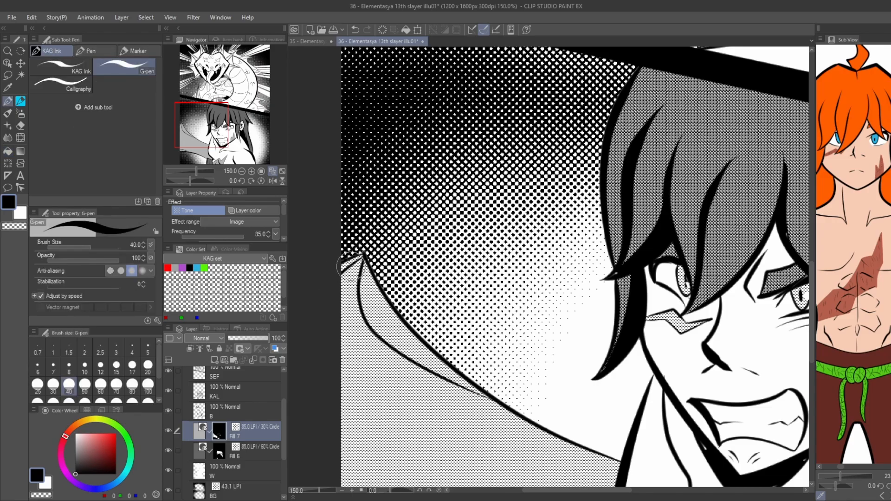
{"action": "key", "text": "g"}
{"action": "key", "text": "ctrl+minus"}
{"action": "key", "text": "ctrl+minus"}
{"action": "key", "text": "ctrl+minus"}
Create an 80% tone layer from a small lasso selection on the dragon's forehead and start filling the head with it.
{"action": "left_click_drag", "start_coordinate": [373, 315], "coordinate": [258, 306]}
{"action": "left_click_drag", "start_coordinate": [314, 252], "coordinate": [304, 288]}
{"action": "left_click_drag", "start_coordinate": [376, 334], "coordinate": [370, 408]}
{"action": "scroll", "coordinate": [431, 103], "scroll_direction": "up", "scroll_amount": 2}
{"action": "key", "text": "m"}
{"action": "left_click_drag", "start_coordinate": [457, 247], "coordinate": [455, 248]}
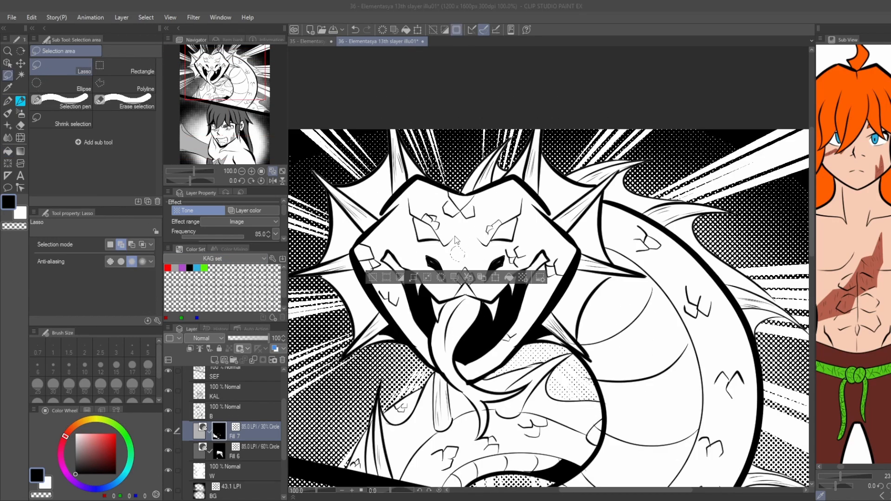
{"action": "left_click", "coordinate": [227, 242]}
{"action": "key", "text": "g"}
{"action": "key", "text": "g"}
{"action": "left_click", "coordinate": [435, 246]}
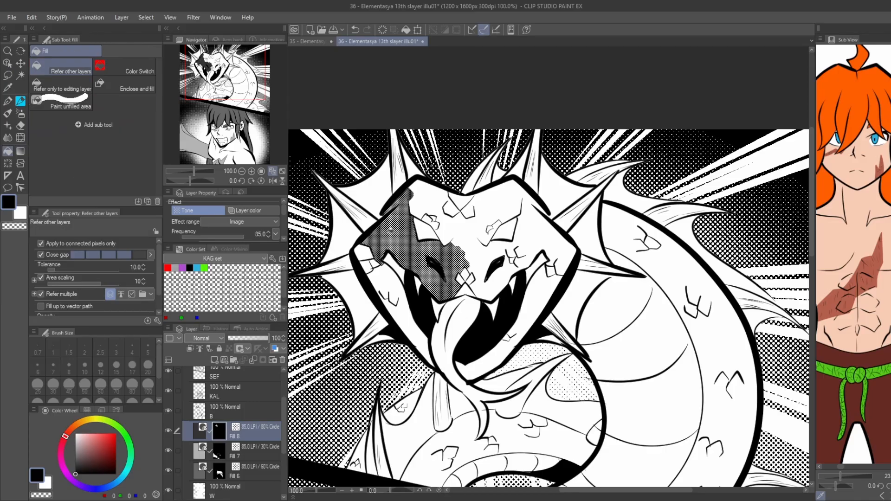
Extend the 80% tone across the dragon's forehead and snout, covering the small scales with the G-pen.
{"action": "left_click", "coordinate": [479, 242]}
{"action": "key", "text": "p"}
{"action": "left_click_drag", "start_coordinate": [424, 215], "coordinate": [436, 224]}
{"action": "key", "text": "g"}
{"action": "left_click", "coordinate": [468, 212]}
{"action": "key", "text": "p"}
{"action": "key", "text": "g"}
{"action": "key", "text": "p"}
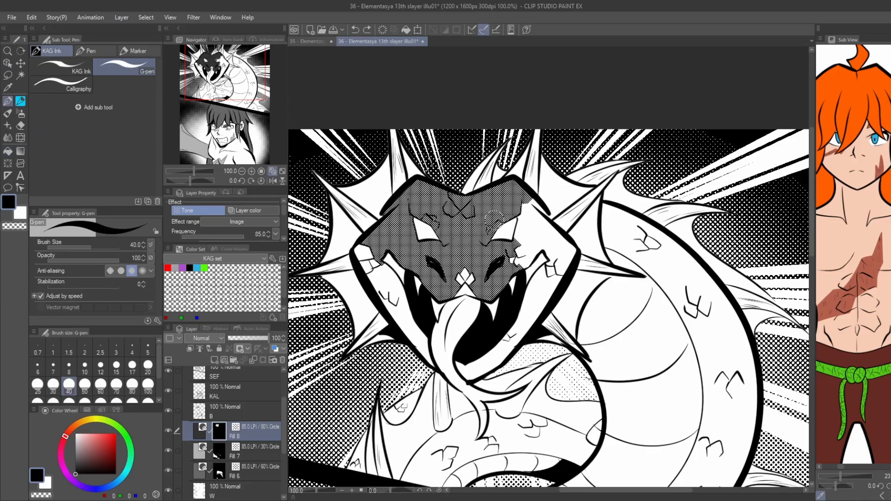
Fill the remaining side of the dragon's face and its lower jaw with the 80% tone, including the cheek scales.
{"action": "key", "text": "g"}
{"action": "left_click", "coordinate": [548, 232]}
{"action": "key", "text": "p"}
{"action": "key", "text": "g"}
{"action": "left_click", "coordinate": [539, 297]}
{"action": "key", "text": "p"}
{"action": "key", "text": "g"}
{"action": "left_click", "coordinate": [485, 364]}
{"action": "left_click", "coordinate": [395, 328]}
{"action": "key", "text": "p"}
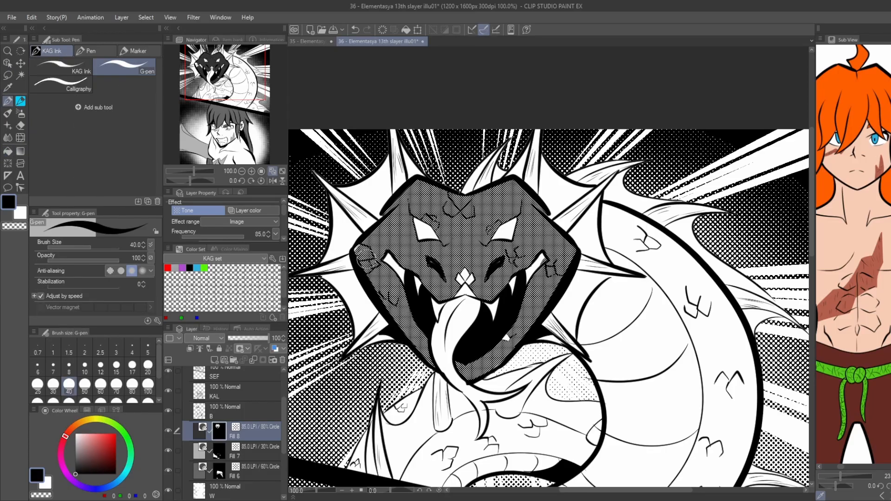
Hide the B layer and fill the membranes between the dragon's head spikes with the 80% tone.
{"action": "key", "text": "g"}
{"action": "key", "text": "p"}
{"action": "left_click", "coordinate": [169, 412]}
{"action": "key", "text": "g"}
{"action": "left_click", "coordinate": [394, 332]}
{"action": "left_click", "coordinate": [344, 237]}
{"action": "left_click", "coordinate": [364, 193]}
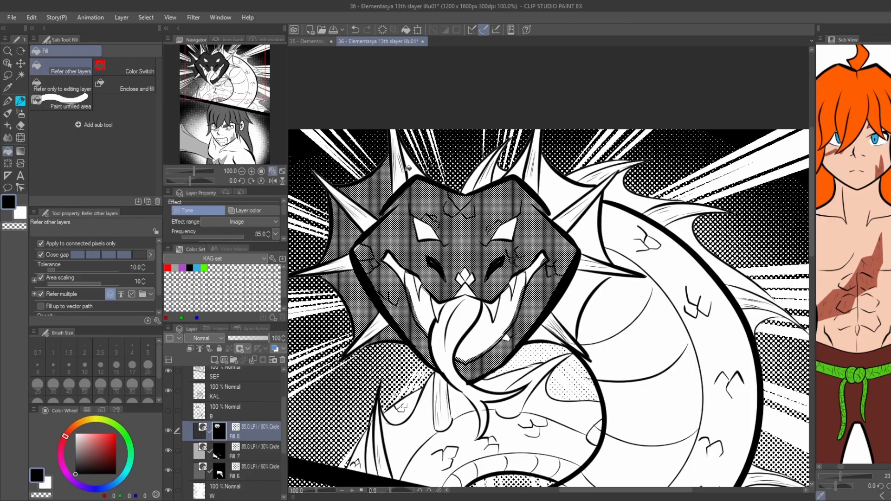
{"action": "left_click", "coordinate": [559, 181]}
{"action": "left_click", "coordinate": [590, 230]}
{"action": "left_click", "coordinate": [581, 292]}
Fill the dragon's outer back and the fin membranes along it with the 80% tone.
{"action": "left_click", "coordinate": [654, 265]}
{"action": "key", "text": "p"}
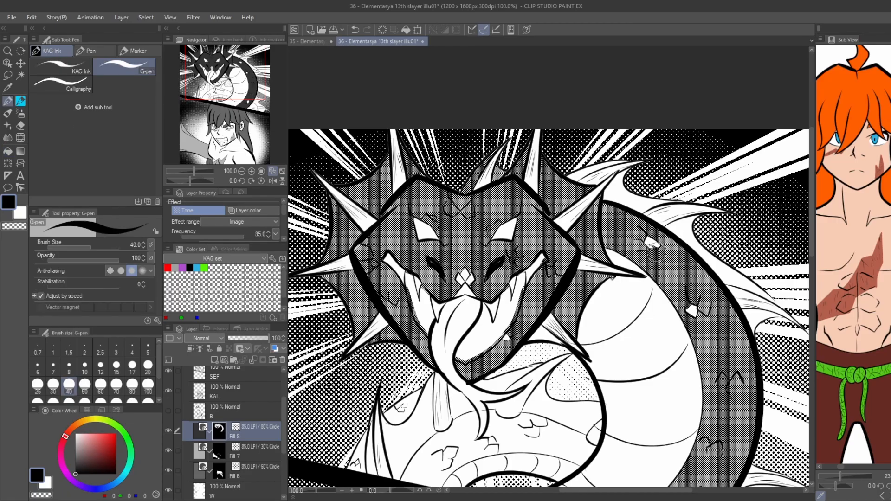
{"action": "key", "text": "g"}
{"action": "left_click", "coordinate": [625, 185]}
{"action": "left_click", "coordinate": [579, 170]}
{"action": "left_click", "coordinate": [706, 246]}
{"action": "left_click", "coordinate": [760, 320]}
{"action": "scroll", "coordinate": [773, 309], "scroll_direction": "down", "scroll_amount": 1}
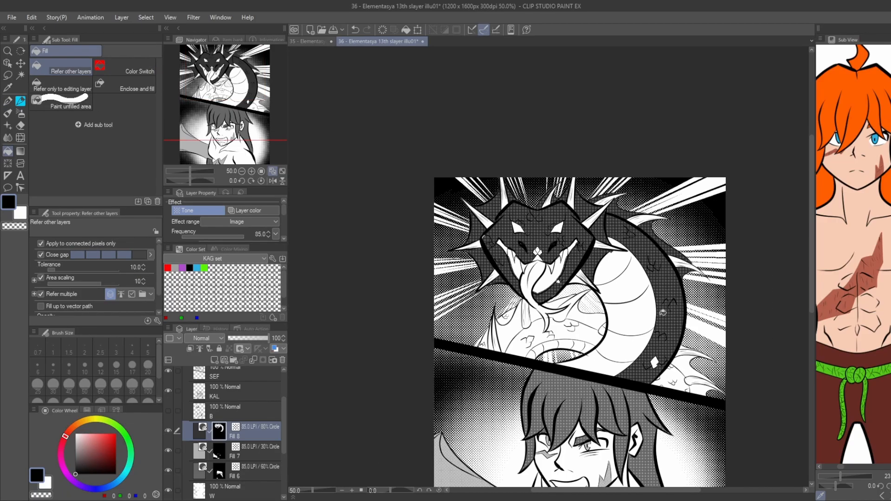
Fill the unfilled scales on the dragon's lower back and the fins near the panel's lower corner with the 80% tone.
{"action": "left_click_drag", "start_coordinate": [773, 309], "coordinate": [690, 247]}
{"action": "left_click", "coordinate": [685, 346]}
{"action": "key", "text": "p"}
{"action": "left_click_drag", "start_coordinate": [643, 360], "coordinate": [646, 368]}
{"action": "key", "text": "g"}
{"action": "scroll", "coordinate": [674, 357], "scroll_direction": "up", "scroll_amount": 1}
{"action": "left_click", "coordinate": [690, 371]}
{"action": "left_click", "coordinate": [731, 424]}
{"action": "left_click", "coordinate": [661, 397]}
{"action": "key", "text": "p"}
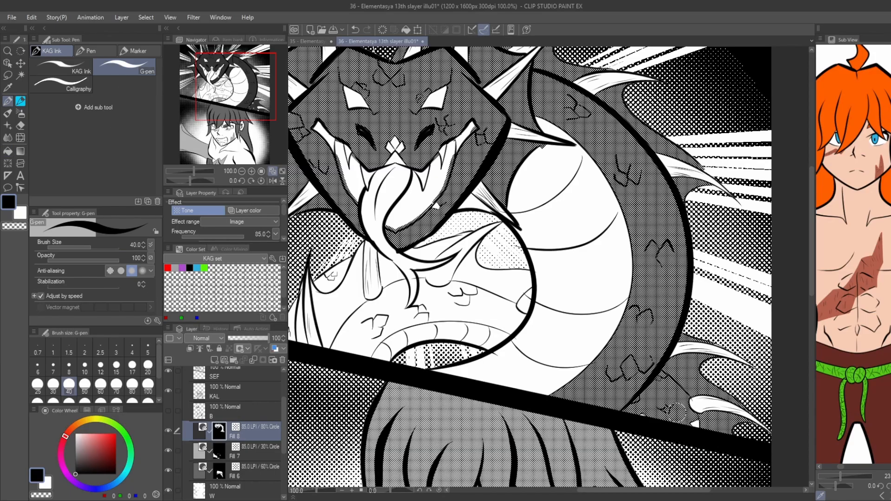
Fill the dragon's inner coil beneath the tongue with the 80% tone, covering its scales.
{"action": "left_click_drag", "start_coordinate": [425, 303], "coordinate": [482, 312]}
{"action": "left_click", "coordinate": [455, 321]}
{"action": "key", "text": "p"}
{"action": "key", "text": "g"}
{"action": "left_click", "coordinate": [508, 315]}
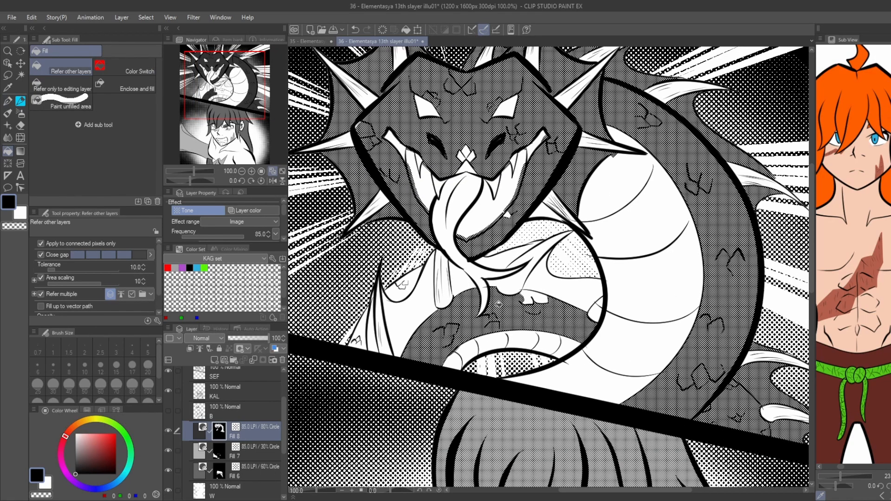
{"action": "key", "text": "ctrl+z"}
{"action": "key", "text": "p"}
{"action": "scroll", "coordinate": [488, 281], "scroll_direction": "up", "scroll_amount": 1}
{"action": "key", "text": "g"}
{"action": "left_click", "coordinate": [518, 329]}
{"action": "left_click", "coordinate": [565, 313]}
Fill the rest of the inner coil around the chin barbels and behind the tongue with the 80% tone.
{"action": "scroll", "coordinate": [519, 293], "scroll_direction": "down", "scroll_amount": 2}
{"action": "left_click", "coordinate": [452, 310]}
{"action": "left_click", "coordinate": [492, 287]}
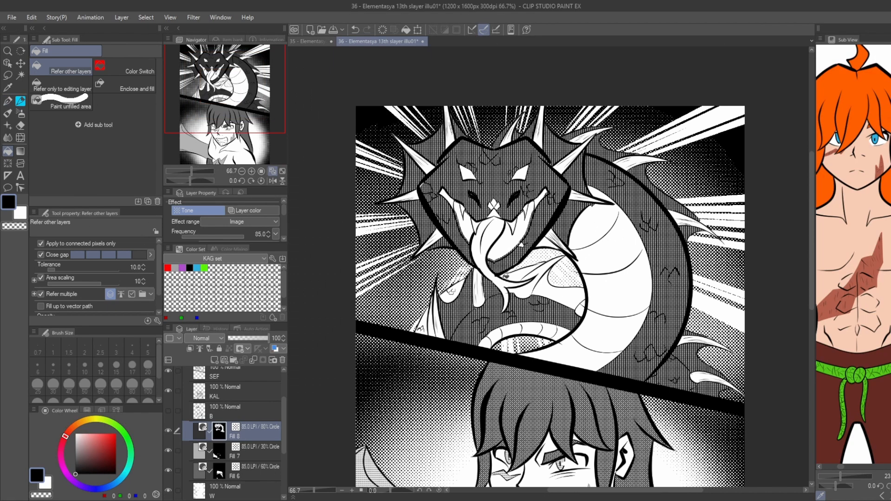
{"action": "left_click", "coordinate": [516, 276]}
{"action": "scroll", "coordinate": [512, 290], "scroll_direction": "up", "scroll_amount": 3}
{"action": "key", "text": "p"}
{"action": "left_click_drag", "start_coordinate": [530, 318], "coordinate": [526, 290]}
{"action": "key", "text": "g"}
{"action": "left_click", "coordinate": [515, 301]}
{"action": "scroll", "coordinate": [516, 300], "scroll_direction": "down", "scroll_amount": 3}
{"action": "left_click", "coordinate": [608, 295]}
{"action": "key", "text": "p"}
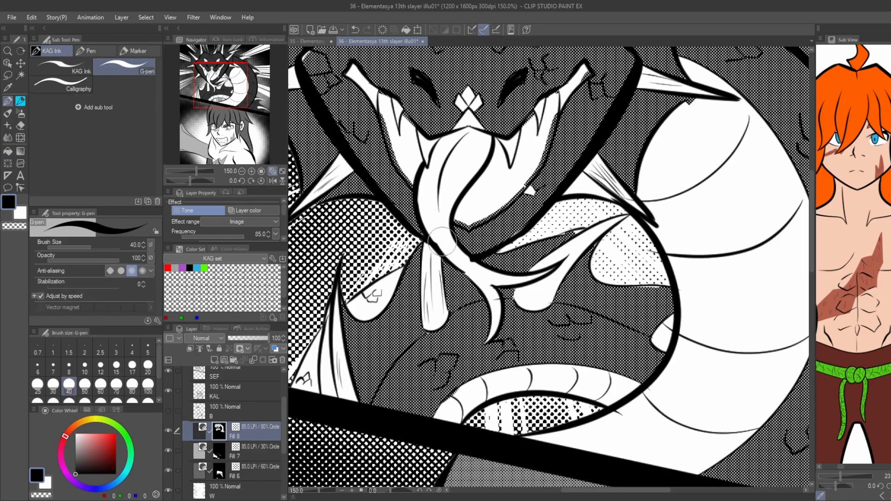
Fill the coil section and fin membrane beside the long spine at the panel's lower edge with the 80% tone.
{"action": "scroll", "coordinate": [643, 279], "scroll_direction": "up", "scroll_amount": 1}
{"action": "scroll", "coordinate": [487, 226], "scroll_direction": "down", "scroll_amount": 2}
{"action": "key", "text": "g"}
{"action": "key", "text": "p"}
{"action": "key", "text": "g"}
{"action": "left_click", "coordinate": [333, 314]}
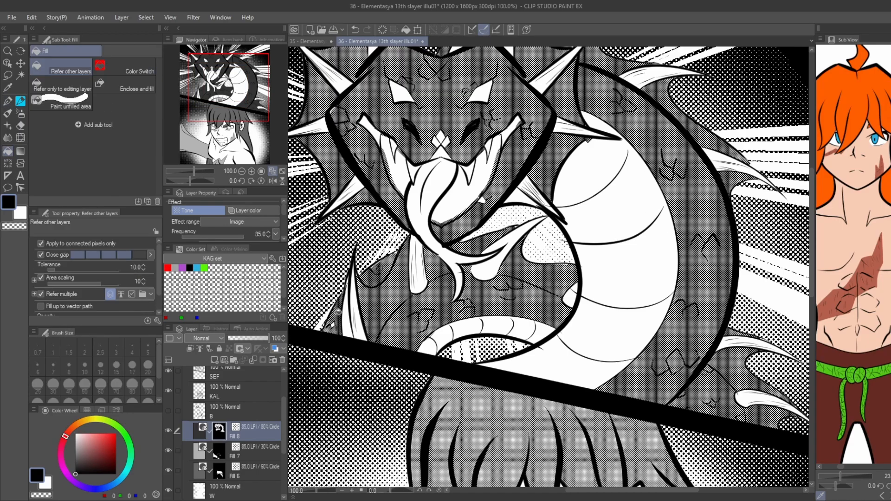
{"action": "key", "text": "p"}
{"action": "key", "text": "g"}
Cover the white scales on the dragon's snout with the 80% tone using the G-pen.
{"action": "scroll", "coordinate": [339, 305], "scroll_direction": "down", "scroll_amount": 2}
{"action": "left_click_drag", "start_coordinate": [306, 287], "coordinate": [360, 278]}
{"action": "key", "text": "p"}
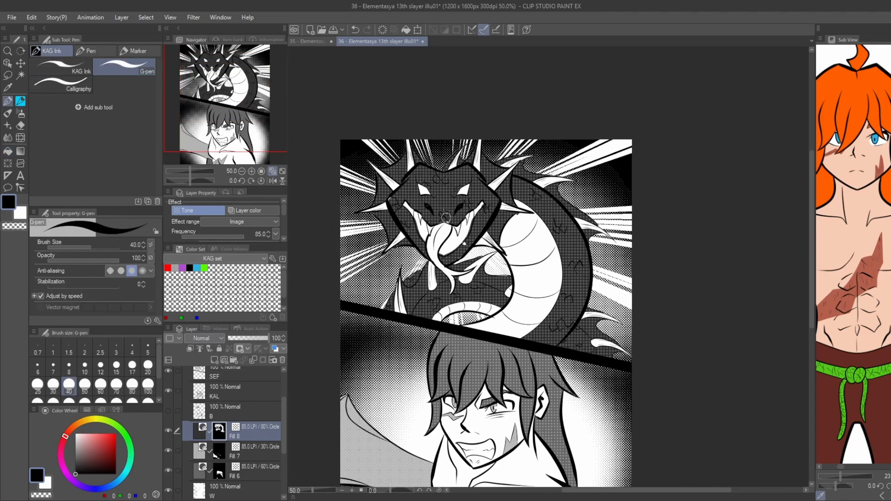
{"action": "scroll", "coordinate": [446, 218], "scroll_direction": "up", "scroll_amount": 2}
{"action": "key", "text": "ctrl+z"}
{"action": "key", "text": "g"}
Fill the dragon's tongue with the 30% tone on the Fill 7 layer.
{"action": "left_click", "coordinate": [246, 453]}
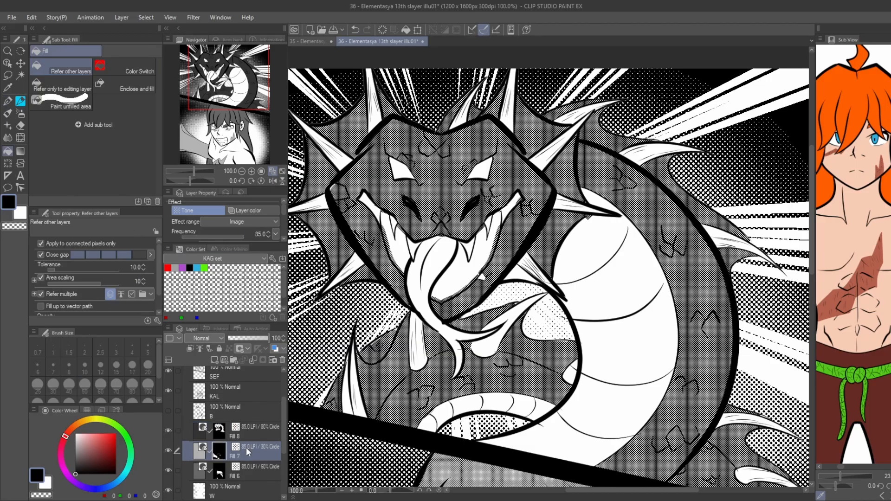
{"action": "left_click", "coordinate": [431, 274]}
{"action": "left_click", "coordinate": [460, 358]}
{"action": "scroll", "coordinate": [389, 301], "scroll_direction": "down", "scroll_amount": 1}
Fill the upper and side spikes on one half of the dragon's head frill with the 30% tone on Fill 7.
{"action": "left_click_drag", "start_coordinate": [388, 301], "coordinate": [468, 340]}
{"action": "scroll", "coordinate": [413, 223], "scroll_direction": "up", "scroll_amount": 3}
{"action": "left_click", "coordinate": [418, 226]}
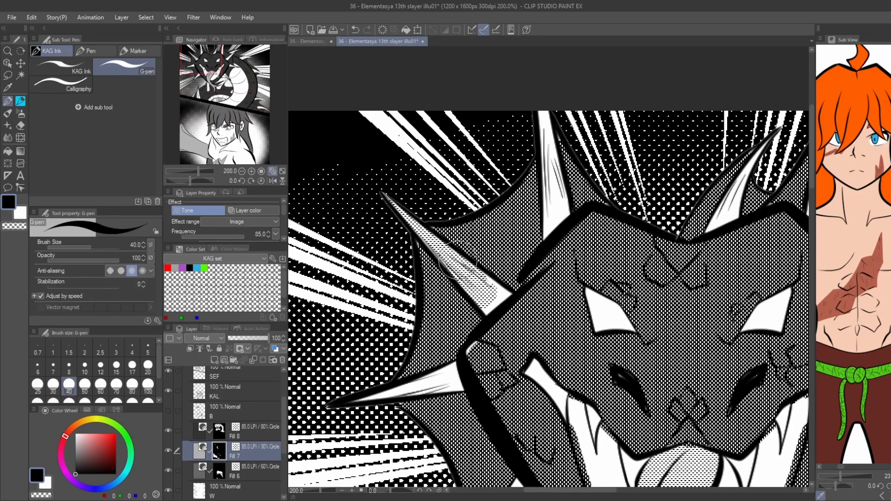
{"action": "key", "text": "g"}
{"action": "key", "text": "g"}
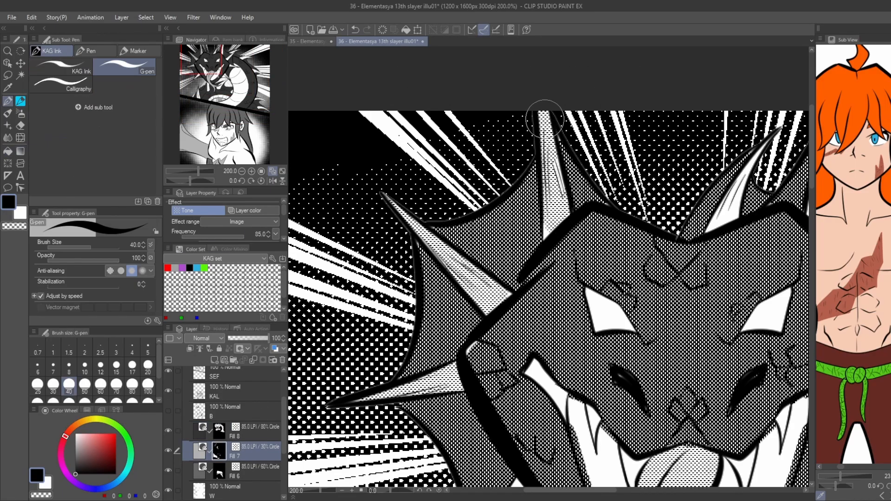
{"action": "scroll", "coordinate": [600, 278], "scroll_direction": "down", "scroll_amount": 1}
{"action": "key", "text": "p"}
Fill the spikes on the opposite half of the dragon's head frill, beside the coiled body, with the 30% tone.
{"action": "key", "text": "g"}
{"action": "left_click", "coordinate": [668, 246]}
{"action": "scroll", "coordinate": [664, 189], "scroll_direction": "down", "scroll_amount": 1}
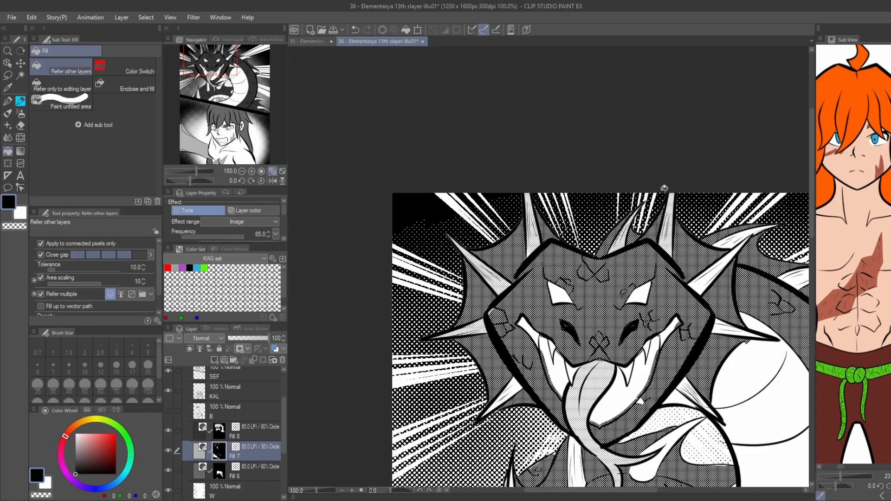
{"action": "scroll", "coordinate": [751, 284], "scroll_direction": "up", "scroll_amount": 1}
{"action": "left_click", "coordinate": [704, 265]}
{"action": "key", "text": "p"}
{"action": "left_click_drag", "start_coordinate": [692, 268], "coordinate": [587, 210]}
{"action": "key", "text": "g"}
{"action": "key", "text": "p"}
{"action": "key", "text": "g"}
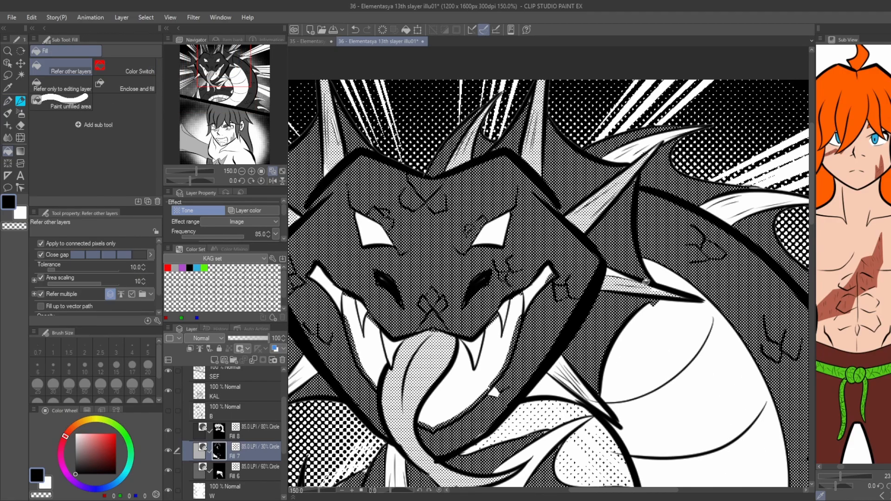
{"action": "key", "text": "p"}
{"action": "key", "text": "g"}
{"action": "key", "text": "p"}
{"action": "left_click_drag", "start_coordinate": [566, 374], "coordinate": [581, 386]}
Fill the barbels hanging below the dragon's chin with the 30% tone on the Fill 7 layer.
{"action": "key", "text": "g"}
{"action": "left_click", "coordinate": [253, 425]}
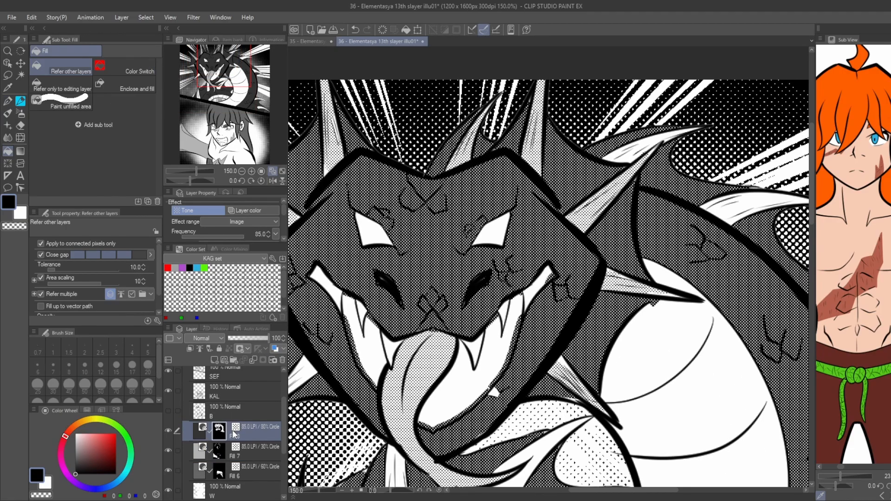
{"action": "left_click", "coordinate": [234, 414]}
{"action": "left_click", "coordinate": [235, 452]}
{"action": "key", "text": "p"}
{"action": "key", "text": "g"}
{"action": "scroll", "coordinate": [542, 349], "scroll_direction": "down", "scroll_amount": 1}
{"action": "key", "text": "p"}
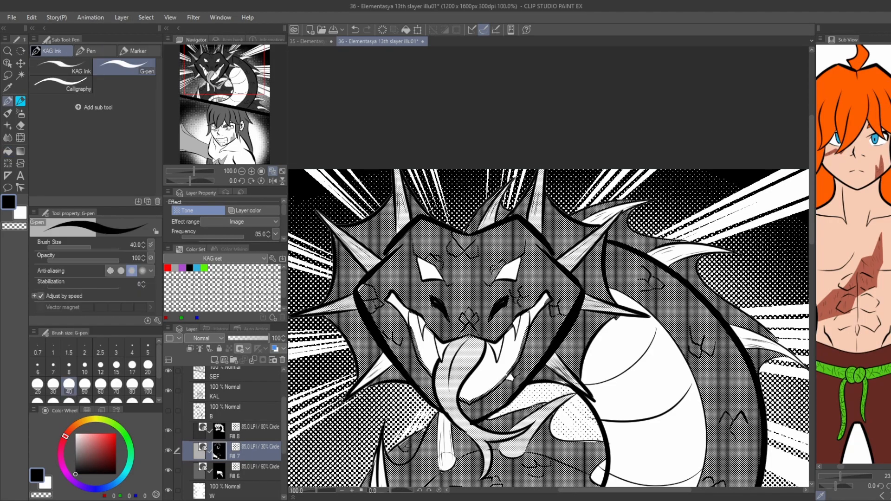
{"action": "key", "text": "g"}
{"action": "left_click_drag", "start_coordinate": [447, 461], "coordinate": [488, 341]}
{"action": "left_click", "coordinate": [450, 419]}
{"action": "scroll", "coordinate": [453, 427], "scroll_direction": "up", "scroll_amount": 2}
{"action": "scroll", "coordinate": [489, 341], "scroll_direction": "down", "scroll_amount": 2}
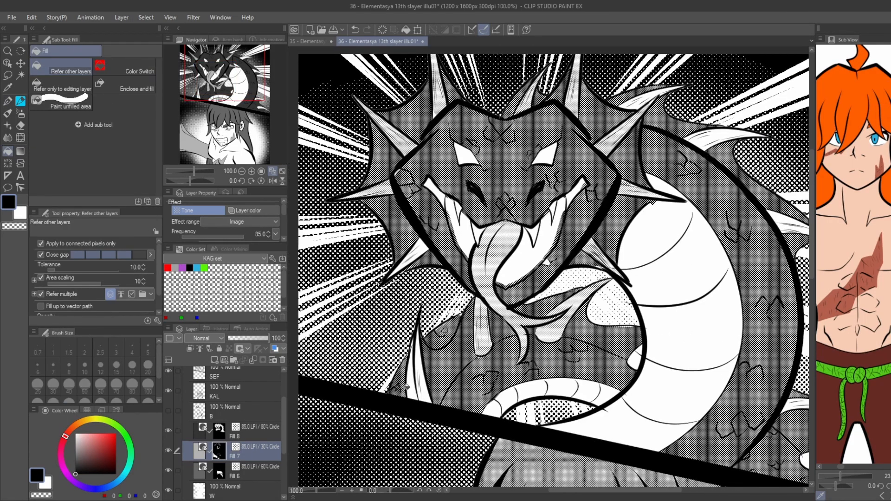
Fill the long spine near the panel's lower edge with the 30% tone and undo the last fill beside it.
{"action": "scroll", "coordinate": [416, 386], "scroll_direction": "up", "scroll_amount": 2}
{"action": "left_click", "coordinate": [434, 383]}
{"action": "left_click", "coordinate": [423, 315]}
{"action": "left_click", "coordinate": [414, 389]}
{"action": "key", "text": "ctrl+z"}
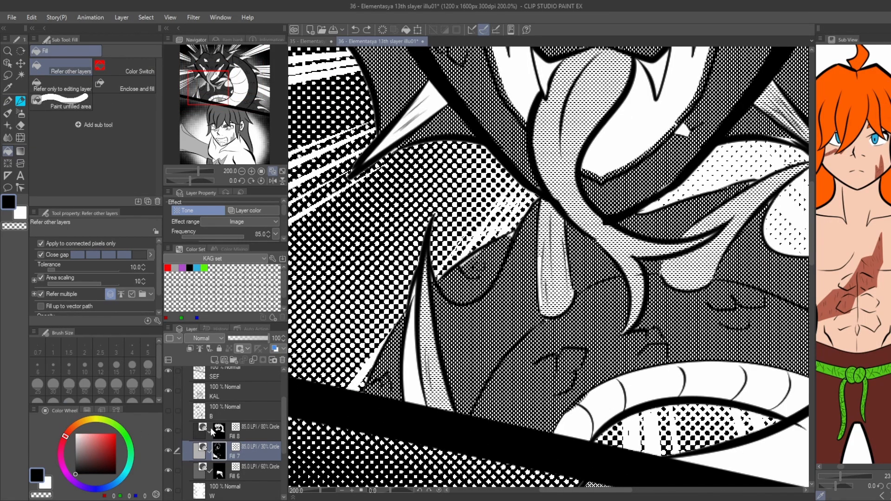
Fill the small patch beside the long spine's base with the 80% tone on Fill 8, and reselect Fill 7.
{"action": "left_click", "coordinate": [212, 428]}
{"action": "left_click", "coordinate": [413, 388]}
{"action": "key", "text": "p"}
{"action": "key", "text": "g"}
{"action": "left_click", "coordinate": [219, 449]}
Fill the fin tip inside the coil and the lower spines along the dragon's back with the 30% tone.
{"action": "scroll", "coordinate": [553, 263], "scroll_direction": "down", "scroll_amount": 2}
{"action": "scroll", "coordinate": [681, 290], "scroll_direction": "up", "scroll_amount": 2}
{"action": "left_click_drag", "start_coordinate": [681, 290], "coordinate": [334, 281]}
{"action": "left_click", "coordinate": [494, 342]}
{"action": "scroll", "coordinate": [493, 342], "scroll_direction": "down", "scroll_amount": 1}
{"action": "left_click", "coordinate": [580, 350]}
{"action": "left_click", "coordinate": [636, 439]}
{"action": "left_click", "coordinate": [648, 440]}
{"action": "key", "text": "p"}
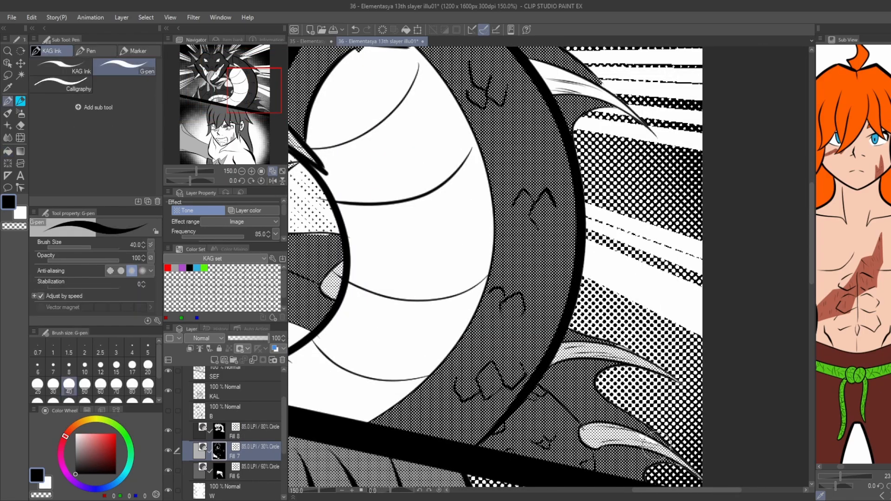
Fill the upper spines along the dragon's back, behind the head frill, with the 30% tone.
{"action": "key", "text": "g"}
{"action": "left_click_drag", "start_coordinate": [573, 87], "coordinate": [545, 300]}
{"action": "left_click", "coordinate": [545, 301]}
{"action": "key", "text": "p"}
{"action": "key", "text": "g"}
{"action": "left_click_drag", "start_coordinate": [384, 155], "coordinate": [414, 197]}
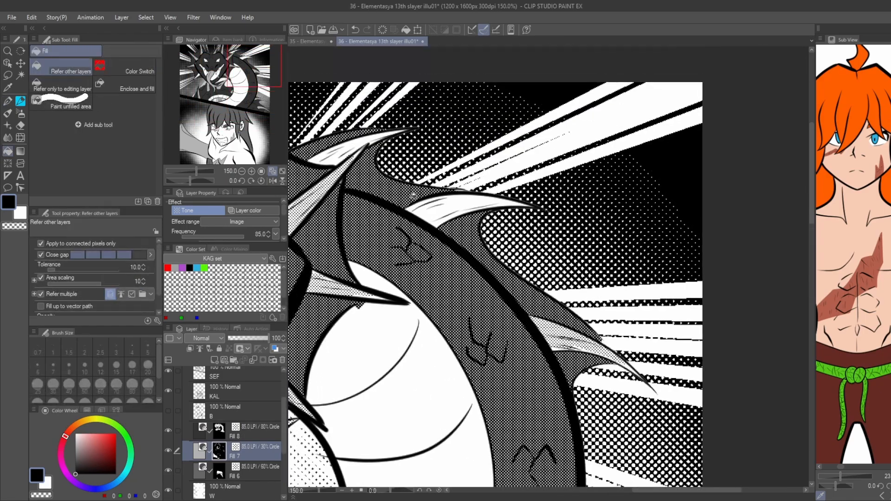
{"action": "left_click", "coordinate": [439, 211]}
{"action": "key", "text": "p"}
{"action": "key", "text": "g"}
{"action": "scroll", "coordinate": [441, 214], "scroll_direction": "down", "scroll_amount": 1}
{"action": "scroll", "coordinate": [416, 207], "scroll_direction": "up", "scroll_amount": 1}
{"action": "left_click", "coordinate": [431, 214]}
{"action": "key", "text": "g"}
{"action": "scroll", "coordinate": [432, 213], "scroll_direction": "down", "scroll_amount": 3}
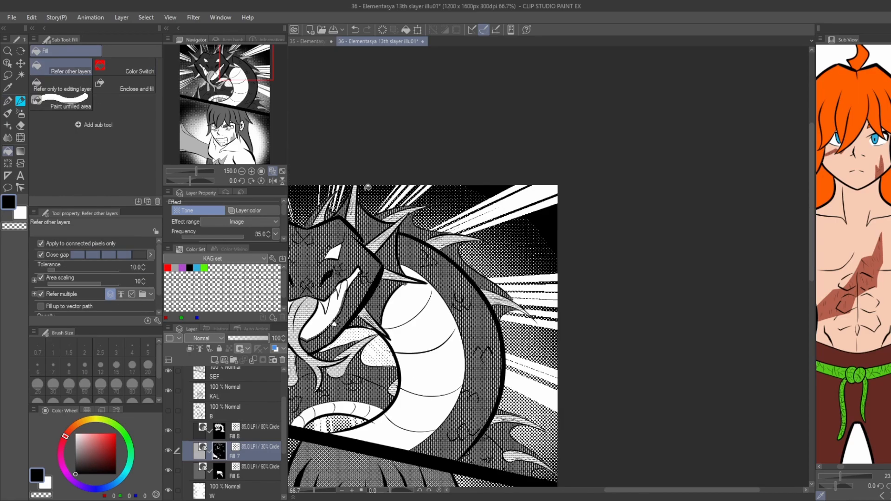
Show the black fill layer B and review the whole two-panel page.
{"action": "left_click", "coordinate": [169, 412]}
{"action": "left_click_drag", "start_coordinate": [398, 417], "coordinate": [372, 312]}
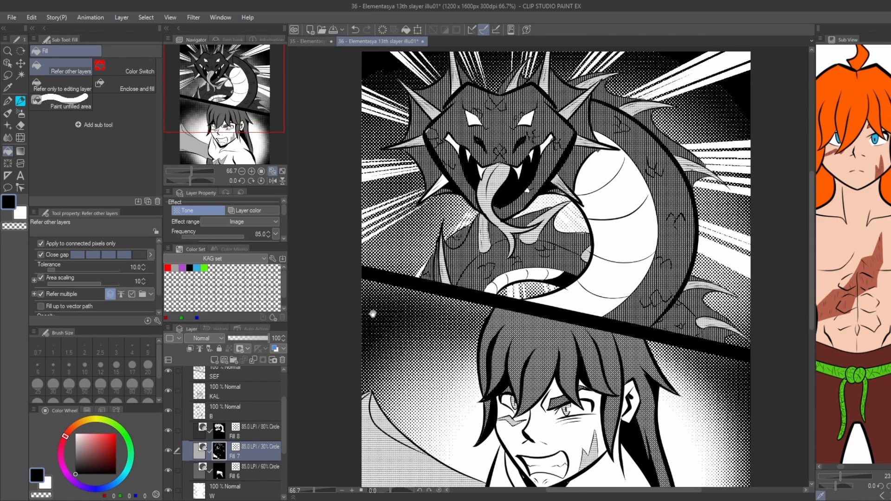
{"action": "scroll", "coordinate": [371, 313], "scroll_direction": "down", "scroll_amount": 1}
{"action": "left_click_drag", "start_coordinate": [364, 364], "coordinate": [383, 337]}
{"action": "scroll", "coordinate": [388, 339], "scroll_direction": "up", "scroll_amount": 1}
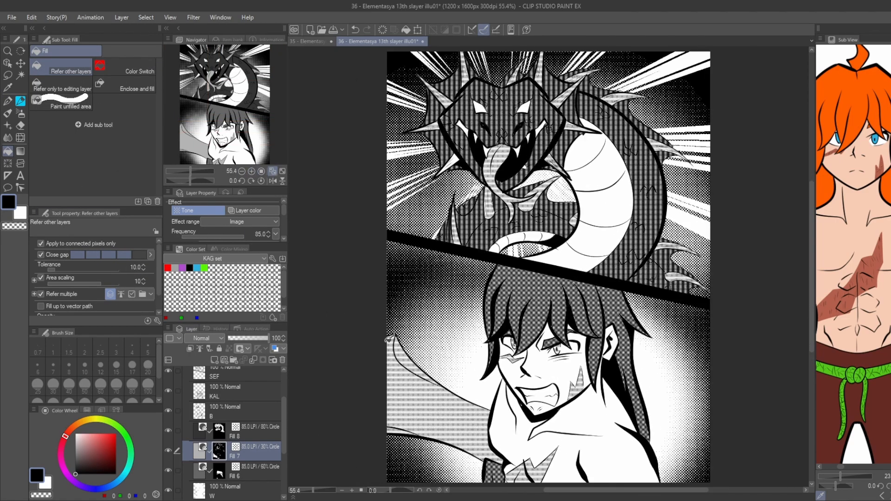
{"action": "scroll", "coordinate": [188, 438], "scroll_direction": "up", "scroll_amount": 4}
Hide folder 3, then show and expand folder 4 with the horned creature sketch.
{"action": "left_click", "coordinate": [186, 389]}
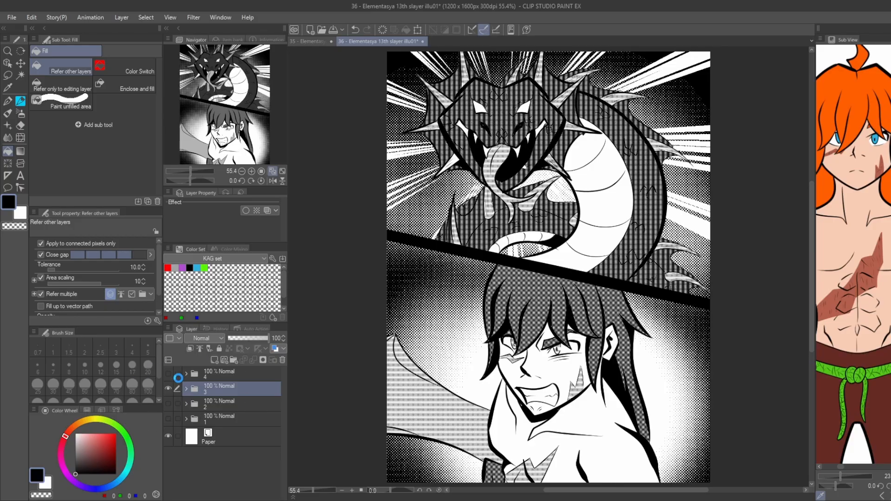
{"action": "left_click", "coordinate": [168, 390]}
{"action": "left_click", "coordinate": [168, 373]}
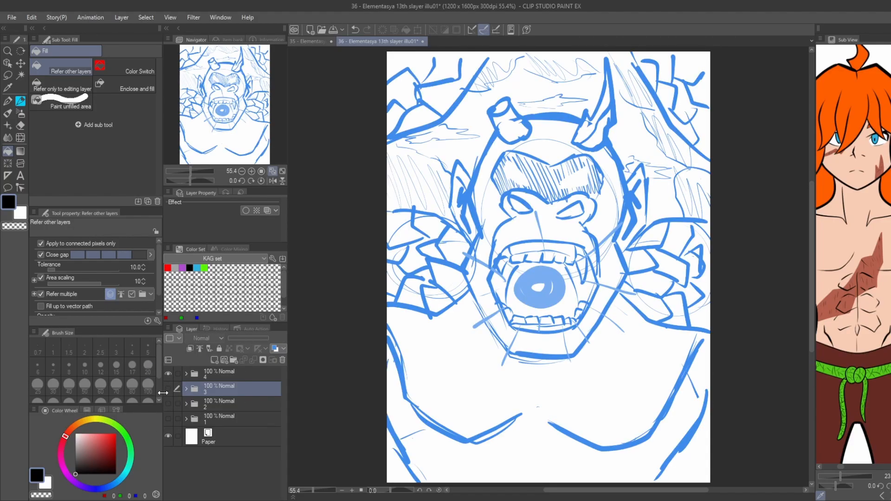
{"action": "left_click", "coordinate": [185, 374]}
Lower the opacity of the TH3 Copy sketch layer to 38%.
{"action": "left_click", "coordinate": [216, 395]}
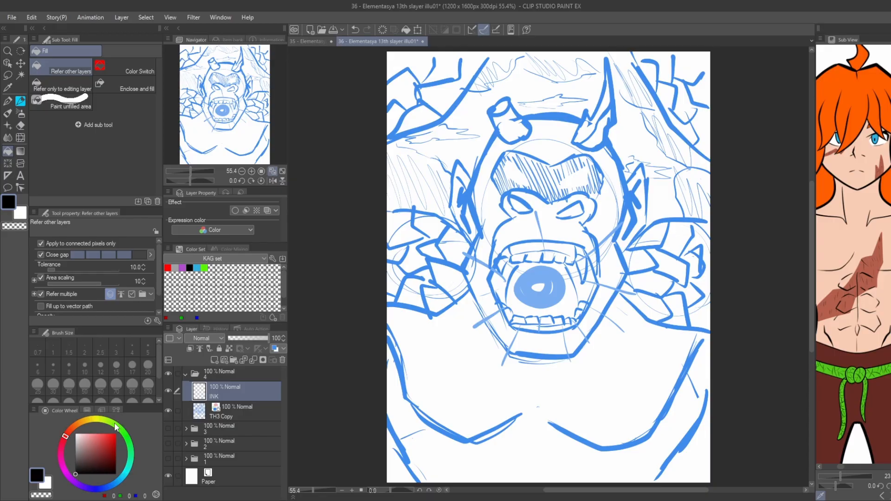
{"action": "left_click", "coordinate": [223, 412]}
{"action": "left_click_drag", "start_coordinate": [249, 338], "coordinate": [243, 338]}
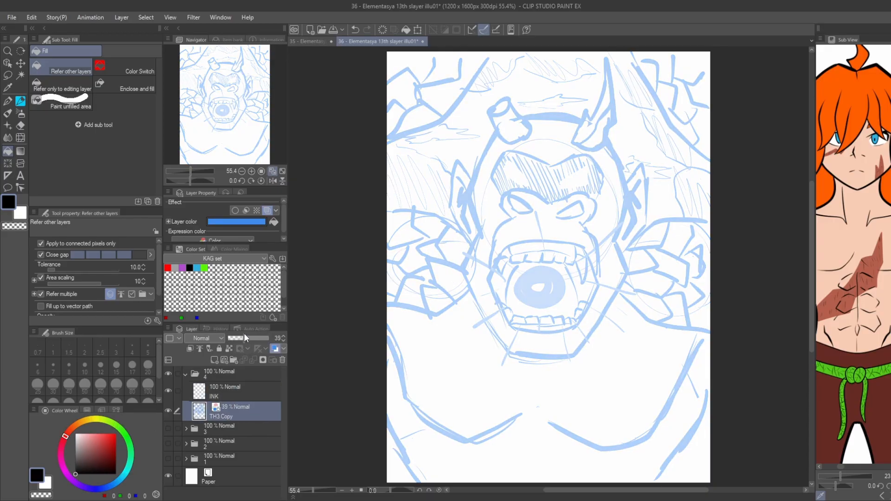
Create a vertical symmetrical ruler with two lines through the middle of the creature's face.
{"action": "key", "text": "p"}
{"action": "key", "text": "u"}
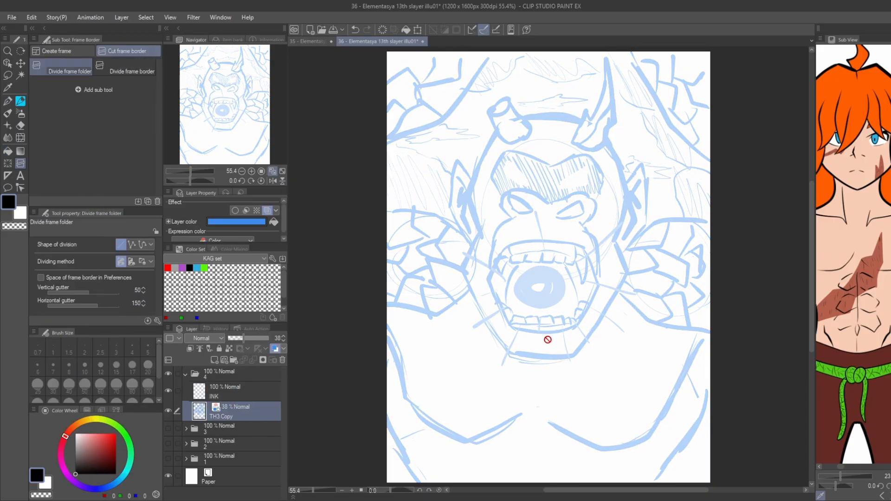
{"action": "left_click_drag", "start_coordinate": [526, 417], "coordinate": [527, 416]}
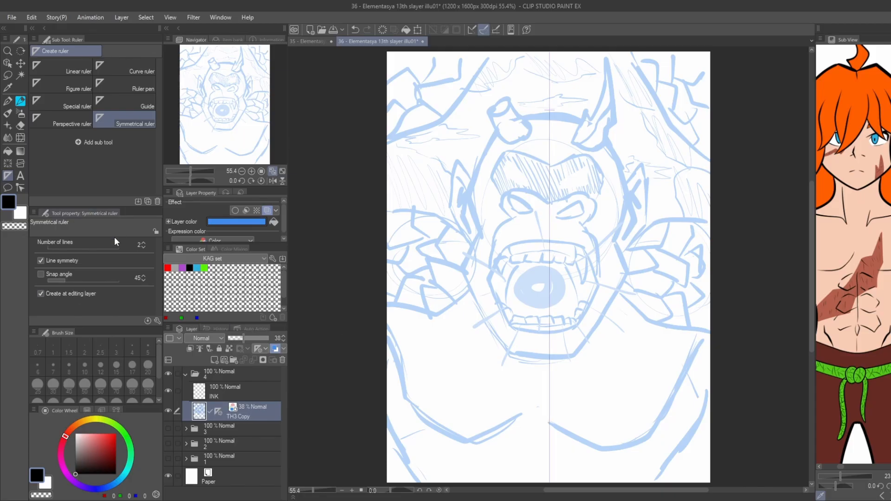
{"action": "left_click_drag", "start_coordinate": [550, 161], "coordinate": [545, 160]}
Choose the KAG Ink pen, move the symmetrical ruler to the INK layer and make that layer active.
{"action": "key", "text": "p"}
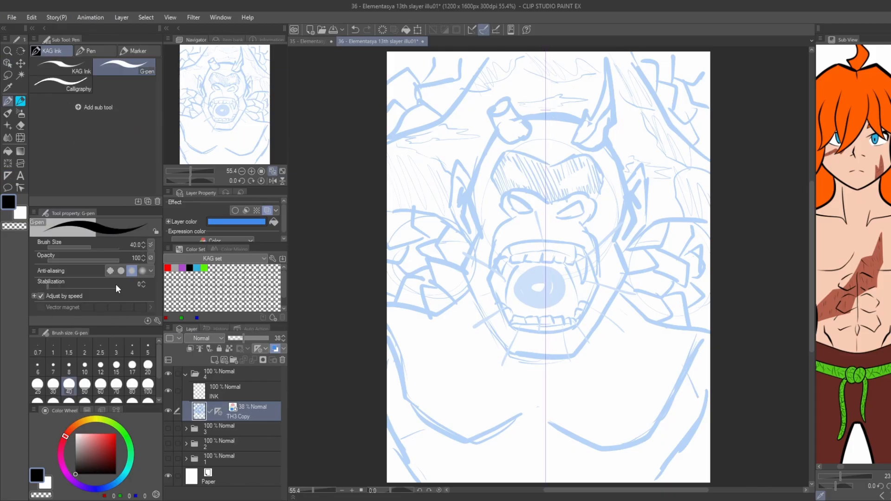
{"action": "left_click", "coordinate": [63, 68]}
{"action": "left_click_drag", "start_coordinate": [546, 114], "coordinate": [566, 242]}
{"action": "scroll", "coordinate": [566, 243], "scroll_direction": "up", "scroll_amount": 2}
{"action": "left_click", "coordinate": [209, 394]}
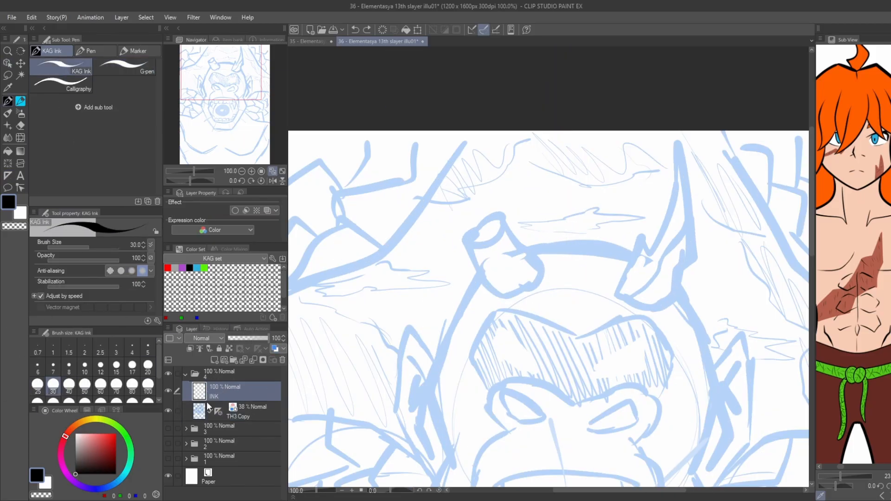
{"action": "left_click_drag", "start_coordinate": [219, 412], "coordinate": [221, 393]}
{"action": "left_click", "coordinate": [239, 389]}
Ink the creature's head outline from crown to chin with thick mirrored strokes, redoing unsatisfactory lines.
{"action": "left_click_drag", "start_coordinate": [572, 245], "coordinate": [497, 261]}
{"action": "key", "text": "ctrl+z"}
{"action": "mouse_move", "coordinate": [567, 244]}
{"action": "left_mouse_down"}
{"action": "mouse_move", "coordinate": [487, 279]}
{"action": "mouse_move", "coordinate": [449, 316]}
{"action": "mouse_move", "coordinate": [482, 219]}
{"action": "mouse_move", "coordinate": [465, 293]}
{"action": "mouse_move", "coordinate": [458, 260]}
{"action": "mouse_move", "coordinate": [435, 256]}
{"action": "left_mouse_up"}
{"action": "key", "text": "ctrl+z"}
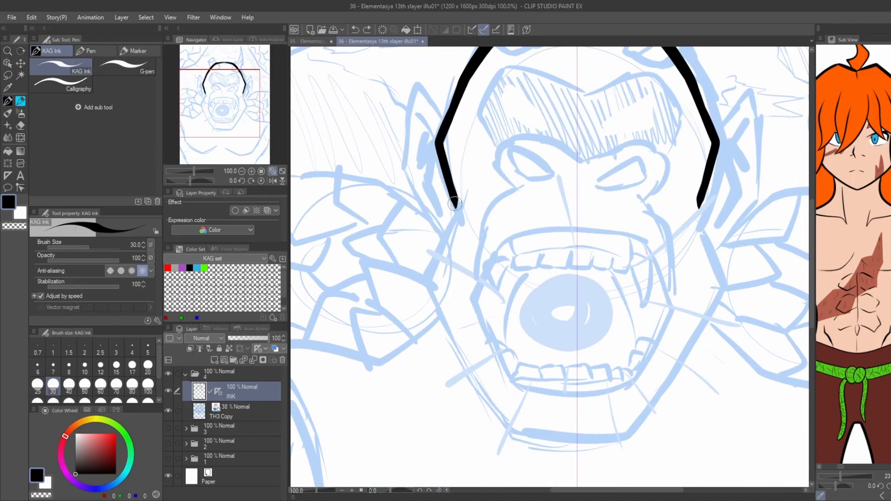
{"action": "mouse_move", "coordinate": [456, 201]}
{"action": "left_mouse_down"}
{"action": "mouse_move", "coordinate": [423, 278]}
{"action": "mouse_move", "coordinate": [489, 406]}
{"action": "left_mouse_up"}
{"action": "key", "text": "ctrl+z"}
{"action": "mouse_move", "coordinate": [423, 278]}
{"action": "left_mouse_down"}
{"action": "mouse_move", "coordinate": [500, 412]}
{"action": "mouse_move", "coordinate": [578, 460]}
{"action": "left_mouse_up"}
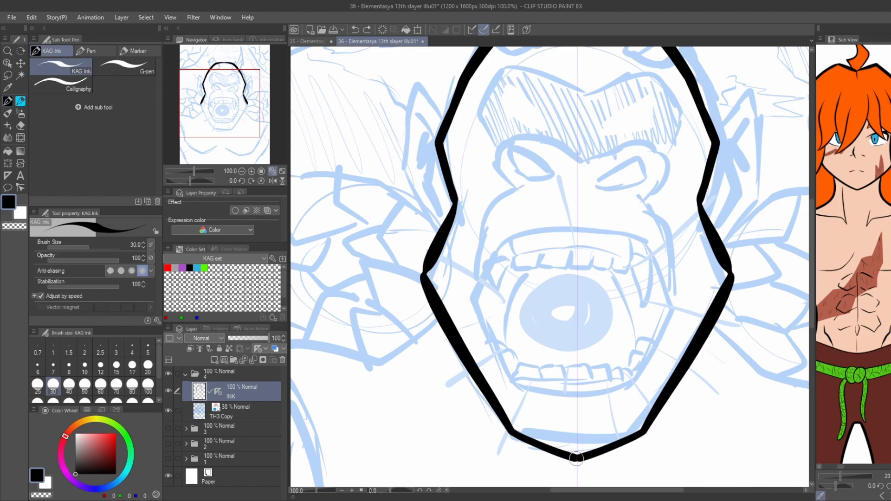
Ink the creature's brow ridge, muzzle sides and slanted eyes with mirrored strokes.
{"action": "left_click_drag", "start_coordinate": [435, 301], "coordinate": [436, 349]}
{"action": "mouse_move", "coordinate": [436, 259]}
{"action": "left_mouse_down"}
{"action": "mouse_move", "coordinate": [418, 373]}
{"action": "mouse_move", "coordinate": [447, 237]}
{"action": "left_mouse_up"}
{"action": "key", "text": "ctrl+plus"}
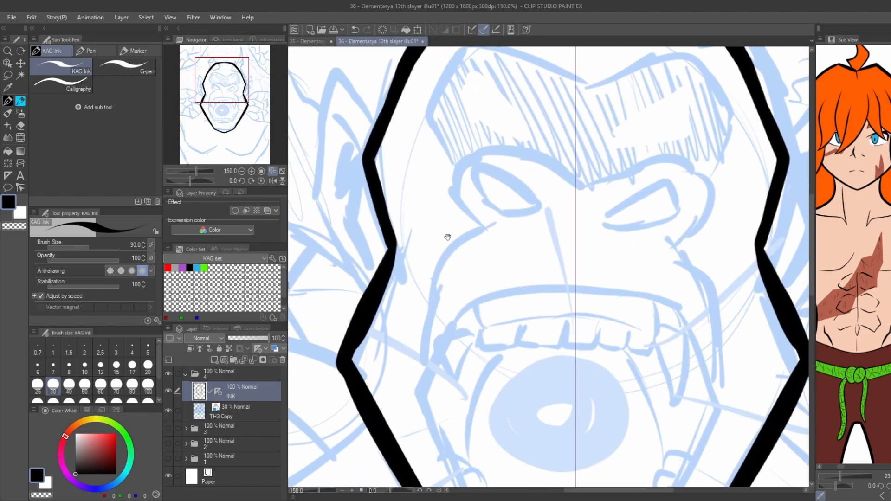
{"action": "key", "text": "ctrl+z"}
{"action": "mouse_move", "coordinate": [423, 361]}
{"action": "left_mouse_down"}
{"action": "mouse_move", "coordinate": [435, 293]}
{"action": "mouse_move", "coordinate": [495, 225]}
{"action": "mouse_move", "coordinate": [476, 293]}
{"action": "left_mouse_up"}
{"action": "mouse_move", "coordinate": [467, 305]}
{"action": "left_mouse_down"}
{"action": "mouse_move", "coordinate": [443, 263]}
{"action": "mouse_move", "coordinate": [556, 239]}
{"action": "left_mouse_up"}
{"action": "key", "text": "ctrl+z"}
{"action": "mouse_move", "coordinate": [528, 285]}
{"action": "left_mouse_down"}
{"action": "mouse_move", "coordinate": [465, 247]}
{"action": "mouse_move", "coordinate": [521, 268]}
{"action": "left_mouse_up"}
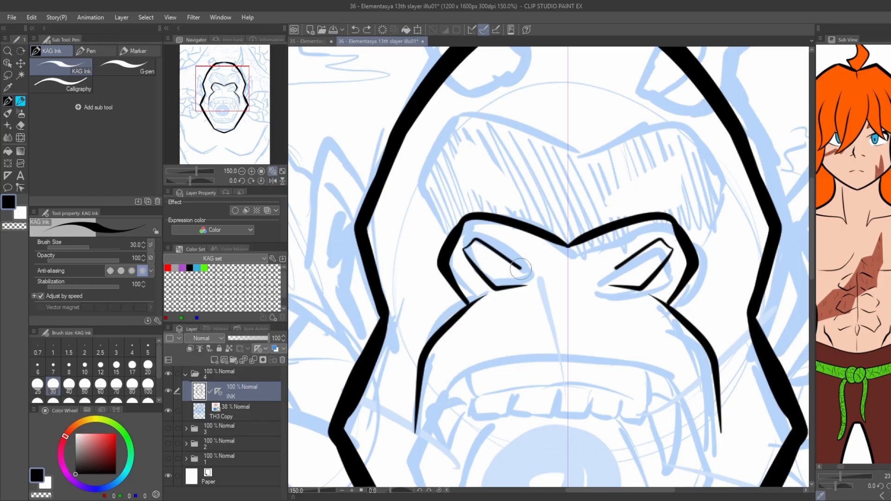
Ink the pointed forehead plate above the brow and the eye-like shapes inside it.
{"action": "left_click_drag", "start_coordinate": [390, 195], "coordinate": [404, 260]}
{"action": "mouse_move", "coordinate": [464, 302]}
{"action": "left_mouse_down"}
{"action": "mouse_move", "coordinate": [451, 286]}
{"action": "mouse_move", "coordinate": [441, 223]}
{"action": "mouse_move", "coordinate": [447, 268]}
{"action": "mouse_move", "coordinate": [463, 179]}
{"action": "left_mouse_up"}
{"action": "key", "text": "ctrl+z"}
{"action": "key", "text": "ctrl+z"}
{"action": "mouse_move", "coordinate": [462, 184]}
{"action": "left_mouse_down"}
{"action": "mouse_move", "coordinate": [535, 199]}
{"action": "mouse_move", "coordinate": [578, 224]}
{"action": "left_mouse_up"}
{"action": "key", "text": "ctrl+z"}
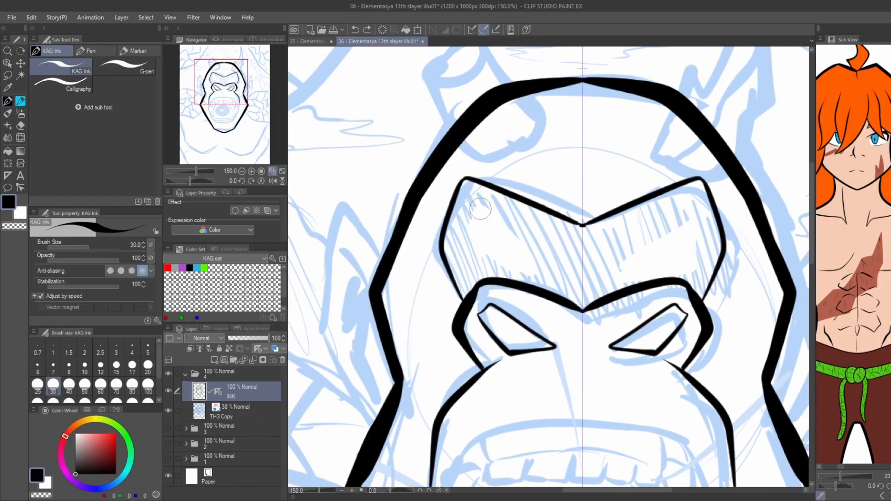
{"action": "mouse_move", "coordinate": [481, 209]}
{"action": "left_mouse_down"}
{"action": "mouse_move", "coordinate": [501, 268]}
{"action": "mouse_move", "coordinate": [470, 194]}
{"action": "mouse_move", "coordinate": [496, 226]}
{"action": "left_mouse_up"}
Ink the sides of the creature's open mouth and the upper lip line.
{"action": "scroll", "coordinate": [463, 206], "scroll_direction": "down", "scroll_amount": 2}
{"action": "left_click_drag", "start_coordinate": [466, 334], "coordinate": [466, 289]}
{"action": "scroll", "coordinate": [464, 289], "scroll_direction": "up", "scroll_amount": 1}
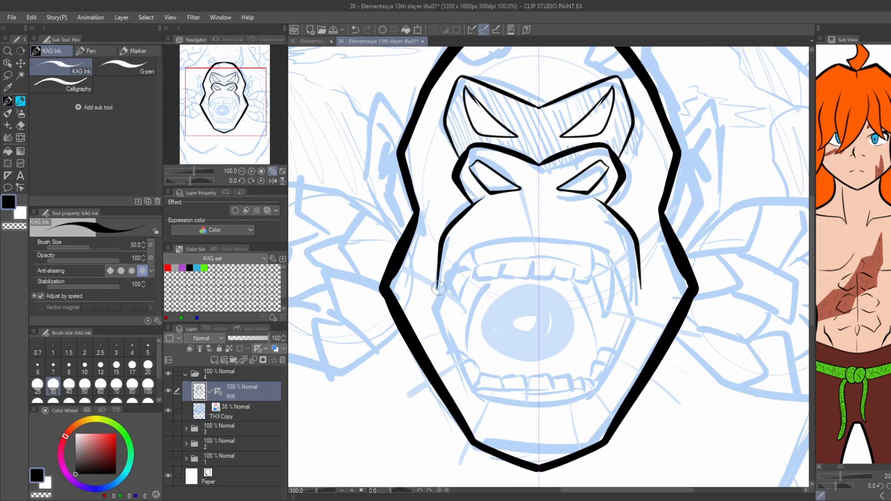
{"action": "left_click_drag", "start_coordinate": [440, 324], "coordinate": [463, 381]}
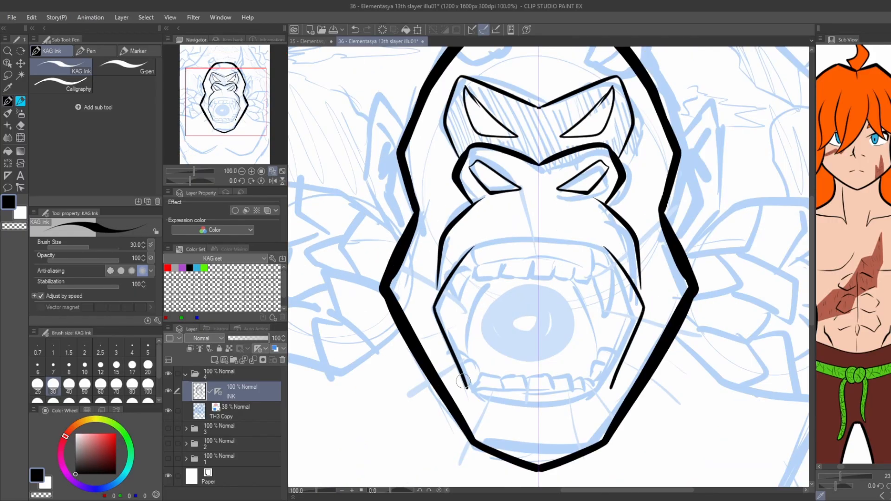
{"action": "left_click_drag", "start_coordinate": [501, 242], "coordinate": [576, 242]}
Ink the upper gum, the side fangs and the row of upper teeth.
{"action": "scroll", "coordinate": [494, 246], "scroll_direction": "up", "scroll_amount": 1}
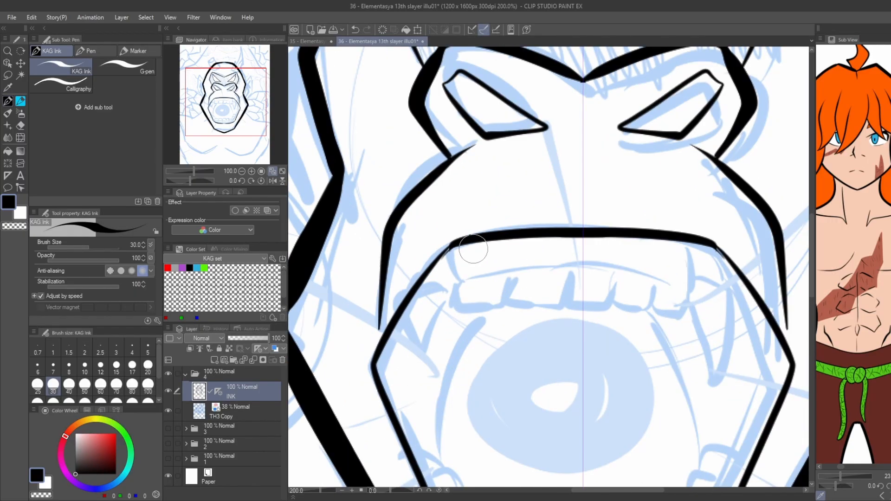
{"action": "left_click_drag", "start_coordinate": [469, 274], "coordinate": [555, 261]}
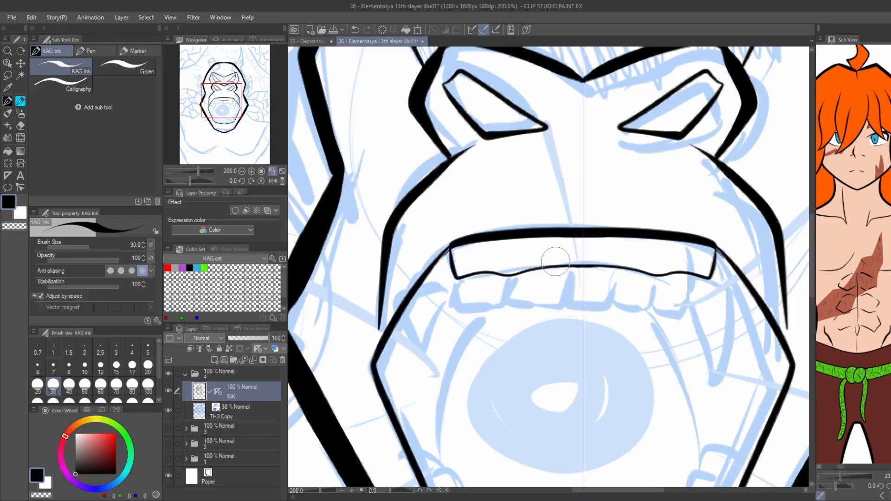
{"action": "mouse_move", "coordinate": [451, 271]}
{"action": "left_mouse_down"}
{"action": "mouse_move", "coordinate": [436, 350]}
{"action": "mouse_move", "coordinate": [420, 286]}
{"action": "left_mouse_up"}
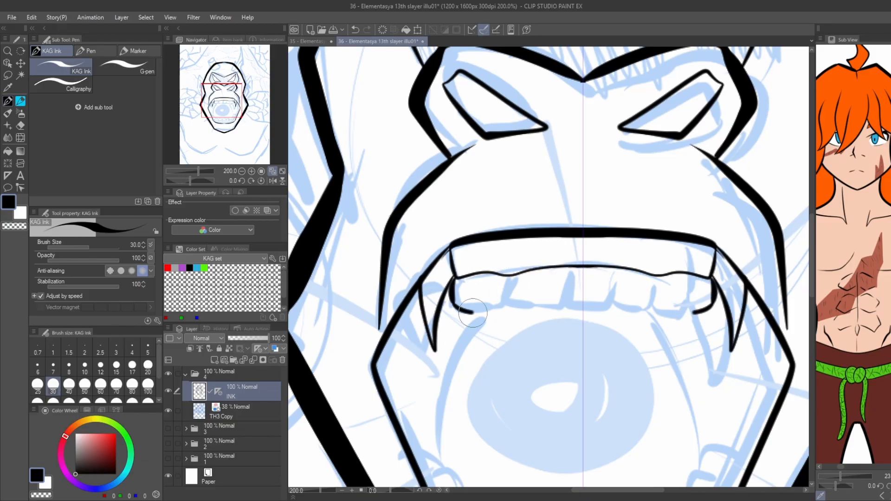
{"action": "mouse_move", "coordinate": [505, 301]}
{"action": "left_mouse_down"}
{"action": "mouse_move", "coordinate": [558, 284]}
{"action": "mouse_move", "coordinate": [584, 312]}
{"action": "left_mouse_up"}
Ink the lower lip and gum and redraw the middle lower teeth with squarer tops.
{"action": "scroll", "coordinate": [416, 242], "scroll_direction": "down", "scroll_amount": 3}
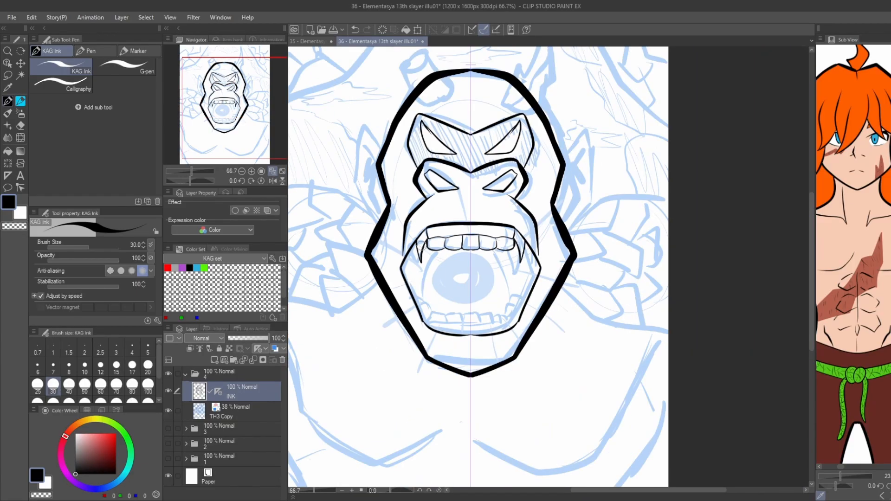
{"action": "scroll", "coordinate": [427, 319], "scroll_direction": "up", "scroll_amount": 2}
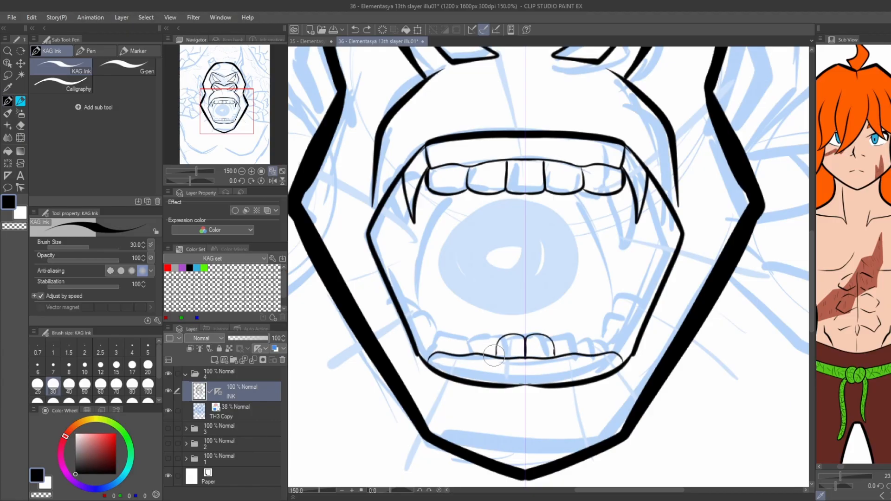
{"action": "key", "text": "ctrl+z"}
{"action": "left_click_drag", "start_coordinate": [525, 355], "coordinate": [525, 342]}
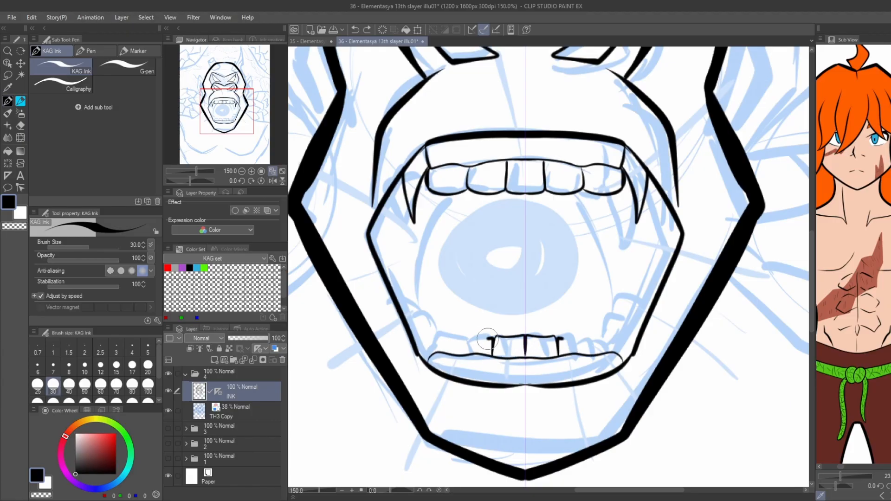
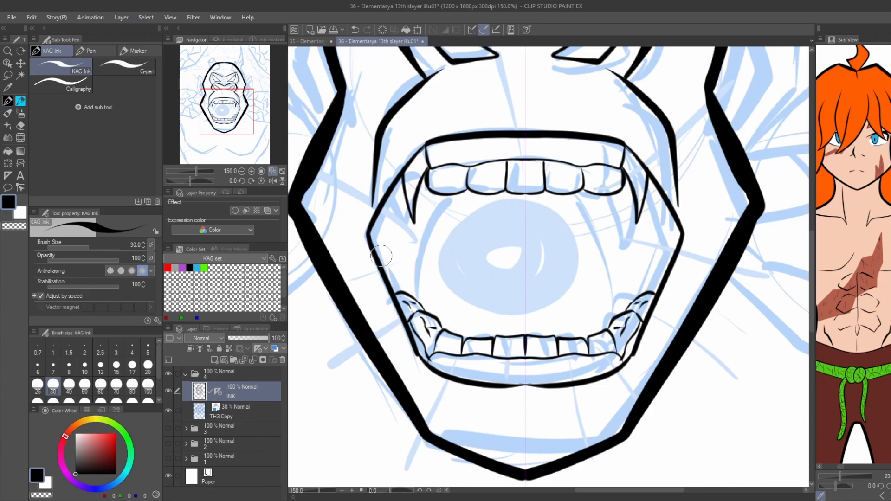
Ink the curved inner cheek lines between the upper and lower teeth and the dark folds inside the pointed ears.
{"action": "left_click_drag", "start_coordinate": [381, 256], "coordinate": [391, 295]}
{"action": "left_click_drag", "start_coordinate": [430, 343], "coordinate": [460, 235]}
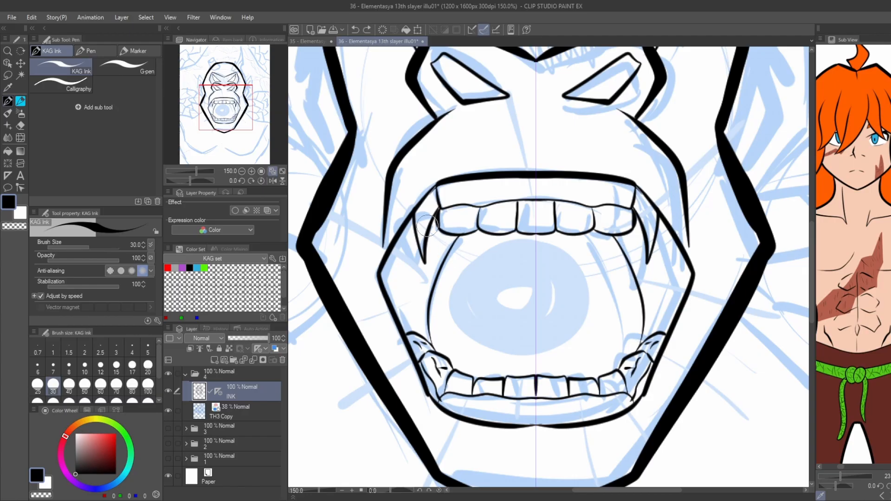
{"action": "scroll", "coordinate": [428, 226], "scroll_direction": "down", "scroll_amount": 1}
{"action": "left_click_drag", "start_coordinate": [318, 104], "coordinate": [392, 227]}
{"action": "mouse_move", "coordinate": [433, 318]}
{"action": "left_mouse_down"}
{"action": "mouse_move", "coordinate": [413, 179]}
{"action": "mouse_move", "coordinate": [442, 199]}
{"action": "left_mouse_up"}
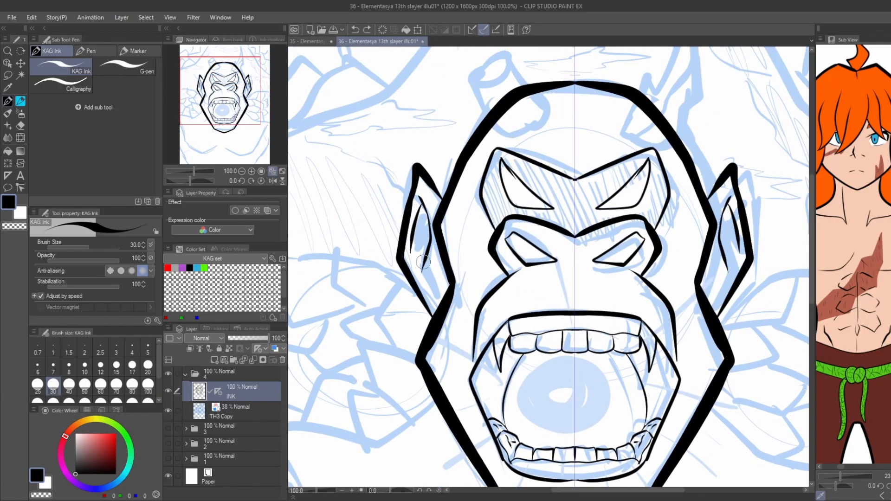
Ink the jagged lower edges of the shoulders beside the jaw and the curved top lines of the shoulders.
{"action": "scroll", "coordinate": [413, 263], "scroll_direction": "down", "scroll_amount": 1}
{"action": "left_click_drag", "start_coordinate": [340, 293], "coordinate": [388, 159]}
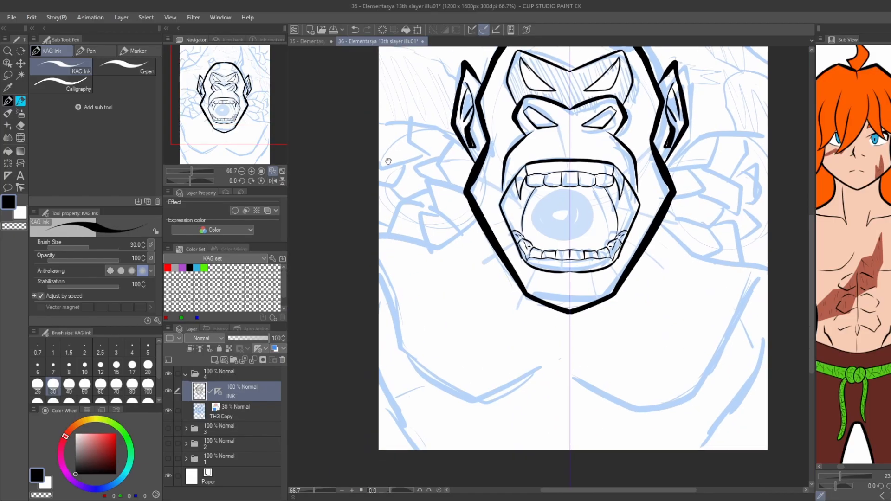
{"action": "left_click_drag", "start_coordinate": [361, 215], "coordinate": [364, 277]}
{"action": "left_click_drag", "start_coordinate": [482, 285], "coordinate": [451, 309]}
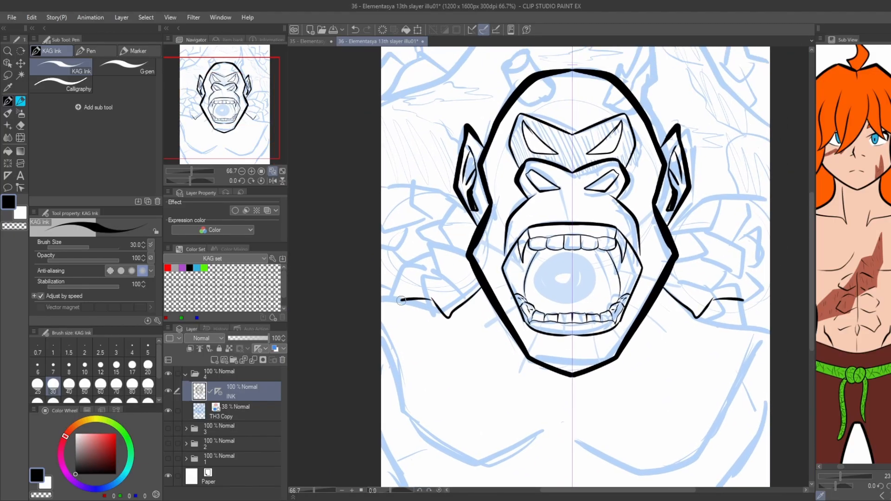
{"action": "left_click_drag", "start_coordinate": [457, 195], "coordinate": [371, 195]}
{"action": "left_click_drag", "start_coordinate": [394, 365], "coordinate": [405, 296]}
Ink the mirrored chest muscle contours below the jaw and the shallow curves along the page's bottom edge.
{"action": "left_click_drag", "start_coordinate": [413, 310], "coordinate": [381, 283]}
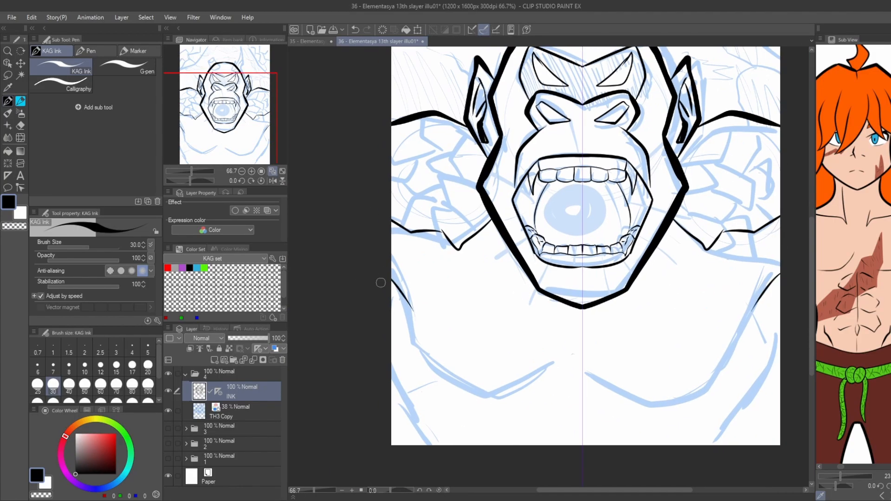
{"action": "mouse_move", "coordinate": [408, 316]}
{"action": "left_mouse_down"}
{"action": "mouse_move", "coordinate": [445, 376]}
{"action": "mouse_move", "coordinate": [548, 373]}
{"action": "left_mouse_up"}
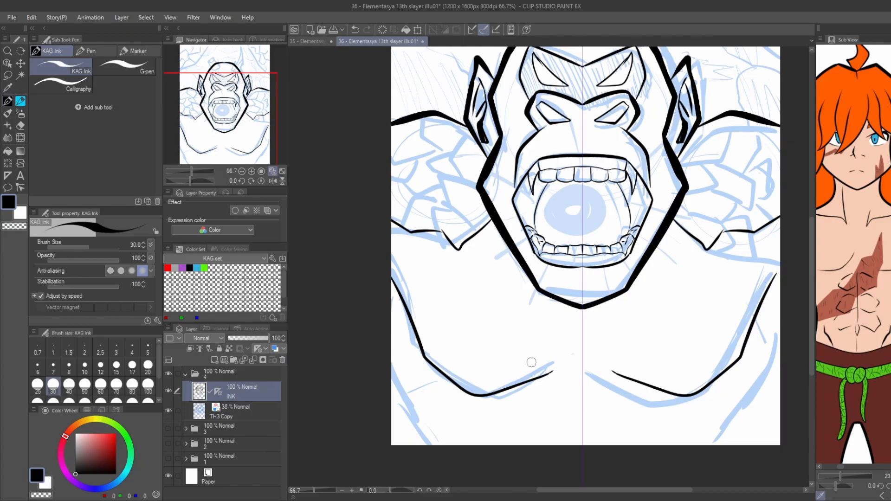
{"action": "scroll", "coordinate": [430, 276], "scroll_direction": "down", "scroll_amount": 1}
{"action": "scroll", "coordinate": [532, 383], "scroll_direction": "up", "scroll_amount": 1}
{"action": "key", "text": "ctrl+z"}
{"action": "left_click_drag", "start_coordinate": [514, 407], "coordinate": [427, 394]}
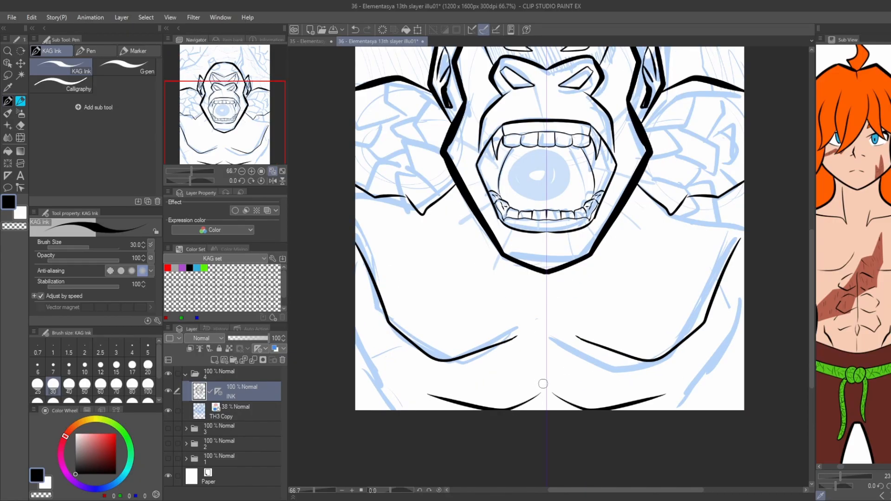
Ink the side contours of the torso near the lower corners of the page.
{"action": "left_click_drag", "start_coordinate": [370, 332], "coordinate": [332, 336]}
{"action": "left_click_drag", "start_coordinate": [709, 302], "coordinate": [700, 333]}
{"action": "key", "text": "ctrl+z"}
{"action": "scroll", "coordinate": [325, 260], "scroll_direction": "down", "scroll_amount": 2}
{"action": "left_click_drag", "start_coordinate": [310, 236], "coordinate": [409, 350]}
Ink the bold sweeping body outlines that curve down from above the head to both page sides.
{"action": "scroll", "coordinate": [422, 227], "scroll_direction": "up", "scroll_amount": 2}
{"action": "left_click_drag", "start_coordinate": [538, 176], "coordinate": [420, 299]}
{"action": "key", "text": "ctrl+z"}
{"action": "mouse_move", "coordinate": [534, 176]}
{"action": "left_mouse_down"}
{"action": "mouse_move", "coordinate": [503, 242]}
{"action": "mouse_move", "coordinate": [420, 298]}
{"action": "mouse_move", "coordinate": [416, 239]}
{"action": "left_mouse_up"}
{"action": "scroll", "coordinate": [420, 264], "scroll_direction": "down", "scroll_amount": 2}
{"action": "scroll", "coordinate": [475, 220], "scroll_direction": "up", "scroll_amount": 1}
{"action": "left_click_drag", "start_coordinate": [380, 464], "coordinate": [354, 432]}
{"action": "left_click_drag", "start_coordinate": [425, 443], "coordinate": [404, 415]}
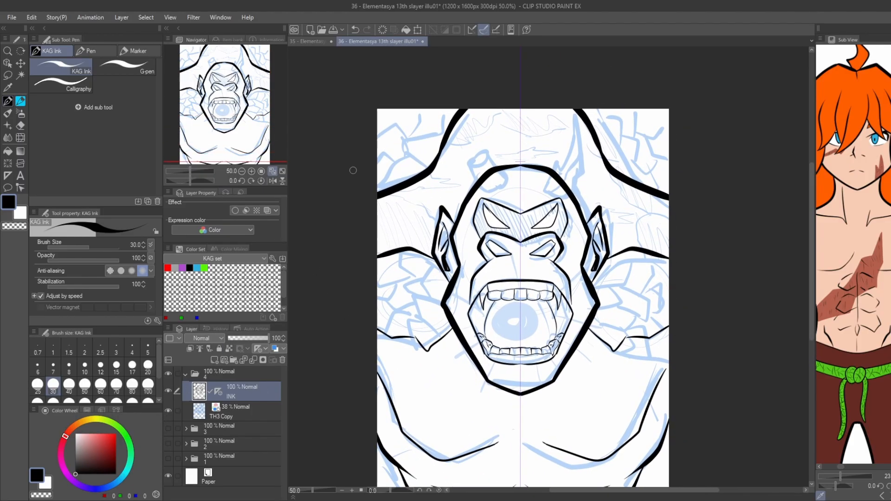
{"action": "left_click_drag", "start_coordinate": [354, 170], "coordinate": [368, 240]}
Ink the rounded bases of both horns on the upper head with symmetrical ruler snapping on.
{"action": "left_click", "coordinate": [484, 30]}
{"action": "mouse_move", "coordinate": [495, 252]}
{"action": "left_mouse_down"}
{"action": "mouse_move", "coordinate": [508, 244]}
{"action": "mouse_move", "coordinate": [488, 255]}
{"action": "mouse_move", "coordinate": [465, 211]}
{"action": "left_mouse_up"}
{"action": "scroll", "coordinate": [534, 244], "scroll_direction": "up", "scroll_amount": 2}
{"action": "key", "text": "ctrl+z"}
Turn off special ruler snapping and ink the tall pointed right horn with its chipped side spike.
{"action": "key", "text": "ctrl+z"}
{"action": "left_click_drag", "start_coordinate": [528, 255], "coordinate": [543, 231]}
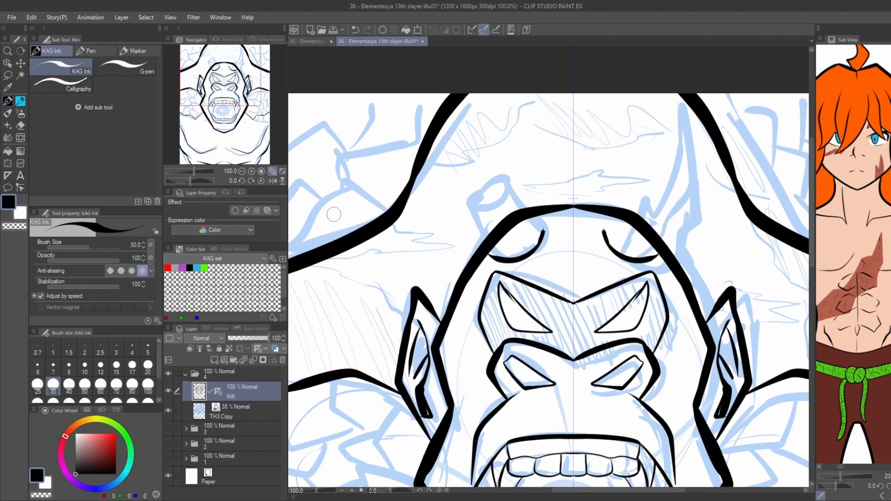
{"action": "key", "text": "ctrl+2"}
{"action": "left_click_drag", "start_coordinate": [640, 178], "coordinate": [622, 208]}
{"action": "key", "text": "ctrl+z"}
{"action": "mouse_move", "coordinate": [588, 258]}
{"action": "left_mouse_down"}
{"action": "mouse_move", "coordinate": [616, 228]}
{"action": "mouse_move", "coordinate": [623, 238]}
{"action": "left_mouse_up"}
{"action": "key", "text": "ctrl+z"}
{"action": "mouse_move", "coordinate": [623, 237]}
{"action": "left_mouse_down"}
{"action": "mouse_move", "coordinate": [636, 225]}
{"action": "mouse_move", "coordinate": [661, 141]}
{"action": "mouse_move", "coordinate": [682, 219]}
{"action": "mouse_move", "coordinate": [643, 269]}
{"action": "left_mouse_up"}
{"action": "key", "text": "ctrl+z"}
Erase the head outline inside the right horn, thicken the horn's contour and ink its inner ridge line.
{"action": "key", "text": "c"}
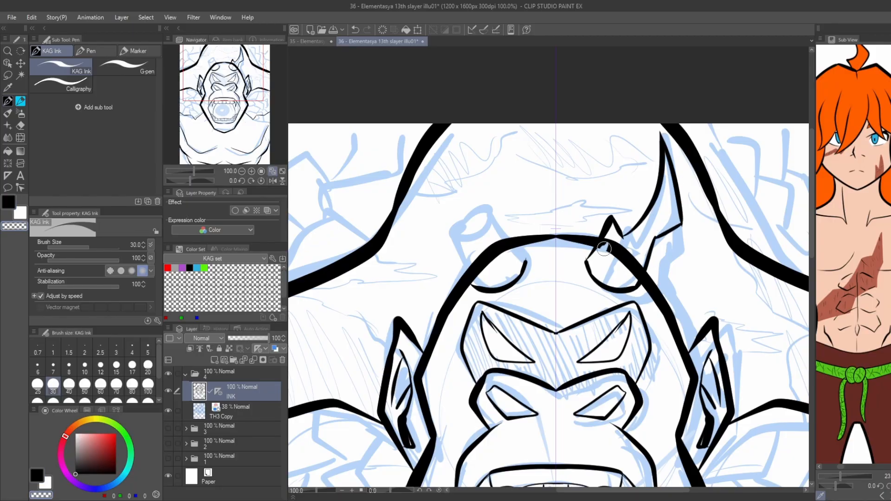
{"action": "mouse_move", "coordinate": [604, 249]}
{"action": "left_mouse_down"}
{"action": "mouse_move", "coordinate": [623, 251]}
{"action": "mouse_move", "coordinate": [634, 271]}
{"action": "left_mouse_up"}
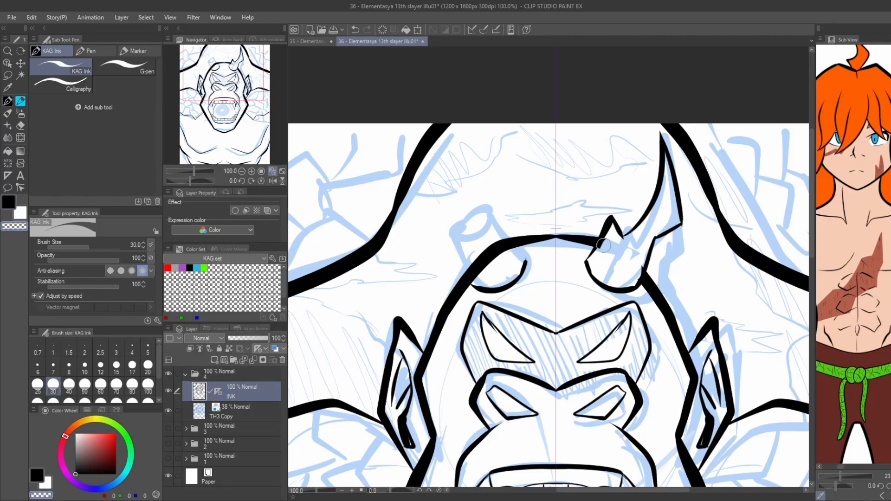
{"action": "key", "text": "c"}
{"action": "mouse_move", "coordinate": [603, 244]}
{"action": "left_mouse_down"}
{"action": "mouse_move", "coordinate": [586, 266]}
{"action": "mouse_move", "coordinate": [604, 284]}
{"action": "mouse_move", "coordinate": [643, 274]}
{"action": "mouse_move", "coordinate": [649, 247]}
{"action": "mouse_move", "coordinate": [681, 230]}
{"action": "mouse_move", "coordinate": [662, 154]}
{"action": "left_mouse_up"}
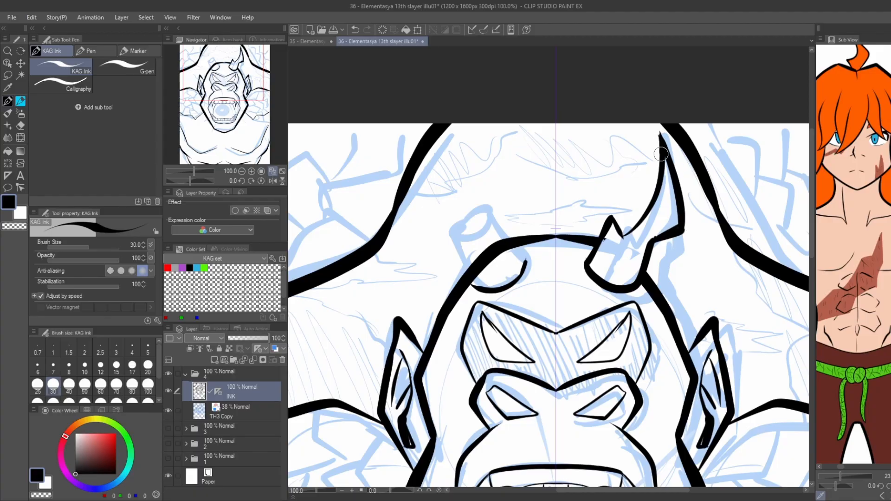
{"action": "mouse_move", "coordinate": [678, 226]}
{"action": "left_mouse_down"}
{"action": "mouse_move", "coordinate": [634, 244]}
{"action": "mouse_move", "coordinate": [623, 267]}
{"action": "mouse_move", "coordinate": [676, 202]}
{"action": "left_mouse_up"}
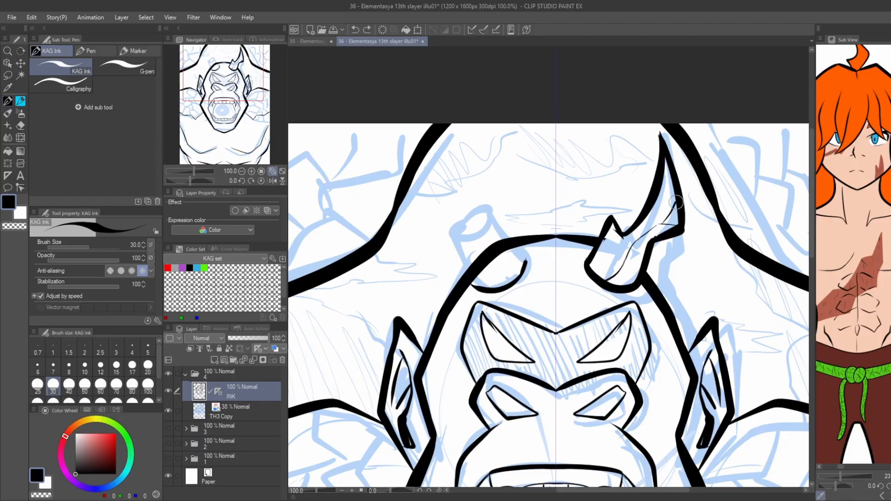
Ink the broken left horn with a jagged tip and erase the head outline inside it.
{"action": "mouse_move", "coordinate": [473, 284]}
{"action": "left_mouse_down"}
{"action": "mouse_move", "coordinate": [452, 227]}
{"action": "mouse_move", "coordinate": [484, 190]}
{"action": "left_mouse_up"}
{"action": "left_click_drag", "start_coordinate": [489, 208], "coordinate": [454, 243]}
{"action": "mouse_move", "coordinate": [484, 198]}
{"action": "left_mouse_down"}
{"action": "mouse_move", "coordinate": [466, 237]}
{"action": "mouse_move", "coordinate": [490, 206]}
{"action": "mouse_move", "coordinate": [477, 273]}
{"action": "mouse_move", "coordinate": [491, 253]}
{"action": "left_mouse_up"}
{"action": "key", "text": "c"}
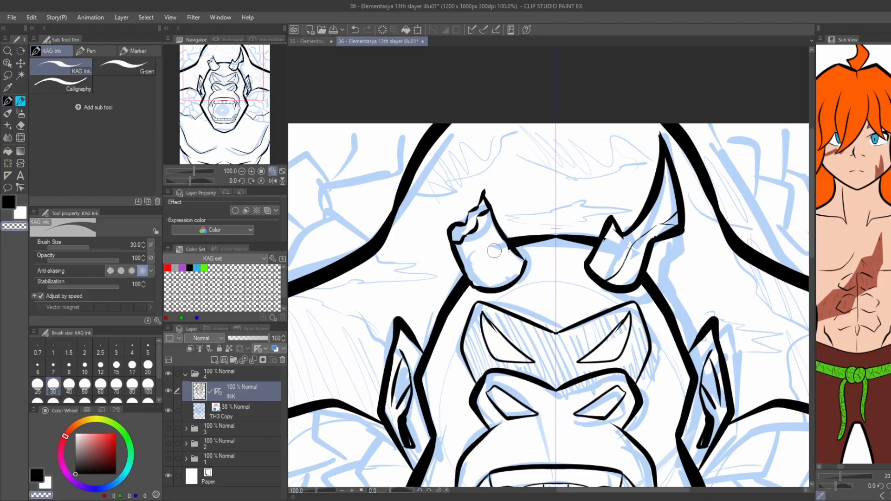
Ink thin crack lines inside both horns.
{"action": "key", "text": "c"}
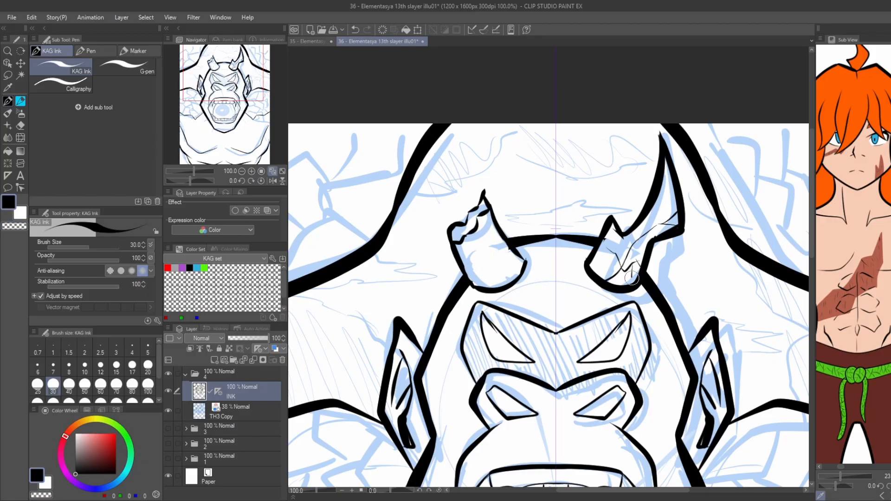
{"action": "mouse_move", "coordinate": [642, 239]}
{"action": "left_mouse_down"}
{"action": "mouse_move", "coordinate": [660, 216]}
{"action": "mouse_move", "coordinate": [663, 191]}
{"action": "left_mouse_up"}
{"action": "left_click_drag", "start_coordinate": [609, 251], "coordinate": [604, 267]}
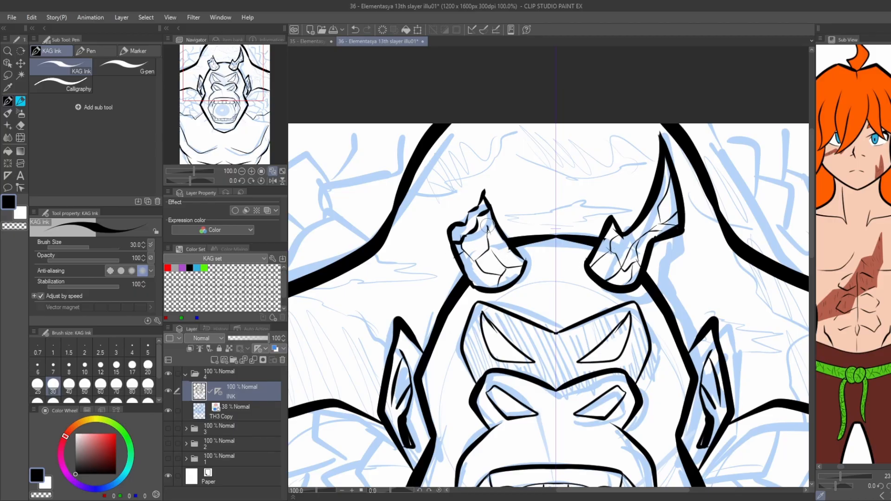
Ink the angular rock-like cracks across the left shoulder beside the jaw.
{"action": "scroll", "coordinate": [455, 212], "scroll_direction": "down", "scroll_amount": 2}
{"action": "left_click_drag", "start_coordinate": [336, 320], "coordinate": [425, 193]}
{"action": "scroll", "coordinate": [485, 230], "scroll_direction": "up", "scroll_amount": 1}
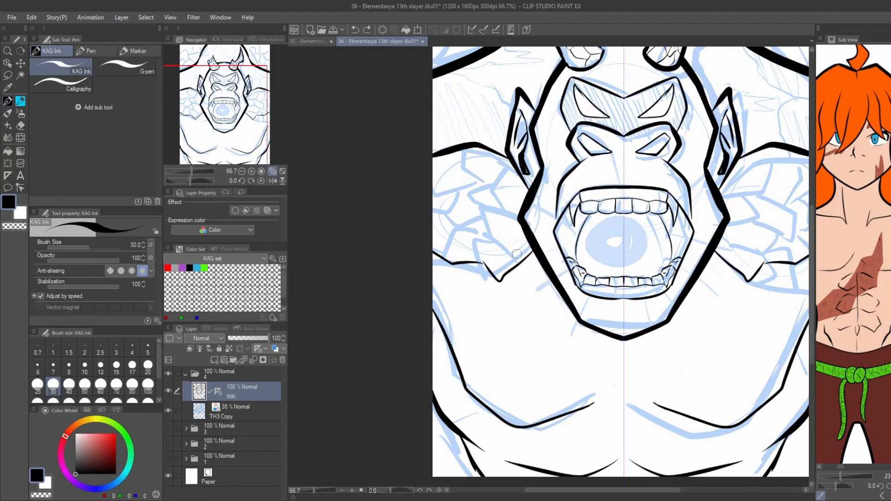
{"action": "mouse_move", "coordinate": [519, 259]}
{"action": "left_mouse_down"}
{"action": "mouse_move", "coordinate": [503, 231]}
{"action": "mouse_move", "coordinate": [487, 230]}
{"action": "mouse_move", "coordinate": [469, 261]}
{"action": "mouse_move", "coordinate": [486, 207]}
{"action": "left_mouse_up"}
{"action": "key", "text": "ctrl+z"}
{"action": "left_click_drag", "start_coordinate": [486, 206], "coordinate": [505, 226]}
{"action": "left_click_drag", "start_coordinate": [509, 273], "coordinate": [517, 236]}
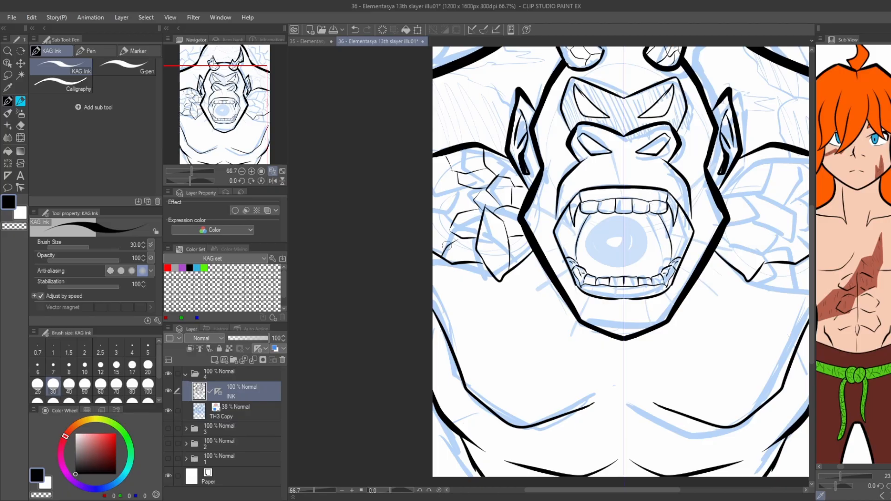
Ink the angular rock cracks filling the upper left corner of the page.
{"action": "left_click_drag", "start_coordinate": [423, 119], "coordinate": [455, 310]}
{"action": "left_click_drag", "start_coordinate": [491, 248], "coordinate": [498, 210]}
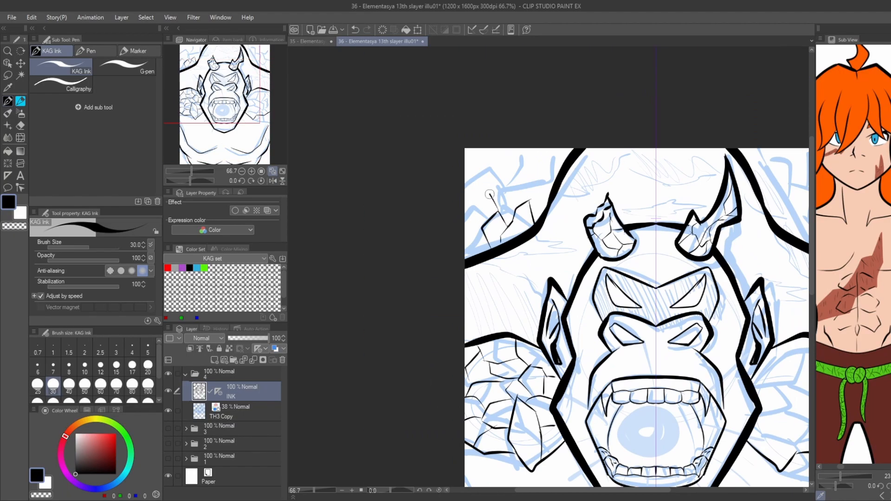
{"action": "left_click_drag", "start_coordinate": [521, 181], "coordinate": [537, 183]}
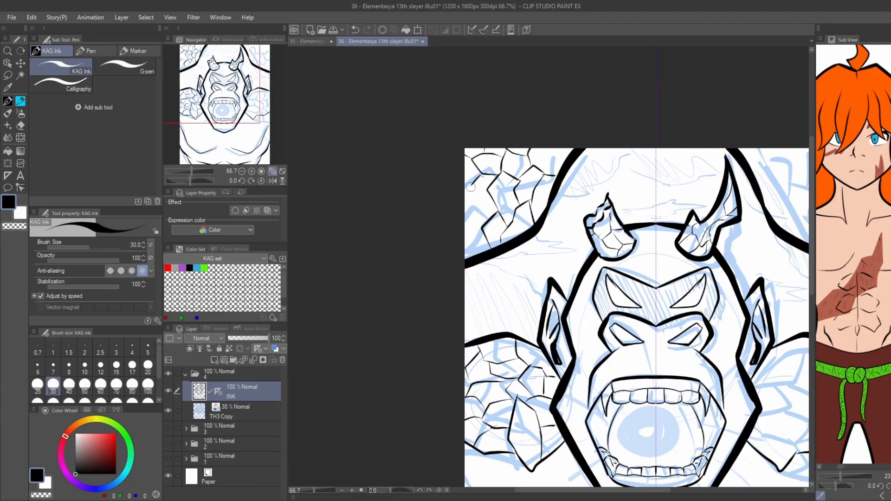
{"action": "left_click_drag", "start_coordinate": [460, 217], "coordinate": [479, 203]}
Ink the angular rock cracks across the right shoulder beside the jaw.
{"action": "scroll", "coordinate": [462, 182], "scroll_direction": "down", "scroll_amount": 1}
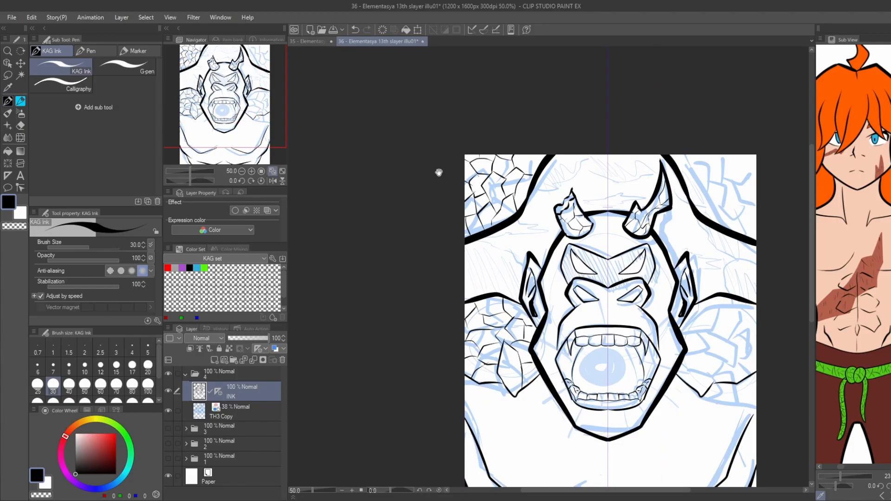
{"action": "left_click_drag", "start_coordinate": [438, 173], "coordinate": [330, 96]}
{"action": "mouse_move", "coordinate": [604, 300]}
{"action": "left_mouse_down"}
{"action": "mouse_move", "coordinate": [638, 291]}
{"action": "mouse_move", "coordinate": [624, 270]}
{"action": "left_mouse_up"}
{"action": "scroll", "coordinate": [638, 290], "scroll_direction": "up", "scroll_amount": 1}
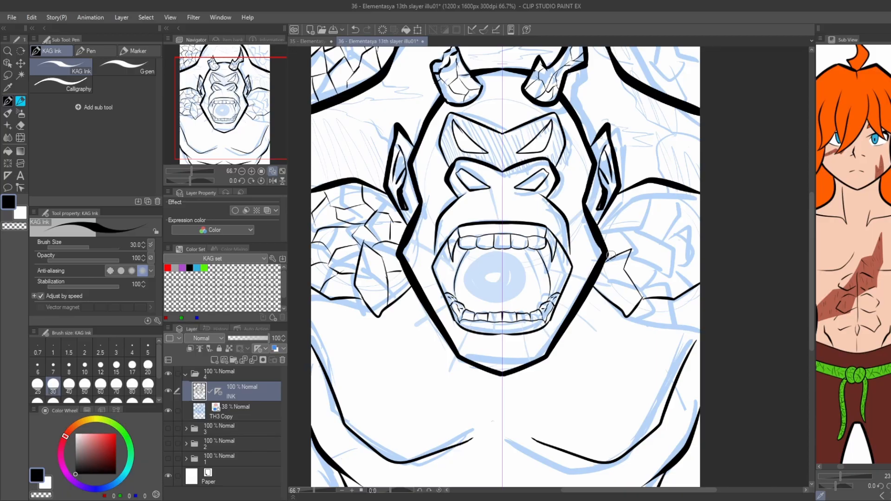
{"action": "left_click_drag", "start_coordinate": [605, 212], "coordinate": [617, 247]}
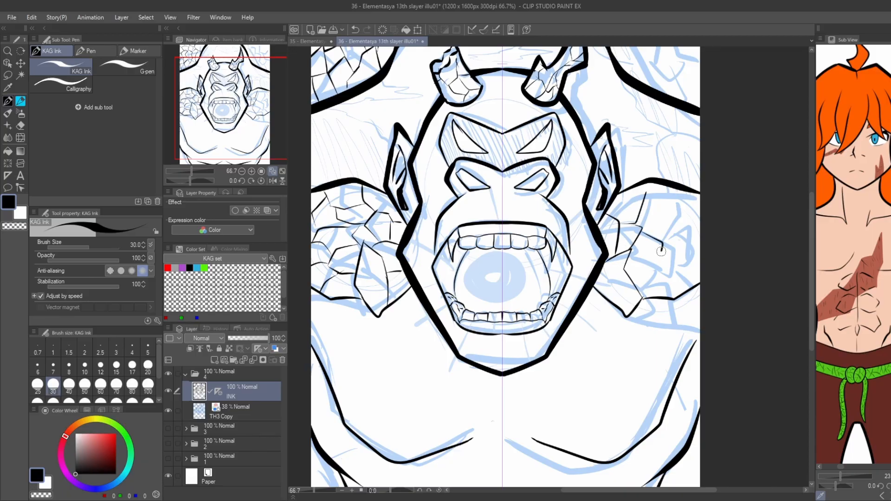
{"action": "left_click_drag", "start_coordinate": [666, 251], "coordinate": [676, 269]}
{"action": "left_click_drag", "start_coordinate": [659, 274], "coordinate": [691, 285]}
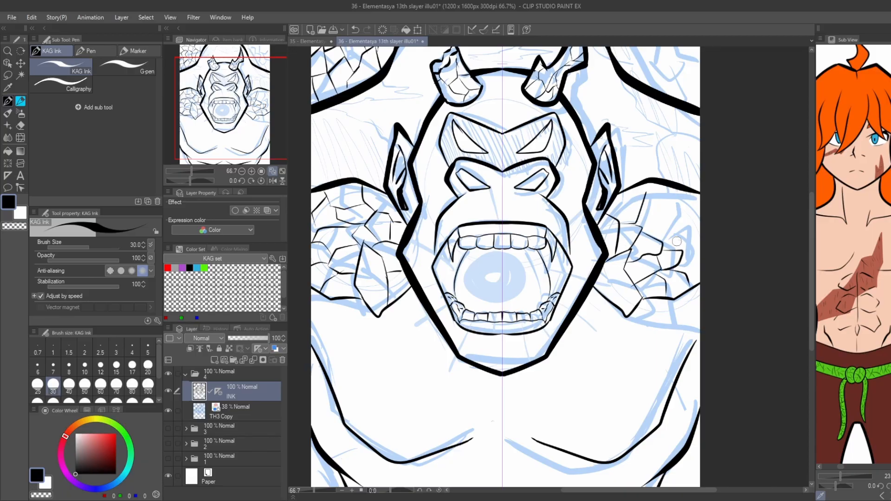
{"action": "mouse_move", "coordinate": [692, 218]}
{"action": "left_mouse_down"}
{"action": "mouse_move", "coordinate": [666, 207]}
{"action": "mouse_move", "coordinate": [662, 231]}
{"action": "left_mouse_up"}
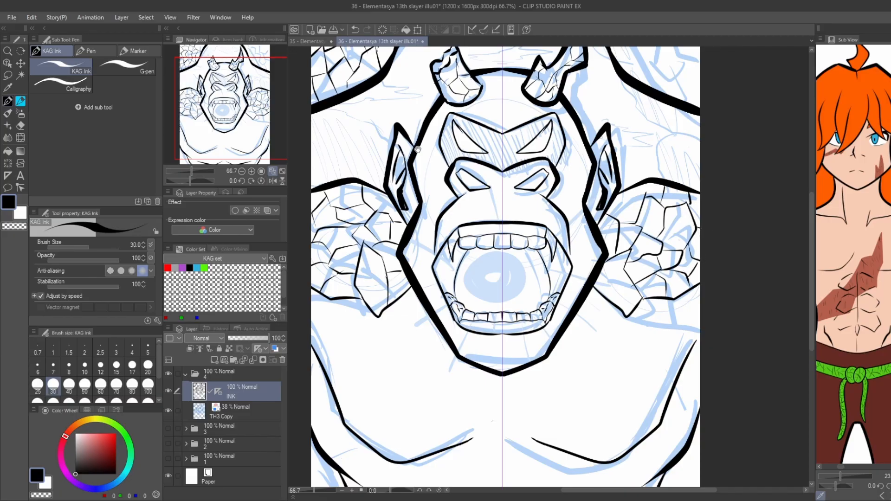
Ink the angular rock cracks filling the upper right corner of the page.
{"action": "mouse_move", "coordinate": [418, 150]}
{"action": "left_mouse_down"}
{"action": "mouse_move", "coordinate": [341, 297]}
{"action": "mouse_move", "coordinate": [335, 280]}
{"action": "left_mouse_up"}
{"action": "mouse_move", "coordinate": [571, 218]}
{"action": "left_mouse_down"}
{"action": "mouse_move", "coordinate": [556, 187]}
{"action": "mouse_move", "coordinate": [542, 192]}
{"action": "mouse_move", "coordinate": [553, 158]}
{"action": "mouse_move", "coordinate": [584, 156]}
{"action": "mouse_move", "coordinate": [564, 157]}
{"action": "left_mouse_up"}
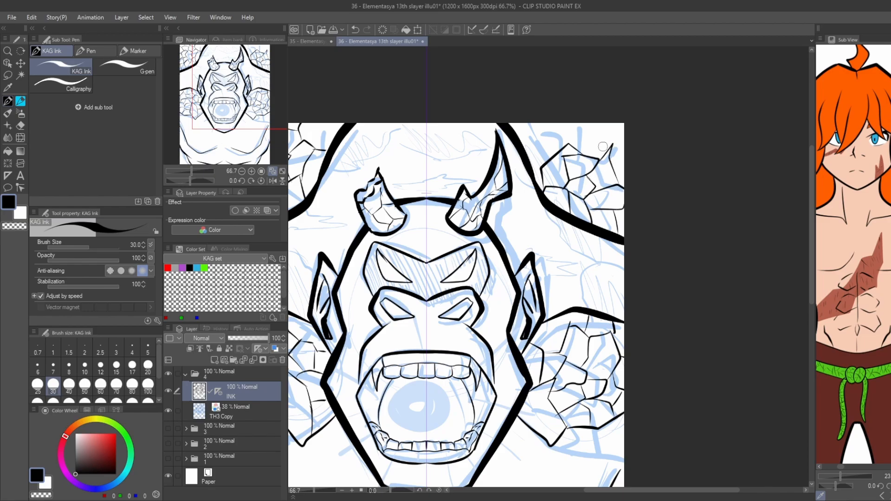
{"action": "left_click_drag", "start_coordinate": [551, 124], "coordinate": [530, 134]}
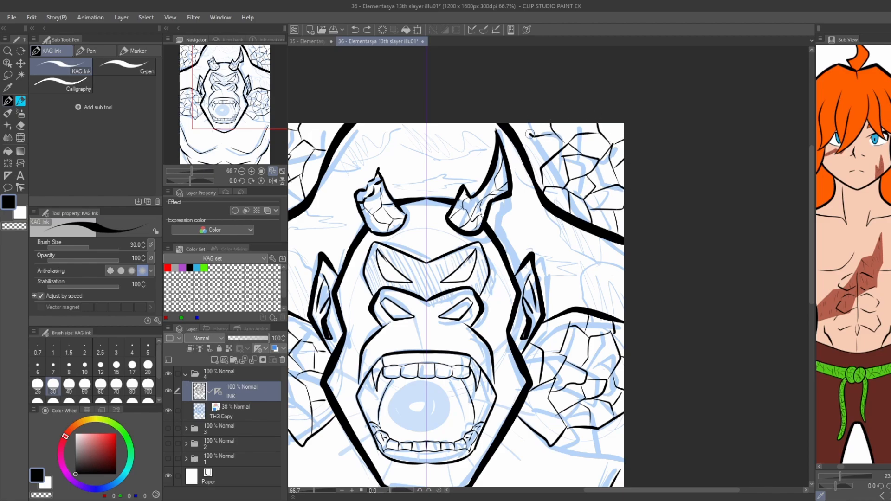
Ink small rock cracks on both sides of the lower torso near the page edges.
{"action": "scroll", "coordinate": [518, 130], "scroll_direction": "down", "scroll_amount": 2}
{"action": "scroll", "coordinate": [404, 284], "scroll_direction": "up", "scroll_amount": 1}
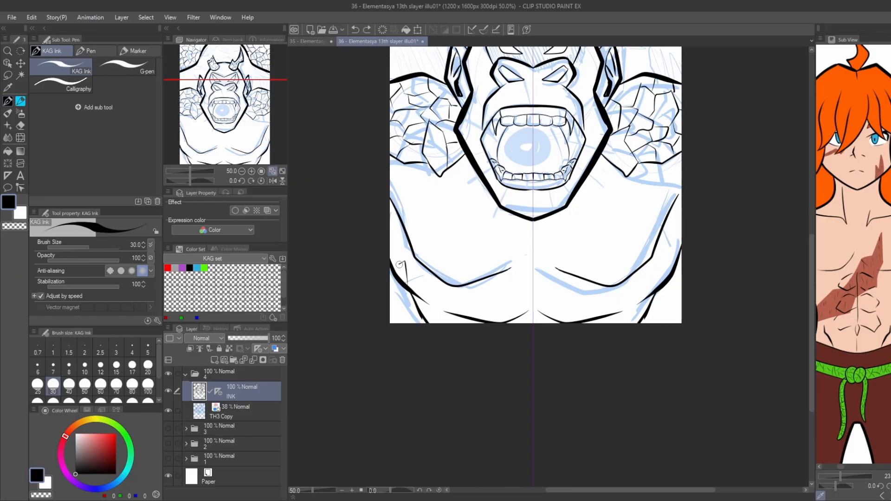
{"action": "left_click_drag", "start_coordinate": [659, 275], "coordinate": [678, 258]}
{"action": "left_click_drag", "start_coordinate": [382, 254], "coordinate": [395, 223]}
{"action": "mouse_move", "coordinate": [545, 200]}
{"action": "left_mouse_down"}
{"action": "mouse_move", "coordinate": [538, 248]}
{"action": "mouse_move", "coordinate": [535, 220]}
{"action": "mouse_move", "coordinate": [546, 258]}
{"action": "mouse_move", "coordinate": [535, 228]}
{"action": "mouse_move", "coordinate": [545, 203]}
{"action": "mouse_move", "coordinate": [519, 196]}
{"action": "mouse_move", "coordinate": [509, 218]}
{"action": "mouse_move", "coordinate": [522, 232]}
{"action": "mouse_move", "coordinate": [484, 217]}
{"action": "mouse_move", "coordinate": [508, 203]}
{"action": "mouse_move", "coordinate": [488, 185]}
{"action": "mouse_move", "coordinate": [476, 205]}
{"action": "mouse_move", "coordinate": [501, 191]}
{"action": "mouse_move", "coordinate": [519, 213]}
{"action": "mouse_move", "coordinate": [488, 158]}
{"action": "mouse_move", "coordinate": [560, 187]}
{"action": "left_mouse_up"}
{"action": "key", "text": "ctrl+z"}
{"action": "key", "text": "ctrl+z"}
{"action": "key", "text": "ctrl+z"}
Ink a central diamond-shaped stone below the chin with mirrored angular rock plates spreading across the chest.
{"action": "scroll", "coordinate": [500, 199], "scroll_direction": "up", "scroll_amount": 3}
{"action": "mouse_move", "coordinate": [495, 172]}
{"action": "left_mouse_down"}
{"action": "mouse_move", "coordinate": [416, 220]}
{"action": "mouse_move", "coordinate": [450, 269]}
{"action": "left_mouse_up"}
{"action": "left_click_drag", "start_coordinate": [477, 301], "coordinate": [418, 223]}
{"action": "scroll", "coordinate": [412, 221], "scroll_direction": "down", "scroll_amount": 4}
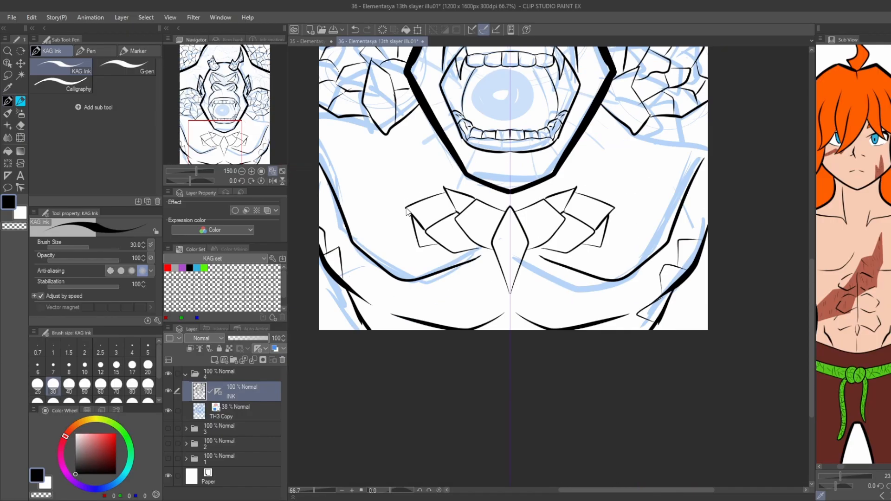
{"action": "scroll", "coordinate": [411, 236], "scroll_direction": "up", "scroll_amount": 1}
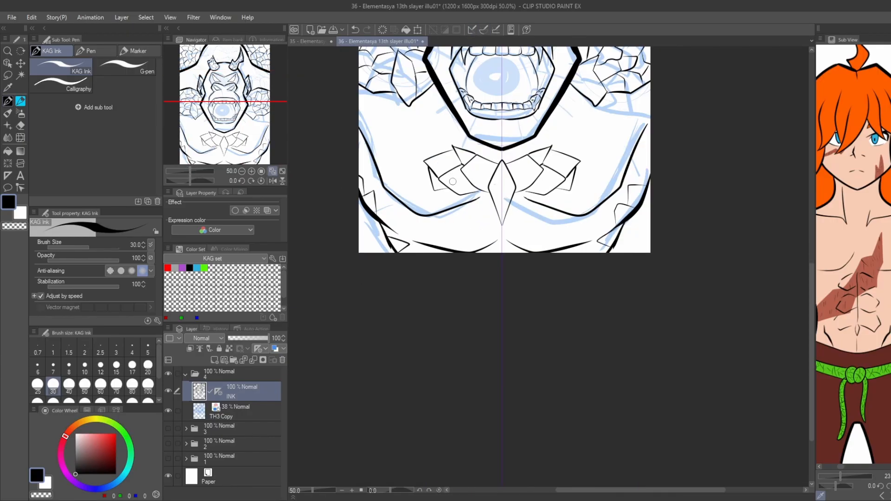
{"action": "scroll", "coordinate": [452, 182], "scroll_direction": "down", "scroll_amount": 1}
{"action": "mouse_move", "coordinate": [348, 122]}
{"action": "left_mouse_down"}
{"action": "mouse_move", "coordinate": [398, 232]}
{"action": "mouse_move", "coordinate": [397, 274]}
{"action": "left_mouse_up"}
{"action": "scroll", "coordinate": [530, 220], "scroll_direction": "up", "scroll_amount": 4}
{"action": "mouse_move", "coordinate": [549, 324]}
{"action": "left_mouse_down"}
{"action": "mouse_move", "coordinate": [514, 321]}
{"action": "mouse_move", "coordinate": [475, 298]}
{"action": "left_mouse_up"}
{"action": "left_click_drag", "start_coordinate": [478, 300], "coordinate": [431, 277]}
{"action": "left_click_drag", "start_coordinate": [432, 257], "coordinate": [521, 250]}
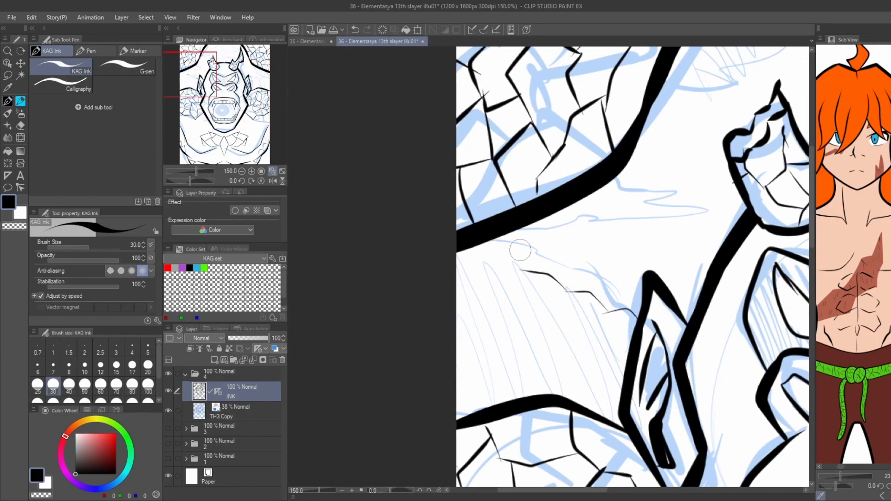
{"action": "key", "text": "ctrl+z"}
{"action": "key", "text": "ctrl+z"}
Set the pen's stabilization to 0 and ink jagged crack lines beside both ears.
{"action": "left_click", "coordinate": [47, 287]}
{"action": "left_click_drag", "start_coordinate": [639, 338], "coordinate": [590, 317]}
{"action": "left_click_drag", "start_coordinate": [602, 321], "coordinate": [480, 249]}
{"action": "scroll", "coordinate": [479, 242], "scroll_direction": "down", "scroll_amount": 2}
{"action": "scroll", "coordinate": [590, 227], "scroll_direction": "up", "scroll_amount": 1}
{"action": "left_click_drag", "start_coordinate": [764, 239], "coordinate": [576, 231]}
{"action": "mouse_move", "coordinate": [628, 333]}
{"action": "left_mouse_down"}
{"action": "mouse_move", "coordinate": [657, 321]}
{"action": "mouse_move", "coordinate": [727, 261]}
{"action": "left_mouse_up"}
Ink jagged crack lines running from the page's top edge to the body outline on both sides of the horns.
{"action": "scroll", "coordinate": [550, 174], "scroll_direction": "down", "scroll_amount": 1}
{"action": "left_click_drag", "start_coordinate": [404, 144], "coordinate": [487, 220]}
{"action": "left_click_drag", "start_coordinate": [505, 174], "coordinate": [485, 194]}
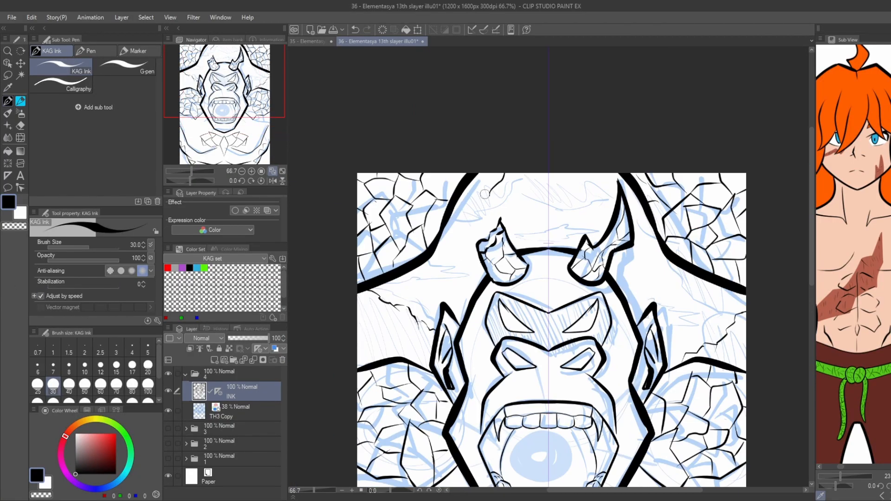
{"action": "left_click_drag", "start_coordinate": [607, 196], "coordinate": [615, 206]}
Ink fine horizontal scratch-like cracks beside the head and in the space above it between the horns.
{"action": "scroll", "coordinate": [449, 258], "scroll_direction": "up", "scroll_amount": 1}
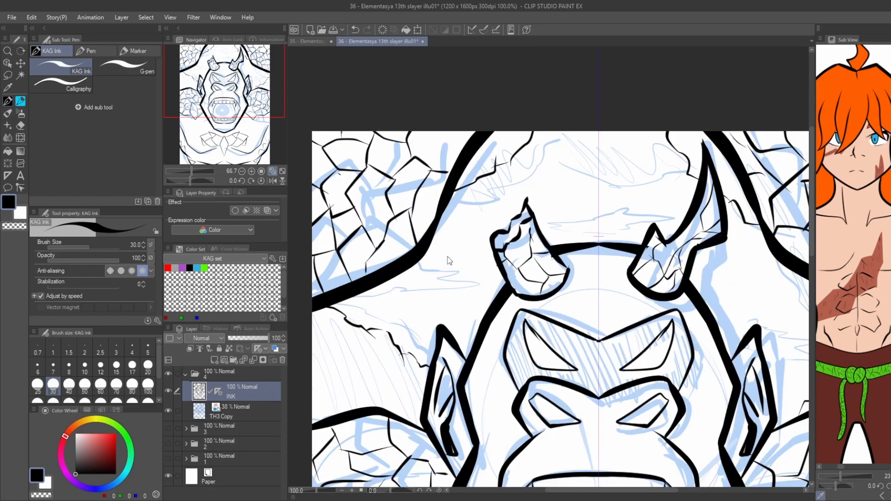
{"action": "left_click_drag", "start_coordinate": [419, 264], "coordinate": [478, 278]}
{"action": "left_click_drag", "start_coordinate": [478, 278], "coordinate": [363, 293]}
{"action": "mouse_move", "coordinate": [598, 218]}
{"action": "left_mouse_down"}
{"action": "mouse_move", "coordinate": [616, 211]}
{"action": "mouse_move", "coordinate": [650, 234]}
{"action": "mouse_move", "coordinate": [548, 220]}
{"action": "left_mouse_up"}
{"action": "scroll", "coordinate": [627, 249], "scroll_direction": "down", "scroll_amount": 1}
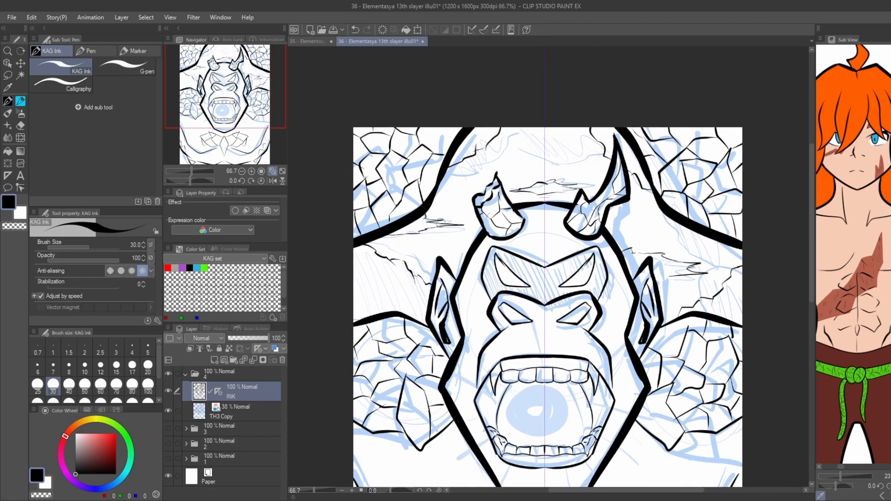
{"action": "left_click_drag", "start_coordinate": [441, 223], "coordinate": [456, 205]}
{"action": "mouse_move", "coordinate": [432, 249]}
{"action": "left_mouse_down"}
{"action": "mouse_move", "coordinate": [446, 257]}
{"action": "mouse_move", "coordinate": [433, 248]}
{"action": "left_mouse_up"}
{"action": "key", "text": "ctrl+z"}
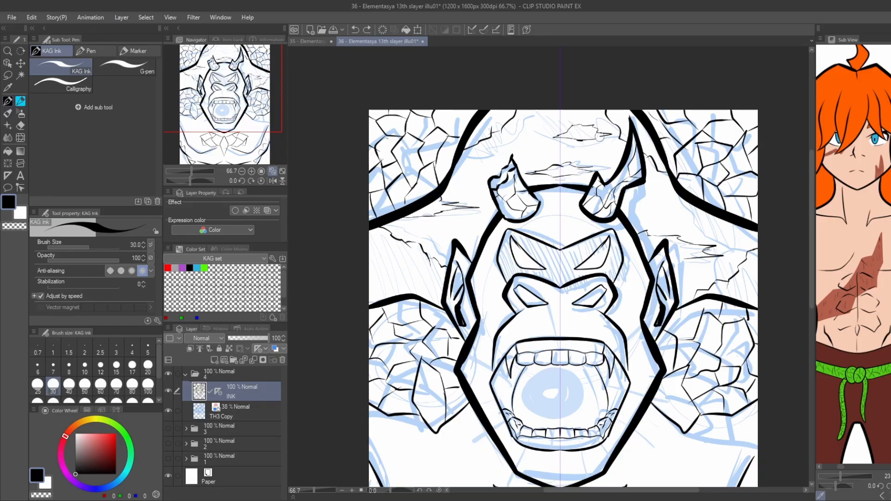
Finish the crack detail above the head and hide the blue TH3 Copy sketch layer.
{"action": "left_click_drag", "start_coordinate": [601, 137], "coordinate": [585, 140]}
{"action": "scroll", "coordinate": [587, 140], "scroll_direction": "down", "scroll_amount": 1}
{"action": "left_click_drag", "start_coordinate": [587, 139], "coordinate": [558, 65]}
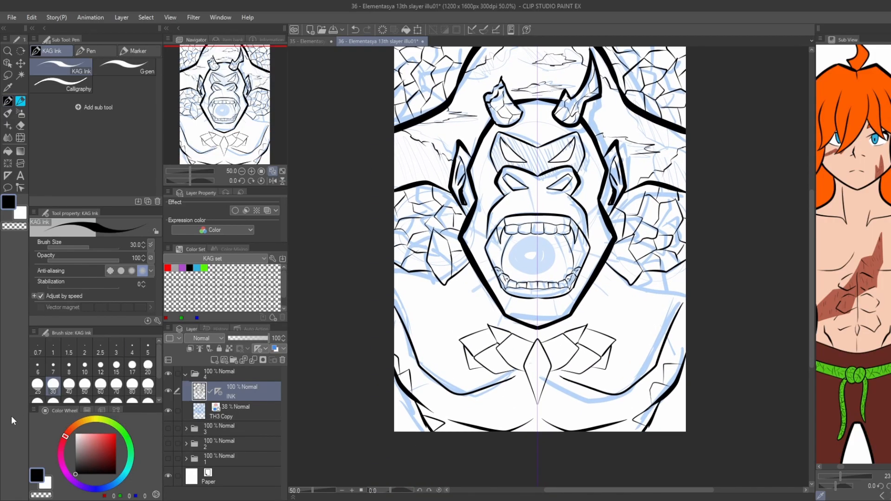
{"action": "left_click_drag", "start_coordinate": [372, 304], "coordinate": [319, 326]}
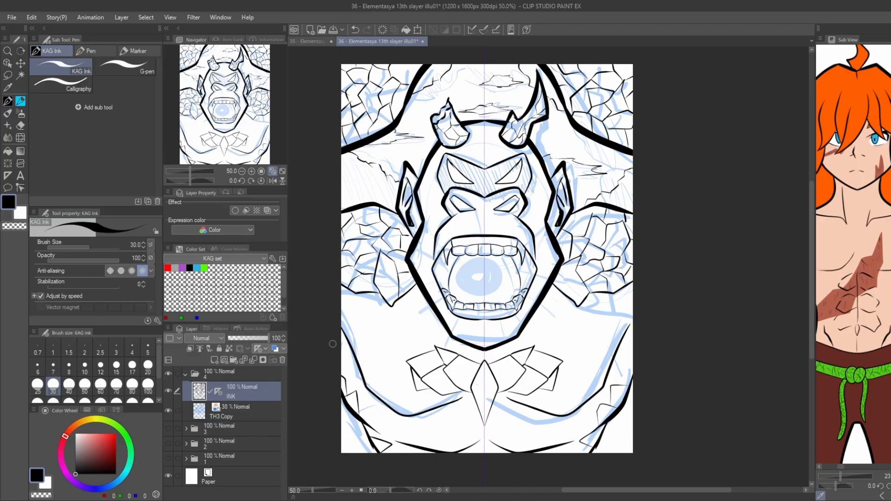
{"action": "left_click", "coordinate": [168, 412]}
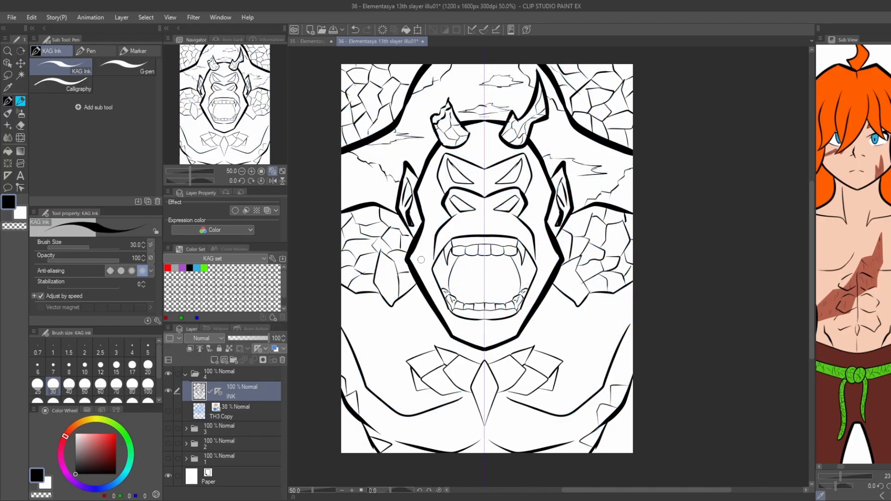
Ink short zigzag scratch marks on both cheeks, the temples and the forehead between the horns.
{"action": "scroll", "coordinate": [421, 260], "scroll_direction": "up", "scroll_amount": 2}
{"action": "left_click_drag", "start_coordinate": [419, 260], "coordinate": [417, 251]}
{"action": "left_click_drag", "start_coordinate": [689, 266], "coordinate": [679, 269]}
{"action": "left_click_drag", "start_coordinate": [557, 160], "coordinate": [571, 218]}
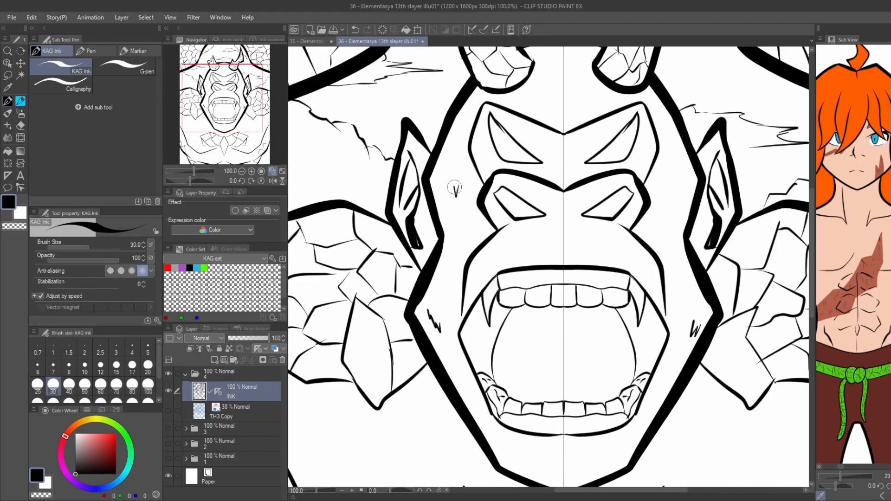
{"action": "left_click_drag", "start_coordinate": [458, 194], "coordinate": [450, 177]}
{"action": "left_click_drag", "start_coordinate": [553, 163], "coordinate": [545, 205]}
{"action": "left_click_drag", "start_coordinate": [675, 210], "coordinate": [670, 210]}
{"action": "mouse_move", "coordinate": [546, 166]}
{"action": "left_mouse_down"}
{"action": "mouse_move", "coordinate": [577, 230]}
{"action": "mouse_move", "coordinate": [582, 176]}
{"action": "mouse_move", "coordinate": [563, 208]}
{"action": "left_mouse_up"}
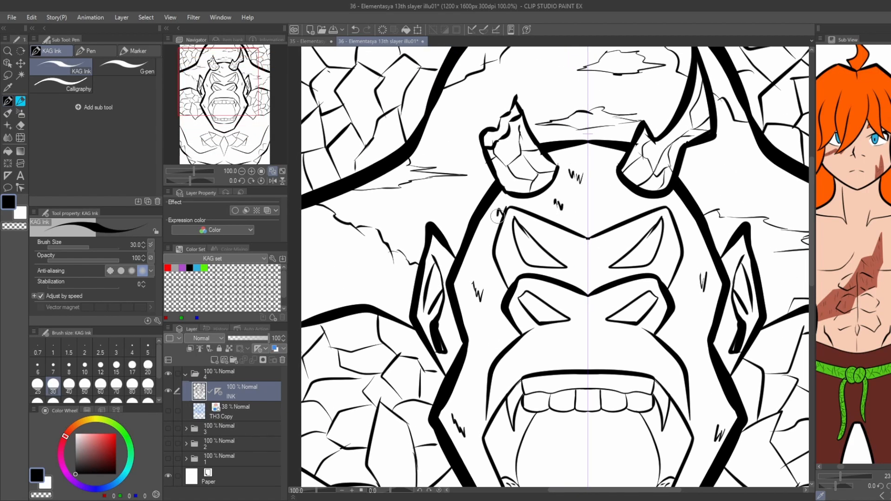
Ink more scratch marks along the cheeks, jaw and chin, plus a short line below the lower lip.
{"action": "left_click_drag", "start_coordinate": [709, 323], "coordinate": [699, 324]}
{"action": "left_click_drag", "start_coordinate": [638, 286], "coordinate": [626, 181]}
{"action": "left_click_drag", "start_coordinate": [481, 399], "coordinate": [469, 385]}
{"action": "mouse_move", "coordinate": [644, 448]}
{"action": "left_mouse_down"}
{"action": "mouse_move", "coordinate": [633, 459]}
{"action": "mouse_move", "coordinate": [630, 451]}
{"action": "left_mouse_up"}
{"action": "left_click_drag", "start_coordinate": [515, 449], "coordinate": [529, 464]}
{"action": "mouse_move", "coordinate": [536, 460]}
{"action": "left_mouse_down"}
{"action": "mouse_move", "coordinate": [543, 467]}
{"action": "mouse_move", "coordinate": [602, 446]}
{"action": "left_mouse_up"}
{"action": "key", "text": "ctrl+z"}
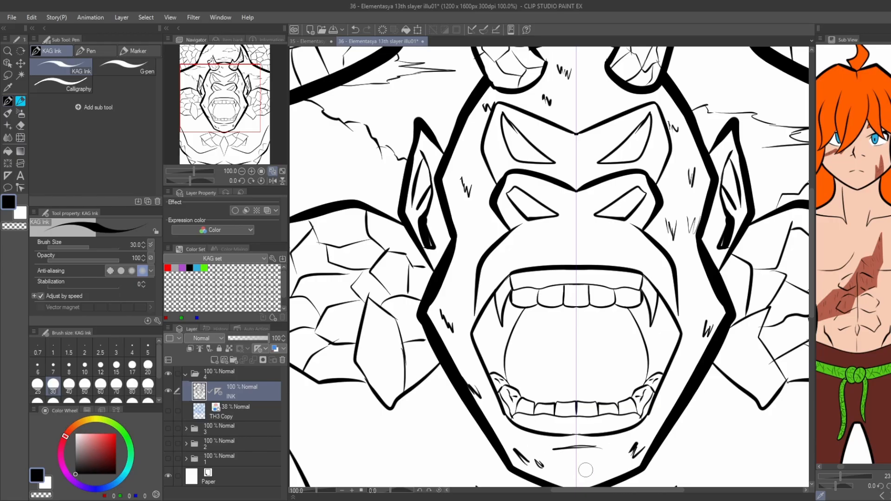
Add a few more small zigzag marks to the cheeks on both sides of the muzzle.
{"action": "scroll", "coordinate": [411, 158], "scroll_direction": "down", "scroll_amount": 1}
{"action": "scroll", "coordinate": [440, 237], "scroll_direction": "up", "scroll_amount": 1}
{"action": "left_click_drag", "start_coordinate": [434, 232], "coordinate": [445, 242]}
{"action": "left_click_drag", "start_coordinate": [671, 249], "coordinate": [682, 252]}
{"action": "scroll", "coordinate": [446, 167], "scroll_direction": "down", "scroll_amount": 1}
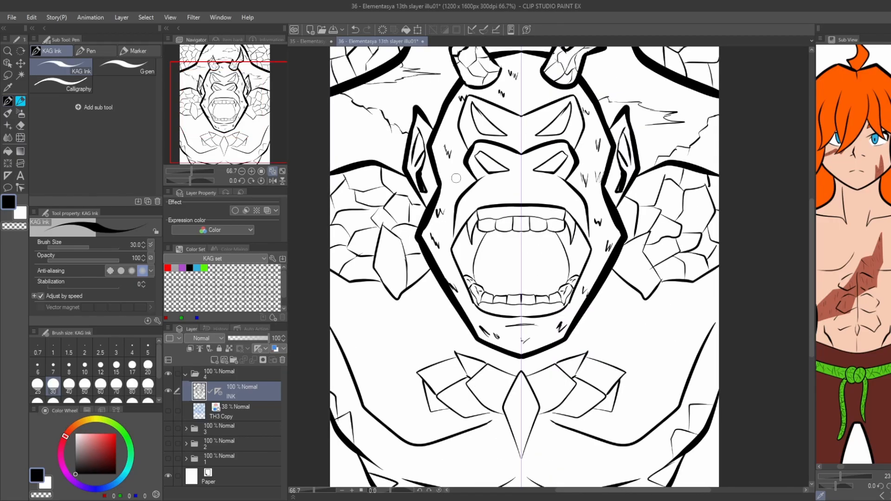
{"action": "left_click_drag", "start_coordinate": [446, 176], "coordinate": [457, 181]}
Add a new layer named B directly beneath the INK layer.
{"action": "scroll", "coordinate": [402, 143], "scroll_direction": "down", "scroll_amount": 1}
{"action": "left_click_drag", "start_coordinate": [402, 142], "coordinate": [385, 139]}
{"action": "left_click", "coordinate": [215, 361]}
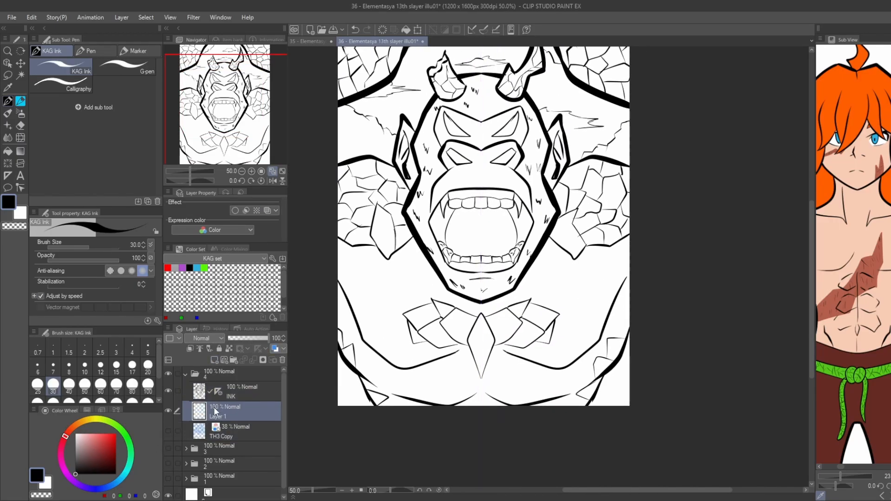
{"action": "type", "text": "B"}
{"action": "key", "text": "Return"}
Fill the inner mouth corners and the brow area around both eyes with black.
{"action": "key", "text": "g"}
{"action": "left_click", "coordinate": [439, 224]}
{"action": "left_click", "coordinate": [525, 223]}
{"action": "left_click", "coordinate": [481, 134]}
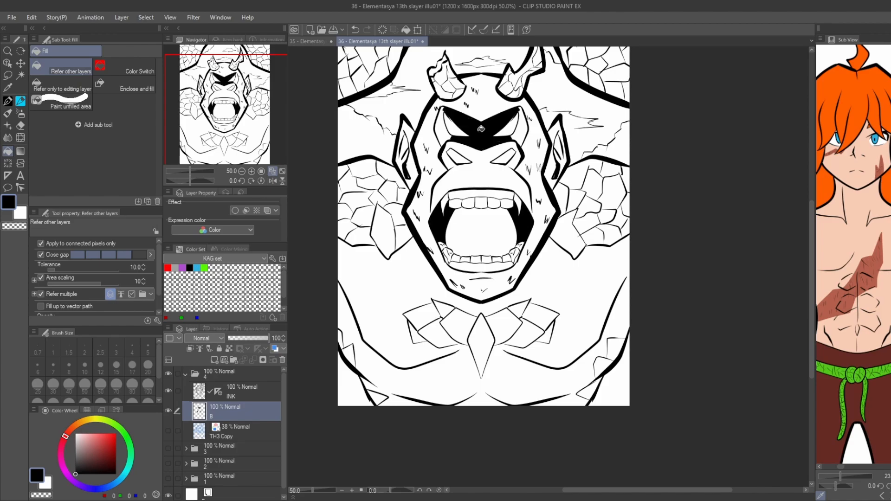
{"action": "left_click", "coordinate": [440, 129]}
{"action": "left_click", "coordinate": [523, 130]}
Outline and fill black shadows beneath the left chest muscle at the page's bottom edge.
{"action": "left_click_drag", "start_coordinate": [312, 196], "coordinate": [335, 175]}
{"action": "left_click_drag", "start_coordinate": [362, 247], "coordinate": [354, 205]}
{"action": "scroll", "coordinate": [491, 334], "scroll_direction": "up", "scroll_amount": 1}
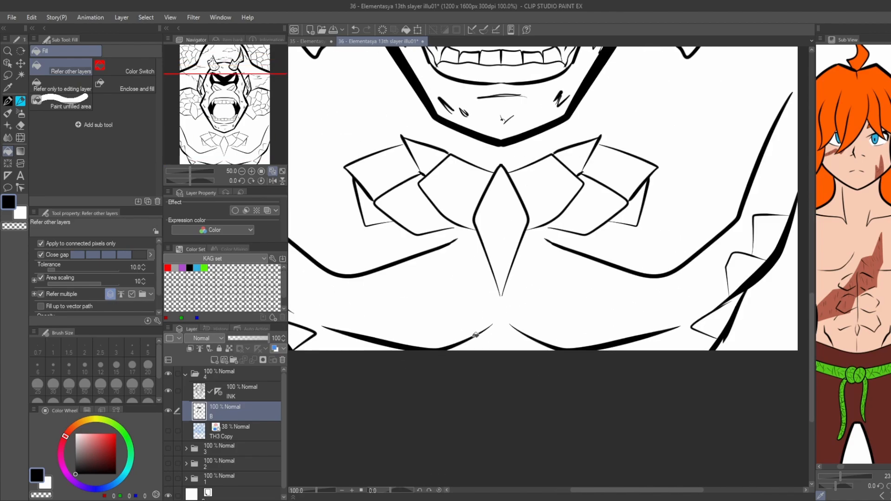
{"action": "key", "text": "p"}
{"action": "left_click_drag", "start_coordinate": [491, 326], "coordinate": [458, 352]}
{"action": "key", "text": "ctrl+z"}
{"action": "left_click_drag", "start_coordinate": [366, 352], "coordinate": [343, 333]}
{"action": "key", "text": "g"}
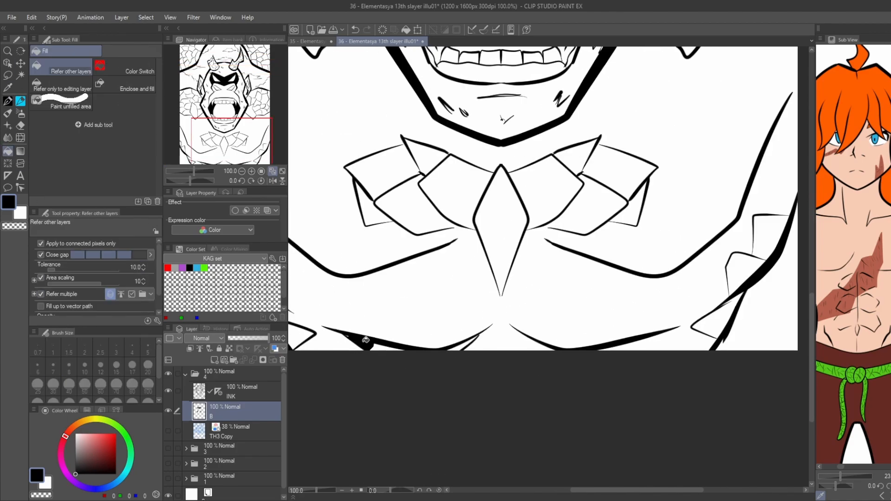
{"action": "left_click", "coordinate": [370, 343]}
{"action": "left_click", "coordinate": [466, 344]}
Outline and fill matching black shadows beneath the right chest muscle at the page's bottom edge.
{"action": "key", "text": "p"}
{"action": "left_click_drag", "start_coordinate": [662, 334], "coordinate": [632, 353]}
{"action": "key", "text": "g"}
Outline and fill black shadow wedges between the chest contours and the page's side edges on both sides.
{"action": "key", "text": "g"}
{"action": "left_click", "coordinate": [539, 345]}
{"action": "scroll", "coordinate": [426, 259], "scroll_direction": "down", "scroll_amount": 1}
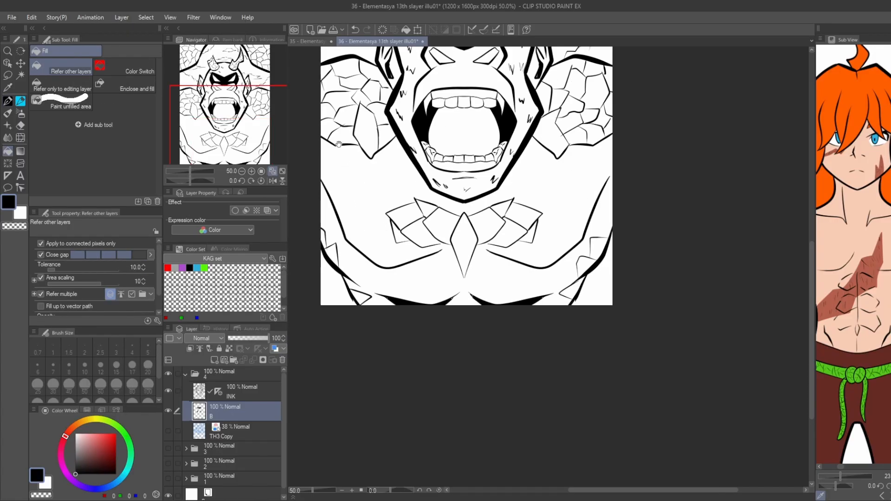
{"action": "left_click_drag", "start_coordinate": [426, 259], "coordinate": [484, 317]}
{"action": "key", "text": "p"}
{"action": "left_click_drag", "start_coordinate": [375, 265], "coordinate": [398, 287]}
{"action": "key", "text": "g"}
{"action": "left_click", "coordinate": [385, 260]}
{"action": "key", "text": "p"}
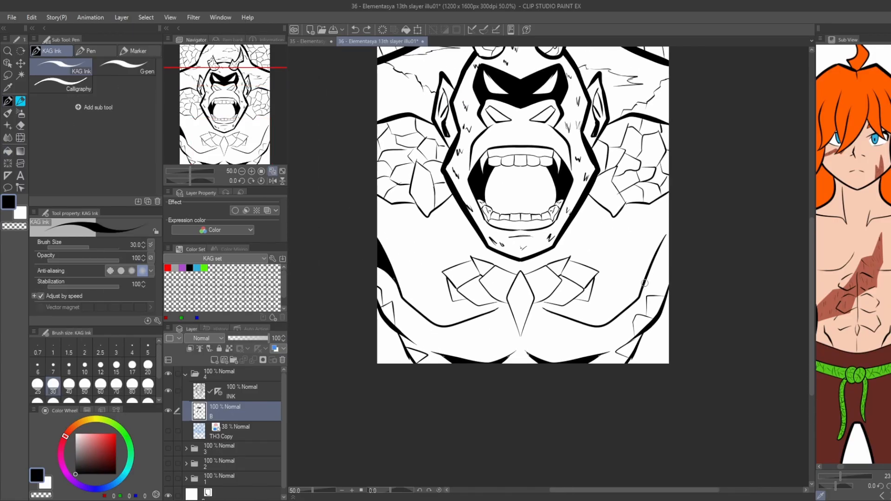
{"action": "left_click_drag", "start_coordinate": [644, 284], "coordinate": [669, 268]}
{"action": "key", "text": "g"}
{"action": "left_click", "coordinate": [663, 257]}
Outline and fill a black shadow along the outside of the jaw on the right half of the face.
{"action": "scroll", "coordinate": [397, 186], "scroll_direction": "down", "scroll_amount": 2}
{"action": "left_click_drag", "start_coordinate": [397, 186], "coordinate": [420, 222]}
{"action": "scroll", "coordinate": [471, 223], "scroll_direction": "up", "scroll_amount": 2}
{"action": "key", "text": "p"}
{"action": "key", "text": "ctrl+z"}
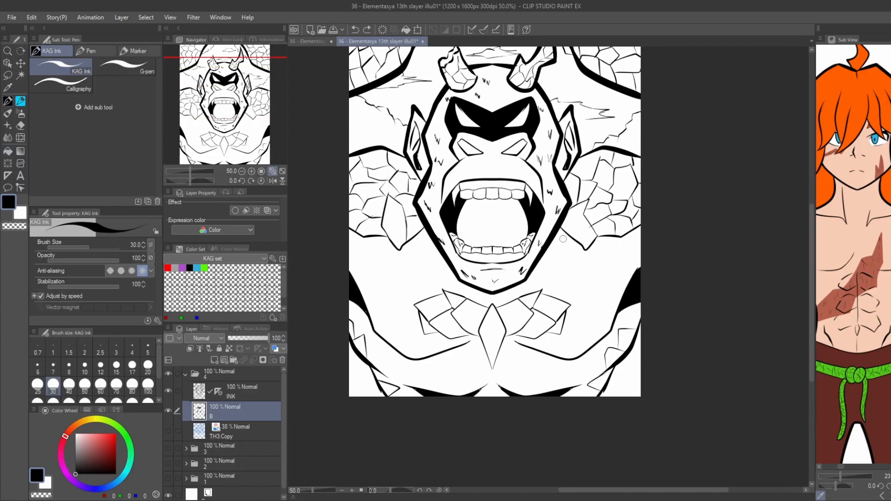
{"action": "key", "text": "g"}
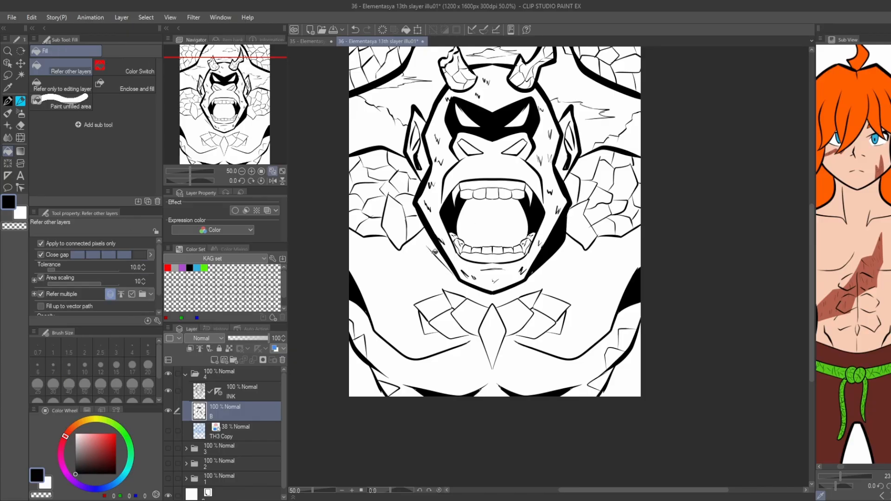
Outline and fill a mirrored black shadow along the outside of the jaw's left half.
{"action": "key", "text": "p"}
{"action": "mouse_move", "coordinate": [415, 208]}
{"action": "left_mouse_down"}
{"action": "mouse_move", "coordinate": [436, 260]}
{"action": "mouse_move", "coordinate": [455, 277]}
{"action": "left_mouse_up"}
{"action": "key", "text": "g"}
{"action": "left_click", "coordinate": [428, 243]}
{"action": "key", "text": "p"}
{"action": "key", "text": "g"}
{"action": "scroll", "coordinate": [339, 133], "scroll_direction": "down", "scroll_amount": 1}
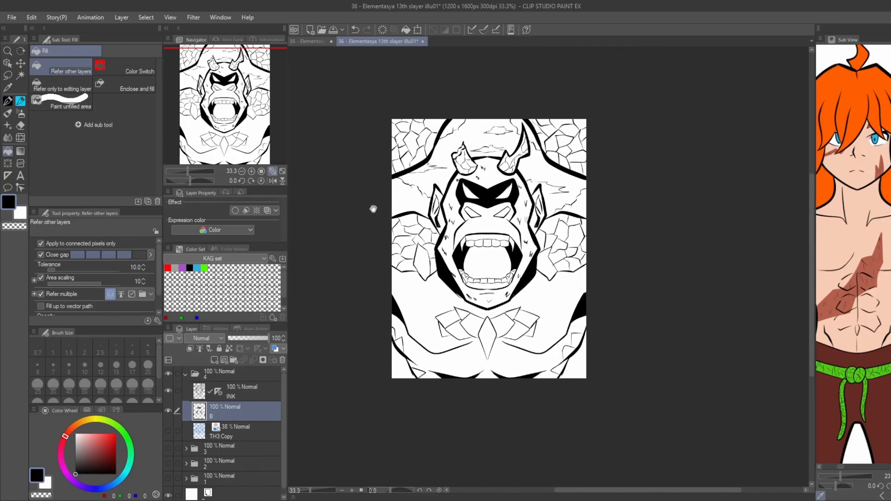
Fill both nostrils with black.
{"action": "left_click_drag", "start_coordinate": [373, 209], "coordinate": [420, 168]}
{"action": "scroll", "coordinate": [457, 191], "scroll_direction": "up", "scroll_amount": 1}
{"action": "left_click", "coordinate": [473, 214]}
{"action": "left_click", "coordinate": [517, 214]}
{"action": "scroll", "coordinate": [513, 263], "scroll_direction": "up", "scroll_amount": 3}
{"action": "scroll", "coordinate": [511, 262], "scroll_direction": "down", "scroll_amount": 2}
{"action": "left_click_drag", "start_coordinate": [407, 218], "coordinate": [378, 208]}
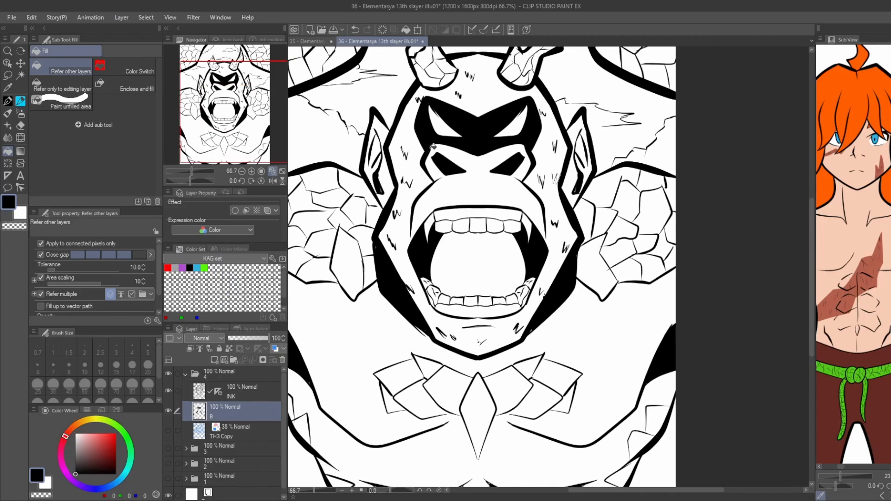
Switch to the INK layer and try a crease line beneath the nostrils, undoing the attempt.
{"action": "scroll", "coordinate": [468, 144], "scroll_direction": "up", "scroll_amount": 2}
{"action": "left_click_drag", "start_coordinate": [481, 179], "coordinate": [495, 206]}
{"action": "left_click", "coordinate": [251, 393]}
{"action": "key", "text": "p"}
{"action": "key", "text": "g"}
{"action": "mouse_move", "coordinate": [569, 256]}
{"action": "left_mouse_down"}
{"action": "mouse_move", "coordinate": [521, 234]}
{"action": "mouse_move", "coordinate": [510, 239]}
{"action": "left_mouse_up"}
{"action": "key", "text": "ctrl+z"}
{"action": "key", "text": "p"}
{"action": "key", "text": "ctrl+z"}
Try to ink crease strokes under both nostrils and undo them.
{"action": "key", "text": "g"}
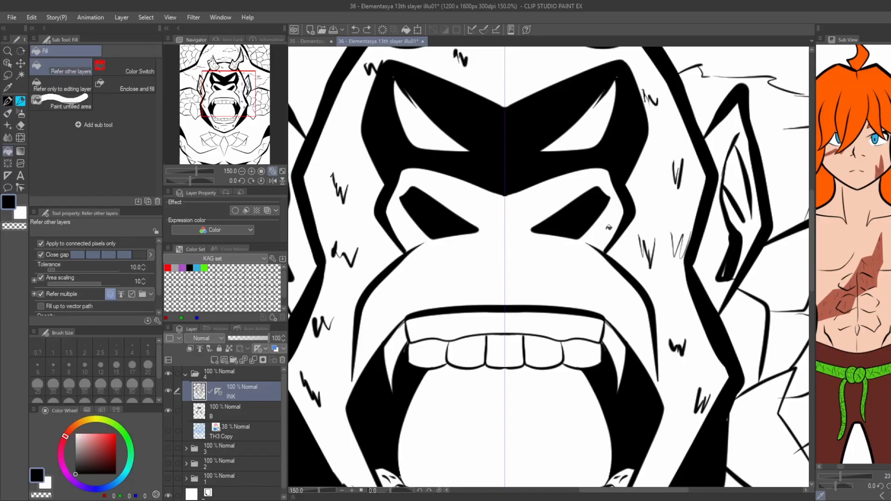
{"action": "key", "text": "p"}
{"action": "left_click_drag", "start_coordinate": [590, 242], "coordinate": [522, 240]}
{"action": "left_click_drag", "start_coordinate": [401, 222], "coordinate": [449, 246]}
{"action": "scroll", "coordinate": [449, 246], "scroll_direction": "down", "scroll_amount": 1}
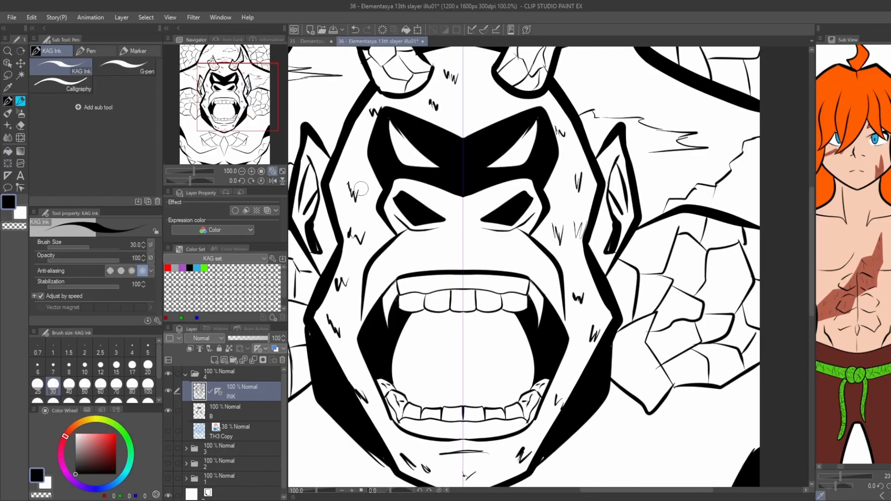
{"action": "key", "text": "ctrl+z"}
{"action": "key", "text": "ctrl+z"}
Turn on special-ruler snapping, ink mirrored curved wrinkles on both sides of the muzzle, and turn snapping off again.
{"action": "key", "text": "g"}
{"action": "left_click", "coordinate": [484, 29]}
{"action": "key", "text": "p"}
{"action": "left_click_drag", "start_coordinate": [384, 255], "coordinate": [411, 241]}
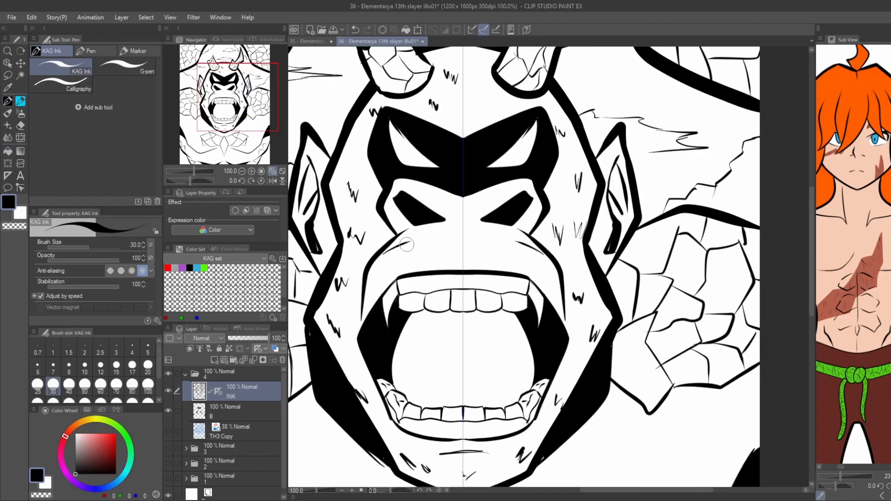
{"action": "key", "text": "g"}
{"action": "key", "text": "p"}
{"action": "key", "text": "g"}
{"action": "key", "text": "ctrl+z"}
{"action": "key", "text": "p"}
{"action": "key", "text": "g"}
{"action": "scroll", "coordinate": [485, 241], "scroll_direction": "down", "scroll_amount": 2}
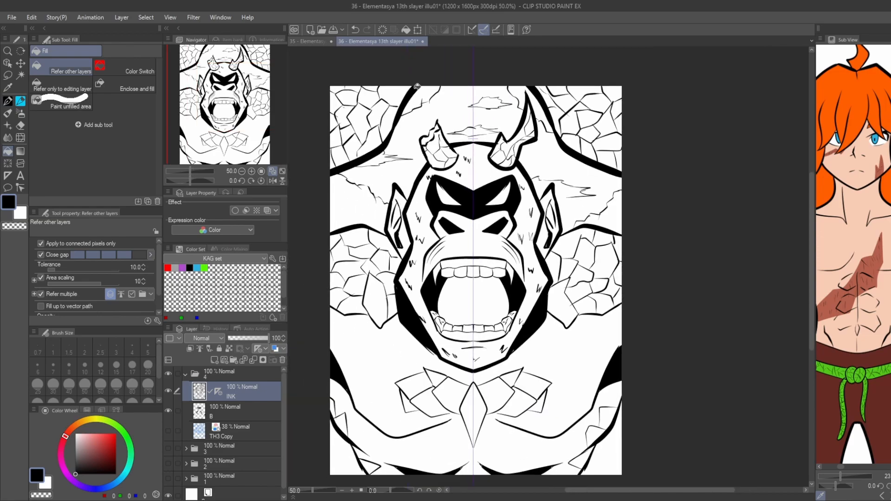
{"action": "left_click", "coordinate": [484, 29]}
Add a new layer between layer B and the TH3 Copy sketch layer.
{"action": "scroll", "coordinate": [463, 151], "scroll_direction": "down", "scroll_amount": 1}
{"action": "left_click_drag", "start_coordinate": [458, 158], "coordinate": [480, 172]}
{"action": "scroll", "coordinate": [475, 174], "scroll_direction": "up", "scroll_amount": 1}
{"action": "left_click", "coordinate": [223, 413]}
{"action": "left_click_drag", "start_coordinate": [363, 364], "coordinate": [363, 311]}
{"action": "left_click", "coordinate": [215, 437]}
{"action": "key", "text": "ctrl+shift+n"}
{"action": "key", "text": "ctrl+shift+n"}
{"action": "key", "text": "ctrl+z"}
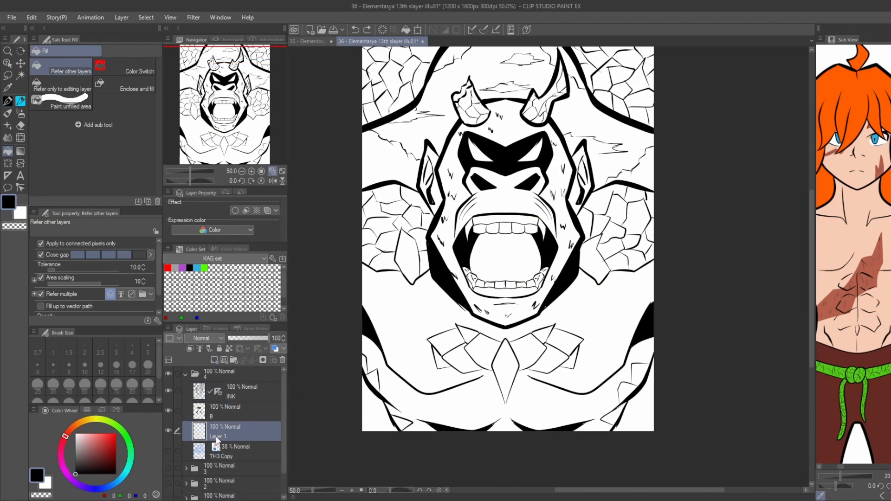
Name the new layer BG and fill the background beside the torso at both lower page corners with black.
{"action": "left_click", "coordinate": [371, 416]}
{"action": "left_click", "coordinate": [646, 415]}
{"action": "mouse_move", "coordinate": [332, 165]}
{"action": "left_mouse_down"}
{"action": "mouse_move", "coordinate": [374, 246]}
{"action": "mouse_move", "coordinate": [364, 230]}
{"action": "left_mouse_up"}
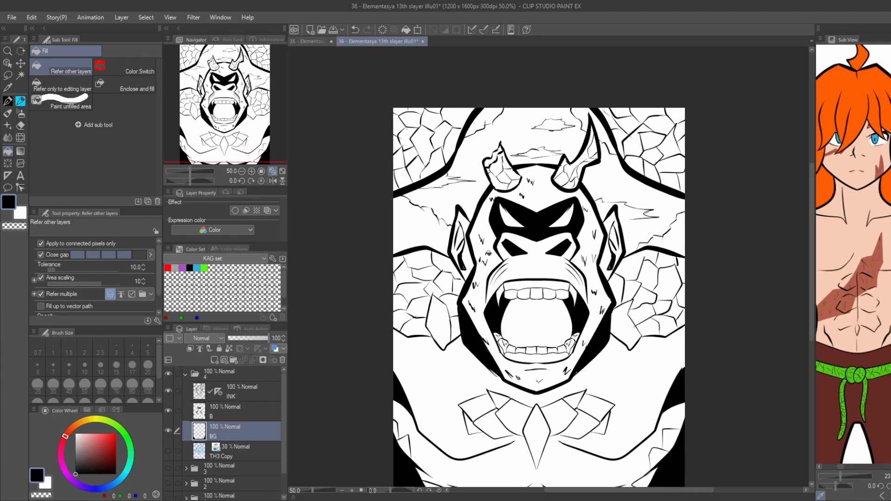
Select a small cheek area and create a circle tone layer from it at frequency 85 and 60% density.
{"action": "key", "text": "m"}
{"action": "left_click_drag", "start_coordinate": [483, 244], "coordinate": [486, 267]}
{"action": "key", "text": "g"}
{"action": "left_click", "coordinate": [551, 284]}
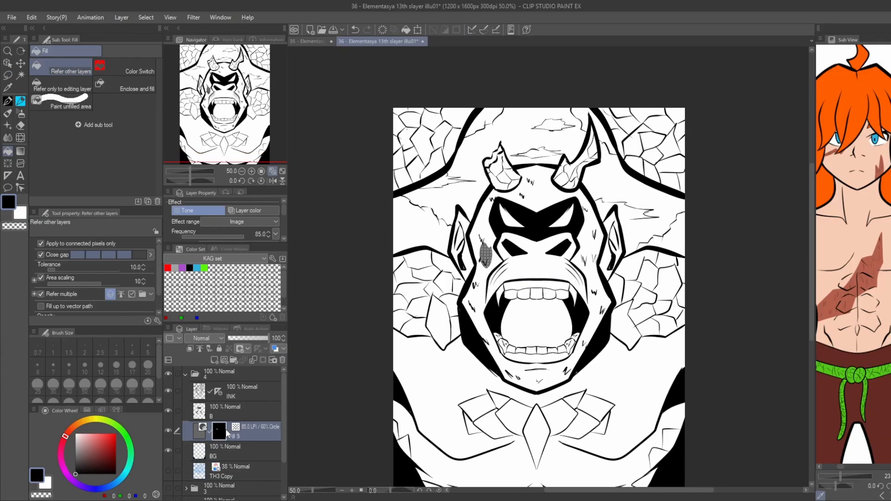
Fill the creature's head around the face with the 60% circle tone, closing outline gaps on the tone mask.
{"action": "left_click", "coordinate": [487, 271]}
{"action": "key", "text": "p"}
{"action": "left_click_drag", "start_coordinate": [503, 369], "coordinate": [508, 377]}
{"action": "left_click_drag", "start_coordinate": [475, 243], "coordinate": [481, 249]}
{"action": "key", "text": "g"}
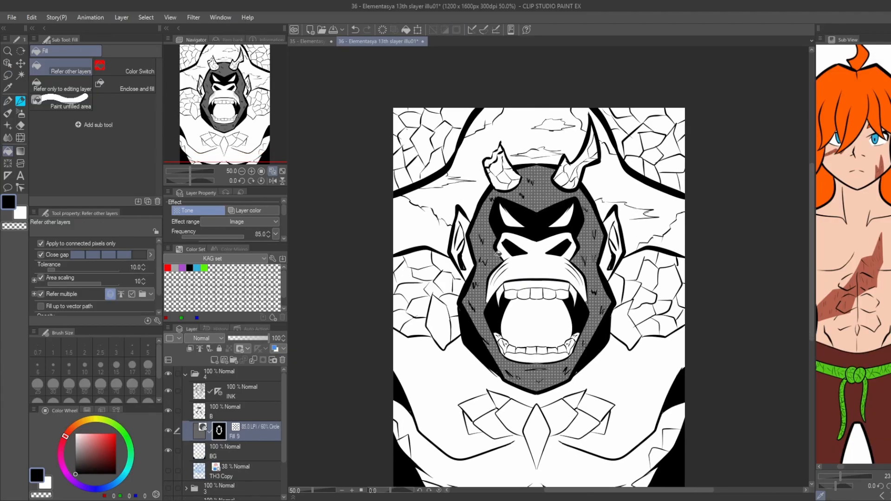
Create a darker 85 lpi, 80% circle tone layer and fill the rocky patch left of the jaw with it.
{"action": "left_click_drag", "start_coordinate": [391, 223], "coordinate": [382, 225]}
{"action": "key", "text": "m"}
{"action": "left_click", "coordinate": [494, 348]}
{"action": "mouse_move", "coordinate": [422, 317]}
{"action": "left_mouse_down"}
{"action": "mouse_move", "coordinate": [433, 333]}
{"action": "mouse_move", "coordinate": [443, 306]}
{"action": "mouse_move", "coordinate": [414, 305]}
{"action": "mouse_move", "coordinate": [382, 285]}
{"action": "left_mouse_up"}
{"action": "key", "text": "Return"}
{"action": "key", "text": "g"}
{"action": "left_click", "coordinate": [429, 325]}
Fill every facet of both horns with the darker circle tone.
{"action": "scroll", "coordinate": [501, 183], "scroll_direction": "up", "scroll_amount": 2}
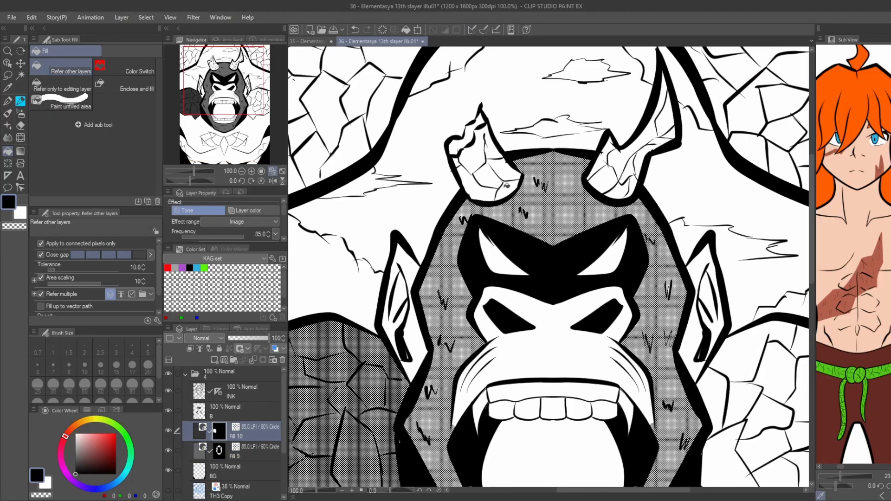
{"action": "mouse_move", "coordinate": [501, 183]}
{"action": "left_mouse_down"}
{"action": "mouse_move", "coordinate": [498, 160]}
{"action": "mouse_move", "coordinate": [465, 137]}
{"action": "left_mouse_up"}
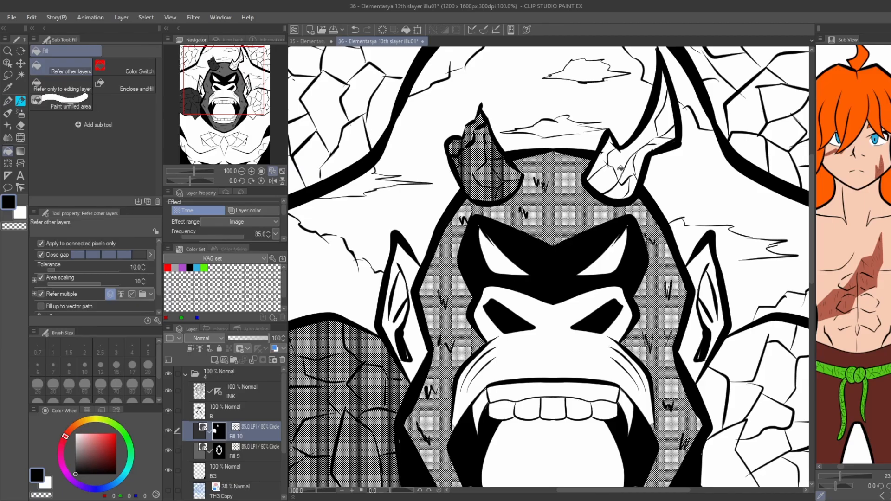
{"action": "mouse_move", "coordinate": [612, 181]}
{"action": "left_mouse_down"}
{"action": "mouse_move", "coordinate": [668, 109]}
{"action": "mouse_move", "coordinate": [653, 142]}
{"action": "left_mouse_up"}
{"action": "key", "text": "p"}
{"action": "key", "text": "g"}
{"action": "scroll", "coordinate": [637, 142], "scroll_direction": "down", "scroll_amount": 2}
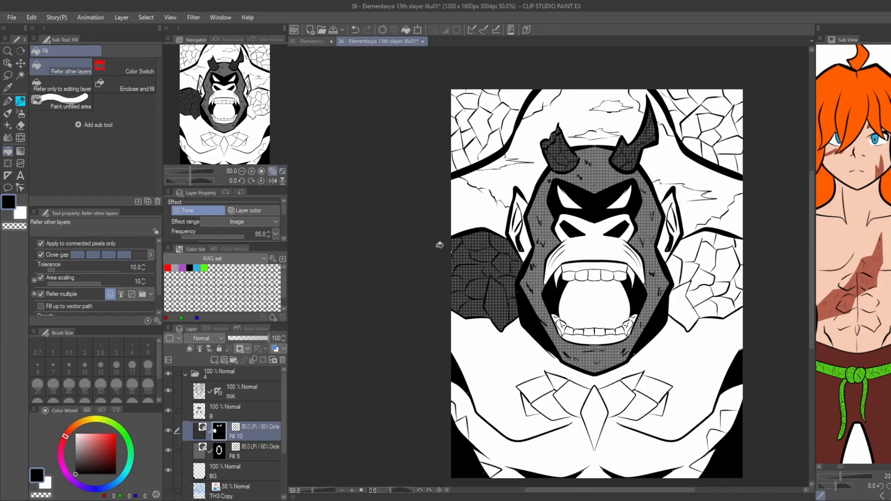
Fill the rocky patch in the page's upper-left corner with the darker tone and touch up its edge.
{"action": "key", "text": "p"}
{"action": "key", "text": "g"}
{"action": "mouse_move", "coordinate": [496, 147]}
{"action": "left_mouse_down"}
{"action": "mouse_move", "coordinate": [461, 95]}
{"action": "mouse_move", "coordinate": [498, 121]}
{"action": "left_mouse_up"}
{"action": "key", "text": "p"}
{"action": "left_click_drag", "start_coordinate": [465, 156], "coordinate": [456, 167]}
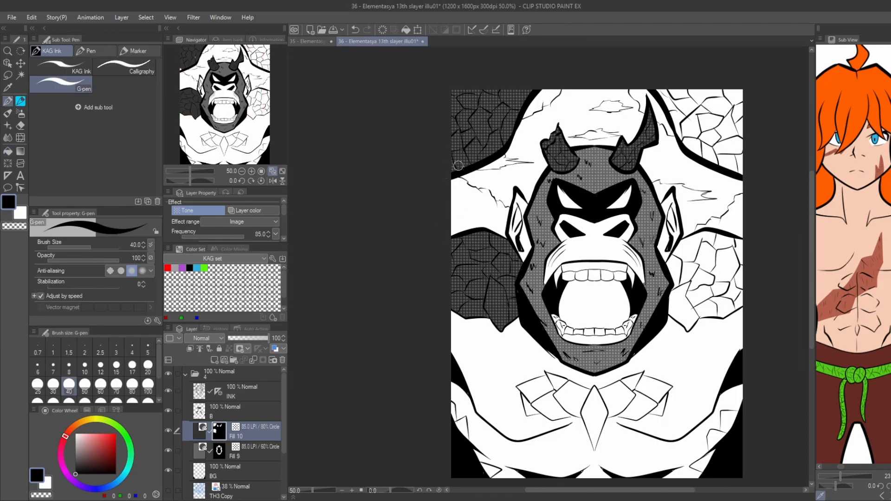
Fill the two rocky patches on the creature's right half, beside the jaw and in the page's upper corner, with the darker tone.
{"action": "key", "text": "g"}
{"action": "left_click_drag", "start_coordinate": [621, 212], "coordinate": [550, 214]}
{"action": "left_click_drag", "start_coordinate": [609, 267], "coordinate": [667, 299]}
{"action": "left_click_drag", "start_coordinate": [599, 112], "coordinate": [588, 168]}
{"action": "left_click_drag", "start_coordinate": [586, 158], "coordinate": [661, 188]}
Fill the central diamond stone and the angular rock plates on the chest with the darker tone.
{"action": "left_click_drag", "start_coordinate": [437, 143], "coordinate": [468, 62]}
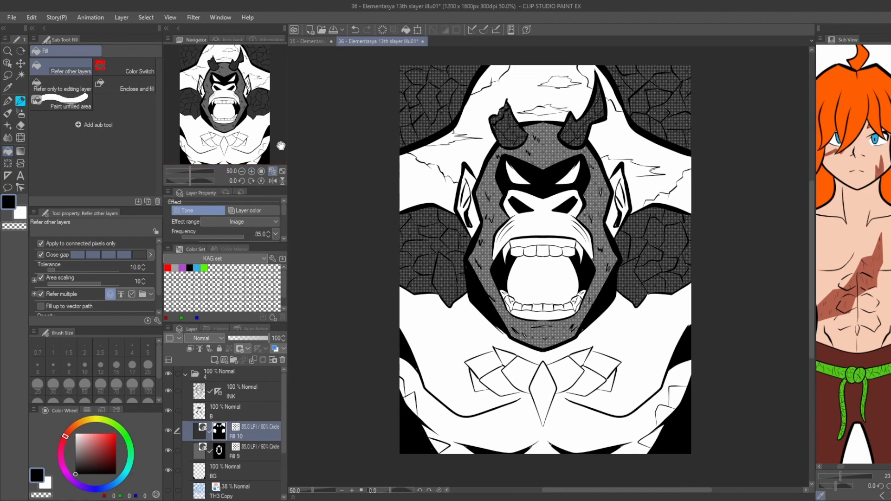
{"action": "left_click_drag", "start_coordinate": [480, 319], "coordinate": [480, 280]}
{"action": "left_click_drag", "start_coordinate": [480, 321], "coordinate": [613, 331]}
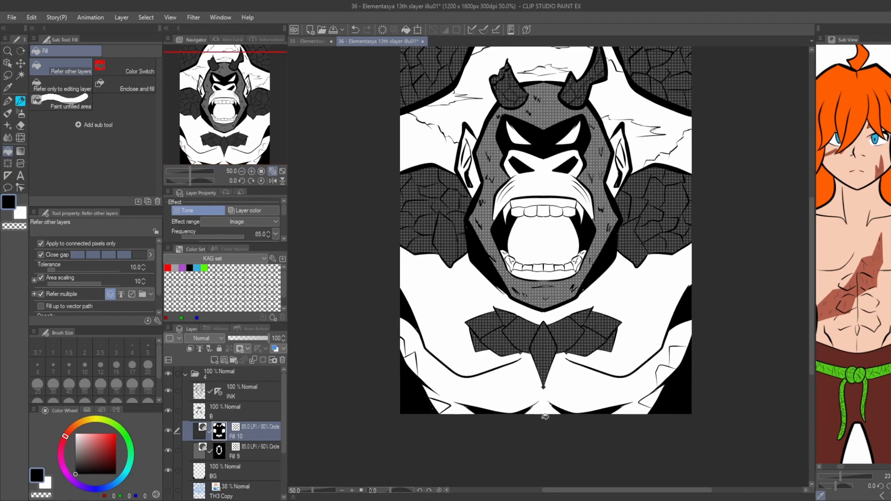
Erase the stray bits of dark tone spilling below the rock plates on both sides of the chest diamond.
{"action": "key", "text": "e"}
{"action": "key", "text": "g"}
{"action": "scroll", "coordinate": [516, 353], "scroll_direction": "up", "scroll_amount": 3}
{"action": "key", "text": "e"}
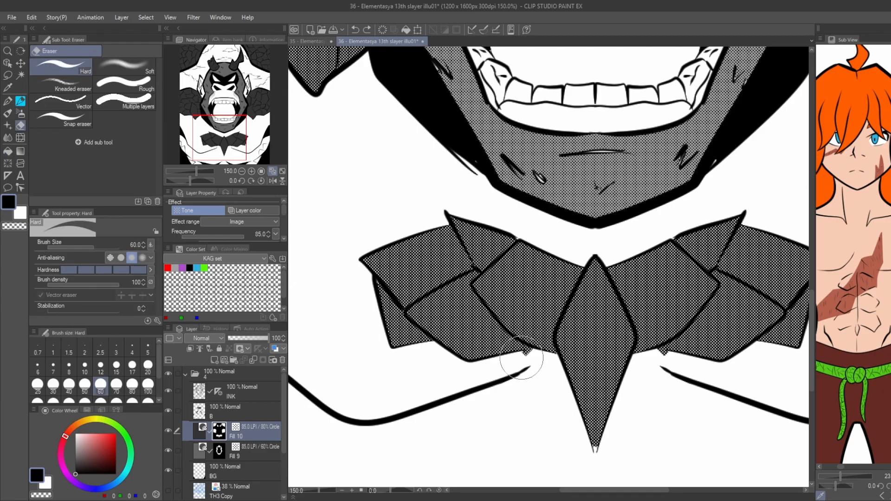
{"action": "left_click_drag", "start_coordinate": [521, 359], "coordinate": [526, 357]}
{"action": "left_click", "coordinate": [668, 364]}
Fill the small rocky patches along both lower sides of the creature's body with the darker tone.
{"action": "key", "text": "g"}
{"action": "scroll", "coordinate": [386, 309], "scroll_direction": "down", "scroll_amount": 4}
{"action": "scroll", "coordinate": [384, 281], "scroll_direction": "up", "scroll_amount": 4}
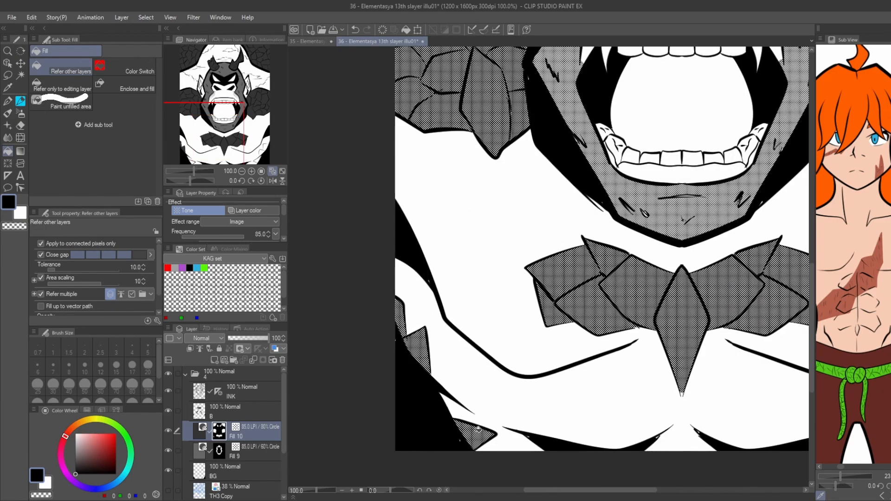
{"action": "scroll", "coordinate": [409, 325], "scroll_direction": "down", "scroll_amount": 3}
{"action": "key", "text": "p"}
{"action": "key", "text": "g"}
{"action": "scroll", "coordinate": [449, 245], "scroll_direction": "down", "scroll_amount": 2}
{"action": "scroll", "coordinate": [448, 245], "scroll_direction": "up", "scroll_amount": 1}
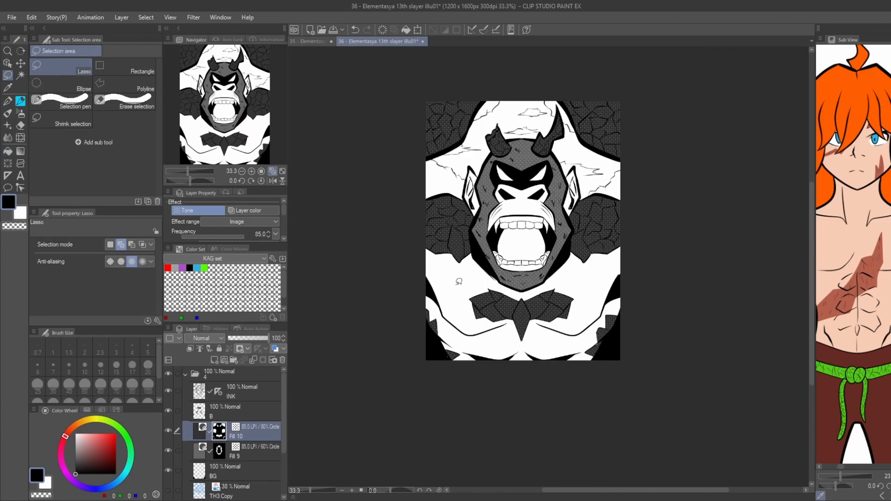
Add a lighter 30% circle tone at 85 LPI over the creature's chest, shoulders and muzzle.
{"action": "left_click", "coordinate": [156, 174]}
{"action": "left_click", "coordinate": [454, 273]}
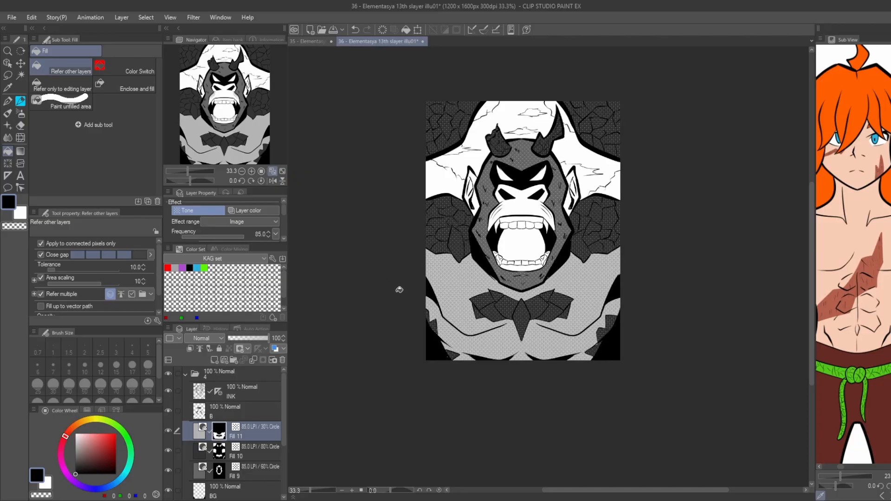
{"action": "scroll", "coordinate": [515, 200], "scroll_direction": "up", "scroll_amount": 2}
{"action": "left_click", "coordinate": [483, 225]}
Fill both pointed ears with the 30% circle tone, touching up the remaining gaps.
{"action": "left_click", "coordinate": [465, 207]}
{"action": "left_click", "coordinate": [416, 211]}
{"action": "left_click", "coordinate": [404, 194]}
{"action": "key", "text": "p"}
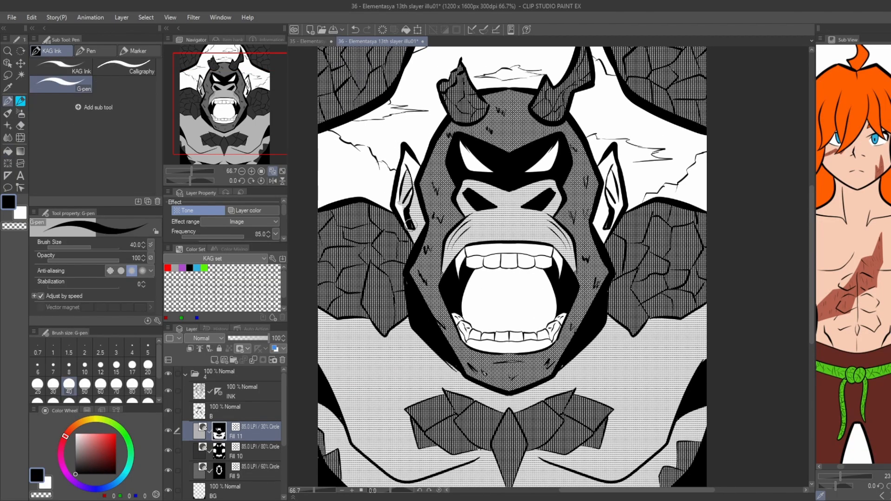
{"action": "left_click_drag", "start_coordinate": [406, 218], "coordinate": [407, 154]}
{"action": "key", "text": "g"}
{"action": "left_click", "coordinate": [603, 212]}
{"action": "left_click", "coordinate": [619, 204]}
{"action": "left_click", "coordinate": [609, 162]}
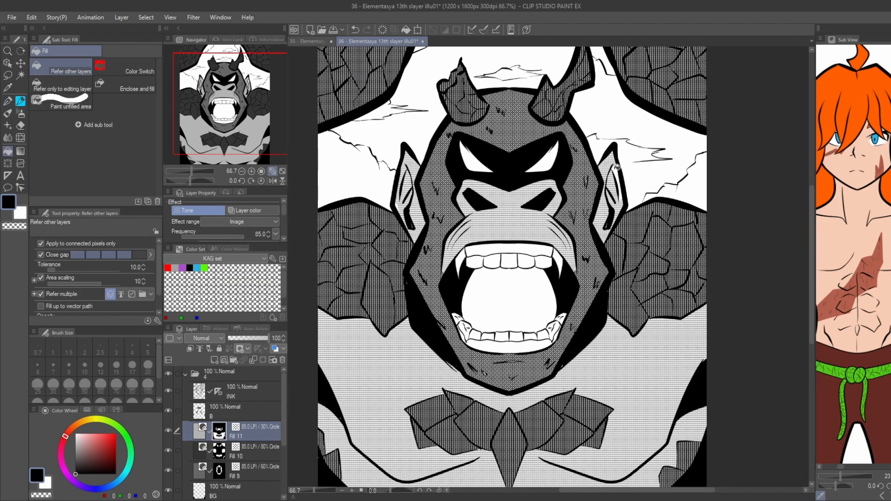
{"action": "key", "text": "p"}
{"action": "key", "text": "g"}
Fill the background areas beside the shoulders and around the cracked shape behind the head with the 60% circle tone.
{"action": "scroll", "coordinate": [563, 152], "scroll_direction": "down", "scroll_amount": 2}
{"action": "left_click_drag", "start_coordinate": [431, 116], "coordinate": [430, 133]}
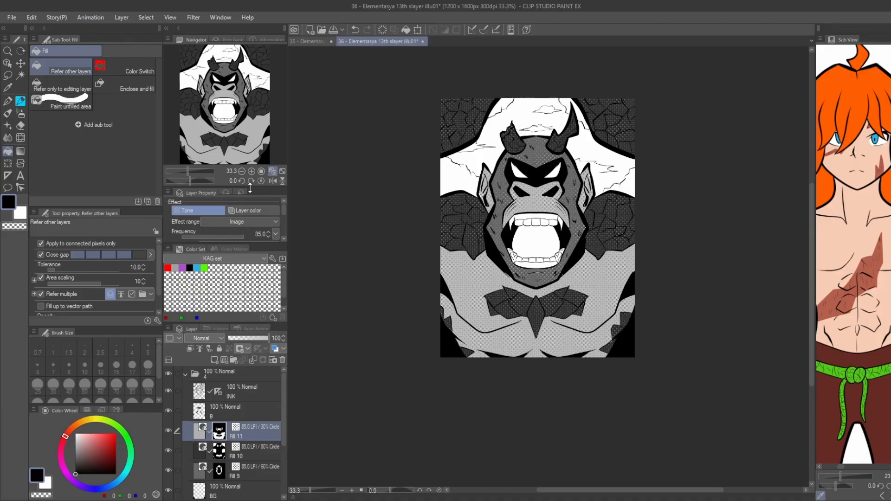
{"action": "left_click", "coordinate": [219, 473]}
{"action": "scroll", "coordinate": [455, 181], "scroll_direction": "up", "scroll_amount": 1}
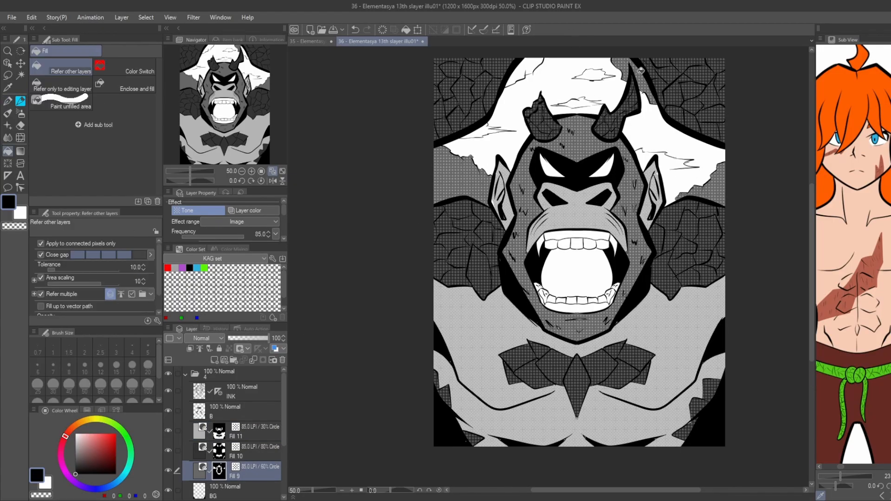
{"action": "left_click", "coordinate": [521, 68]}
{"action": "left_click_drag", "start_coordinate": [419, 80], "coordinate": [408, 46]}
{"action": "scroll", "coordinate": [413, 56], "scroll_direction": "down", "scroll_amount": 1}
{"action": "left_click_drag", "start_coordinate": [394, 156], "coordinate": [413, 188]}
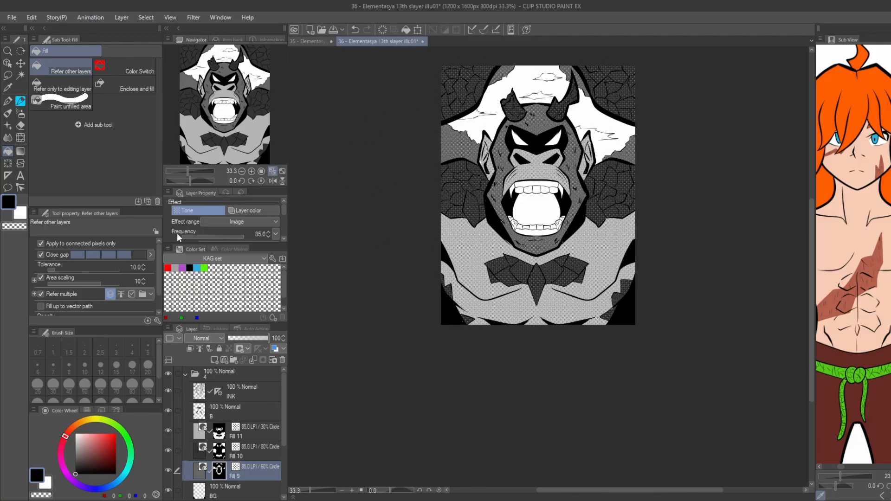
Add white scattered focus lines at brush size 20 above the ink, radiating from around the creature's head to the page edges.
{"action": "key", "text": "u"}
{"action": "left_click", "coordinate": [229, 395]}
{"action": "mouse_move", "coordinate": [536, 187]}
{"action": "left_mouse_down"}
{"action": "mouse_move", "coordinate": [528, 217]}
{"action": "mouse_move", "coordinate": [459, 292]}
{"action": "left_mouse_up"}
{"action": "key", "text": "x"}
{"action": "left_click", "coordinate": [148, 366]}
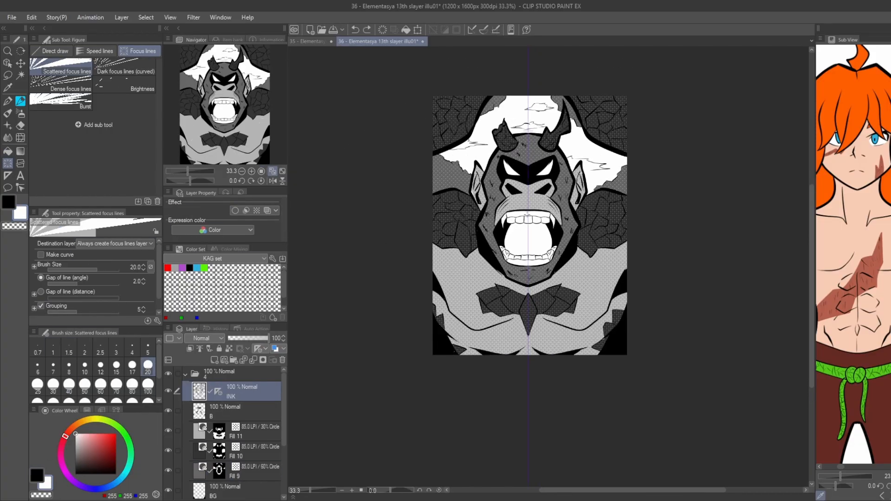
{"action": "key", "text": "ctrl+z"}
{"action": "left_click_drag", "start_coordinate": [532, 204], "coordinate": [447, 295]}
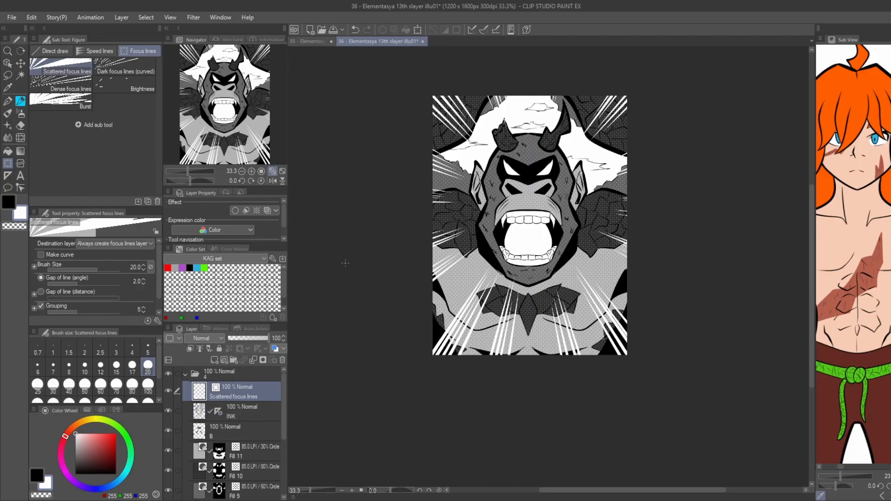
{"action": "left_click_drag", "start_coordinate": [398, 239], "coordinate": [375, 287]}
{"action": "key", "text": "ctrl+plus"}
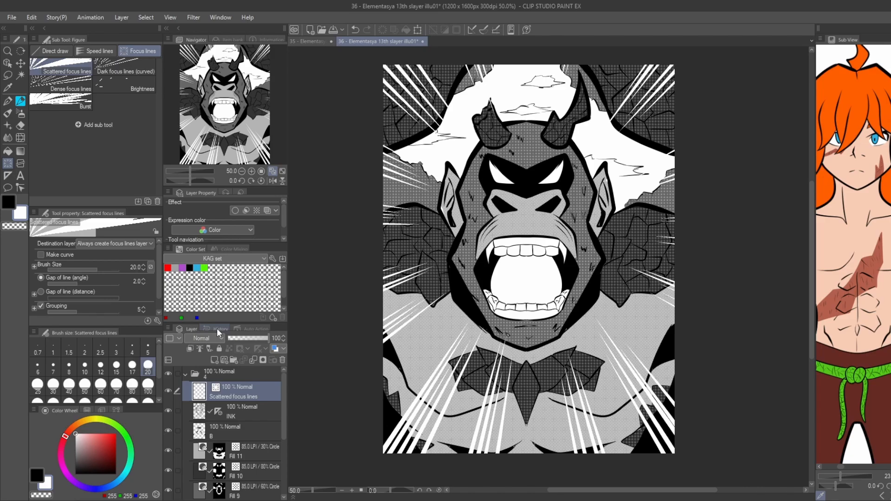
{"action": "key", "text": "b"}
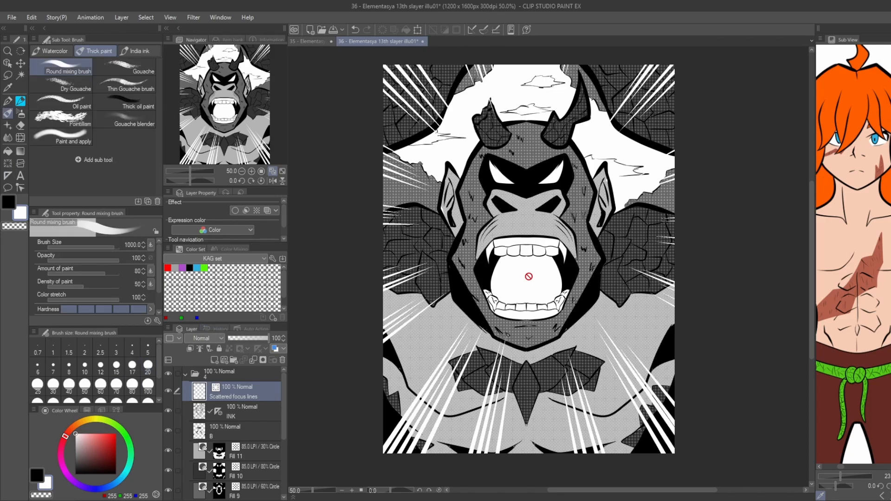
{"action": "left_click", "coordinate": [258, 455]}
{"action": "key", "text": "["}
{"action": "key", "text": "["}
{"action": "key", "text": "["}
{"action": "key", "text": "["}
{"action": "key", "text": "["}
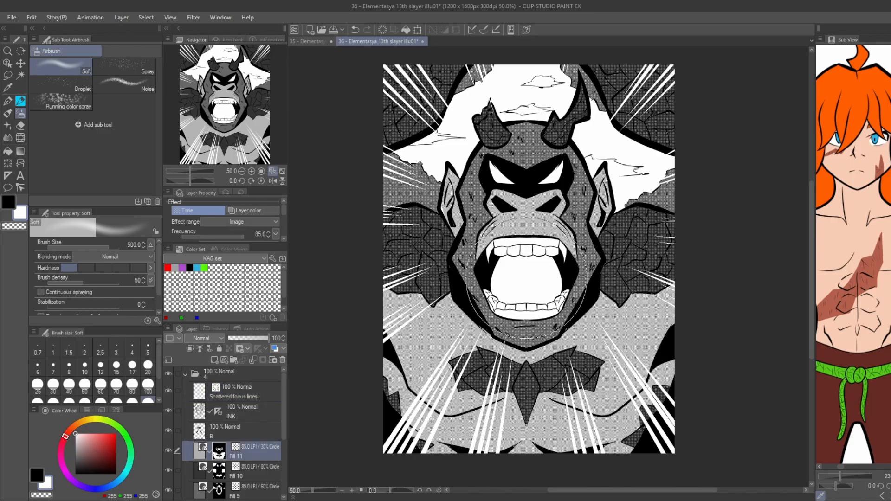
{"action": "left_click", "coordinate": [521, 277]}
{"action": "scroll", "coordinate": [514, 269], "scroll_direction": "up", "scroll_amount": 1}
{"action": "key", "text": "ctrl+z"}
{"action": "left_click_drag", "start_coordinate": [542, 279], "coordinate": [520, 283]}
{"action": "key", "text": "ctrl+z"}
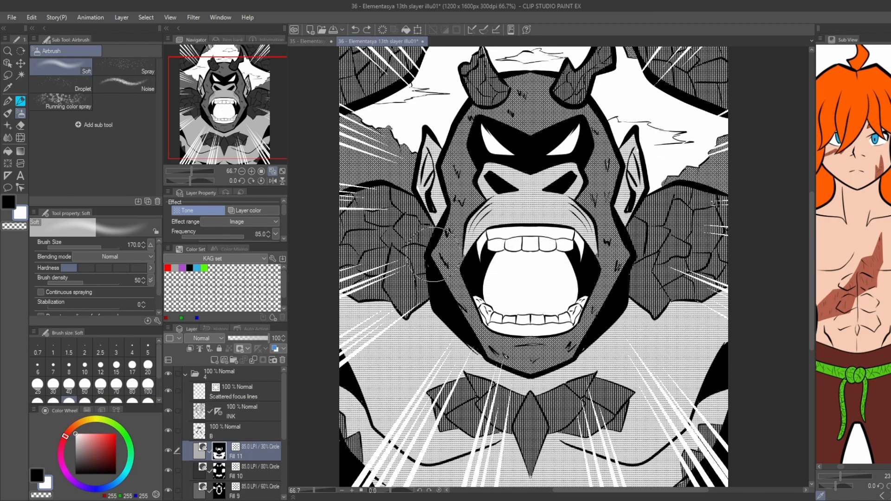
{"action": "scroll", "coordinate": [534, 267], "scroll_direction": "down", "scroll_amount": 1}
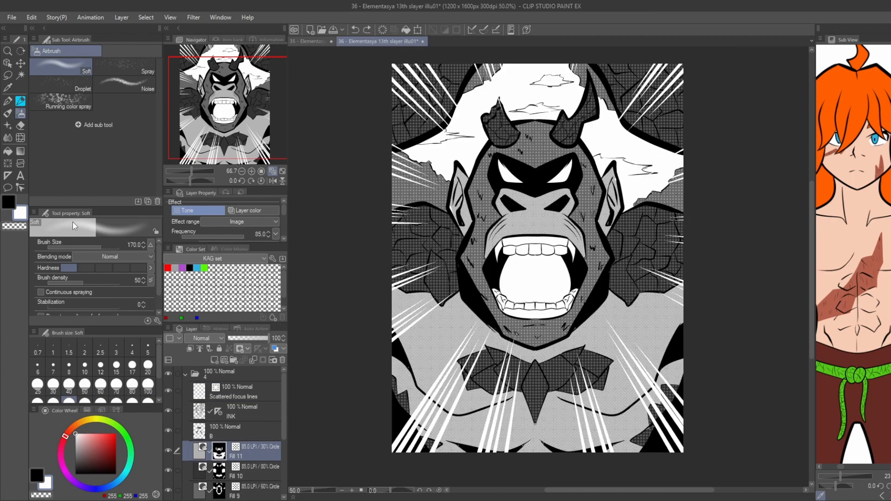
{"action": "scroll", "coordinate": [534, 267], "scroll_direction": "up", "scroll_amount": 1}
{"action": "left_click", "coordinate": [232, 409]}
{"action": "key", "text": "p"}
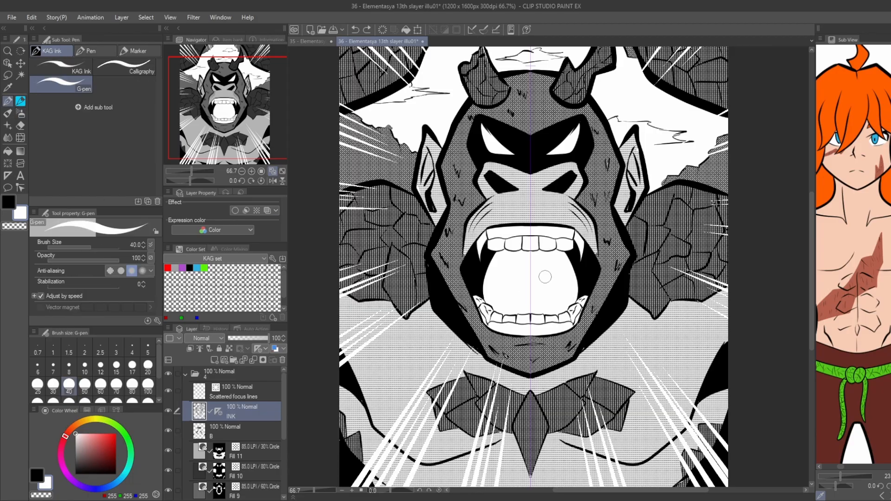
{"action": "scroll", "coordinate": [544, 274], "scroll_direction": "up", "scroll_amount": 2}
{"action": "key", "text": "x"}
{"action": "left_click_drag", "start_coordinate": [524, 243], "coordinate": [506, 330]}
{"action": "key", "text": "ctrl+z"}
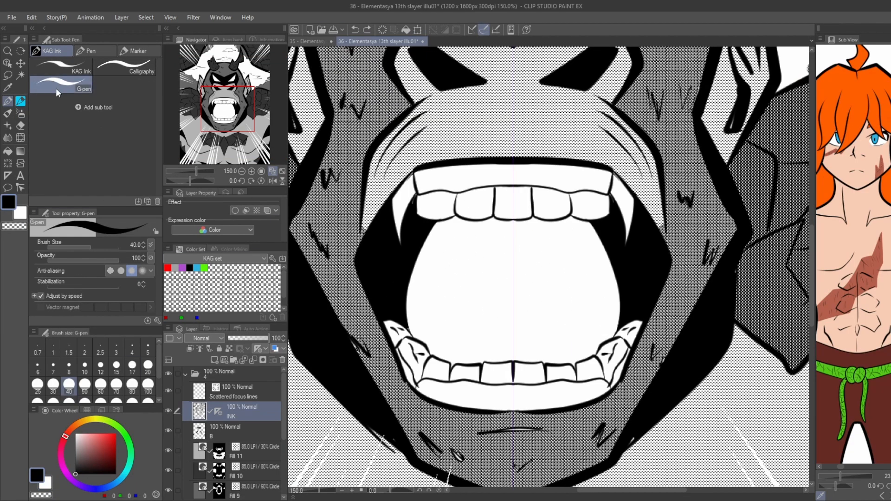
Try inking concentric round strokes inside the open mouth on the INK layer with the KAG Ink pen at size 30.
{"action": "left_click", "coordinate": [61, 68]}
{"action": "mouse_move", "coordinate": [513, 235]}
{"action": "left_mouse_down"}
{"action": "mouse_move", "coordinate": [488, 238]}
{"action": "mouse_move", "coordinate": [507, 229]}
{"action": "mouse_move", "coordinate": [454, 264]}
{"action": "mouse_move", "coordinate": [457, 326]}
{"action": "mouse_move", "coordinate": [507, 348]}
{"action": "mouse_move", "coordinate": [480, 329]}
{"action": "mouse_move", "coordinate": [493, 342]}
{"action": "left_mouse_up"}
{"action": "key", "text": "ctrl+z"}
{"action": "key", "text": "ctrl+z"}
{"action": "key", "text": "ctrl+z"}
{"action": "mouse_move", "coordinate": [520, 233]}
{"action": "left_mouse_down"}
{"action": "mouse_move", "coordinate": [530, 235]}
{"action": "mouse_move", "coordinate": [512, 347]}
{"action": "left_mouse_up"}
Try building a loose freehand swirl of overlapping circular strokes inside the creature's mouth.
{"action": "key", "text": "ctrl+z"}
{"action": "left_click_drag", "start_coordinate": [469, 252], "coordinate": [518, 229]}
{"action": "left_click_drag", "start_coordinate": [537, 259], "coordinate": [534, 324]}
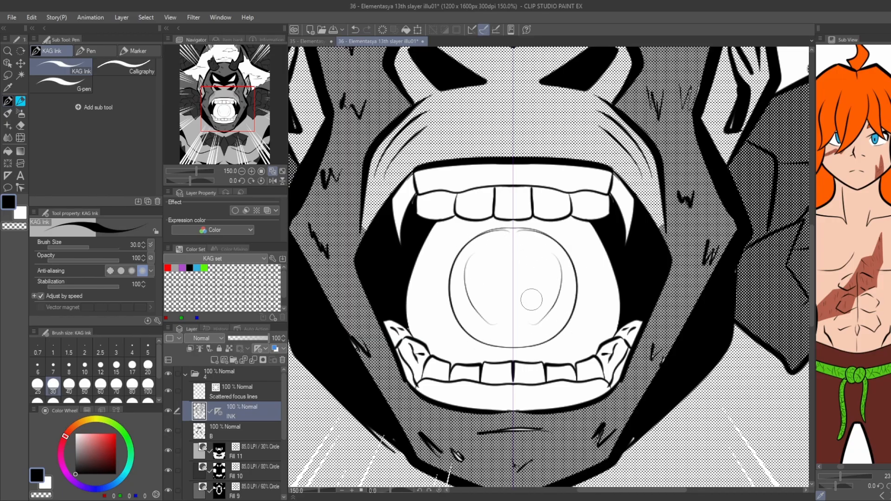
{"action": "key", "text": "ctrl+z"}
{"action": "key", "text": "ctrl+2"}
{"action": "mouse_move", "coordinate": [561, 261]}
{"action": "left_mouse_down"}
{"action": "mouse_move", "coordinate": [506, 332]}
{"action": "mouse_move", "coordinate": [468, 304]}
{"action": "left_mouse_up"}
{"action": "left_click_drag", "start_coordinate": [512, 247], "coordinate": [500, 311]}
{"action": "mouse_move", "coordinate": [534, 257]}
{"action": "left_mouse_down"}
{"action": "mouse_move", "coordinate": [501, 312]}
{"action": "mouse_move", "coordinate": [543, 324]}
{"action": "left_mouse_up"}
{"action": "mouse_move", "coordinate": [542, 261]}
{"action": "left_mouse_down"}
{"action": "mouse_move", "coordinate": [531, 327]}
{"action": "mouse_move", "coordinate": [529, 260]}
{"action": "mouse_move", "coordinate": [520, 297]}
{"action": "mouse_move", "coordinate": [488, 325]}
{"action": "mouse_move", "coordinate": [511, 253]}
{"action": "mouse_move", "coordinate": [476, 297]}
{"action": "left_mouse_up"}
{"action": "left_click_drag", "start_coordinate": [538, 248], "coordinate": [520, 328]}
{"action": "left_click_drag", "start_coordinate": [492, 279], "coordinate": [541, 308]}
{"action": "scroll", "coordinate": [515, 278], "scroll_direction": "down", "scroll_amount": 3}
{"action": "scroll", "coordinate": [516, 278], "scroll_direction": "up", "scroll_amount": 2}
{"action": "left_click_drag", "start_coordinate": [435, 249], "coordinate": [490, 246]}
{"action": "scroll", "coordinate": [491, 247], "scroll_direction": "down", "scroll_amount": 2}
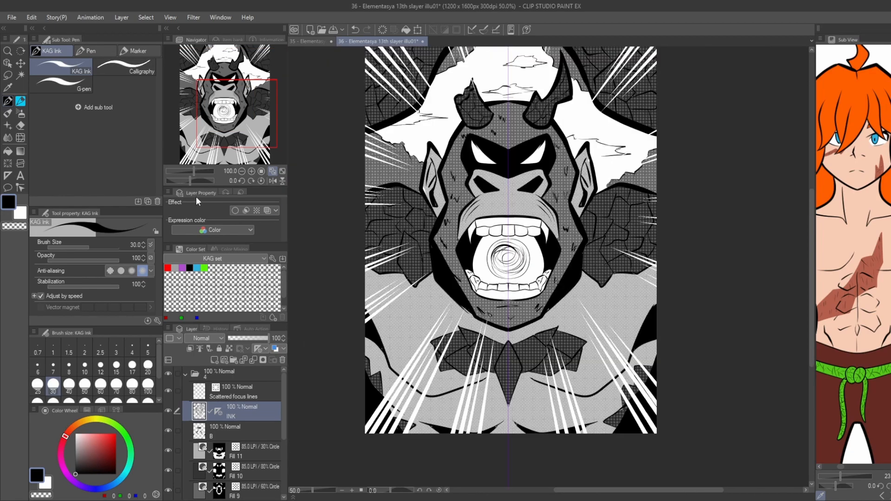
Try breaking up the swirl in the mouth with transparent pen strokes.
{"action": "scroll", "coordinate": [492, 253], "scroll_direction": "up", "scroll_amount": 2}
{"action": "key", "text": "c"}
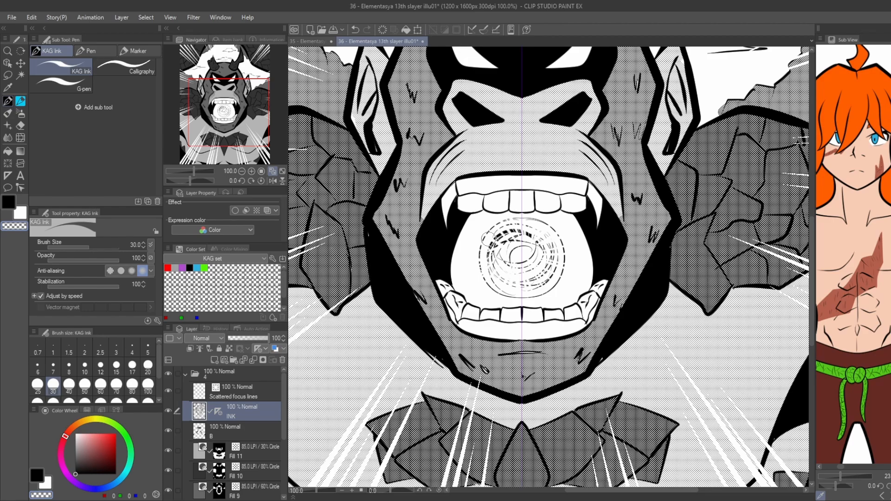
{"action": "scroll", "coordinate": [533, 268], "scroll_direction": "down", "scroll_amount": 1}
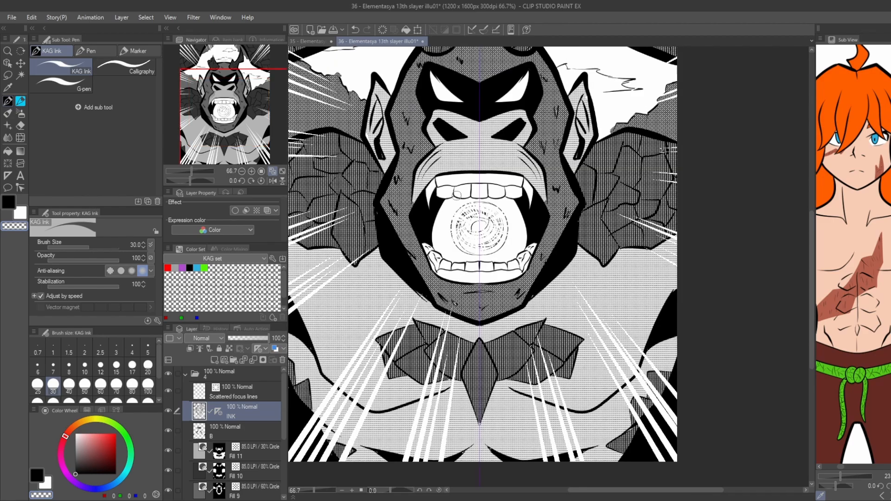
{"action": "scroll", "coordinate": [301, 183], "scroll_direction": "down", "scroll_amount": 1}
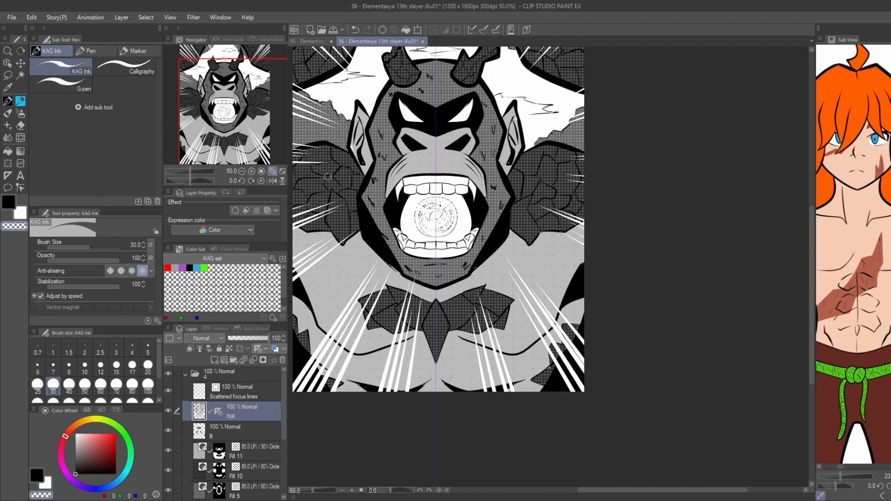
Erase the swirl completely from inside the mouth.
{"action": "scroll", "coordinate": [378, 203], "scroll_direction": "up", "scroll_amount": 1}
{"action": "key", "text": "ctrl+z"}
{"action": "key", "text": "e"}
{"action": "mouse_move", "coordinate": [432, 231]}
{"action": "left_mouse_down"}
{"action": "mouse_move", "coordinate": [451, 204]}
{"action": "mouse_move", "coordinate": [436, 238]}
{"action": "left_mouse_up"}
Collapse the finished creature's layer folder 4 and save the illustration file.
{"action": "key", "text": "ctrl+0"}
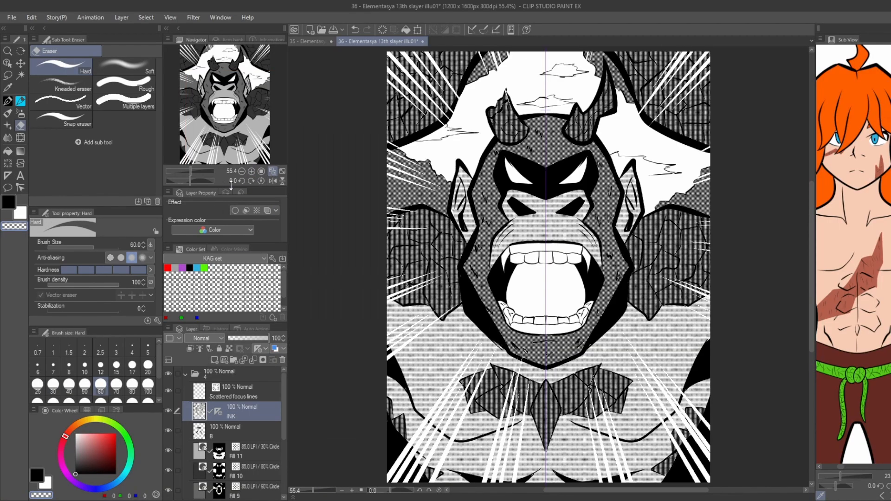
{"action": "left_click", "coordinate": [186, 374]}
{"action": "key", "text": "ctrl+s"}
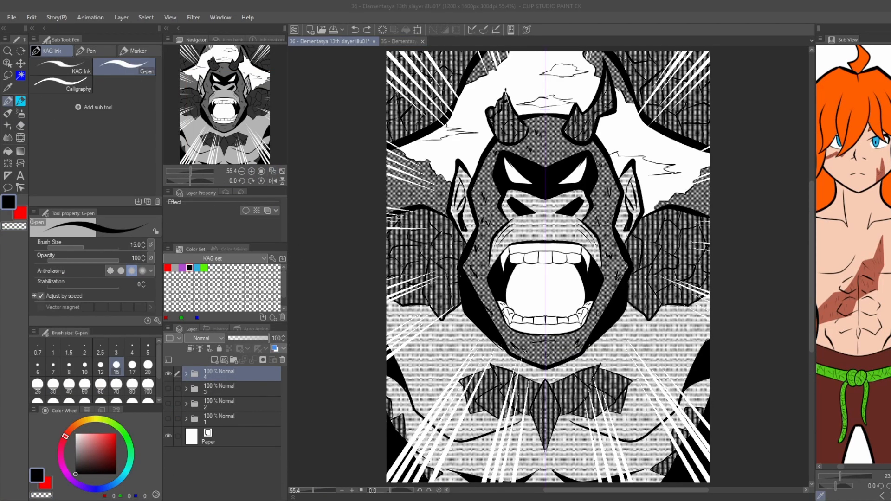
Create a new layer folder named 5 above folder 4 and hide folder 4.
{"action": "left_click", "coordinate": [498, 41]}
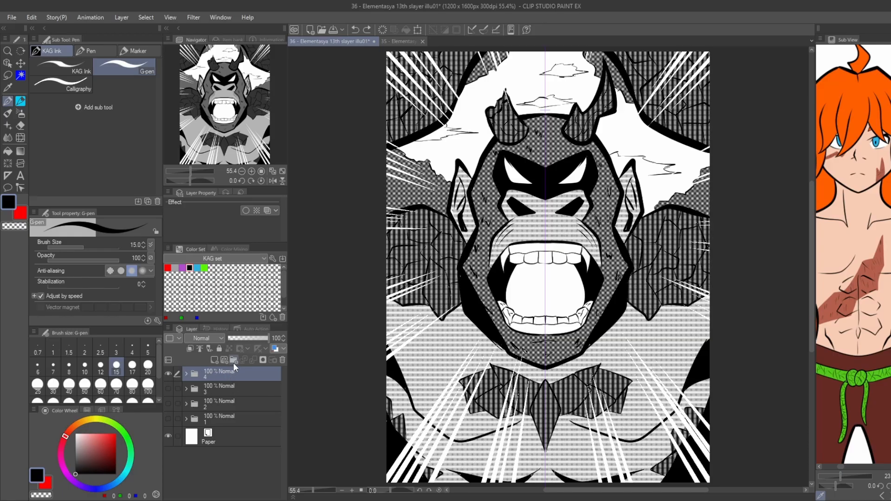
{"action": "left_click", "coordinate": [234, 363]}
{"action": "left_click", "coordinate": [168, 389]}
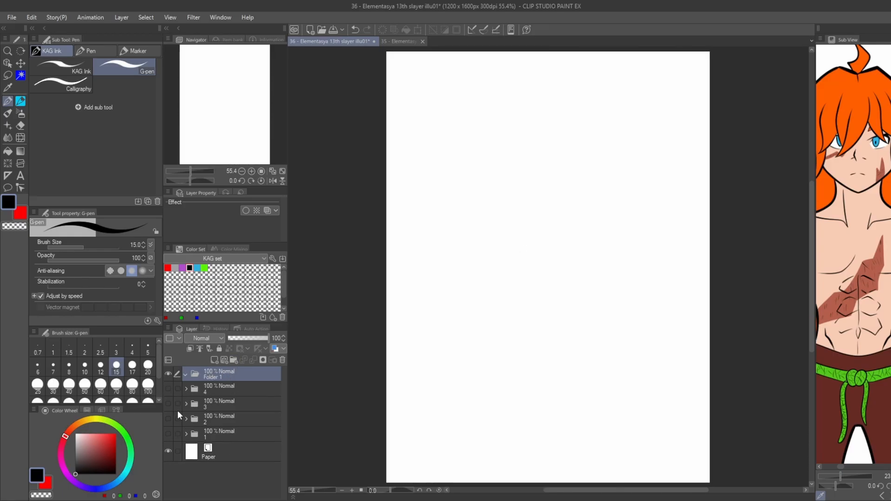
{"action": "type", "text": "5"}
{"action": "key", "text": "Return"}
Paste the armoured figure sketch into folder 5, scale it to 102% and position it to fit the page width.
{"action": "key", "text": "ctrl+v"}
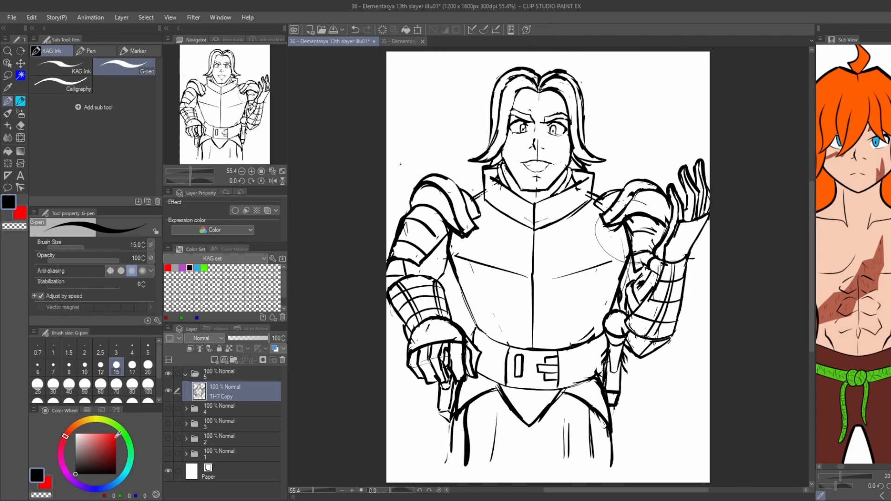
{"action": "key", "text": "ctrl+t"}
{"action": "scroll", "coordinate": [398, 300], "scroll_direction": "down", "scroll_amount": 1}
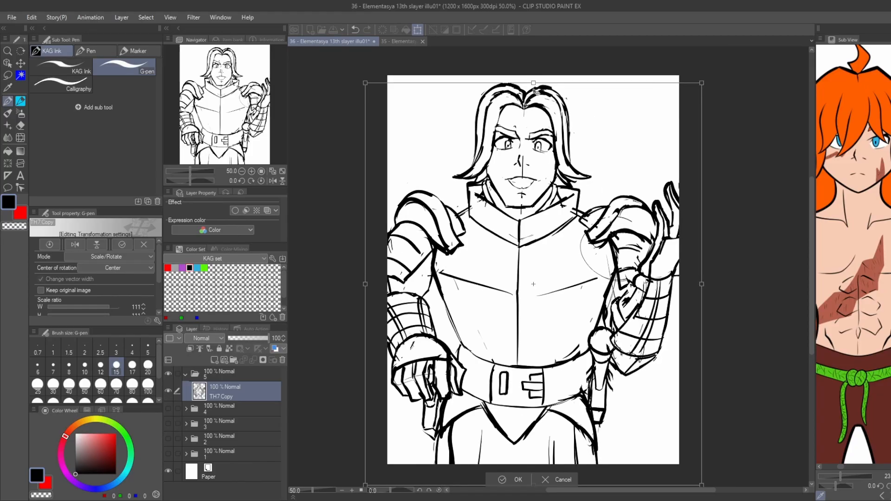
{"action": "left_click_drag", "start_coordinate": [702, 284], "coordinate": [683, 296]}
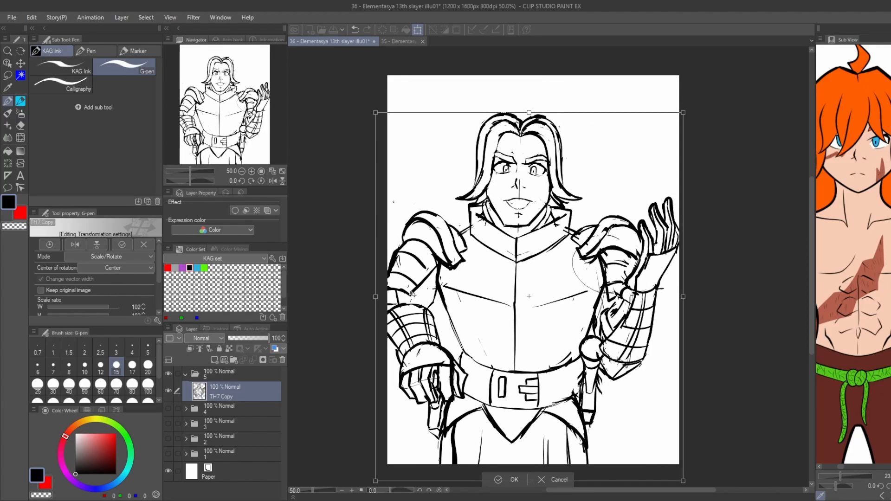
{"action": "left_click_drag", "start_coordinate": [413, 294], "coordinate": [416, 292]}
{"action": "mouse_move", "coordinate": [317, 254]}
{"action": "left_mouse_down"}
{"action": "mouse_move", "coordinate": [318, 208]}
{"action": "mouse_move", "coordinate": [333, 239]}
{"action": "left_mouse_up"}
{"action": "left_click", "coordinate": [496, 451]}
{"action": "scroll", "coordinate": [535, 186], "scroll_direction": "up", "scroll_amount": 3}
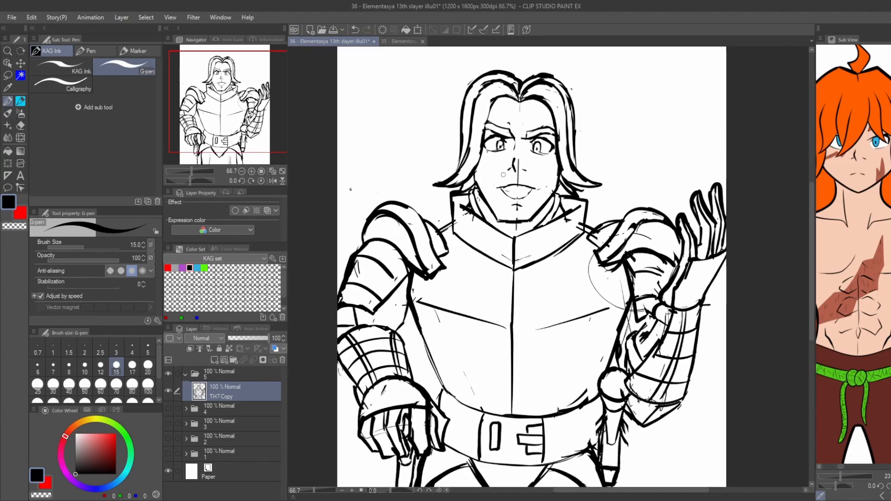
{"action": "key", "text": "p"}
{"action": "key", "text": "p"}
{"action": "left_click_drag", "start_coordinate": [490, 212], "coordinate": [518, 214]}
{"action": "scroll", "coordinate": [441, 179], "scroll_direction": "down", "scroll_amount": 4}
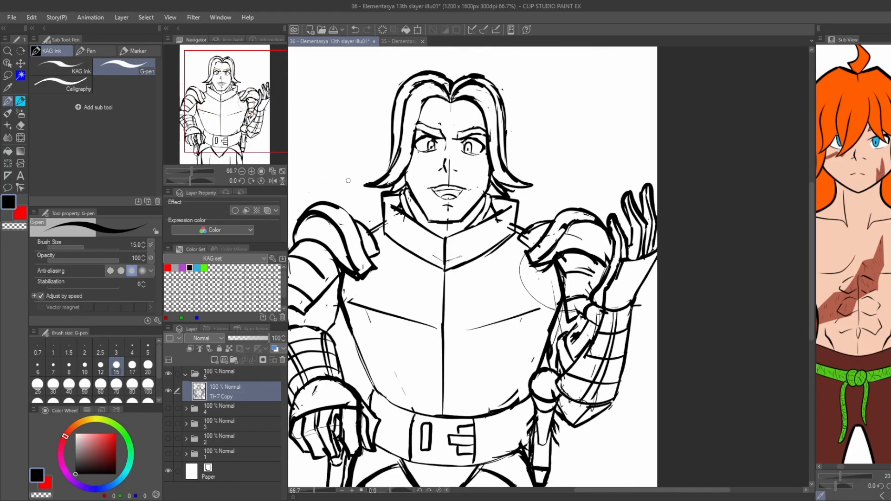
{"action": "left_click_drag", "start_coordinate": [362, 192], "coordinate": [416, 207]}
{"action": "scroll", "coordinate": [465, 195], "scroll_direction": "up", "scroll_amount": 2}
{"action": "scroll", "coordinate": [427, 210], "scroll_direction": "down", "scroll_amount": 2}
{"action": "left_click_drag", "start_coordinate": [351, 206], "coordinate": [372, 202]}
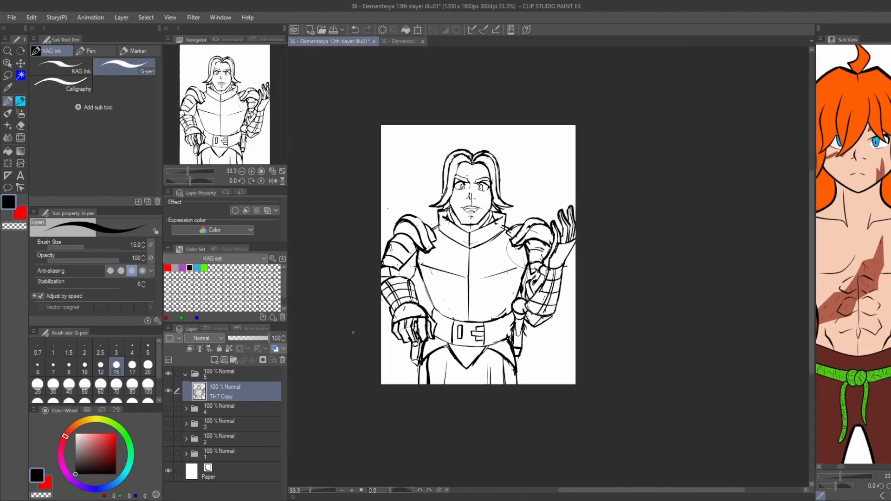
{"action": "left_click_drag", "start_coordinate": [309, 194], "coordinate": [345, 209]}
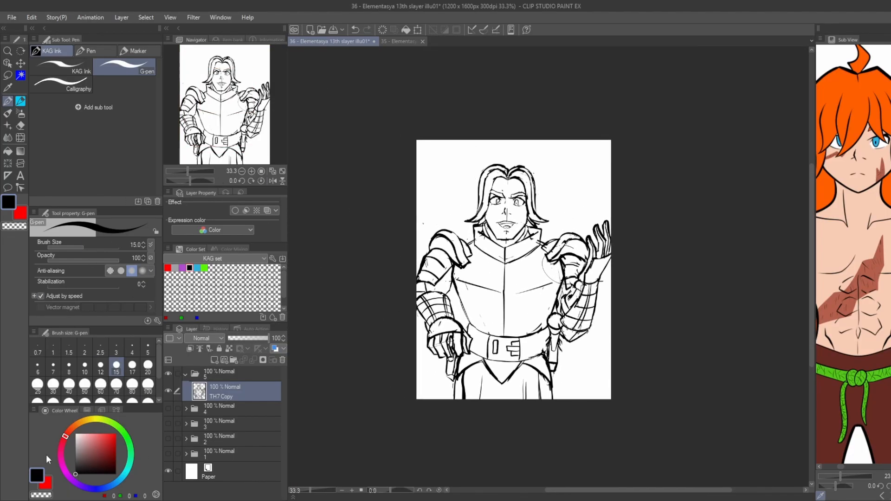
Tint the armoured figure sketch blue at 40% opacity and add a new layer above it.
{"action": "key", "text": "ctrl+b"}
{"action": "left_click_drag", "start_coordinate": [252, 338], "coordinate": [245, 335]}
{"action": "key", "text": "ctrl+shift+n"}
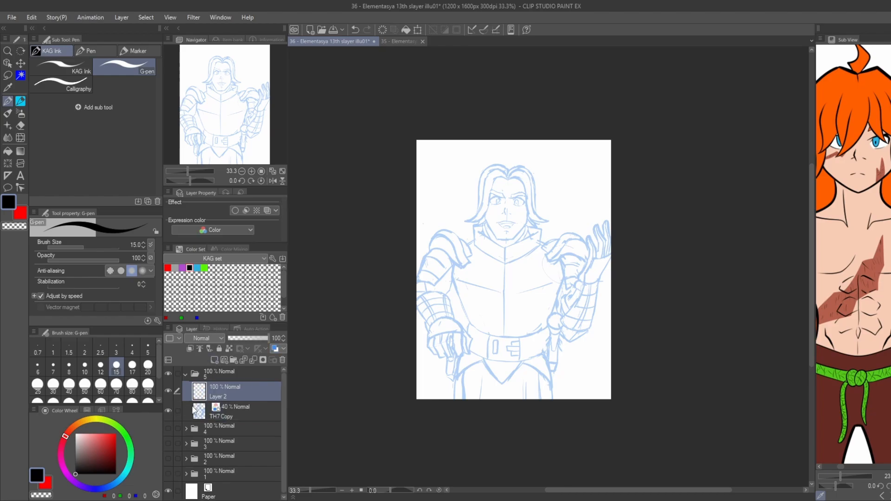
Rename the new layer INK and set up the KAG Ink brush at size 25 for inking.
{"action": "type", "text": "INK"}
{"action": "key", "text": "Return"}
{"action": "left_click", "coordinate": [61, 68]}
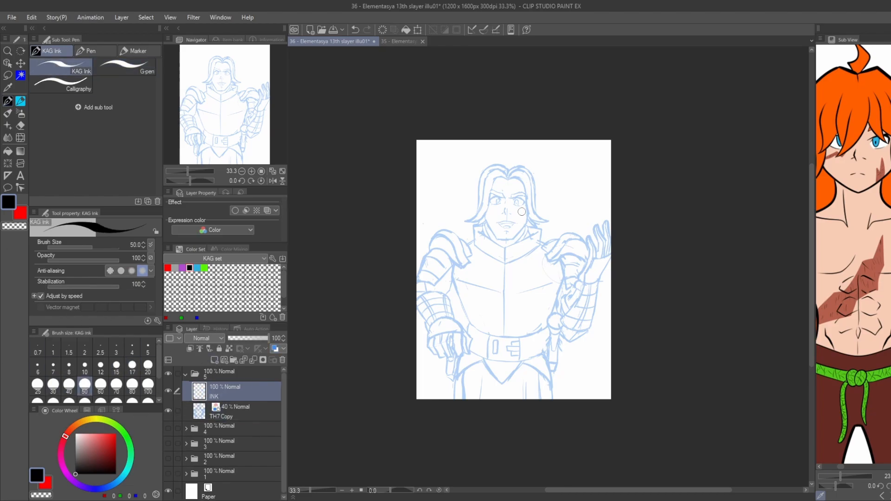
{"action": "left_click", "coordinate": [38, 385]}
Ink the hairline above the forehead and the inner edge of the right-hand front lock down to its flipped tip.
{"action": "scroll", "coordinate": [523, 213], "scroll_direction": "up", "scroll_amount": 3}
{"action": "scroll", "coordinate": [484, 155], "scroll_direction": "up", "scroll_amount": 3}
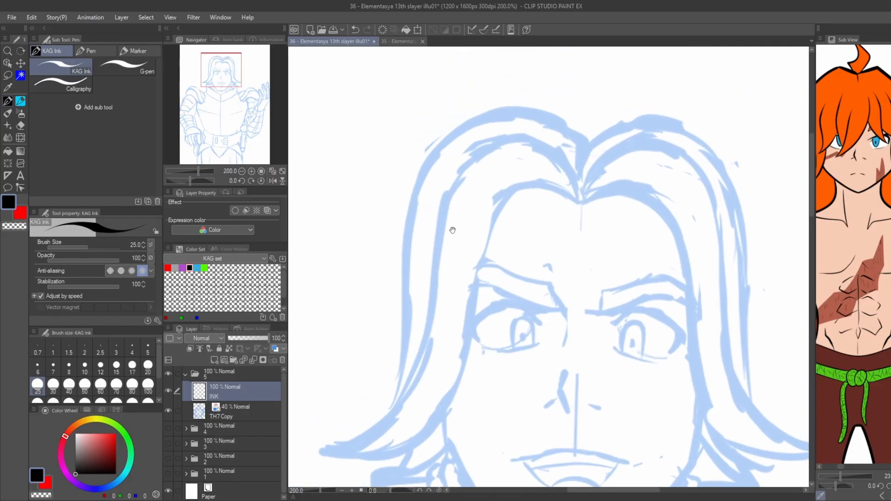
{"action": "left_click_drag", "start_coordinate": [584, 213], "coordinate": [513, 204]}
{"action": "key", "text": "ctrl+z"}
{"action": "key", "text": "ctrl+z"}
{"action": "mouse_move", "coordinate": [589, 217]}
{"action": "left_mouse_down"}
{"action": "mouse_move", "coordinate": [551, 201]}
{"action": "mouse_move", "coordinate": [514, 202]}
{"action": "mouse_move", "coordinate": [654, 210]}
{"action": "mouse_move", "coordinate": [655, 200]}
{"action": "mouse_move", "coordinate": [498, 173]}
{"action": "left_mouse_up"}
{"action": "key", "text": "ctrl+z"}
{"action": "left_click_drag", "start_coordinate": [498, 174], "coordinate": [540, 165]}
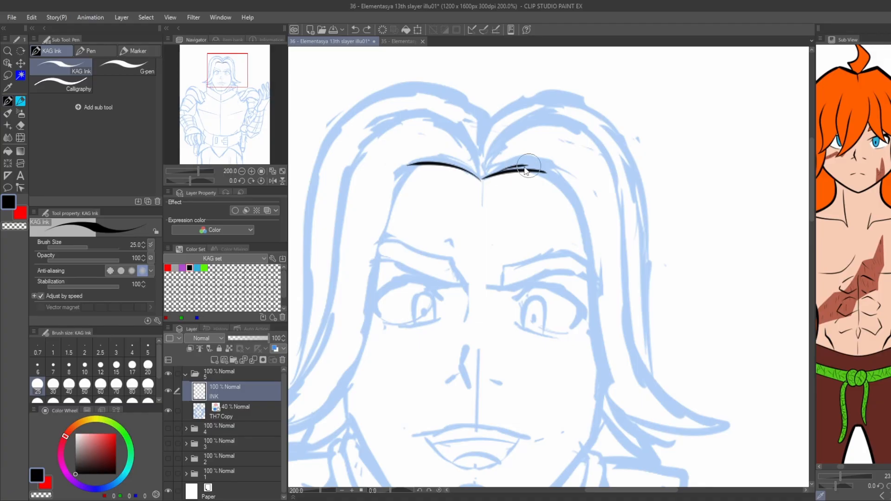
{"action": "key", "text": "ctrl+z"}
{"action": "mouse_move", "coordinate": [484, 178]}
{"action": "left_mouse_down"}
{"action": "mouse_move", "coordinate": [538, 167]}
{"action": "mouse_move", "coordinate": [596, 361]}
{"action": "left_mouse_up"}
{"action": "key", "text": "ctrl+z"}
{"action": "mouse_move", "coordinate": [485, 177]}
{"action": "left_mouse_down"}
{"action": "mouse_move", "coordinate": [544, 166]}
{"action": "mouse_move", "coordinate": [620, 366]}
{"action": "mouse_move", "coordinate": [727, 427]}
{"action": "left_mouse_up"}
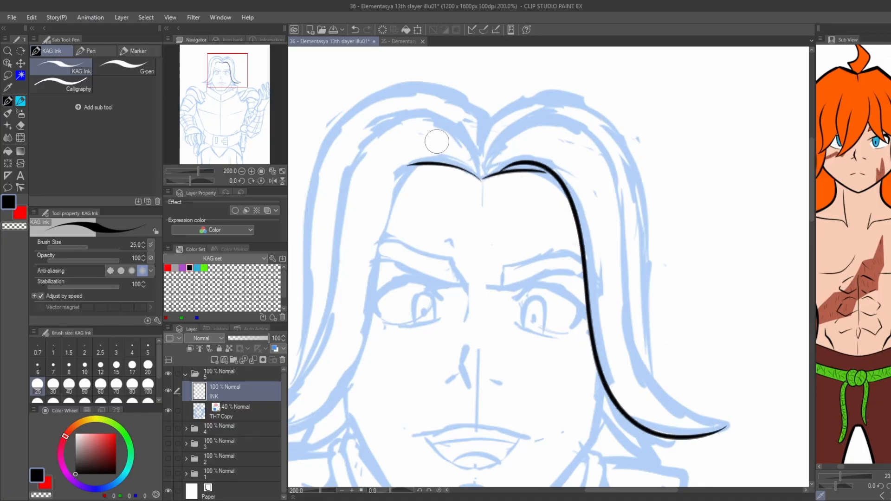
Ink the thick outer edge of the right-hand front lock from the parting to the tip.
{"action": "left_click_drag", "start_coordinate": [437, 142], "coordinate": [421, 154]}
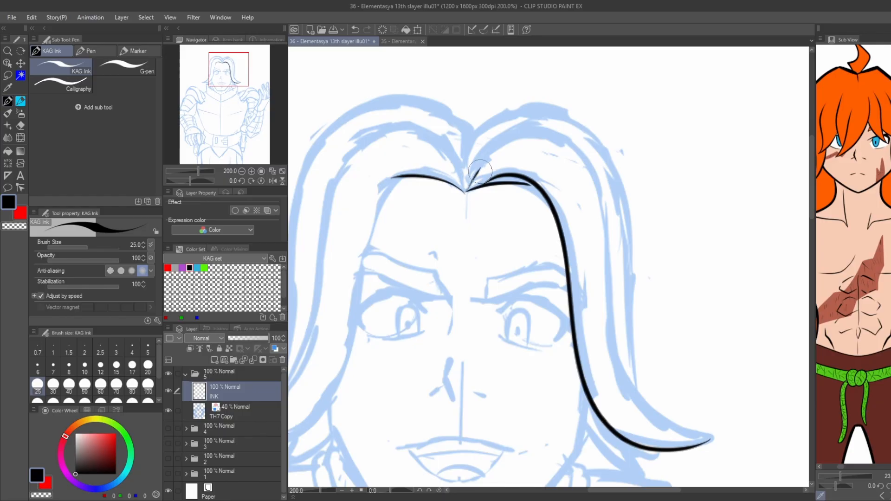
{"action": "key", "text": "ctrl+z"}
{"action": "key", "text": "ctrl+z"}
{"action": "mouse_move", "coordinate": [469, 177]}
{"action": "left_mouse_down"}
{"action": "mouse_move", "coordinate": [547, 137]}
{"action": "mouse_move", "coordinate": [607, 237]}
{"action": "mouse_move", "coordinate": [633, 396]}
{"action": "mouse_move", "coordinate": [702, 444]}
{"action": "left_mouse_up"}
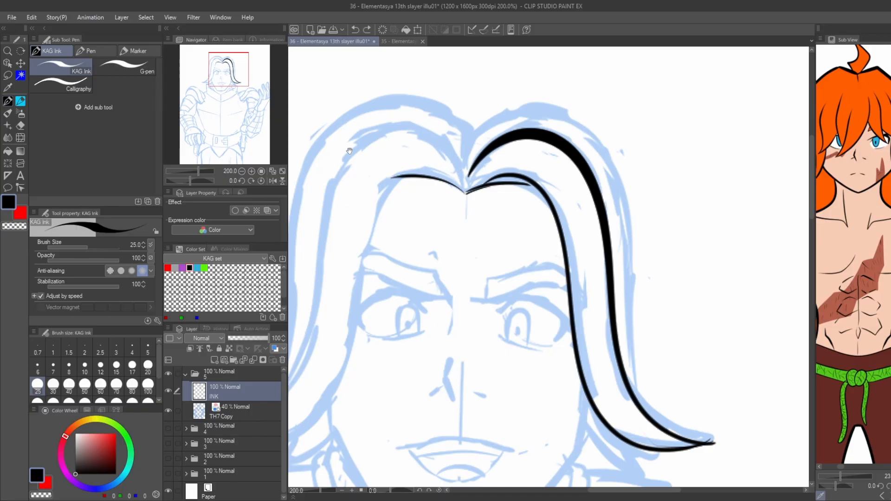
Ink the inner edge of the left-hand front lock from the parting down to its flipped tip.
{"action": "left_click_drag", "start_coordinate": [350, 150], "coordinate": [429, 161]}
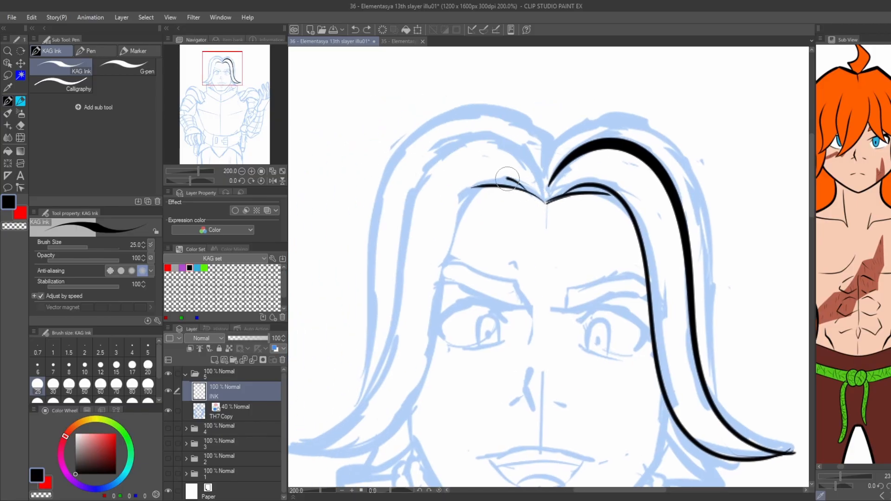
{"action": "mouse_move", "coordinate": [507, 179]}
{"action": "left_mouse_down"}
{"action": "mouse_move", "coordinate": [434, 353]}
{"action": "mouse_move", "coordinate": [290, 443]}
{"action": "left_mouse_up"}
{"action": "left_click_drag", "start_coordinate": [309, 366], "coordinate": [364, 347]}
{"action": "key", "text": "ctrl+z"}
{"action": "mouse_move", "coordinate": [599, 183]}
{"action": "left_mouse_down"}
{"action": "mouse_move", "coordinate": [559, 158]}
{"action": "mouse_move", "coordinate": [519, 186]}
{"action": "mouse_move", "coordinate": [479, 342]}
{"action": "mouse_move", "coordinate": [386, 437]}
{"action": "mouse_move", "coordinate": [346, 434]}
{"action": "left_mouse_up"}
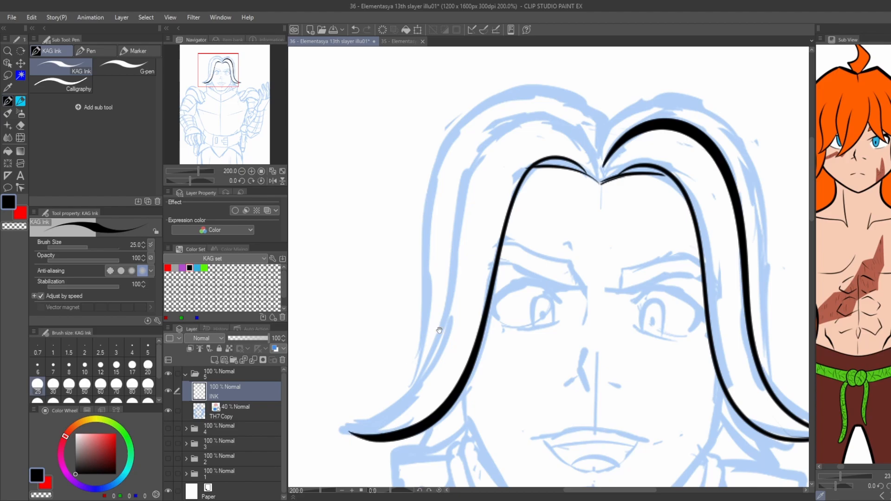
Ink the thick outer edge of the left-hand front lock from its tip up to the parting.
{"action": "left_click_drag", "start_coordinate": [808, 410], "coordinate": [732, 363]}
{"action": "mouse_move", "coordinate": [768, 391]}
{"action": "left_mouse_down"}
{"action": "mouse_move", "coordinate": [733, 398]}
{"action": "mouse_move", "coordinate": [642, 336]}
{"action": "mouse_move", "coordinate": [656, 357]}
{"action": "mouse_move", "coordinate": [637, 327]}
{"action": "left_mouse_up"}
{"action": "key", "text": "ctrl+z"}
{"action": "left_click_drag", "start_coordinate": [334, 238], "coordinate": [381, 275]}
{"action": "key", "text": "ctrl+z"}
{"action": "mouse_move", "coordinate": [318, 422]}
{"action": "left_mouse_down"}
{"action": "mouse_move", "coordinate": [333, 422]}
{"action": "mouse_move", "coordinate": [407, 318]}
{"action": "left_mouse_up"}
{"action": "key", "text": "ctrl+z"}
{"action": "mouse_move", "coordinate": [310, 420]}
{"action": "left_mouse_down"}
{"action": "mouse_move", "coordinate": [359, 405]}
{"action": "mouse_move", "coordinate": [466, 132]}
{"action": "mouse_move", "coordinate": [539, 120]}
{"action": "mouse_move", "coordinate": [563, 149]}
{"action": "left_mouse_up"}
{"action": "left_click_drag", "start_coordinate": [421, 277], "coordinate": [431, 229]}
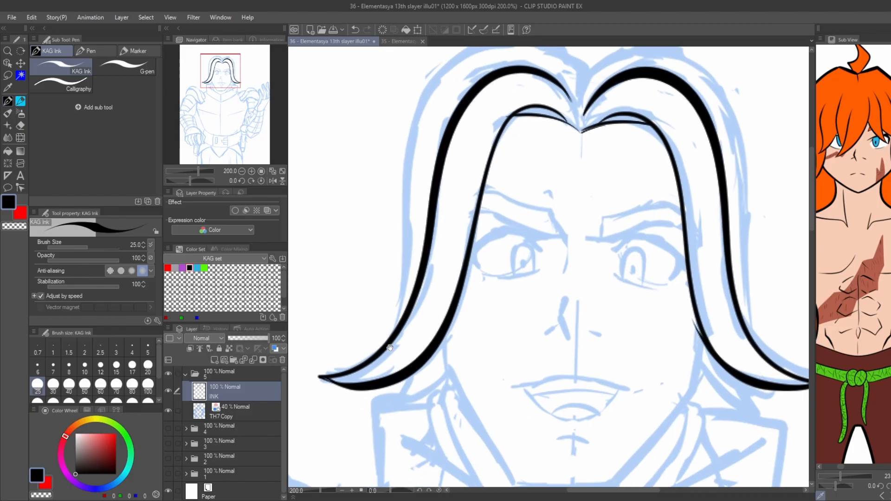
Ink the face outline with straight cheeks, an angular jaw and a flat chin.
{"action": "left_click_drag", "start_coordinate": [439, 353], "coordinate": [420, 391]}
{"action": "key", "text": "ctrl+z"}
{"action": "left_click_drag", "start_coordinate": [472, 322], "coordinate": [410, 284]}
{"action": "mouse_move", "coordinate": [638, 313]}
{"action": "left_mouse_down"}
{"action": "mouse_move", "coordinate": [637, 278]}
{"action": "mouse_move", "coordinate": [632, 355]}
{"action": "mouse_move", "coordinate": [545, 448]}
{"action": "mouse_move", "coordinate": [462, 448]}
{"action": "left_mouse_up"}
{"action": "key", "text": "ctrl+z"}
{"action": "mouse_move", "coordinate": [546, 447]}
{"action": "left_mouse_down"}
{"action": "mouse_move", "coordinate": [452, 446]}
{"action": "mouse_move", "coordinate": [382, 342]}
{"action": "left_mouse_up"}
{"action": "key", "text": "ctrl+z"}
{"action": "mouse_move", "coordinate": [452, 446]}
{"action": "left_mouse_down"}
{"action": "mouse_move", "coordinate": [374, 315]}
{"action": "mouse_move", "coordinate": [412, 381]}
{"action": "mouse_move", "coordinate": [381, 289]}
{"action": "left_mouse_up"}
{"action": "key", "text": "ctrl+z"}
{"action": "key", "text": "ctrl+z"}
{"action": "mouse_move", "coordinate": [393, 347]}
{"action": "left_mouse_down"}
{"action": "mouse_move", "coordinate": [385, 294]}
{"action": "mouse_move", "coordinate": [387, 323]}
{"action": "left_mouse_up"}
{"action": "key", "text": "ctrl+z"}
Ink the small pointed hair strands below the left-hand front lock beside the jaw.
{"action": "key", "text": "ctrl+z"}
{"action": "left_click_drag", "start_coordinate": [388, 285], "coordinate": [394, 349]}
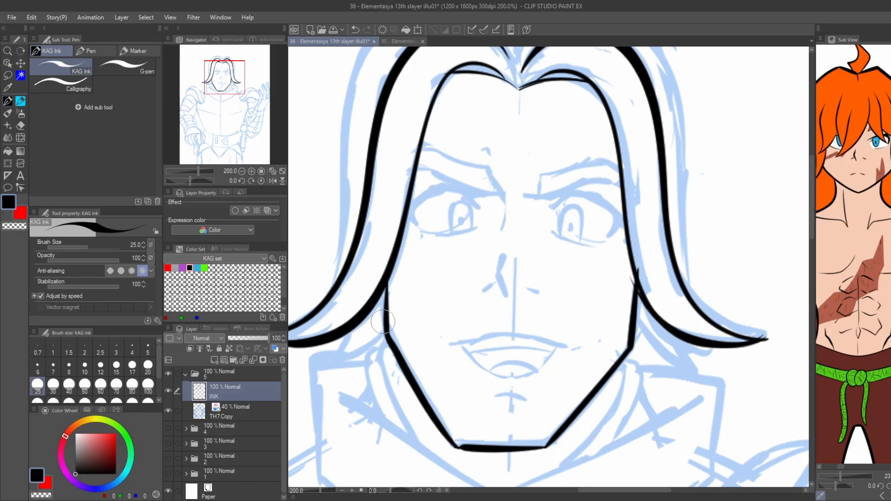
{"action": "left_click_drag", "start_coordinate": [343, 274], "coordinate": [375, 294]}
{"action": "left_click_drag", "start_coordinate": [416, 317], "coordinate": [404, 358]}
{"action": "key", "text": "ctrl+z"}
{"action": "left_click_drag", "start_coordinate": [417, 311], "coordinate": [374, 391]}
{"action": "mouse_move", "coordinate": [388, 347]}
{"action": "left_mouse_down"}
{"action": "mouse_move", "coordinate": [375, 391]}
{"action": "mouse_move", "coordinate": [366, 380]}
{"action": "left_mouse_up"}
{"action": "left_click_drag", "start_coordinate": [366, 379], "coordinate": [375, 354]}
Ink the outermost hair contours over the head and down both sides behind the front locks.
{"action": "key", "text": "ctrl+z"}
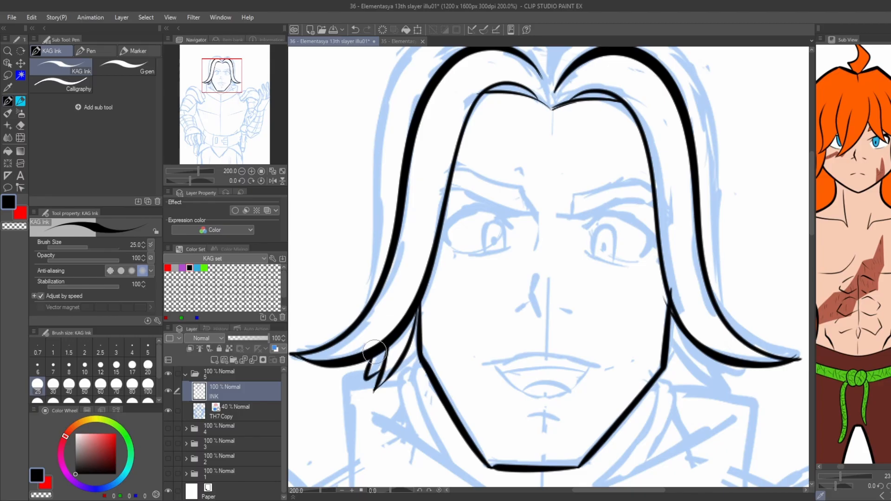
{"action": "left_click_drag", "start_coordinate": [357, 247], "coordinate": [369, 340]}
{"action": "left_click_drag", "start_coordinate": [379, 403], "coordinate": [386, 330]}
{"action": "key", "text": "ctrl+z"}
{"action": "key", "text": "ctrl+z"}
{"action": "mouse_move", "coordinate": [379, 398]}
{"action": "left_mouse_down"}
{"action": "mouse_move", "coordinate": [463, 123]}
{"action": "mouse_move", "coordinate": [566, 142]}
{"action": "left_mouse_up"}
{"action": "mouse_move", "coordinate": [569, 141]}
{"action": "left_mouse_down"}
{"action": "mouse_move", "coordinate": [473, 172]}
{"action": "mouse_move", "coordinate": [499, 156]}
{"action": "mouse_move", "coordinate": [640, 311]}
{"action": "mouse_move", "coordinate": [639, 400]}
{"action": "left_mouse_up"}
{"action": "key", "text": "ctrl+z"}
{"action": "key", "text": "ctrl+z"}
{"action": "key", "text": "ctrl+z"}
{"action": "mouse_move", "coordinate": [475, 163]}
{"action": "left_mouse_down"}
{"action": "mouse_move", "coordinate": [511, 148]}
{"action": "mouse_move", "coordinate": [639, 325]}
{"action": "mouse_move", "coordinate": [640, 420]}
{"action": "left_mouse_up"}
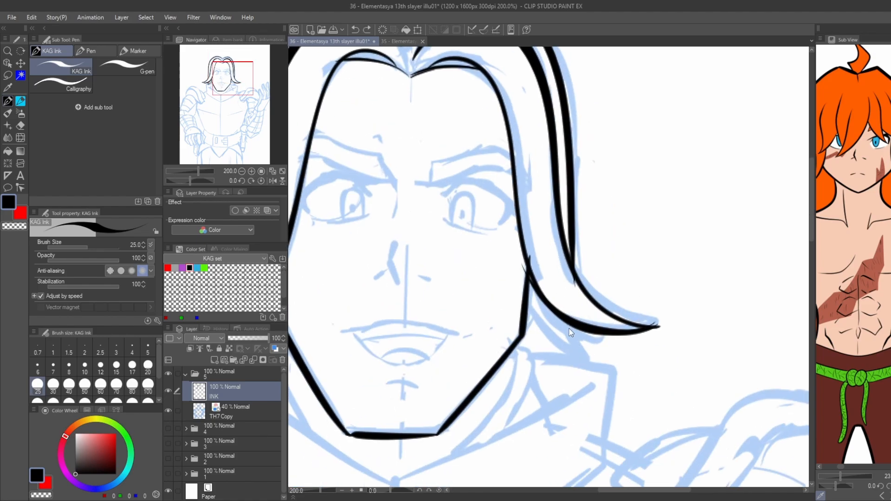
Ink the small hair strand beside the right-hand jaw and the nose with its shadow and nostrils.
{"action": "mouse_move", "coordinate": [572, 327]}
{"action": "left_mouse_down"}
{"action": "mouse_move", "coordinate": [594, 362]}
{"action": "mouse_move", "coordinate": [530, 301]}
{"action": "left_mouse_up"}
{"action": "scroll", "coordinate": [345, 202], "scroll_direction": "down", "scroll_amount": 1}
{"action": "mouse_move", "coordinate": [297, 180]}
{"action": "left_mouse_down"}
{"action": "mouse_move", "coordinate": [375, 199]}
{"action": "mouse_move", "coordinate": [374, 228]}
{"action": "left_mouse_up"}
{"action": "scroll", "coordinate": [491, 302], "scroll_direction": "up", "scroll_amount": 3}
{"action": "key", "text": "ctrl+z"}
{"action": "scroll", "coordinate": [491, 303], "scroll_direction": "down", "scroll_amount": 3}
{"action": "mouse_move", "coordinate": [493, 316]}
{"action": "left_mouse_down"}
{"action": "mouse_move", "coordinate": [483, 301]}
{"action": "mouse_move", "coordinate": [490, 277]}
{"action": "left_mouse_up"}
{"action": "scroll", "coordinate": [491, 303], "scroll_direction": "up", "scroll_amount": 1}
{"action": "key", "text": "ctrl+z"}
{"action": "left_click_drag", "start_coordinate": [494, 322], "coordinate": [488, 278]}
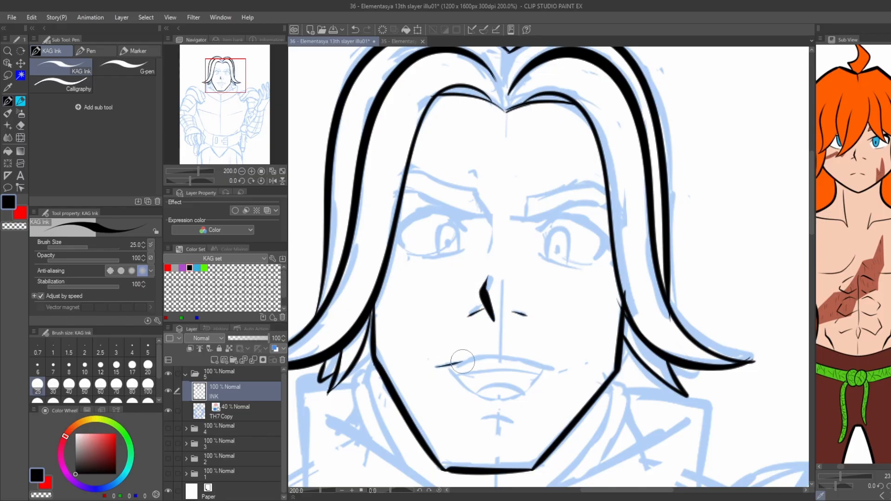
Ink the open mouth with its teeth and tongue lines and the short crease above the chin.
{"action": "key", "text": "ctrl+z"}
{"action": "mouse_move", "coordinate": [436, 364]}
{"action": "left_mouse_down"}
{"action": "mouse_move", "coordinate": [515, 358]}
{"action": "mouse_move", "coordinate": [557, 368]}
{"action": "mouse_move", "coordinate": [457, 380]}
{"action": "mouse_move", "coordinate": [447, 364]}
{"action": "left_mouse_up"}
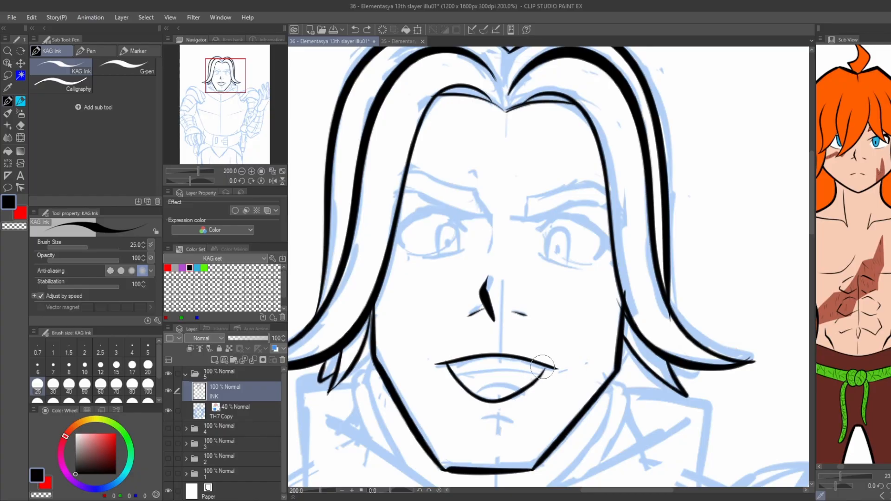
{"action": "mouse_move", "coordinate": [543, 373]}
{"action": "left_mouse_down"}
{"action": "mouse_move", "coordinate": [454, 374]}
{"action": "mouse_move", "coordinate": [538, 372]}
{"action": "left_mouse_up"}
{"action": "key", "text": "ctrl+z"}
{"action": "key", "text": "ctrl+z"}
{"action": "key", "text": "ctrl+z"}
{"action": "mouse_move", "coordinate": [456, 374]}
{"action": "left_mouse_down"}
{"action": "mouse_move", "coordinate": [543, 374]}
{"action": "mouse_move", "coordinate": [475, 395]}
{"action": "mouse_move", "coordinate": [512, 421]}
{"action": "left_mouse_up"}
{"action": "key", "text": "ctrl+z"}
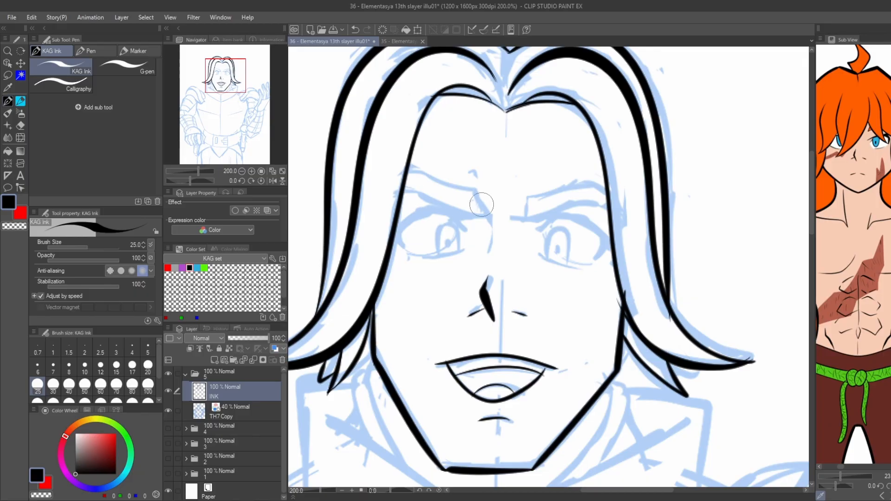
Ink the crease at the nose bridge and the upper and lower lids of the left-hand eye.
{"action": "key", "text": "ctrl+z"}
{"action": "mouse_move", "coordinate": [482, 201]}
{"action": "left_mouse_down"}
{"action": "mouse_move", "coordinate": [495, 232]}
{"action": "mouse_move", "coordinate": [490, 246]}
{"action": "left_mouse_up"}
{"action": "mouse_move", "coordinate": [473, 216]}
{"action": "left_mouse_down"}
{"action": "mouse_move", "coordinate": [399, 225]}
{"action": "mouse_move", "coordinate": [402, 248]}
{"action": "left_mouse_up"}
{"action": "key", "text": "ctrl+z"}
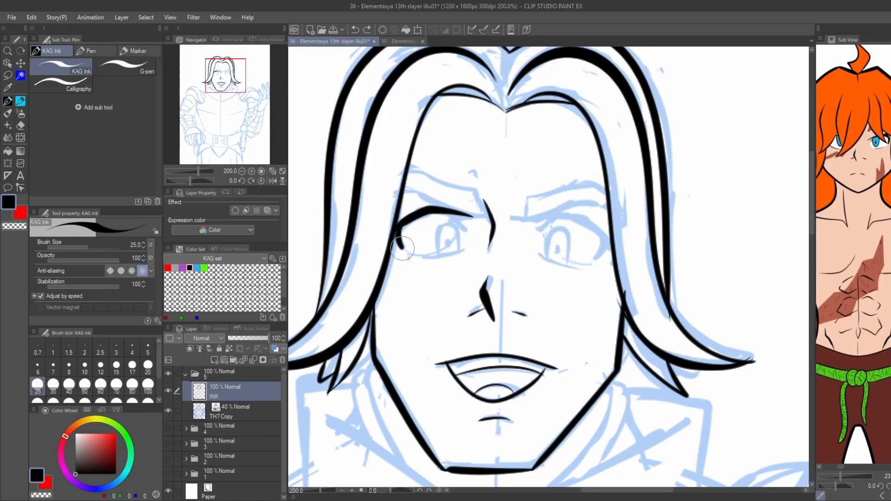
{"action": "left_click_drag", "start_coordinate": [448, 214], "coordinate": [472, 231]}
{"action": "left_click_drag", "start_coordinate": [417, 258], "coordinate": [465, 249]}
{"action": "key", "text": "ctrl+z"}
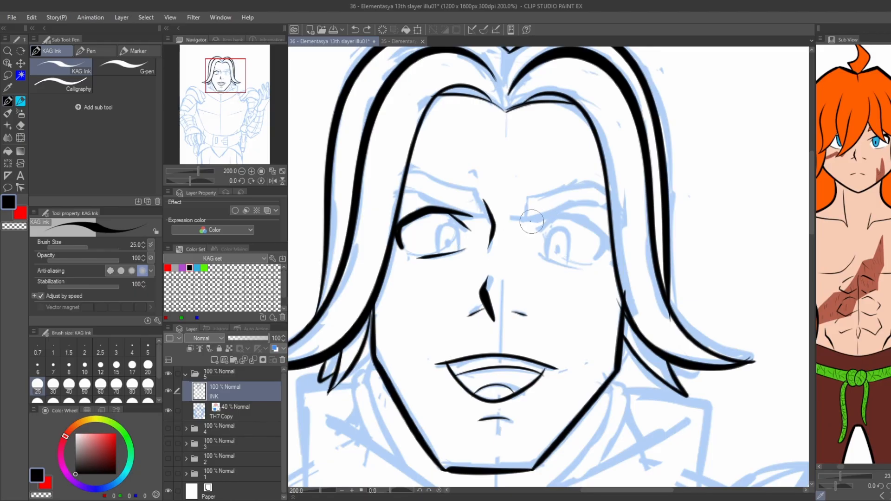
Ink the lids of the right-hand eye and add the irises and pupils to both eyes.
{"action": "mouse_move", "coordinate": [529, 219]}
{"action": "left_mouse_down"}
{"action": "mouse_move", "coordinate": [590, 217]}
{"action": "mouse_move", "coordinate": [602, 254]}
{"action": "mouse_move", "coordinate": [610, 240]}
{"action": "mouse_move", "coordinate": [562, 216]}
{"action": "left_mouse_up"}
{"action": "key", "text": "ctrl+z"}
{"action": "key", "text": "ctrl+z"}
{"action": "key", "text": "ctrl+z"}
{"action": "mouse_move", "coordinate": [546, 247]}
{"action": "left_mouse_down"}
{"action": "mouse_move", "coordinate": [545, 255]}
{"action": "mouse_move", "coordinate": [551, 231]}
{"action": "mouse_move", "coordinate": [569, 267]}
{"action": "mouse_move", "coordinate": [534, 257]}
{"action": "left_mouse_up"}
{"action": "key", "text": "ctrl+z"}
{"action": "key", "text": "ctrl+z"}
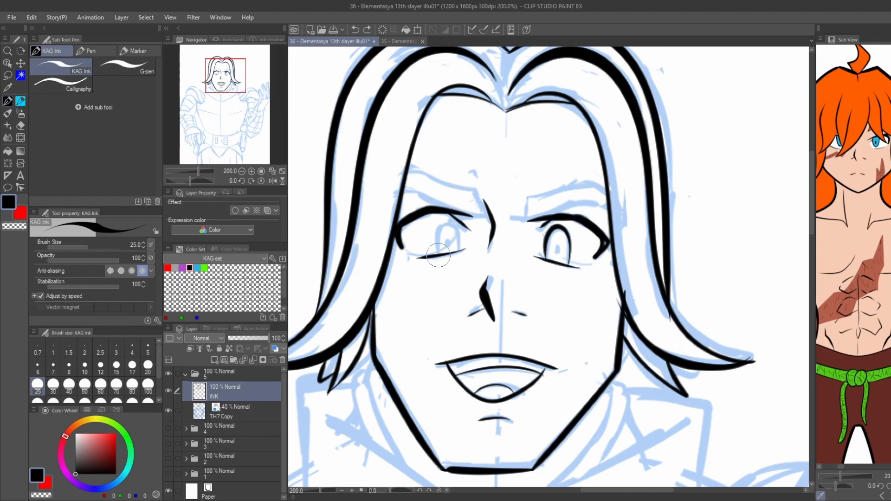
{"action": "left_click_drag", "start_coordinate": [438, 255], "coordinate": [462, 251]}
{"action": "left_click", "coordinate": [449, 242]}
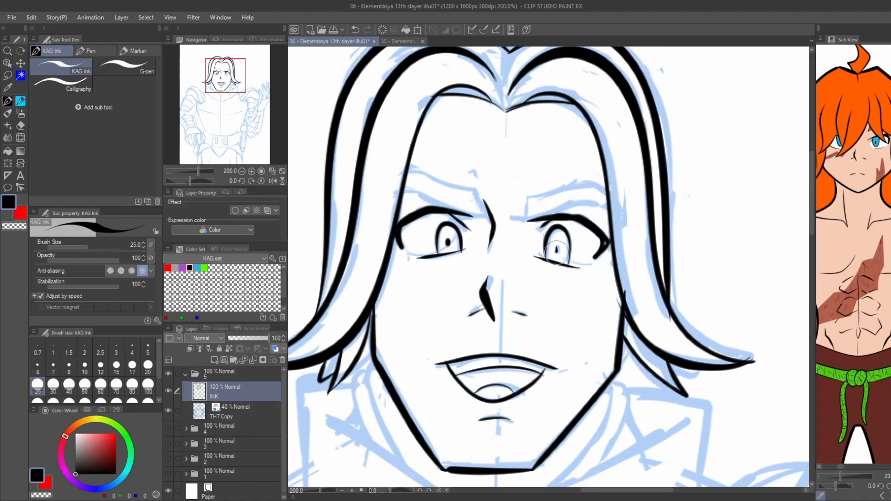
{"action": "key", "text": "ctrl+z"}
Ink the outlines of both angled eyebrows above the eyes.
{"action": "mouse_move", "coordinate": [527, 222]}
{"action": "left_mouse_down"}
{"action": "mouse_move", "coordinate": [557, 183]}
{"action": "mouse_move", "coordinate": [604, 189]}
{"action": "mouse_move", "coordinate": [576, 216]}
{"action": "mouse_move", "coordinate": [606, 211]}
{"action": "left_mouse_up"}
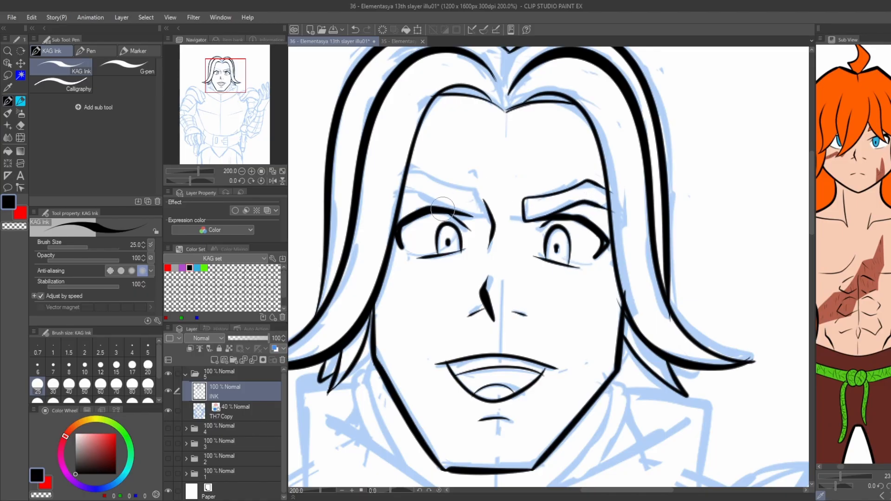
{"action": "mouse_move", "coordinate": [477, 213]}
{"action": "left_mouse_down"}
{"action": "mouse_move", "coordinate": [483, 218]}
{"action": "mouse_move", "coordinate": [408, 192]}
{"action": "left_mouse_up"}
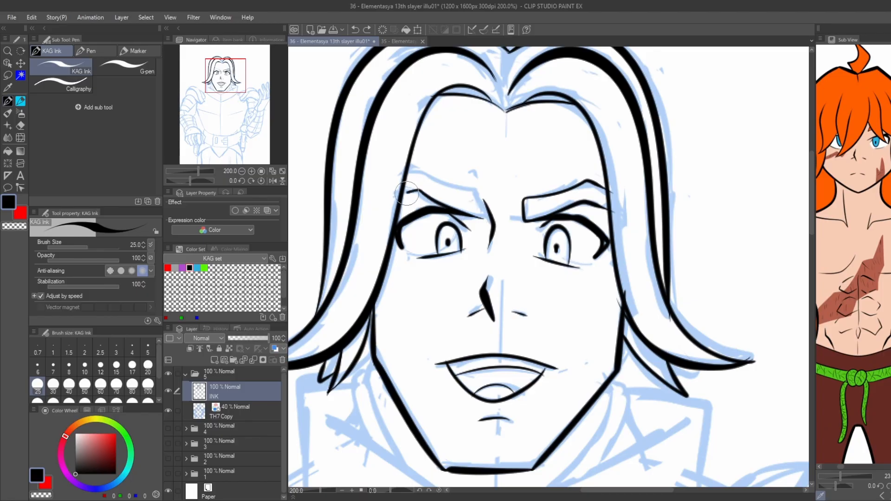
{"action": "key", "text": "ctrl+z"}
{"action": "mouse_move", "coordinate": [480, 207]}
{"action": "left_mouse_down"}
{"action": "mouse_move", "coordinate": [477, 196]}
{"action": "mouse_move", "coordinate": [428, 176]}
{"action": "mouse_move", "coordinate": [406, 183]}
{"action": "mouse_move", "coordinate": [399, 207]}
{"action": "left_mouse_up"}
Ink the neck lines on both sides below the jaw, inside the armour collar.
{"action": "scroll", "coordinate": [346, 182], "scroll_direction": "down", "scroll_amount": 3}
{"action": "scroll", "coordinate": [400, 237], "scroll_direction": "up", "scroll_amount": 2}
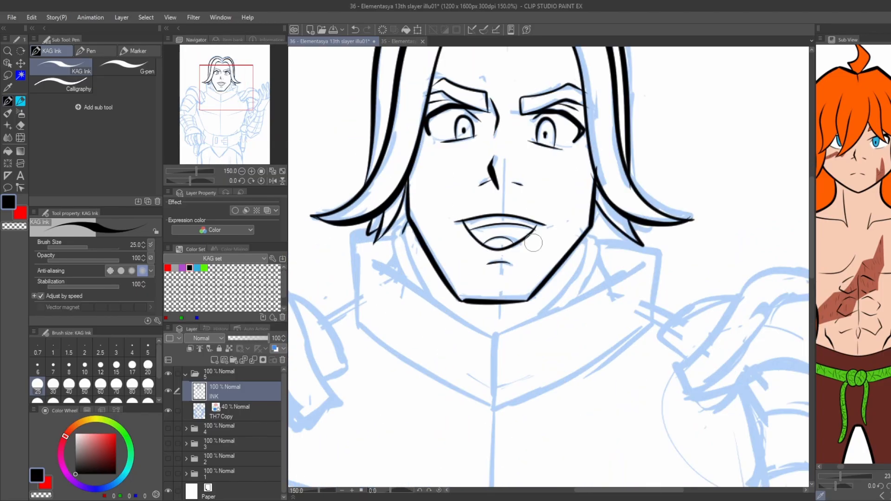
{"action": "left_click_drag", "start_coordinate": [405, 238], "coordinate": [423, 288]}
{"action": "key", "text": "ctrl+z"}
{"action": "left_click_drag", "start_coordinate": [398, 237], "coordinate": [400, 265]}
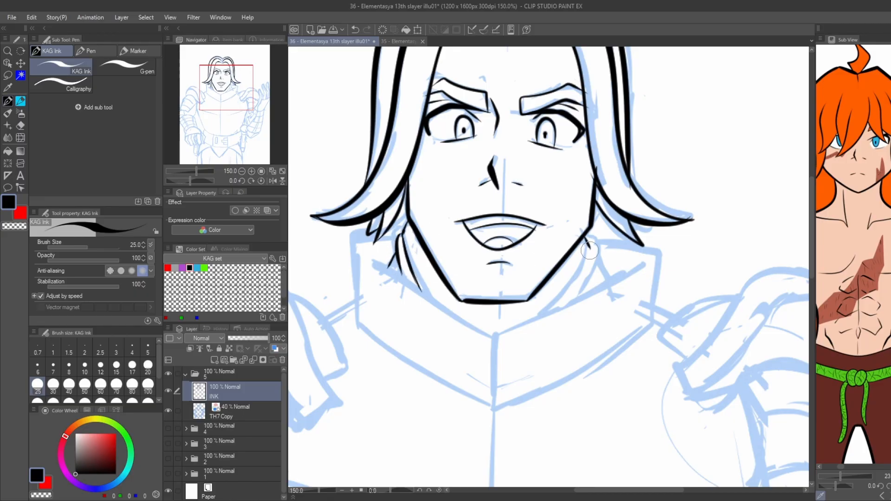
{"action": "mouse_move", "coordinate": [590, 248]}
{"action": "left_mouse_down"}
{"action": "mouse_move", "coordinate": [544, 317]}
{"action": "mouse_move", "coordinate": [577, 262]}
{"action": "mouse_move", "coordinate": [556, 303]}
{"action": "left_mouse_up"}
{"action": "key", "text": "ctrl+z"}
{"action": "key", "text": "ctrl+z"}
{"action": "key", "text": "ctrl+z"}
{"action": "key", "text": "ctrl+z"}
{"action": "left_click_drag", "start_coordinate": [587, 242], "coordinate": [551, 310]}
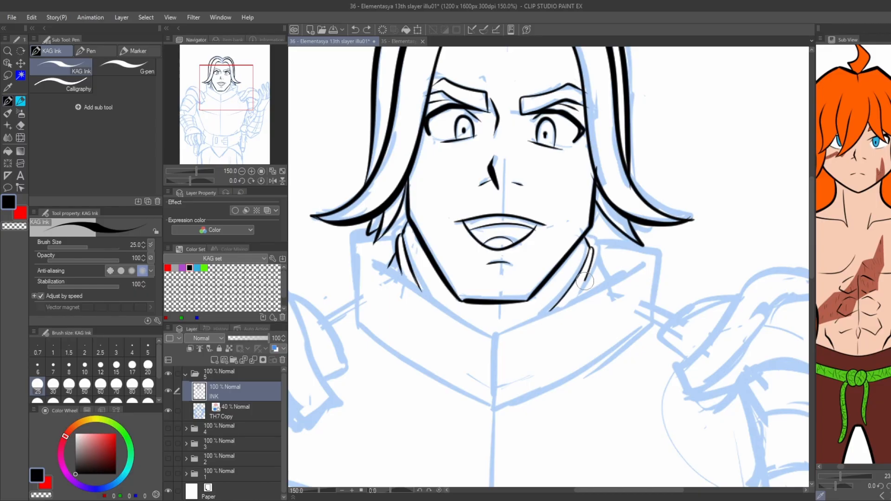
{"action": "left_click_drag", "start_coordinate": [585, 281], "coordinate": [576, 298]}
{"action": "key", "text": "ctrl+z"}
{"action": "left_click_drag", "start_coordinate": [591, 247], "coordinate": [587, 285]}
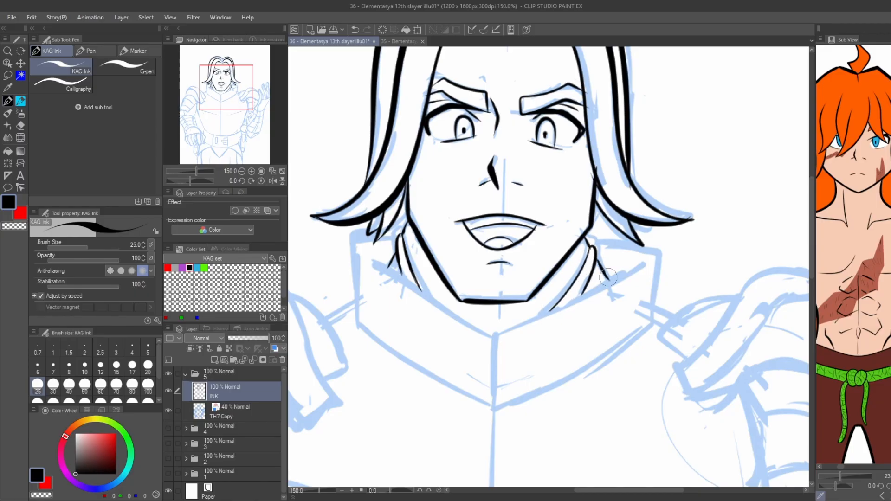
{"action": "key", "text": "ctrl+z"}
Ink the top corners and vertical outer sides of the armour collar on both sides.
{"action": "mouse_move", "coordinate": [589, 240]}
{"action": "left_mouse_down"}
{"action": "mouse_move", "coordinate": [632, 246]}
{"action": "mouse_move", "coordinate": [658, 324]}
{"action": "left_mouse_up"}
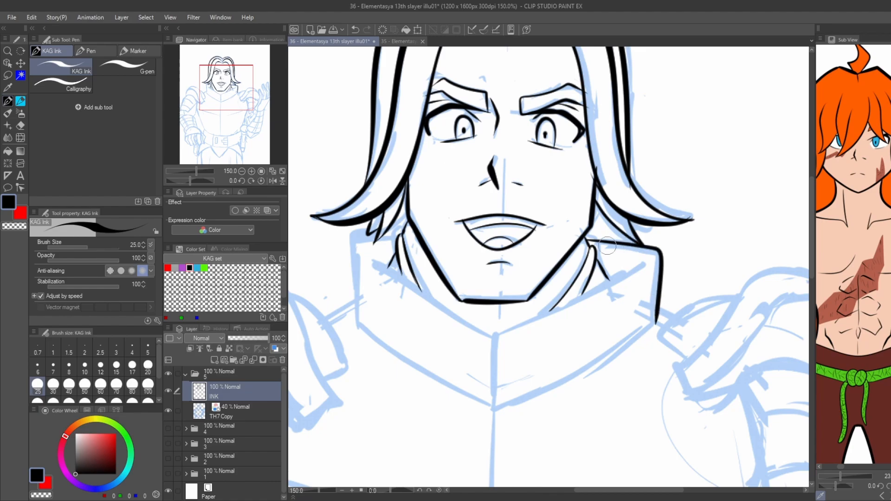
{"action": "left_click_drag", "start_coordinate": [393, 228], "coordinate": [411, 216]}
{"action": "mouse_move", "coordinate": [377, 223]}
{"action": "left_mouse_down"}
{"action": "mouse_move", "coordinate": [372, 261]}
{"action": "mouse_move", "coordinate": [376, 318]}
{"action": "left_mouse_up"}
Ink the V-shaped lower edge of the armour collar between its two outer sides.
{"action": "mouse_move", "coordinate": [677, 244]}
{"action": "left_mouse_down"}
{"action": "mouse_move", "coordinate": [640, 342]}
{"action": "mouse_move", "coordinate": [517, 401]}
{"action": "left_mouse_up"}
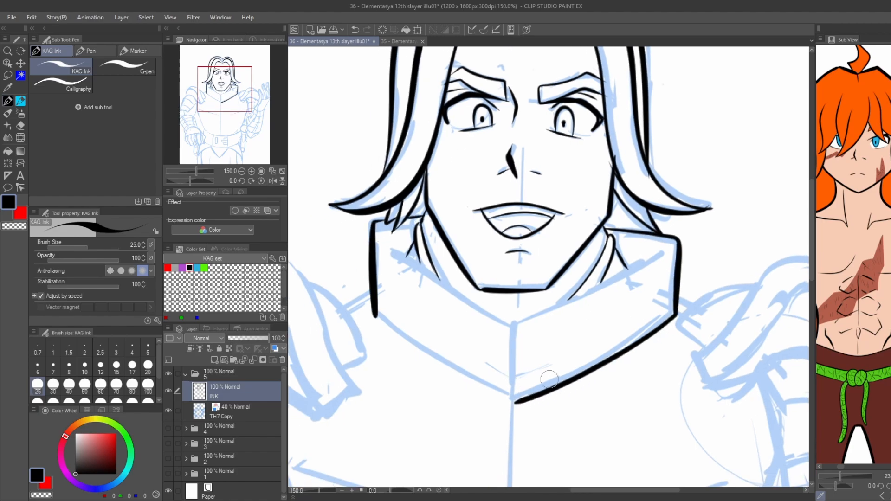
{"action": "key", "text": "ctrl+z"}
{"action": "left_click_drag", "start_coordinate": [677, 306], "coordinate": [516, 399]}
{"action": "key", "text": "ctrl+z"}
{"action": "left_click_drag", "start_coordinate": [676, 311], "coordinate": [559, 383]}
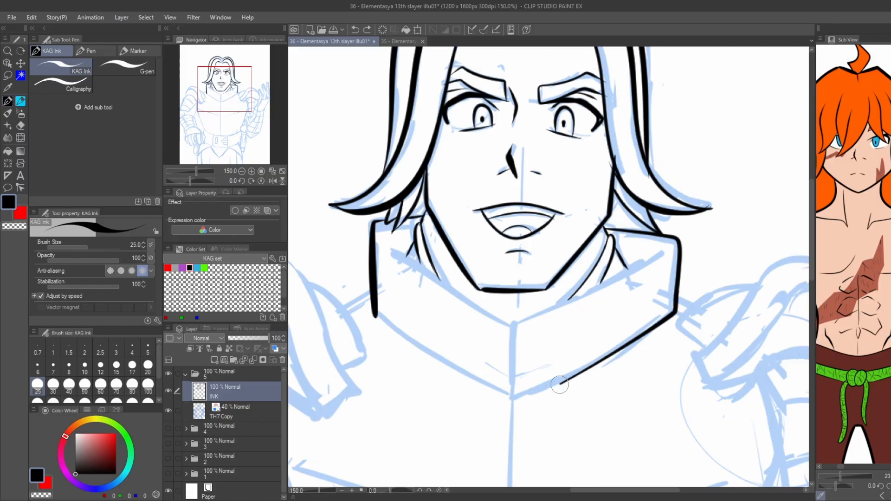
{"action": "key", "text": "ctrl+z"}
{"action": "mouse_move", "coordinate": [676, 310]}
{"action": "left_mouse_down"}
{"action": "mouse_move", "coordinate": [646, 333]}
{"action": "mouse_move", "coordinate": [524, 394]}
{"action": "mouse_move", "coordinate": [458, 374]}
{"action": "mouse_move", "coordinate": [375, 315]}
{"action": "left_mouse_up"}
{"action": "key", "text": "ctrl+z"}
Ink the collar's central ridge and its V-shaped upper edge below the chin.
{"action": "mouse_move", "coordinate": [518, 402]}
{"action": "left_mouse_down"}
{"action": "mouse_move", "coordinate": [379, 322]}
{"action": "mouse_move", "coordinate": [510, 396]}
{"action": "mouse_move", "coordinate": [514, 325]}
{"action": "left_mouse_up"}
{"action": "key", "text": "ctrl+z"}
{"action": "mouse_move", "coordinate": [514, 324]}
{"action": "left_mouse_down"}
{"action": "mouse_move", "coordinate": [559, 304]}
{"action": "mouse_move", "coordinate": [472, 295]}
{"action": "mouse_move", "coordinate": [384, 241]}
{"action": "mouse_move", "coordinate": [363, 179]}
{"action": "mouse_move", "coordinate": [417, 270]}
{"action": "left_mouse_up"}
{"action": "key", "text": "ctrl+z"}
Ink the shoulder line beside the collar and the small inner plate of the left-hand shoulder armour.
{"action": "scroll", "coordinate": [366, 226], "scroll_direction": "down", "scroll_amount": 2}
{"action": "scroll", "coordinate": [408, 233], "scroll_direction": "up", "scroll_amount": 1}
{"action": "key", "text": "ctrl+z"}
{"action": "key", "text": "ctrl+z"}
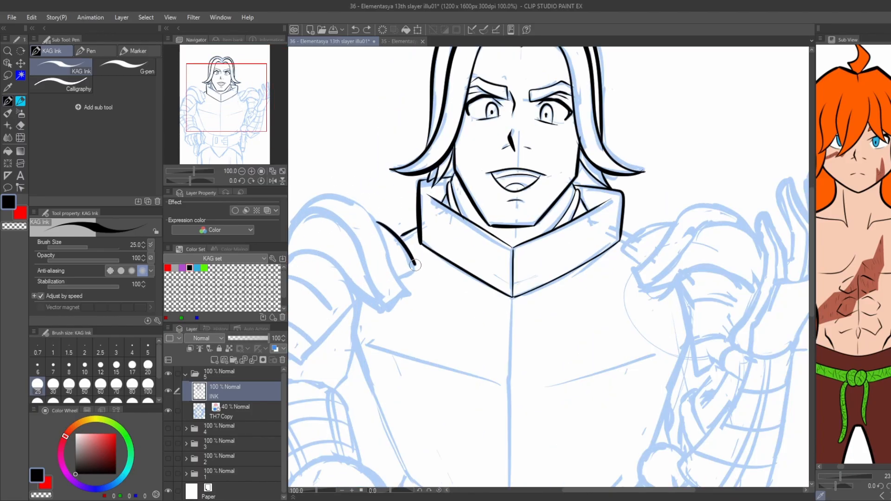
{"action": "key", "text": "ctrl+z"}
{"action": "mouse_move", "coordinate": [377, 222]}
{"action": "left_mouse_down"}
{"action": "mouse_move", "coordinate": [406, 246]}
{"action": "mouse_move", "coordinate": [416, 268]}
{"action": "mouse_move", "coordinate": [399, 278]}
{"action": "left_mouse_up"}
Ink the left-hand pauldron with its rounded top, curved lower edge and raised rim.
{"action": "left_click_drag", "start_coordinate": [309, 221], "coordinate": [371, 212]}
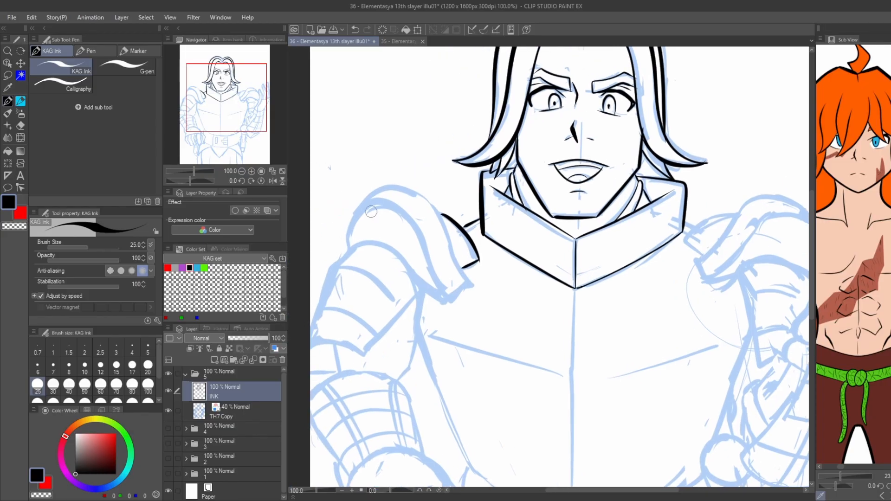
{"action": "key", "text": "ctrl+z"}
{"action": "left_click_drag", "start_coordinate": [361, 242], "coordinate": [437, 298]}
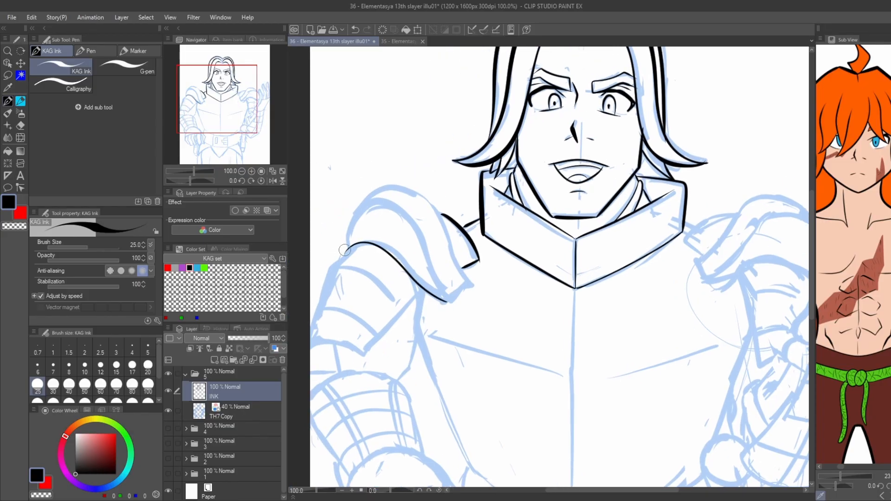
{"action": "mouse_move", "coordinate": [346, 249]}
{"action": "left_mouse_down"}
{"action": "mouse_move", "coordinate": [364, 197]}
{"action": "mouse_move", "coordinate": [348, 225]}
{"action": "mouse_move", "coordinate": [363, 197]}
{"action": "mouse_move", "coordinate": [391, 187]}
{"action": "mouse_move", "coordinate": [424, 197]}
{"action": "mouse_move", "coordinate": [462, 273]}
{"action": "left_mouse_up"}
{"action": "key", "text": "ctrl+z"}
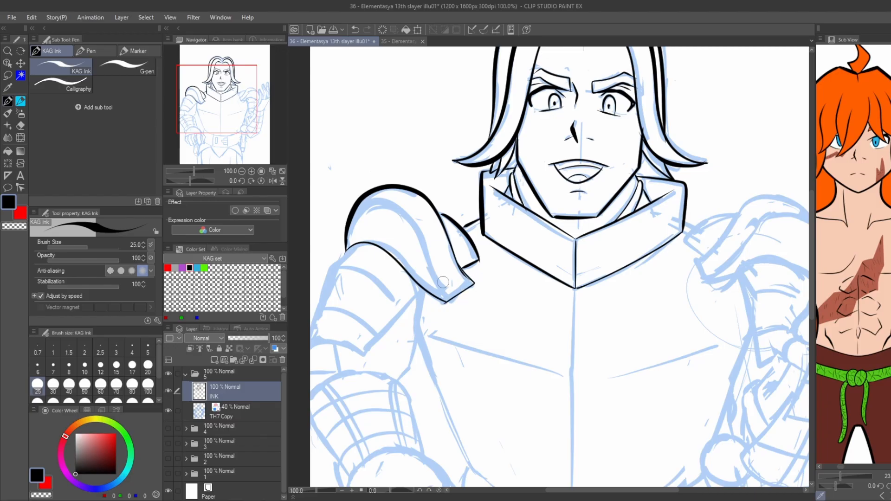
{"action": "mouse_move", "coordinate": [369, 198]}
{"action": "left_mouse_down"}
{"action": "mouse_move", "coordinate": [412, 219]}
{"action": "mouse_move", "coordinate": [448, 300]}
{"action": "mouse_move", "coordinate": [446, 236]}
{"action": "left_mouse_up"}
{"action": "key", "text": "ctrl+z"}
Ink the left-hand upper-arm armour with its outer contour, lower edge and curved plate lines.
{"action": "mouse_move", "coordinate": [478, 203]}
{"action": "left_mouse_down"}
{"action": "mouse_move", "coordinate": [420, 268]}
{"action": "mouse_move", "coordinate": [366, 256]}
{"action": "left_mouse_up"}
{"action": "left_click_drag", "start_coordinate": [394, 174], "coordinate": [366, 237]}
{"action": "key", "text": "ctrl+z"}
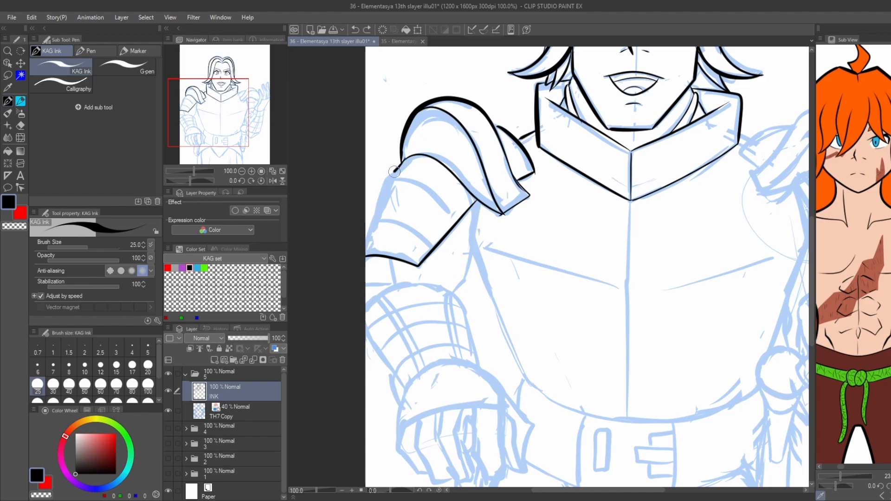
{"action": "mouse_move", "coordinate": [397, 168]}
{"action": "left_mouse_down"}
{"action": "mouse_move", "coordinate": [370, 229]}
{"action": "mouse_move", "coordinate": [430, 251]}
{"action": "mouse_move", "coordinate": [455, 216]}
{"action": "left_mouse_up"}
{"action": "left_click_drag", "start_coordinate": [369, 252], "coordinate": [381, 218]}
Ink the left-hand elbow line and the forearm armour's outer side, curved upper edge and inner side.
{"action": "left_click_drag", "start_coordinate": [407, 226], "coordinate": [412, 243]}
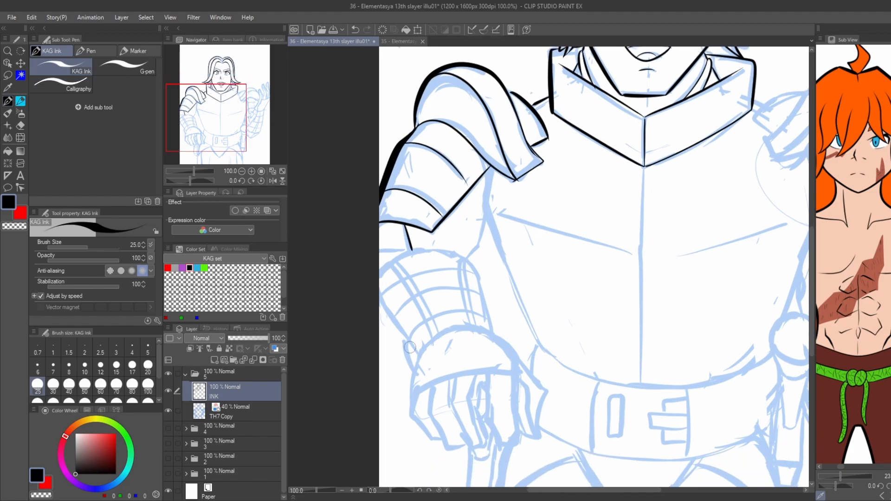
{"action": "mouse_move", "coordinate": [415, 352]}
{"action": "left_mouse_down"}
{"action": "mouse_move", "coordinate": [373, 285]}
{"action": "mouse_move", "coordinate": [378, 273]}
{"action": "mouse_move", "coordinate": [407, 250]}
{"action": "mouse_move", "coordinate": [462, 259]}
{"action": "left_mouse_up"}
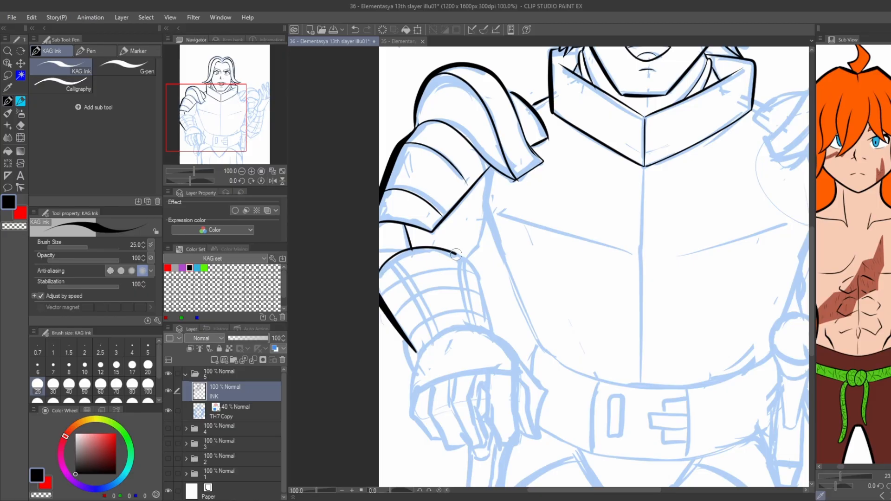
{"action": "key", "text": "ctrl+z"}
{"action": "mouse_move", "coordinate": [378, 277]}
{"action": "left_mouse_down"}
{"action": "mouse_move", "coordinate": [420, 248]}
{"action": "mouse_move", "coordinate": [461, 257]}
{"action": "mouse_move", "coordinate": [477, 270]}
{"action": "mouse_move", "coordinate": [496, 333]}
{"action": "left_mouse_up"}
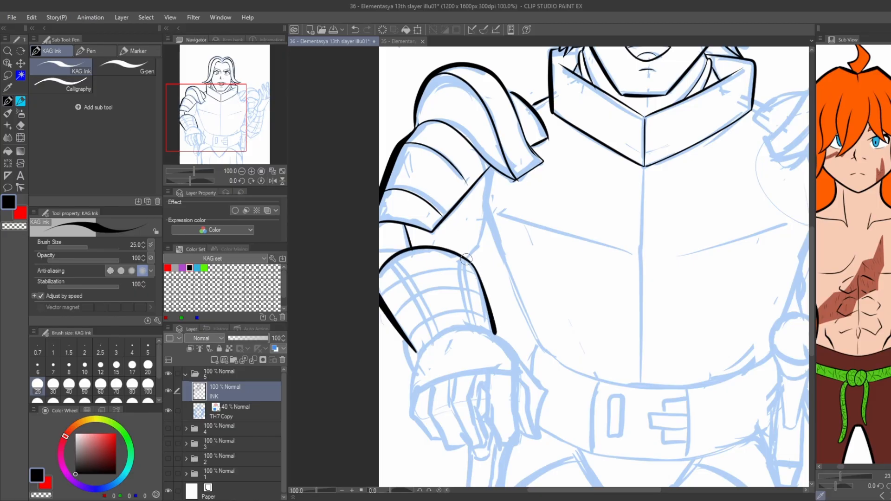
Ink the left-hand inner-elbow contour and the adjoining side of the breastplate down towards the waist.
{"action": "left_click_drag", "start_coordinate": [469, 257], "coordinate": [488, 213]}
{"action": "left_click_drag", "start_coordinate": [491, 167], "coordinate": [484, 214]}
{"action": "left_click_drag", "start_coordinate": [485, 214], "coordinate": [539, 344]}
{"action": "key", "text": "ctrl+z"}
{"action": "left_click_drag", "start_coordinate": [486, 215], "coordinate": [538, 341]}
Ink the left-hand gauntlet's cuff over the fist, with its domed top and curved lower edge.
{"action": "scroll", "coordinate": [397, 249], "scroll_direction": "down", "scroll_amount": 3}
{"action": "left_click_drag", "start_coordinate": [409, 309], "coordinate": [414, 265]}
{"action": "key", "text": "ctrl+z"}
{"action": "left_click_drag", "start_coordinate": [408, 306], "coordinate": [416, 264]}
{"action": "key", "text": "ctrl+z"}
{"action": "mouse_move", "coordinate": [409, 311]}
{"action": "left_mouse_down"}
{"action": "mouse_move", "coordinate": [426, 254]}
{"action": "mouse_move", "coordinate": [410, 308]}
{"action": "mouse_move", "coordinate": [422, 260]}
{"action": "mouse_move", "coordinate": [462, 242]}
{"action": "mouse_move", "coordinate": [509, 259]}
{"action": "mouse_move", "coordinate": [515, 286]}
{"action": "mouse_move", "coordinate": [459, 288]}
{"action": "mouse_move", "coordinate": [408, 310]}
{"action": "mouse_move", "coordinate": [421, 342]}
{"action": "left_mouse_up"}
{"action": "key", "text": "ctrl+z"}
{"action": "key", "text": "ctrl+z"}
{"action": "key", "text": "ctrl+z"}
{"action": "key", "text": "ctrl+z"}
{"action": "key", "text": "ctrl+z"}
Ink the three outer fingers of the left-hand fist with thick angular contours.
{"action": "mouse_move", "coordinate": [409, 307]}
{"action": "left_mouse_down"}
{"action": "mouse_move", "coordinate": [418, 342]}
{"action": "mouse_move", "coordinate": [436, 355]}
{"action": "left_mouse_up"}
{"action": "mouse_move", "coordinate": [424, 322]}
{"action": "left_mouse_down"}
{"action": "mouse_move", "coordinate": [448, 361]}
{"action": "mouse_move", "coordinate": [466, 355]}
{"action": "left_mouse_up"}
{"action": "scroll", "coordinate": [452, 290], "scroll_direction": "up", "scroll_amount": 1}
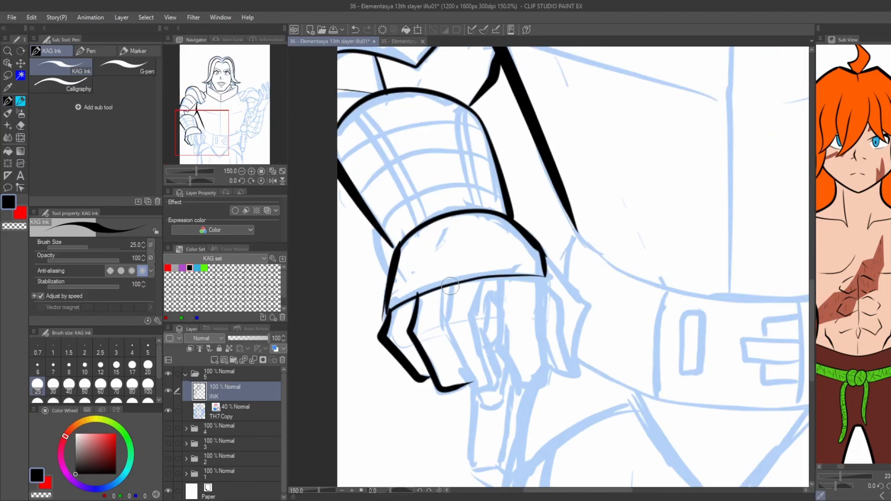
{"action": "mouse_move", "coordinate": [447, 293]}
{"action": "left_mouse_down"}
{"action": "mouse_move", "coordinate": [443, 333]}
{"action": "mouse_move", "coordinate": [480, 385]}
{"action": "mouse_move", "coordinate": [497, 384]}
{"action": "mouse_move", "coordinate": [501, 369]}
{"action": "left_mouse_up"}
{"action": "left_click_drag", "start_coordinate": [485, 337], "coordinate": [494, 357]}
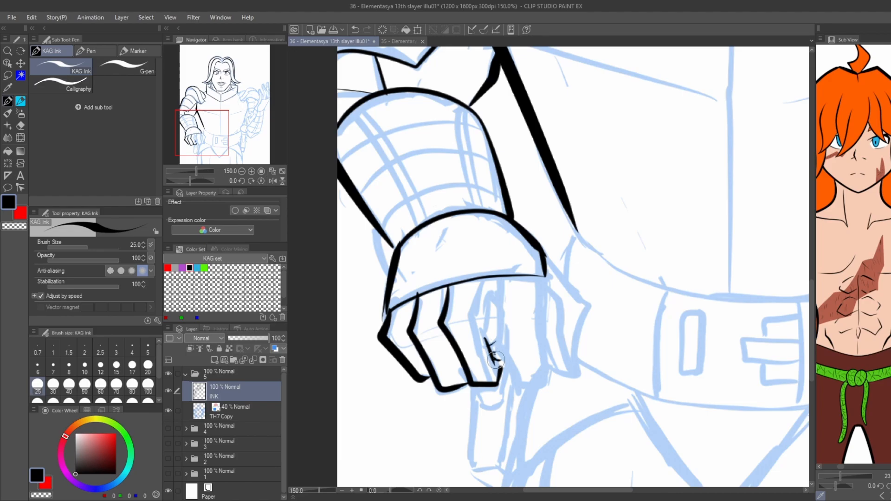
Ink the thin facet lines on the fist's three outer fingers and the small grip detail beside them.
{"action": "key", "text": "ctrl+z"}
{"action": "mouse_move", "coordinate": [487, 344]}
{"action": "left_mouse_down"}
{"action": "mouse_move", "coordinate": [492, 307]}
{"action": "mouse_move", "coordinate": [472, 311]}
{"action": "mouse_move", "coordinate": [482, 278]}
{"action": "mouse_move", "coordinate": [473, 320]}
{"action": "mouse_move", "coordinate": [494, 375]}
{"action": "mouse_move", "coordinate": [454, 324]}
{"action": "mouse_move", "coordinate": [457, 286]}
{"action": "left_mouse_up"}
{"action": "key", "text": "ctrl+z"}
{"action": "left_click_drag", "start_coordinate": [444, 376], "coordinate": [415, 297]}
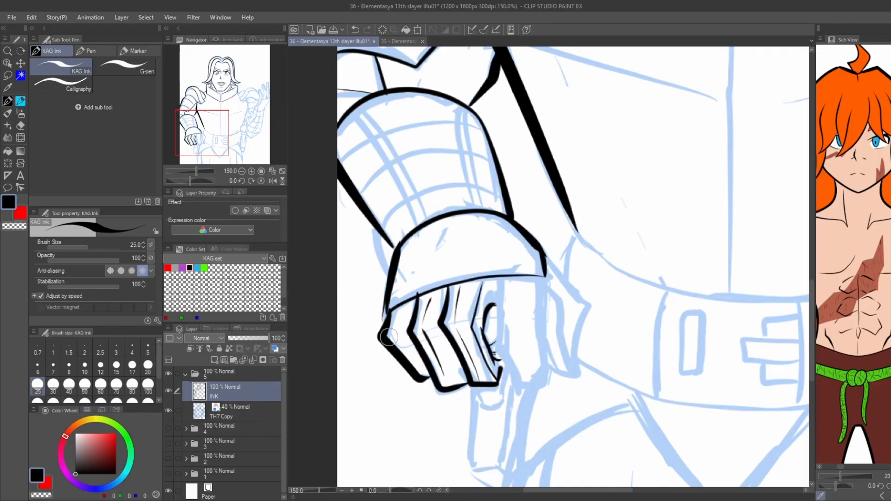
{"action": "left_click_drag", "start_coordinate": [420, 367], "coordinate": [397, 318]}
{"action": "key", "text": "ctrl+z"}
Ink the index finger and thumb of the left-hand fist with their inner facet lines.
{"action": "mouse_move", "coordinate": [499, 300]}
{"action": "left_mouse_down"}
{"action": "mouse_move", "coordinate": [505, 291]}
{"action": "mouse_move", "coordinate": [520, 381]}
{"action": "left_mouse_up"}
{"action": "mouse_move", "coordinate": [542, 277]}
{"action": "left_mouse_down"}
{"action": "mouse_move", "coordinate": [545, 335]}
{"action": "mouse_move", "coordinate": [529, 380]}
{"action": "mouse_move", "coordinate": [518, 381]}
{"action": "mouse_move", "coordinate": [517, 285]}
{"action": "left_mouse_up"}
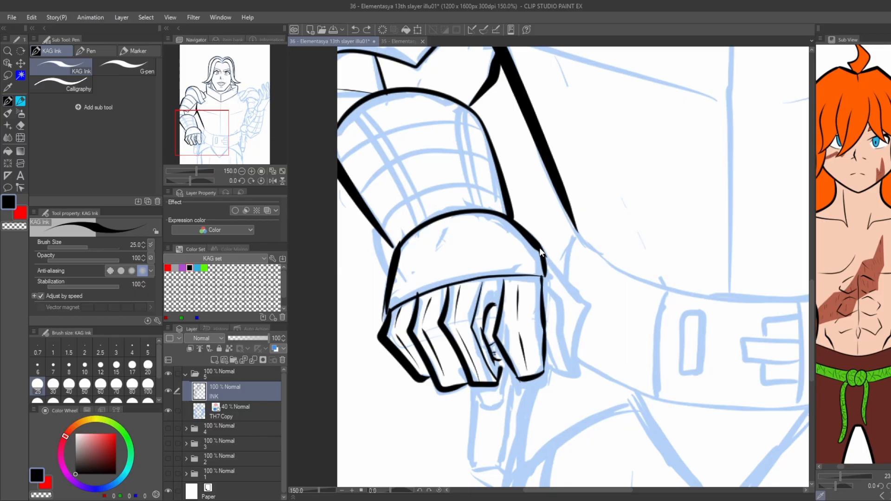
{"action": "mouse_move", "coordinate": [541, 252]}
{"action": "left_mouse_down"}
{"action": "mouse_move", "coordinate": [585, 297]}
{"action": "mouse_move", "coordinate": [583, 376]}
{"action": "mouse_move", "coordinate": [550, 365]}
{"action": "left_mouse_up"}
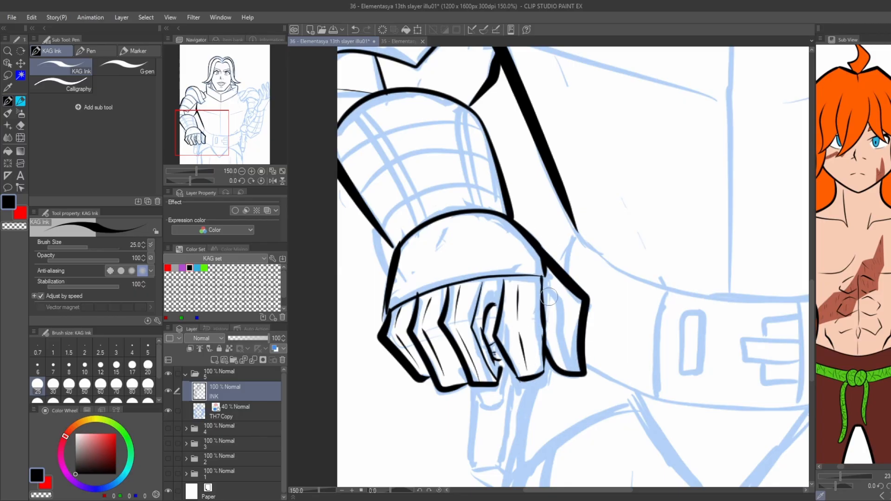
{"action": "mouse_move", "coordinate": [544, 287]}
{"action": "left_mouse_down"}
{"action": "mouse_move", "coordinate": [580, 304]}
{"action": "mouse_move", "coordinate": [575, 370]}
{"action": "left_mouse_up"}
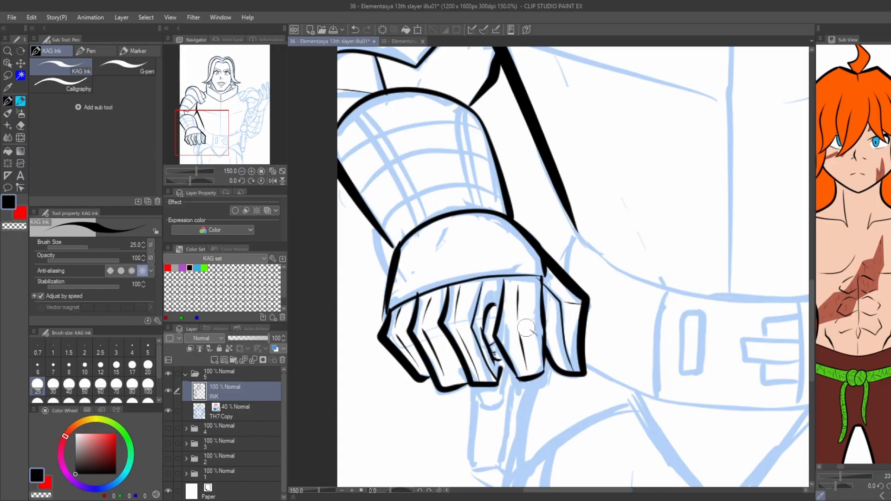
{"action": "left_click_drag", "start_coordinate": [541, 330], "coordinate": [498, 334]}
Ink the rounded tongue of the weapon piece just below the left-hand fist.
{"action": "scroll", "coordinate": [362, 297], "scroll_direction": "down", "scroll_amount": 1}
{"action": "scroll", "coordinate": [478, 300], "scroll_direction": "up", "scroll_amount": 2}
{"action": "scroll", "coordinate": [471, 297], "scroll_direction": "down", "scroll_amount": 2}
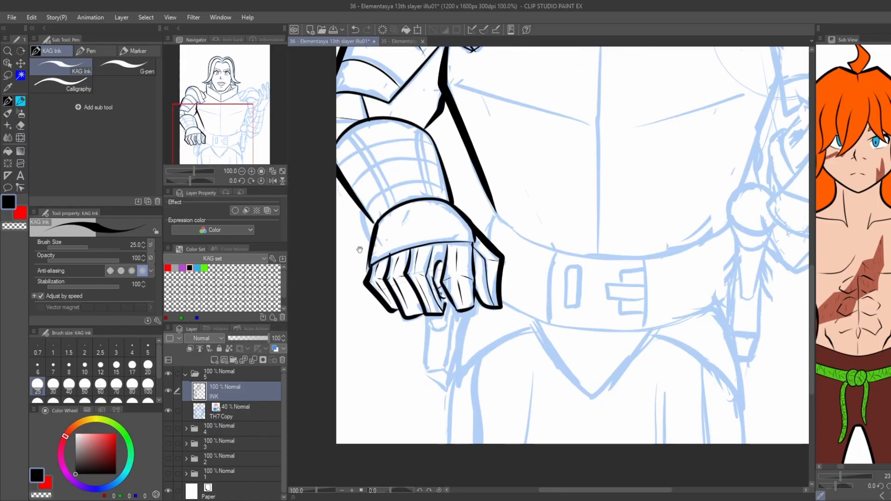
{"action": "scroll", "coordinate": [355, 292], "scroll_direction": "up", "scroll_amount": 1}
{"action": "key", "text": "ctrl+z"}
{"action": "mouse_move", "coordinate": [470, 336]}
{"action": "left_mouse_down"}
{"action": "mouse_move", "coordinate": [494, 352]}
{"action": "mouse_move", "coordinate": [495, 309]}
{"action": "mouse_move", "coordinate": [468, 338]}
{"action": "mouse_move", "coordinate": [464, 411]}
{"action": "left_mouse_up"}
{"action": "key", "text": "ctrl+z"}
{"action": "left_click_drag", "start_coordinate": [470, 339], "coordinate": [460, 413]}
{"action": "key", "text": "ctrl+z"}
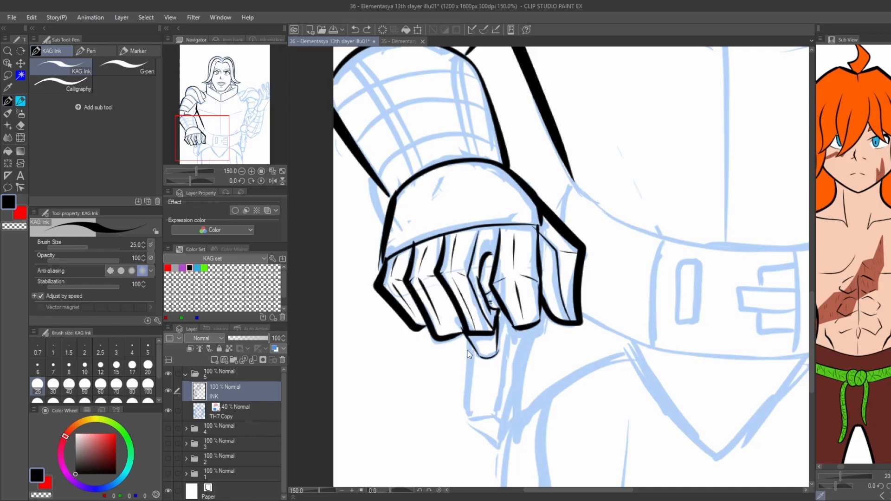
Ink the straight shaft and angled lower end of the weapon piece below the left-hand fist.
{"action": "mouse_move", "coordinate": [470, 343]}
{"action": "left_mouse_down"}
{"action": "mouse_move", "coordinate": [463, 418]}
{"action": "mouse_move", "coordinate": [486, 418]}
{"action": "left_mouse_up"}
{"action": "key", "text": "ctrl+z"}
{"action": "left_click_drag", "start_coordinate": [463, 419], "coordinate": [495, 417]}
{"action": "left_click_drag", "start_coordinate": [496, 416], "coordinate": [510, 325]}
{"action": "key", "text": "ctrl+z"}
{"action": "left_click_drag", "start_coordinate": [462, 420], "coordinate": [495, 444]}
{"action": "key", "text": "ctrl+z"}
{"action": "left_click_drag", "start_coordinate": [495, 417], "coordinate": [505, 445]}
{"action": "key", "text": "ctrl+z"}
{"action": "key", "text": "ctrl+z"}
{"action": "left_click_drag", "start_coordinate": [494, 444], "coordinate": [510, 436]}
Ink the right-hand pauldron with its small inner plate, rounded top and curved lower rim.
{"action": "key", "text": "ctrl+minus"}
{"action": "key", "text": "ctrl+minus"}
{"action": "left_click_drag", "start_coordinate": [506, 139], "coordinate": [428, 299]}
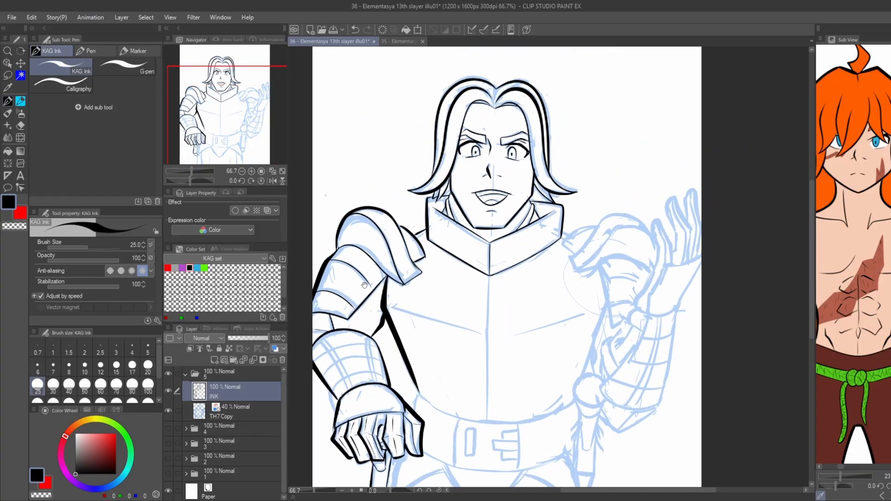
{"action": "key", "text": "ctrl+plus"}
{"action": "left_click_drag", "start_coordinate": [428, 180], "coordinate": [435, 190]}
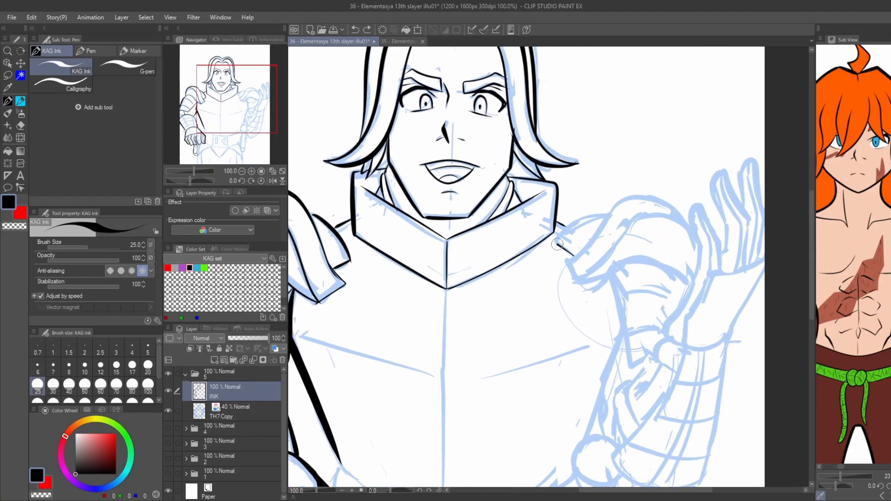
{"action": "left_click_drag", "start_coordinate": [557, 243], "coordinate": [610, 216]}
{"action": "key", "text": "ctrl+z"}
{"action": "left_click_drag", "start_coordinate": [615, 276], "coordinate": [579, 282]}
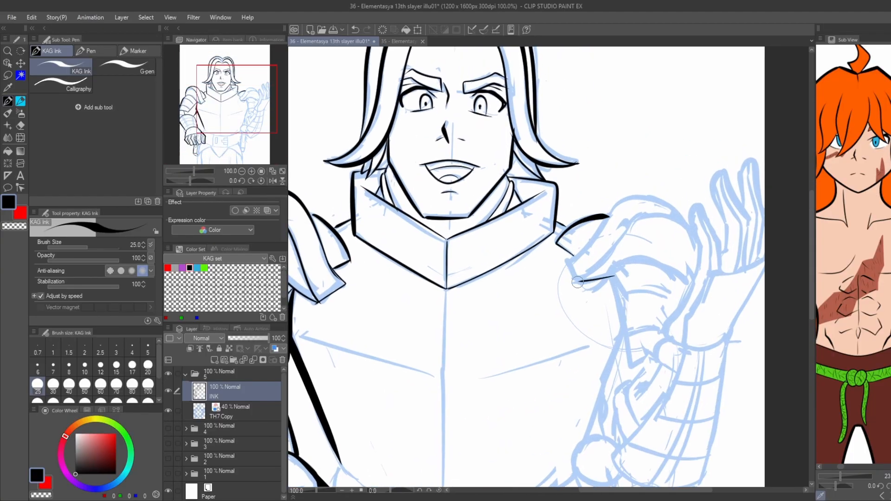
{"action": "left_click_drag", "start_coordinate": [611, 216], "coordinate": [686, 220]}
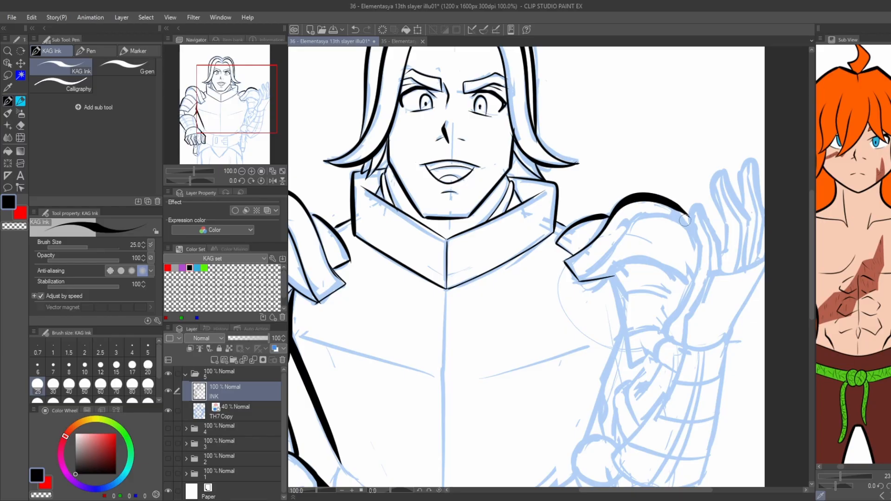
{"action": "mouse_move", "coordinate": [577, 280]}
{"action": "left_mouse_down"}
{"action": "mouse_move", "coordinate": [661, 217]}
{"action": "mouse_move", "coordinate": [690, 219]}
{"action": "left_mouse_up"}
Ink the right-hand upper-arm armour with its inner side, lower corner and curved plate lines.
{"action": "mouse_move", "coordinate": [609, 277]}
{"action": "left_mouse_down"}
{"action": "mouse_move", "coordinate": [658, 261]}
{"action": "mouse_move", "coordinate": [689, 275]}
{"action": "left_mouse_up"}
{"action": "key", "text": "ctrl+z"}
{"action": "mouse_move", "coordinate": [612, 278]}
{"action": "left_mouse_down"}
{"action": "mouse_move", "coordinate": [632, 365]}
{"action": "mouse_move", "coordinate": [653, 358]}
{"action": "left_mouse_up"}
{"action": "left_click_drag", "start_coordinate": [508, 223], "coordinate": [445, 191]}
{"action": "scroll", "coordinate": [443, 188], "scroll_direction": "down", "scroll_amount": 3}
{"action": "scroll", "coordinate": [434, 193], "scroll_direction": "up", "scroll_amount": 1}
{"action": "scroll", "coordinate": [515, 209], "scroll_direction": "up", "scroll_amount": 1}
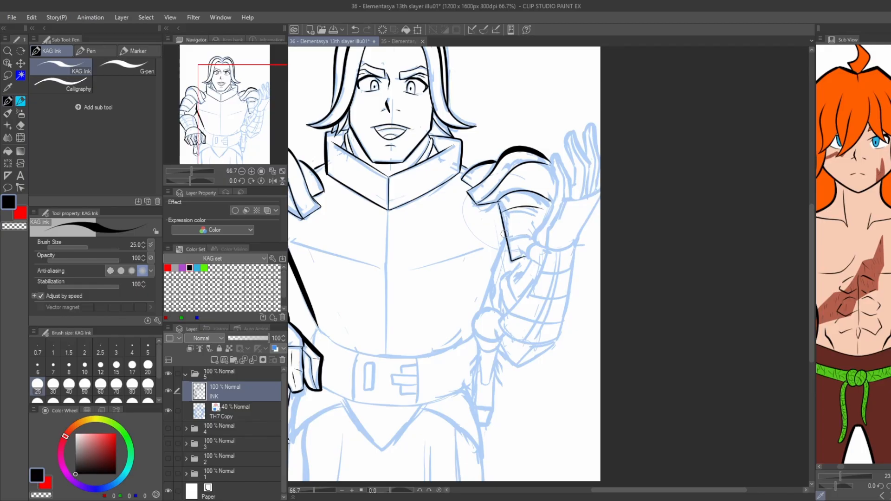
{"action": "scroll", "coordinate": [525, 217], "scroll_direction": "up", "scroll_amount": 1}
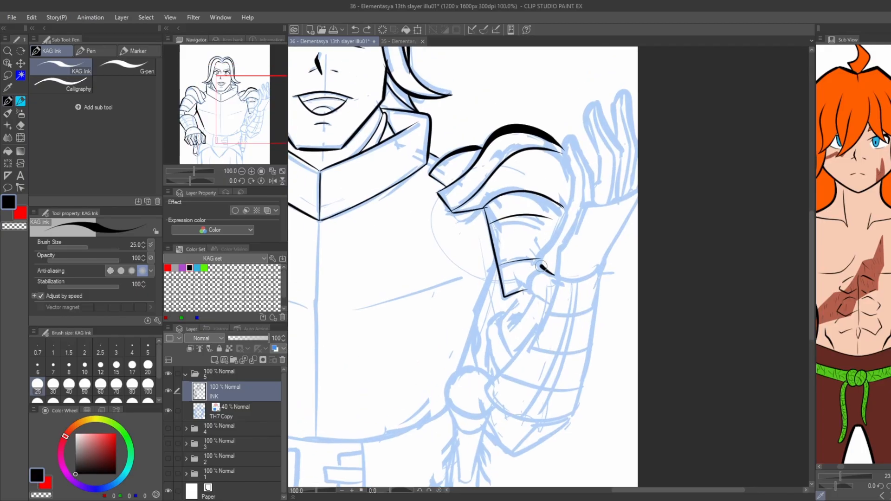
Ink the raised hand's thick inner contour from the wrist upward and around its first finger.
{"action": "mouse_move", "coordinate": [541, 267]}
{"action": "left_mouse_down"}
{"action": "mouse_move", "coordinate": [570, 182]}
{"action": "mouse_move", "coordinate": [563, 152]}
{"action": "left_mouse_up"}
{"action": "scroll", "coordinate": [556, 200], "scroll_direction": "up", "scroll_amount": 1}
{"action": "mouse_move", "coordinate": [563, 153]}
{"action": "left_mouse_down"}
{"action": "mouse_move", "coordinate": [556, 200]}
{"action": "mouse_move", "coordinate": [560, 180]}
{"action": "mouse_move", "coordinate": [603, 225]}
{"action": "mouse_move", "coordinate": [610, 270]}
{"action": "mouse_move", "coordinate": [615, 201]}
{"action": "left_mouse_up"}
{"action": "key", "text": "ctrl+z"}
Ink the remaining fingers of the raised right-hand gauntlet down to the palm.
{"action": "key", "text": "ctrl+z"}
{"action": "key", "text": "ctrl+z"}
{"action": "left_click_drag", "start_coordinate": [614, 200], "coordinate": [597, 145]}
{"action": "key", "text": "ctrl+z"}
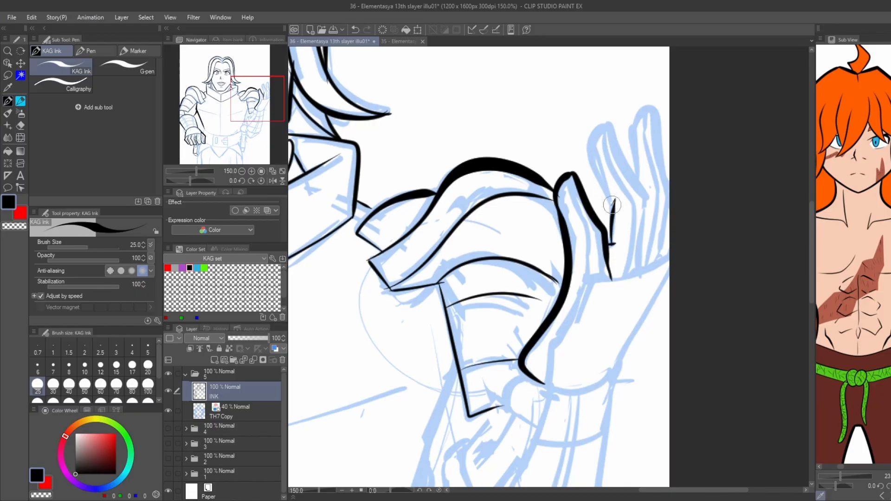
{"action": "mouse_move", "coordinate": [612, 204]}
{"action": "left_mouse_down"}
{"action": "mouse_move", "coordinate": [593, 153]}
{"action": "mouse_move", "coordinate": [610, 128]}
{"action": "mouse_move", "coordinate": [640, 186]}
{"action": "mouse_move", "coordinate": [644, 268]}
{"action": "left_mouse_up"}
{"action": "key", "text": "ctrl+z"}
{"action": "mouse_move", "coordinate": [631, 176]}
{"action": "left_mouse_down"}
{"action": "mouse_move", "coordinate": [592, 202]}
{"action": "mouse_move", "coordinate": [597, 146]}
{"action": "mouse_move", "coordinate": [627, 171]}
{"action": "mouse_move", "coordinate": [630, 246]}
{"action": "mouse_move", "coordinate": [623, 280]}
{"action": "mouse_move", "coordinate": [594, 299]}
{"action": "left_mouse_up"}
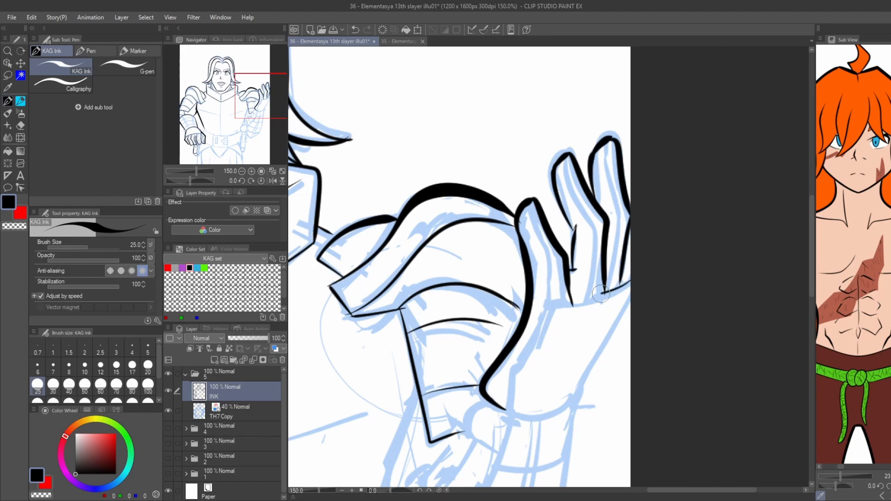
{"action": "key", "text": "ctrl+z"}
Ink the raised hand's palm with its upper edge, inner crease, outer side and curved wrist line.
{"action": "mouse_move", "coordinate": [635, 280]}
{"action": "left_mouse_down"}
{"action": "mouse_move", "coordinate": [553, 307]}
{"action": "mouse_move", "coordinate": [522, 397]}
{"action": "left_mouse_up"}
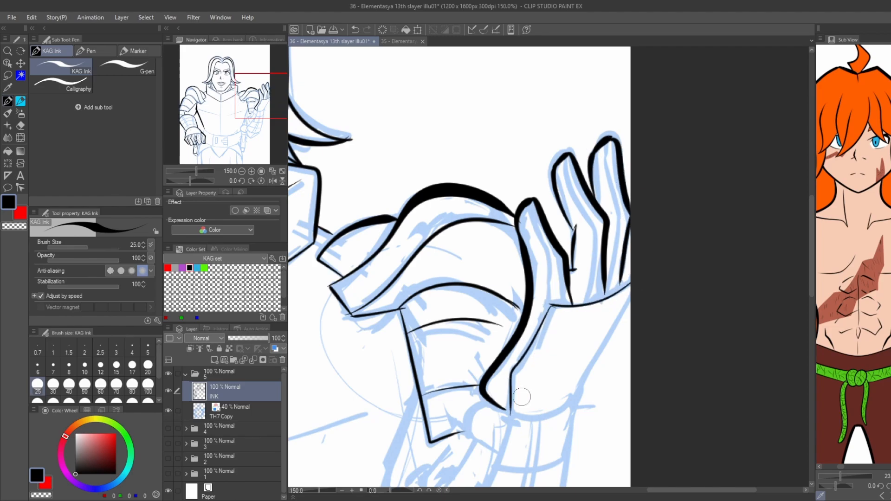
{"action": "mouse_move", "coordinate": [631, 297]}
{"action": "left_mouse_down"}
{"action": "mouse_move", "coordinate": [574, 397]}
{"action": "mouse_move", "coordinate": [511, 413]}
{"action": "left_mouse_up"}
{"action": "left_click_drag", "start_coordinate": [534, 394], "coordinate": [536, 395]}
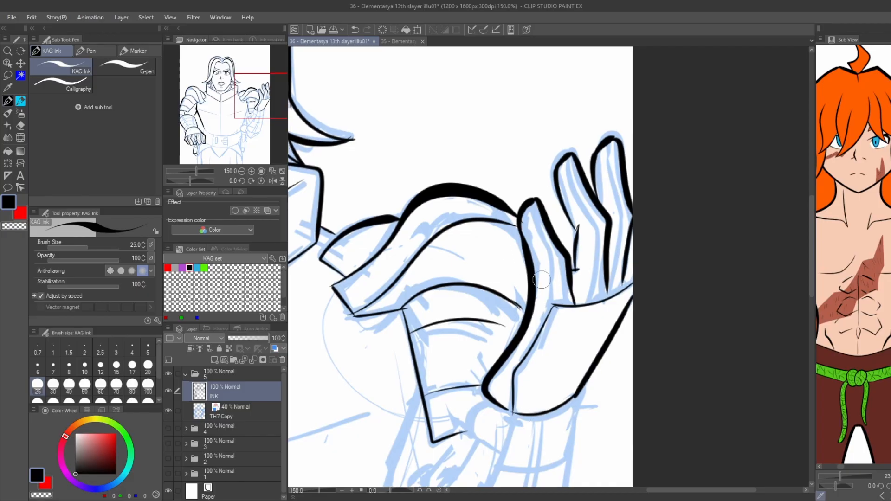
Add thin facet lines inside the fingers of the raised hand.
{"action": "left_click_drag", "start_coordinate": [553, 306], "coordinate": [524, 204]}
{"action": "mouse_move", "coordinate": [586, 308]}
{"action": "left_mouse_down"}
{"action": "mouse_move", "coordinate": [597, 244]}
{"action": "mouse_move", "coordinate": [566, 160]}
{"action": "mouse_move", "coordinate": [608, 283]}
{"action": "left_mouse_up"}
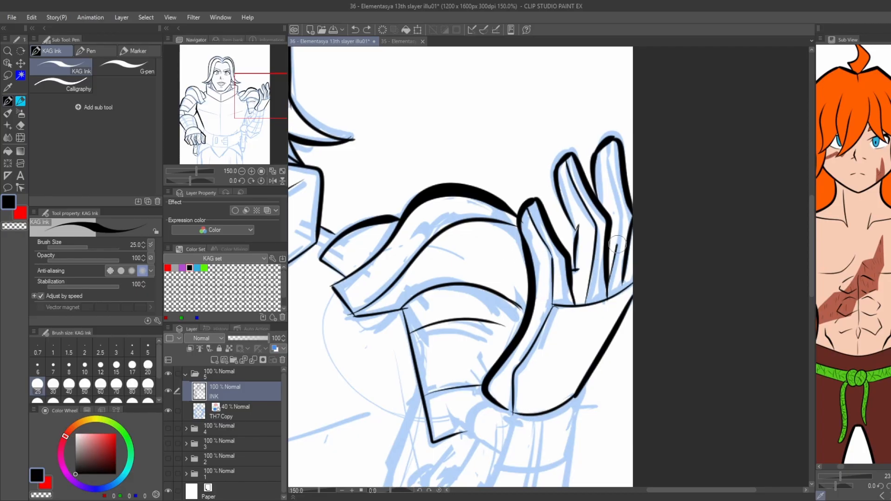
{"action": "left_click_drag", "start_coordinate": [617, 244], "coordinate": [601, 166]}
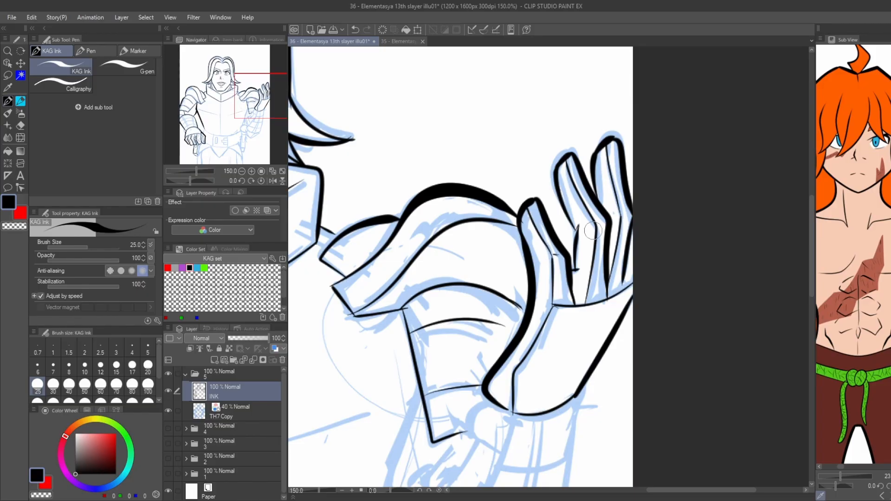
{"action": "left_click_drag", "start_coordinate": [621, 286], "coordinate": [655, 170]}
Ink the rounded joint below the raised hand's wrist and both long sides of the right-hand forearm armour.
{"action": "left_click_drag", "start_coordinate": [522, 284], "coordinate": [523, 331]}
{"action": "scroll", "coordinate": [417, 218], "scroll_direction": "down", "scroll_amount": 3}
{"action": "left_click_drag", "start_coordinate": [325, 169], "coordinate": [379, 151]}
{"action": "scroll", "coordinate": [537, 240], "scroll_direction": "up", "scroll_amount": 1}
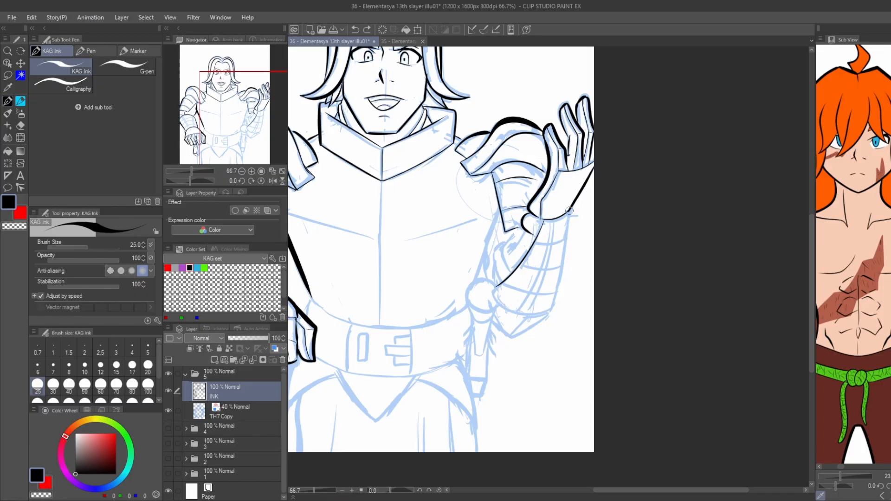
{"action": "left_click_drag", "start_coordinate": [570, 211], "coordinate": [556, 308]}
{"action": "key", "text": "ctrl+z"}
{"action": "left_click_drag", "start_coordinate": [569, 212], "coordinate": [553, 311]}
Ink the curved lower edge and the crosswise plate bands of the right-hand forearm armour.
{"action": "scroll", "coordinate": [535, 291], "scroll_direction": "up", "scroll_amount": 2}
{"action": "mouse_move", "coordinate": [534, 291]}
{"action": "left_mouse_down"}
{"action": "mouse_move", "coordinate": [518, 300]}
{"action": "mouse_move", "coordinate": [545, 275]}
{"action": "left_mouse_up"}
{"action": "mouse_move", "coordinate": [588, 319]}
{"action": "left_mouse_down"}
{"action": "mouse_move", "coordinate": [467, 298]}
{"action": "mouse_move", "coordinate": [466, 258]}
{"action": "left_mouse_up"}
{"action": "mouse_move", "coordinate": [605, 167]}
{"action": "left_mouse_down"}
{"action": "mouse_move", "coordinate": [607, 181]}
{"action": "mouse_move", "coordinate": [552, 182]}
{"action": "left_mouse_up"}
{"action": "left_click_drag", "start_coordinate": [612, 226], "coordinate": [519, 232]}
{"action": "left_click_drag", "start_coordinate": [599, 291], "coordinate": [480, 270]}
Ink the paired lengthwise lines running down the plates of the right-hand forearm armour.
{"action": "left_click_drag", "start_coordinate": [587, 134], "coordinate": [584, 172]}
{"action": "key", "text": "ctrl+z"}
{"action": "left_click_drag", "start_coordinate": [587, 135], "coordinate": [584, 173]}
{"action": "left_click_drag", "start_coordinate": [580, 191], "coordinate": [566, 238]}
{"action": "left_click_drag", "start_coordinate": [560, 256], "coordinate": [516, 330]}
{"action": "key", "text": "ctrl+z"}
{"action": "mouse_move", "coordinate": [535, 300]}
{"action": "left_mouse_down"}
{"action": "mouse_move", "coordinate": [512, 332]}
{"action": "mouse_move", "coordinate": [551, 302]}
{"action": "left_mouse_up"}
{"action": "left_click_drag", "start_coordinate": [561, 282], "coordinate": [590, 186]}
{"action": "left_click_drag", "start_coordinate": [593, 165], "coordinate": [596, 135]}
Ink the pointed elbow plate beneath the right-hand forearm armour with its inner ridge line.
{"action": "scroll", "coordinate": [534, 183], "scroll_direction": "down", "scroll_amount": 1}
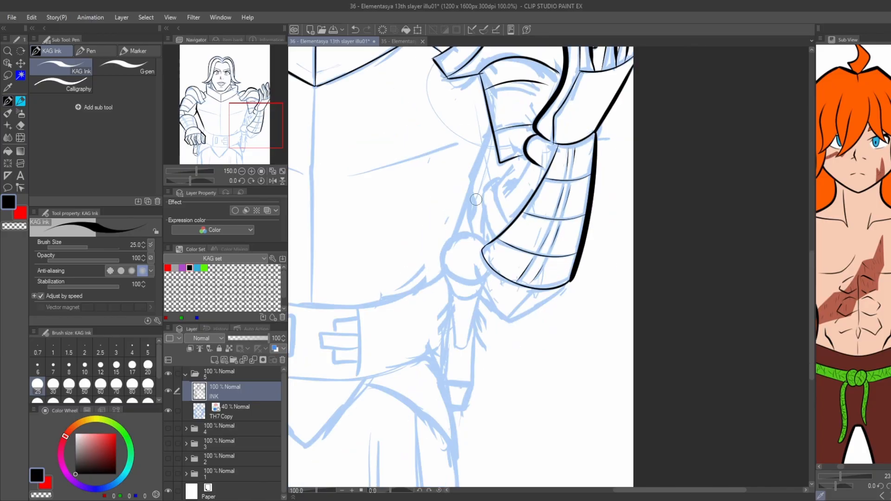
{"action": "scroll", "coordinate": [476, 199], "scroll_direction": "up", "scroll_amount": 1}
{"action": "mouse_move", "coordinate": [583, 268]}
{"action": "left_mouse_down"}
{"action": "mouse_move", "coordinate": [504, 330]}
{"action": "mouse_move", "coordinate": [445, 347]}
{"action": "mouse_move", "coordinate": [409, 297]}
{"action": "left_mouse_up"}
{"action": "left_click_drag", "start_coordinate": [459, 341], "coordinate": [496, 291]}
{"action": "key", "text": "ctrl+z"}
Ink the curved contours between the right-hand upper arm and the inner side of the forearm armour.
{"action": "mouse_move", "coordinate": [428, 168]}
{"action": "left_mouse_down"}
{"action": "mouse_move", "coordinate": [461, 297]}
{"action": "mouse_move", "coordinate": [451, 191]}
{"action": "mouse_move", "coordinate": [472, 185]}
{"action": "left_mouse_up"}
{"action": "left_click_drag", "start_coordinate": [523, 142], "coordinate": [498, 174]}
{"action": "key", "text": "ctrl+z"}
{"action": "mouse_move", "coordinate": [527, 145]}
{"action": "left_mouse_down"}
{"action": "mouse_move", "coordinate": [474, 203]}
{"action": "mouse_move", "coordinate": [495, 276]}
{"action": "left_mouse_up"}
{"action": "left_click_drag", "start_coordinate": [477, 190], "coordinate": [460, 189]}
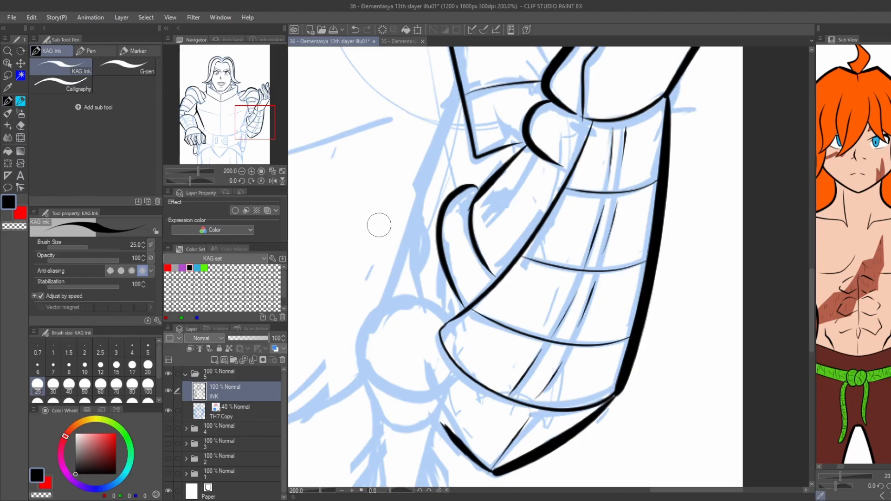
Ink the right-hand side of the breastplate from the armpit down to the round piece at the waist.
{"action": "scroll", "coordinate": [380, 225], "scroll_direction": "down", "scroll_amount": 2}
{"action": "left_click_drag", "start_coordinate": [379, 225], "coordinate": [449, 254]}
{"action": "key", "text": "ctrl+z"}
{"action": "mouse_move", "coordinate": [477, 134]}
{"action": "left_mouse_down"}
{"action": "mouse_move", "coordinate": [492, 191]}
{"action": "mouse_move", "coordinate": [448, 298]}
{"action": "left_mouse_up"}
Ink the round piece at the right-hand hip and the curved collar directly beneath it.
{"action": "scroll", "coordinate": [431, 209], "scroll_direction": "down", "scroll_amount": 2}
{"action": "left_click_drag", "start_coordinate": [431, 209], "coordinate": [482, 199]}
{"action": "scroll", "coordinate": [490, 242], "scroll_direction": "up", "scroll_amount": 2}
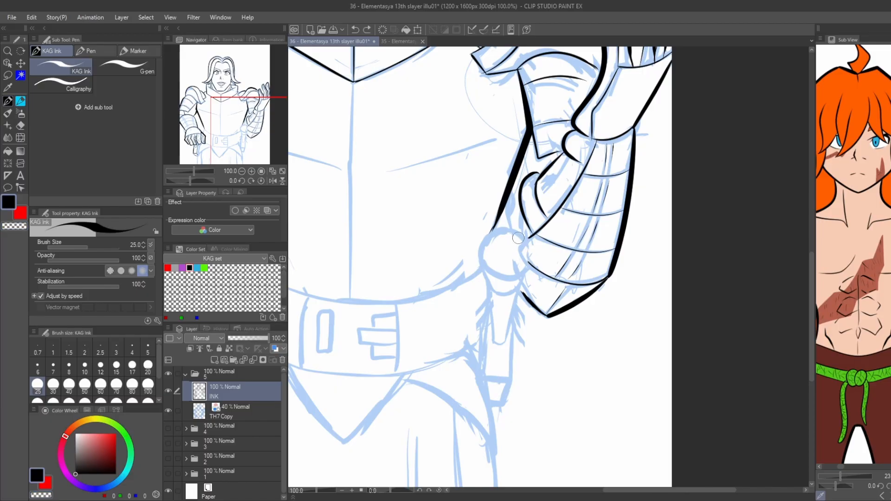
{"action": "mouse_move", "coordinate": [520, 235]}
{"action": "left_mouse_down"}
{"action": "mouse_move", "coordinate": [529, 260]}
{"action": "mouse_move", "coordinate": [483, 265]}
{"action": "mouse_move", "coordinate": [497, 229]}
{"action": "mouse_move", "coordinate": [520, 239]}
{"action": "left_mouse_up"}
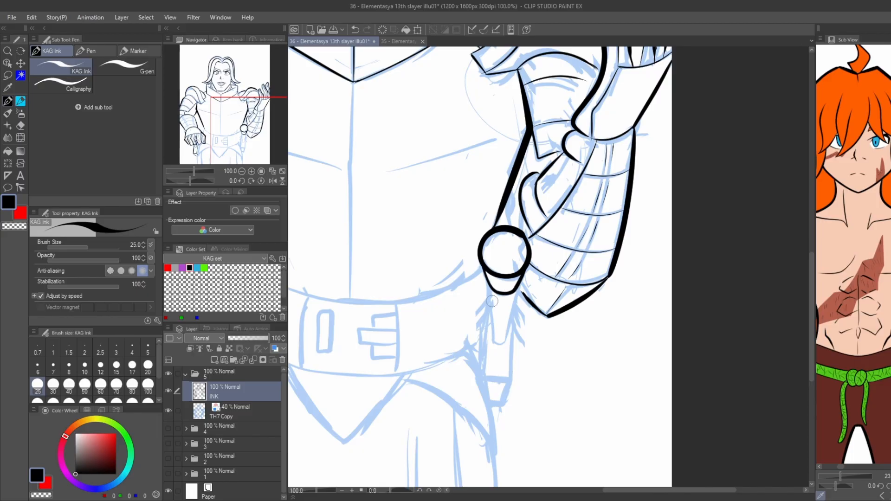
Ink the tapered tongue, straight shaft and angled tip hanging below the round hip piece.
{"action": "left_click_drag", "start_coordinate": [494, 313], "coordinate": [494, 342]}
{"action": "left_click_drag", "start_coordinate": [516, 293], "coordinate": [504, 341]}
{"action": "key", "text": "ctrl+z"}
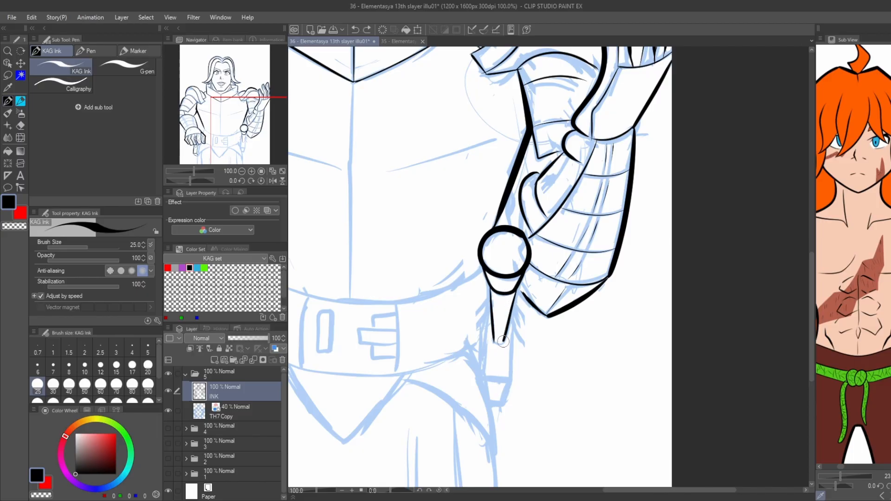
{"action": "key", "text": "ctrl+z"}
{"action": "left_click_drag", "start_coordinate": [514, 306], "coordinate": [511, 371]}
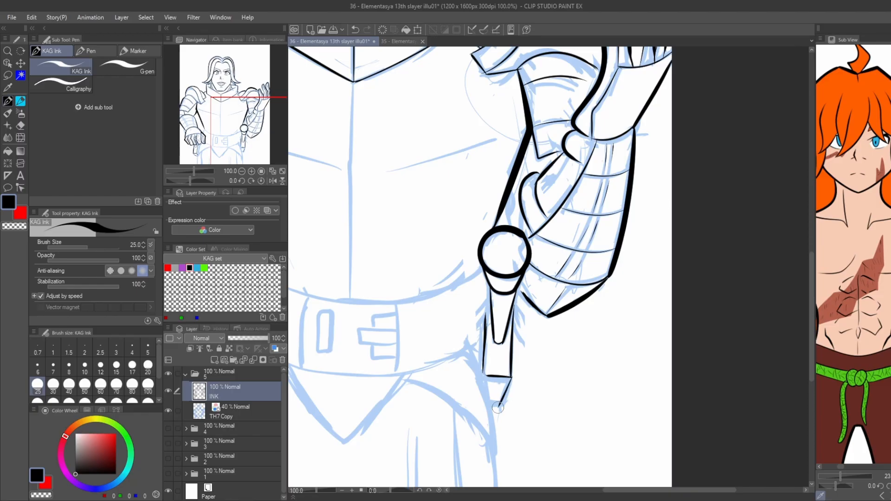
Ink the breastplate's curved lower edge across the waist and the short side contour above the left-hand fist.
{"action": "left_click_drag", "start_coordinate": [359, 255], "coordinate": [518, 301]}
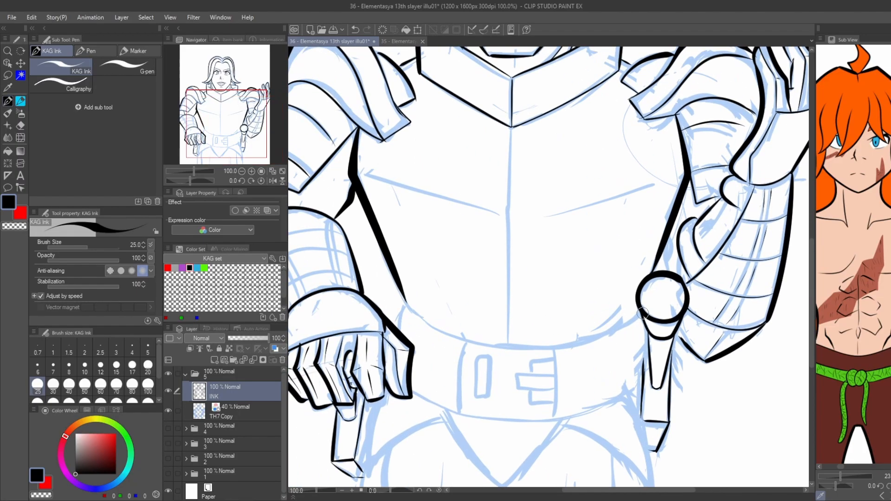
{"action": "mouse_move", "coordinate": [639, 313]}
{"action": "left_mouse_down"}
{"action": "mouse_move", "coordinate": [438, 321]}
{"action": "mouse_move", "coordinate": [401, 295]}
{"action": "mouse_move", "coordinate": [518, 346]}
{"action": "mouse_move", "coordinate": [402, 297]}
{"action": "mouse_move", "coordinate": [393, 328]}
{"action": "left_mouse_up"}
{"action": "key", "text": "ctrl+z"}
Ink the belt's curved lower edge and the left-hand edge of its buckle panel.
{"action": "key", "text": "ctrl+z"}
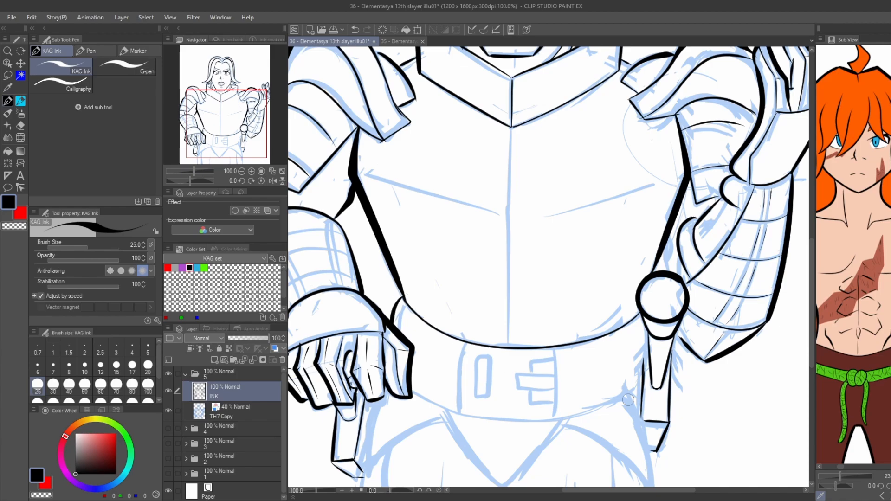
{"action": "mouse_move", "coordinate": [635, 389]}
{"action": "left_mouse_down"}
{"action": "mouse_move", "coordinate": [562, 419]}
{"action": "mouse_move", "coordinate": [404, 389]}
{"action": "mouse_move", "coordinate": [619, 403]}
{"action": "mouse_move", "coordinate": [423, 400]}
{"action": "mouse_move", "coordinate": [464, 346]}
{"action": "mouse_move", "coordinate": [453, 396]}
{"action": "mouse_move", "coordinate": [466, 346]}
{"action": "left_mouse_up"}
{"action": "key", "text": "ctrl+z"}
{"action": "key", "text": "ctrl+z"}
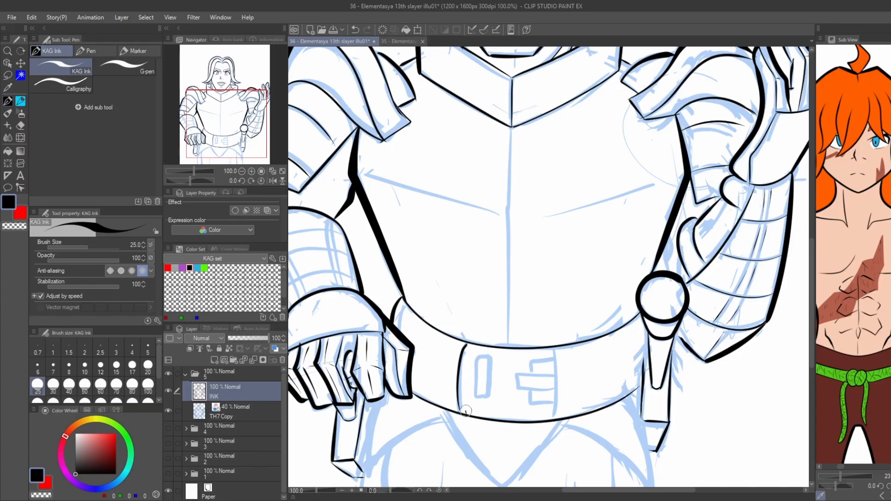
Ink the left-hand edge of the belt buckle panel and the narrow rectangular slot beside it.
{"action": "left_click_drag", "start_coordinate": [466, 412], "coordinate": [470, 347]}
{"action": "key", "text": "ctrl+z"}
{"action": "left_click_drag", "start_coordinate": [467, 418], "coordinate": [470, 346]}
{"action": "left_click_drag", "start_coordinate": [485, 397], "coordinate": [478, 363]}
{"action": "key", "text": "ctrl+z"}
Ink the buckle's pronged catch and the right-hand edge of the buckle panel.
{"action": "left_click_drag", "start_coordinate": [556, 353], "coordinate": [556, 404]}
{"action": "key", "text": "ctrl+z"}
{"action": "mouse_move", "coordinate": [554, 348]}
{"action": "left_mouse_down"}
{"action": "mouse_move", "coordinate": [554, 423]}
{"action": "mouse_move", "coordinate": [561, 420]}
{"action": "mouse_move", "coordinate": [535, 406]}
{"action": "left_mouse_up"}
{"action": "scroll", "coordinate": [542, 404], "scroll_direction": "up", "scroll_amount": 2}
{"action": "key", "text": "ctrl+z"}
{"action": "key", "text": "ctrl+z"}
{"action": "key", "text": "ctrl+z"}
{"action": "mouse_move", "coordinate": [565, 432]}
{"action": "left_mouse_down"}
{"action": "mouse_move", "coordinate": [562, 290]}
{"action": "mouse_move", "coordinate": [584, 431]}
{"action": "left_mouse_up"}
{"action": "mouse_move", "coordinate": [562, 403]}
{"action": "left_mouse_down"}
{"action": "mouse_move", "coordinate": [520, 402]}
{"action": "mouse_move", "coordinate": [520, 376]}
{"action": "mouse_move", "coordinate": [496, 374]}
{"action": "mouse_move", "coordinate": [568, 346]}
{"action": "mouse_move", "coordinate": [496, 346]}
{"action": "mouse_move", "coordinate": [539, 315]}
{"action": "mouse_move", "coordinate": [565, 312]}
{"action": "left_mouse_up"}
Ink the breastplate's vertical centre line, the chest creases and the pointed tunic front below the belt.
{"action": "scroll", "coordinate": [408, 248], "scroll_direction": "down", "scroll_amount": 3}
{"action": "left_click_drag", "start_coordinate": [364, 242], "coordinate": [422, 354]}
{"action": "left_click_drag", "start_coordinate": [489, 226], "coordinate": [487, 371]}
{"action": "left_click_drag", "start_coordinate": [387, 253], "coordinate": [450, 275]}
{"action": "scroll", "coordinate": [441, 411], "scroll_direction": "down", "scroll_amount": 1}
Ink the outer thigh contours and strengthen the outer edge of the shaft hanging beneath the left-hand fist.
{"action": "left_click_drag", "start_coordinate": [441, 411], "coordinate": [454, 282]}
{"action": "scroll", "coordinate": [454, 281], "scroll_direction": "up", "scroll_amount": 1}
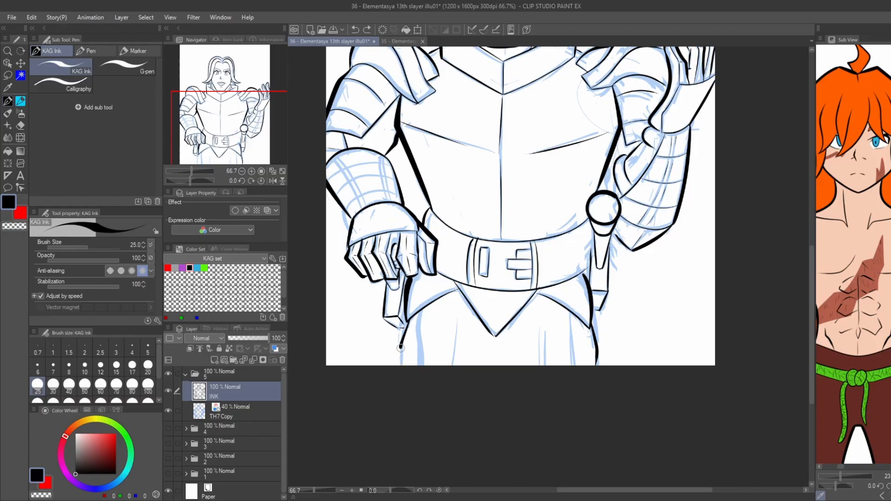
{"action": "left_click_drag", "start_coordinate": [409, 319], "coordinate": [400, 371]}
{"action": "scroll", "coordinate": [410, 320], "scroll_direction": "up", "scroll_amount": 3}
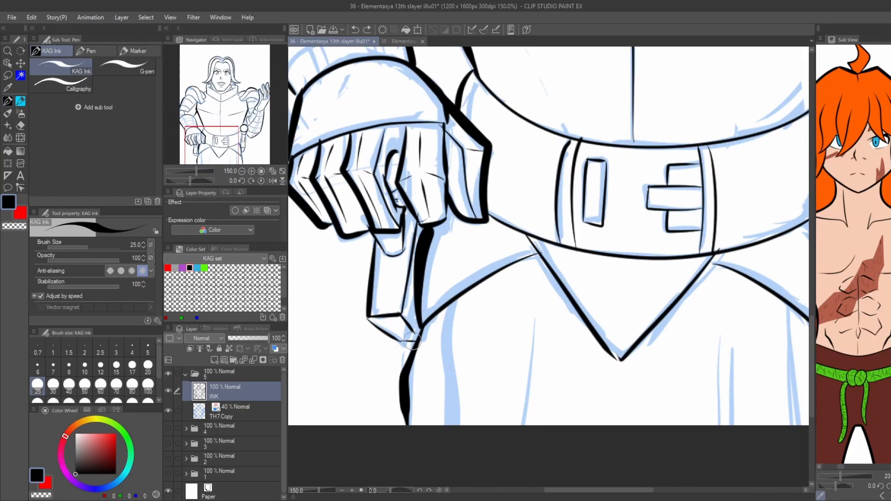
{"action": "left_click_drag", "start_coordinate": [368, 315], "coordinate": [374, 242]}
{"action": "scroll", "coordinate": [418, 344], "scroll_direction": "down", "scroll_amount": 2}
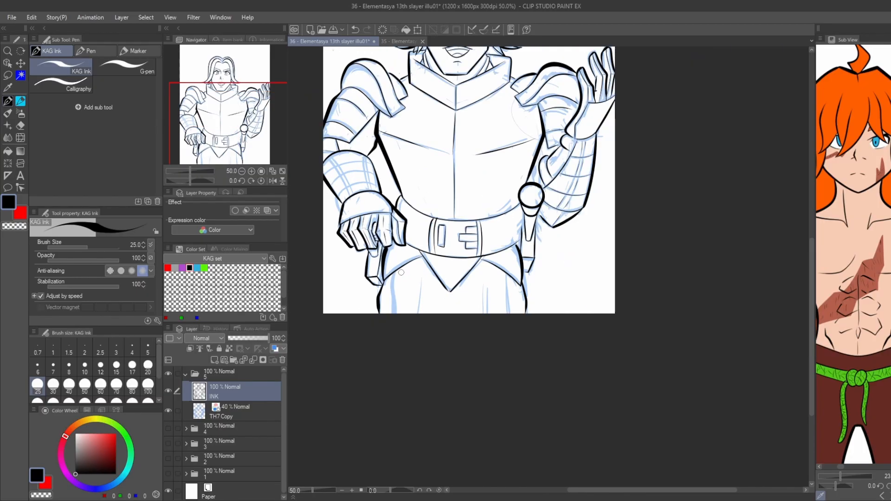
Ink the vertical cloth folds of the skirt down to the page's lower edge.
{"action": "left_click_drag", "start_coordinate": [619, 266], "coordinate": [622, 353]}
{"action": "left_click_drag", "start_coordinate": [449, 277], "coordinate": [445, 366]}
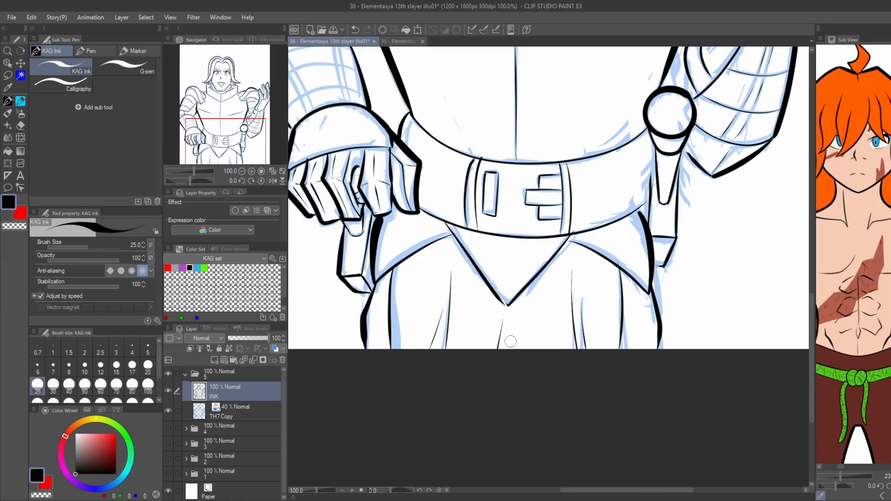
{"action": "left_click_drag", "start_coordinate": [506, 315], "coordinate": [522, 365]}
{"action": "scroll", "coordinate": [522, 367], "scroll_direction": "down", "scroll_amount": 2}
{"action": "mouse_move", "coordinate": [403, 109]}
{"action": "left_mouse_down"}
{"action": "mouse_move", "coordinate": [390, 205]}
{"action": "mouse_move", "coordinate": [364, 237]}
{"action": "left_mouse_up"}
{"action": "left_click_drag", "start_coordinate": [397, 159], "coordinate": [385, 191]}
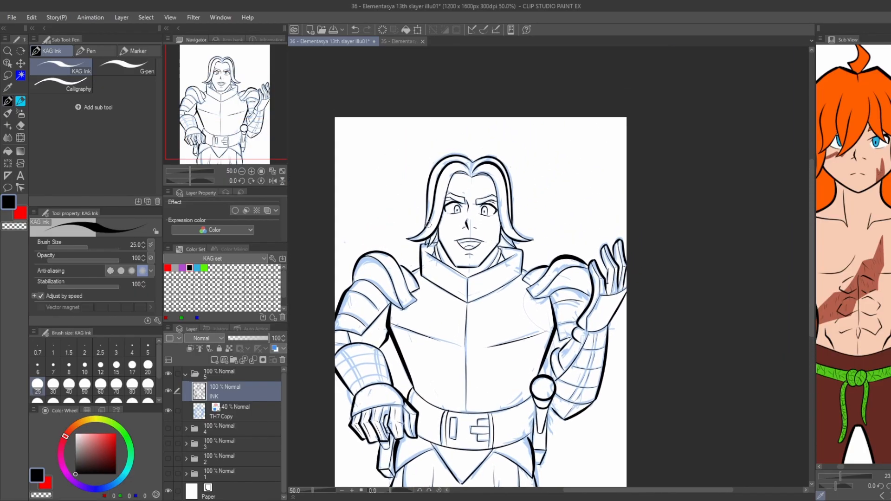
Hide the TH7 Copy sketch layer and add a layer named W directly above it.
{"action": "scroll", "coordinate": [429, 226], "scroll_direction": "up", "scroll_amount": 2}
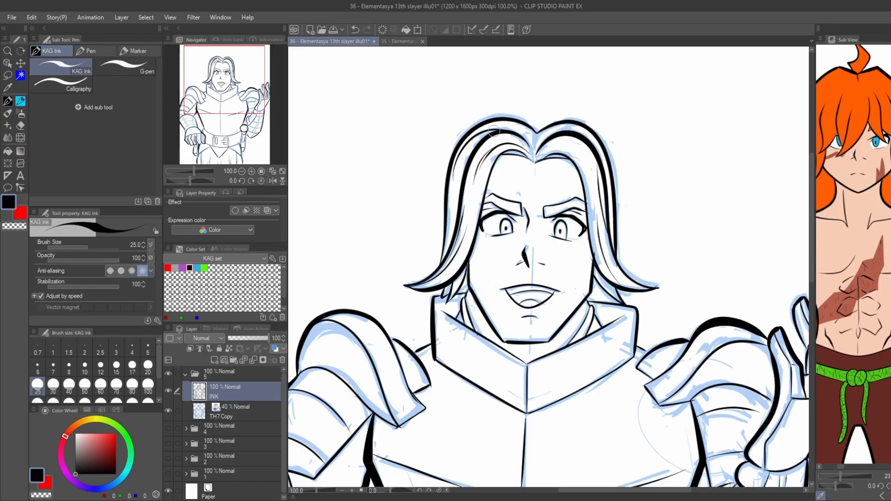
{"action": "scroll", "coordinate": [411, 173], "scroll_direction": "down", "scroll_amount": 1}
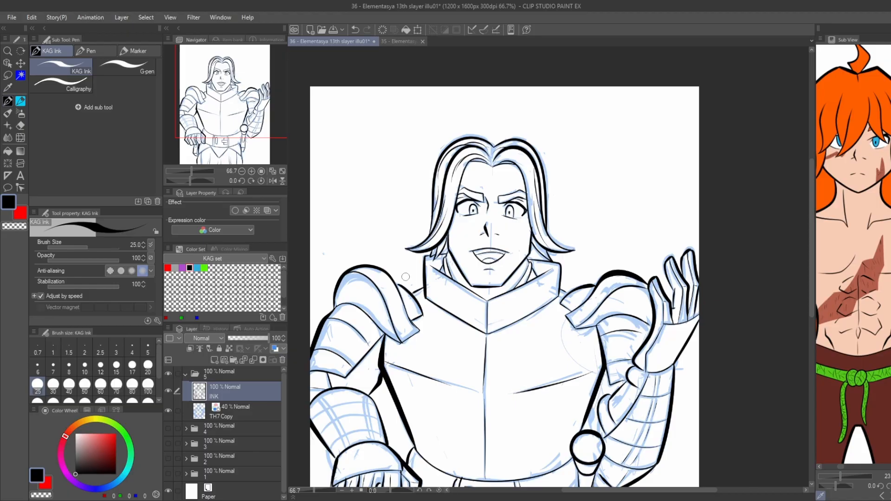
{"action": "scroll", "coordinate": [528, 253], "scroll_direction": "up", "scroll_amount": 2}
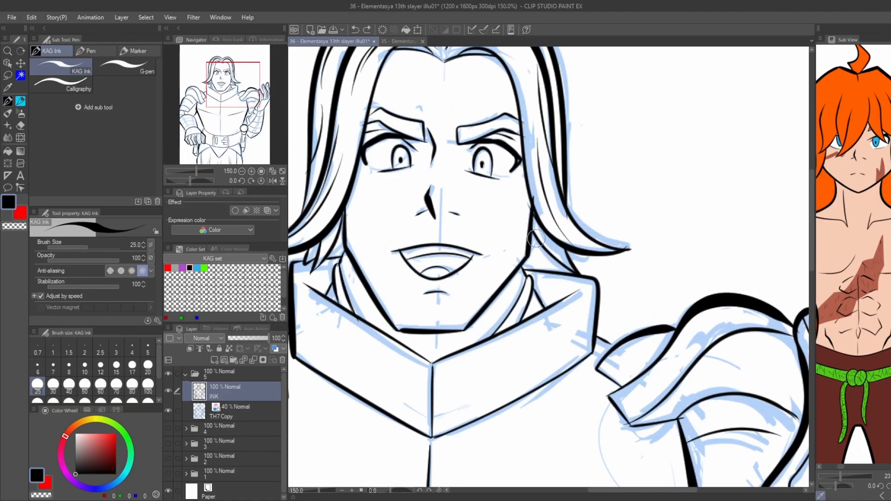
{"action": "scroll", "coordinate": [536, 239], "scroll_direction": "down", "scroll_amount": 3}
{"action": "left_click", "coordinate": [168, 411]}
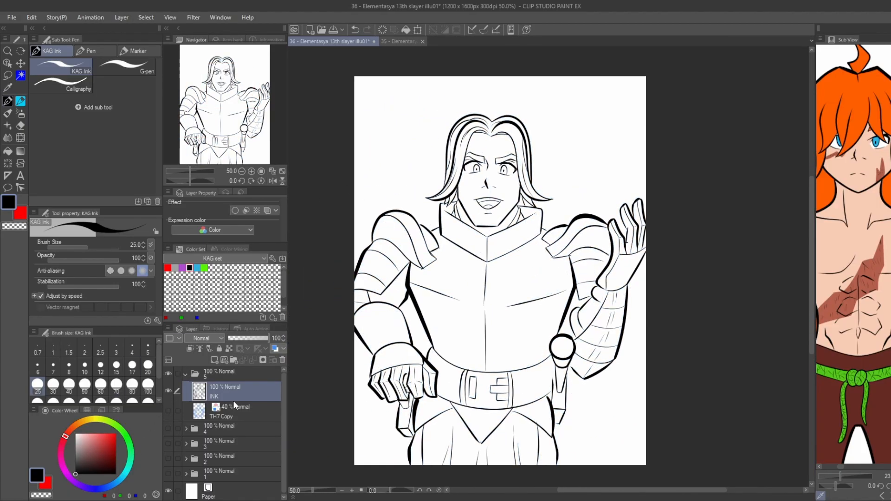
{"action": "left_click", "coordinate": [214, 411]}
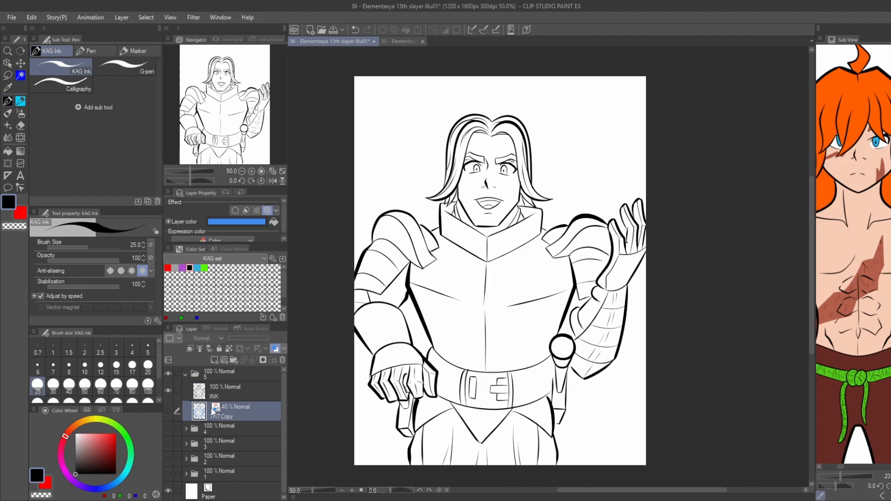
{"action": "left_click", "coordinate": [214, 361]}
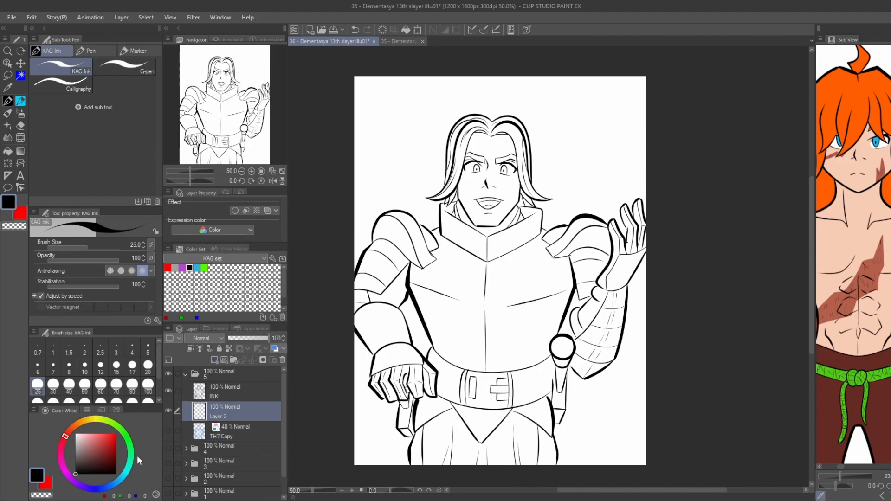
{"action": "key", "text": "w"}
{"action": "key", "text": "w"}
Auto-select the background around the figure on the INK layer and invert the selection.
{"action": "left_click", "coordinate": [368, 428]}
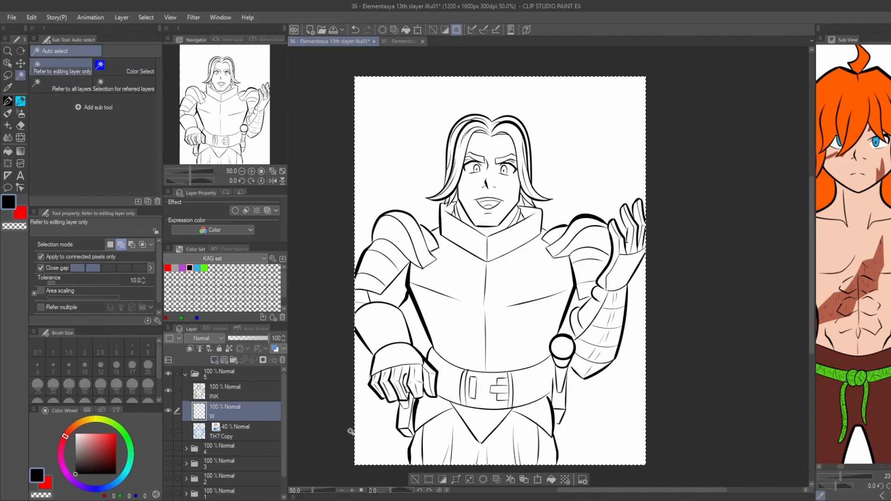
{"action": "key", "text": "ctrl+z"}
{"action": "left_click", "coordinate": [232, 393]}
{"action": "left_click", "coordinate": [384, 427]}
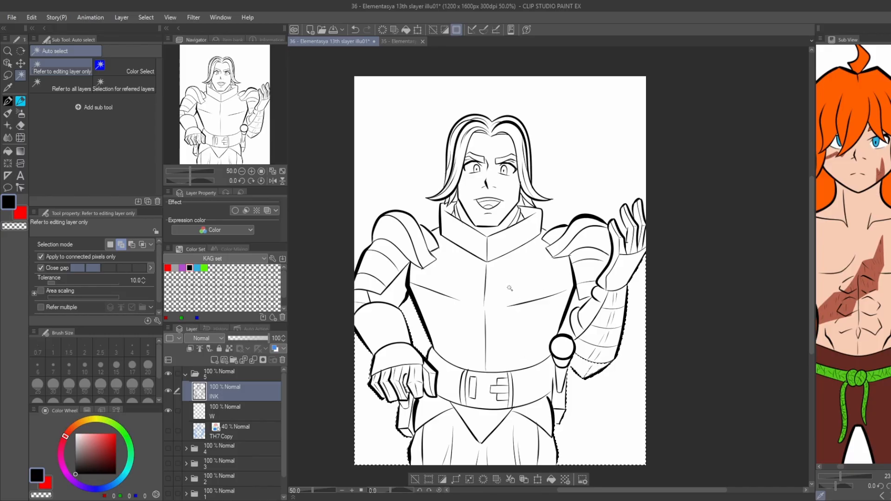
{"action": "left_click", "coordinate": [443, 480]}
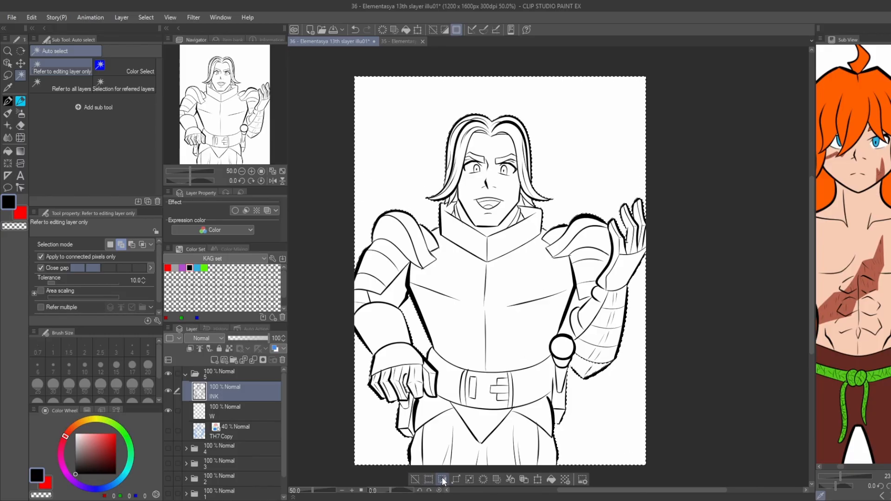
Hide the Paper layer, fill the selected figure with white on layer W and deselect.
{"action": "scroll", "coordinate": [170, 457], "scroll_direction": "down", "scroll_amount": 2}
{"action": "left_click", "coordinate": [169, 493]}
{"action": "scroll", "coordinate": [195, 453], "scroll_direction": "up", "scroll_amount": 2}
{"action": "left_click", "coordinate": [216, 413]}
{"action": "left_click", "coordinate": [46, 484]}
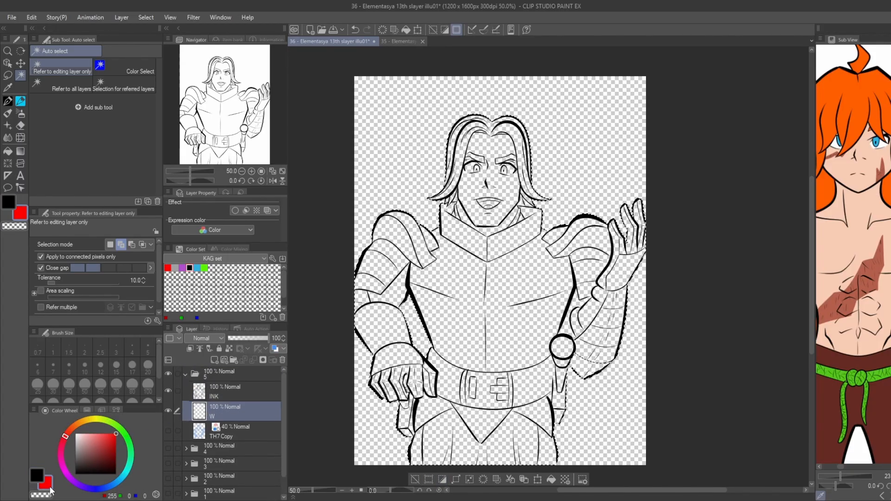
{"action": "left_click", "coordinate": [76, 435]}
{"action": "key", "text": "alt+BackSpace"}
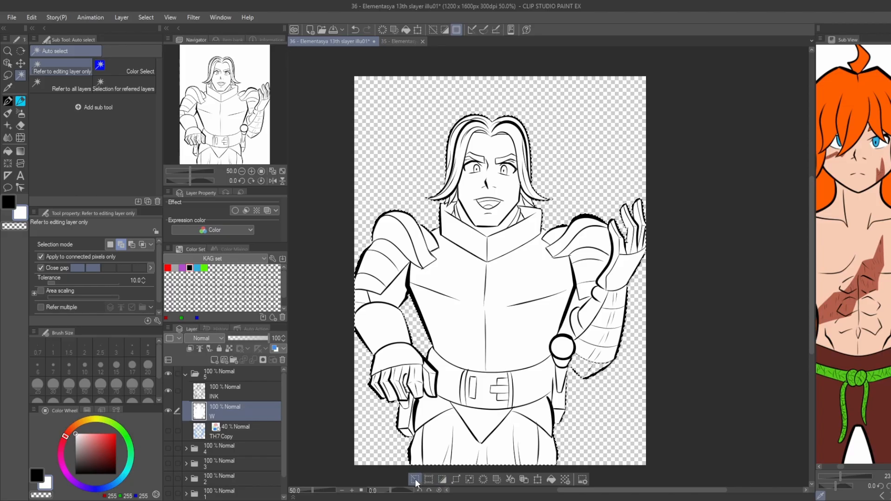
{"action": "key", "text": "ctrl+d"}
Add a layer named B directly above W and show the Paper layer again.
{"action": "left_click", "coordinate": [214, 360]}
{"action": "scroll", "coordinate": [178, 475], "scroll_direction": "down", "scroll_amount": 2}
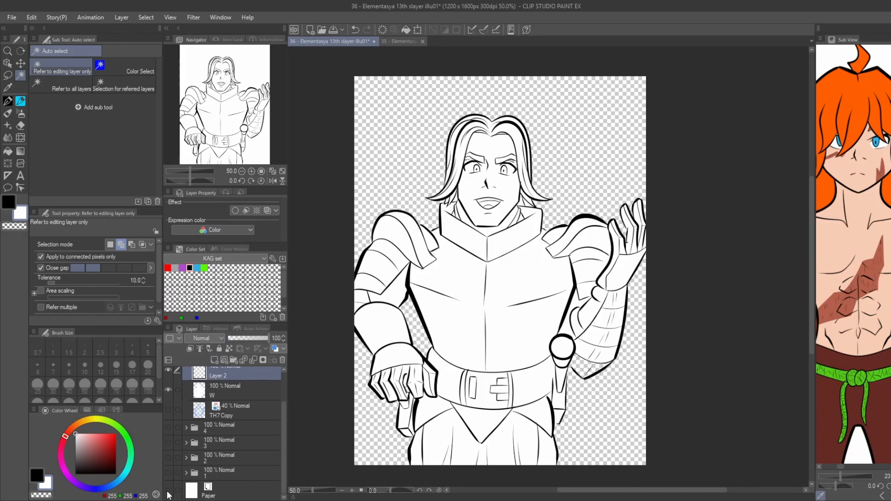
{"action": "left_click", "coordinate": [169, 493]}
{"action": "scroll", "coordinate": [167, 471], "scroll_direction": "up", "scroll_amount": 2}
{"action": "double_click", "coordinate": [218, 417]}
{"action": "type", "text": "B"}
{"action": "key", "text": "Return"}
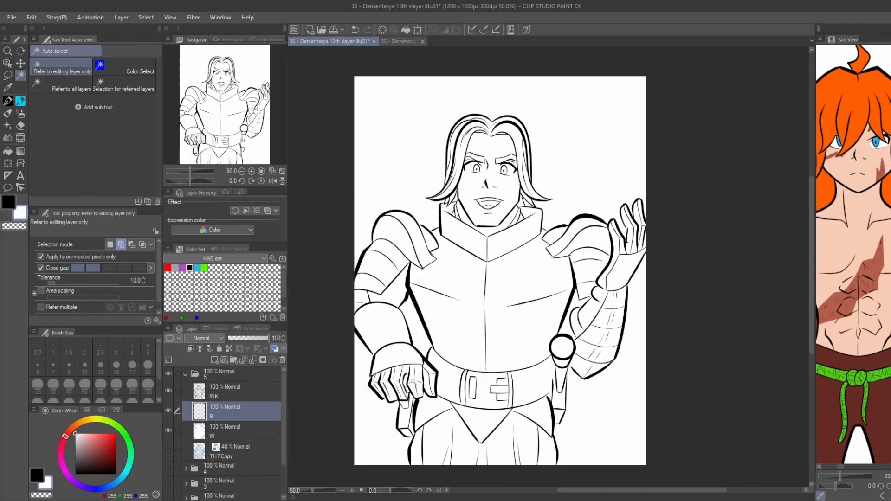
Fill the gaps between the hair and the jaw with black on layer B, on both sides of the face.
{"action": "key", "text": "g"}
{"action": "scroll", "coordinate": [456, 204], "scroll_direction": "up", "scroll_amount": 3}
{"action": "left_click", "coordinate": [428, 180]}
{"action": "key", "text": "ctrl+z"}
{"action": "left_click", "coordinate": [37, 476]}
{"action": "left_click", "coordinate": [454, 181]}
{"action": "key", "text": "p"}
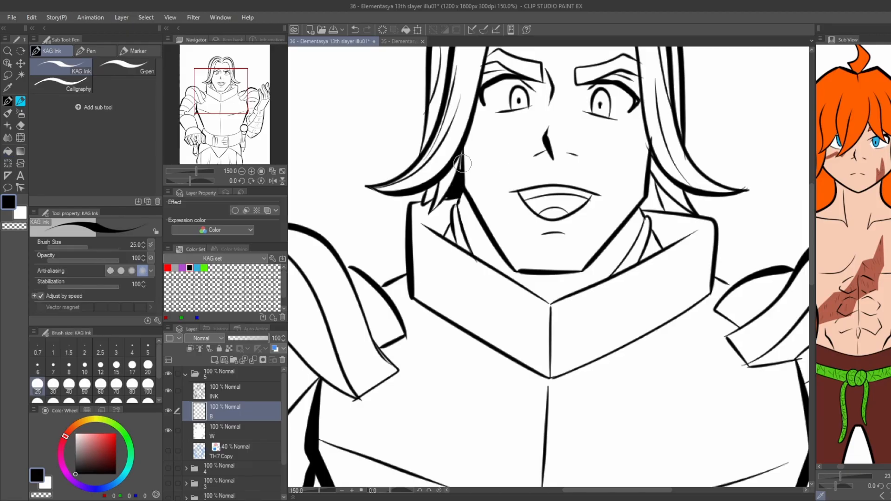
{"action": "key", "text": "g"}
{"action": "left_click", "coordinate": [660, 184]}
{"action": "key", "text": "p"}
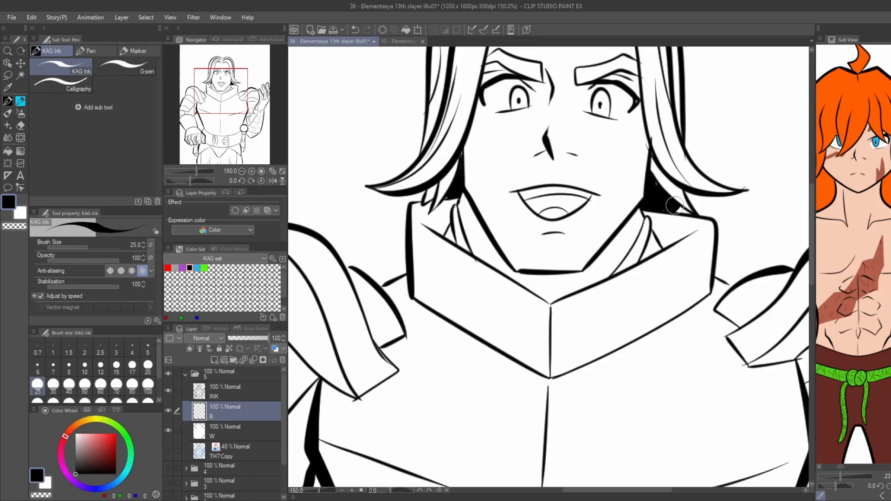
Fill the open mouth with black above the tongue.
{"action": "key", "text": "g"}
{"action": "left_click", "coordinate": [538, 200]}
{"action": "scroll", "coordinate": [538, 200], "scroll_direction": "down", "scroll_amount": 3}
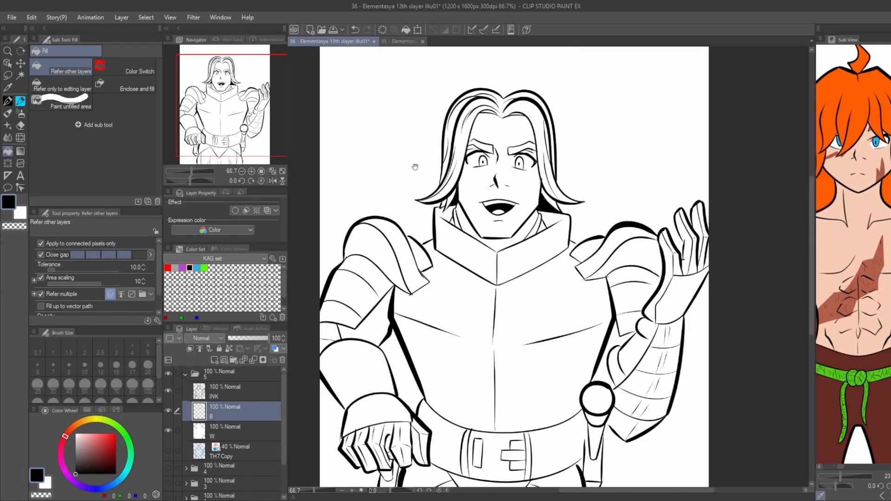
Outline a shadow band on the neck following the jaw and fill it with black.
{"action": "scroll", "coordinate": [412, 166], "scroll_direction": "up", "scroll_amount": 3}
{"action": "key", "text": "p"}
{"action": "key", "text": "g"}
{"action": "key", "text": "ctrl+z"}
{"action": "key", "text": "p"}
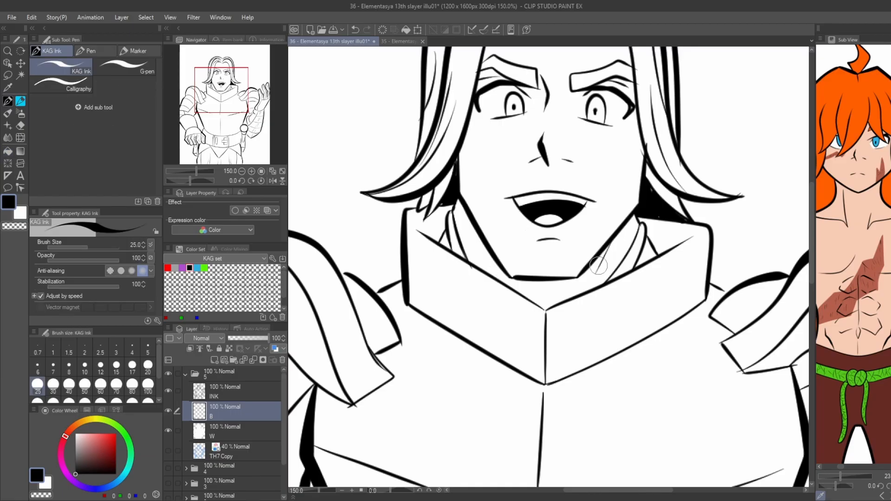
{"action": "key", "text": "g"}
{"action": "key", "text": "p"}
{"action": "mouse_move", "coordinate": [611, 241]}
{"action": "left_mouse_down"}
{"action": "mouse_move", "coordinate": [590, 277]}
{"action": "mouse_move", "coordinate": [511, 287]}
{"action": "mouse_move", "coordinate": [589, 279]}
{"action": "mouse_move", "coordinate": [505, 281]}
{"action": "left_mouse_up"}
{"action": "key", "text": "ctrl+z"}
{"action": "key", "text": "g"}
{"action": "left_click", "coordinate": [497, 263]}
{"action": "left_click", "coordinate": [588, 273]}
{"action": "key", "text": "p"}
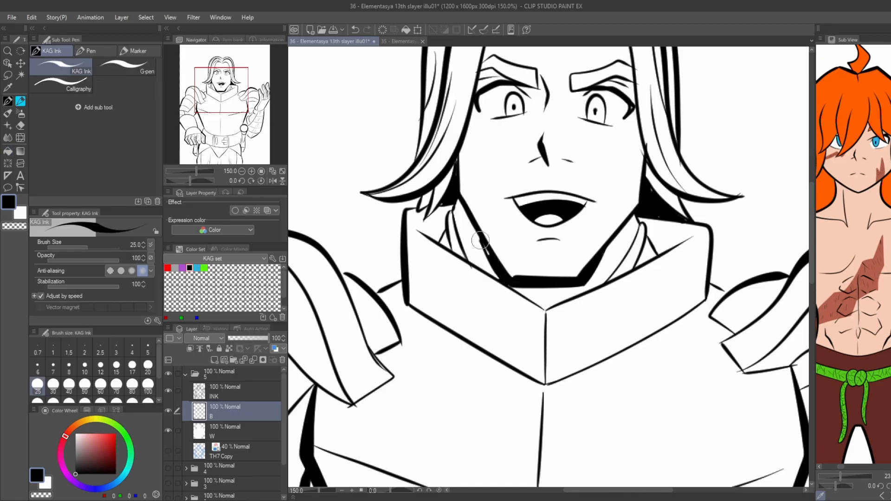
Fill the shadowed inner corners of the collar on both sides of the neck with black.
{"action": "key", "text": "g"}
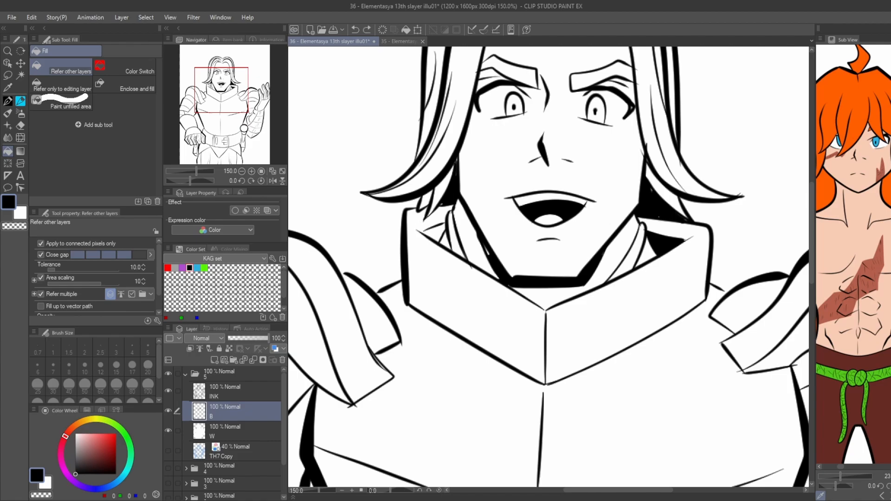
{"action": "key", "text": "p"}
{"action": "key", "text": "g"}
{"action": "scroll", "coordinate": [416, 227], "scroll_direction": "down", "scroll_amount": 2}
Outline and fill a black shadow between the breastplate and the right-hand forearm, above the round hip piece.
{"action": "left_click_drag", "start_coordinate": [393, 182], "coordinate": [403, 94]}
{"action": "scroll", "coordinate": [599, 291], "scroll_direction": "up", "scroll_amount": 2}
{"action": "key", "text": "p"}
{"action": "left_click_drag", "start_coordinate": [586, 263], "coordinate": [587, 299]}
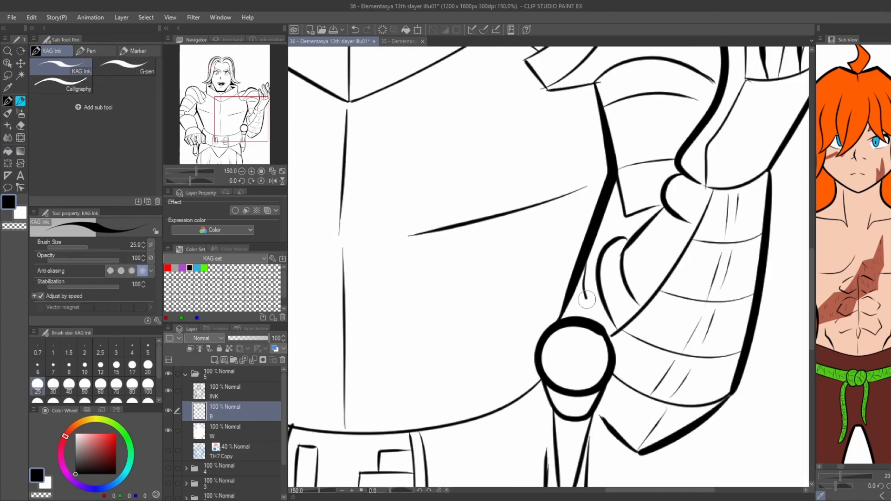
{"action": "key", "text": "g"}
{"action": "left_click", "coordinate": [579, 304]}
{"action": "scroll", "coordinate": [559, 263], "scroll_direction": "down", "scroll_amount": 3}
{"action": "scroll", "coordinate": [376, 244], "scroll_direction": "up", "scroll_amount": 2}
{"action": "key", "text": "p"}
{"action": "left_click_drag", "start_coordinate": [427, 202], "coordinate": [433, 253]}
{"action": "key", "text": "g"}
{"action": "left_click", "coordinate": [440, 213]}
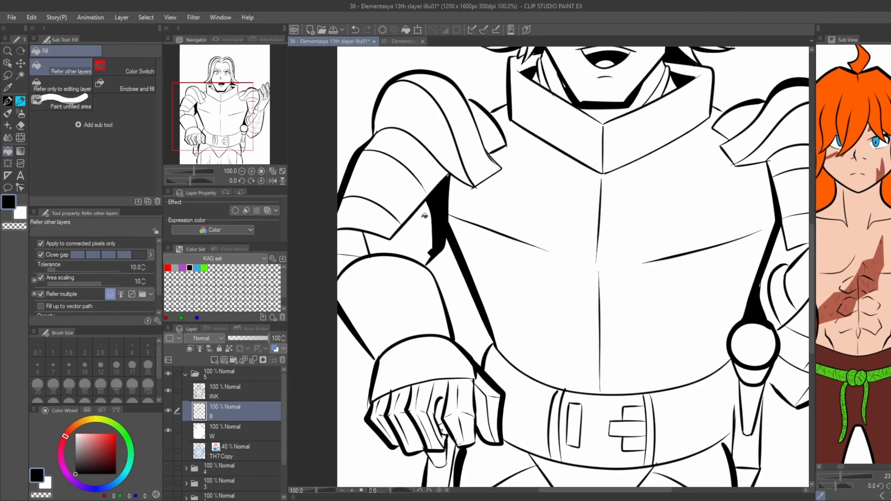
{"action": "key", "text": "ctrl+z"}
{"action": "key", "text": "ctrl+z"}
Outline and fill a black shadow between the left-hand upper arm and the breastplate.
{"action": "key", "text": "p"}
{"action": "left_click_drag", "start_coordinate": [426, 200], "coordinate": [436, 236]}
{"action": "key", "text": "g"}
{"action": "left_click", "coordinate": [439, 202]}
{"action": "scroll", "coordinate": [415, 191], "scroll_direction": "down", "scroll_amount": 1}
{"action": "left_click", "coordinate": [431, 224]}
Fill the narrow gap between the left-hand hanging shaft and the hip with black.
{"action": "left_click_drag", "start_coordinate": [441, 394], "coordinate": [470, 316]}
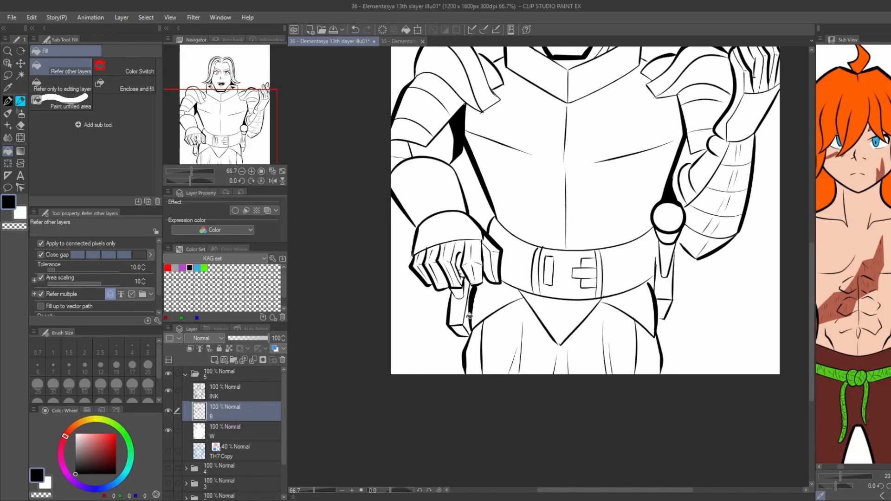
{"action": "scroll", "coordinate": [470, 316], "scroll_direction": "up", "scroll_amount": 2}
{"action": "left_click", "coordinate": [470, 316]}
{"action": "scroll", "coordinate": [463, 272], "scroll_direction": "down", "scroll_amount": 2}
{"action": "left_click_drag", "start_coordinate": [661, 225], "coordinate": [559, 280]}
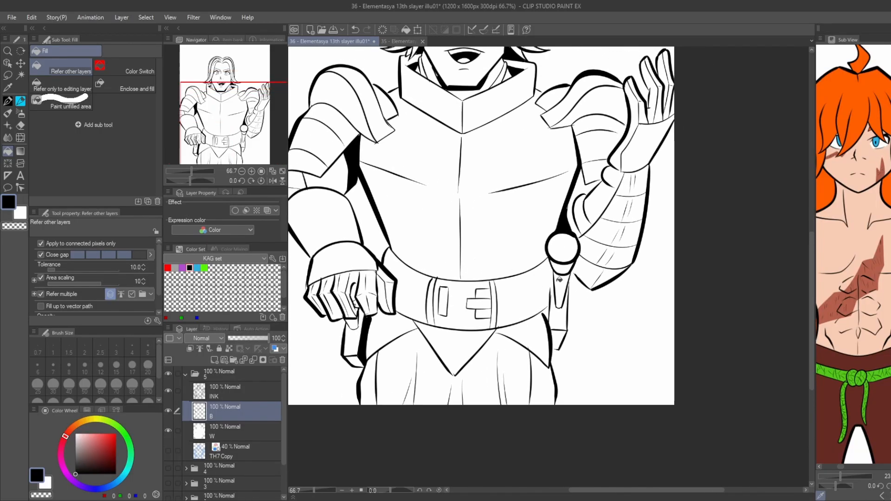
{"action": "scroll", "coordinate": [557, 285], "scroll_direction": "up", "scroll_amount": 3}
{"action": "key", "text": "p"}
{"action": "left_click_drag", "start_coordinate": [534, 329], "coordinate": [539, 269]}
{"action": "key", "text": "g"}
{"action": "key", "text": "ctrl+z"}
Extend the inner edge of the shaft below the round hip piece upward on the INK layer.
{"action": "left_click", "coordinate": [219, 394]}
{"action": "key", "text": "p"}
{"action": "left_click_drag", "start_coordinate": [534, 333], "coordinate": [541, 268]}
{"action": "key", "text": "g"}
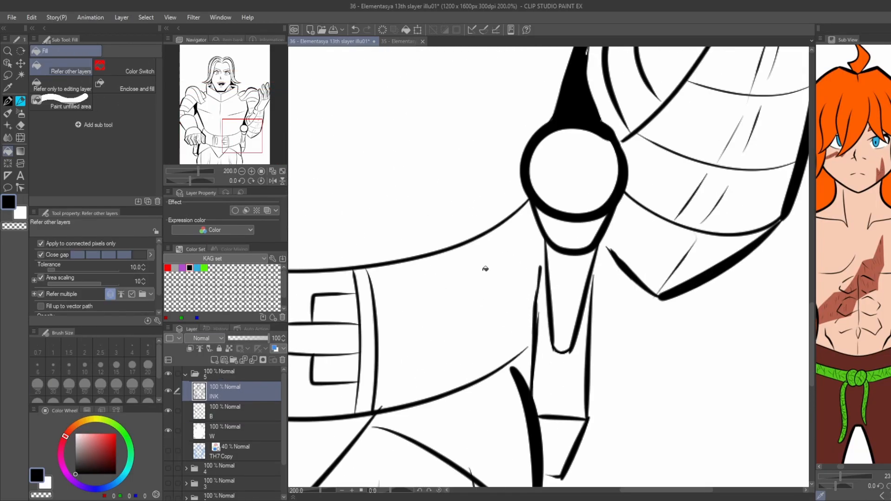
{"action": "key", "text": "p"}
{"action": "left_click_drag", "start_coordinate": [535, 317], "coordinate": [540, 267]}
{"action": "key", "text": "g"}
Extend the belt's lower edge to meet the shaft beneath the round hip piece.
{"action": "key", "text": "p"}
{"action": "key", "text": "g"}
{"action": "key", "text": "p"}
{"action": "left_click_drag", "start_coordinate": [534, 338], "coordinate": [492, 376]}
{"action": "key", "text": "g"}
{"action": "scroll", "coordinate": [387, 266], "scroll_direction": "down", "scroll_amount": 4}
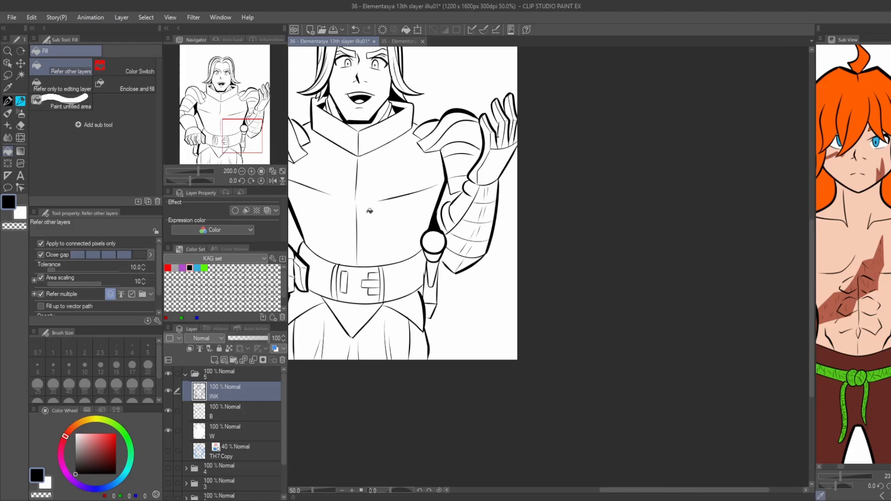
{"action": "left_click_drag", "start_coordinate": [321, 210], "coordinate": [338, 252]}
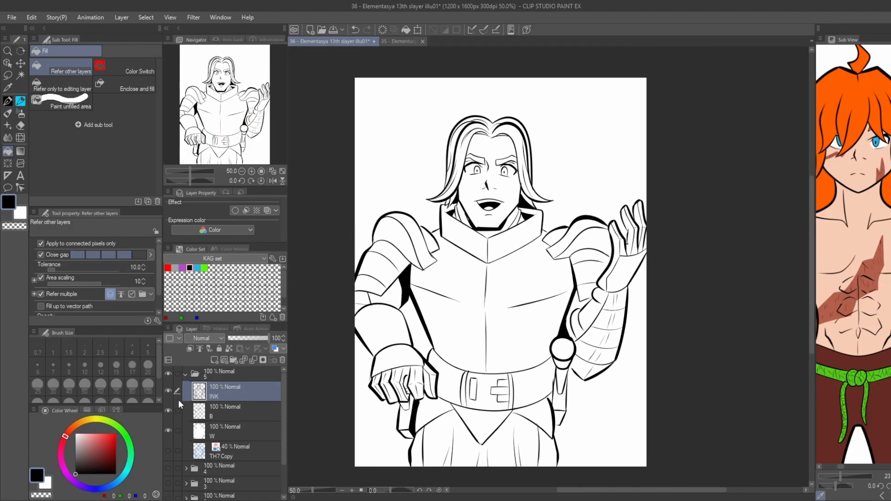
{"action": "left_click_drag", "start_coordinate": [431, 141], "coordinate": [446, 168]}
{"action": "scroll", "coordinate": [467, 229], "scroll_direction": "up", "scroll_amount": 6}
{"action": "key", "text": "p"}
{"action": "mouse_move", "coordinate": [478, 203]}
{"action": "left_mouse_down"}
{"action": "mouse_move", "coordinate": [445, 253]}
{"action": "mouse_move", "coordinate": [453, 249]}
{"action": "left_mouse_up"}
{"action": "key", "text": "g"}
{"action": "key", "text": "ctrl+z"}
{"action": "key", "text": "ctrl+z"}
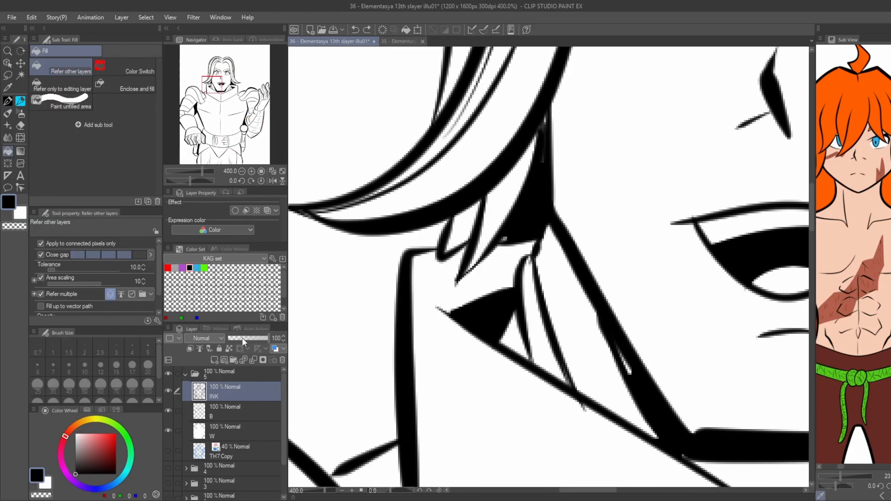
Add black shadow between the left-hand hair tips above the collar on layer B.
{"action": "left_click", "coordinate": [228, 412]}
{"action": "key", "text": "p"}
{"action": "mouse_move", "coordinate": [477, 200]}
{"action": "left_mouse_down"}
{"action": "mouse_move", "coordinate": [440, 255]}
{"action": "mouse_move", "coordinate": [480, 207]}
{"action": "mouse_move", "coordinate": [444, 246]}
{"action": "left_mouse_up"}
{"action": "key", "text": "g"}
{"action": "scroll", "coordinate": [447, 224], "scroll_direction": "down", "scroll_amount": 4}
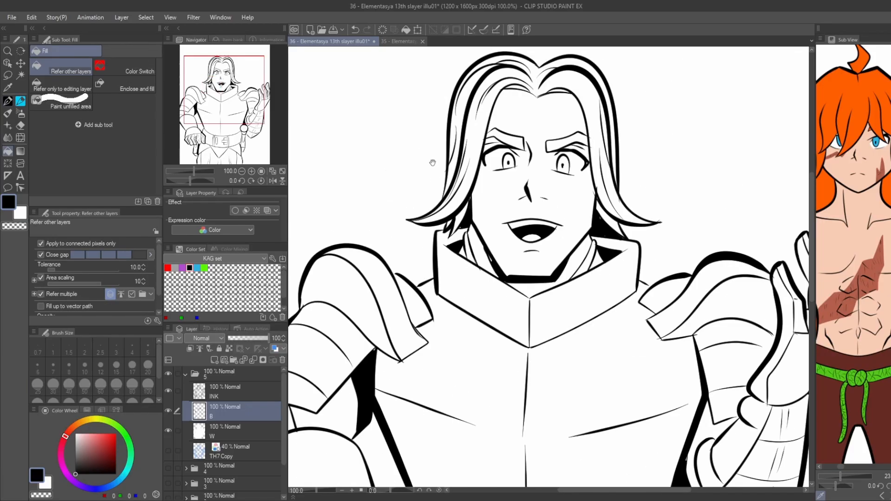
Cover the white slivers in the black shadow beneath the right-hand hair strands.
{"action": "left_click_drag", "start_coordinate": [612, 207], "coordinate": [515, 235]}
{"action": "scroll", "coordinate": [515, 235], "scroll_direction": "up", "scroll_amount": 6}
{"action": "key", "text": "p"}
{"action": "mouse_move", "coordinate": [406, 184]}
{"action": "left_mouse_down"}
{"action": "mouse_move", "coordinate": [418, 215]}
{"action": "mouse_move", "coordinate": [549, 382]}
{"action": "left_mouse_up"}
{"action": "left_click_drag", "start_coordinate": [516, 319], "coordinate": [566, 365]}
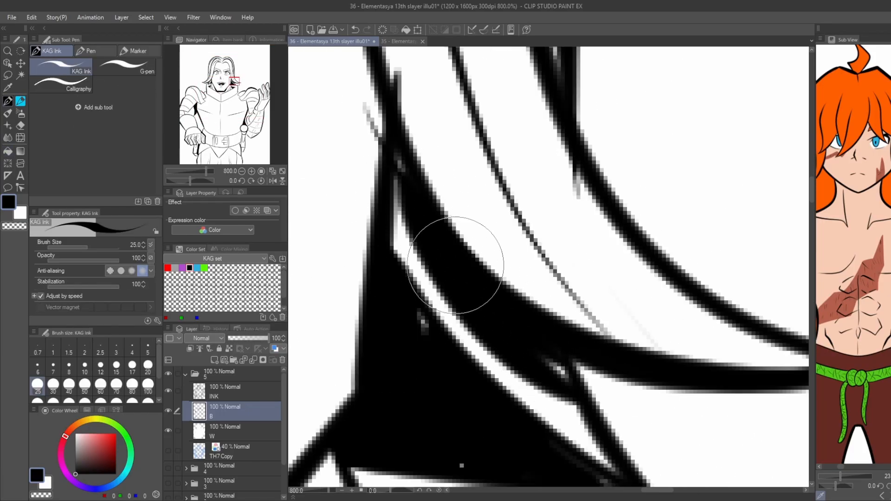
{"action": "mouse_move", "coordinate": [397, 149]}
{"action": "left_mouse_down"}
{"action": "mouse_move", "coordinate": [441, 246]}
{"action": "mouse_move", "coordinate": [374, 193]}
{"action": "mouse_move", "coordinate": [388, 193]}
{"action": "left_mouse_up"}
{"action": "key", "text": "g"}
{"action": "scroll", "coordinate": [506, 304], "scroll_direction": "down", "scroll_amount": 8}
{"action": "scroll", "coordinate": [414, 253], "scroll_direction": "up", "scroll_amount": 2}
{"action": "scroll", "coordinate": [395, 204], "scroll_direction": "down", "scroll_amount": 2}
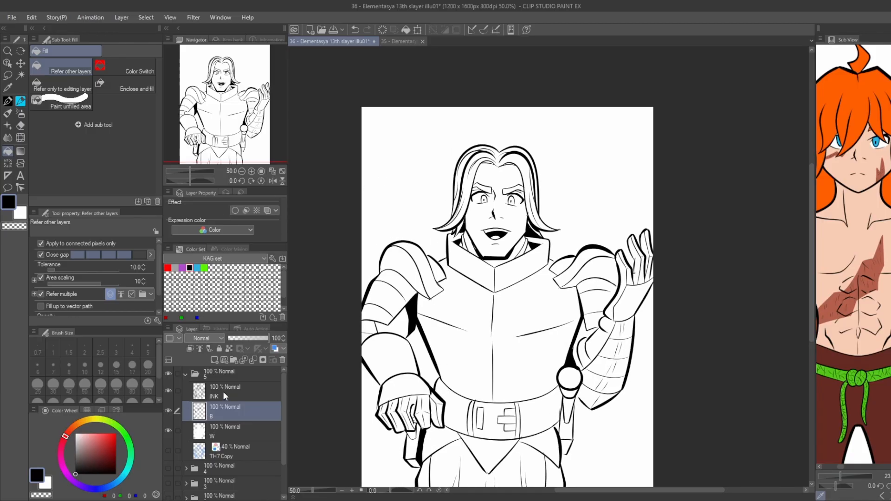
Touch up the eyes on the INK layer with small white highlights over the iris outlines.
{"action": "left_click", "coordinate": [223, 392]}
{"action": "key", "text": "p"}
{"action": "scroll", "coordinate": [511, 204], "scroll_direction": "up", "scroll_amount": 8}
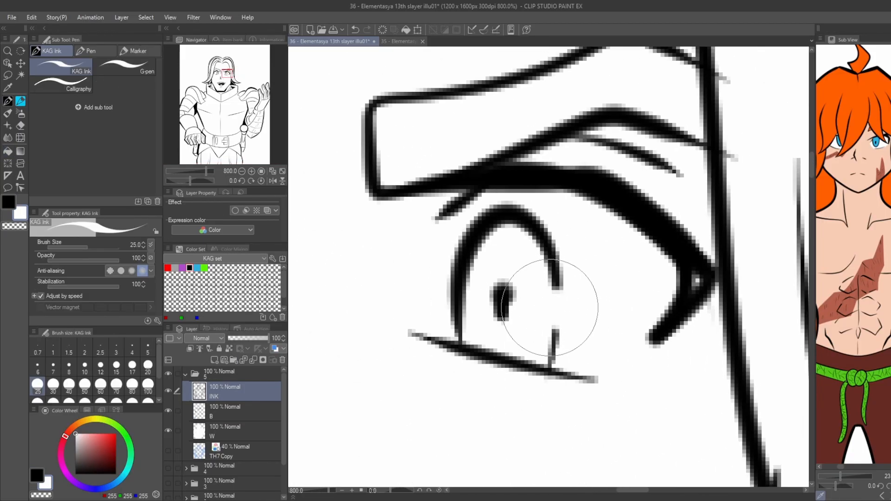
{"action": "key", "text": "g"}
{"action": "scroll", "coordinate": [550, 308], "scroll_direction": "down", "scroll_amount": 4}
{"action": "scroll", "coordinate": [478, 285], "scroll_direction": "up", "scroll_amount": 4}
{"action": "key", "text": "p"}
{"action": "left_click_drag", "start_coordinate": [536, 263], "coordinate": [532, 274]}
{"action": "key", "text": "g"}
{"action": "scroll", "coordinate": [511, 260], "scroll_direction": "down", "scroll_amount": 7}
{"action": "mouse_move", "coordinate": [454, 223]}
{"action": "left_mouse_down"}
{"action": "mouse_move", "coordinate": [456, 202]}
{"action": "mouse_move", "coordinate": [429, 128]}
{"action": "left_mouse_up"}
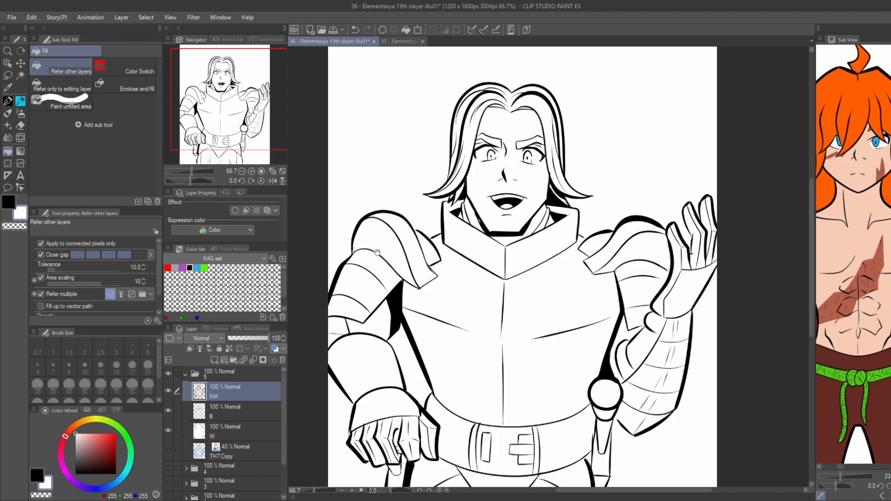
Switch back to black, reveal the blue TH7 Copy sketch and hide the white base layer W.
{"action": "left_click", "coordinate": [37, 474]}
{"action": "scroll", "coordinate": [492, 154], "scroll_direction": "up", "scroll_amount": 5}
{"action": "key", "text": "p"}
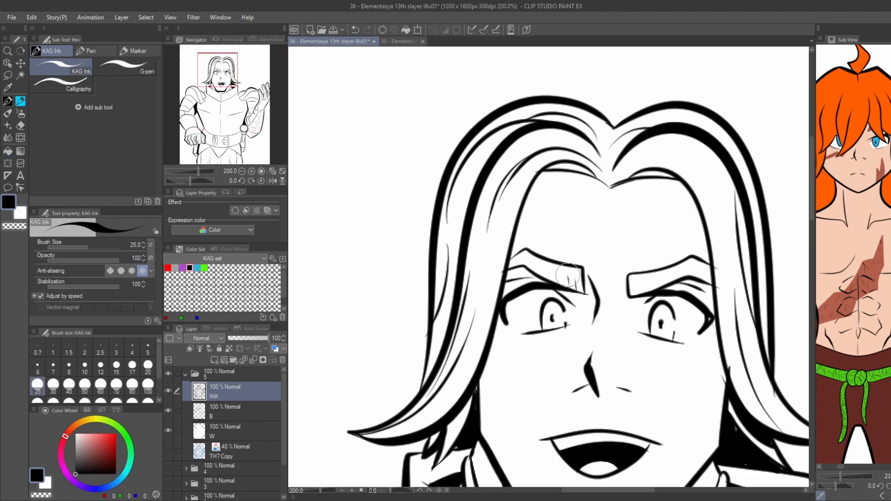
{"action": "scroll", "coordinate": [691, 273], "scroll_direction": "down", "scroll_amount": 6}
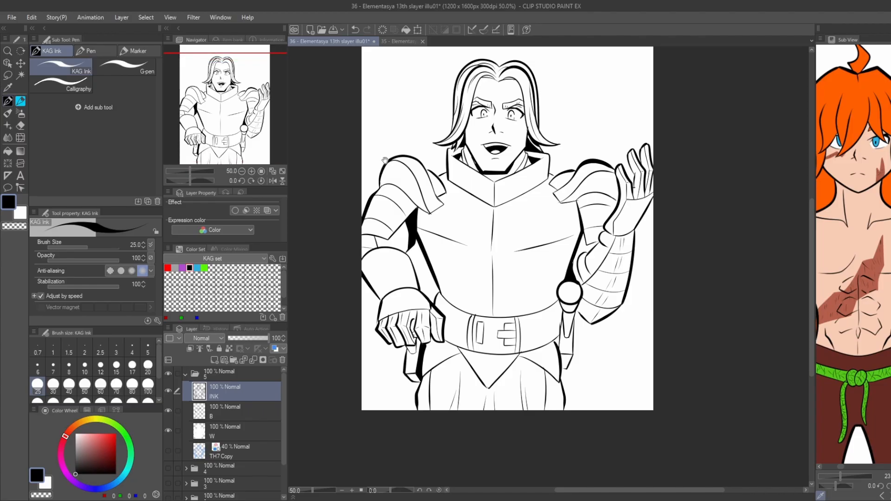
{"action": "scroll", "coordinate": [589, 246], "scroll_direction": "up", "scroll_amount": 6}
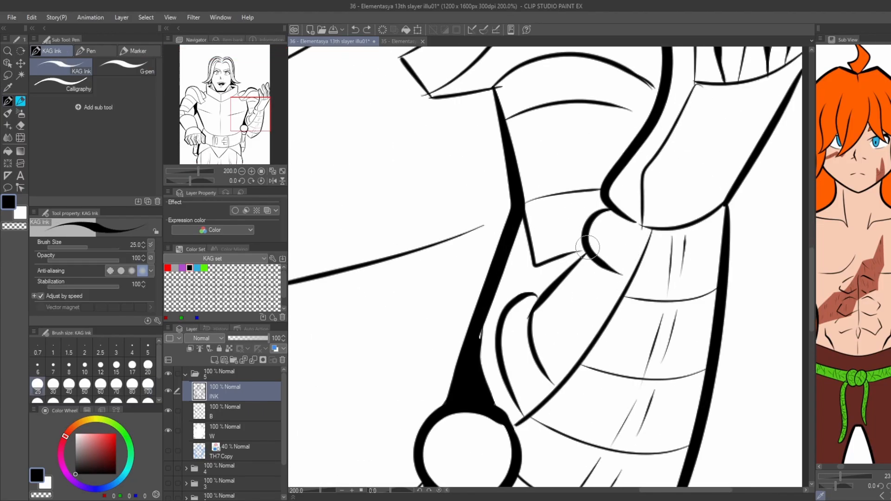
{"action": "scroll", "coordinate": [607, 206], "scroll_direction": "down", "scroll_amount": 4}
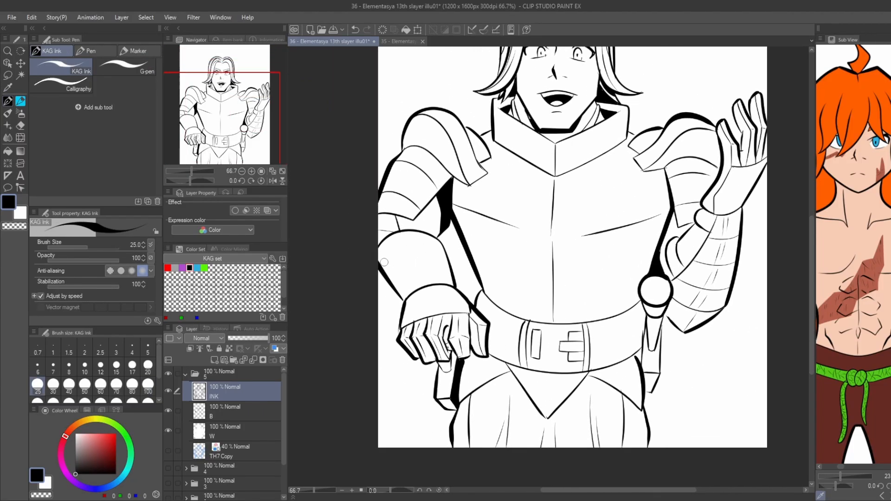
{"action": "scroll", "coordinate": [385, 262], "scroll_direction": "up", "scroll_amount": 2}
{"action": "key", "text": "ctrl+z"}
{"action": "left_click", "coordinate": [168, 451]}
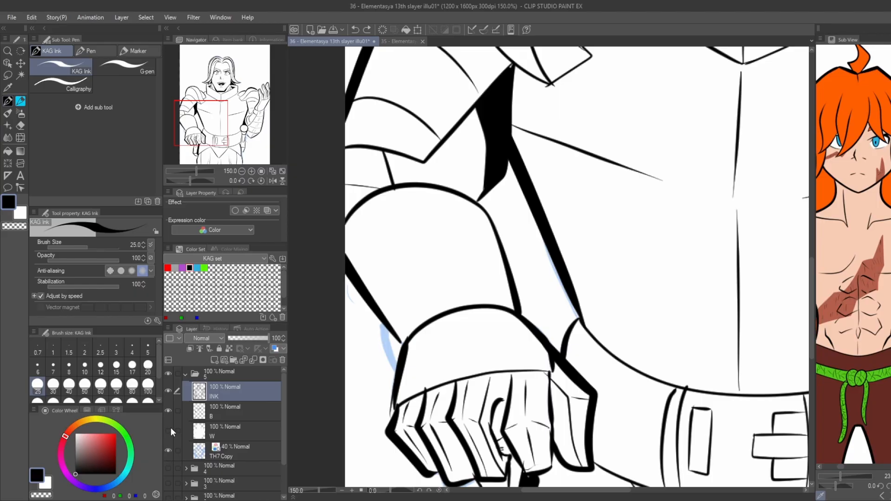
{"action": "left_click", "coordinate": [169, 430]}
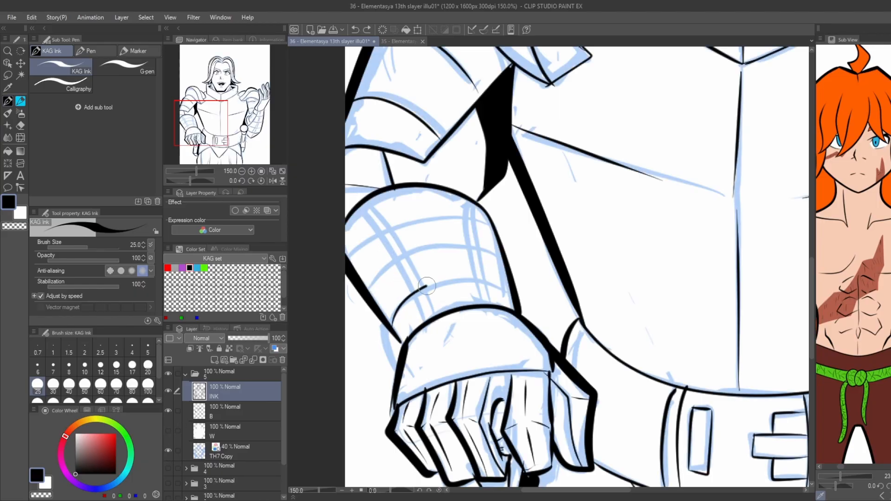
Ink three curved bands and short strap marks across the lowered forearm's bracer, following the sketch.
{"action": "left_click_drag", "start_coordinate": [427, 287], "coordinate": [505, 287]}
{"action": "mouse_move", "coordinate": [365, 280]}
{"action": "left_mouse_down"}
{"action": "mouse_move", "coordinate": [463, 242]}
{"action": "mouse_move", "coordinate": [498, 245]}
{"action": "left_mouse_up"}
{"action": "key", "text": "ctrl+z"}
{"action": "key", "text": "ctrl+z"}
{"action": "left_click_drag", "start_coordinate": [392, 324], "coordinate": [512, 297]}
{"action": "key", "text": "ctrl+z"}
{"action": "mouse_move", "coordinate": [367, 290]}
{"action": "left_mouse_down"}
{"action": "mouse_move", "coordinate": [448, 247]}
{"action": "mouse_move", "coordinate": [503, 259]}
{"action": "left_mouse_up"}
{"action": "mouse_move", "coordinate": [348, 254]}
{"action": "left_mouse_down"}
{"action": "mouse_move", "coordinate": [355, 240]}
{"action": "mouse_move", "coordinate": [494, 219]}
{"action": "left_mouse_up"}
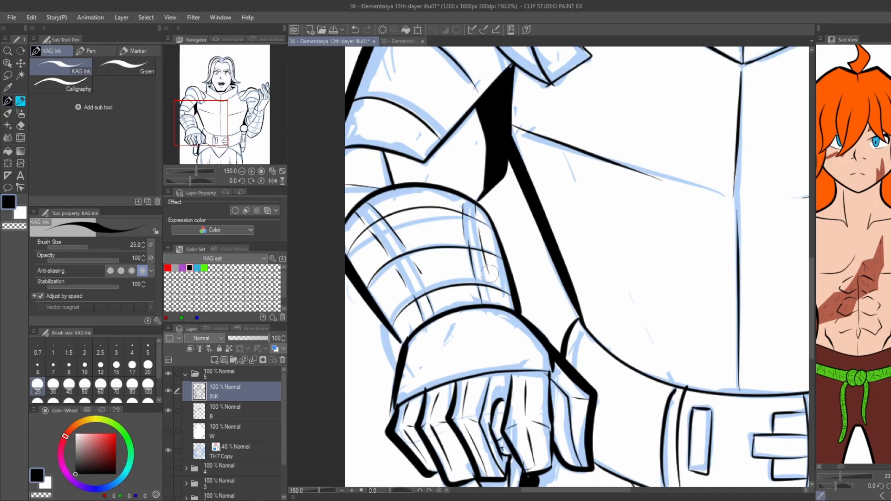
{"action": "left_click_drag", "start_coordinate": [491, 288], "coordinate": [495, 305]}
Ink the thick outer curve of the piece behind the lowered wrist, following the sketch.
{"action": "scroll", "coordinate": [385, 238], "scroll_direction": "down", "scroll_amount": 3}
{"action": "scroll", "coordinate": [381, 283], "scroll_direction": "up", "scroll_amount": 3}
{"action": "left_click_drag", "start_coordinate": [401, 283], "coordinate": [391, 258]}
{"action": "key", "text": "ctrl+z"}
{"action": "left_click_drag", "start_coordinate": [402, 283], "coordinate": [390, 236]}
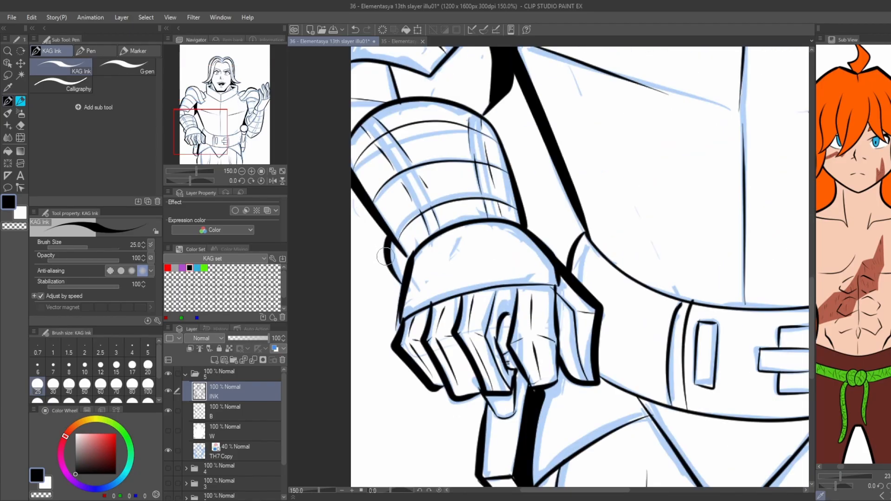
Show the white base layer W again and hide the TH7 Copy sketch.
{"action": "scroll", "coordinate": [370, 234], "scroll_direction": "down", "scroll_amount": 4}
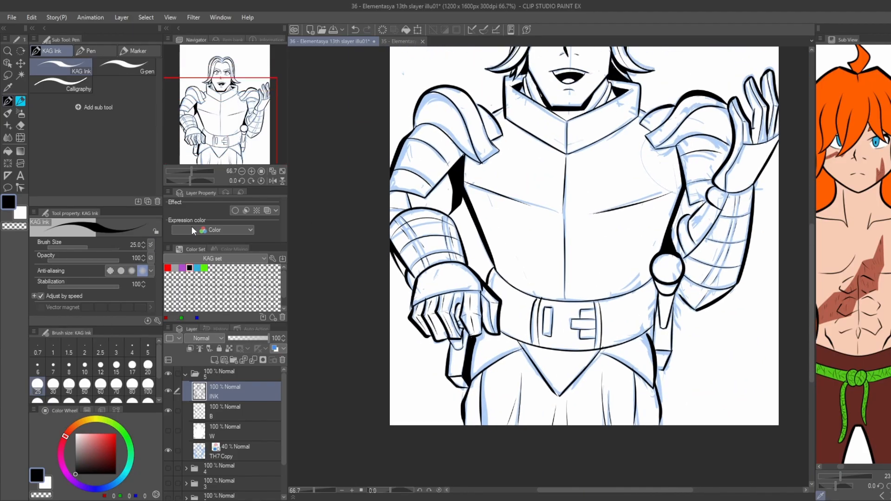
{"action": "left_click", "coordinate": [169, 436]}
{"action": "left_click", "coordinate": [168, 449]}
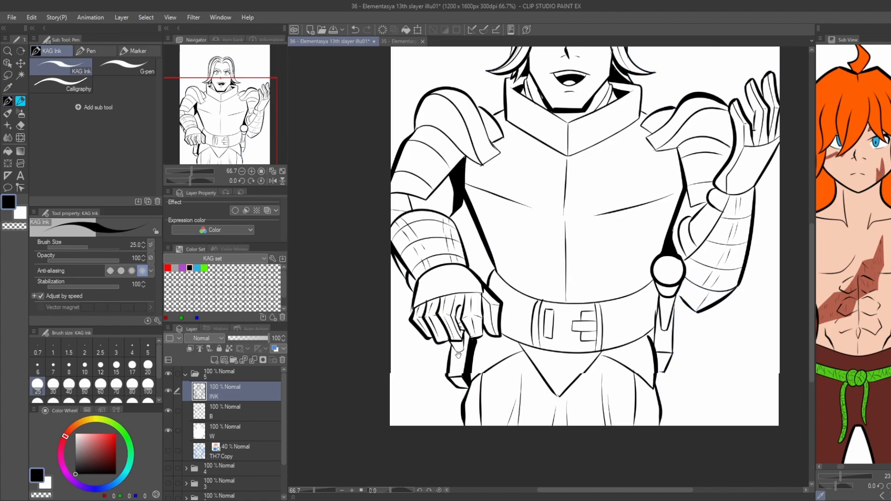
{"action": "scroll", "coordinate": [392, 464], "scroll_direction": "down", "scroll_amount": 2}
Create an 85.0 LPI 20% circle tone layer from a lassoed patch on the breastplate and place it beneath layer B.
{"action": "left_click", "coordinate": [227, 413]}
{"action": "key", "text": "m"}
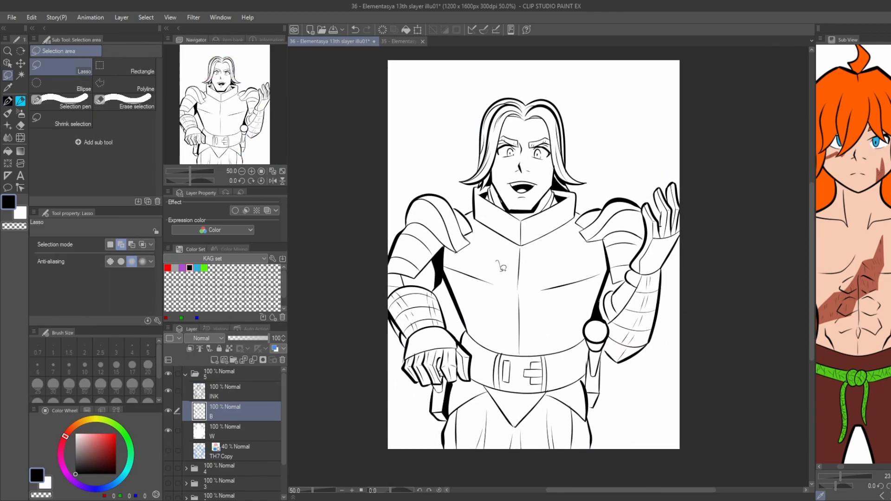
{"action": "left_click_drag", "start_coordinate": [483, 250], "coordinate": [488, 280]}
{"action": "left_click", "coordinate": [158, 175]}
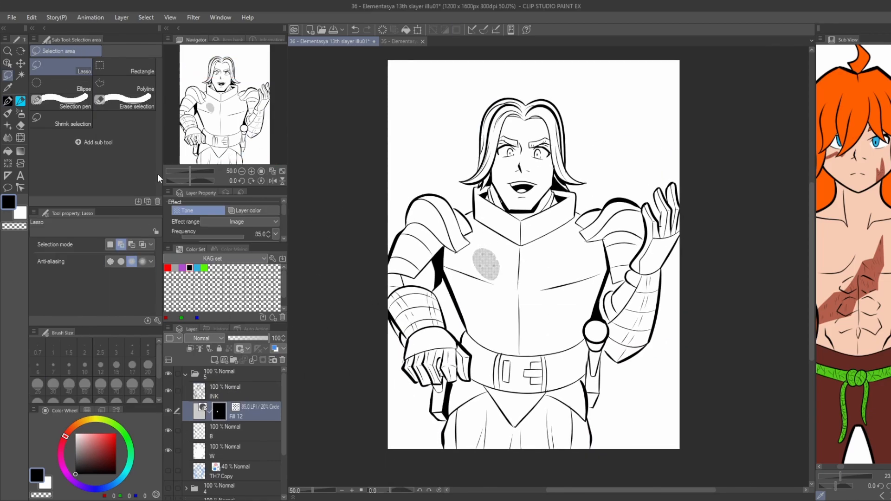
{"action": "left_click_drag", "start_coordinate": [239, 444], "coordinate": [238, 442]}
Hide layer B and fill the breastplate and the lowered arm's shoulder and upper-arm plates with the 20% tone.
{"action": "key", "text": "g"}
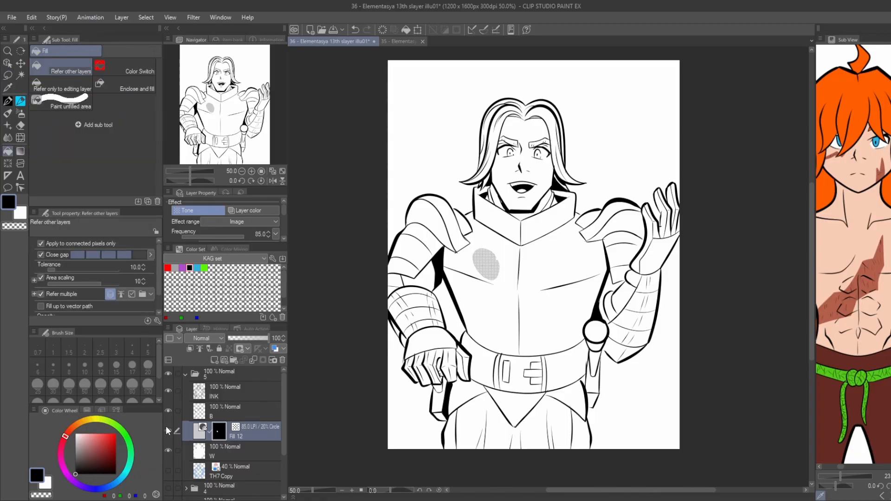
{"action": "left_click", "coordinate": [169, 411]}
{"action": "left_click", "coordinate": [479, 277]}
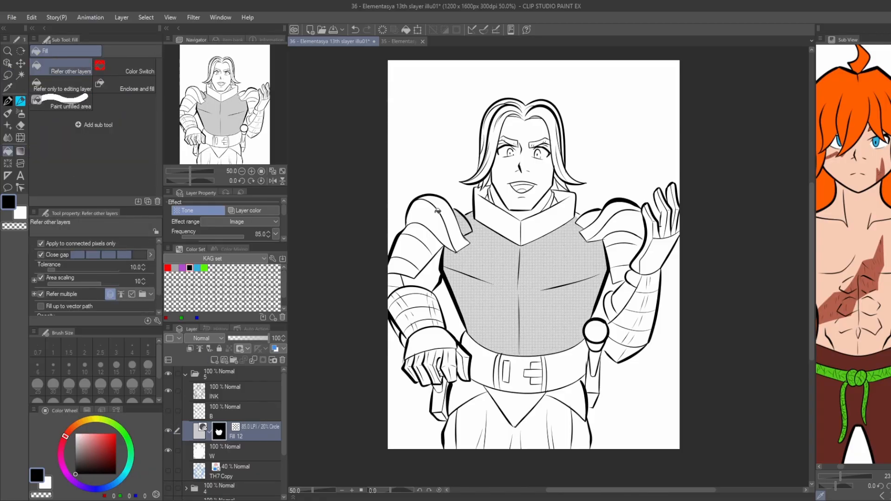
{"action": "left_click_drag", "start_coordinate": [438, 211], "coordinate": [392, 292]}
{"action": "scroll", "coordinate": [395, 310], "scroll_direction": "up", "scroll_amount": 1}
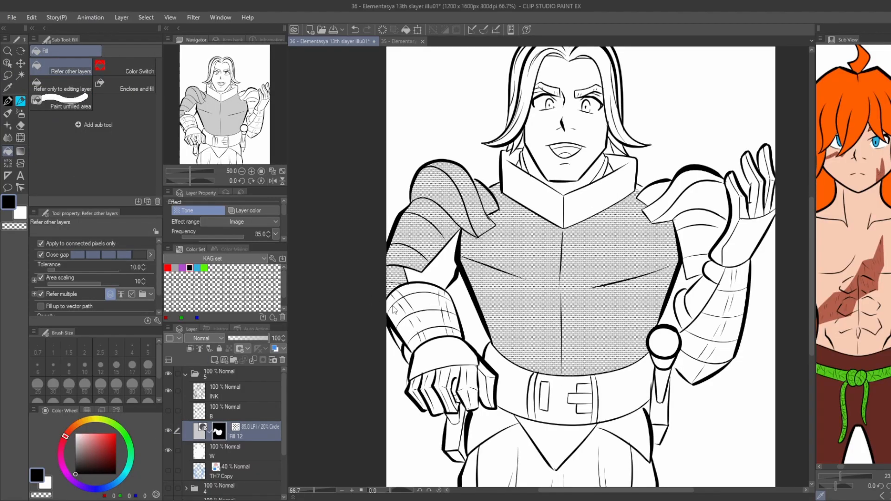
Fill the lowered forearm's bracer segments and the back of its gauntlet with the 20% tone.
{"action": "scroll", "coordinate": [395, 310], "scroll_direction": "up", "scroll_amount": 1}
{"action": "mouse_move", "coordinate": [406, 334]}
{"action": "left_mouse_down"}
{"action": "mouse_move", "coordinate": [418, 320]}
{"action": "mouse_move", "coordinate": [404, 297]}
{"action": "mouse_move", "coordinate": [480, 333]}
{"action": "left_mouse_up"}
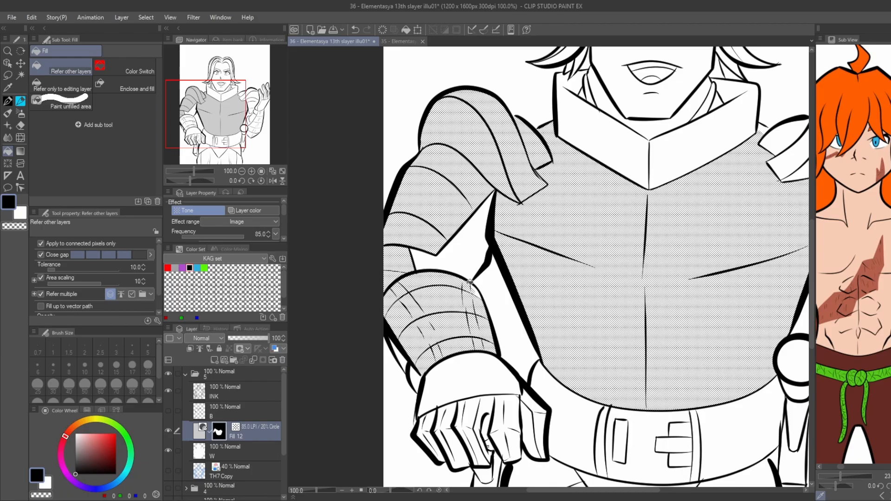
{"action": "left_click", "coordinate": [449, 365]}
{"action": "scroll", "coordinate": [441, 360], "scroll_direction": "down", "scroll_amount": 2}
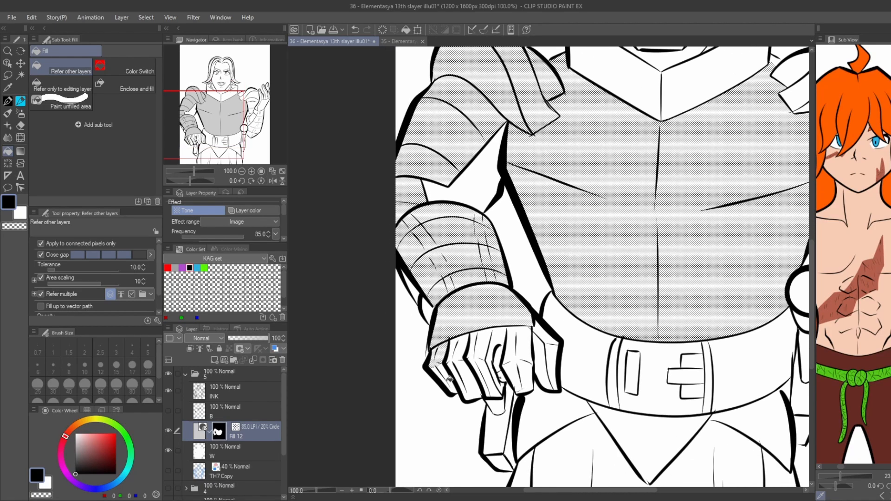
{"action": "scroll", "coordinate": [449, 380], "scroll_direction": "up", "scroll_amount": 2}
Fill the lowered gauntlet's three outer curled fingers with the 20% tone, closing the open edge beside them.
{"action": "left_click_drag", "start_coordinate": [446, 370], "coordinate": [424, 364]}
{"action": "mouse_move", "coordinate": [460, 327]}
{"action": "left_mouse_down"}
{"action": "mouse_move", "coordinate": [466, 368]}
{"action": "mouse_move", "coordinate": [484, 369]}
{"action": "mouse_move", "coordinate": [515, 355]}
{"action": "mouse_move", "coordinate": [500, 319]}
{"action": "mouse_move", "coordinate": [514, 312]}
{"action": "mouse_move", "coordinate": [516, 356]}
{"action": "left_mouse_up"}
{"action": "left_click", "coordinate": [500, 319]}
{"action": "left_click", "coordinate": [514, 313]}
{"action": "key", "text": "ctrl+z"}
{"action": "key", "text": "ctrl+z"}
{"action": "key", "text": "p"}
{"action": "mouse_move", "coordinate": [535, 282]}
{"action": "left_mouse_down"}
{"action": "mouse_move", "coordinate": [521, 387]}
{"action": "mouse_move", "coordinate": [509, 361]}
{"action": "left_mouse_up"}
{"action": "key", "text": "g"}
{"action": "left_click", "coordinate": [585, 316]}
{"action": "key", "text": "ctrl+z"}
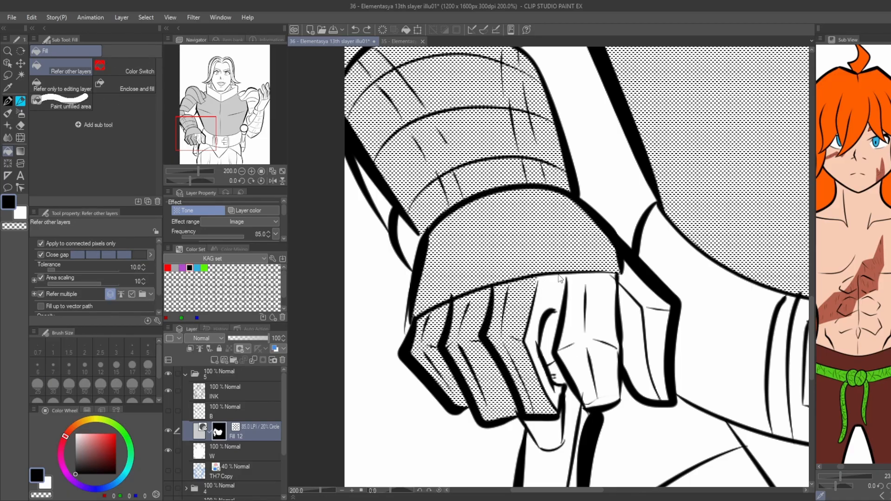
Close the gap at the top of the lowered gauntlet's index finger and tone that finger and the thumb.
{"action": "key", "text": "p"}
{"action": "left_click_drag", "start_coordinate": [568, 274], "coordinate": [566, 281]}
{"action": "key", "text": "g"}
{"action": "left_click_drag", "start_coordinate": [578, 311], "coordinate": [607, 371]}
{"action": "mouse_move", "coordinate": [645, 292]}
{"action": "left_mouse_down"}
{"action": "mouse_move", "coordinate": [656, 323]}
{"action": "mouse_move", "coordinate": [499, 366]}
{"action": "mouse_move", "coordinate": [446, 395]}
{"action": "left_mouse_up"}
Fill the raised gauntlet's cuff and the lit faces of its fingers with the 20% tone.
{"action": "scroll", "coordinate": [656, 323], "scroll_direction": "down", "scroll_amount": 3}
{"action": "left_click", "coordinate": [695, 252]}
{"action": "scroll", "coordinate": [687, 216], "scroll_direction": "up", "scroll_amount": 3}
{"action": "left_click", "coordinate": [683, 174]}
{"action": "left_click", "coordinate": [706, 229]}
{"action": "scroll", "coordinate": [688, 229], "scroll_direction": "down", "scroll_amount": 2}
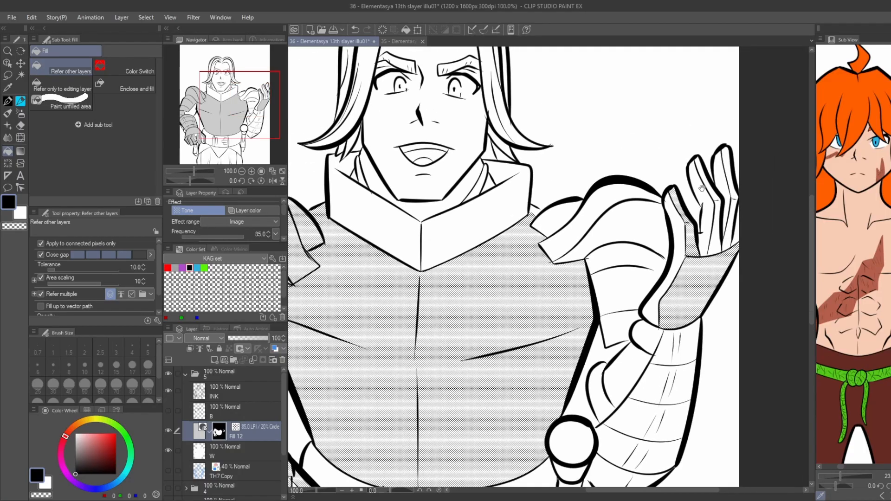
{"action": "left_click", "coordinate": [714, 191]}
{"action": "left_click", "coordinate": [717, 224]}
{"action": "left_click", "coordinate": [733, 180]}
{"action": "left_click", "coordinate": [735, 218]}
Fill the raised forearm's bracer segments with the 20% tone, closing the outline gap near the elbow.
{"action": "left_click_drag", "start_coordinate": [604, 205], "coordinate": [632, 112]}
{"action": "left_click_drag", "start_coordinate": [690, 244], "coordinate": [657, 338]}
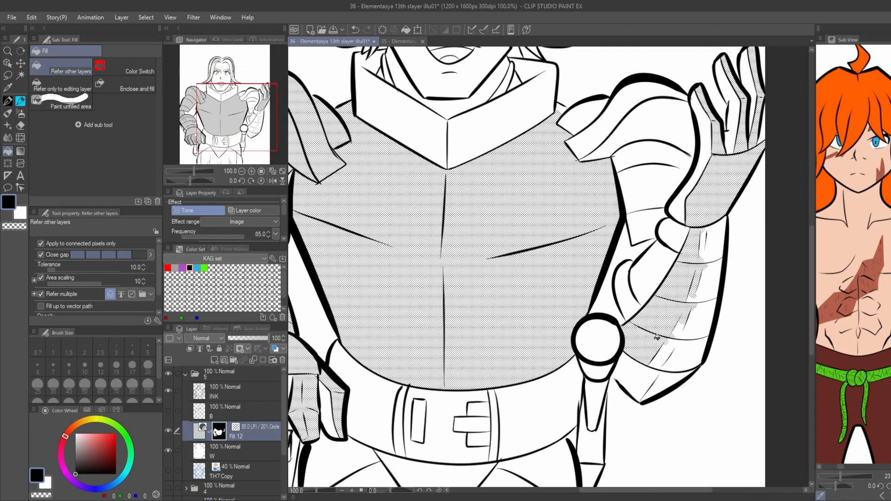
{"action": "left_click", "coordinate": [678, 359]}
{"action": "left_click", "coordinate": [647, 381]}
{"action": "key", "text": "ctrl+z"}
{"action": "key", "text": "p"}
{"action": "left_click", "coordinate": [615, 375]}
{"action": "key", "text": "g"}
{"action": "mouse_move", "coordinate": [639, 381]}
{"action": "left_mouse_down"}
{"action": "mouse_move", "coordinate": [654, 385]}
{"action": "mouse_move", "coordinate": [692, 318]}
{"action": "mouse_move", "coordinate": [703, 240]}
{"action": "left_mouse_up"}
Fill the raised arm's shoulder and upper-arm plates with the 20% tone.
{"action": "scroll", "coordinate": [441, 146], "scroll_direction": "down", "scroll_amount": 1}
{"action": "left_click_drag", "start_coordinate": [442, 145], "coordinate": [465, 196]}
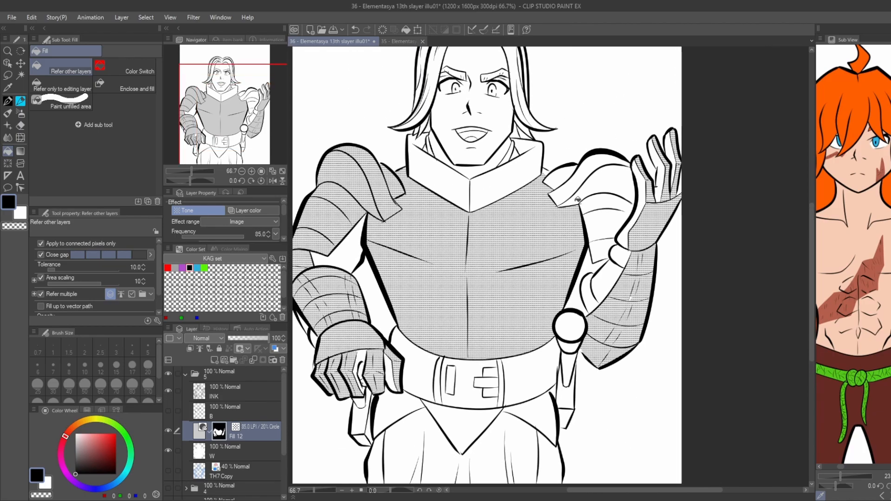
{"action": "left_click", "coordinate": [597, 162]}
{"action": "left_click", "coordinate": [599, 182]}
{"action": "left_click", "coordinate": [602, 217]}
{"action": "left_click", "coordinate": [601, 246]}
{"action": "left_click", "coordinate": [559, 179]}
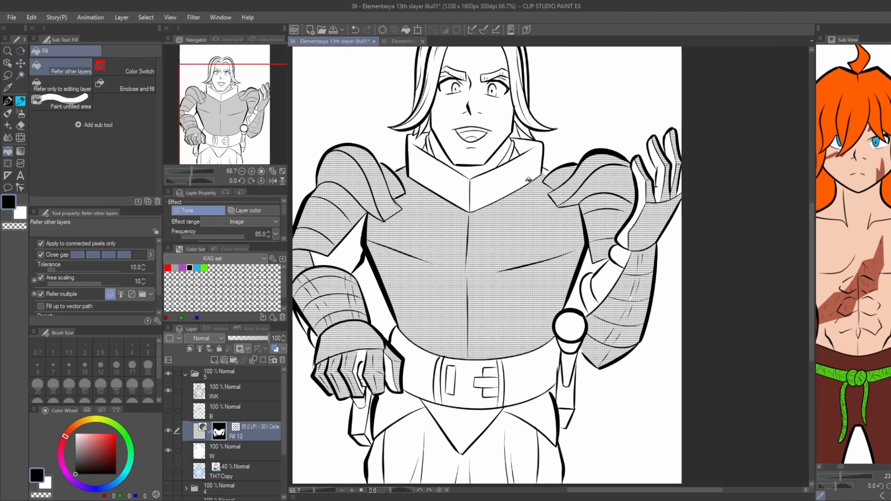
Fill the armour's raised neck collar with the 20% tone.
{"action": "key", "text": "p"}
{"action": "key", "text": "g"}
{"action": "left_click", "coordinate": [506, 176]}
{"action": "left_click", "coordinate": [431, 163]}
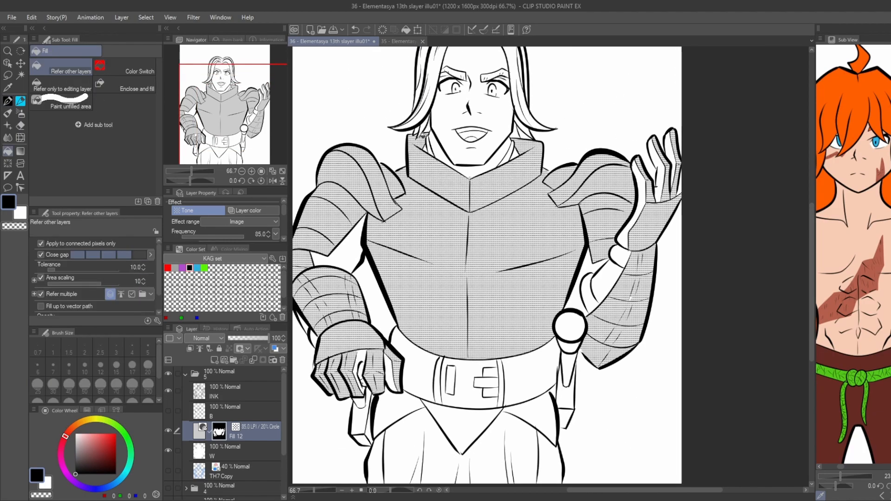
Fill the pointed centre plate and both side plates below the belt with the 20% tone.
{"action": "scroll", "coordinate": [420, 138], "scroll_direction": "down", "scroll_amount": 1}
{"action": "left_click_drag", "start_coordinate": [415, 144], "coordinate": [446, 117]}
{"action": "left_click", "coordinate": [428, 320]}
{"action": "left_click", "coordinate": [480, 328]}
{"action": "left_click", "coordinate": [536, 319]}
{"action": "left_click_drag", "start_coordinate": [536, 265], "coordinate": [533, 264]}
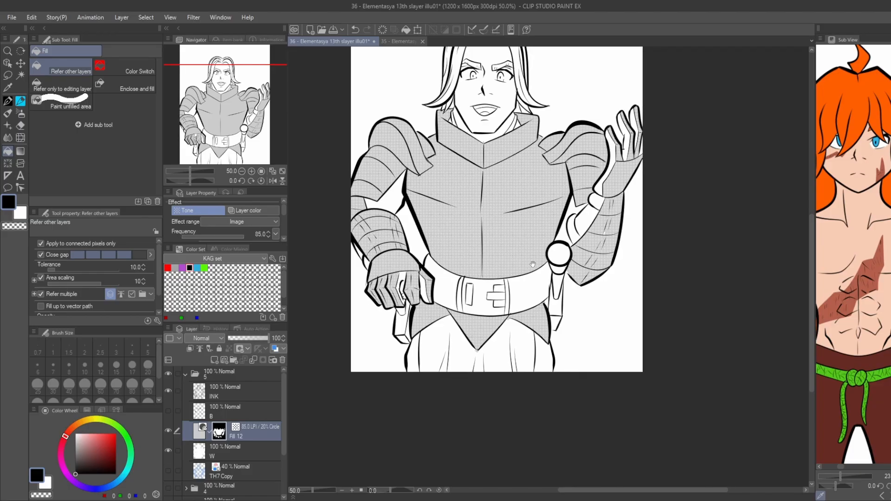
{"action": "left_click", "coordinate": [558, 254]}
{"action": "key", "text": "ctrl+z"}
Create an 85.0 LPI 60% circle tone layer and fill the inner elbow areas of both arms with it.
{"action": "left_click_drag", "start_coordinate": [391, 274], "coordinate": [404, 313]}
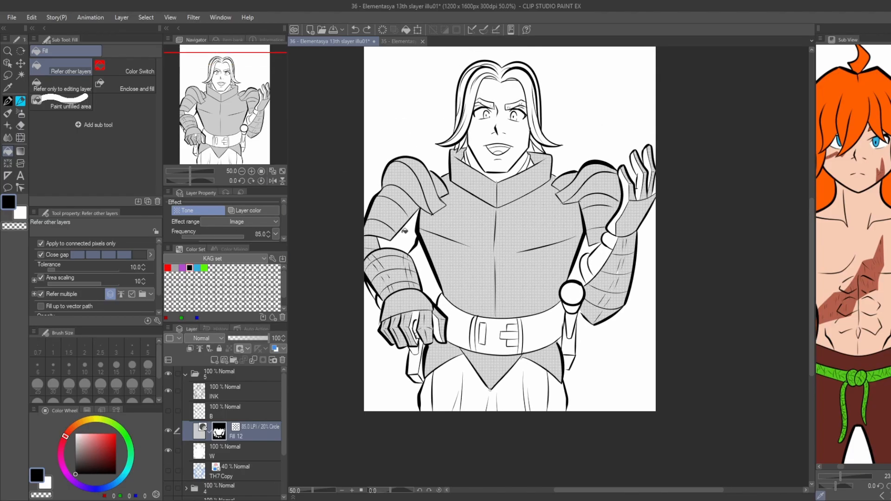
{"action": "key", "text": "m"}
{"action": "left_click_drag", "start_coordinate": [407, 235], "coordinate": [405, 236]}
{"action": "left_click", "coordinate": [472, 261]}
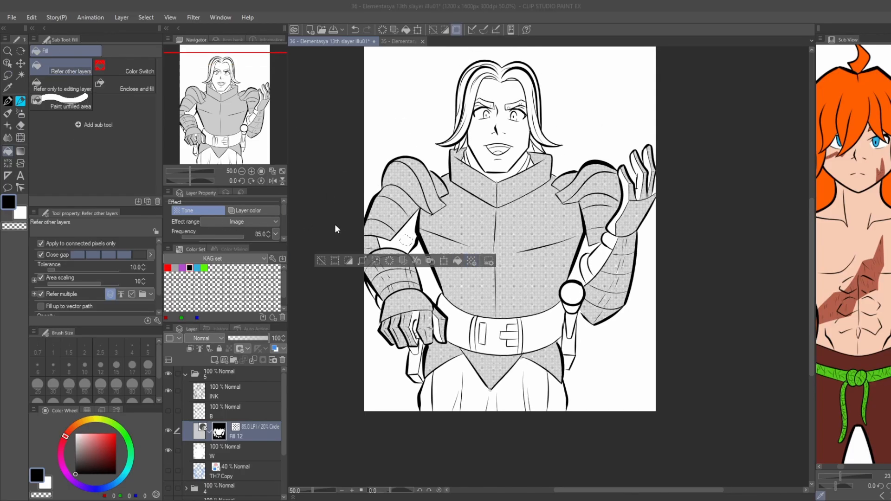
{"action": "left_click", "coordinate": [158, 179]}
{"action": "left_click", "coordinate": [396, 242]}
{"action": "left_click", "coordinate": [584, 253]}
{"action": "left_click", "coordinate": [598, 257]}
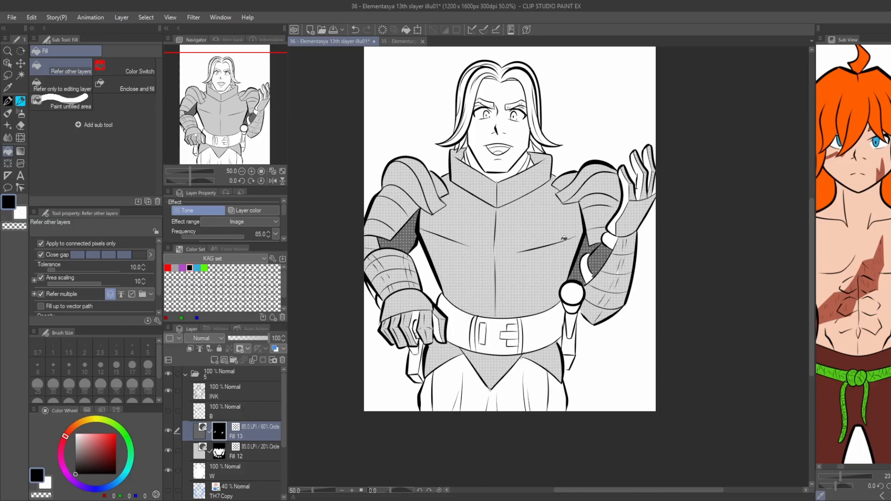
Fill the lowered gauntlet's palm area between the fingers and the thumb's inner face with the 60% tone.
{"action": "scroll", "coordinate": [424, 292], "scroll_direction": "up", "scroll_amount": 3}
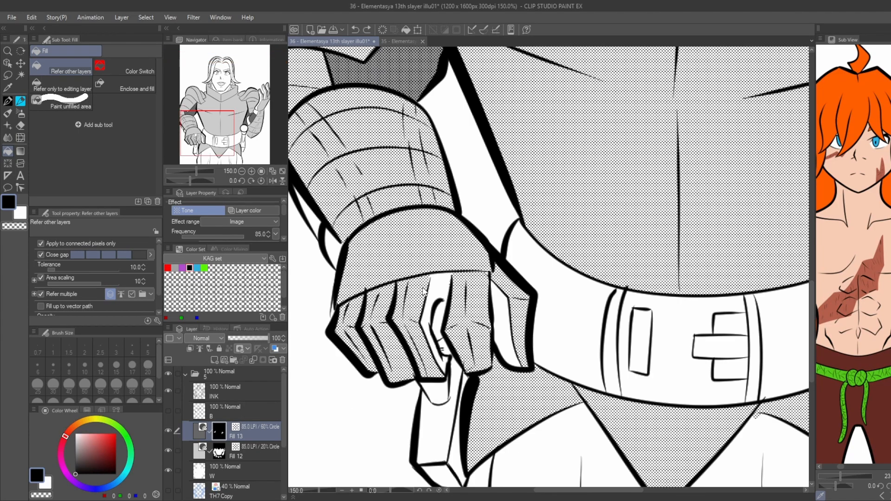
{"action": "scroll", "coordinate": [424, 292], "scroll_direction": "up", "scroll_amount": 1}
{"action": "key", "text": "p"}
{"action": "key", "text": "g"}
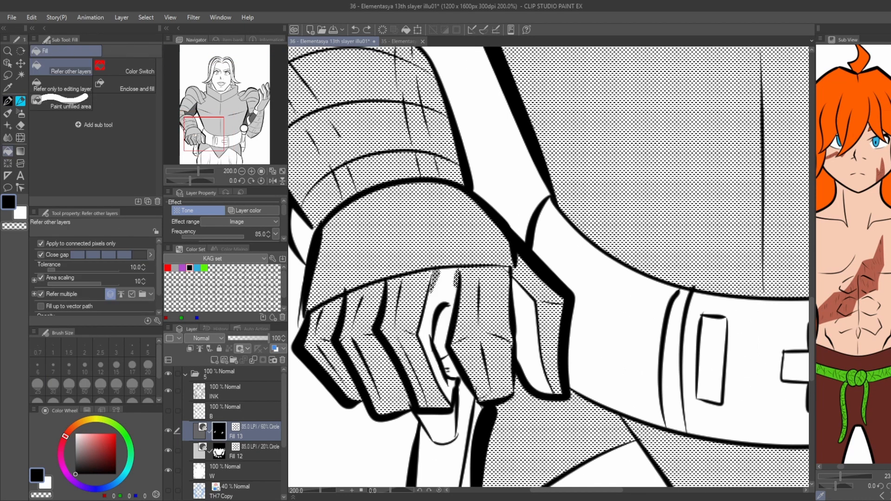
{"action": "left_click", "coordinate": [441, 299]}
{"action": "scroll", "coordinate": [524, 326], "scroll_direction": "down", "scroll_amount": 2}
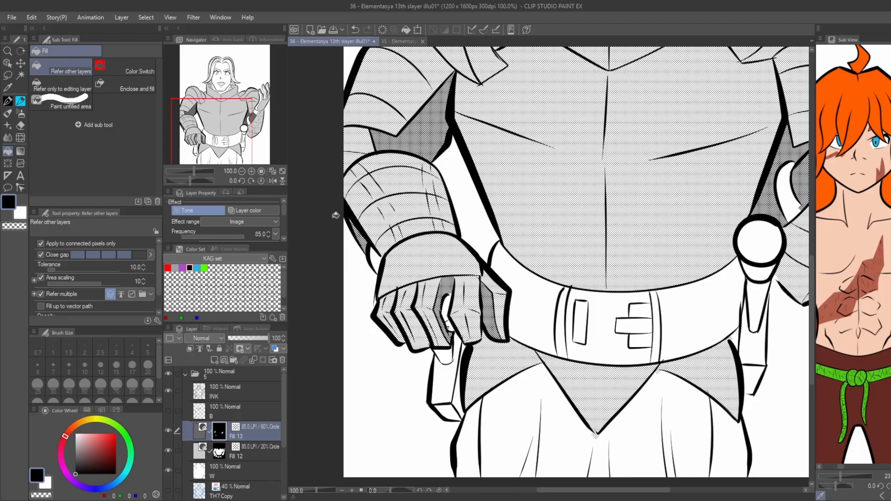
Fill the raised gauntlet's thumb side and the shaded faces of its fingers with the 60% tone.
{"action": "scroll", "coordinate": [336, 215], "scroll_direction": "down", "scroll_amount": 2}
{"action": "scroll", "coordinate": [600, 201], "scroll_direction": "up", "scroll_amount": 2}
{"action": "left_click", "coordinate": [600, 199]}
{"action": "left_click", "coordinate": [628, 170]}
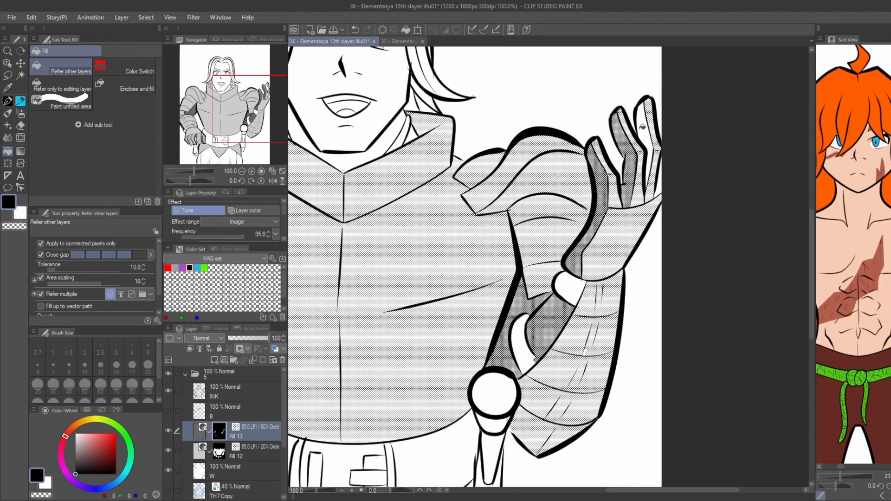
{"action": "left_click", "coordinate": [643, 128]}
{"action": "scroll", "coordinate": [663, 184], "scroll_direction": "down", "scroll_amount": 2}
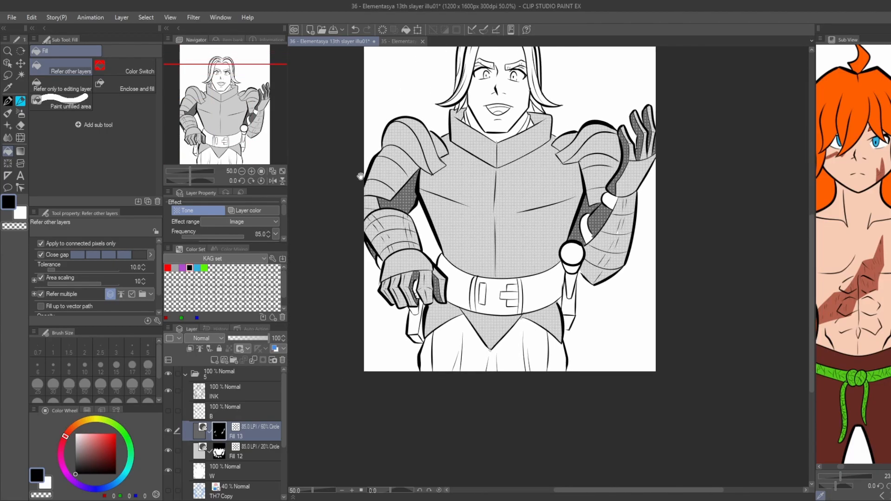
Fill the outermost leg strips beneath the side plates on the 20% tone layer.
{"action": "left_click", "coordinate": [242, 449]}
{"action": "left_click", "coordinate": [451, 331]}
{"action": "left_click", "coordinate": [580, 328]}
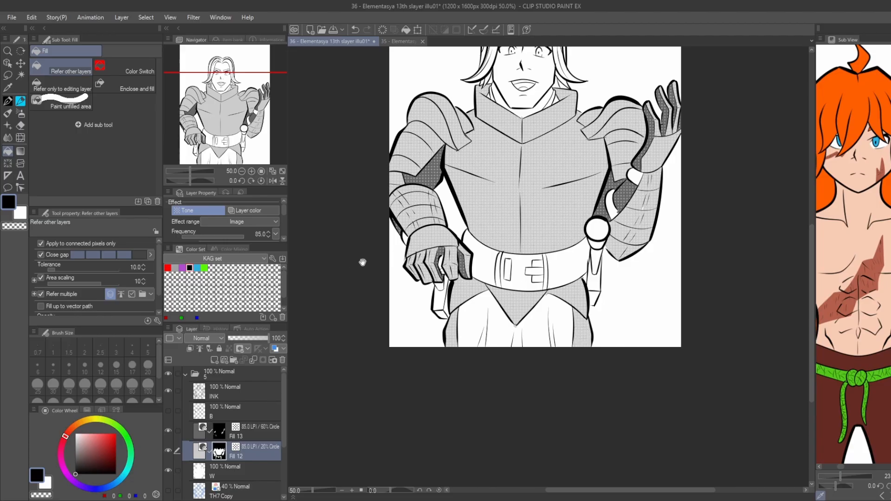
Make the 60% circle tone layer the active layer for toning the face.
{"action": "left_click_drag", "start_coordinate": [363, 262], "coordinate": [348, 320]}
{"action": "left_click_drag", "start_coordinate": [408, 214], "coordinate": [393, 297]}
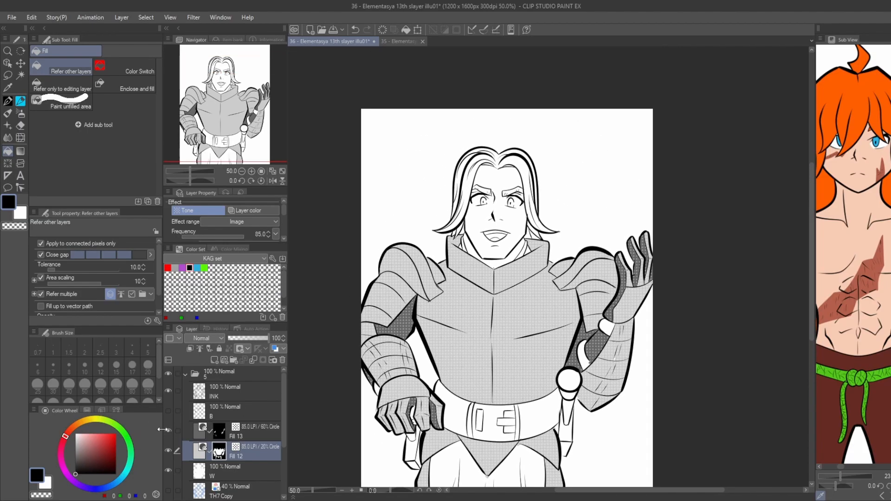
{"action": "left_click", "coordinate": [228, 413]}
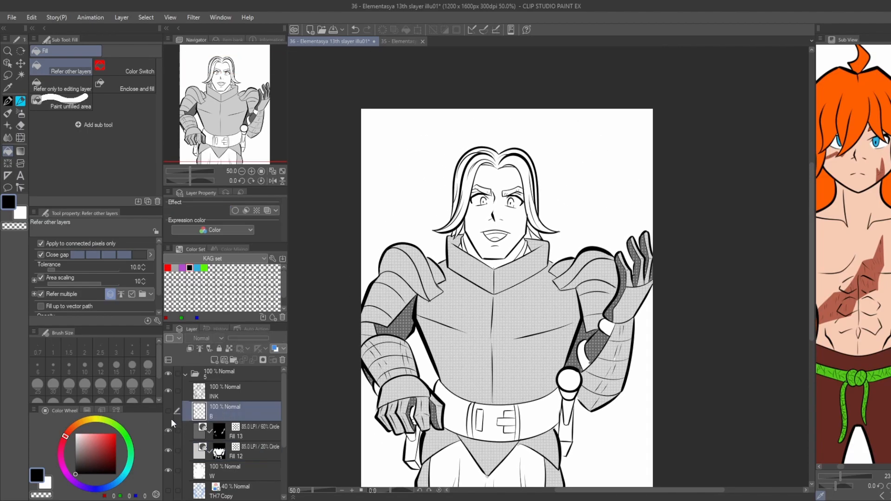
{"action": "left_click", "coordinate": [244, 434]}
{"action": "scroll", "coordinate": [470, 237], "scroll_direction": "up", "scroll_amount": 3}
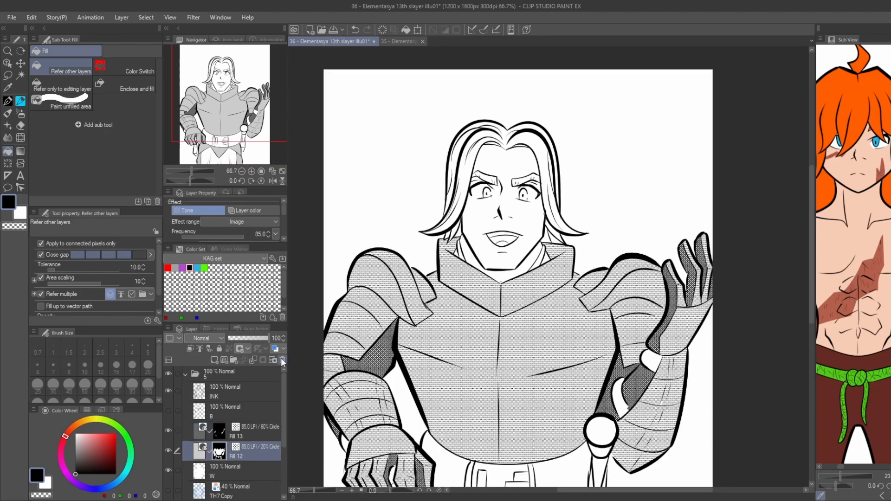
{"action": "scroll", "coordinate": [611, 287], "scroll_direction": "down", "scroll_amount": 4}
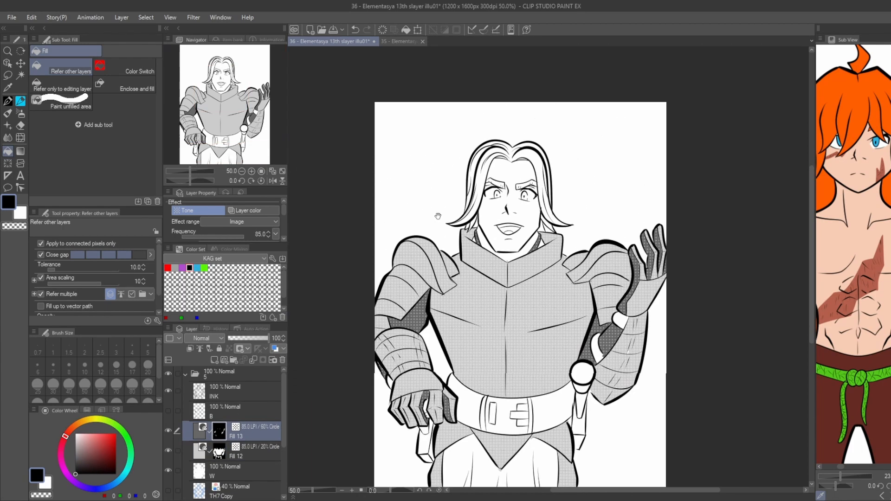
{"action": "scroll", "coordinate": [533, 226], "scroll_direction": "up", "scroll_amount": 6}
{"action": "key", "text": "p"}
{"action": "left_click_drag", "start_coordinate": [533, 226], "coordinate": [533, 263]}
{"action": "key", "text": "g"}
{"action": "left_click", "coordinate": [515, 204]}
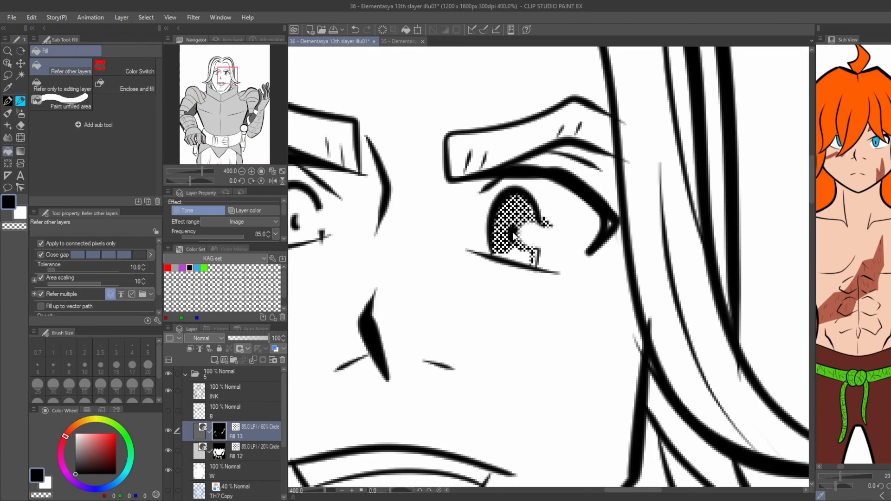
{"action": "key", "text": "ctrl+z"}
{"action": "key", "text": "p"}
{"action": "key", "text": "ctrl+z"}
Close the open edge of the iris beside the raised hand and fill it with the 60% tone, leaving the round highlight white.
{"action": "left_click_drag", "start_coordinate": [529, 217], "coordinate": [524, 261]}
{"action": "key", "text": "g"}
{"action": "left_click", "coordinate": [504, 214]}
{"action": "scroll", "coordinate": [487, 193], "scroll_direction": "down", "scroll_amount": 4}
{"action": "scroll", "coordinate": [416, 186], "scroll_direction": "up", "scroll_amount": 4}
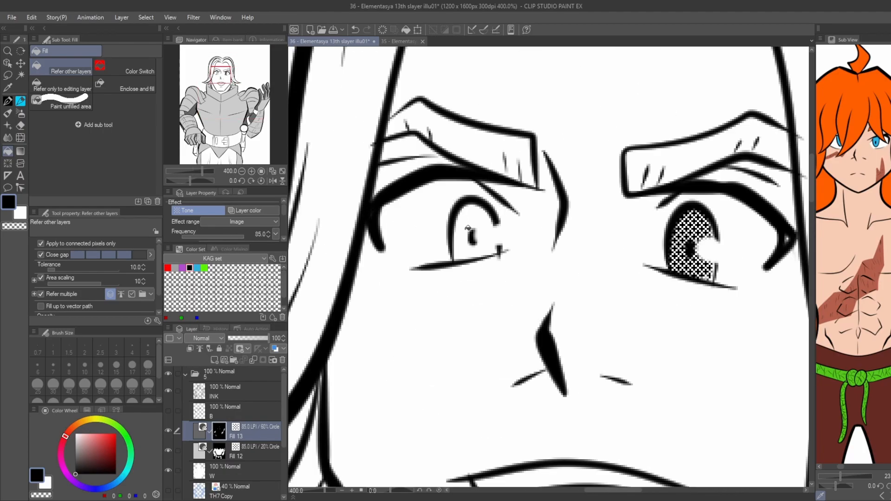
Close the open edge of the other eye's iris around its highlight and fill it with the 60% tone.
{"action": "key", "text": "p"}
{"action": "left_click_drag", "start_coordinate": [486, 216], "coordinate": [490, 251]}
{"action": "key", "text": "g"}
{"action": "left_click", "coordinate": [463, 231]}
{"action": "scroll", "coordinate": [464, 232], "scroll_direction": "down", "scroll_amount": 6}
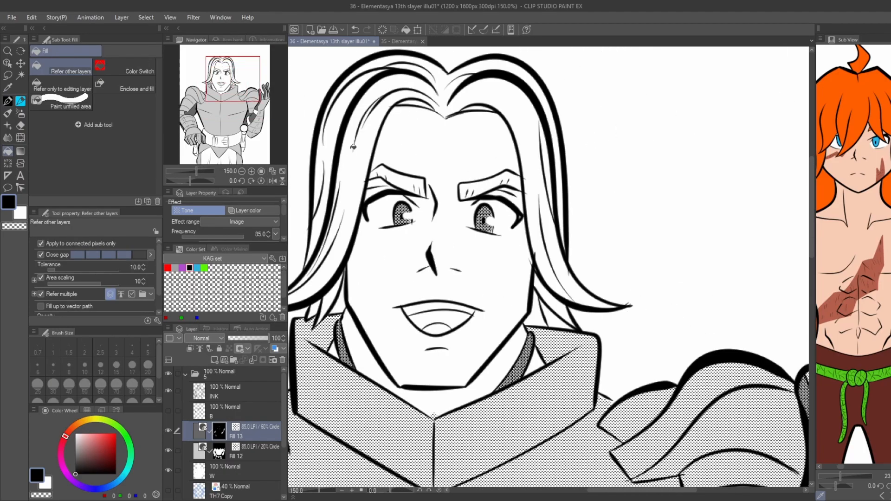
Fill the belt on both sides of the buckle and the buckle's narrow slot with the 60% tone, keeping the buckle face white.
{"action": "scroll", "coordinate": [365, 160], "scroll_direction": "down", "scroll_amount": 1}
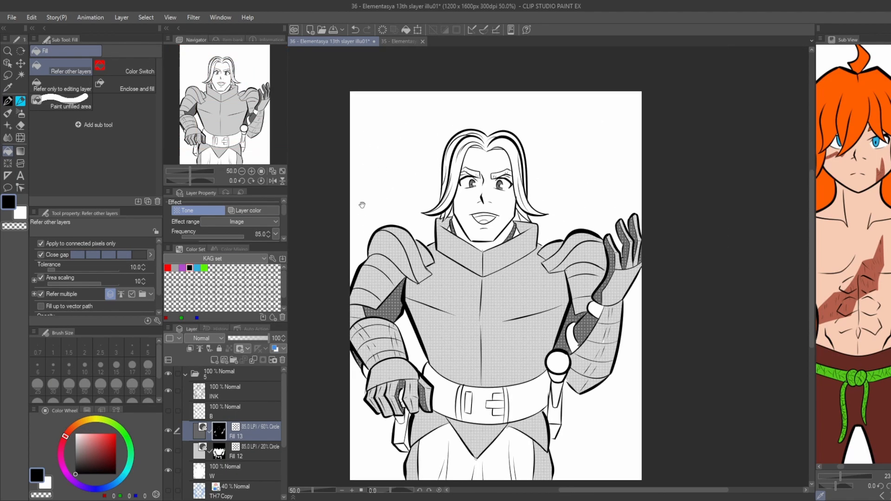
{"action": "left_click_drag", "start_coordinate": [323, 334], "coordinate": [337, 321]}
{"action": "left_click", "coordinate": [456, 385]}
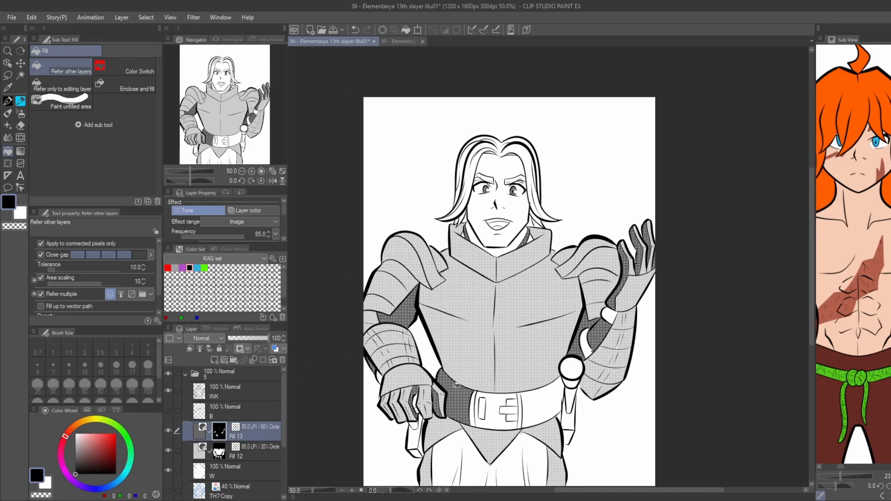
{"action": "left_click", "coordinate": [494, 408]}
{"action": "left_click", "coordinate": [483, 407]}
{"action": "key", "text": "ctrl+z"}
{"action": "left_click", "coordinate": [533, 403]}
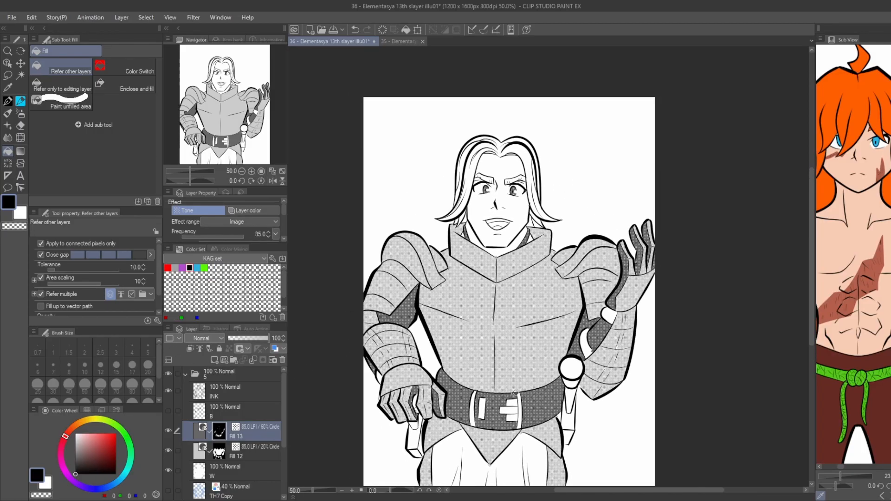
{"action": "key", "text": "ctrl+z"}
{"action": "key", "text": "ctrl+z"}
{"action": "key", "text": "ctrl+y"}
{"action": "key", "text": "ctrl+y"}
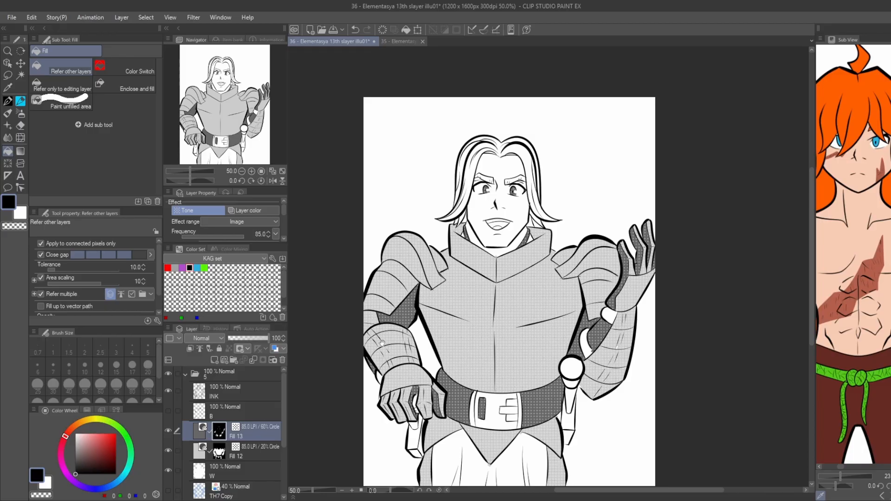
Create an 85.0 LPI 80% circle tone layer and fill the raised arm's wrist band and curved inner elbow piece with it.
{"action": "left_click_drag", "start_coordinate": [372, 269], "coordinate": [374, 271]}
{"action": "key", "text": "m"}
{"action": "left_click_drag", "start_coordinate": [607, 313], "coordinate": [610, 316]}
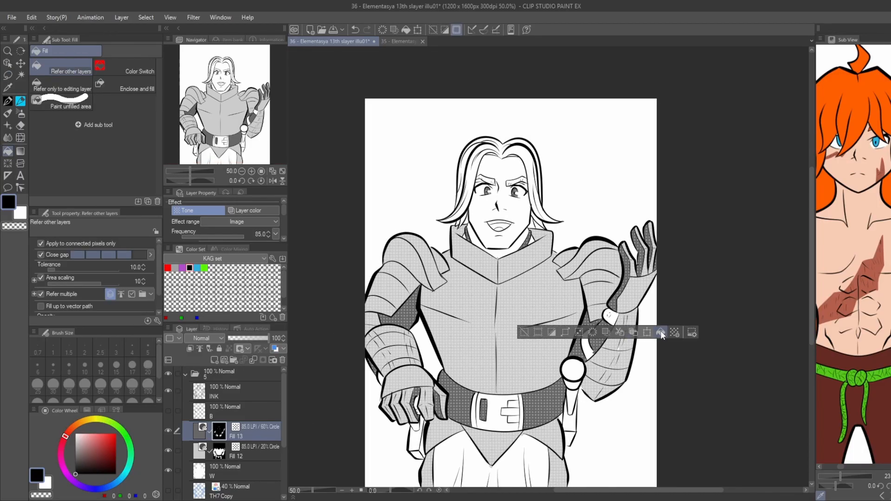
{"action": "left_click", "coordinate": [675, 333]}
{"action": "left_click", "coordinate": [286, 266]}
{"action": "scroll", "coordinate": [606, 320], "scroll_direction": "up", "scroll_amount": 2}
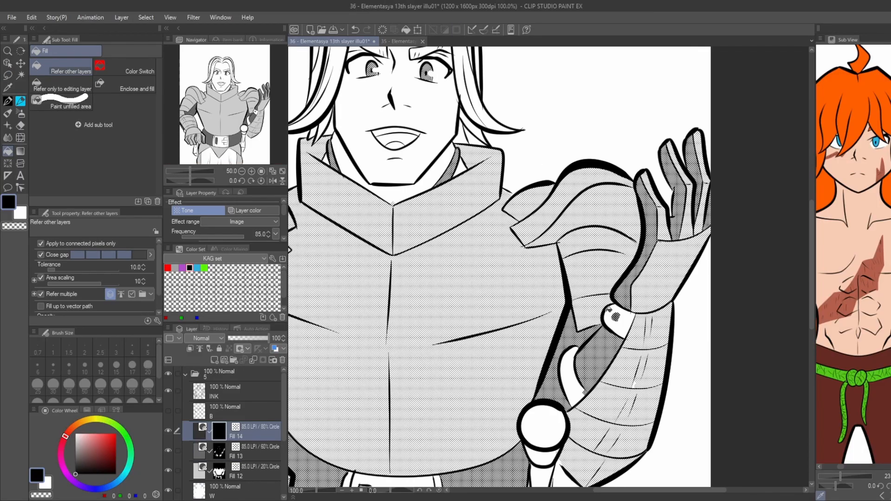
{"action": "left_click", "coordinate": [614, 318]}
{"action": "left_click", "coordinate": [625, 327]}
{"action": "left_click", "coordinate": [572, 375]}
{"action": "scroll", "coordinate": [408, 278], "scroll_direction": "down", "scroll_amount": 2}
Fill the sections of the sheath hanging beneath the lowered gauntlet with the 80% tone.
{"action": "left_click_drag", "start_coordinate": [297, 284], "coordinate": [368, 275]}
{"action": "left_click", "coordinate": [364, 345]}
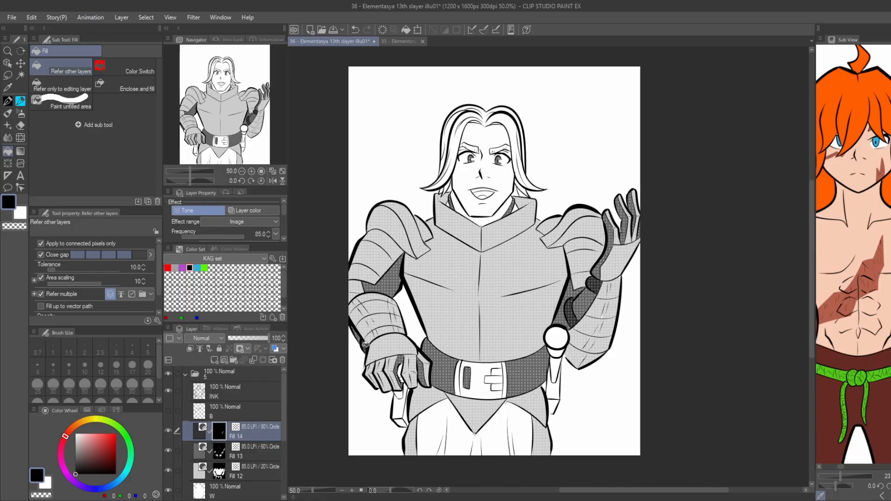
{"action": "left_click_drag", "start_coordinate": [391, 381], "coordinate": [392, 314]}
{"action": "scroll", "coordinate": [392, 314], "scroll_direction": "up", "scroll_amount": 2}
{"action": "left_click", "coordinate": [405, 365]}
{"action": "left_click", "coordinate": [409, 395]}
{"action": "left_click", "coordinate": [421, 373]}
{"action": "scroll", "coordinate": [401, 273], "scroll_direction": "down", "scroll_amount": 1}
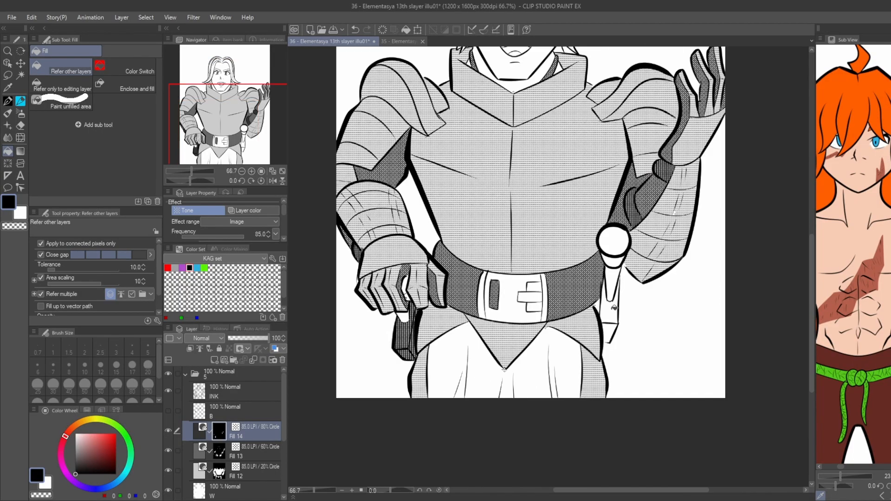
Fill the sheath sections around the round-pommel hilt on the opposite hip with the 80% tone.
{"action": "left_click", "coordinate": [610, 314]}
{"action": "left_click", "coordinate": [610, 331]}
{"action": "left_click", "coordinate": [598, 310]}
{"action": "scroll", "coordinate": [524, 274], "scroll_direction": "down", "scroll_amount": 1}
Add a layer named W2 above the tone layers and switch the drawing colour to white.
{"action": "left_click_drag", "start_coordinate": [405, 192], "coordinate": [411, 225]}
{"action": "scroll", "coordinate": [505, 320], "scroll_direction": "up", "scroll_amount": 1}
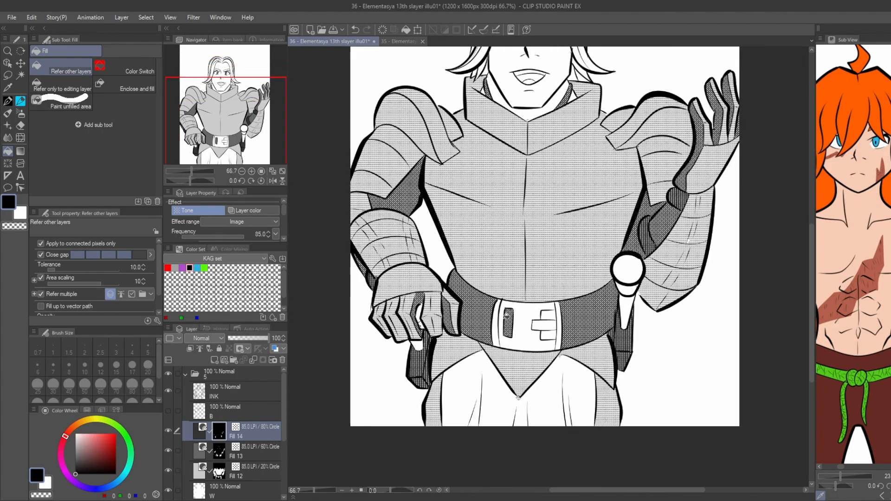
{"action": "scroll", "coordinate": [424, 297], "scroll_direction": "down", "scroll_amount": 1}
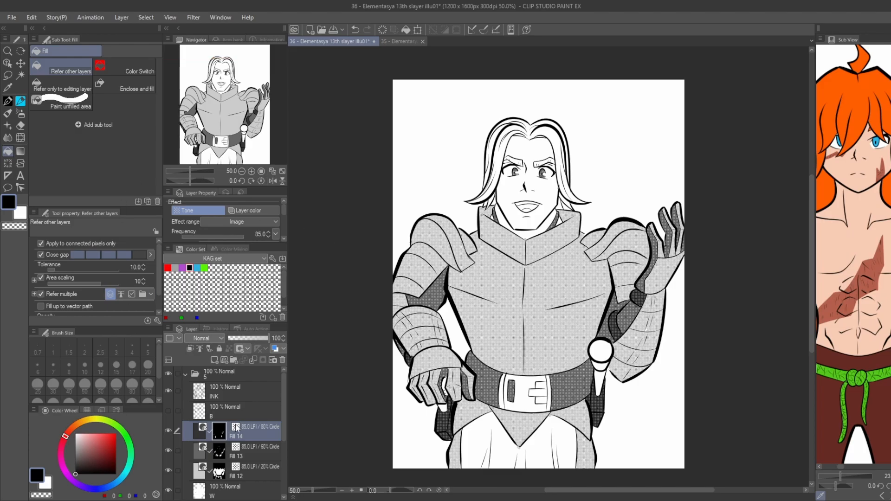
{"action": "key", "text": "ctrl+shift+n"}
{"action": "type", "text": "W2"}
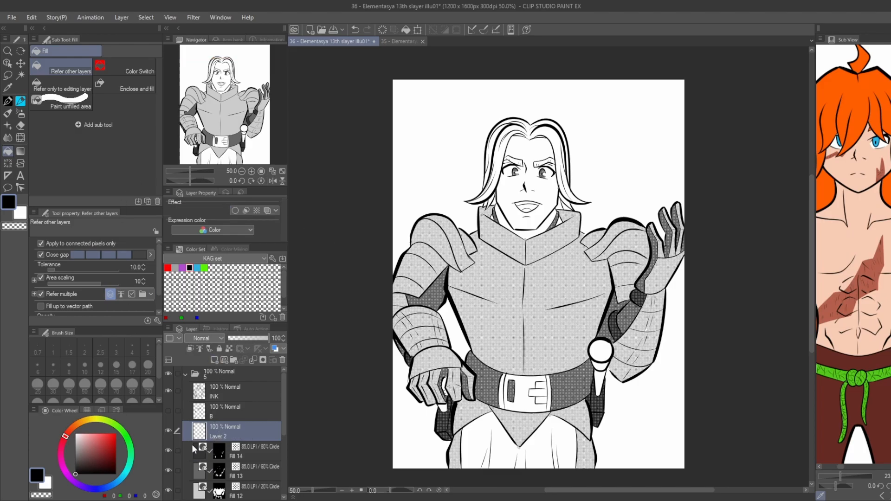
{"action": "left_click", "coordinate": [47, 483]}
Paint white reflections on both sides of the upper breastplate and streaks along its lower sides with the size 25 KAG Ink pen.
{"action": "scroll", "coordinate": [571, 275], "scroll_direction": "up", "scroll_amount": 3}
{"action": "key", "text": "p"}
{"action": "left_click_drag", "start_coordinate": [576, 273], "coordinate": [588, 286]}
{"action": "scroll", "coordinate": [555, 232], "scroll_direction": "down", "scroll_amount": 3}
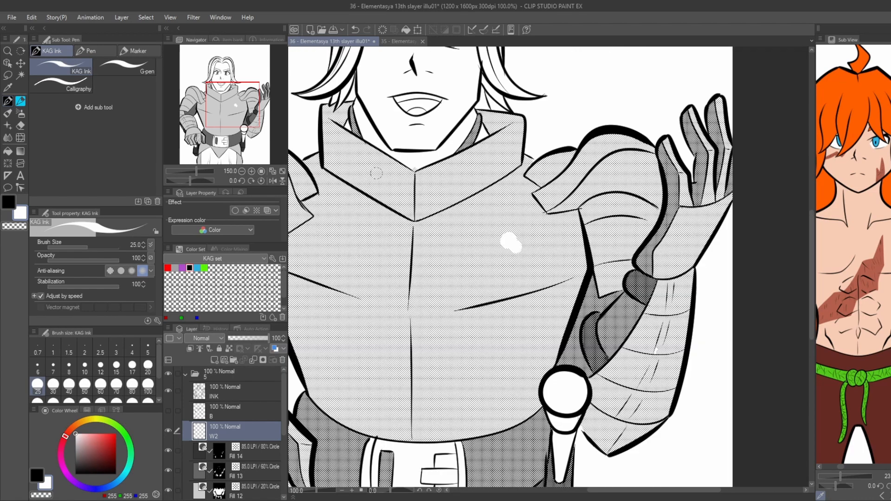
{"action": "left_click_drag", "start_coordinate": [431, 336], "coordinate": [417, 285]}
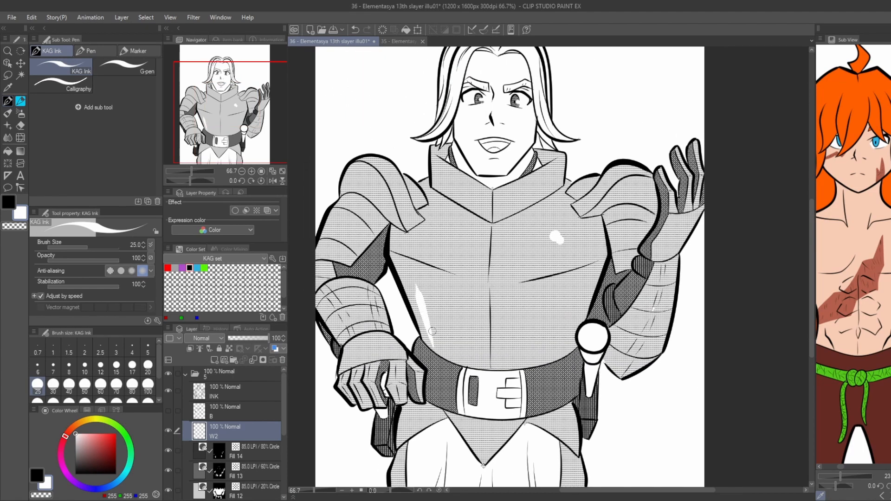
{"action": "left_click_drag", "start_coordinate": [530, 324], "coordinate": [532, 335]}
{"action": "mouse_move", "coordinate": [455, 226]}
{"action": "left_mouse_down"}
{"action": "mouse_move", "coordinate": [445, 253]}
{"action": "mouse_move", "coordinate": [442, 234]}
{"action": "mouse_move", "coordinate": [431, 242]}
{"action": "left_mouse_up"}
Paint white highlights on the upper plates of both shoulder guards.
{"action": "left_click_drag", "start_coordinate": [383, 174], "coordinate": [398, 195]}
{"action": "key", "text": "ctrl+z"}
{"action": "left_click_drag", "start_coordinate": [397, 190], "coordinate": [390, 173]}
{"action": "mouse_move", "coordinate": [613, 176]}
{"action": "left_mouse_down"}
{"action": "mouse_move", "coordinate": [623, 168]}
{"action": "mouse_move", "coordinate": [611, 180]}
{"action": "left_mouse_up"}
{"action": "key", "text": "ctrl+z"}
{"action": "left_click_drag", "start_coordinate": [641, 189], "coordinate": [625, 191]}
{"action": "left_click_drag", "start_coordinate": [639, 192], "coordinate": [622, 193]}
Paint white highlights along the raised gauntlet's fingers with the G-pen at size 15.
{"action": "scroll", "coordinate": [664, 178], "scroll_direction": "up", "scroll_amount": 3}
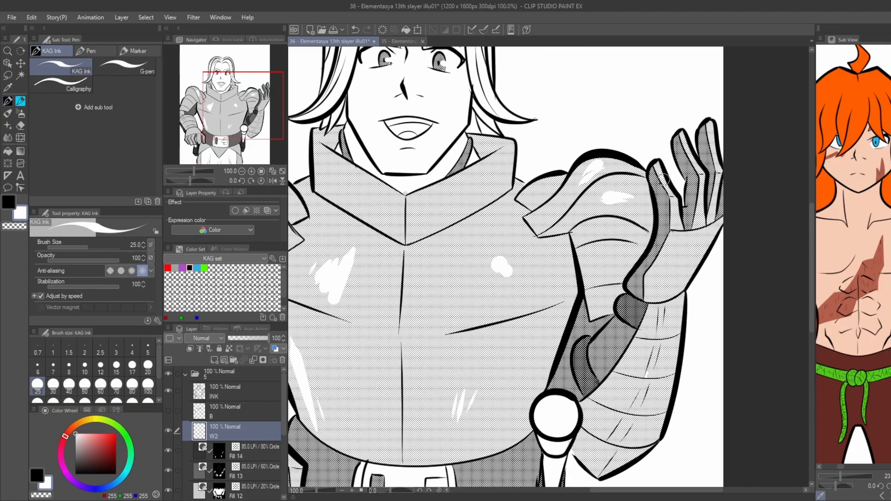
{"action": "key", "text": "period"}
{"action": "left_click_drag", "start_coordinate": [680, 222], "coordinate": [682, 257]}
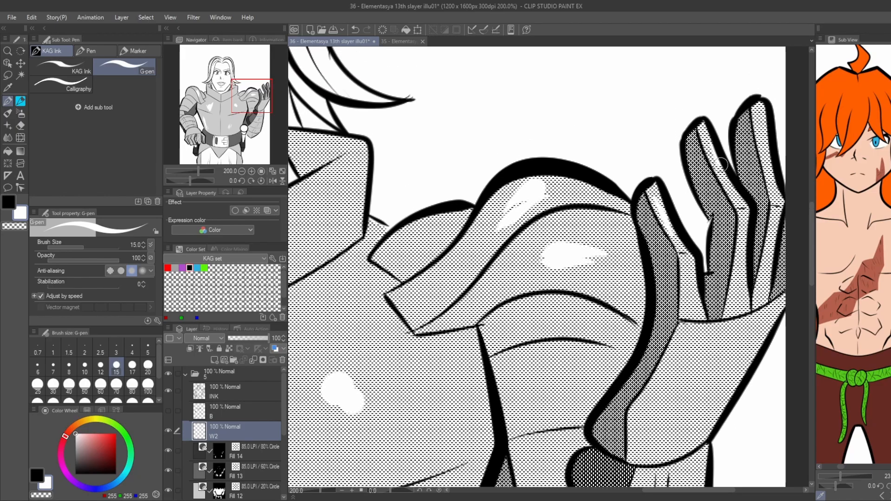
{"action": "left_click_drag", "start_coordinate": [720, 163], "coordinate": [749, 216]}
{"action": "left_click_drag", "start_coordinate": [762, 109], "coordinate": [780, 218]}
{"action": "scroll", "coordinate": [695, 166], "scroll_direction": "down", "scroll_amount": 2}
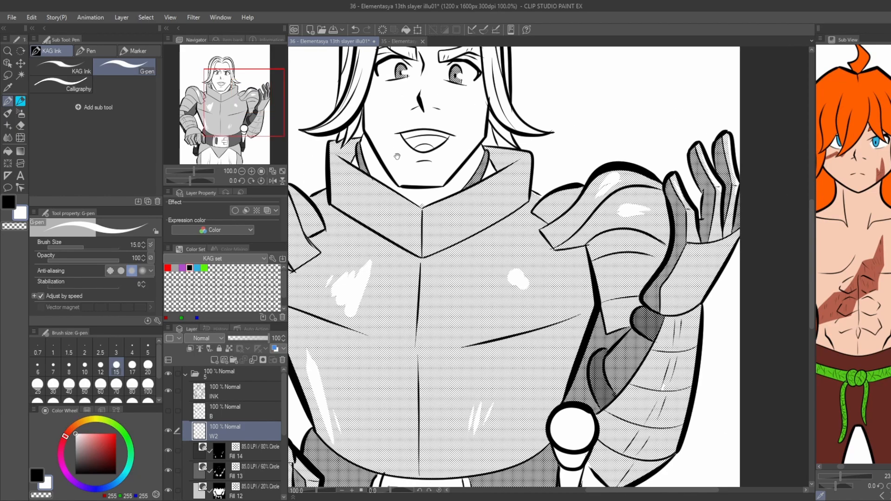
Paint small white highlights on the upper-arm plates and forearm bands of the lowered arm.
{"action": "left_click_drag", "start_coordinate": [396, 155], "coordinate": [616, 146]}
{"action": "left_click_drag", "start_coordinate": [440, 268], "coordinate": [428, 271]}
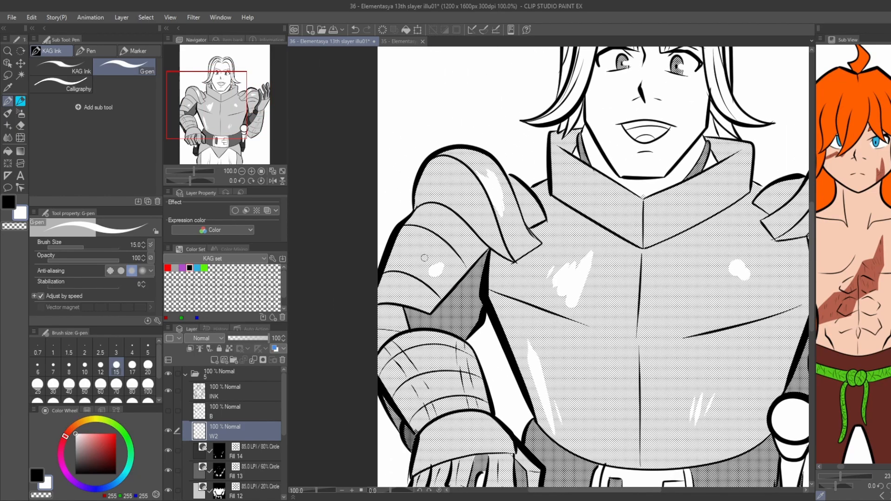
{"action": "left_click_drag", "start_coordinate": [459, 241], "coordinate": [455, 229]}
{"action": "left_click_drag", "start_coordinate": [407, 300], "coordinate": [400, 292]}
{"action": "left_click_drag", "start_coordinate": [449, 354], "coordinate": [451, 327]}
{"action": "mouse_move", "coordinate": [448, 372]}
{"action": "left_mouse_down"}
{"action": "mouse_move", "coordinate": [439, 344]}
{"action": "mouse_move", "coordinate": [429, 348]}
{"action": "left_mouse_up"}
{"action": "left_click_drag", "start_coordinate": [409, 378], "coordinate": [406, 367]}
Paint white highlight strokes across the back of the lowered gauntlet.
{"action": "scroll", "coordinate": [425, 318], "scroll_direction": "down", "scroll_amount": 1}
{"action": "left_click_drag", "start_coordinate": [426, 319], "coordinate": [406, 276]}
{"action": "left_click_drag", "start_coordinate": [422, 341], "coordinate": [433, 339]}
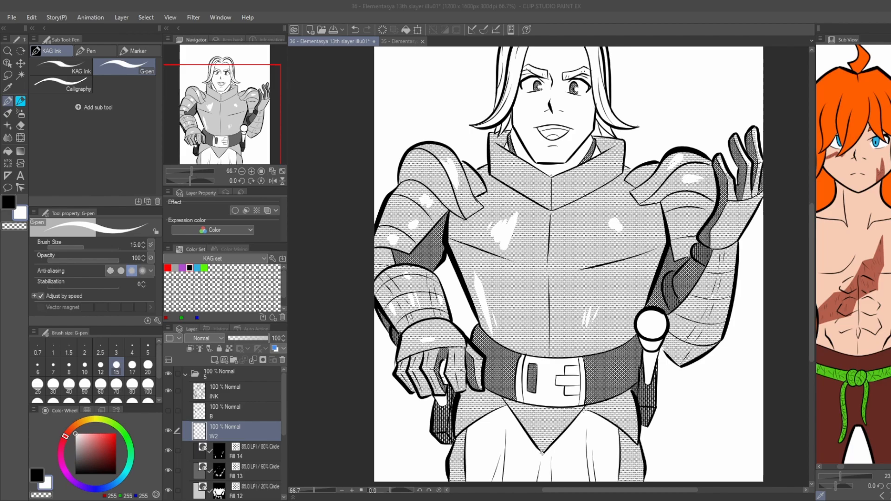
{"action": "left_click", "coordinate": [447, 381]}
{"action": "scroll", "coordinate": [468, 351], "scroll_direction": "up", "scroll_amount": 1}
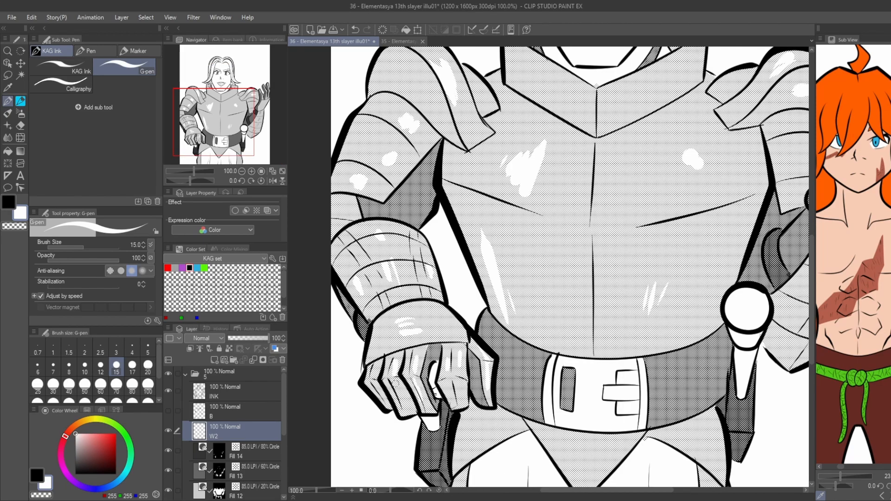
Fill the narrow white sword parts below the pommel and beneath the lowered hand on the Fill 13 layer's 60% tone.
{"action": "scroll", "coordinate": [375, 371], "scroll_direction": "down", "scroll_amount": 2}
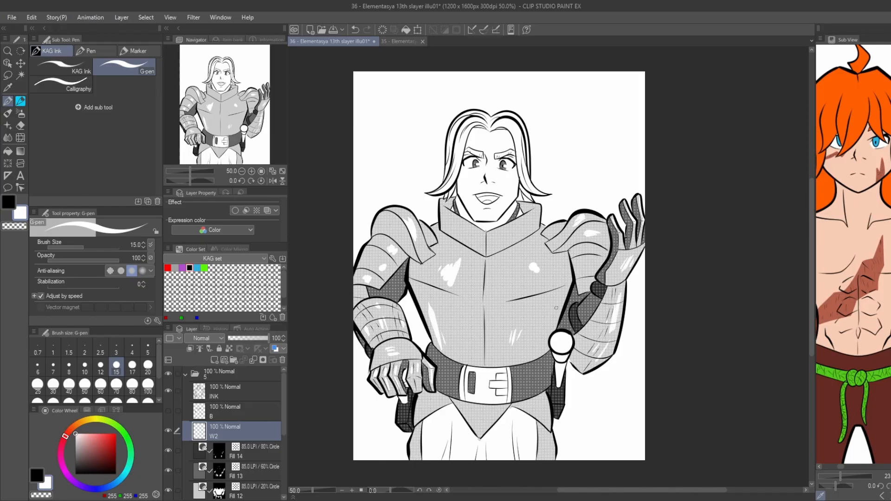
{"action": "left_click", "coordinate": [242, 472]}
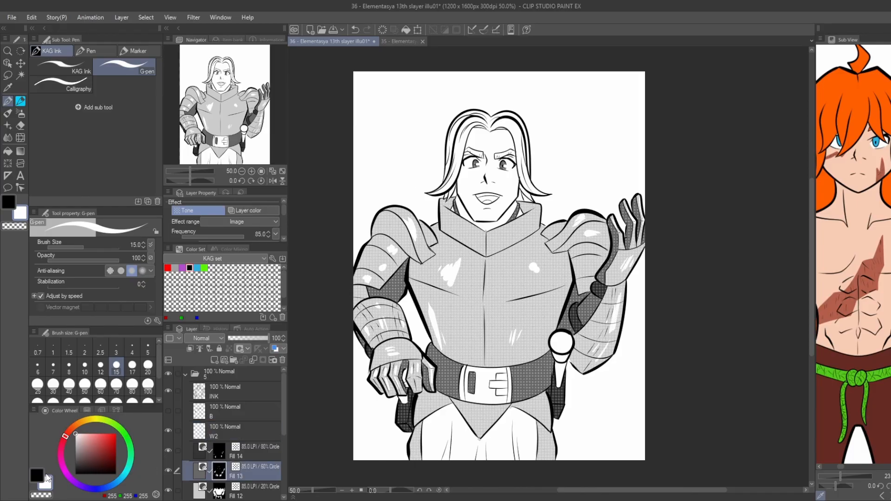
{"action": "key", "text": "g"}
{"action": "left_click", "coordinate": [560, 373]}
{"action": "scroll", "coordinate": [397, 381], "scroll_direction": "up", "scroll_amount": 2}
{"action": "left_click", "coordinate": [407, 416]}
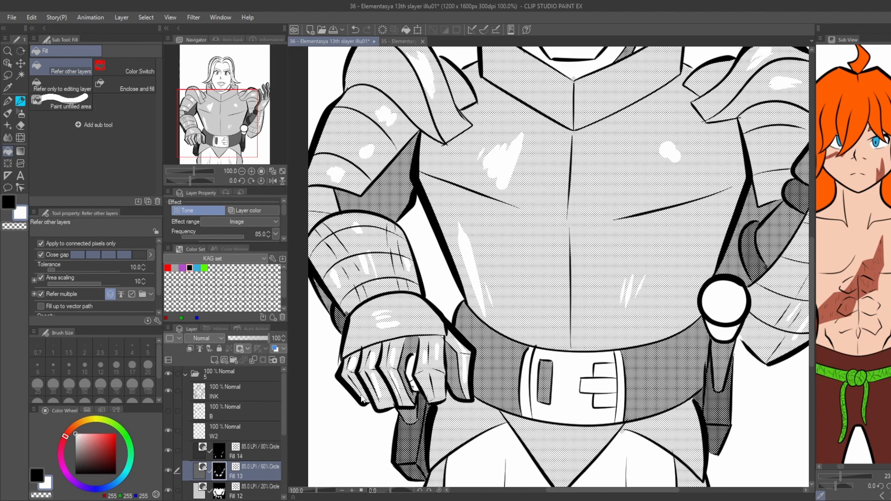
{"action": "scroll", "coordinate": [354, 385], "scroll_direction": "down", "scroll_amount": 2}
{"action": "left_click_drag", "start_coordinate": [367, 268], "coordinate": [364, 206]}
Paint white highlights on both hip plates and the outer thigh on layer W2 with the G-pen at size 15.
{"action": "left_click", "coordinate": [223, 432]}
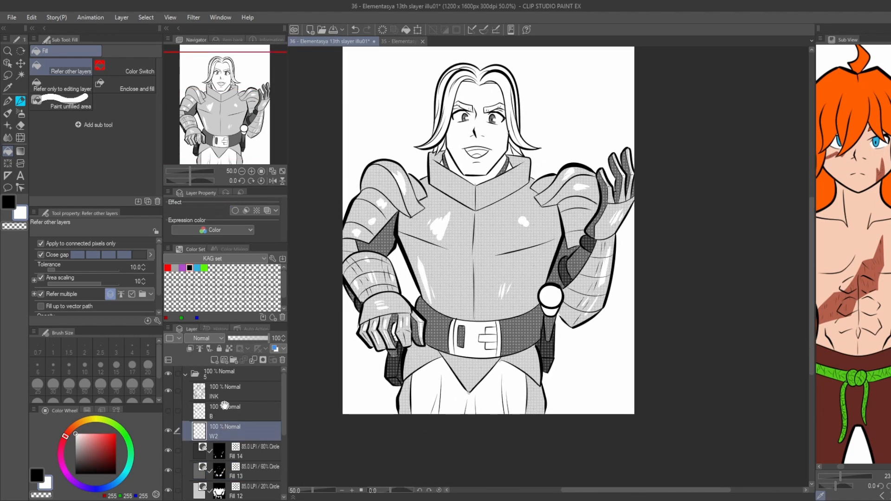
{"action": "scroll", "coordinate": [545, 307], "scroll_direction": "up", "scroll_amount": 2}
{"action": "key", "text": "p"}
{"action": "left_click_drag", "start_coordinate": [545, 318], "coordinate": [540, 315]}
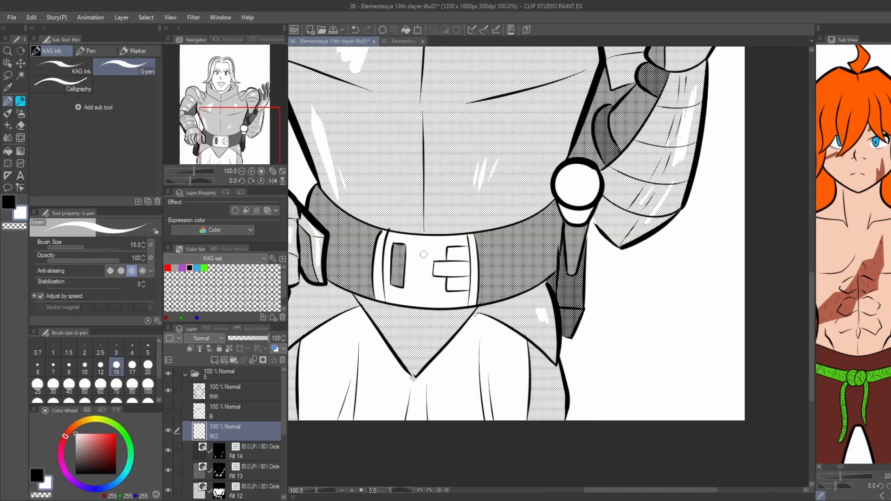
{"action": "left_click_drag", "start_coordinate": [423, 255], "coordinate": [492, 250]}
{"action": "left_click_drag", "start_coordinate": [383, 300], "coordinate": [373, 303]}
{"action": "left_click_drag", "start_coordinate": [606, 382], "coordinate": [609, 390]}
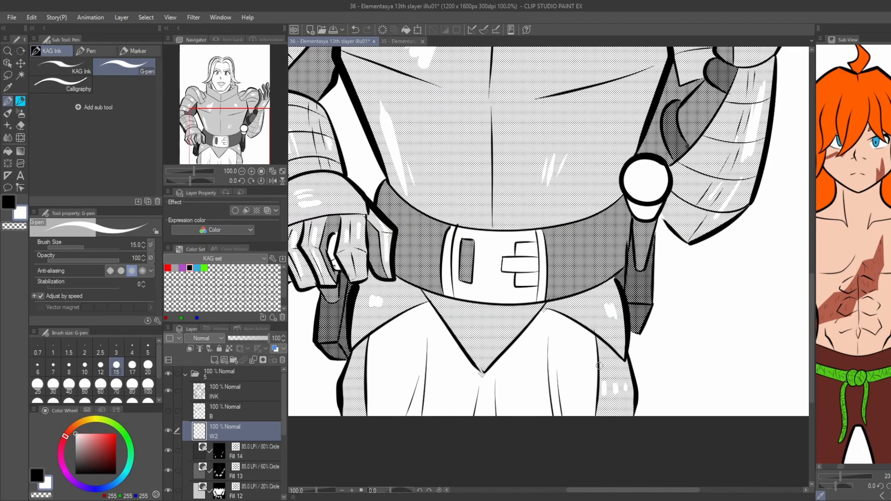
Add more white highlight strokes to the breastplate, beside the existing chest spot and lower down near the waist.
{"action": "scroll", "coordinate": [477, 302], "scroll_direction": "down", "scroll_amount": 3}
{"action": "left_click_drag", "start_coordinate": [339, 201], "coordinate": [352, 256]}
{"action": "scroll", "coordinate": [458, 296], "scroll_direction": "up", "scroll_amount": 1}
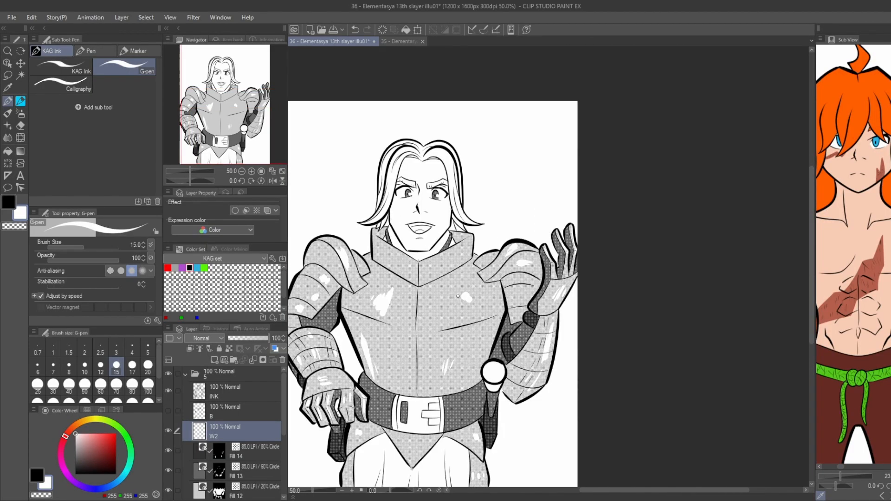
{"action": "left_click_drag", "start_coordinate": [457, 296], "coordinate": [452, 295]}
{"action": "left_click_drag", "start_coordinate": [293, 136], "coordinate": [345, 181]}
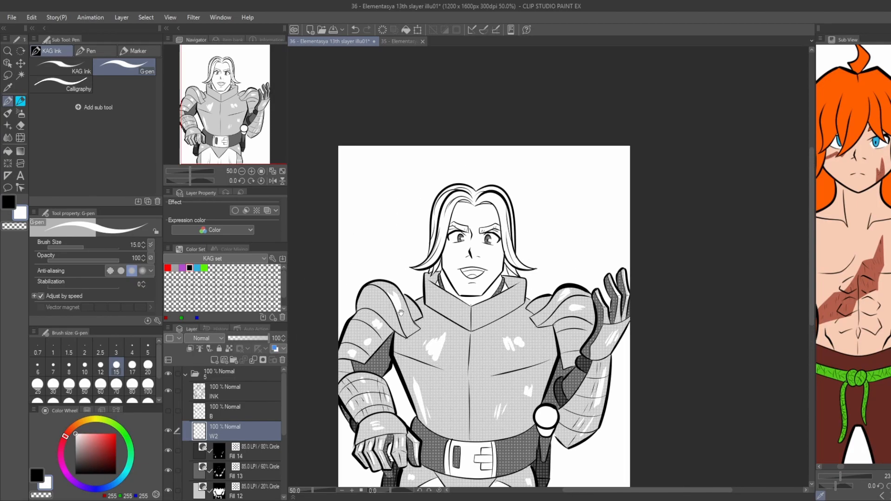
Make the black-fill layer B visible for the armoured figure.
{"action": "left_click", "coordinate": [168, 411]}
{"action": "left_click_drag", "start_coordinate": [340, 338], "coordinate": [349, 245]}
{"action": "scroll", "coordinate": [349, 251], "scroll_direction": "down", "scroll_amount": 1}
{"action": "left_click_drag", "start_coordinate": [345, 313], "coordinate": [358, 341]}
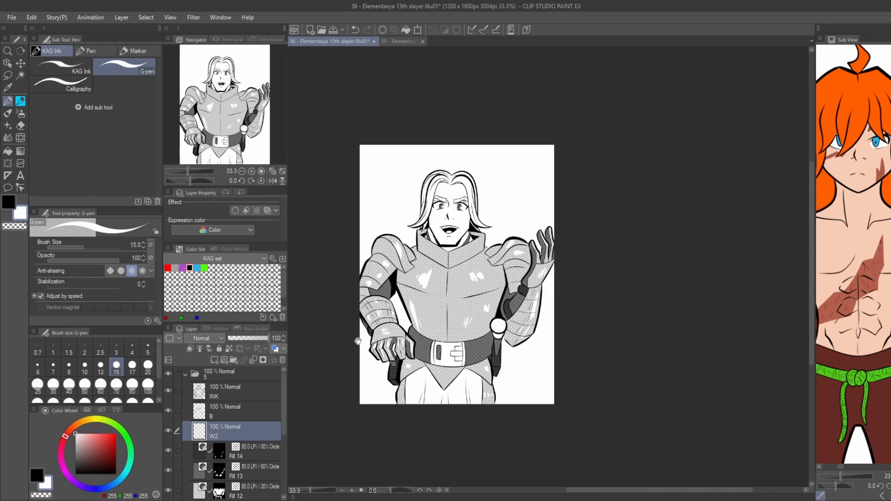
{"action": "left_click_drag", "start_coordinate": [306, 381], "coordinate": [337, 421]}
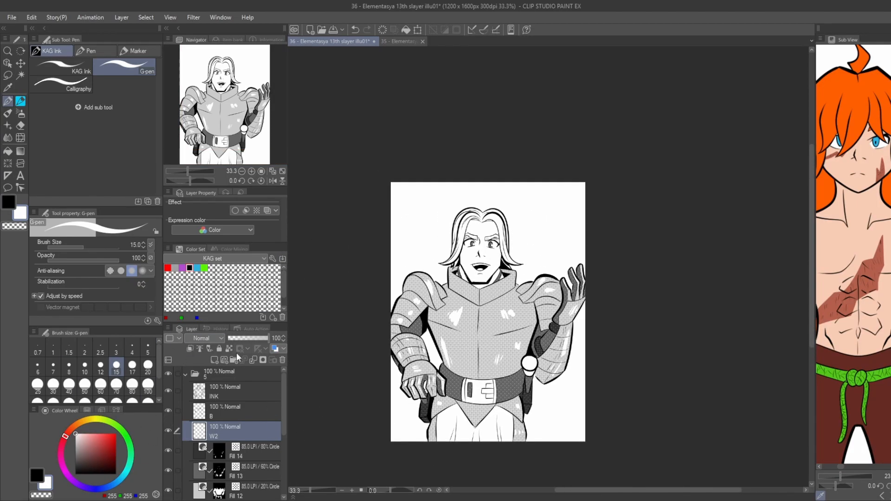
Add a new layer named BG directly above the TH7 Copy layer.
{"action": "scroll", "coordinate": [238, 417], "scroll_direction": "down", "scroll_amount": 3}
{"action": "left_click", "coordinate": [237, 434]}
{"action": "left_click", "coordinate": [214, 361]}
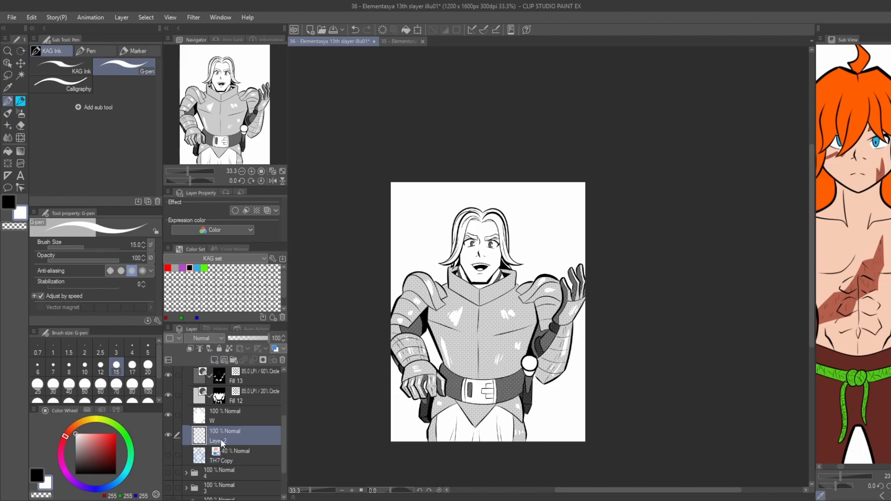
{"action": "key", "text": "g"}
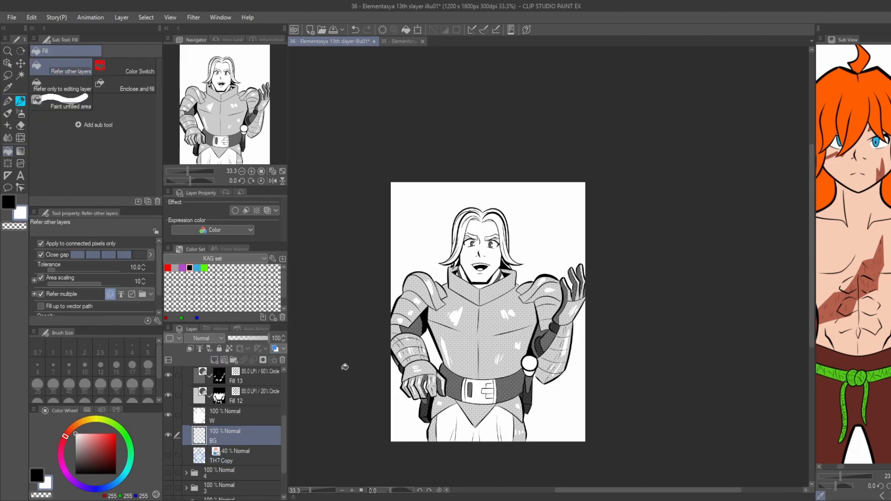
Draw a large black oval around the figure, reaching the page edges, with KAG Ink at size 25.
{"action": "key", "text": "p"}
{"action": "left_click", "coordinate": [37, 475]}
{"action": "left_click", "coordinate": [61, 68]}
{"action": "mouse_move", "coordinate": [376, 231]}
{"action": "left_mouse_down"}
{"action": "mouse_move", "coordinate": [461, 187]}
{"action": "mouse_move", "coordinate": [537, 190]}
{"action": "mouse_move", "coordinate": [587, 410]}
{"action": "mouse_move", "coordinate": [400, 443]}
{"action": "left_mouse_up"}
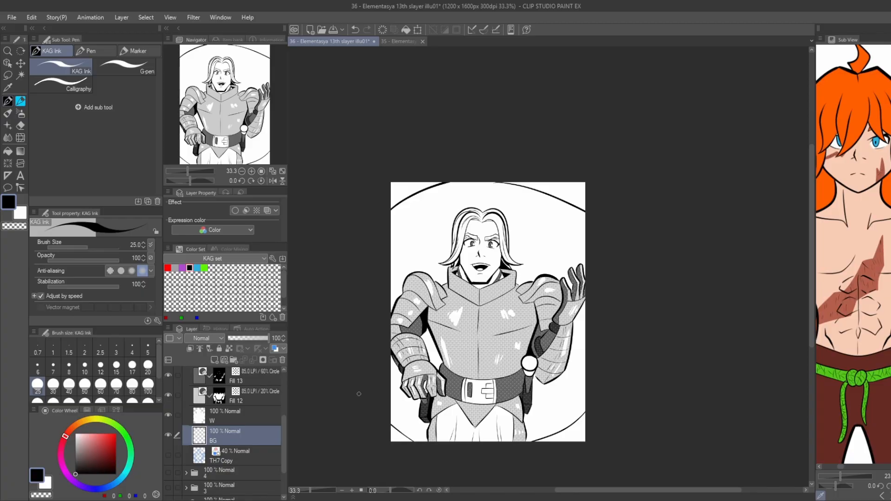
Fill the four page corners outside the oval with black.
{"action": "key", "text": "g"}
{"action": "left_click", "coordinate": [403, 193]}
{"action": "left_click", "coordinate": [571, 191]}
{"action": "left_click", "coordinate": [399, 434]}
{"action": "left_click", "coordinate": [578, 431]}
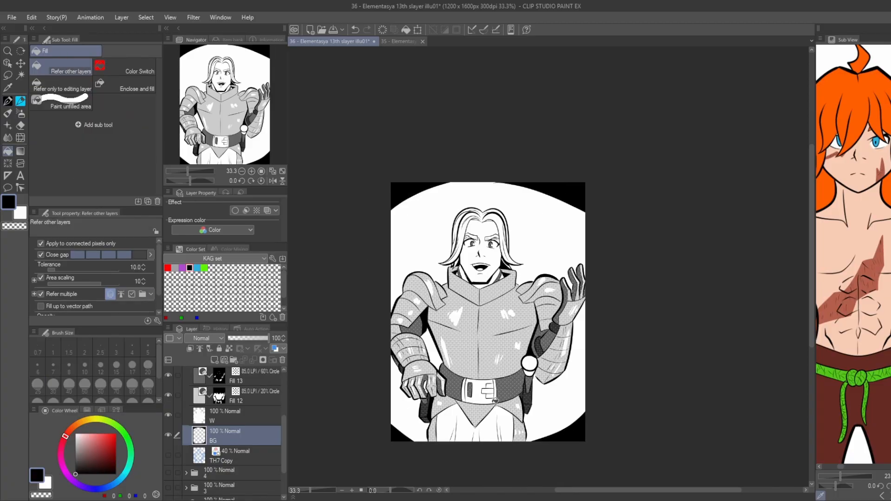
Apply the tone effect to the BG layer at frequency 66.9, testing it by soft-erasing the upper-left black corner.
{"action": "left_click", "coordinate": [257, 210]}
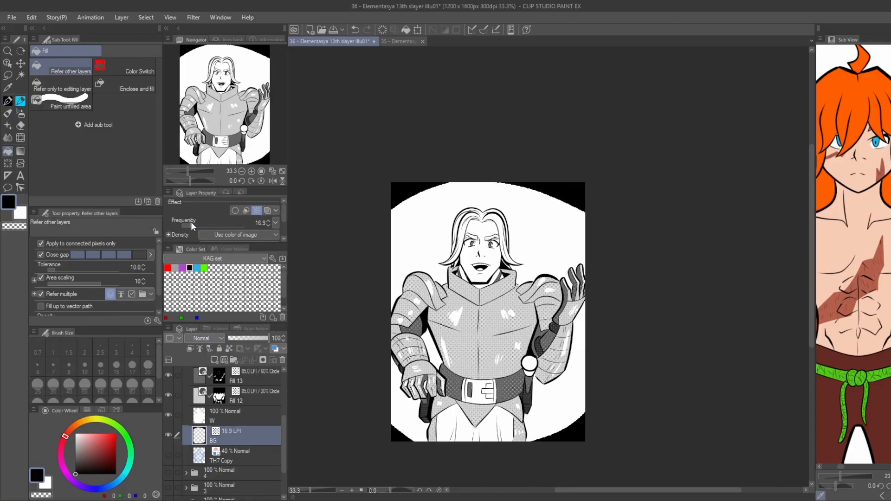
{"action": "scroll", "coordinate": [408, 169], "scroll_direction": "up", "scroll_amount": 3}
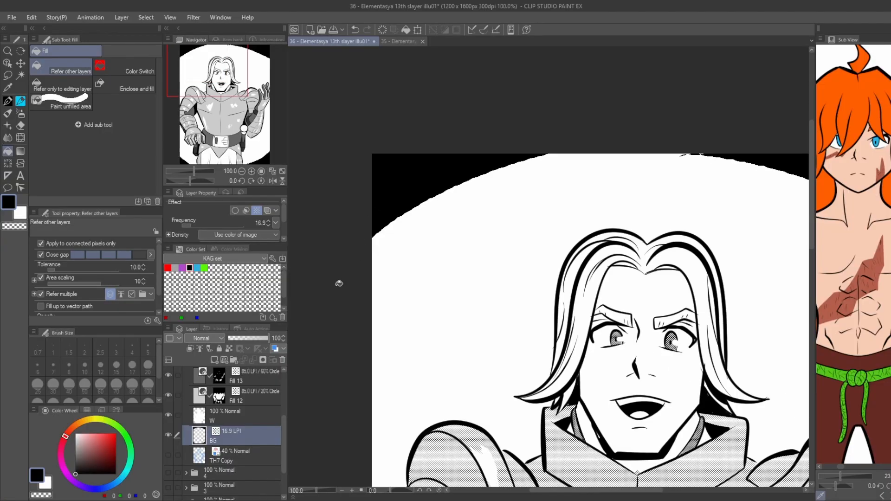
{"action": "key", "text": "e"}
{"action": "mouse_move", "coordinate": [527, 171]}
{"action": "left_mouse_down"}
{"action": "mouse_move", "coordinate": [399, 228]}
{"action": "mouse_move", "coordinate": [298, 219]}
{"action": "left_mouse_up"}
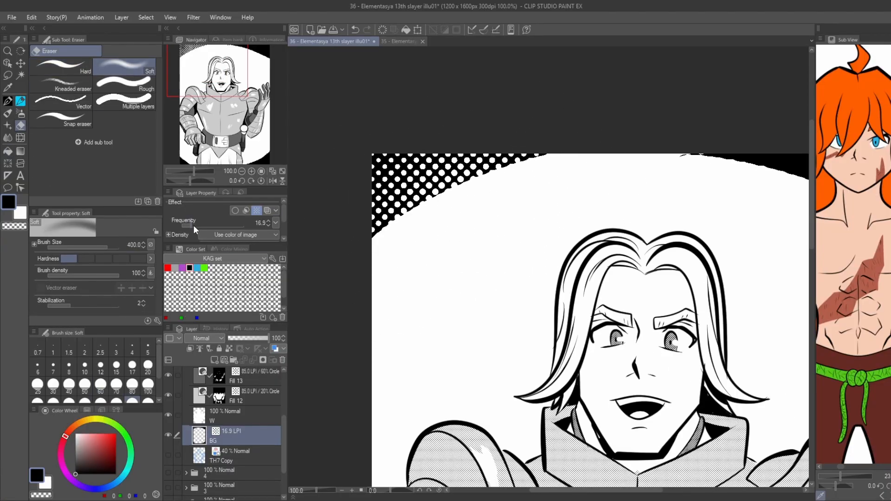
{"action": "left_click_drag", "start_coordinate": [194, 225], "coordinate": [230, 227]}
Fade the black page corners into light tone with the Soft eraser at size 400.
{"action": "scroll", "coordinate": [507, 209], "scroll_direction": "down", "scroll_amount": 2}
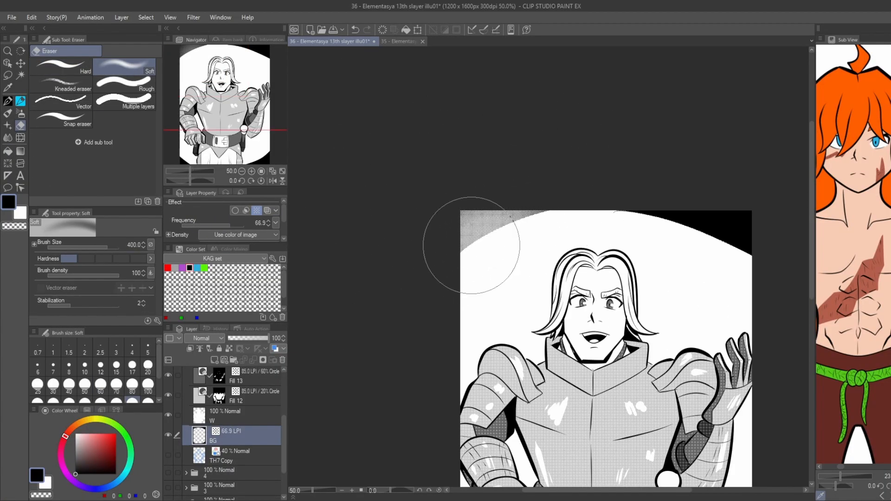
{"action": "mouse_move", "coordinate": [472, 246]}
{"action": "left_mouse_down"}
{"action": "mouse_move", "coordinate": [545, 220]}
{"action": "mouse_move", "coordinate": [398, 223]}
{"action": "left_mouse_up"}
{"action": "mouse_move", "coordinate": [592, 221]}
{"action": "left_mouse_down"}
{"action": "mouse_move", "coordinate": [667, 221]}
{"action": "mouse_move", "coordinate": [540, 189]}
{"action": "mouse_move", "coordinate": [623, 200]}
{"action": "left_mouse_up"}
{"action": "scroll", "coordinate": [532, 183], "scroll_direction": "down", "scroll_amount": 1}
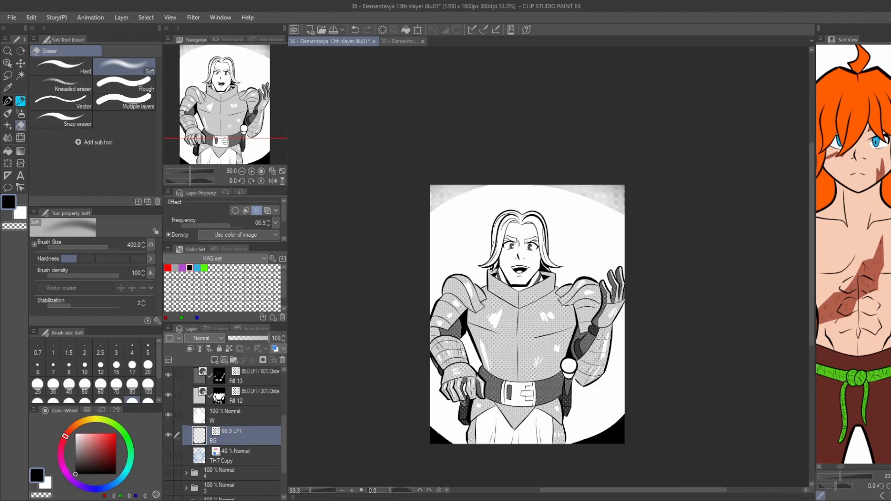
{"action": "left_click_drag", "start_coordinate": [509, 307], "coordinate": [516, 287]}
{"action": "mouse_move", "coordinate": [633, 403]}
{"action": "left_mouse_down"}
{"action": "mouse_move", "coordinate": [569, 429]}
{"action": "mouse_move", "coordinate": [624, 409]}
{"action": "left_mouse_up"}
{"action": "mouse_move", "coordinate": [504, 435]}
{"action": "left_mouse_down"}
{"action": "mouse_move", "coordinate": [482, 429]}
{"action": "mouse_move", "coordinate": [425, 387]}
{"action": "left_mouse_up"}
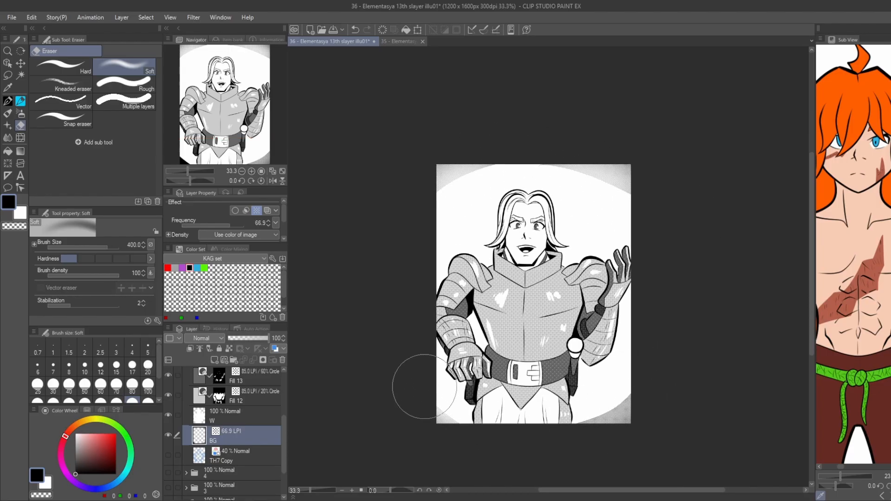
{"action": "mouse_move", "coordinate": [615, 408]}
{"action": "left_mouse_down"}
{"action": "mouse_move", "coordinate": [587, 417]}
{"action": "mouse_move", "coordinate": [624, 403]}
{"action": "left_mouse_up"}
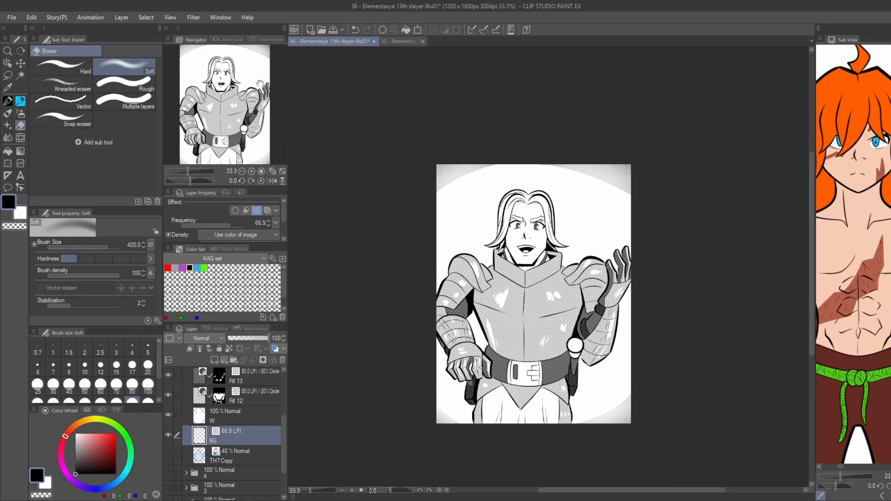
Clear the BG layer and ink a new size 25 oval passing behind the head and closing in around the figure.
{"action": "left_click", "coordinate": [383, 29]}
{"action": "key", "text": "p"}
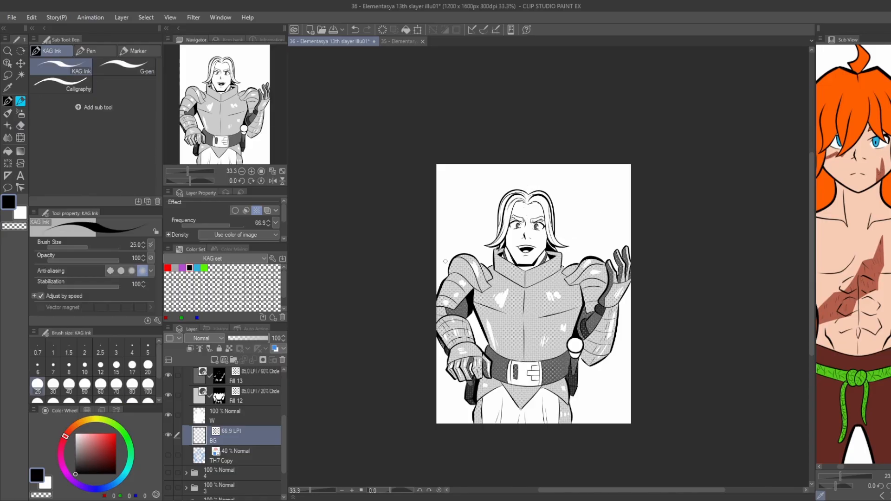
{"action": "mouse_move", "coordinate": [439, 239]}
{"action": "left_mouse_down"}
{"action": "mouse_move", "coordinate": [464, 213]}
{"action": "mouse_move", "coordinate": [631, 203]}
{"action": "left_mouse_up"}
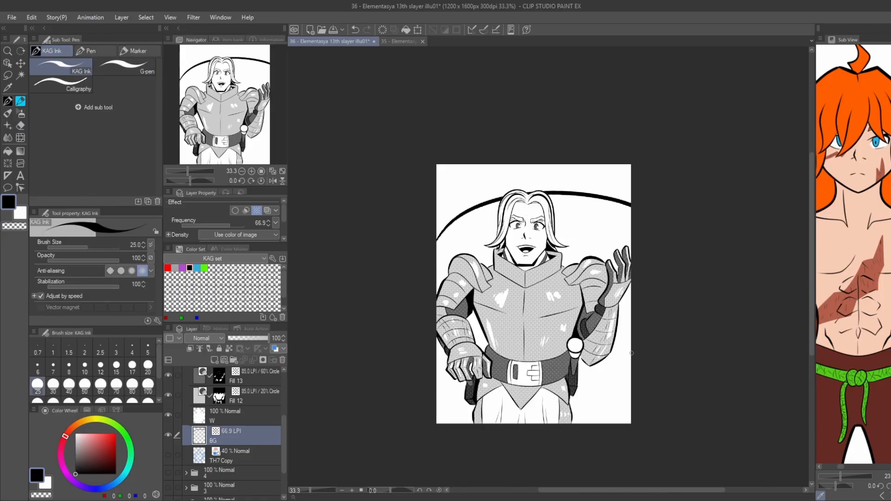
{"action": "mouse_move", "coordinate": [631, 354]}
{"action": "left_mouse_down"}
{"action": "mouse_move", "coordinate": [455, 423]}
{"action": "mouse_move", "coordinate": [437, 422]}
{"action": "left_mouse_up"}
Fill the background above the new oval and in the lower-right corner with black.
{"action": "key", "text": "g"}
{"action": "left_click", "coordinate": [459, 192]}
{"action": "left_click", "coordinate": [610, 395]}
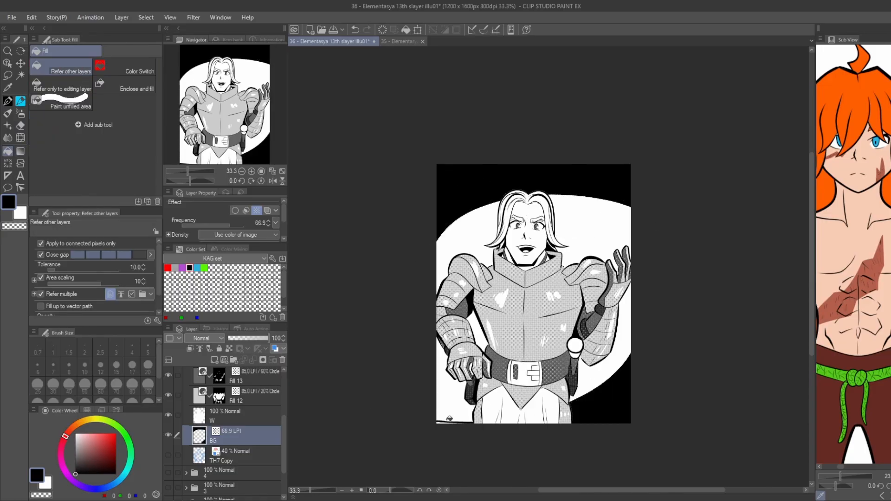
Fade the black background into a soft dotted vignette around the page edges with the Soft eraser at size 400.
{"action": "key", "text": "e"}
{"action": "mouse_move", "coordinate": [402, 263]}
{"action": "left_mouse_down"}
{"action": "mouse_move", "coordinate": [674, 237]}
{"action": "mouse_move", "coordinate": [653, 225]}
{"action": "mouse_move", "coordinate": [510, 222]}
{"action": "mouse_move", "coordinate": [439, 250]}
{"action": "mouse_move", "coordinate": [432, 211]}
{"action": "mouse_move", "coordinate": [373, 213]}
{"action": "left_mouse_up"}
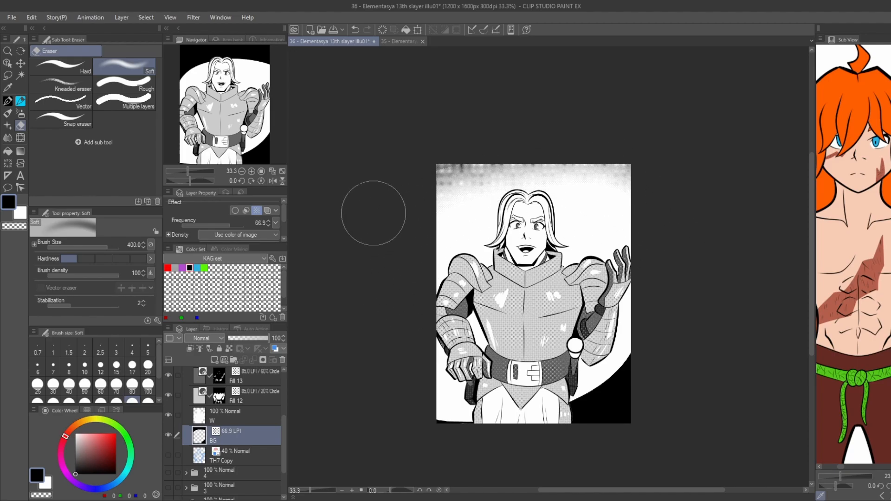
{"action": "mouse_move", "coordinate": [604, 366]}
{"action": "left_mouse_down"}
{"action": "mouse_move", "coordinate": [521, 462]}
{"action": "mouse_move", "coordinate": [626, 365]}
{"action": "mouse_move", "coordinate": [637, 377]}
{"action": "left_mouse_up"}
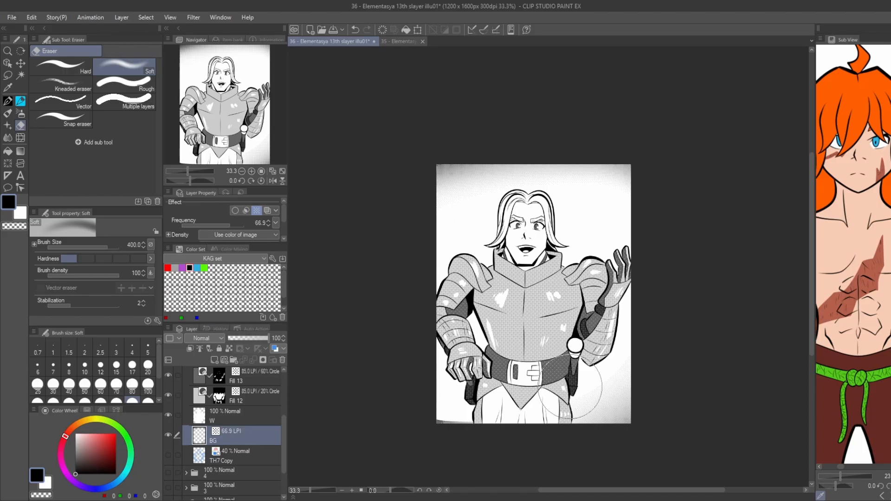
{"action": "left_click_drag", "start_coordinate": [424, 358], "coordinate": [394, 350]}
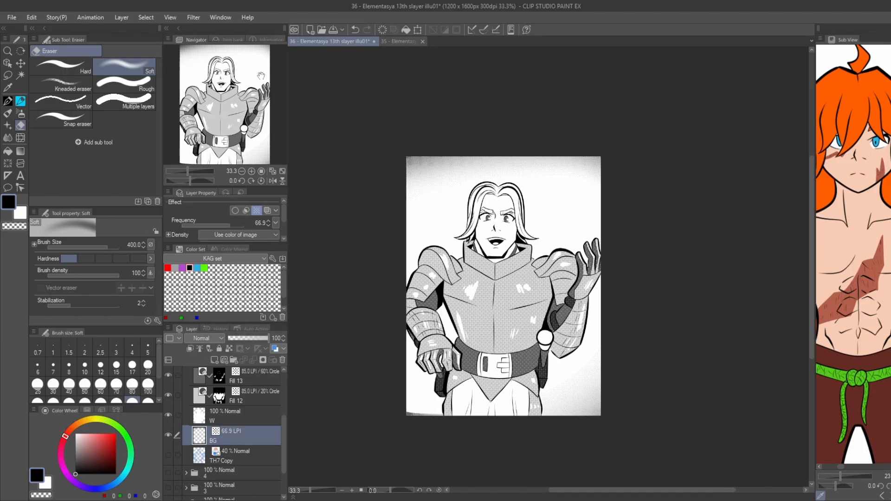
{"action": "left_click", "coordinate": [273, 172]}
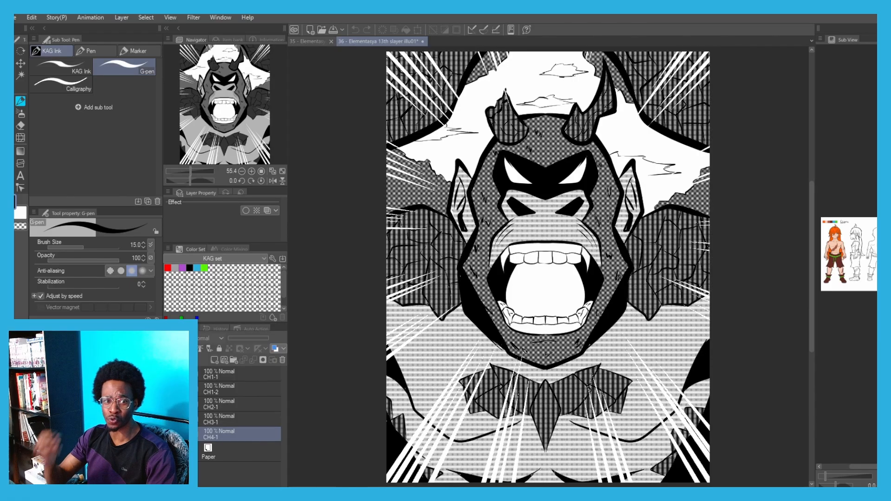
Switch the colour set to Additional color set and save the illustration.
{"action": "left_click", "coordinate": [216, 260]}
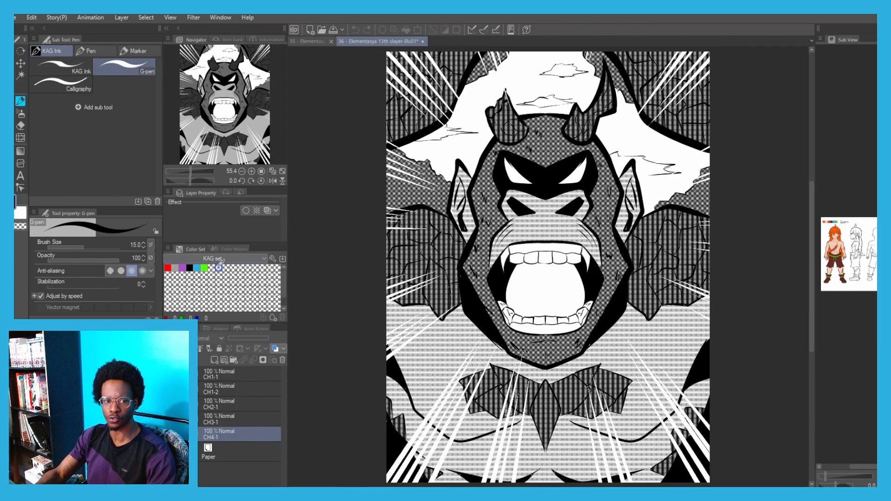
{"action": "left_click", "coordinate": [213, 275]}
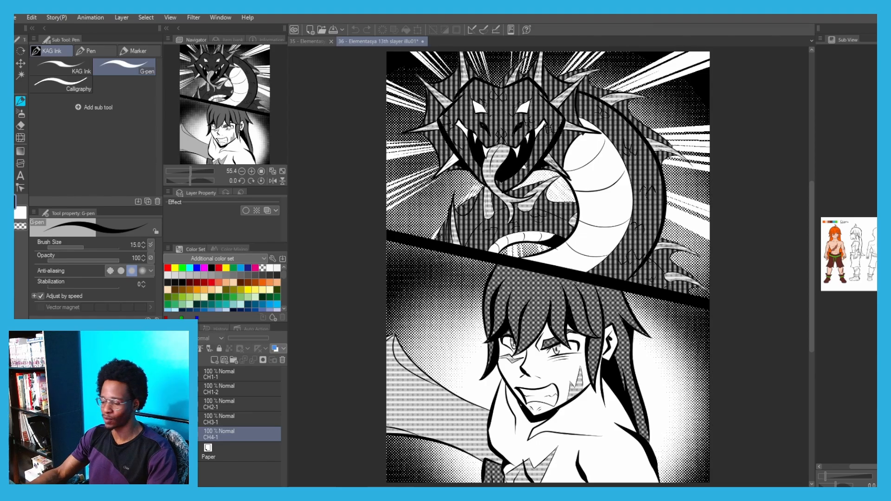
{"action": "key", "text": "ctrl+s"}
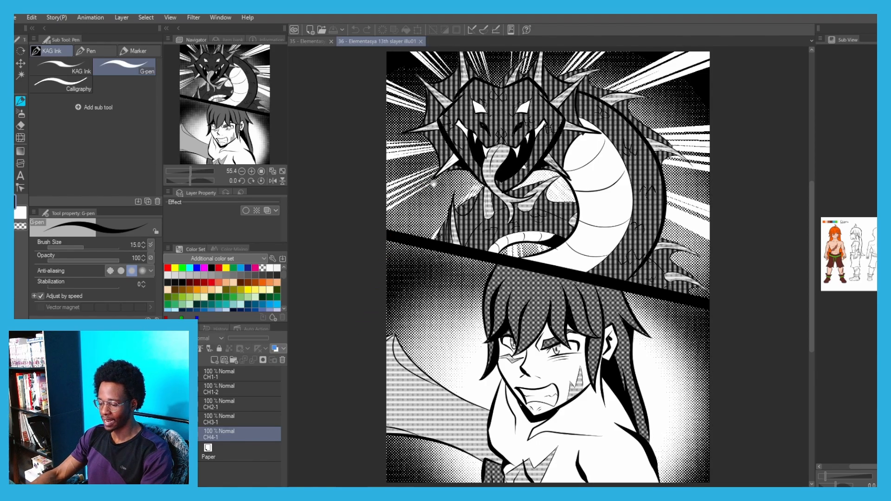
Examine the dragon's head, spikes, coiled body and the screentoned speed-line background up close.
{"action": "left_click_drag", "start_coordinate": [434, 184], "coordinate": [422, 282]}
{"action": "scroll", "coordinate": [428, 259], "scroll_direction": "up", "scroll_amount": 3}
{"action": "scroll", "coordinate": [354, 300], "scroll_direction": "down", "scroll_amount": 1}
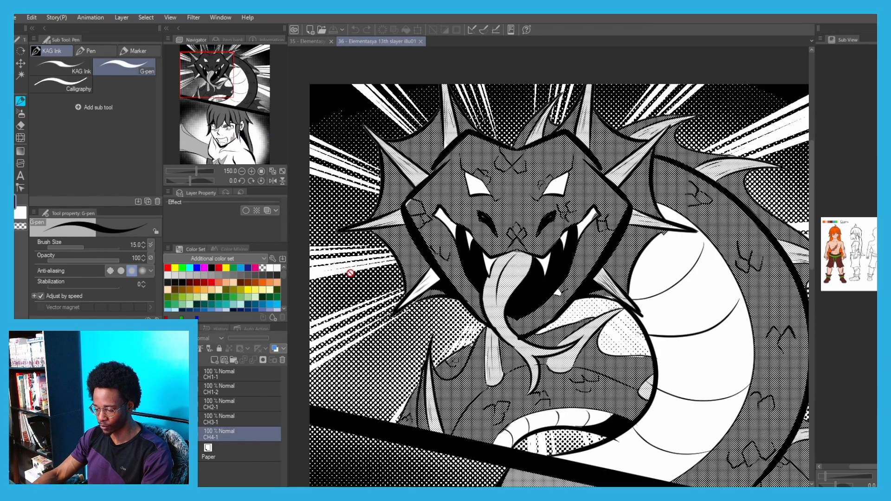
{"action": "scroll", "coordinate": [351, 273], "scroll_direction": "down", "scroll_amount": 1}
{"action": "left_click_drag", "start_coordinate": [737, 184], "coordinate": [633, 184]}
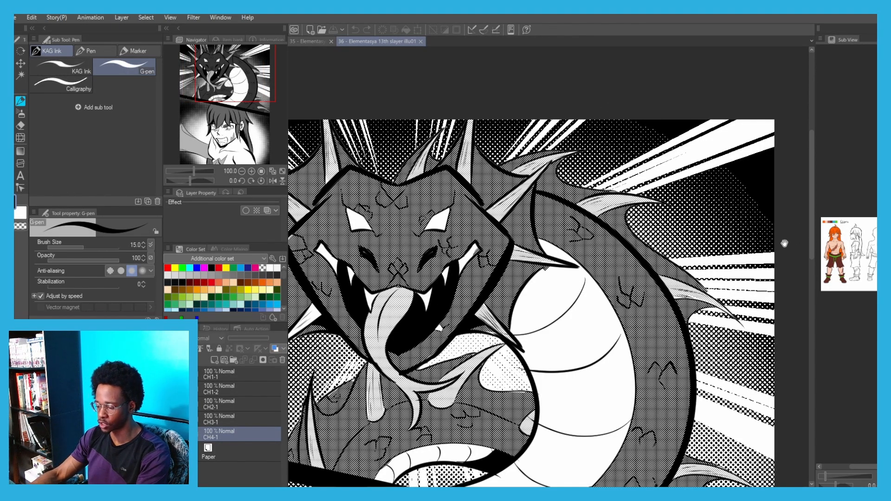
{"action": "scroll", "coordinate": [738, 172], "scroll_direction": "up", "scroll_amount": 1}
{"action": "scroll", "coordinate": [515, 125], "scroll_direction": "down", "scroll_amount": 1}
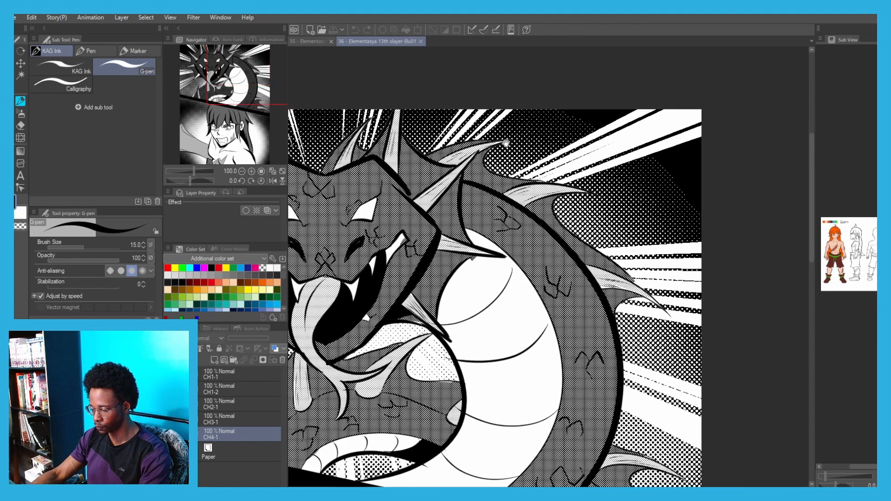
{"action": "left_click_drag", "start_coordinate": [506, 143], "coordinate": [503, 225]}
{"action": "scroll", "coordinate": [690, 237], "scroll_direction": "up", "scroll_amount": 2}
{"action": "scroll", "coordinate": [579, 165], "scroll_direction": "down", "scroll_amount": 2}
{"action": "left_click_drag", "start_coordinate": [375, 155], "coordinate": [574, 218]}
{"action": "left_click_drag", "start_coordinate": [373, 220], "coordinate": [459, 196]}
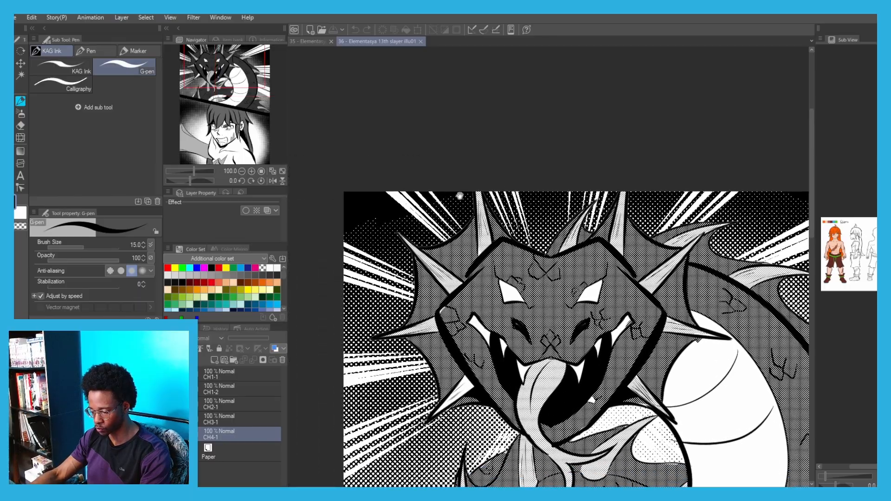
Review the finished dragon and long-haired character page, both as a whole and up close.
{"action": "left_click_drag", "start_coordinate": [398, 362], "coordinate": [356, 185]}
{"action": "left_click_drag", "start_coordinate": [357, 151], "coordinate": [399, 258]}
{"action": "left_click_drag", "start_coordinate": [354, 122], "coordinate": [338, 193]}
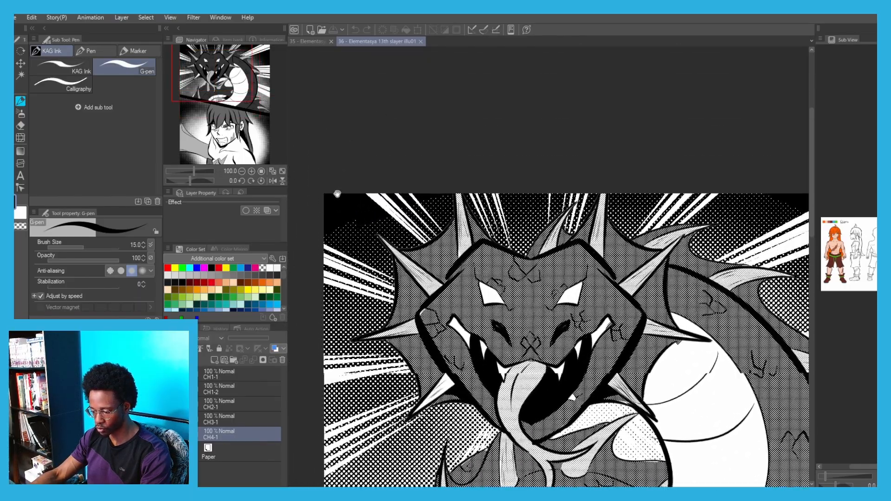
{"action": "scroll", "coordinate": [358, 255], "scroll_direction": "up", "scroll_amount": 2}
{"action": "scroll", "coordinate": [346, 278], "scroll_direction": "down", "scroll_amount": 4}
{"action": "left_click_drag", "start_coordinate": [319, 291], "coordinate": [341, 201]}
{"action": "scroll", "coordinate": [324, 275], "scroll_direction": "down", "scroll_amount": 1}
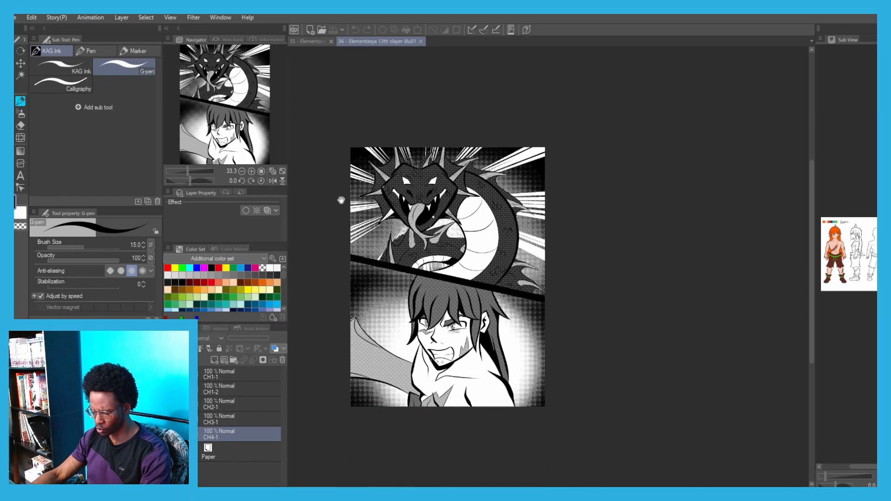
{"action": "scroll", "coordinate": [344, 219], "scroll_direction": "up", "scroll_amount": 1}
{"action": "left_click_drag", "start_coordinate": [346, 239], "coordinate": [358, 210]}
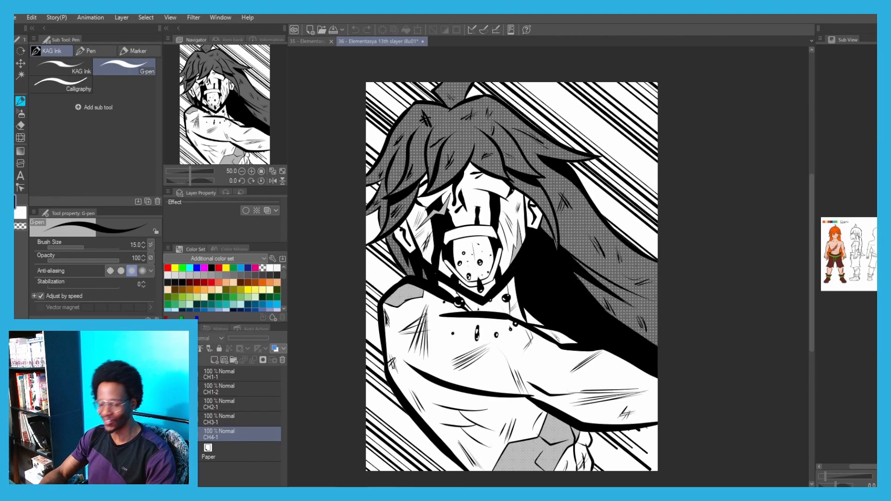
Hide the bleeding, screaming character's illustration and show the torch bearer's illustration instead.
{"action": "left_click", "coordinate": [168, 435]}
{"action": "left_click", "coordinate": [169, 434]}
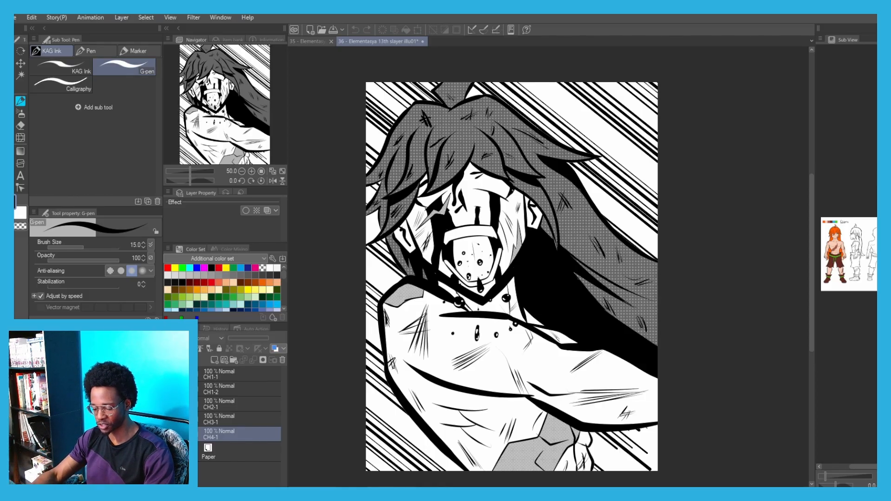
{"action": "left_click", "coordinate": [170, 419]}
{"action": "left_click", "coordinate": [170, 434]}
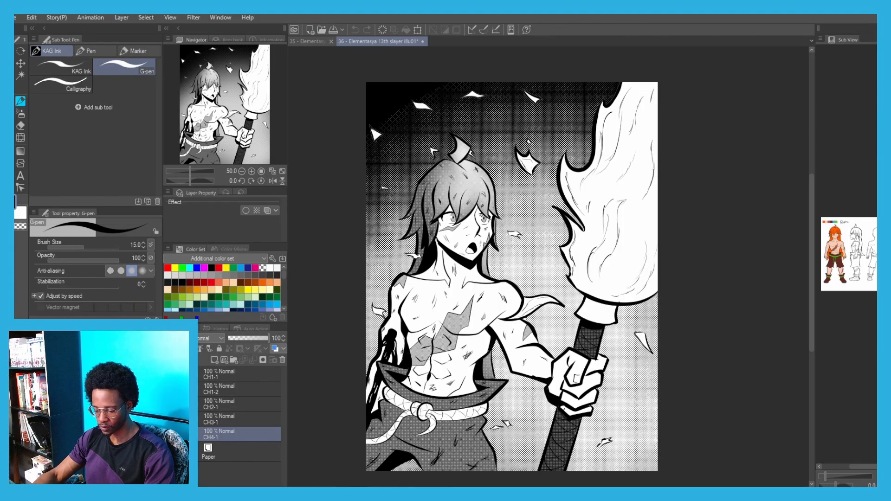
Hide the torch bearer's illustration and show the roaring horned ape's illustration for review.
{"action": "left_click", "coordinate": [170, 435]}
{"action": "left_click", "coordinate": [170, 419]}
{"action": "left_click", "coordinate": [169, 420]}
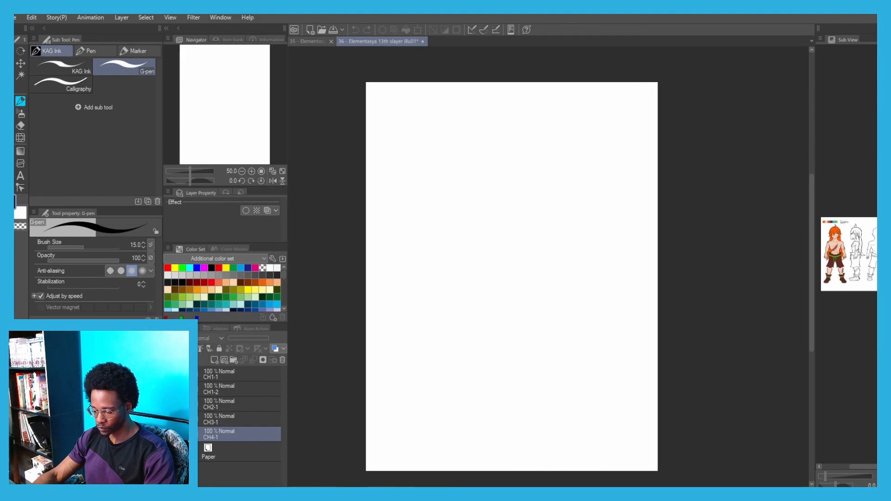
{"action": "left_click", "coordinate": [169, 405]}
{"action": "left_click_drag", "start_coordinate": [446, 317], "coordinate": [426, 353]}
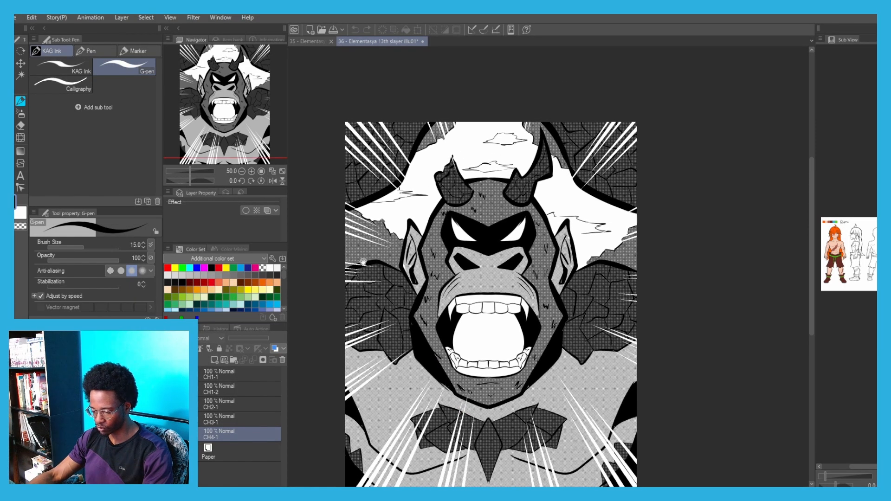
Compare the horned ape's rough sketch in the 13th Slayer thumbnail sheet with its finished toned illustration.
{"action": "left_click", "coordinate": [303, 41]}
{"action": "left_click_drag", "start_coordinate": [462, 322], "coordinate": [504, 379]}
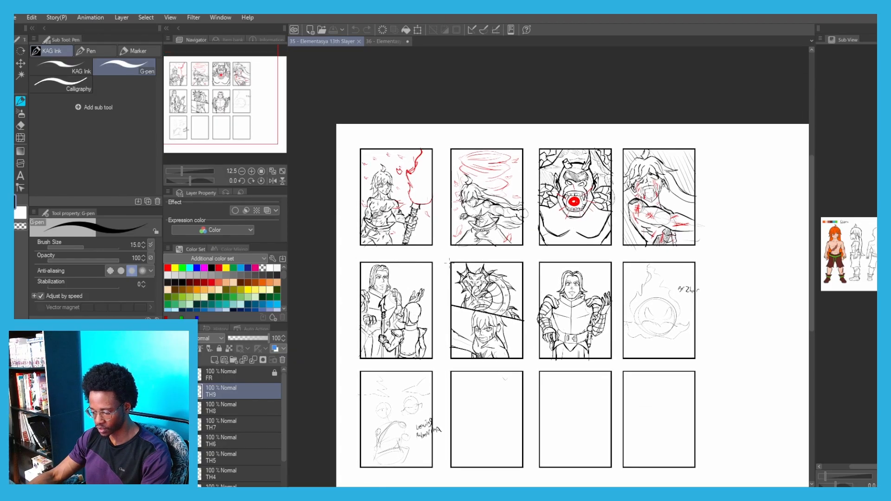
{"action": "scroll", "coordinate": [468, 281], "scroll_direction": "up", "scroll_amount": 5}
{"action": "scroll", "coordinate": [468, 281], "scroll_direction": "down", "scroll_amount": 5}
{"action": "left_click_drag", "start_coordinate": [509, 254], "coordinate": [432, 216]}
{"action": "scroll", "coordinate": [552, 89], "scroll_direction": "up", "scroll_amount": 4}
{"action": "scroll", "coordinate": [399, 299], "scroll_direction": "up", "scroll_amount": 3}
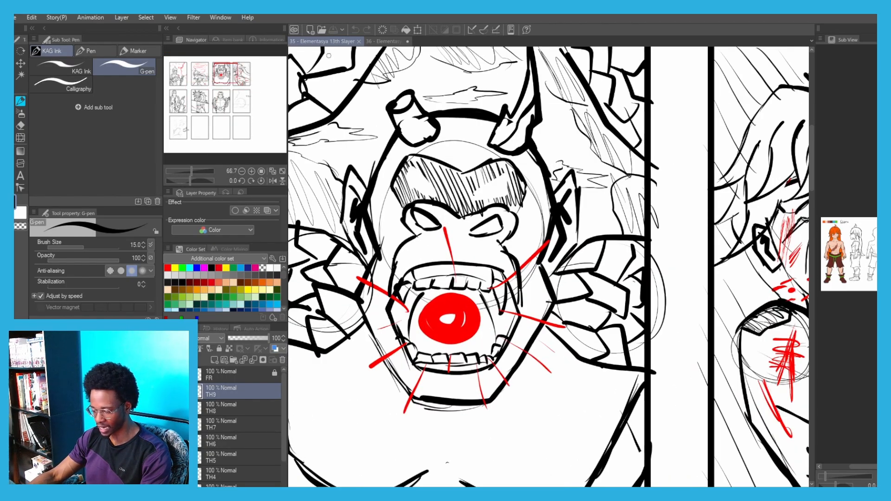
{"action": "left_click", "coordinate": [371, 43]}
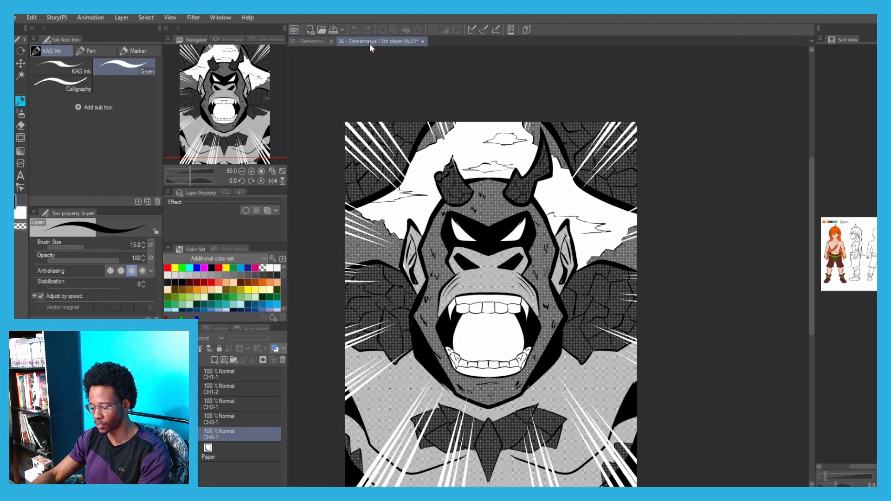
{"action": "scroll", "coordinate": [448, 343], "scroll_direction": "up", "scroll_amount": 1}
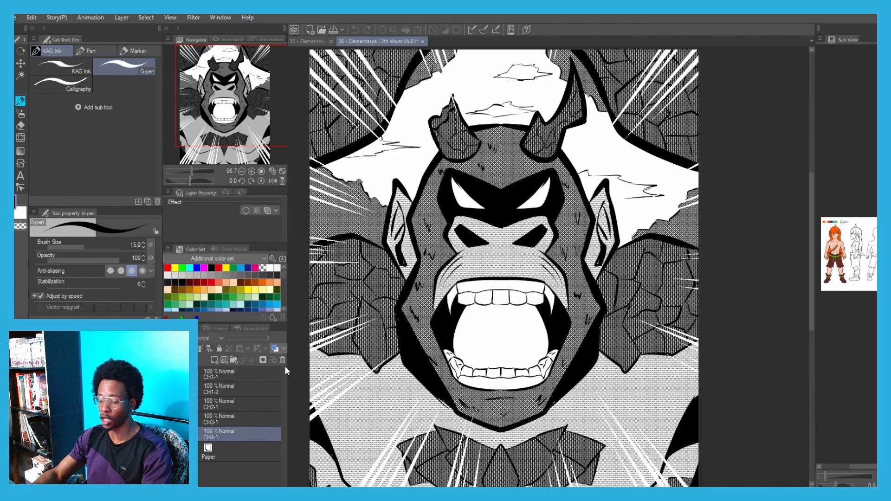
Switch the displayed page from the horned ape back to the torch bearer and examine the character's upper body.
{"action": "left_click", "coordinate": [169, 420]}
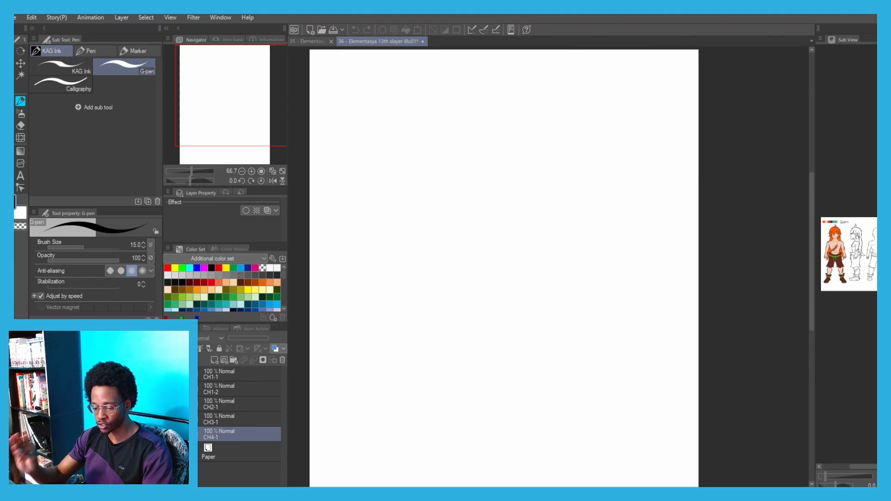
{"action": "left_click", "coordinate": [169, 434]}
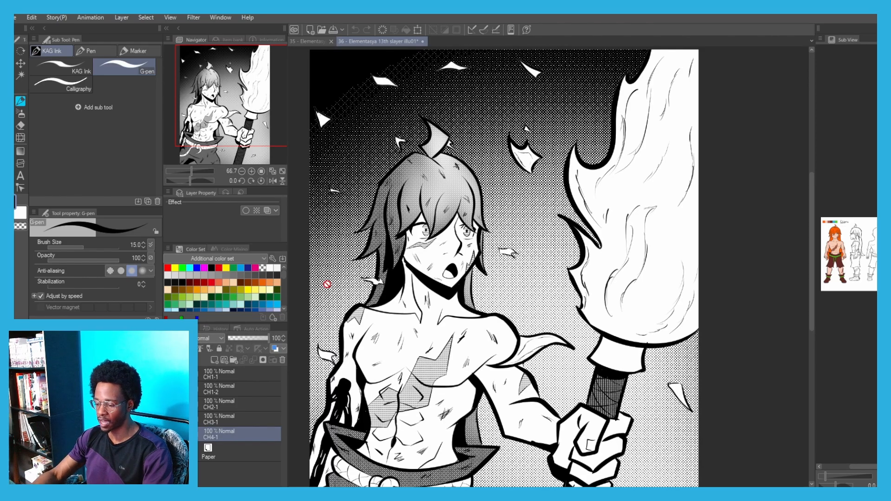
{"action": "left_click_drag", "start_coordinate": [401, 166], "coordinate": [431, 178]}
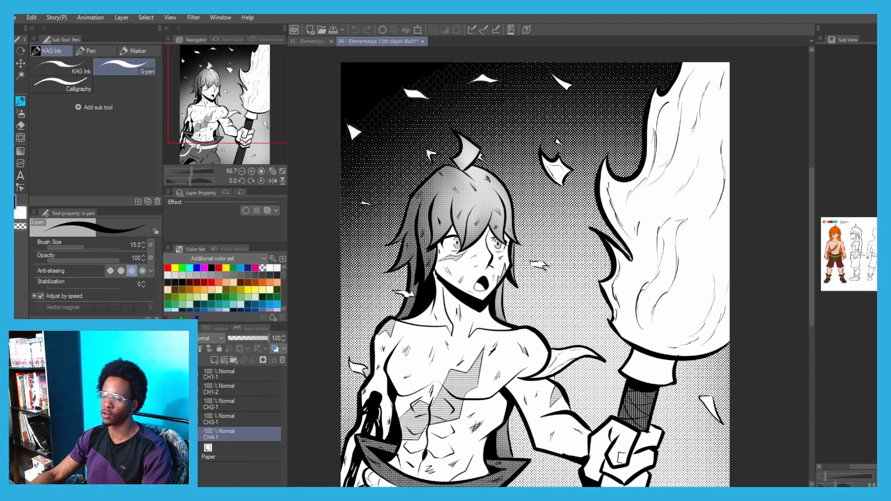